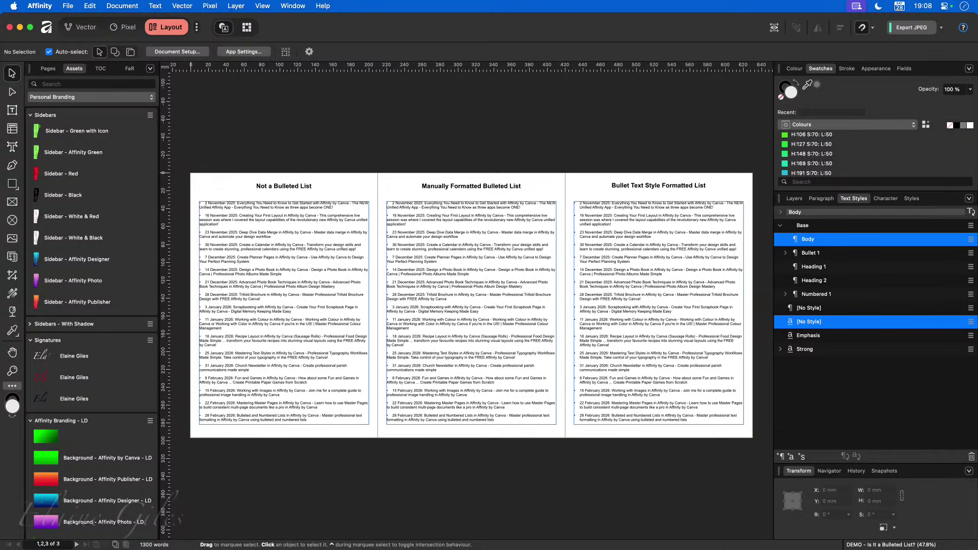
Compare the bullets and indentation of the Not a Bulleted, Manually Formatted and Bullet Text Style lists at close range
click(45, 69)
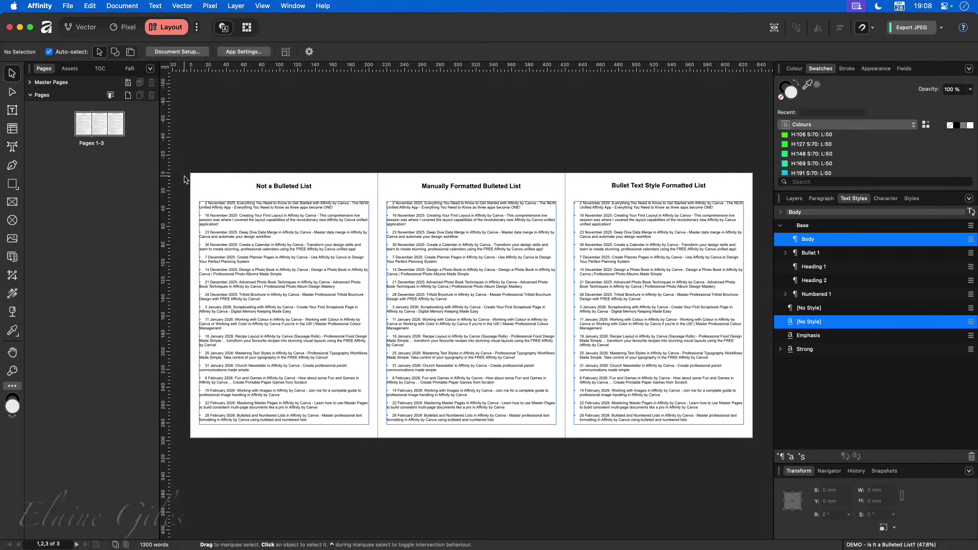
key(z)
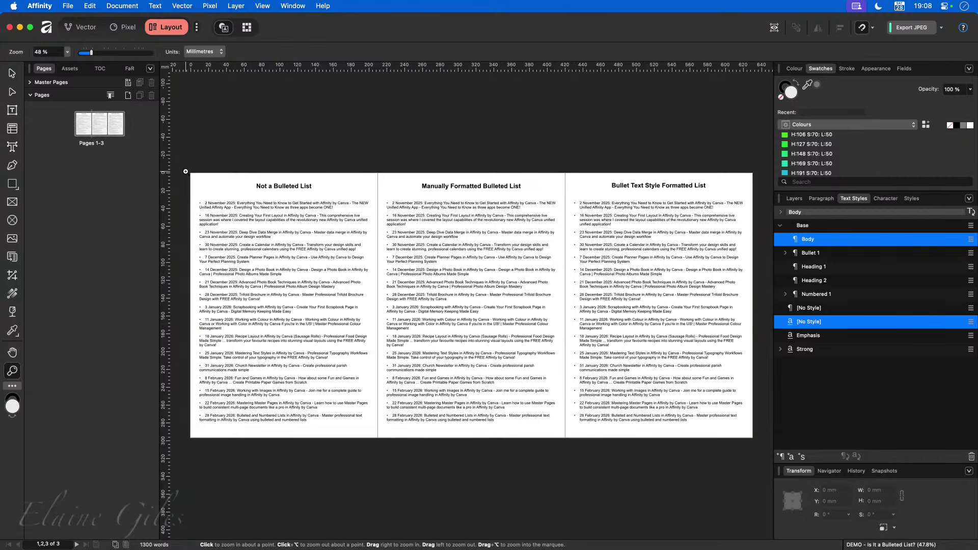
drag(193, 189, 365, 313)
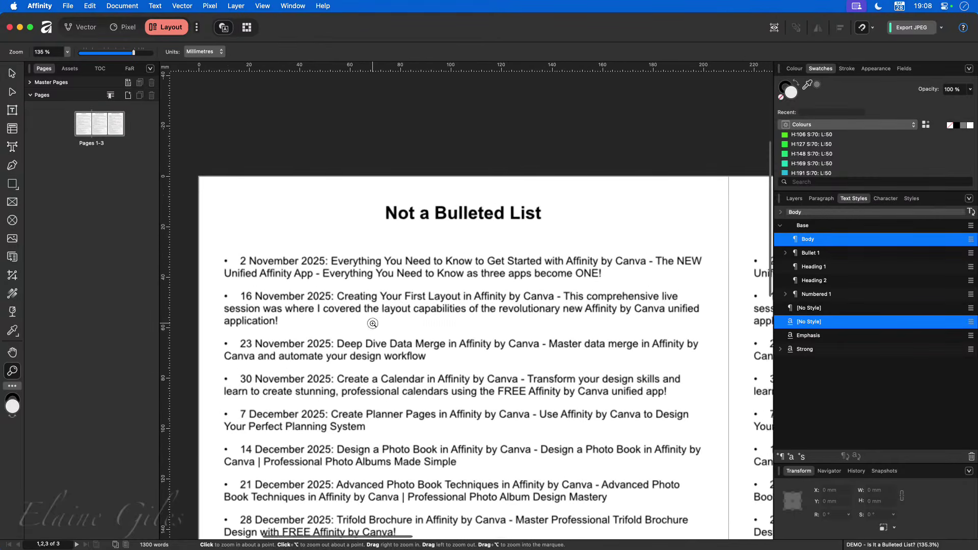
key(v)
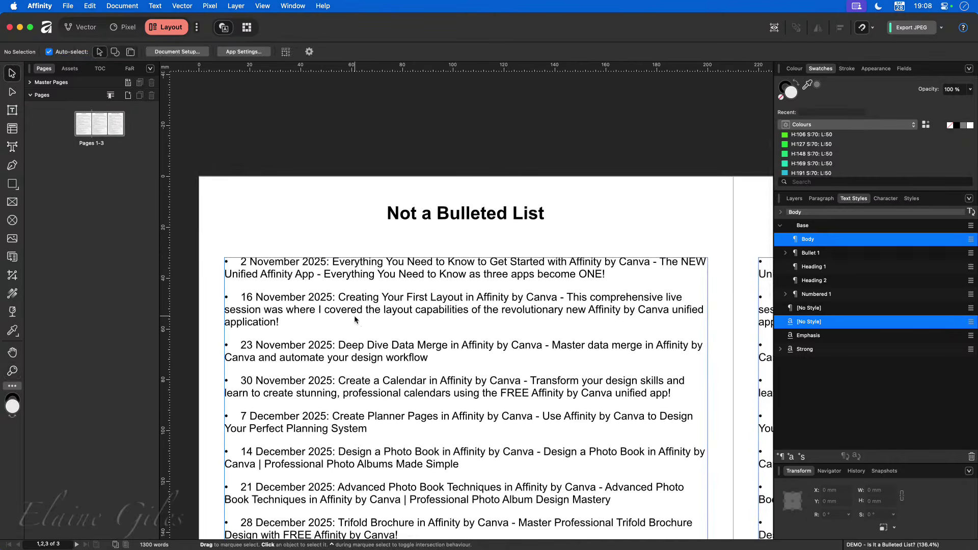
scroll(354, 319, right, 5)
scroll(354, 320, right, 20)
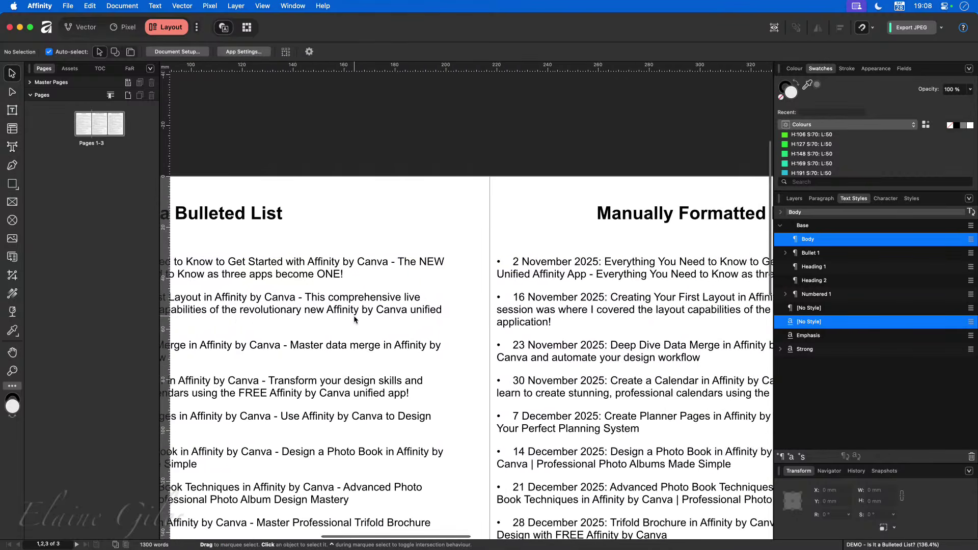
scroll(354, 319, left, 3)
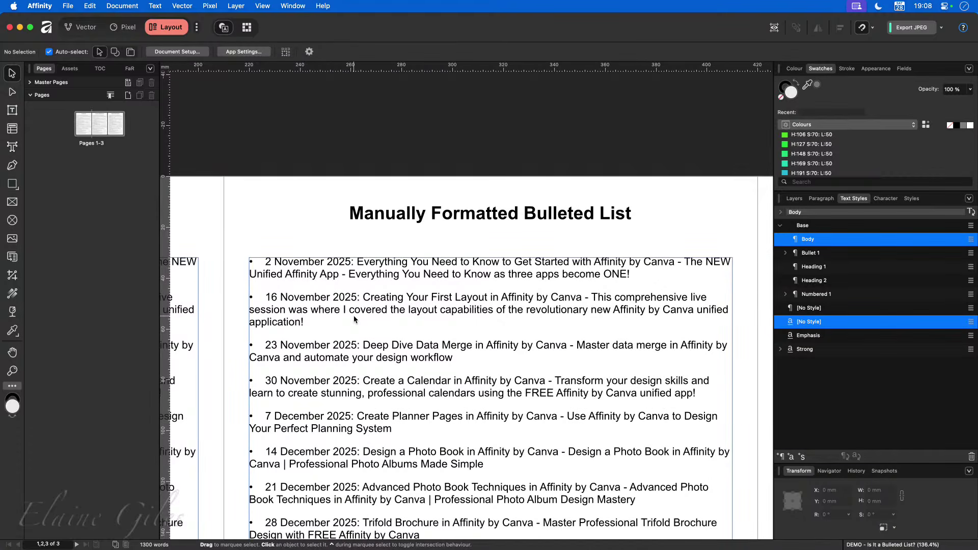
scroll(354, 320, right, 20)
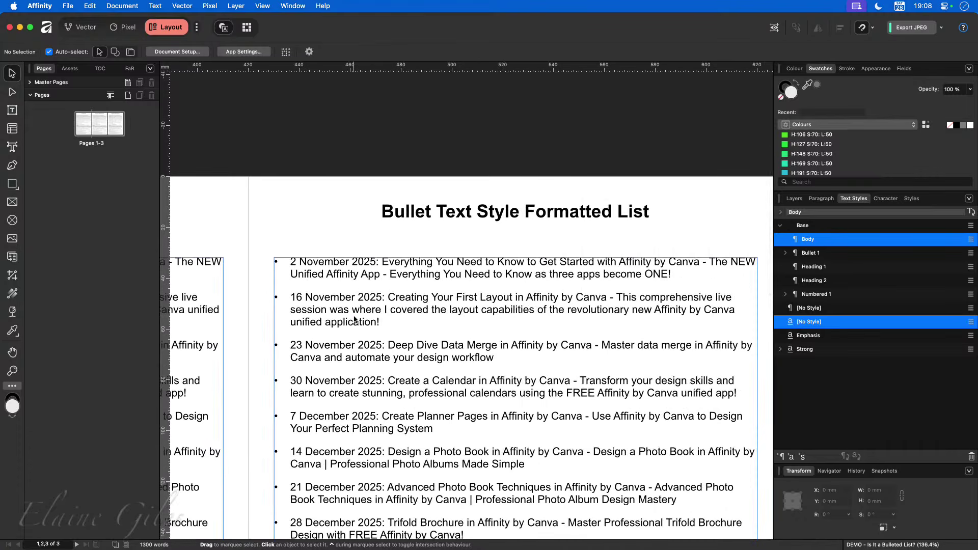
scroll(354, 320, left, 20)
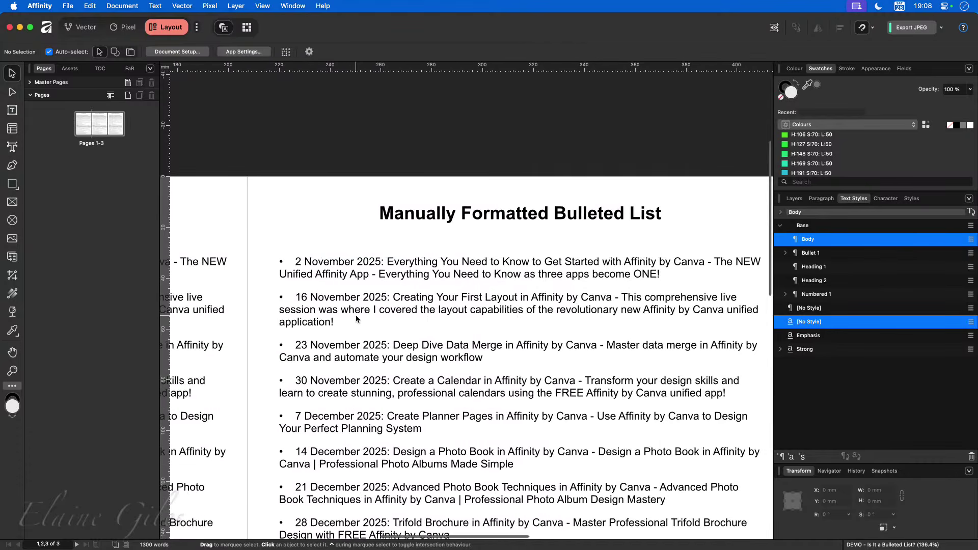
scroll(356, 319, left, 18)
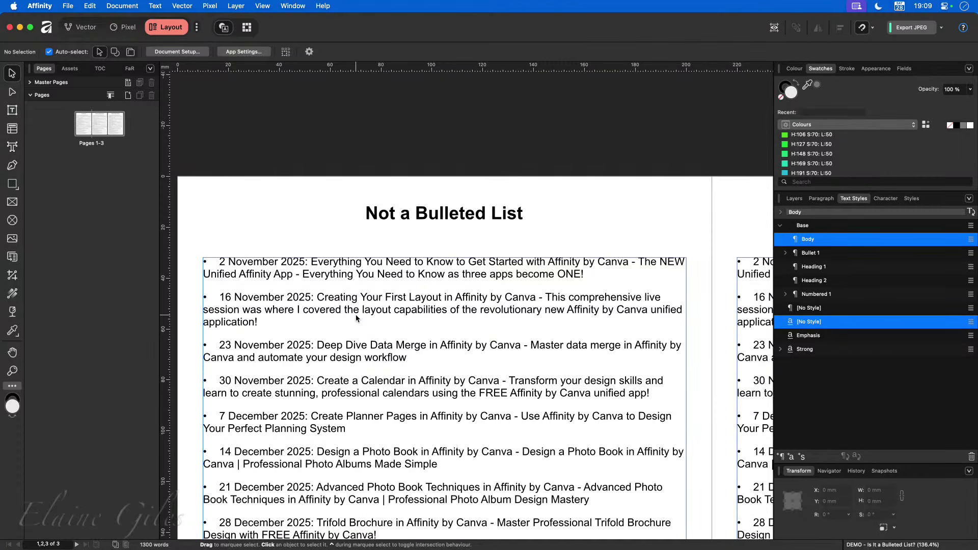
Delete the bullet and tab before the first item of the Not a Bulleted List, and undo the deletion
double_click(220, 262)
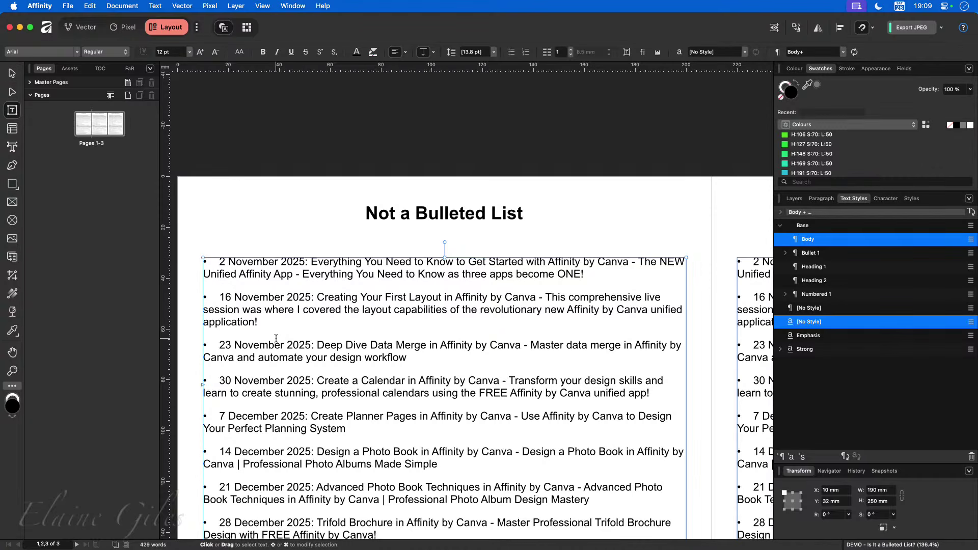
key(Left)
key(BackSpace)
key(Delete)
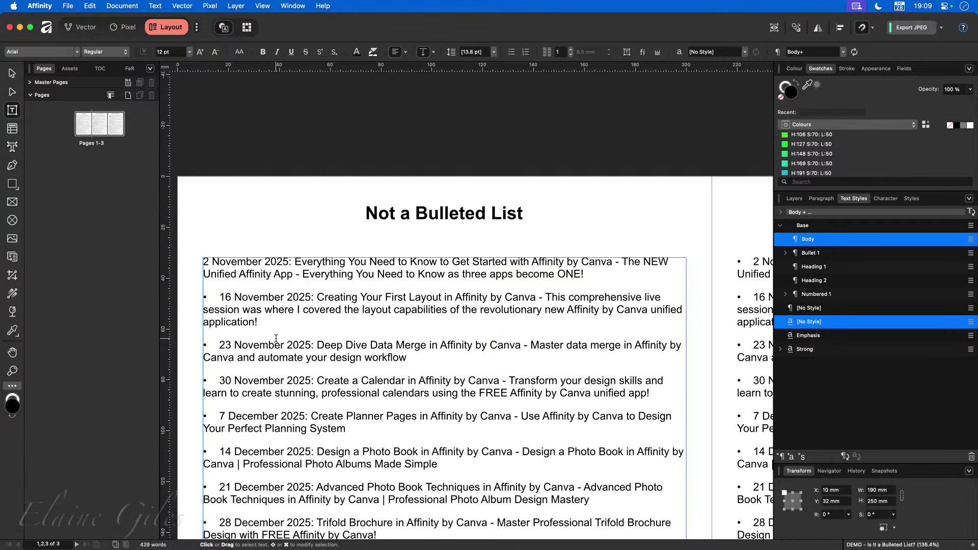
key(super+z)
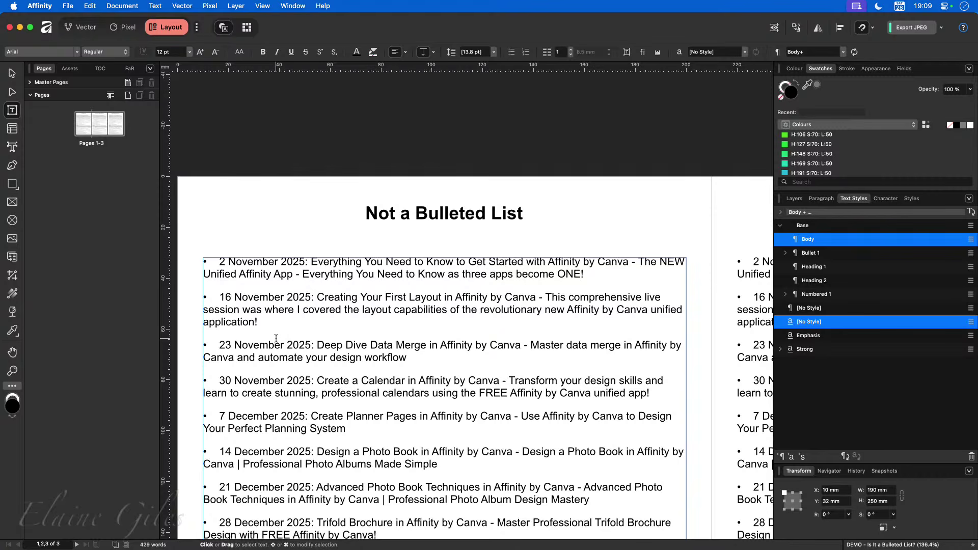
Check the list formatting and paragraph style at the first item of the manually formatted list and of the text-style list
scroll(275, 338, right, 10)
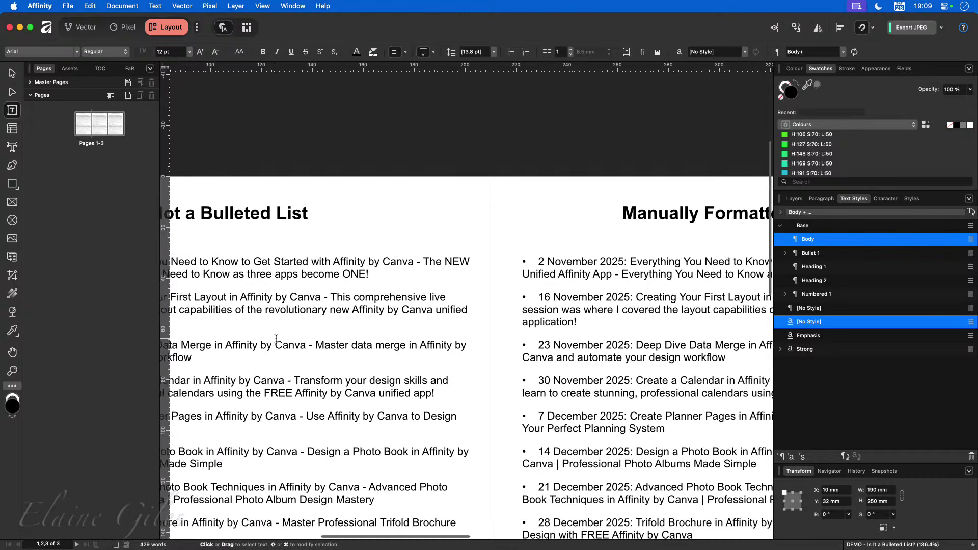
scroll(275, 338, left, 1)
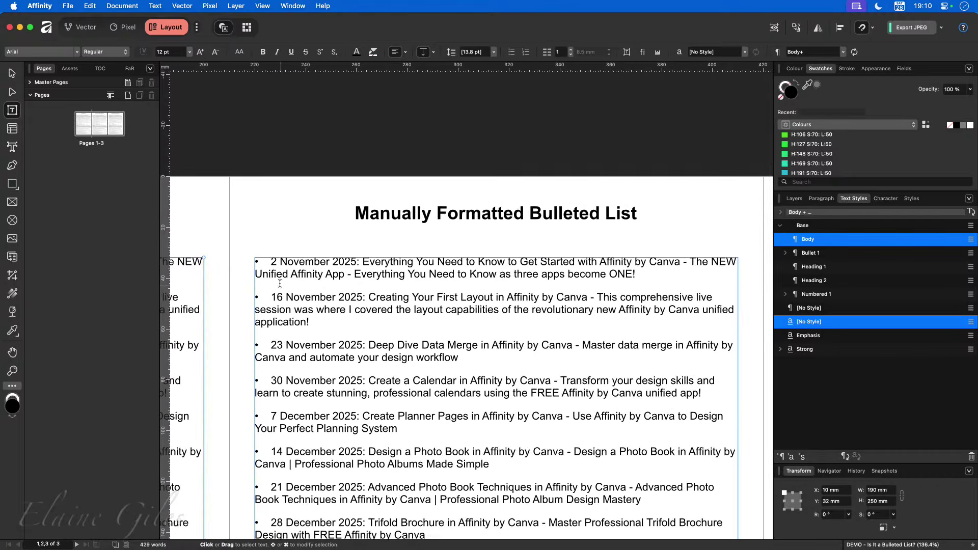
click(271, 261)
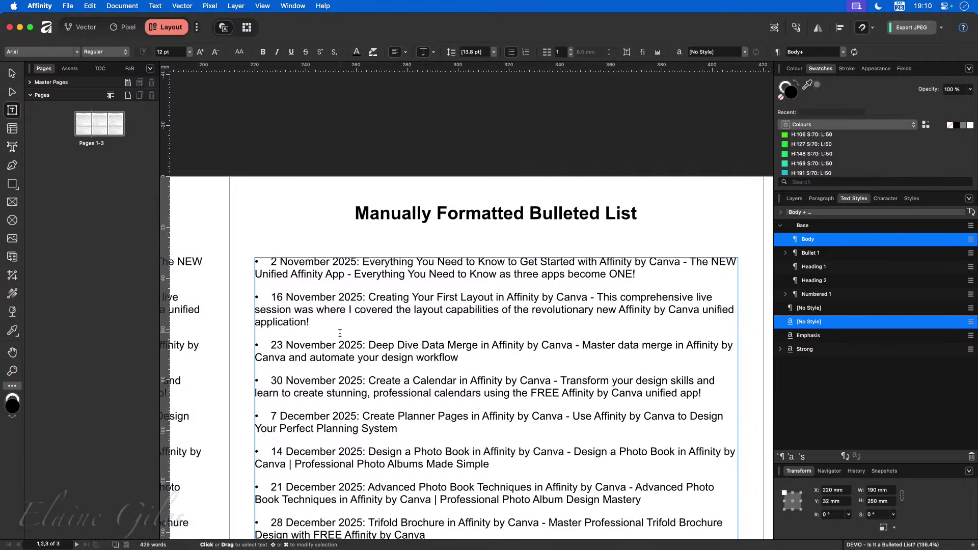
scroll(340, 333, right, 15)
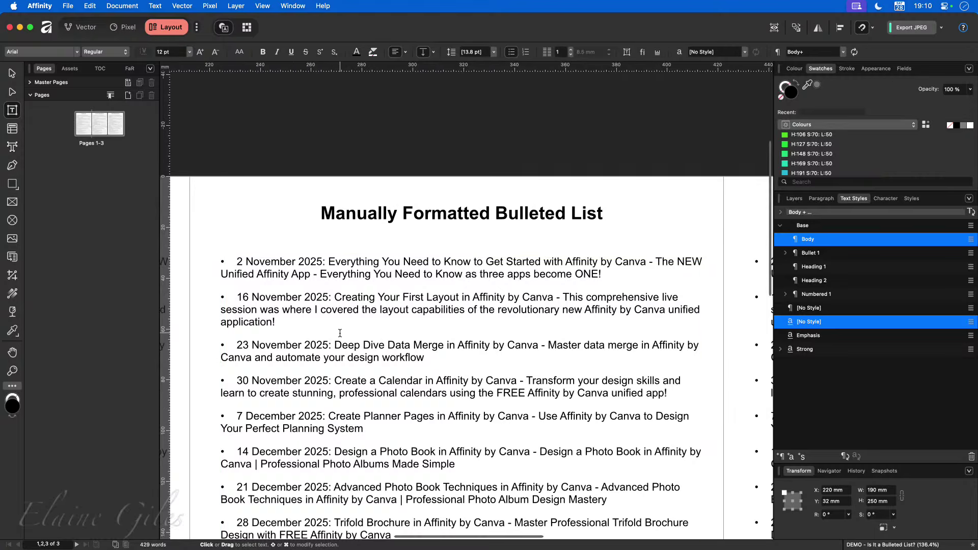
scroll(339, 333, right, 3)
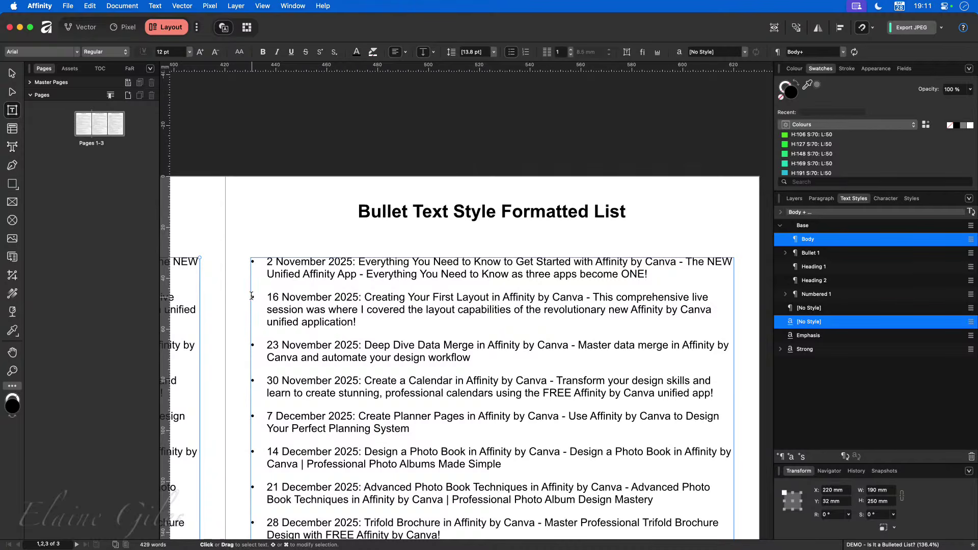
click(266, 260)
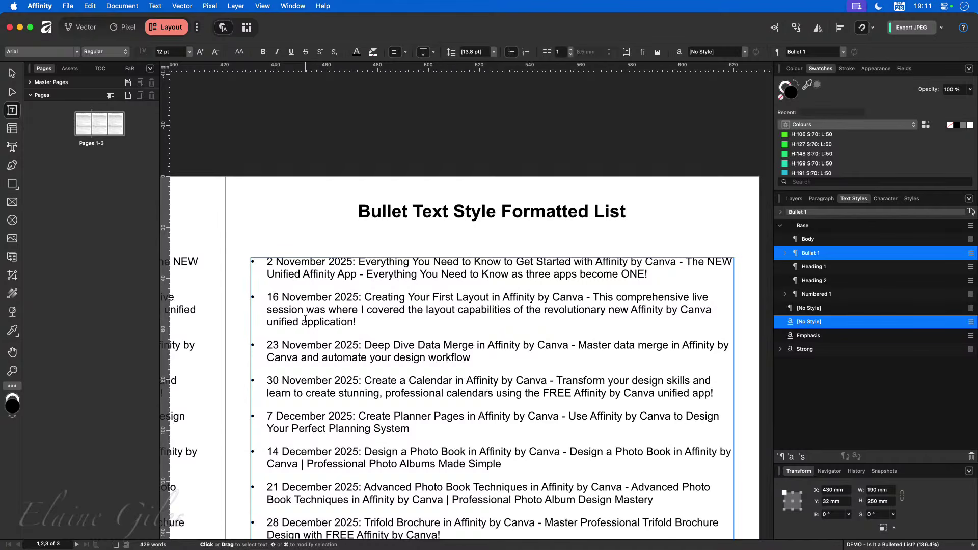
scroll(306, 319, right, 10)
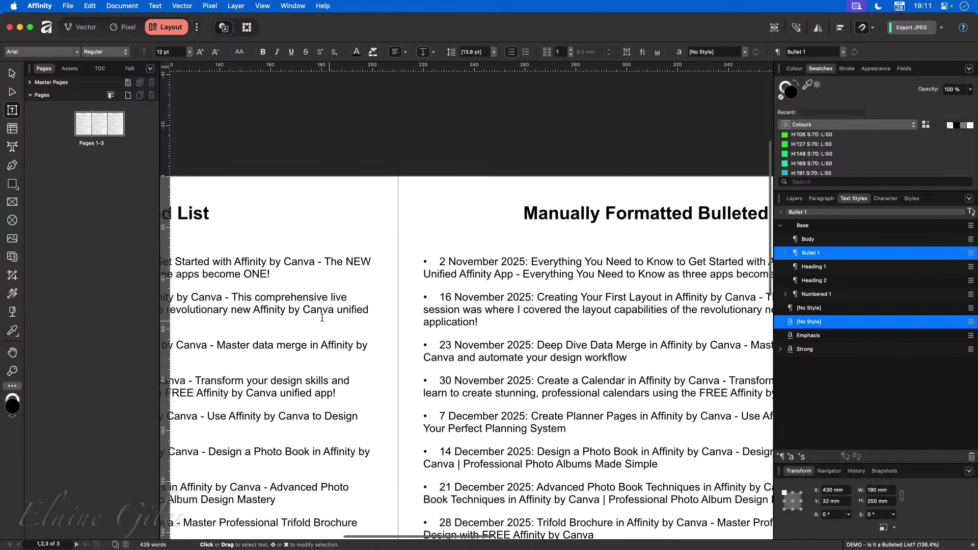
Check the paragraph style of the Not a Bulleted List and select the bullet and tab before its first item
click(321, 318)
scroll(286, 319, left, 10)
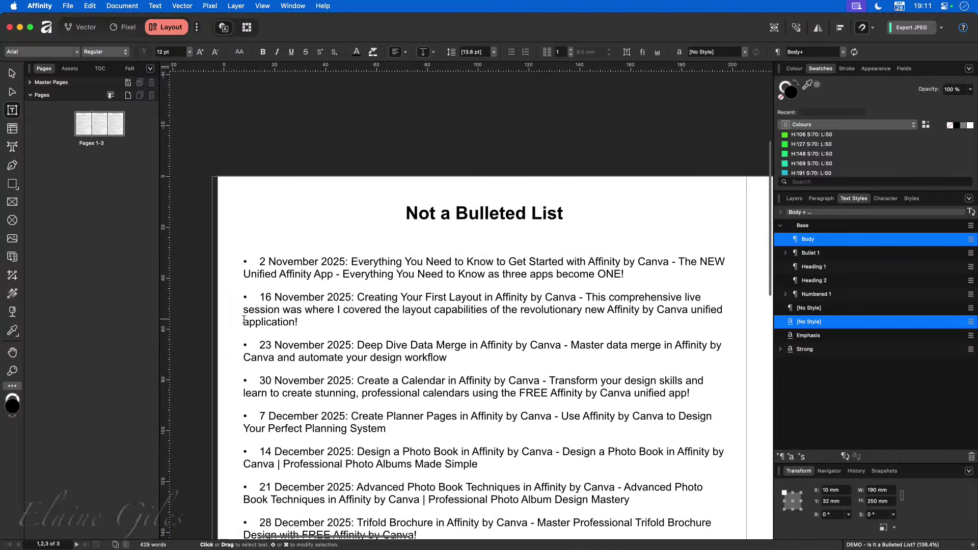
scroll(244, 319, left, 3)
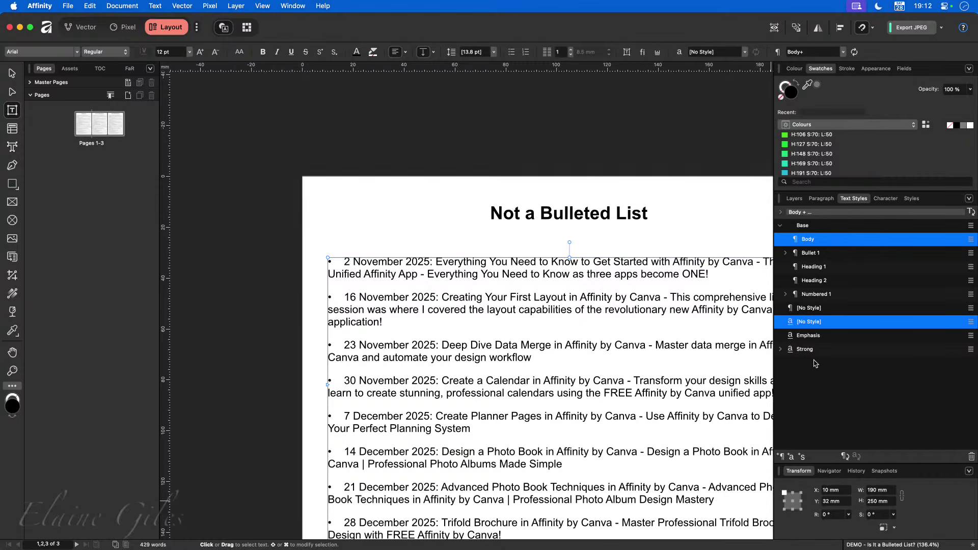
scroll(603, 356, right, 3)
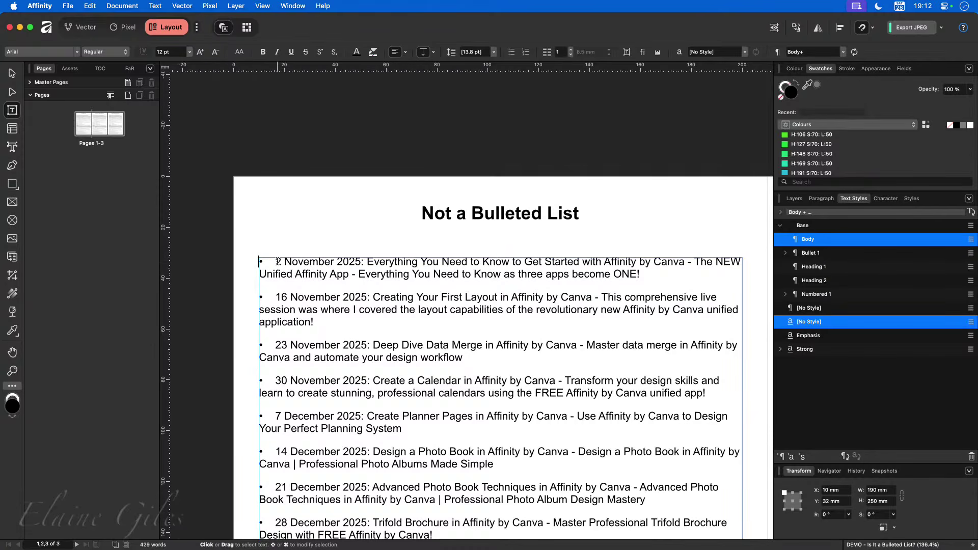
shift+click(277, 262)
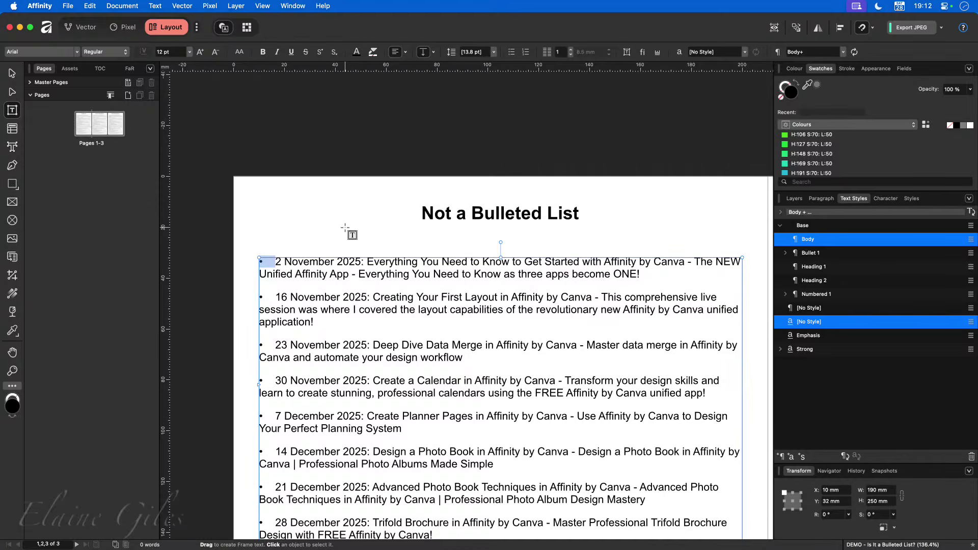
Compare the paragraph styles of the manually formatted and text-style lists, and expand the Bullet 1 style to show its child style
scroll(345, 227, right, 10)
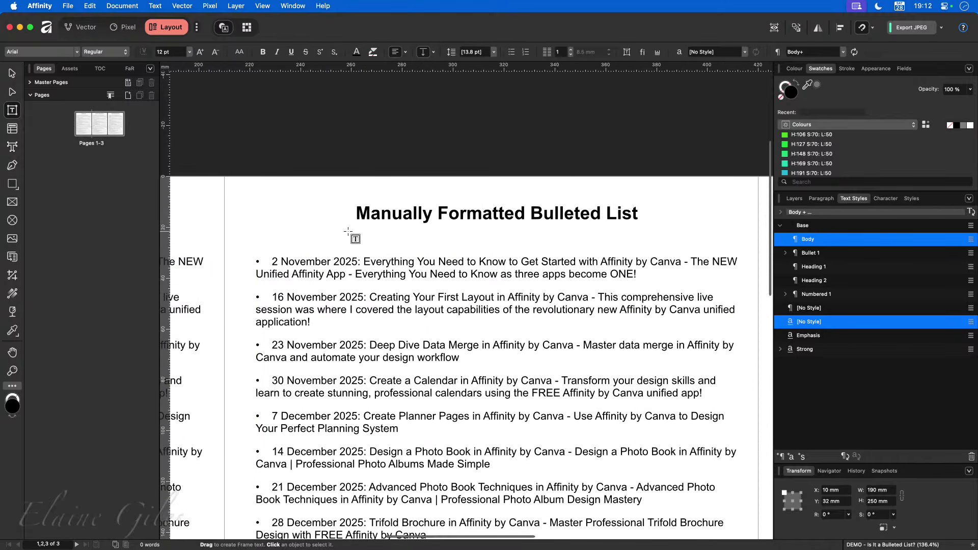
click(350, 263)
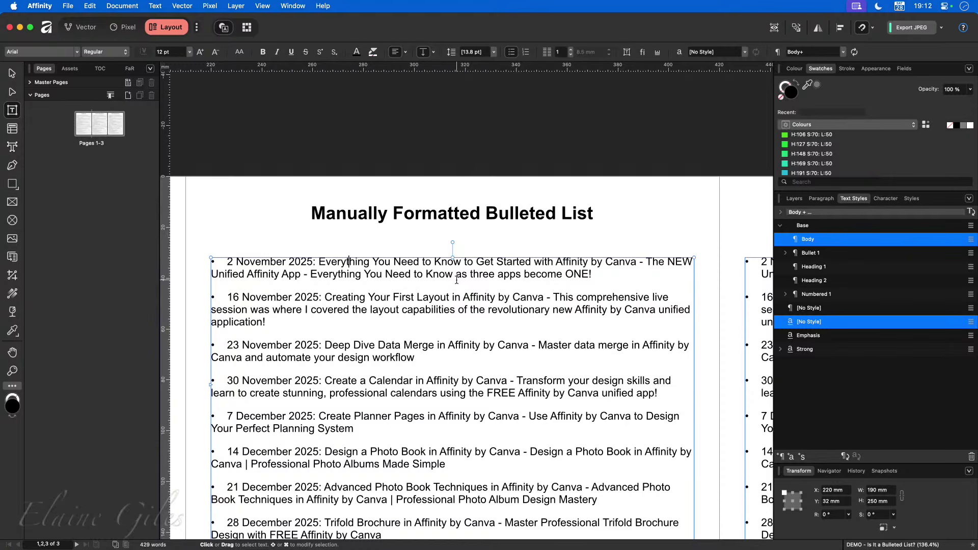
scroll(457, 279, right, 10)
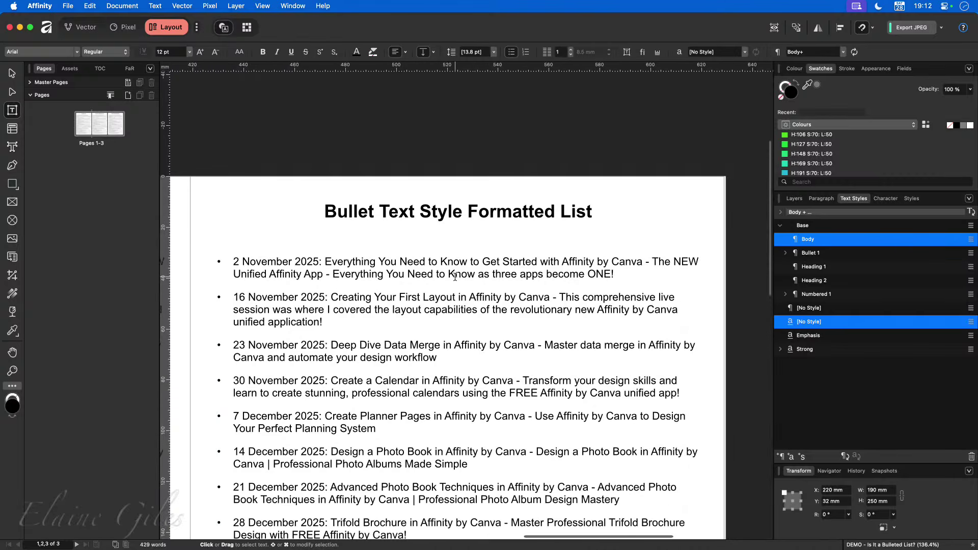
scroll(454, 276, left, 2)
click(446, 261)
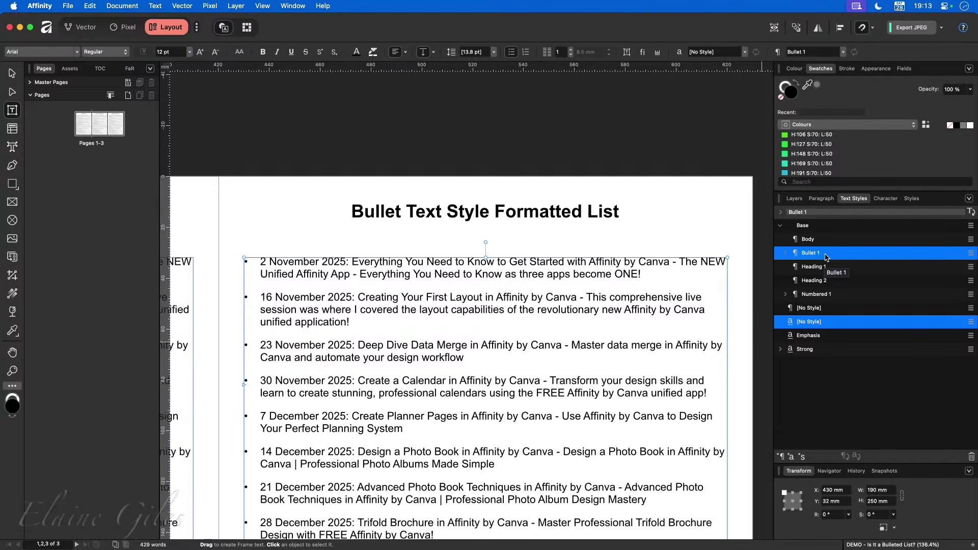
click(784, 258)
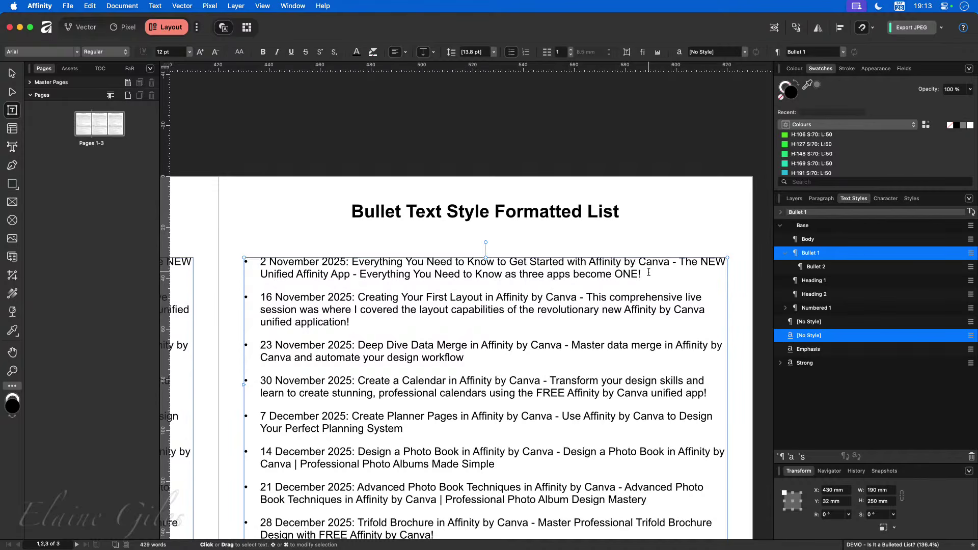
scroll(619, 284, down, 3)
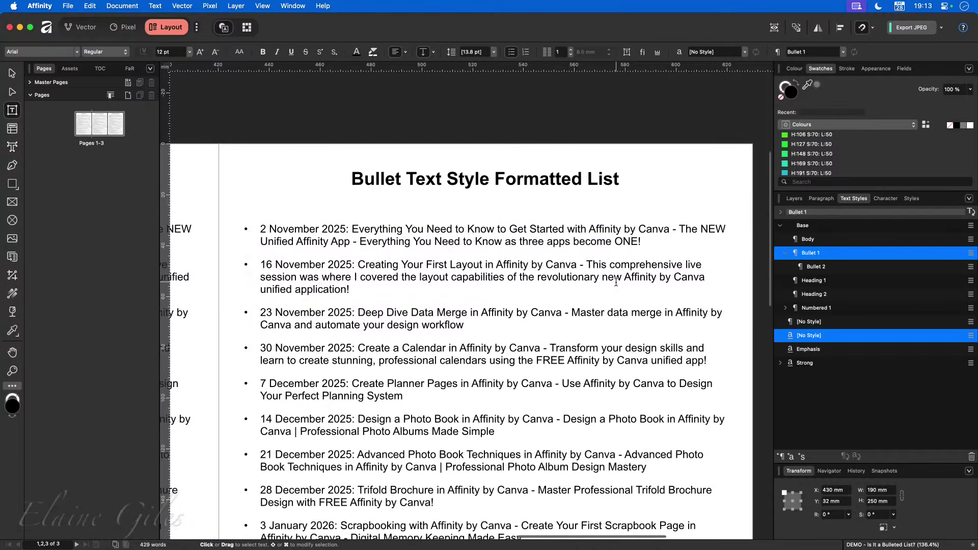
key(super+0)
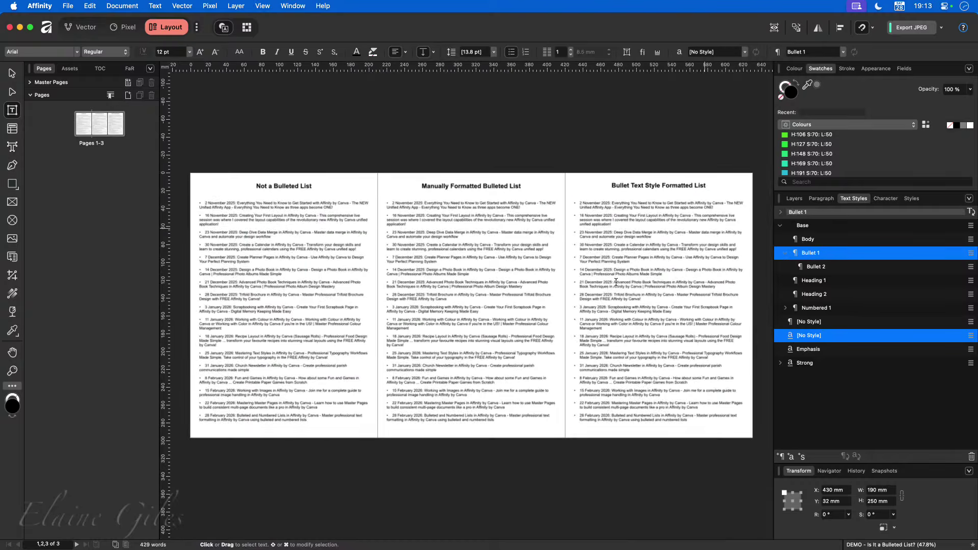
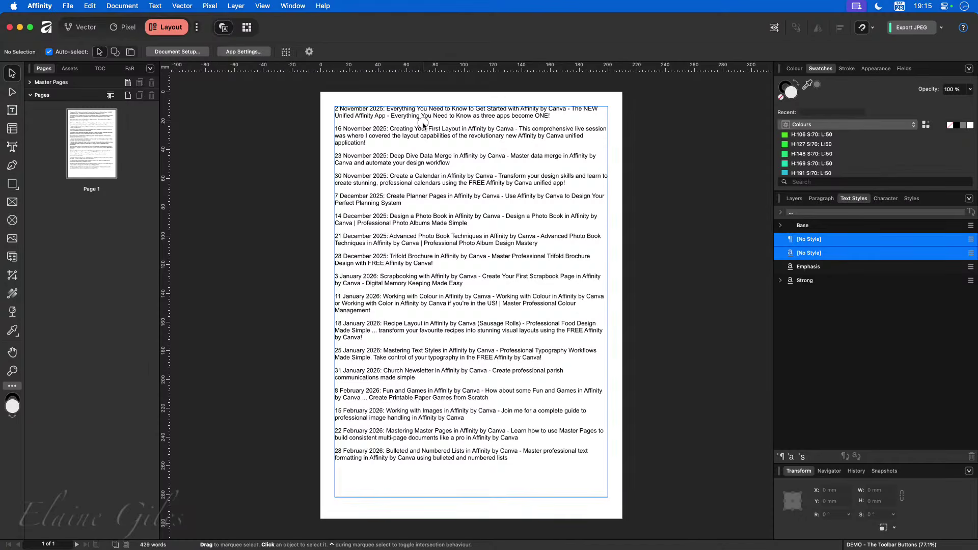
Examine the toolbar's list options with the dated text frame selected and with the text cursor inside it, and deselect the frame
click(423, 125)
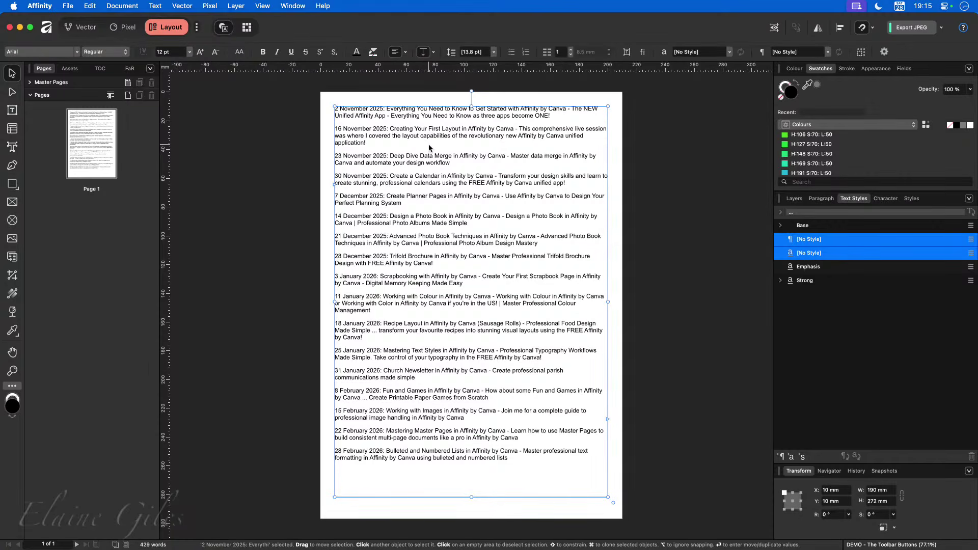
key(t)
click(408, 196)
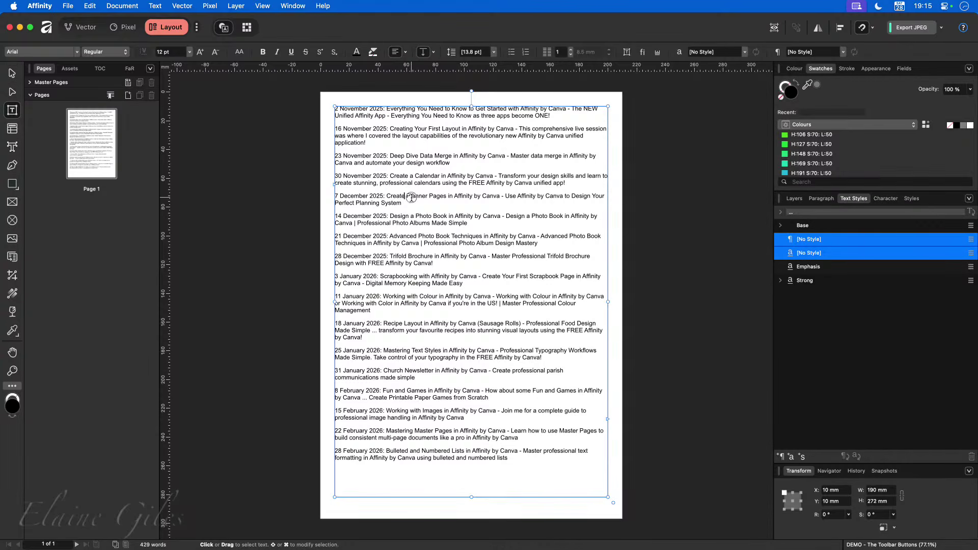
click(302, 201)
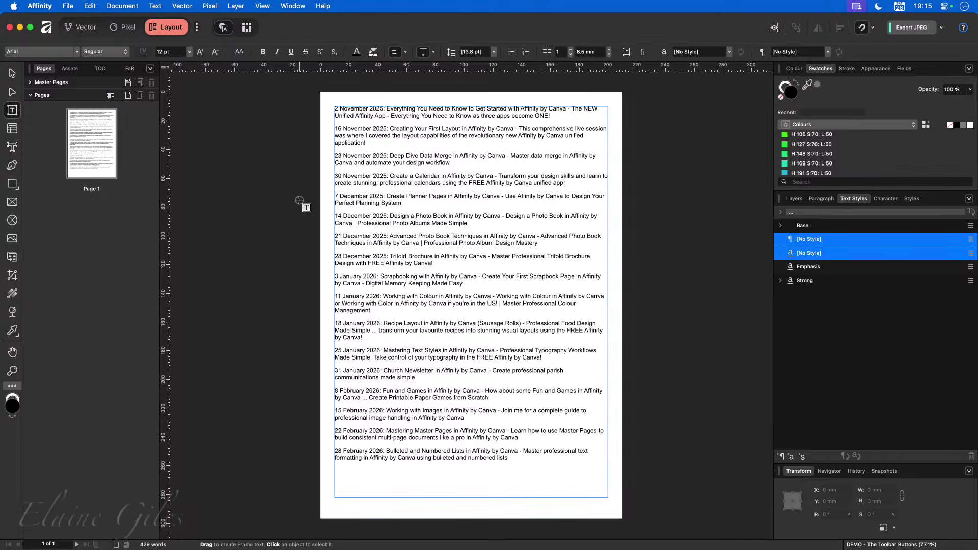
key(v)
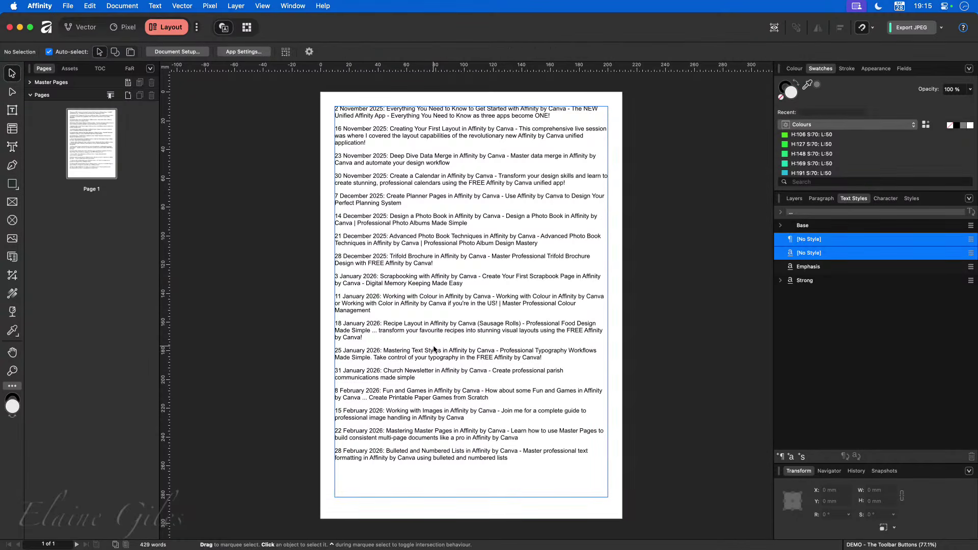
Select all the text in the dated text frame and format it as a bulleted list
click(521, 457)
click(521, 457)
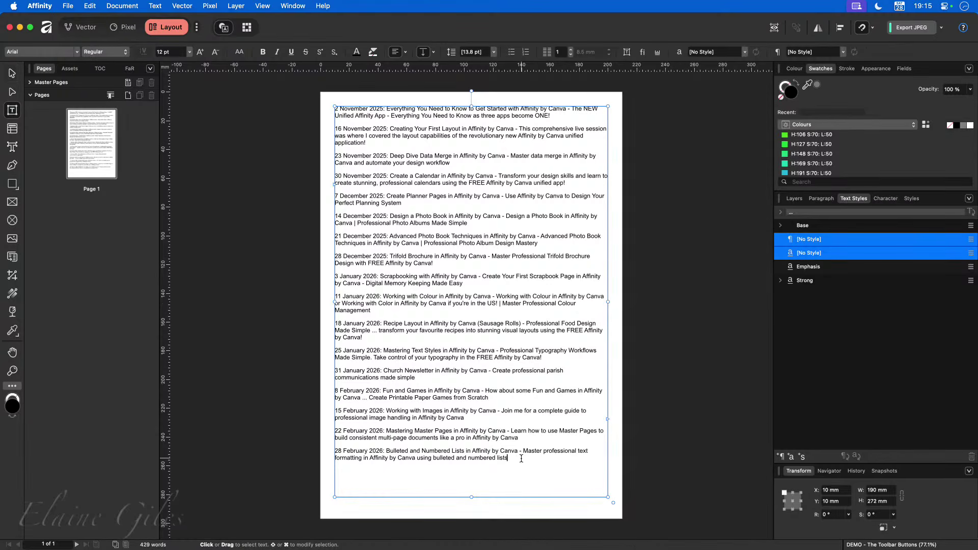
key(super+a)
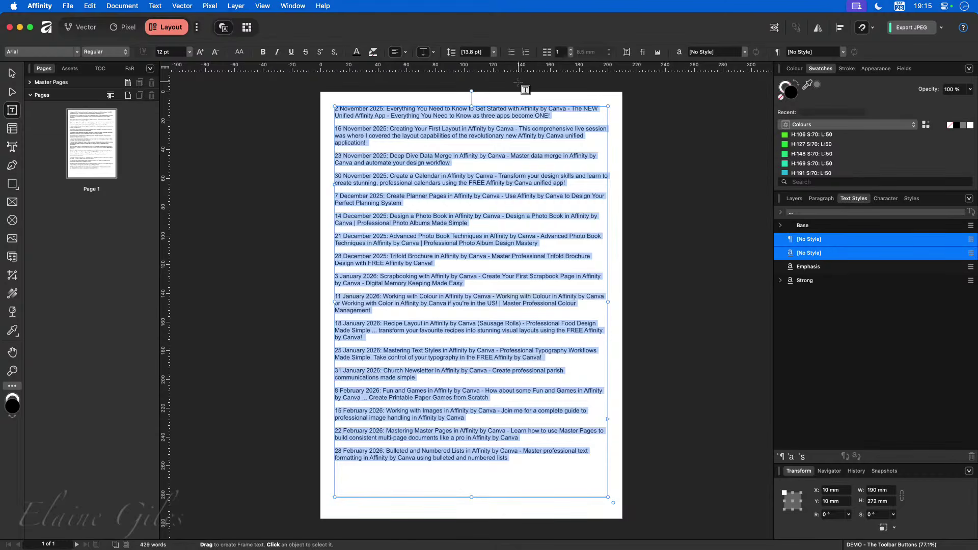
drag(486, 170, 508, 63)
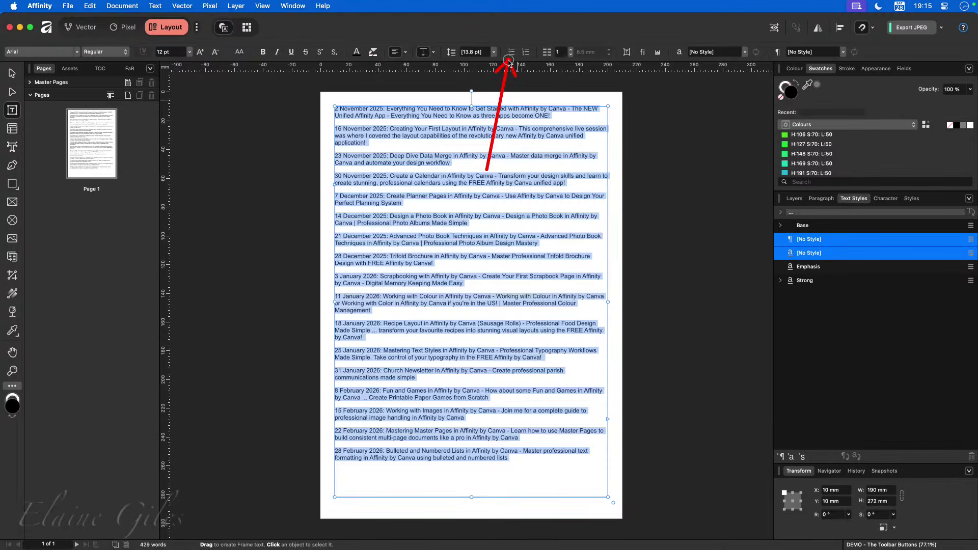
mouse_move(580, 174)
mouse_down()
mouse_move(552, 146)
mouse_move(525, 62)
mouse_up()
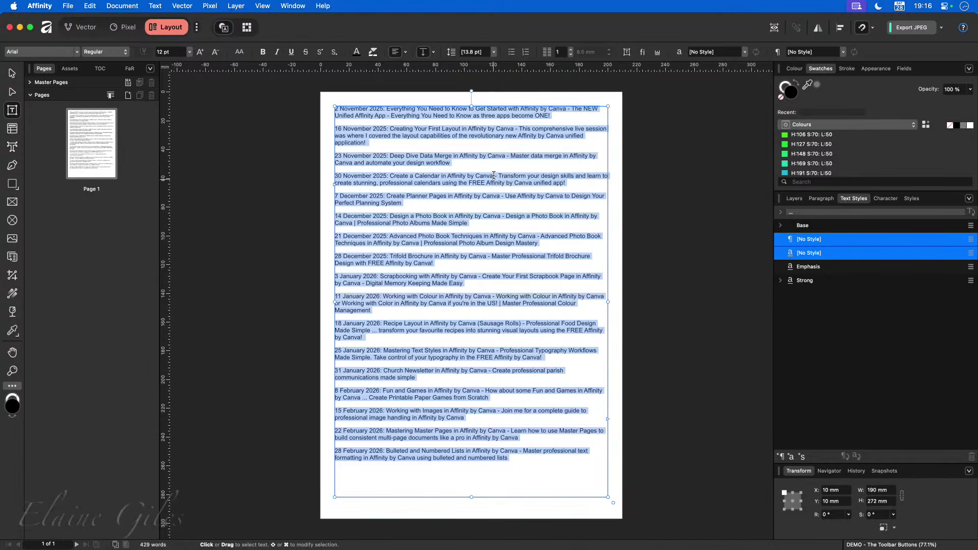
click(511, 53)
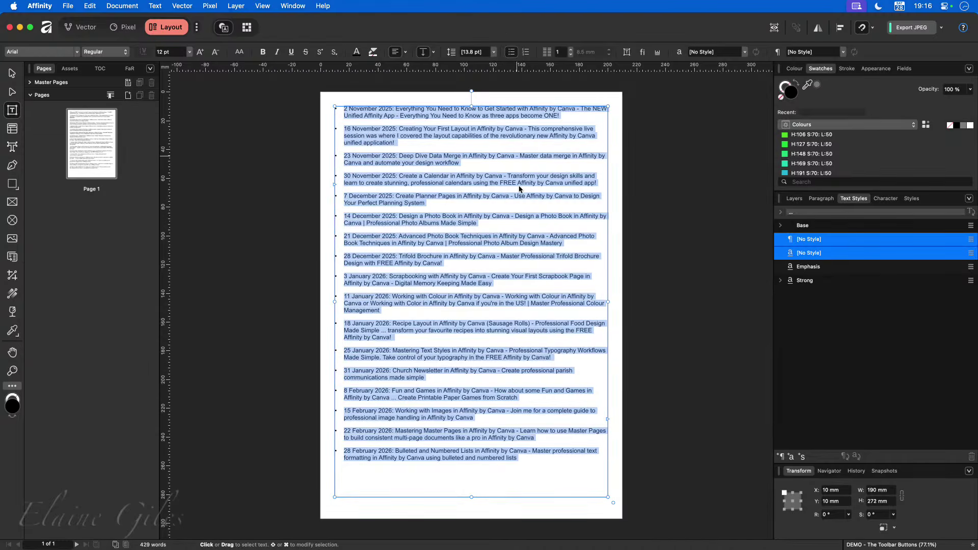
click(616, 243)
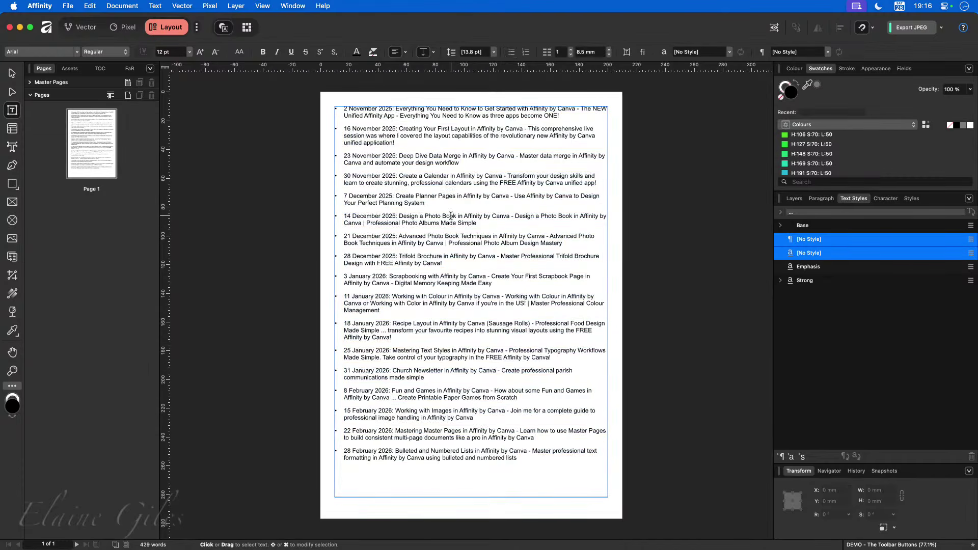
Turn off the bulleted list formatting for all the dated entries and restore it
click(344, 108)
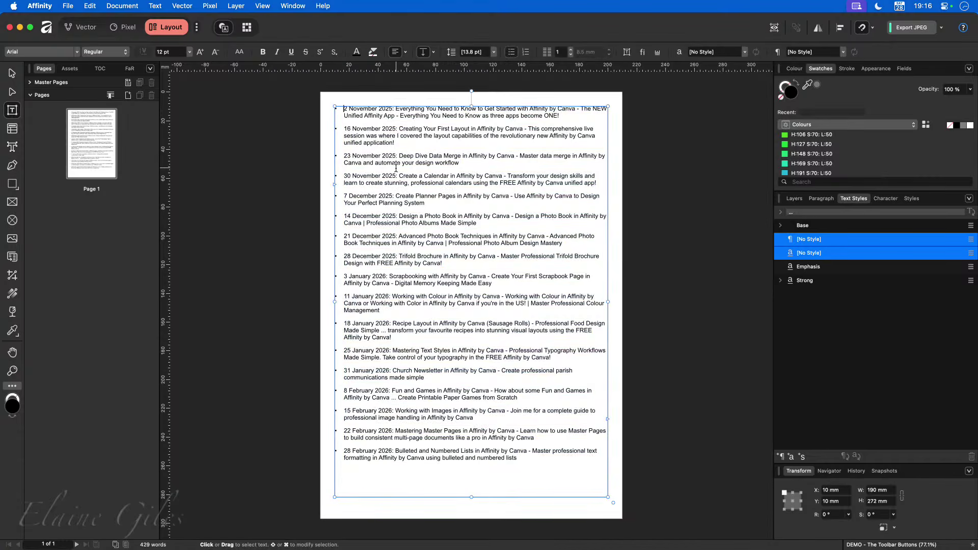
scroll(350, 105, up, 5)
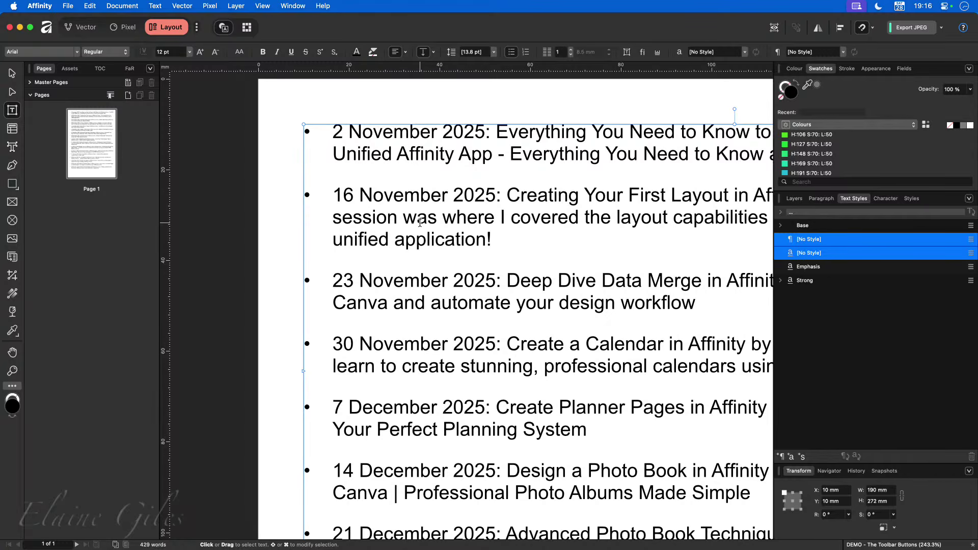
key(super+a)
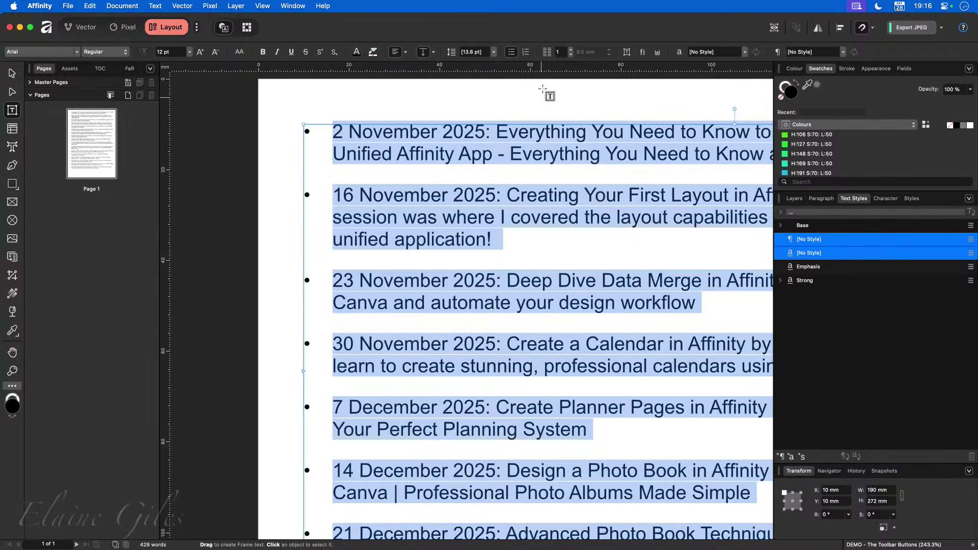
click(512, 53)
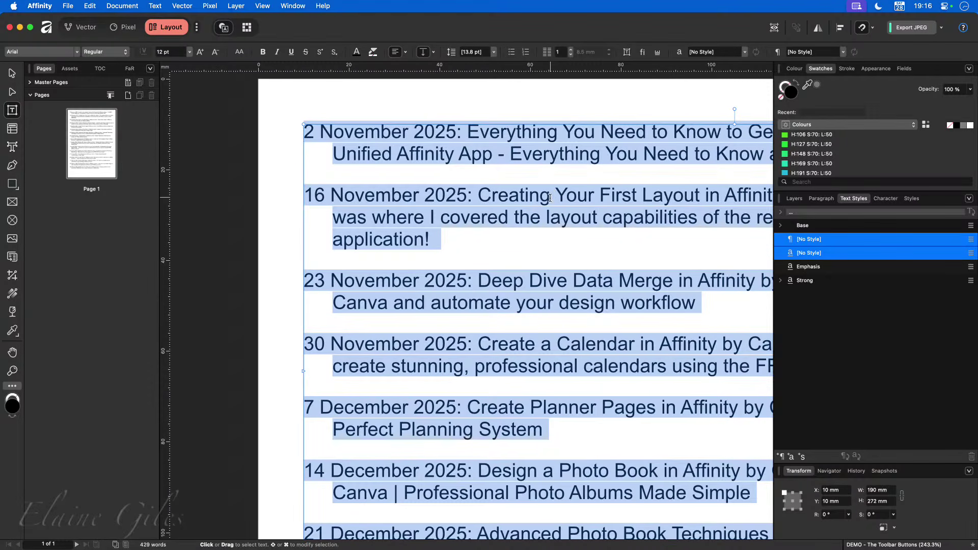
click(516, 236)
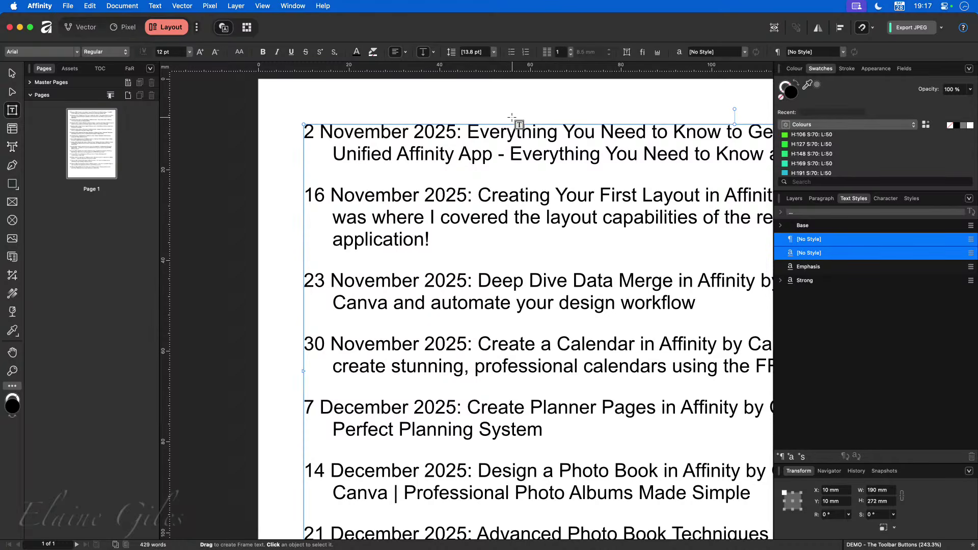
key(super+a)
key(super+shift+8)
key(Left)
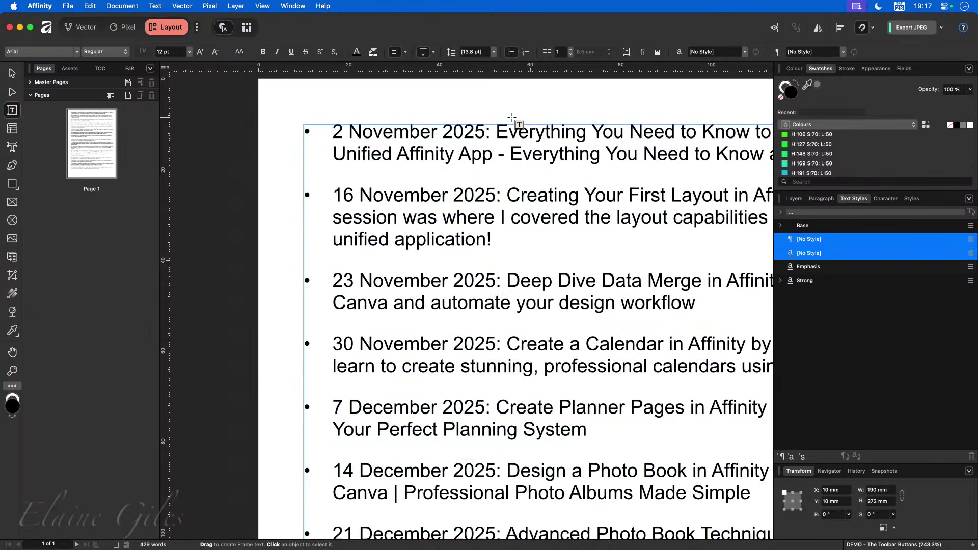
Toggle the bulleted list formatting off and on repeatedly for all the dated entries to build up their hanging indent
key(super+a)
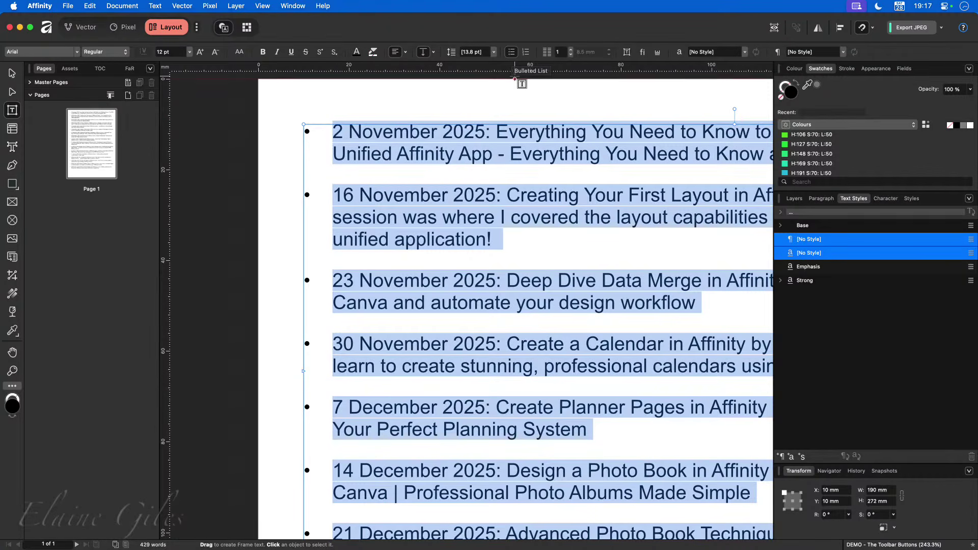
click(511, 52)
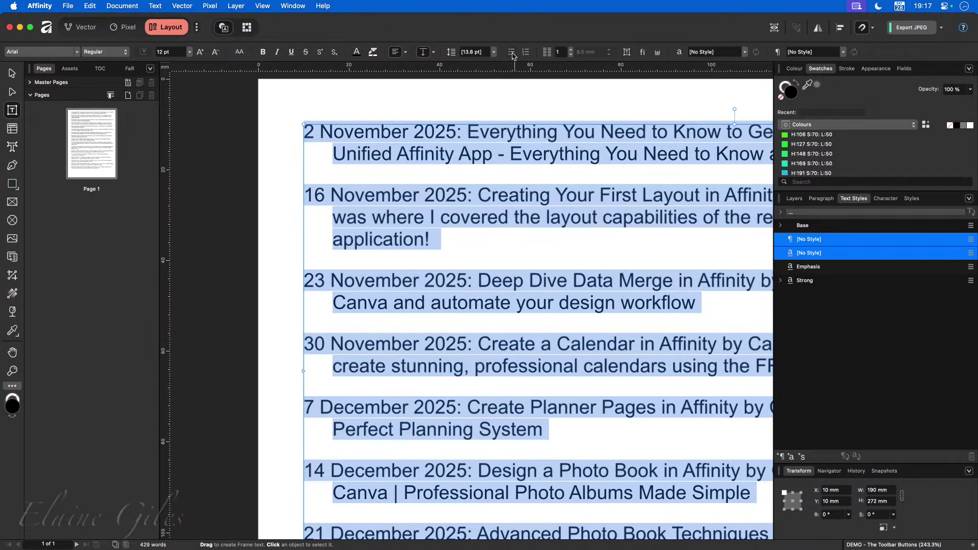
click(512, 54)
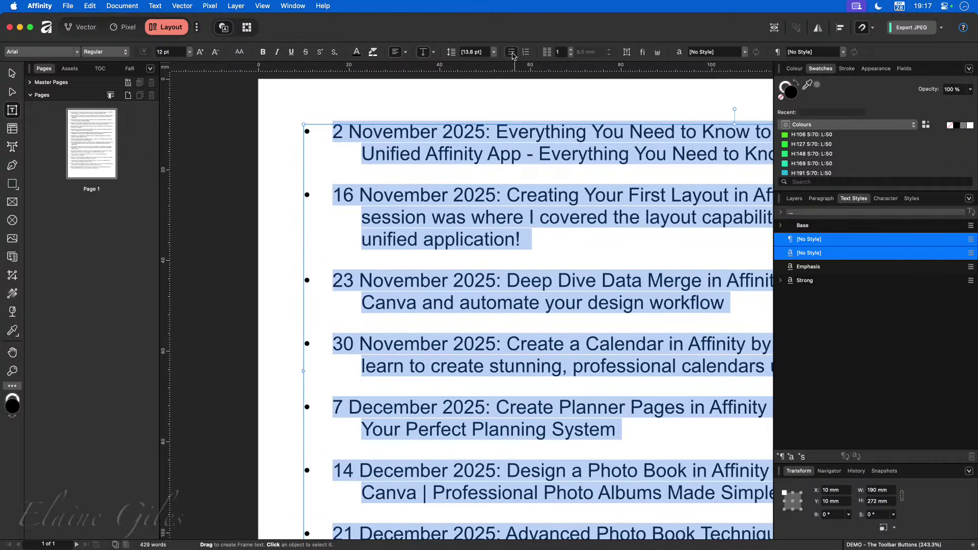
click(512, 54)
click(512, 54)
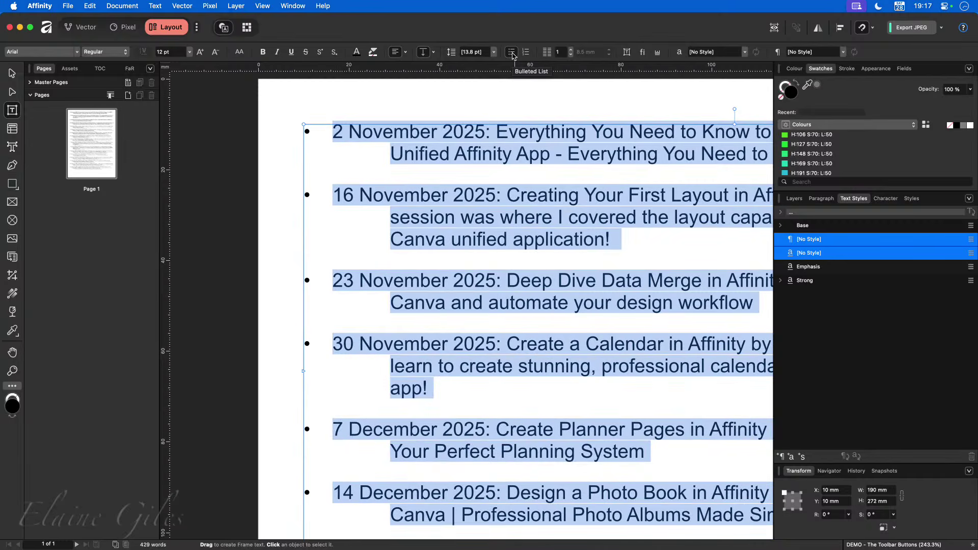
click(512, 54)
click(513, 54)
click(513, 53)
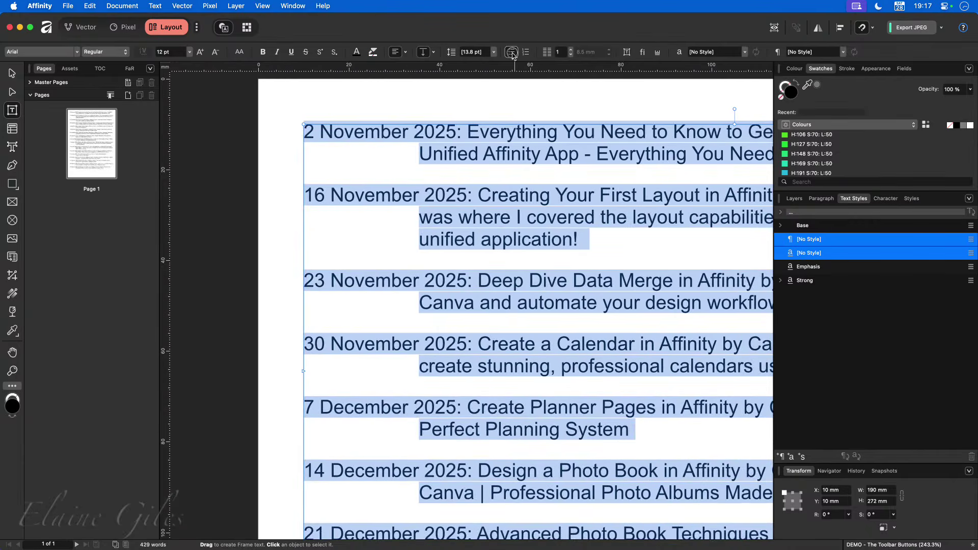
click(512, 53)
click(512, 52)
click(512, 52)
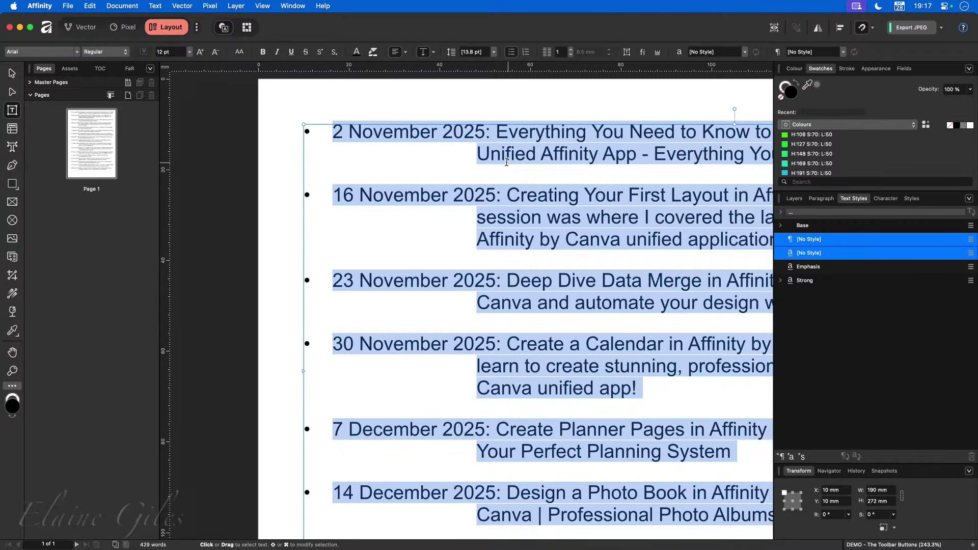
Select all the over-indented dated entries and remove their bullets
key(super+0)
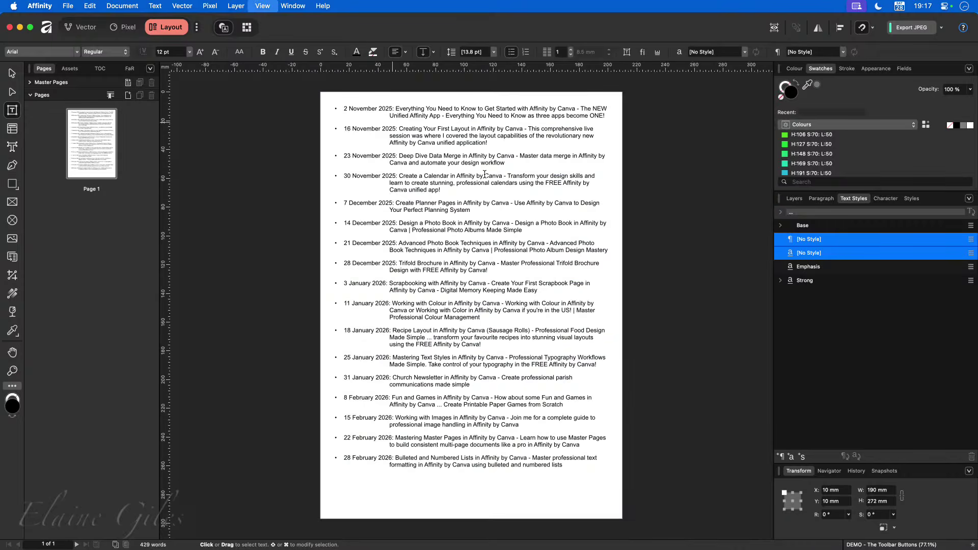
key(Escape)
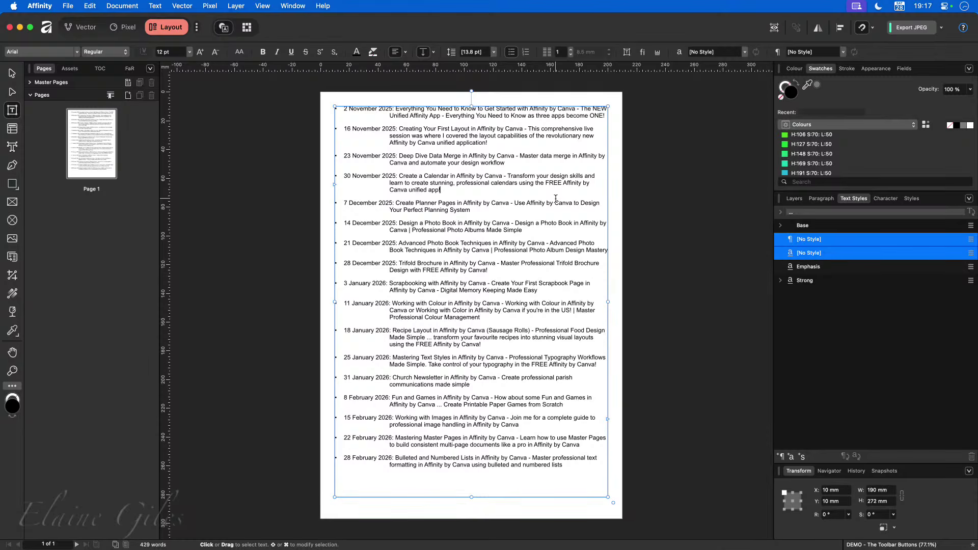
key(super+a)
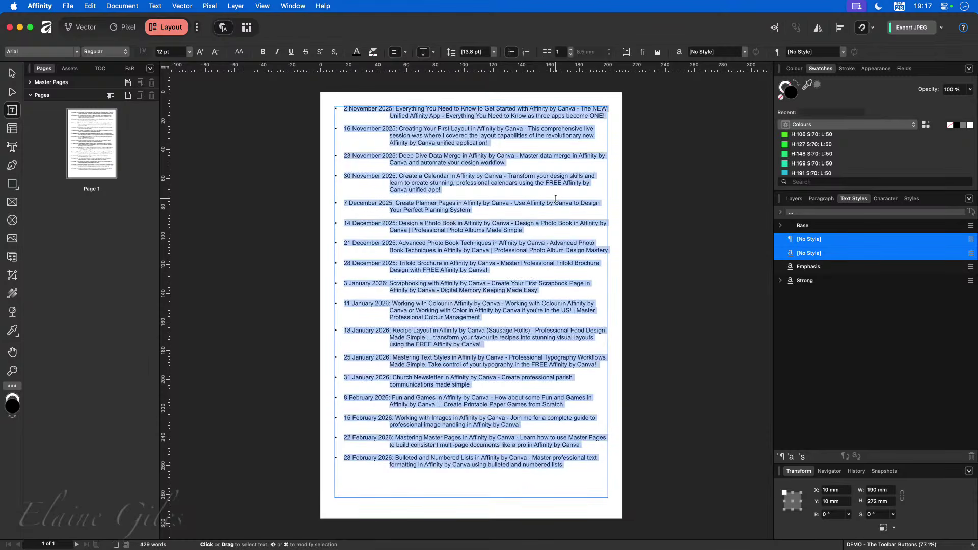
click(511, 52)
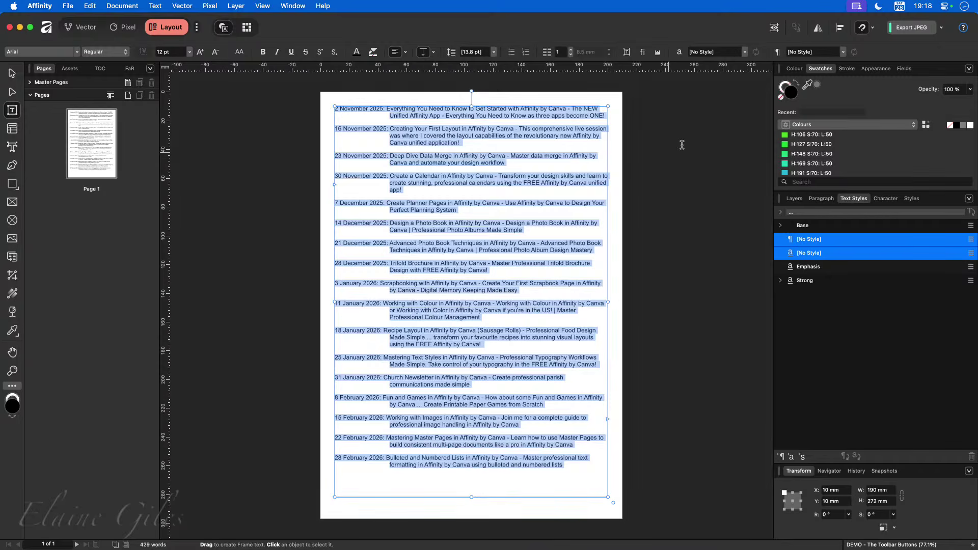
Expand the Base style group and clear the entries' leftover indent by applying Body followed by the [No Style] paragraph style
click(779, 225)
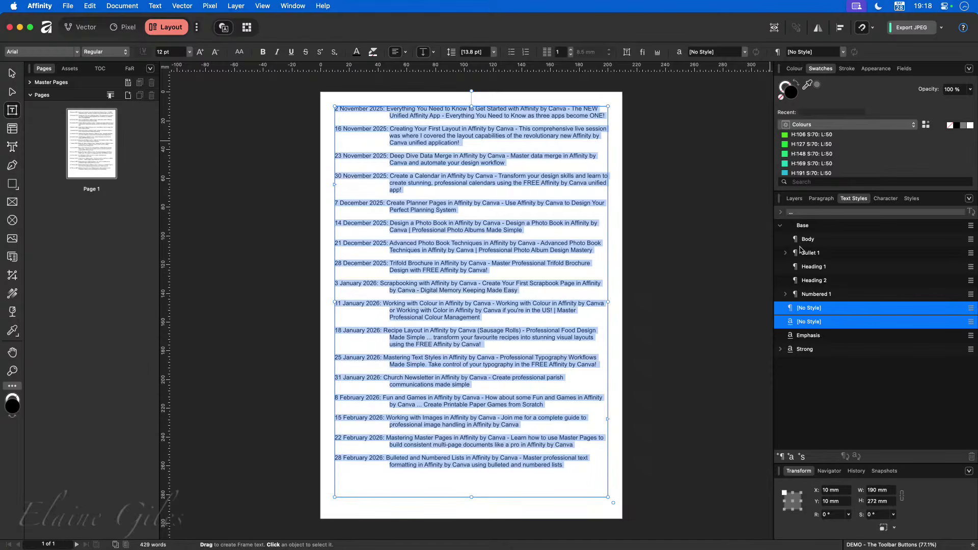
click(804, 240)
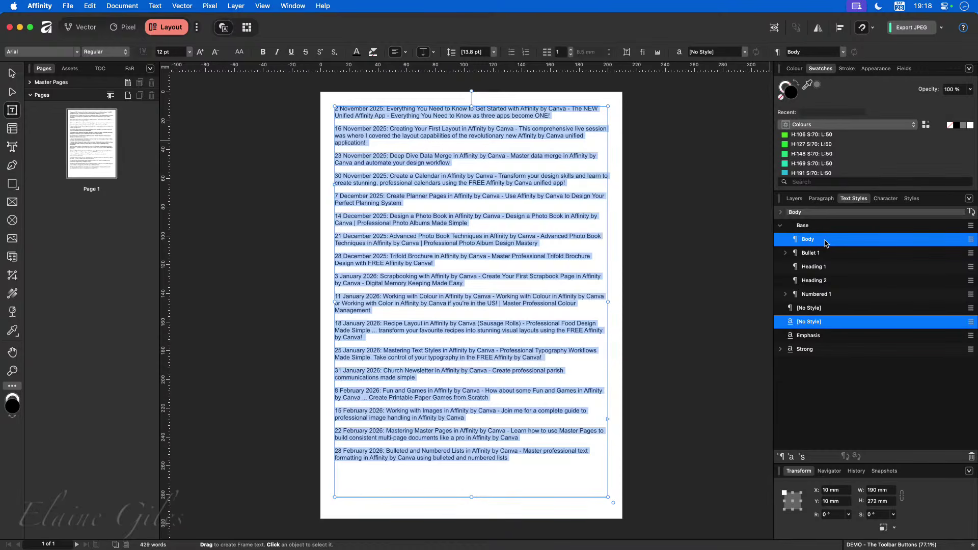
click(816, 310)
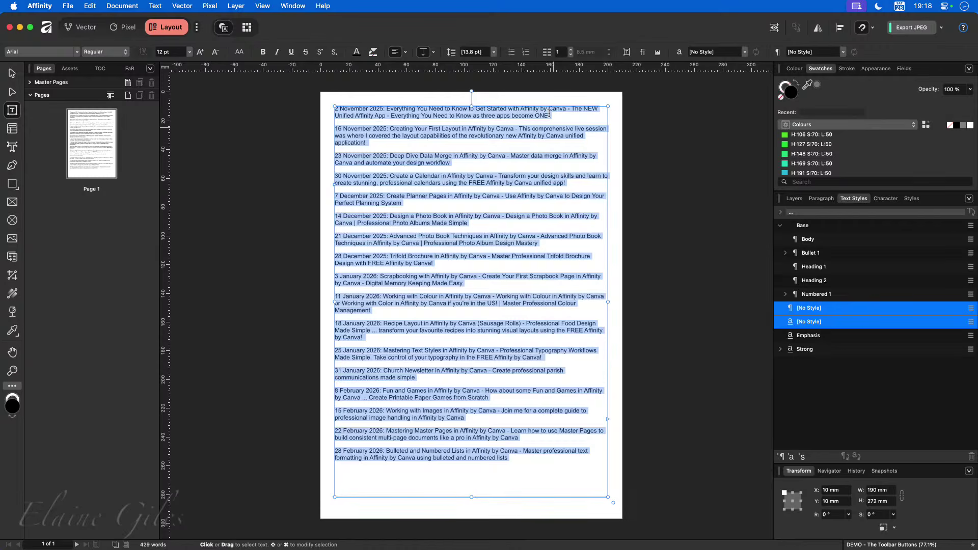
Format the dated entries as a numbered list, toggling the numbering off and on repeatedly to build up the hanging indent
click(527, 52)
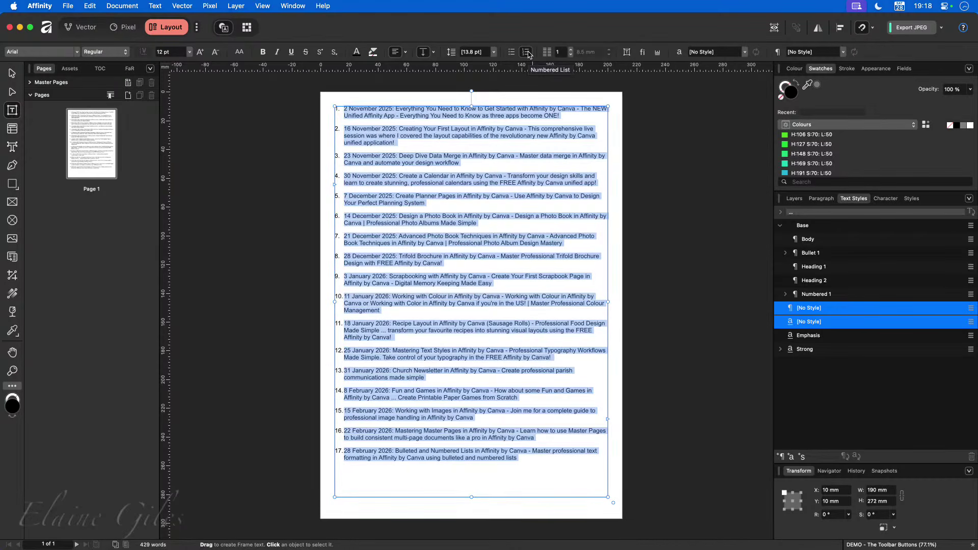
click(526, 52)
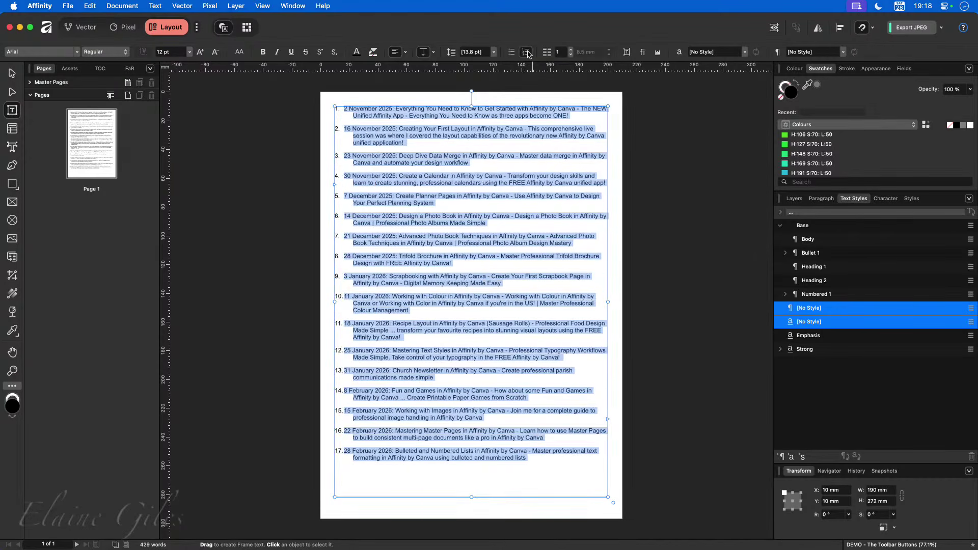
click(527, 53)
click(527, 52)
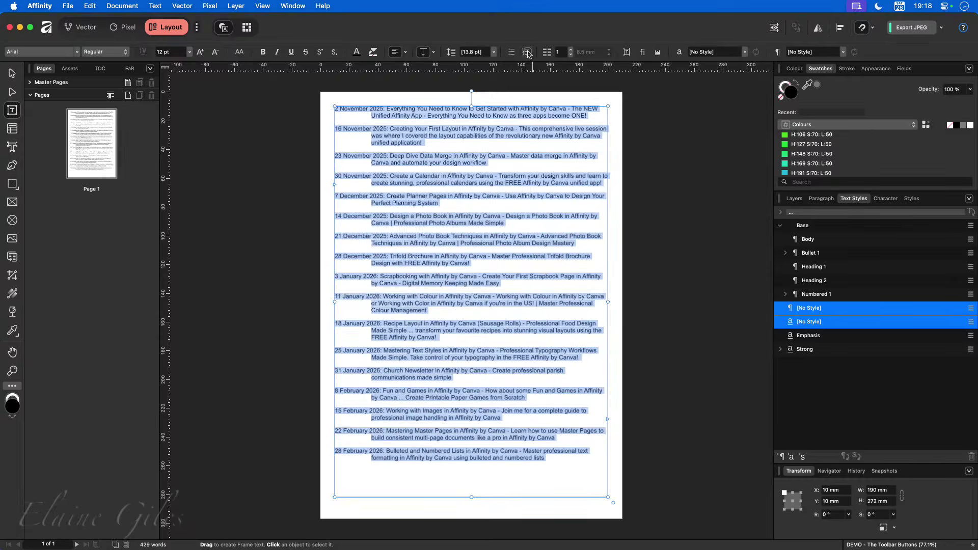
click(527, 52)
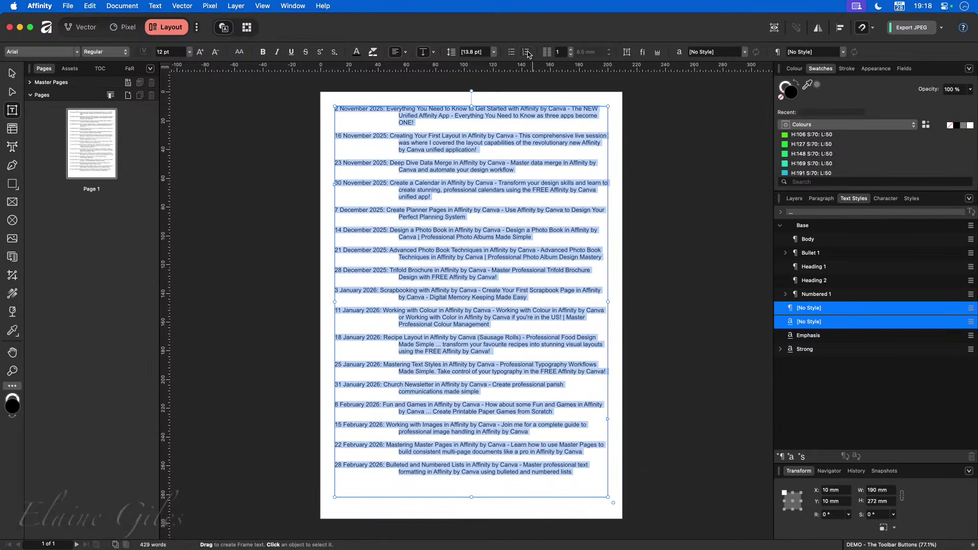
click(527, 53)
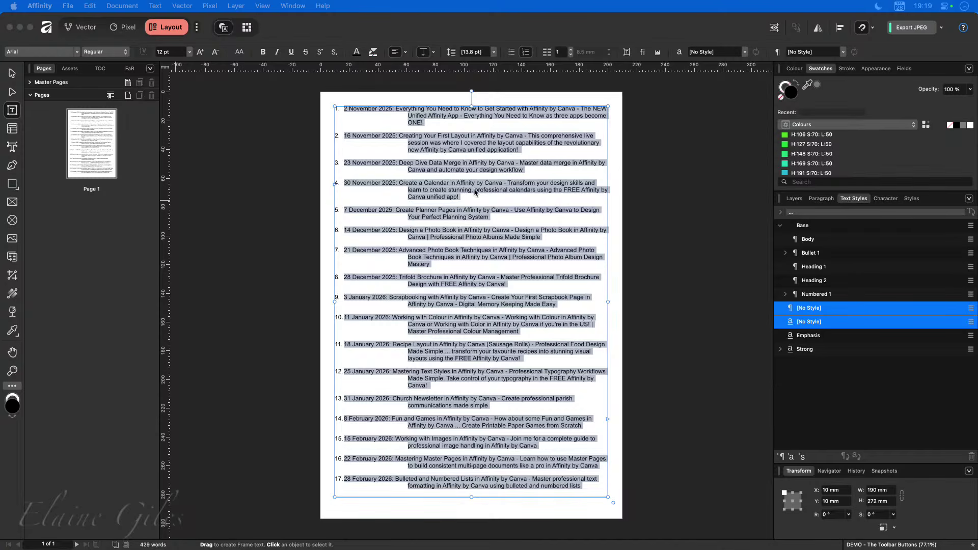
Clear numbering and indents from all the dated entries with Body and [No Style], and apply the Bullet 1 paragraph style
click(405, 139)
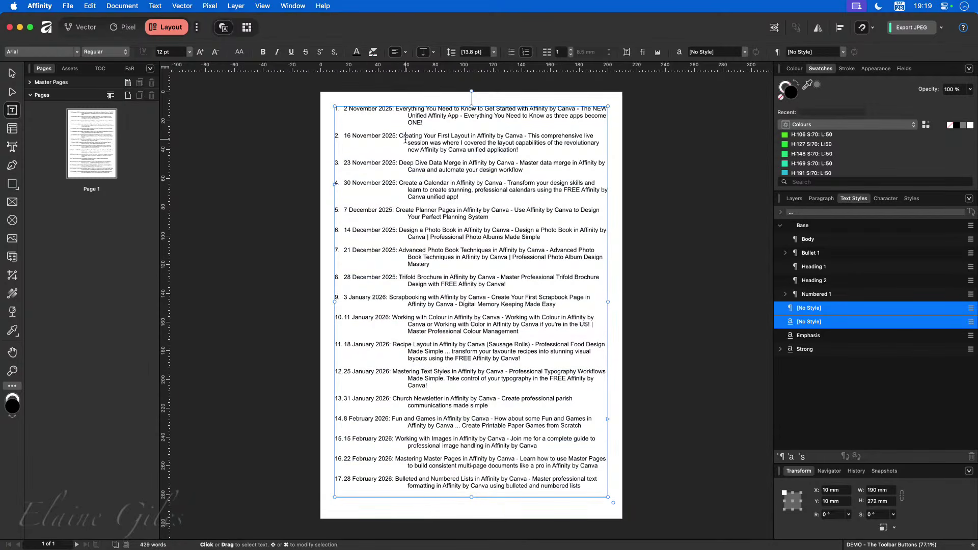
key(super+a)
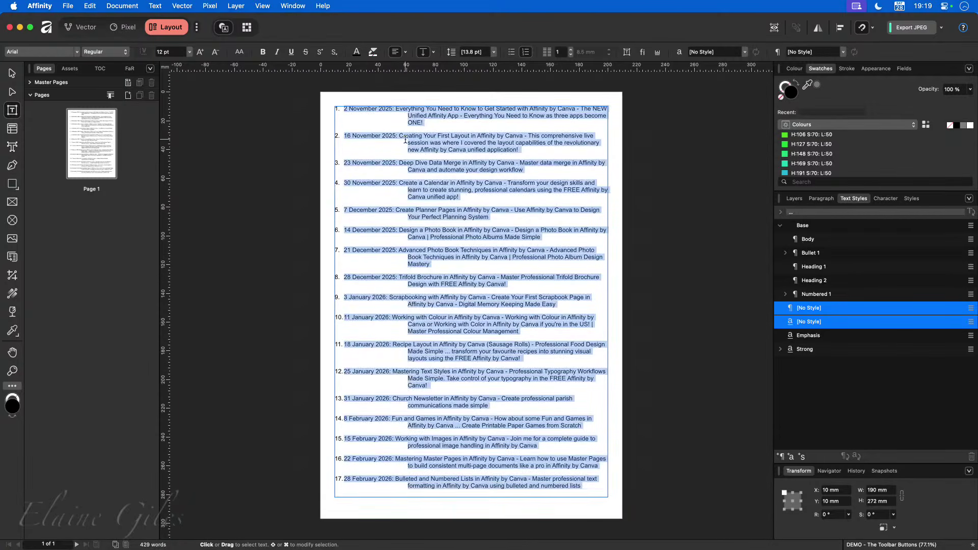
click(819, 239)
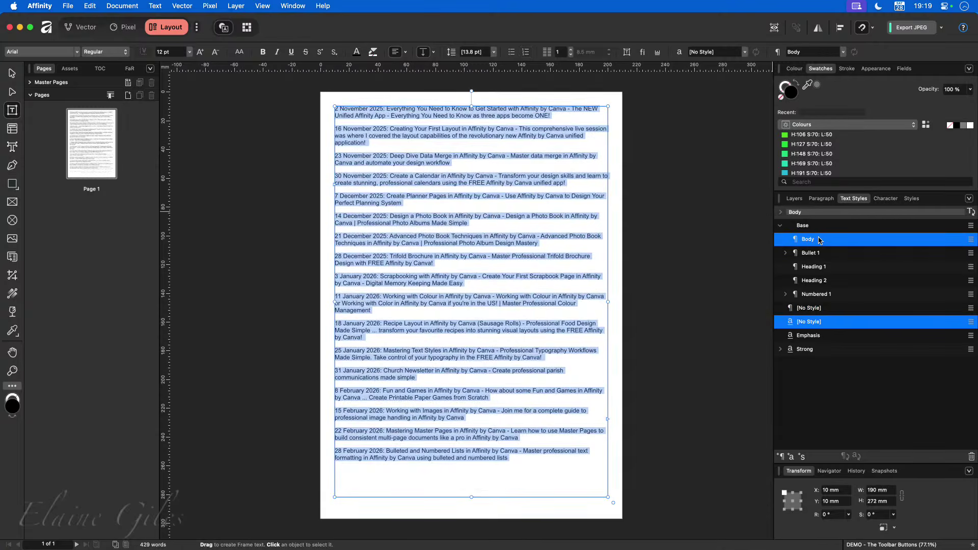
click(810, 308)
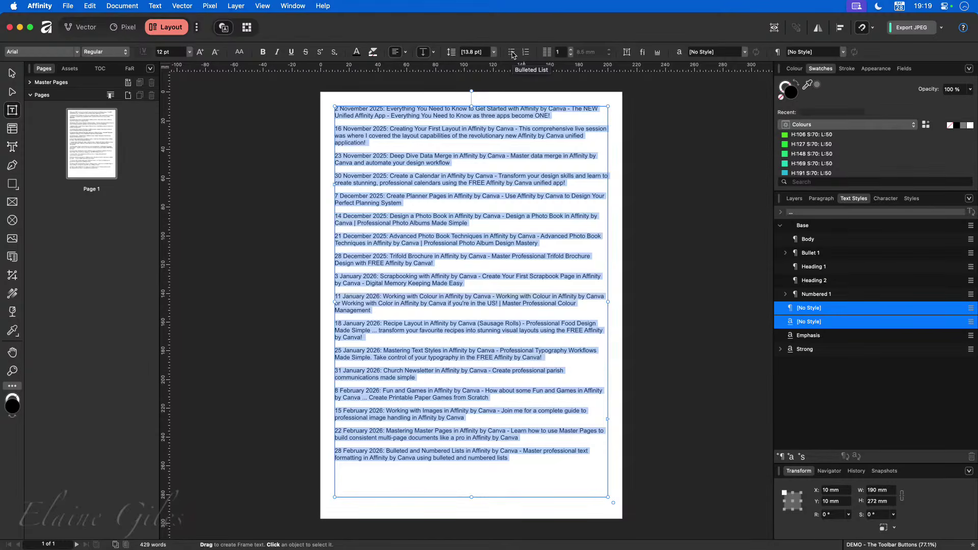
click(794, 254)
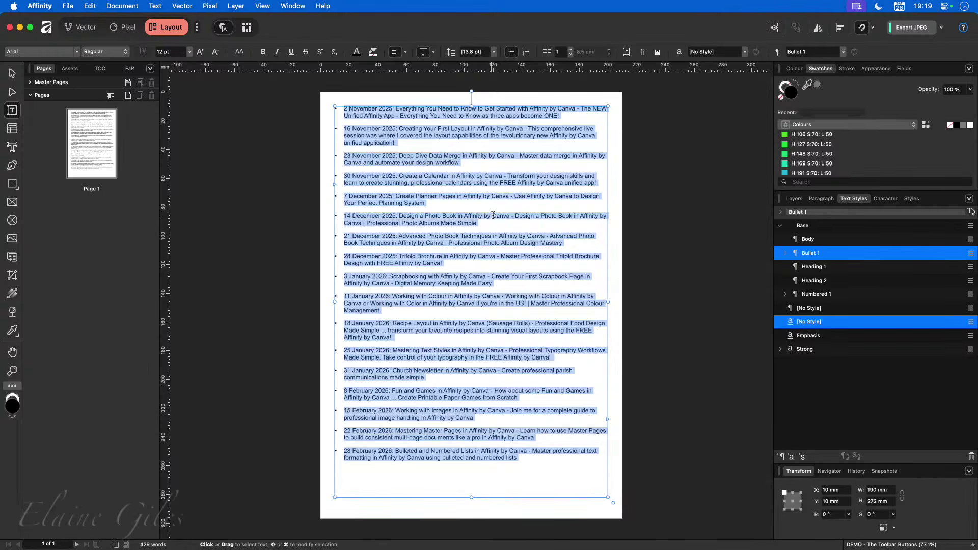
Detach the Paragraph panel, place it beside the page, and collapse its Bullets & Numbering section
click(821, 199)
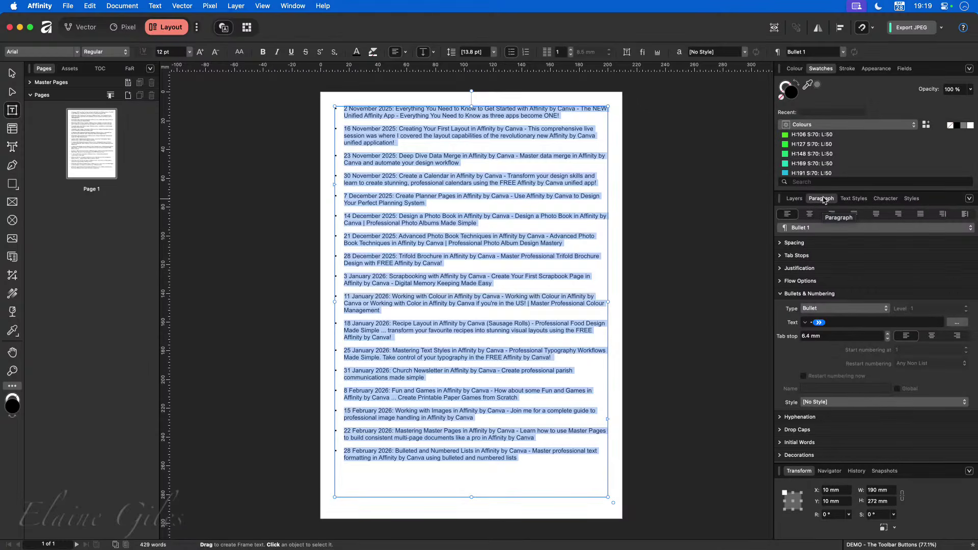
drag(824, 200, 651, 104)
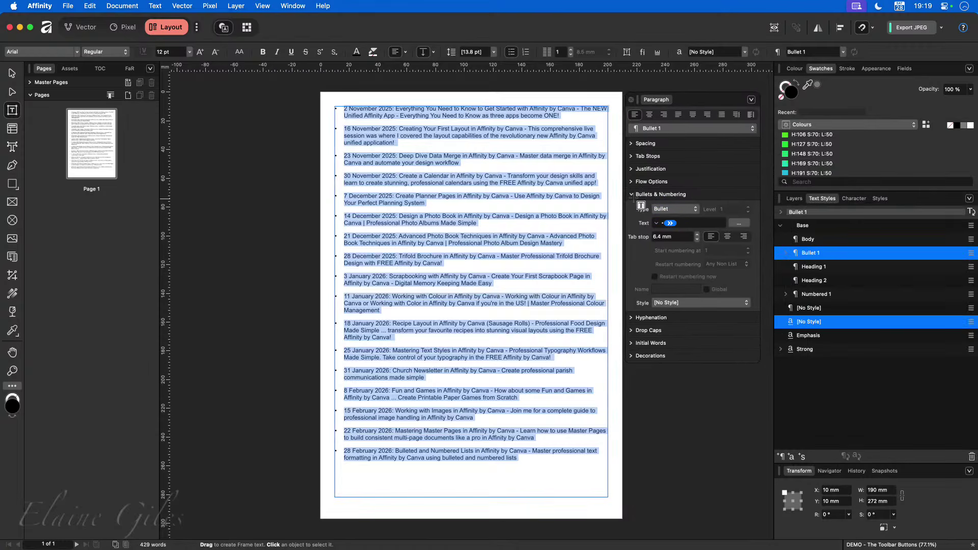
click(632, 196)
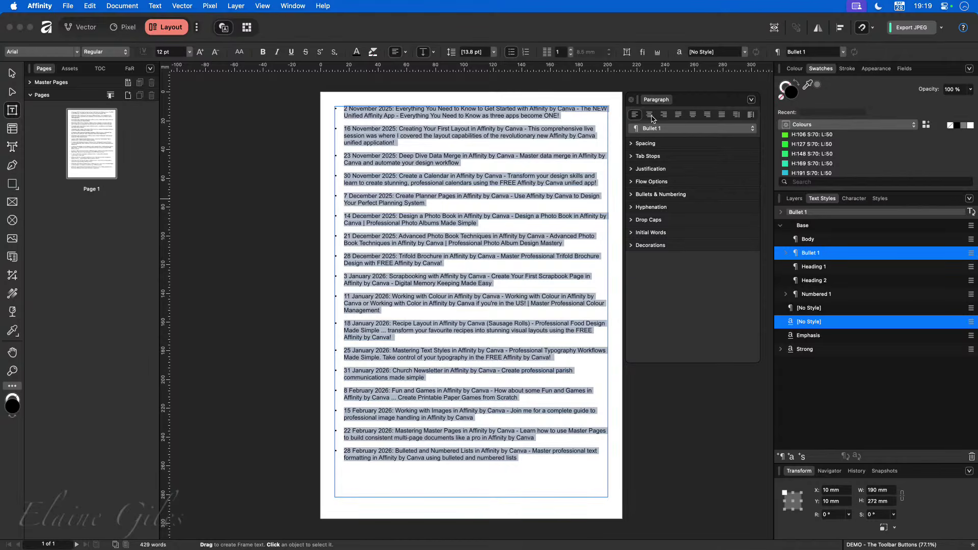
Expand the Spacing section of the Paragraph settings, inspect Justification and Bullets & Numbering, and lengthen the floating panel to fit them
click(633, 144)
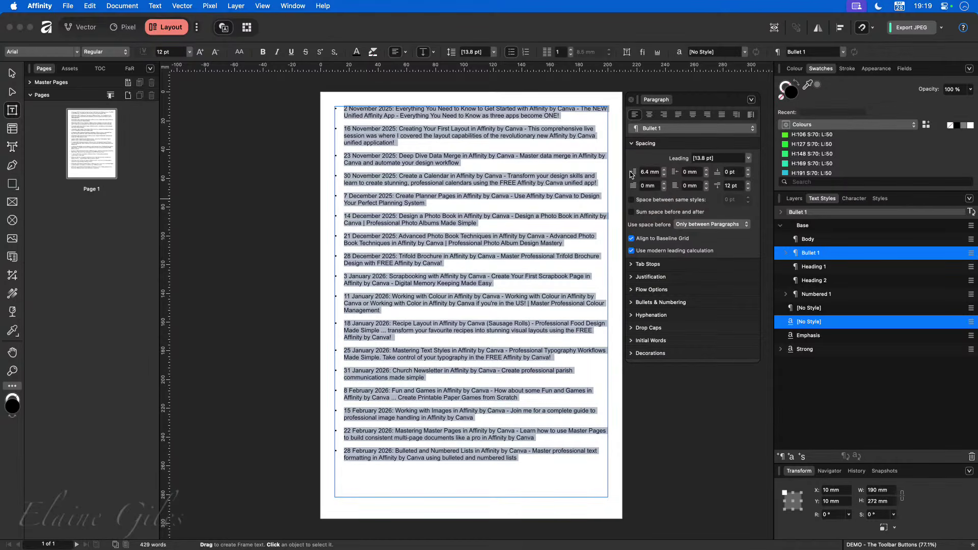
click(631, 277)
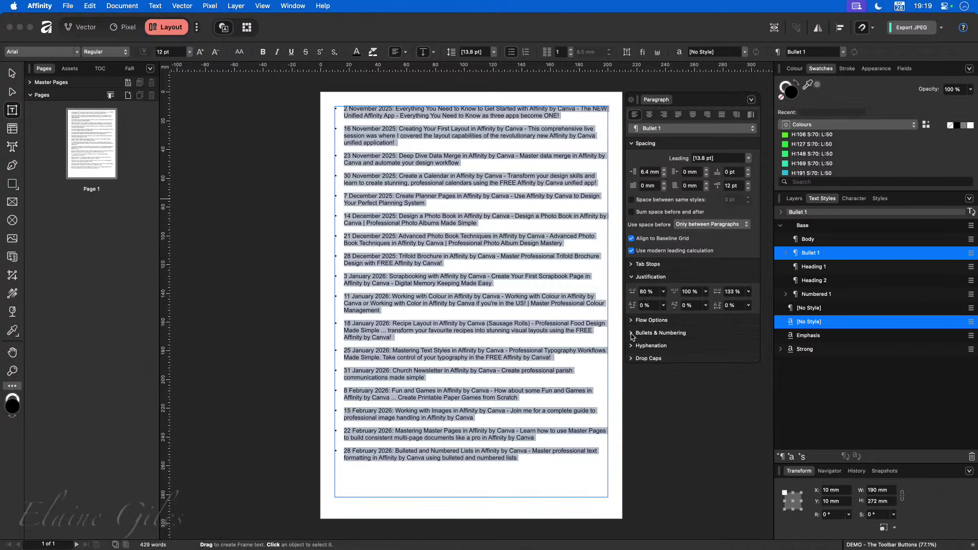
click(632, 333)
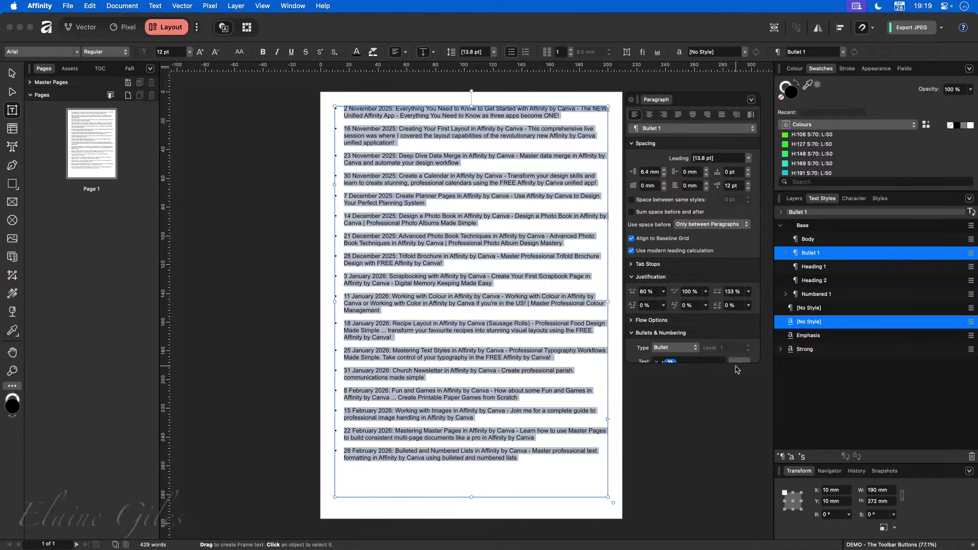
drag(749, 366, 745, 525)
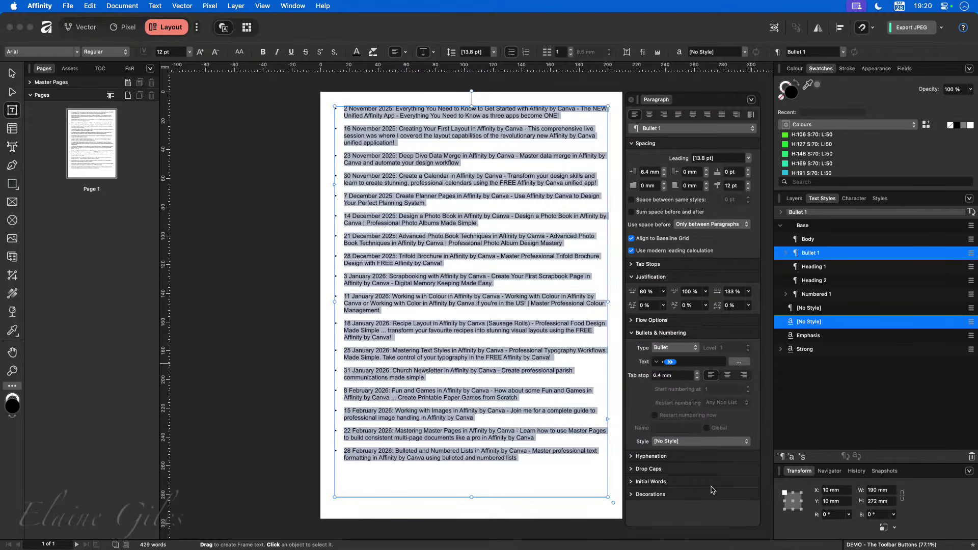
click(631, 333)
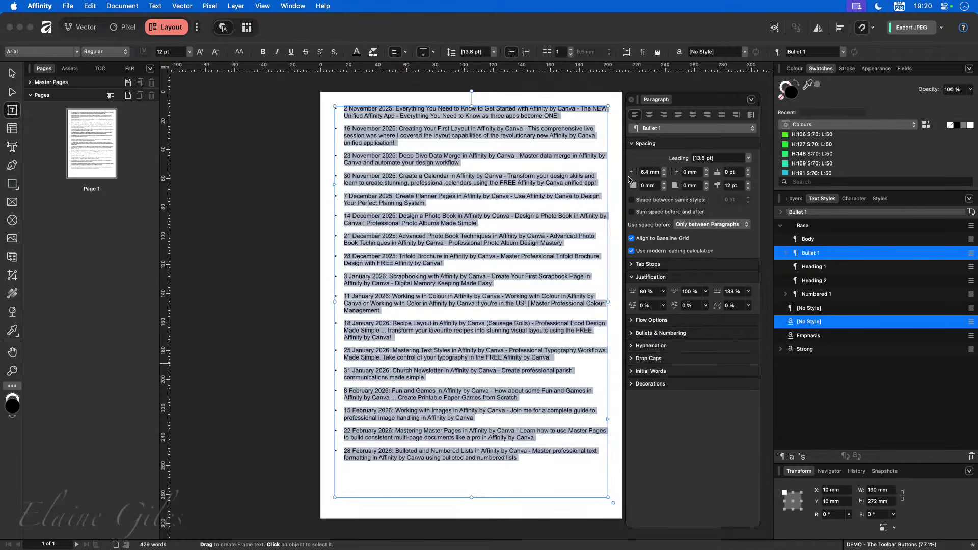
click(632, 276)
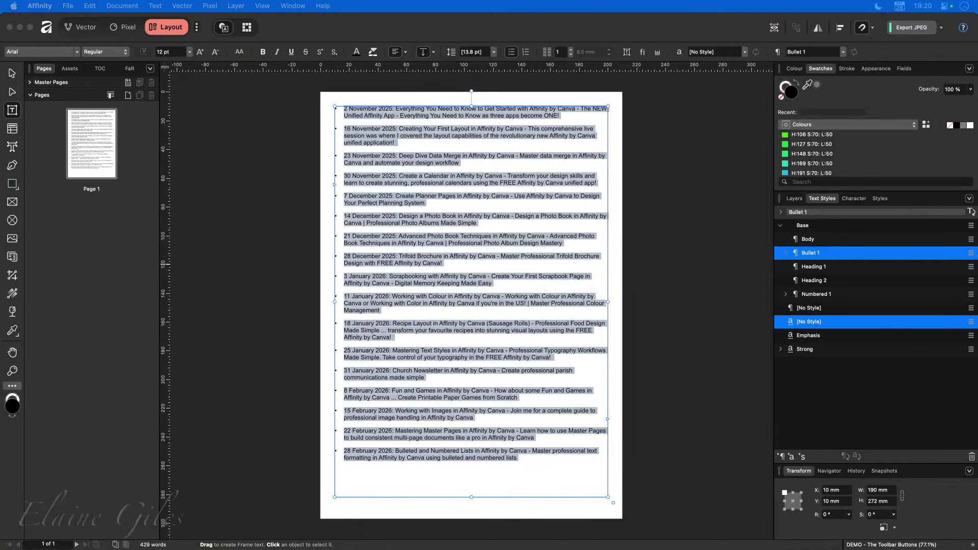
Apply the Body paragraph style to all the dated entries, replacing their Bullet 1 formatting
click(663, 187)
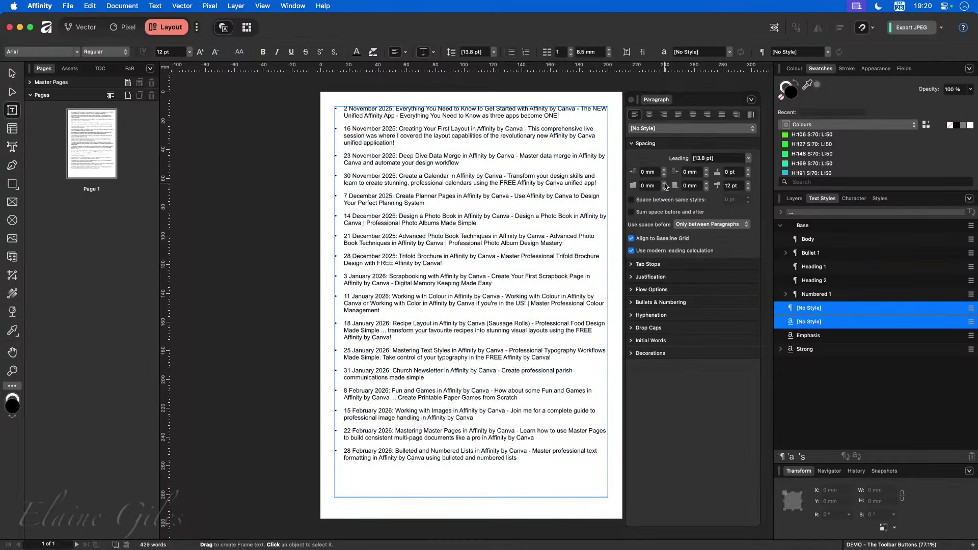
click(491, 216)
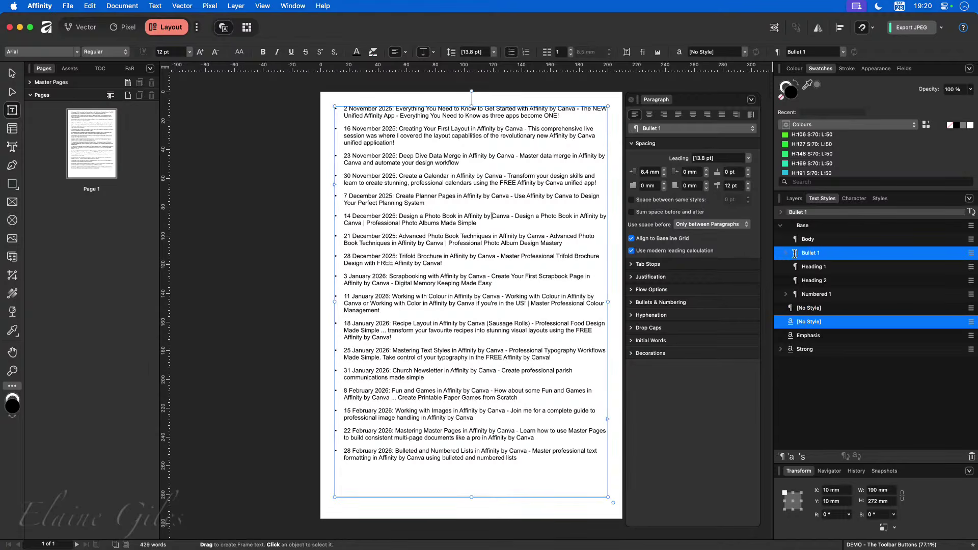
click(810, 239)
key(super+a)
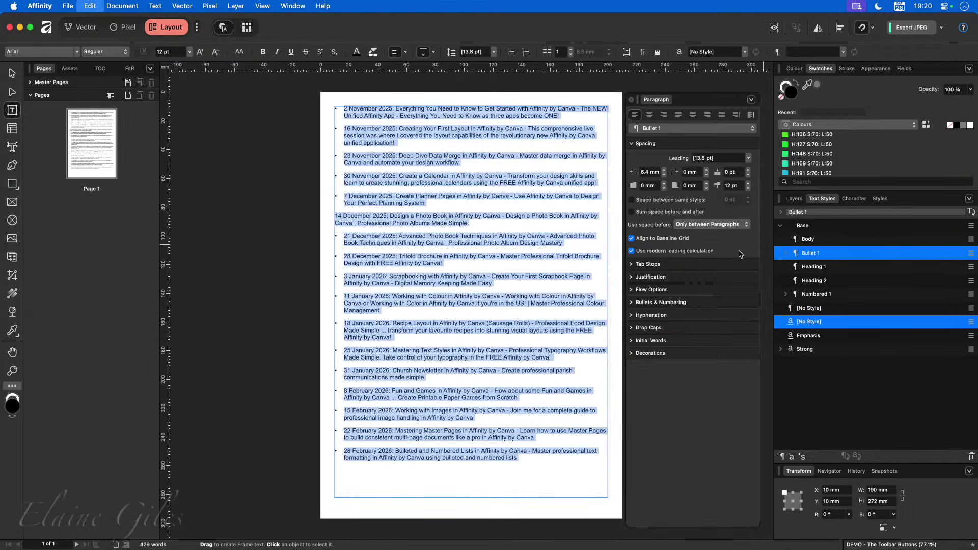
click(809, 240)
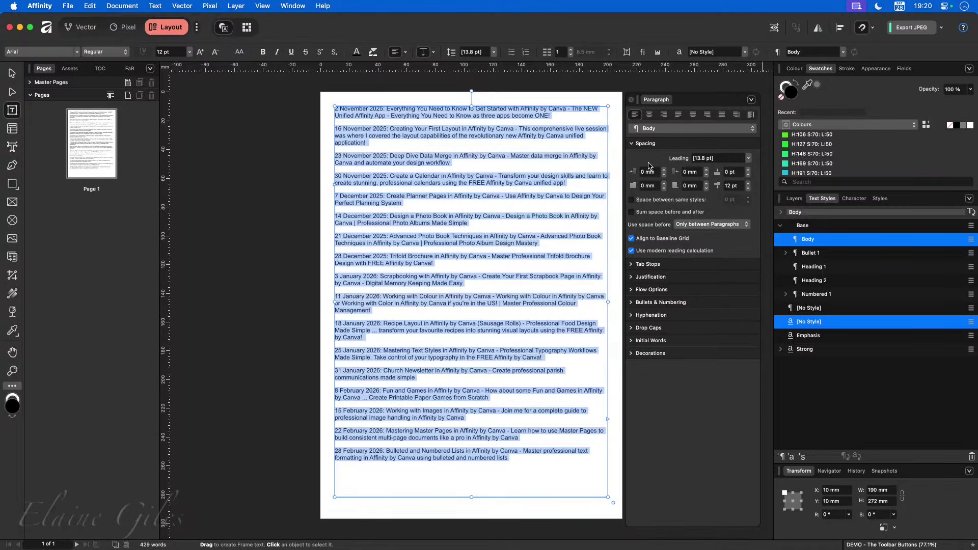
Set the list type of all the dated entries to Bullet in the Bullets & Numbering settings
click(631, 304)
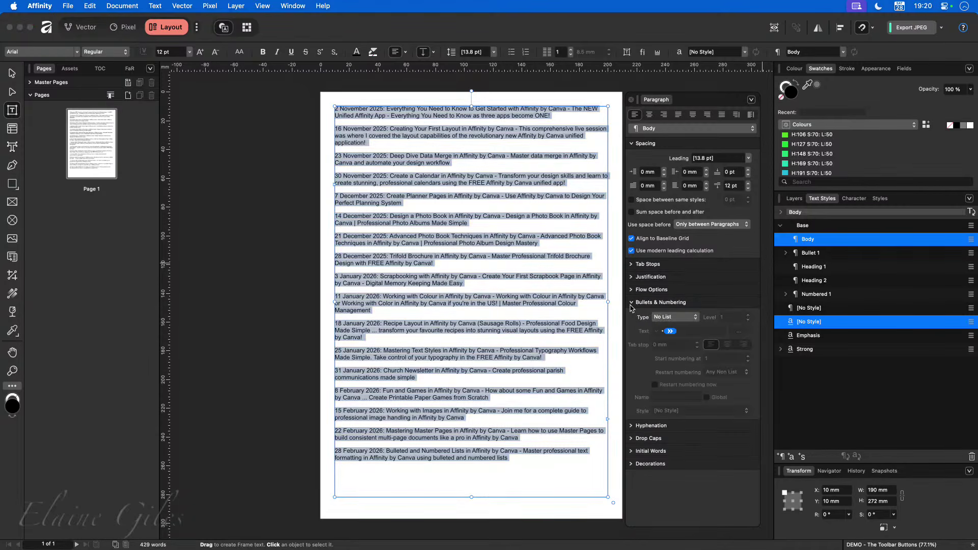
click(677, 317)
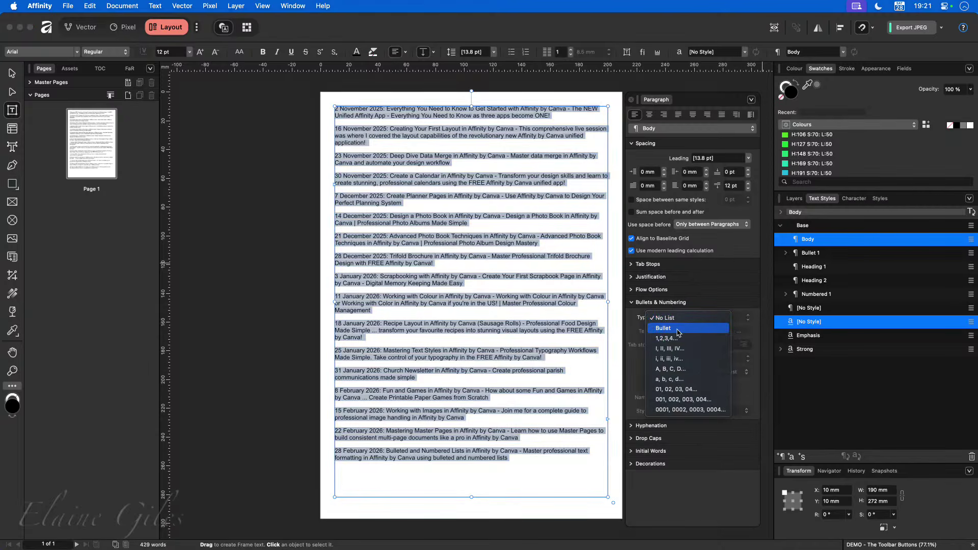
click(678, 329)
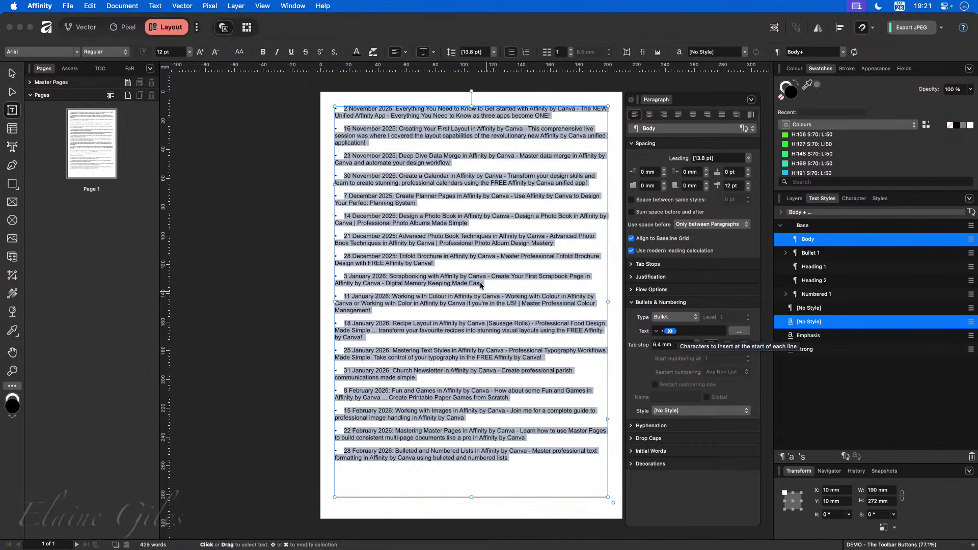
Try a left indent of 6.4 mm on the 7 December entry alone and undo it
click(468, 205)
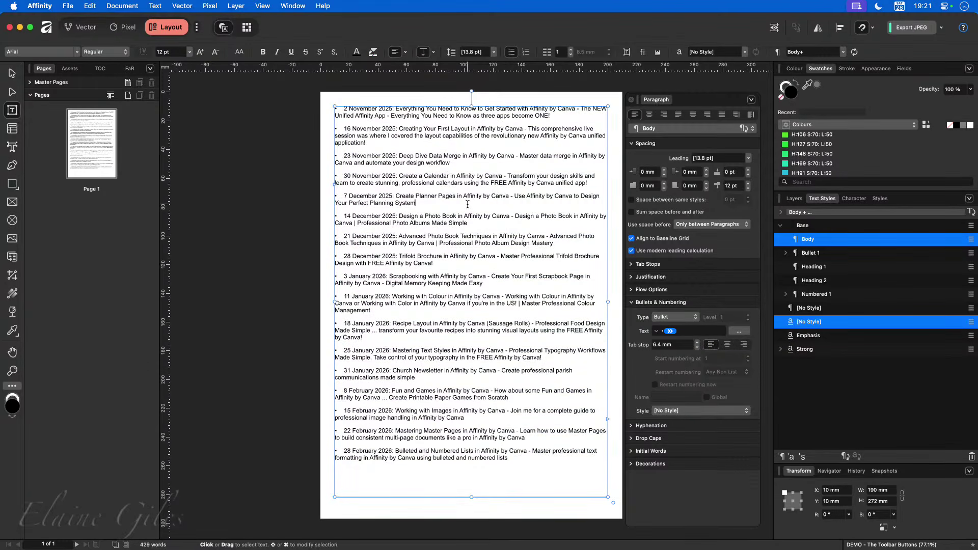
scroll(351, 108, up, 5)
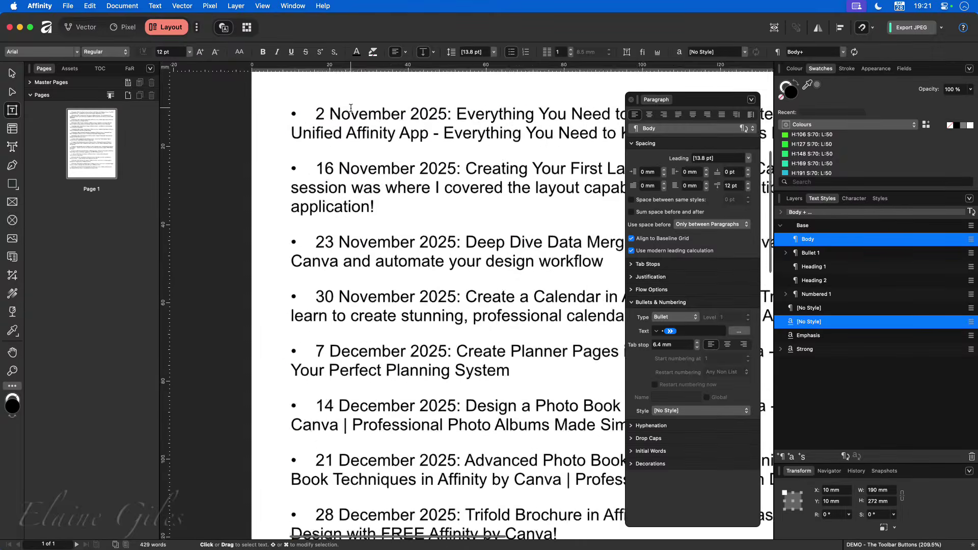
scroll(351, 108, up, 3)
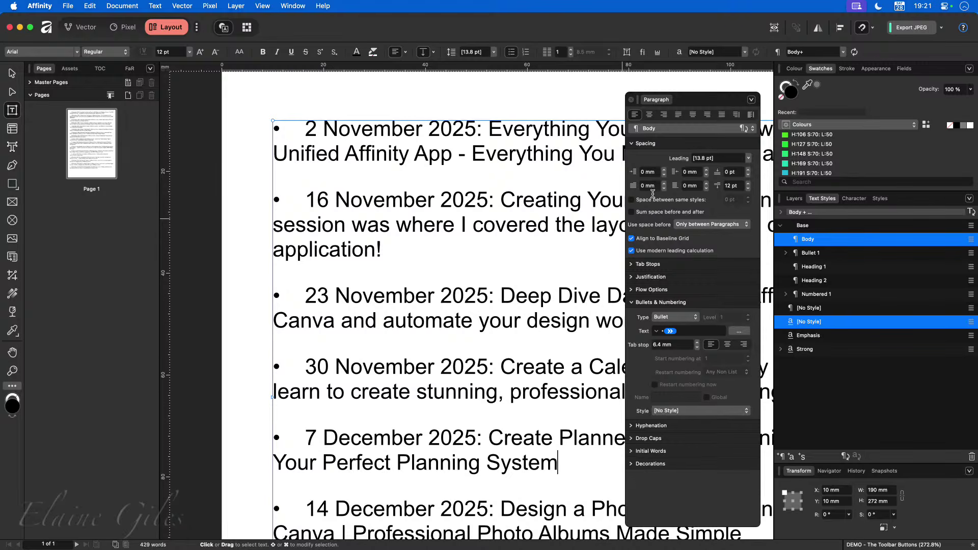
click(635, 173)
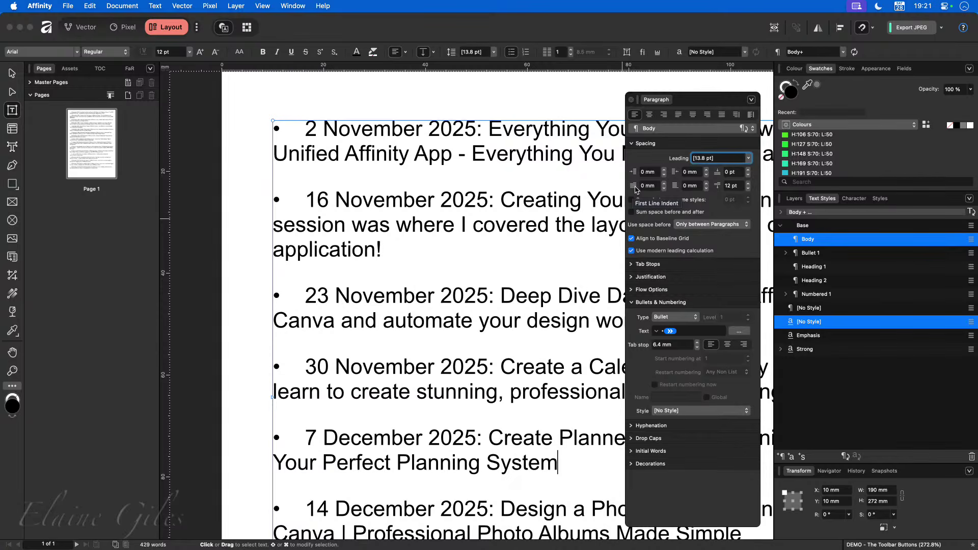
click(651, 171)
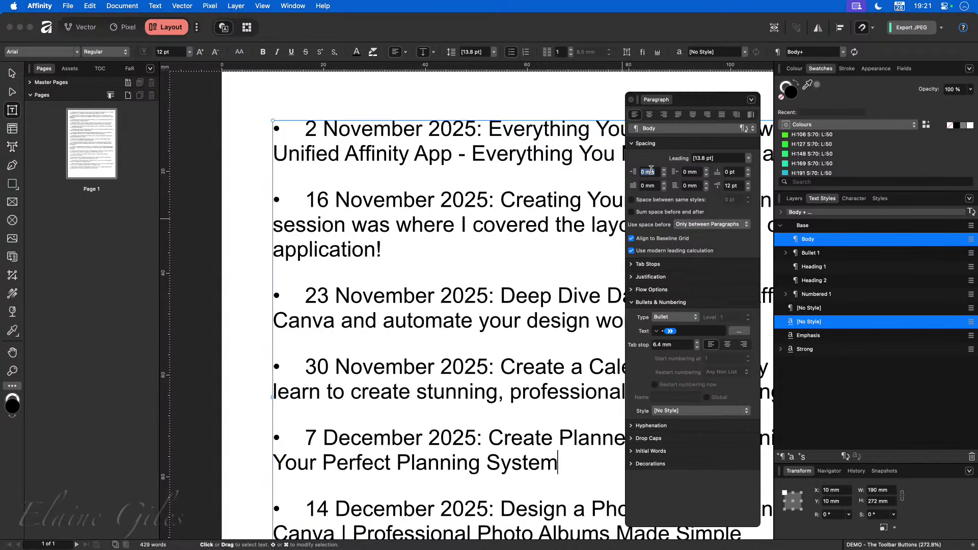
text(6.4)
key(Return)
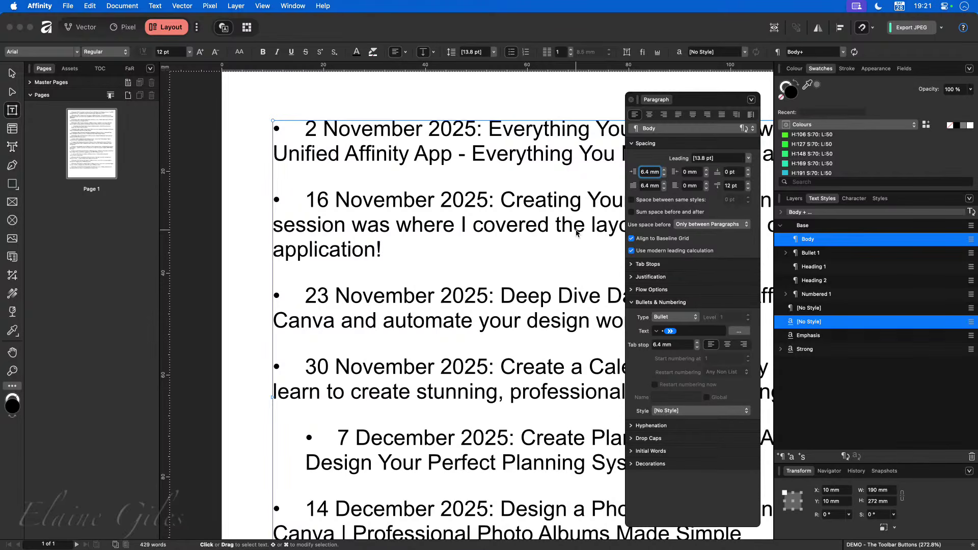
key(super+z)
Select all the dated entries, try a left indent of 6.4 mm on them and return it to 0 mm
click(497, 242)
key(super+a)
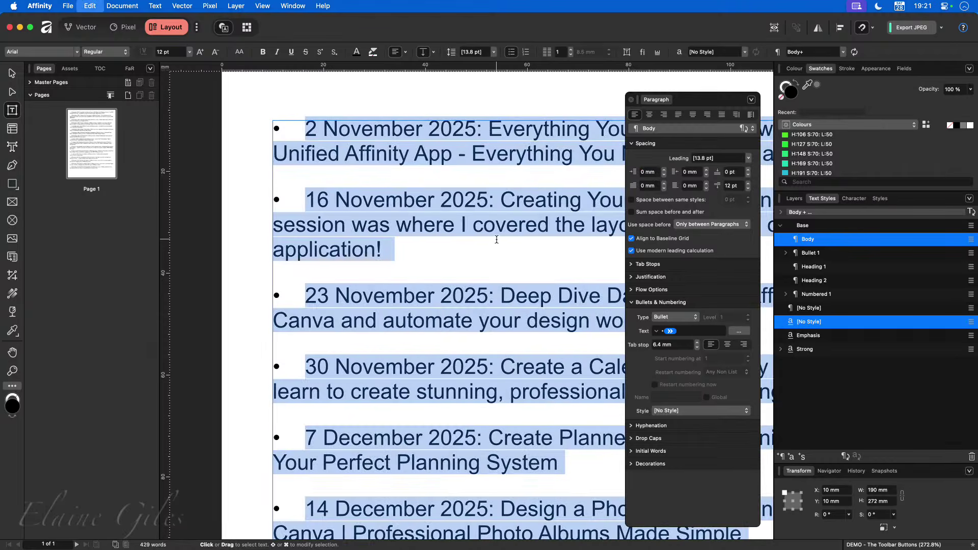
click(658, 172)
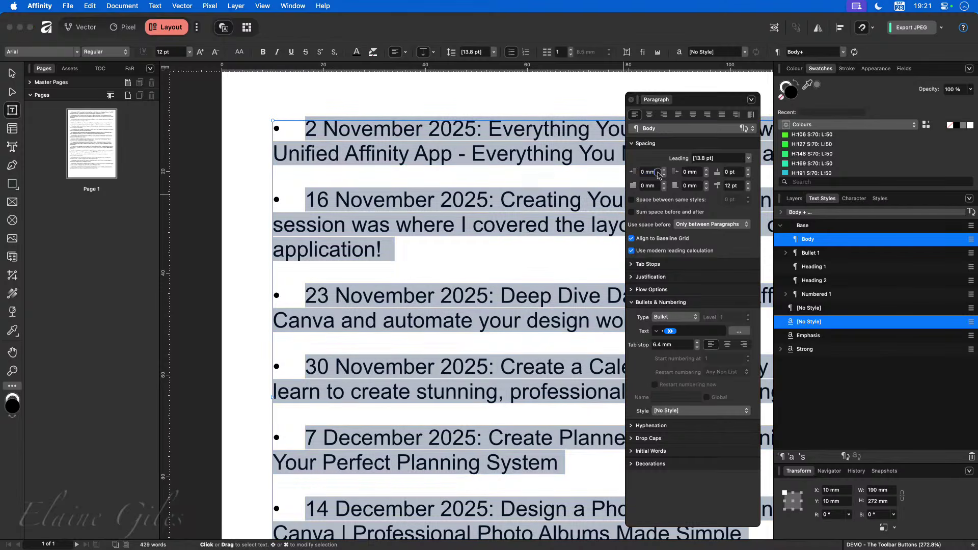
text(6.4)
key(Return)
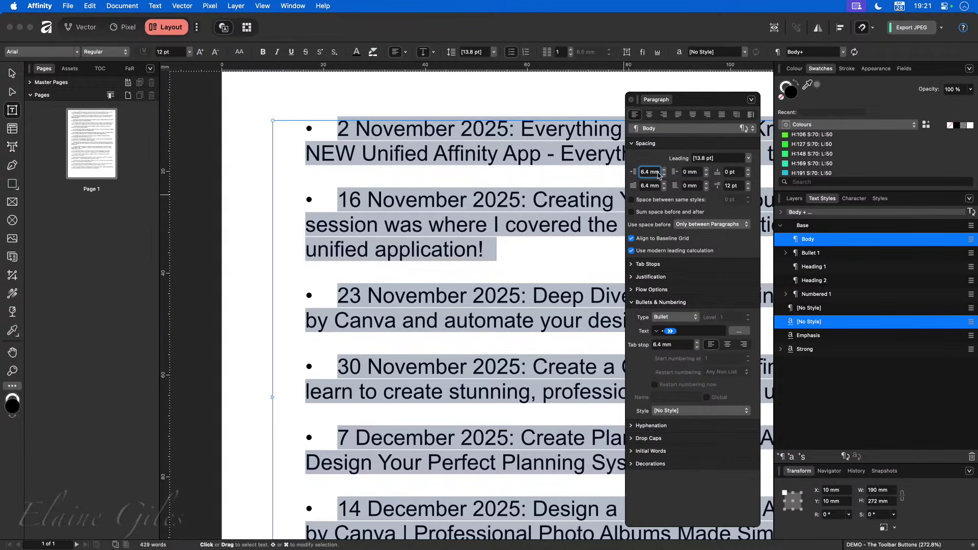
text(0)
key(Return)
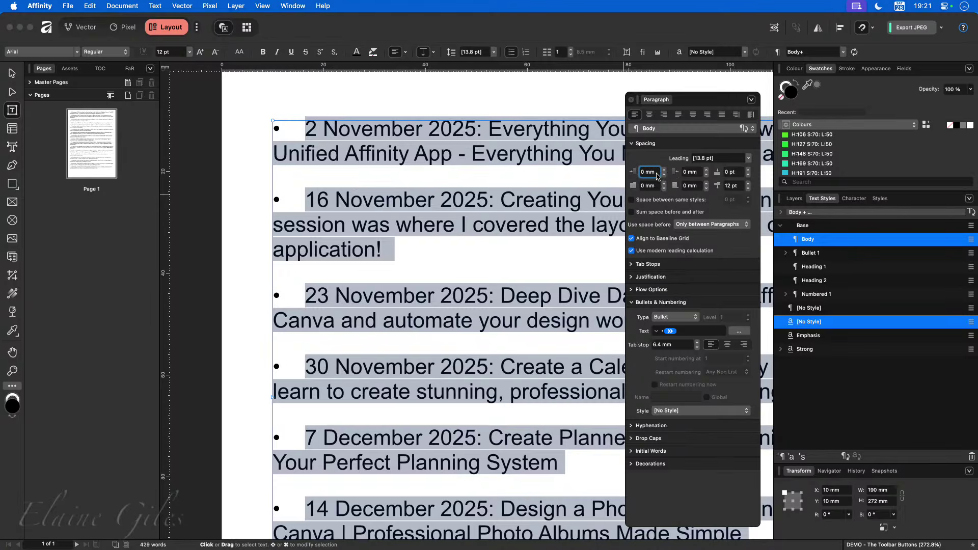
Repeat the 6.4 mm left indent on the selected entries and reset it to 0 mm
click(654, 174)
text(6.4)
key(Return)
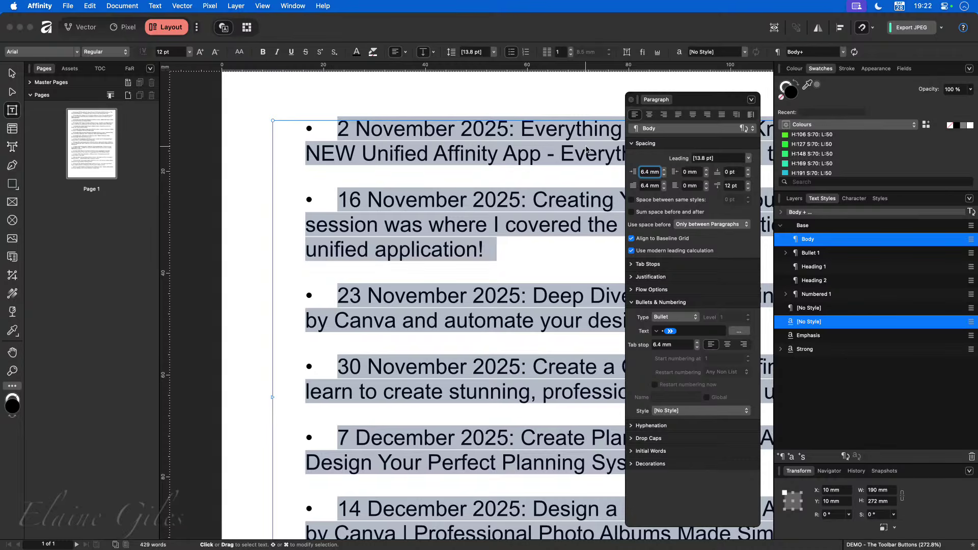
text(0)
key(Return)
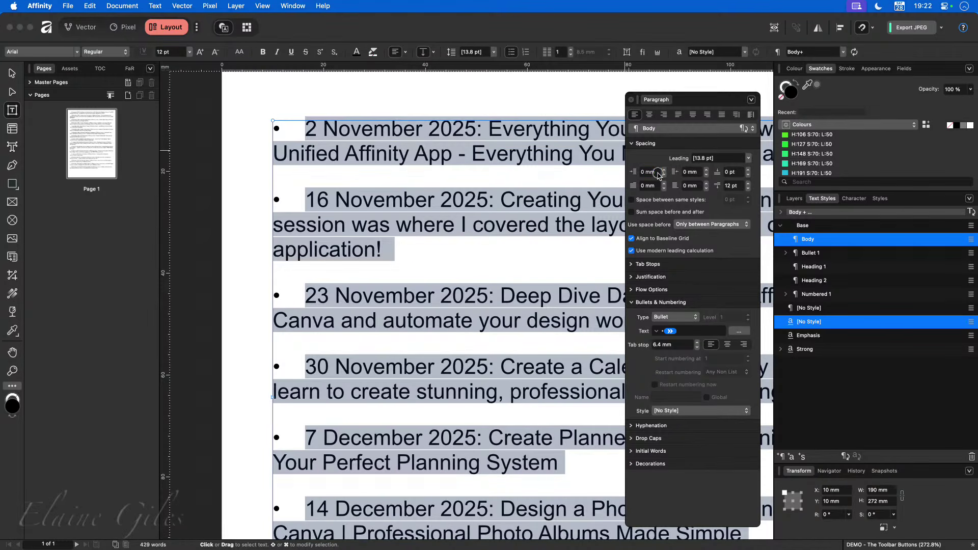
Give the selected entries a hanging indent with a left indent of 6.4 mm and a first line indent of 0 mm
triple_click(659, 172)
text(6.4)
key(Return)
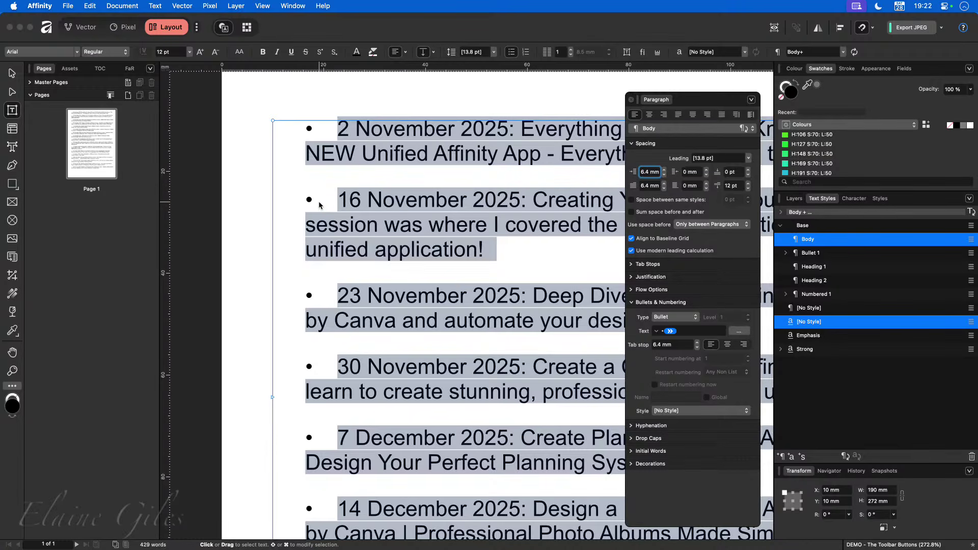
click(649, 185)
text(0)
key(Return)
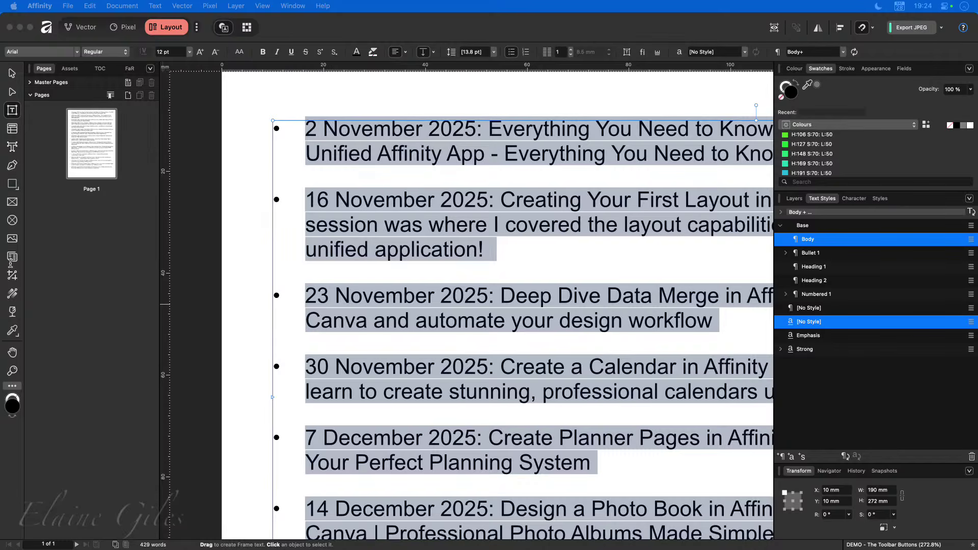
Close the DEMO - The Toolbar Buttons document without saving its changes
click(438, 169)
key(super+w)
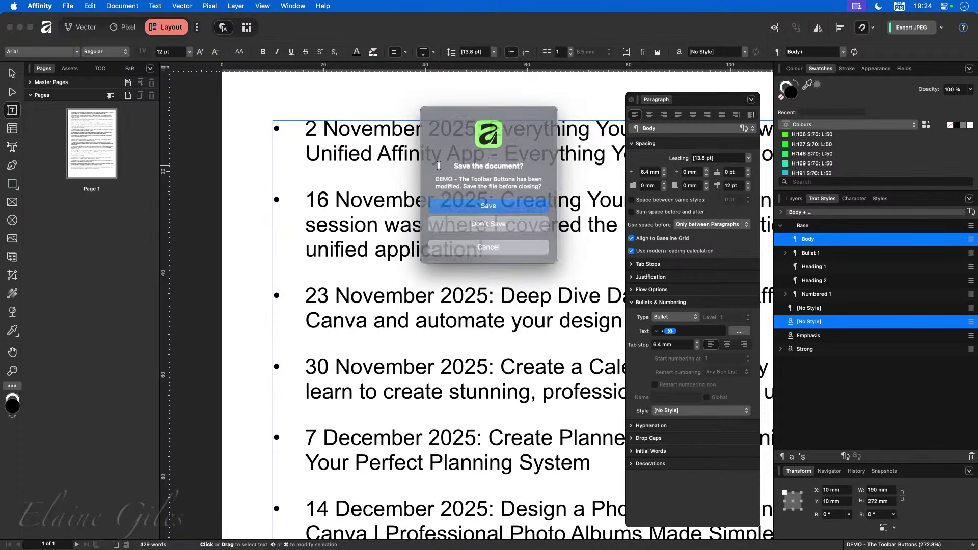
click(481, 224)
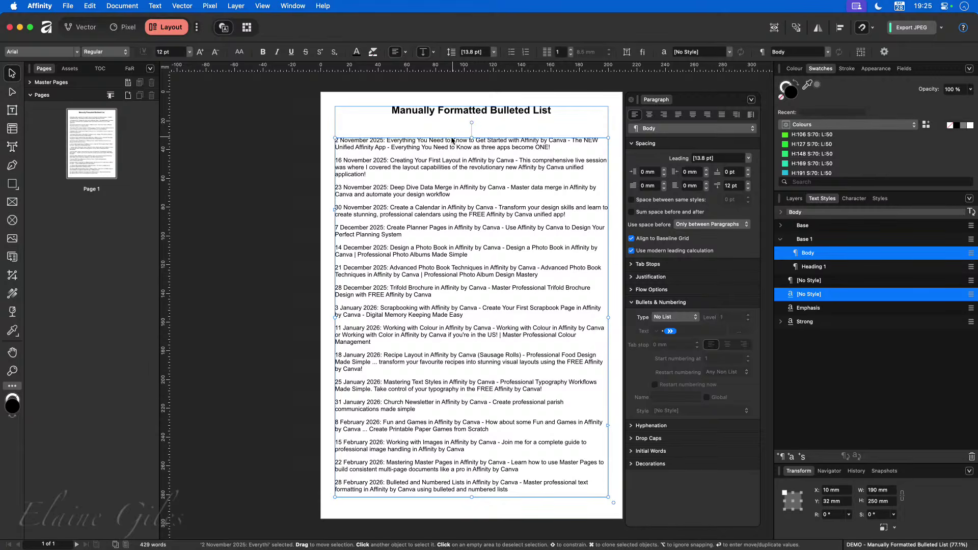
Activate the text tool in the Manually Formatted Bulleted List document and shift the page clear of the Paragraph panel
key(t)
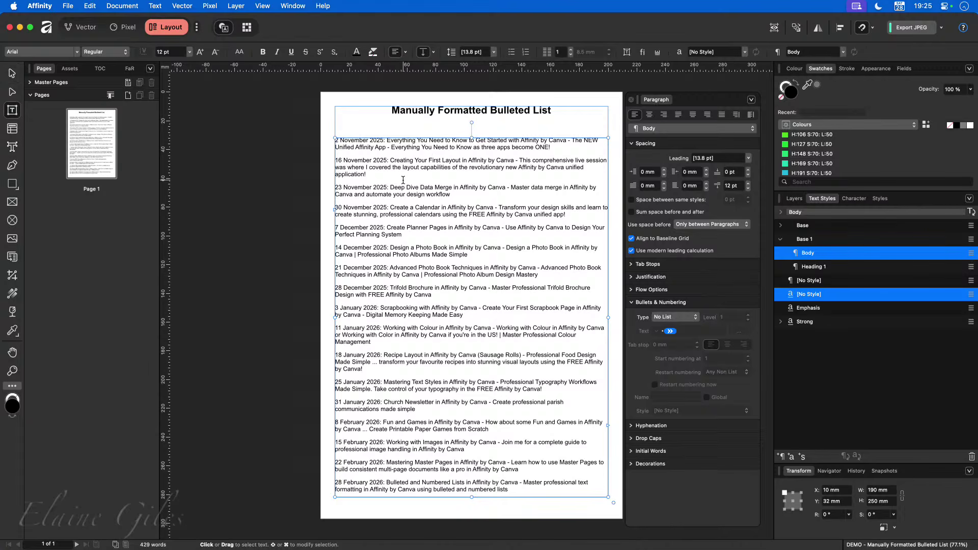
key(super+a)
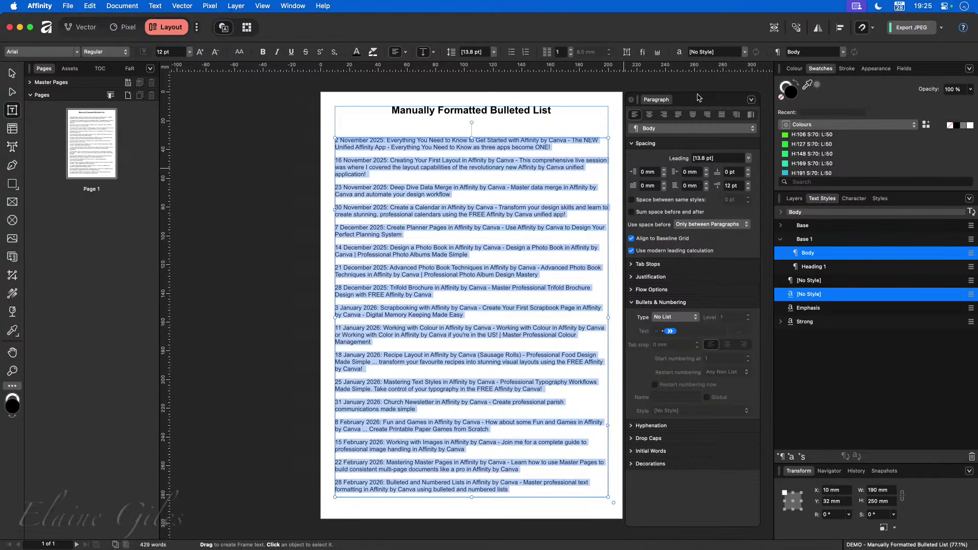
click(605, 128)
scroll(605, 133, right, 3)
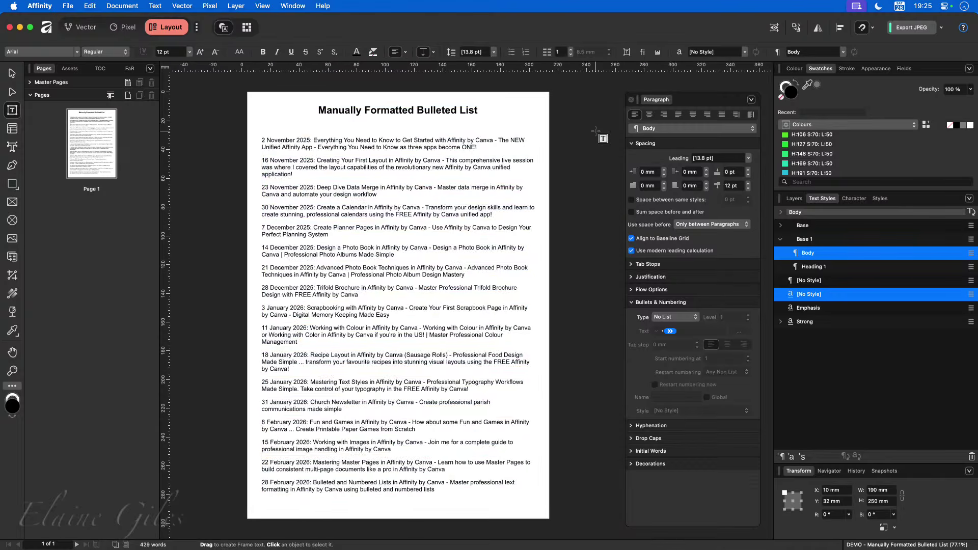
Select all the list entries and set their list type to Bullet in the Bullets & Numbering settings
key(super+z)
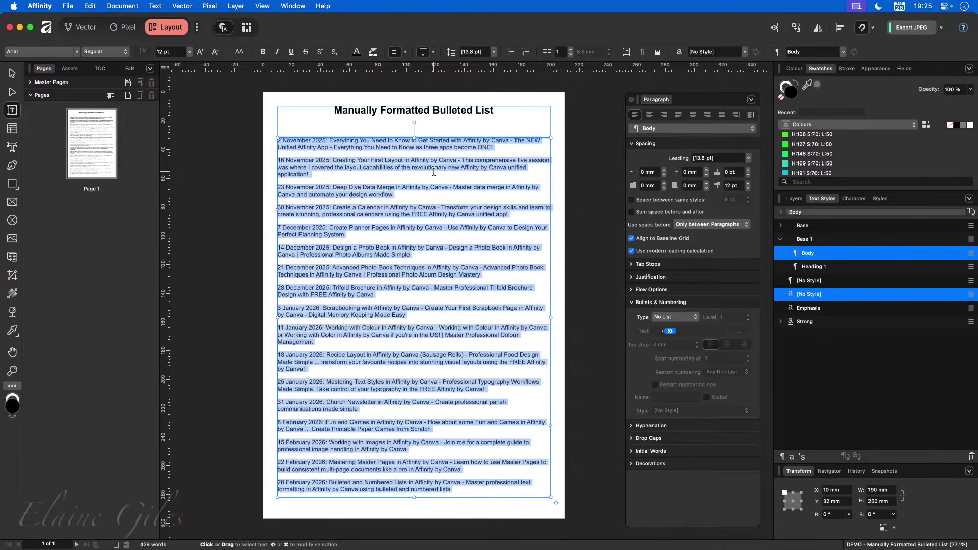
click(632, 143)
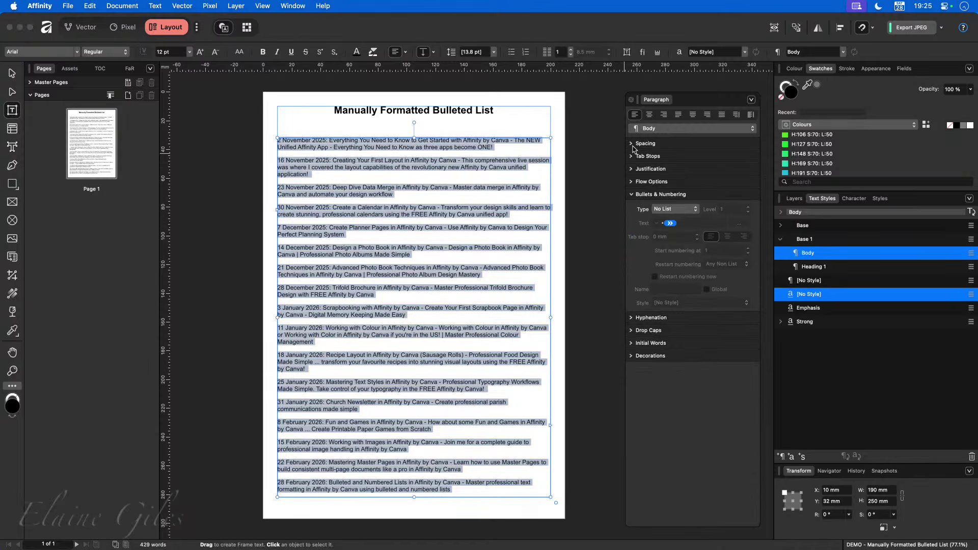
click(631, 194)
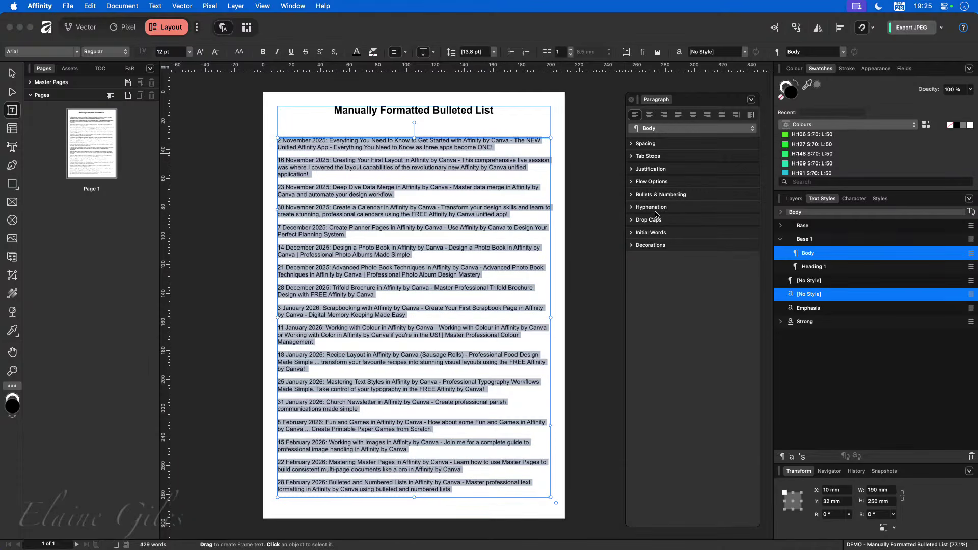
click(631, 195)
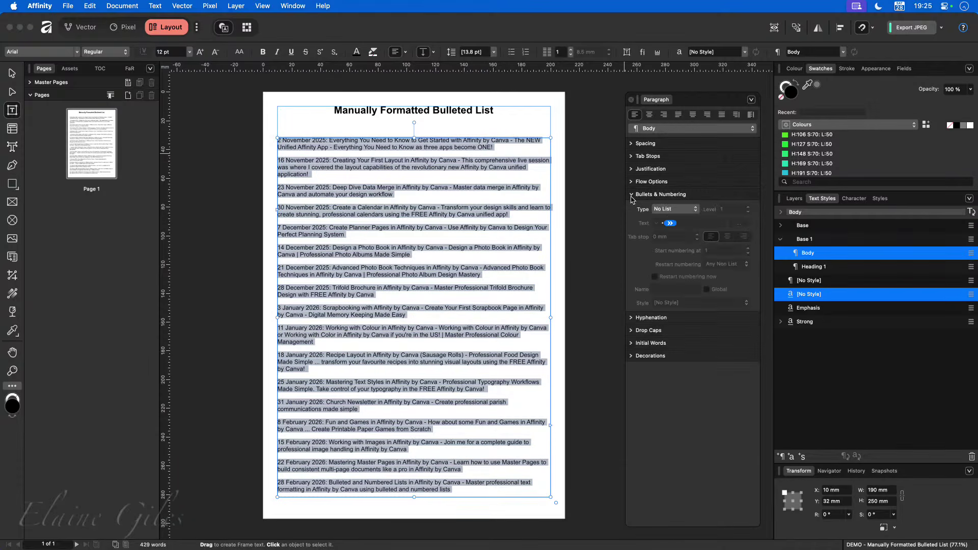
click(683, 210)
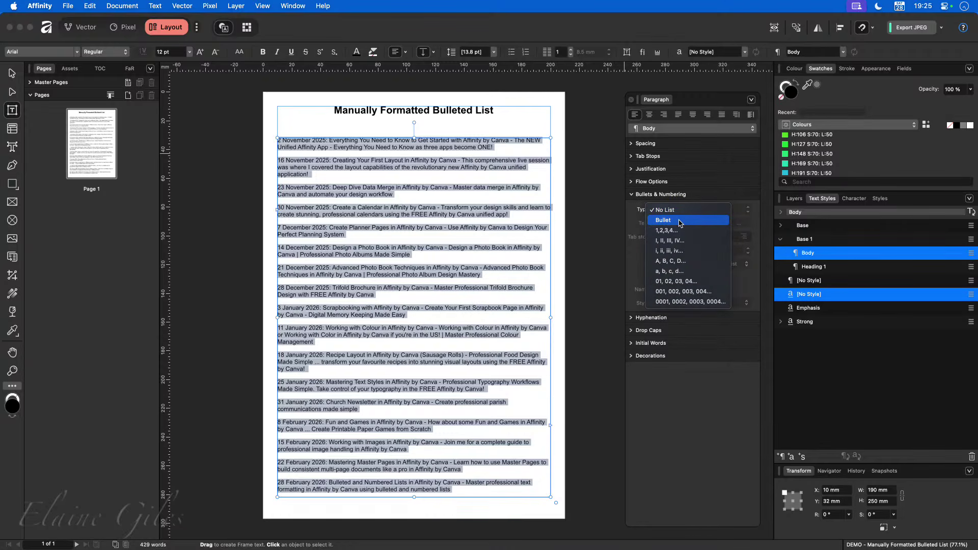
click(679, 223)
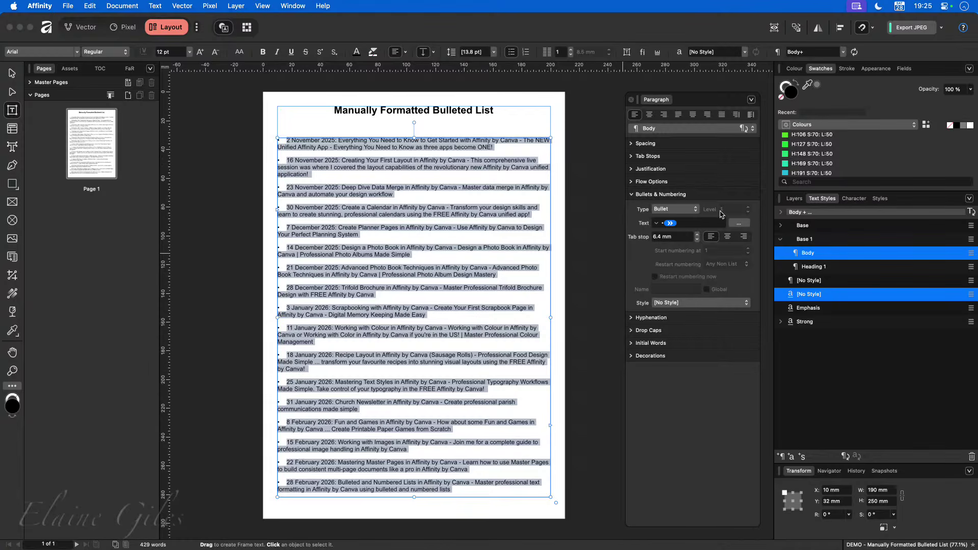
click(684, 223)
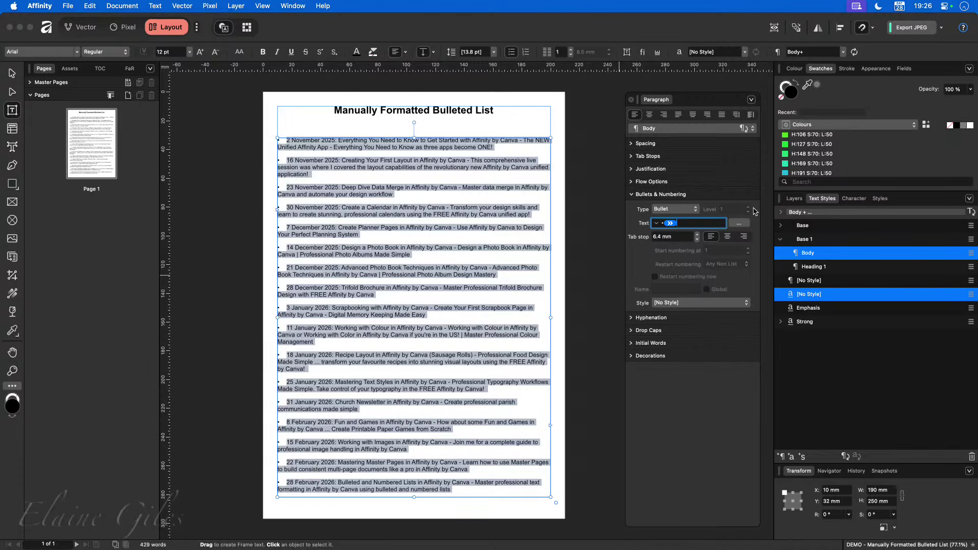
drag(624, 190, 765, 313)
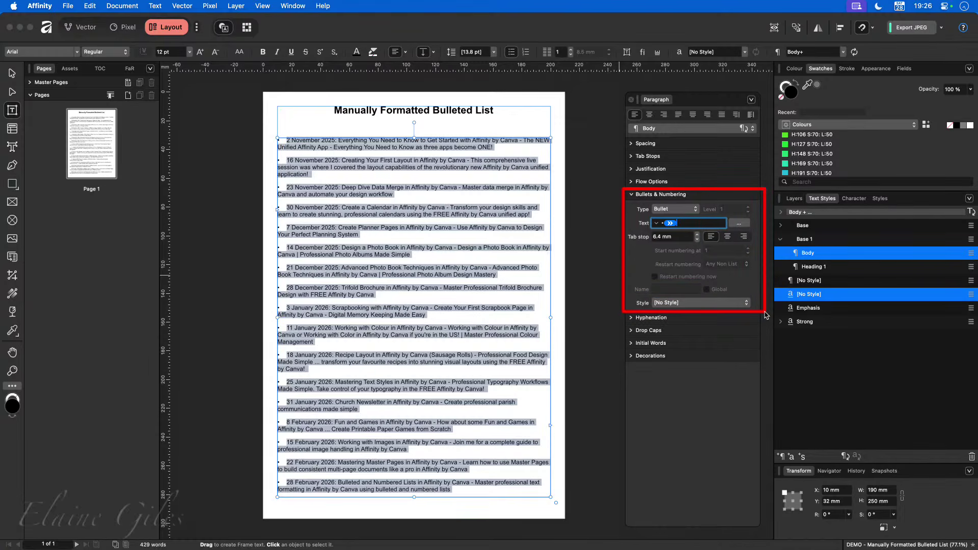
Give the selected entries a hanging indent with a left indent of 6.4 mm and a first line indent of 0 mm
click(632, 144)
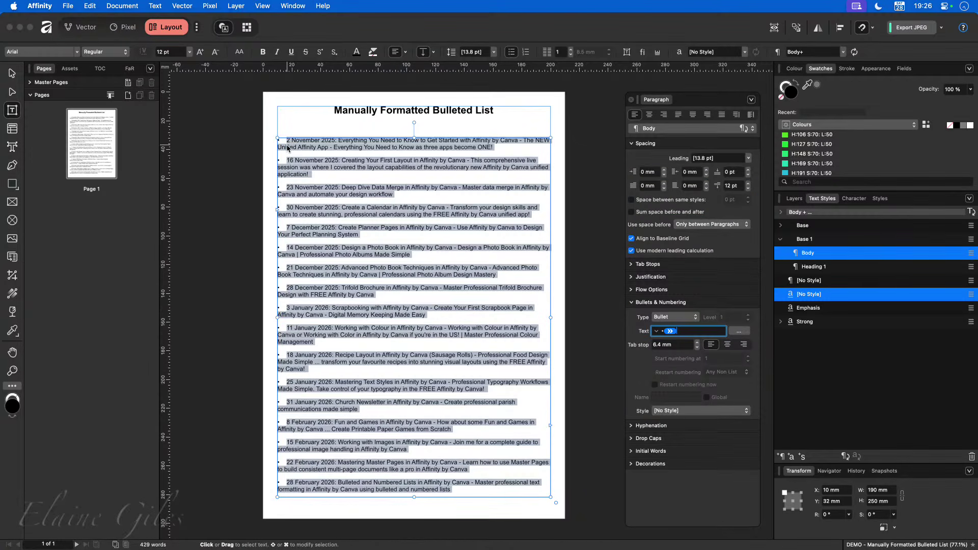
click(657, 173)
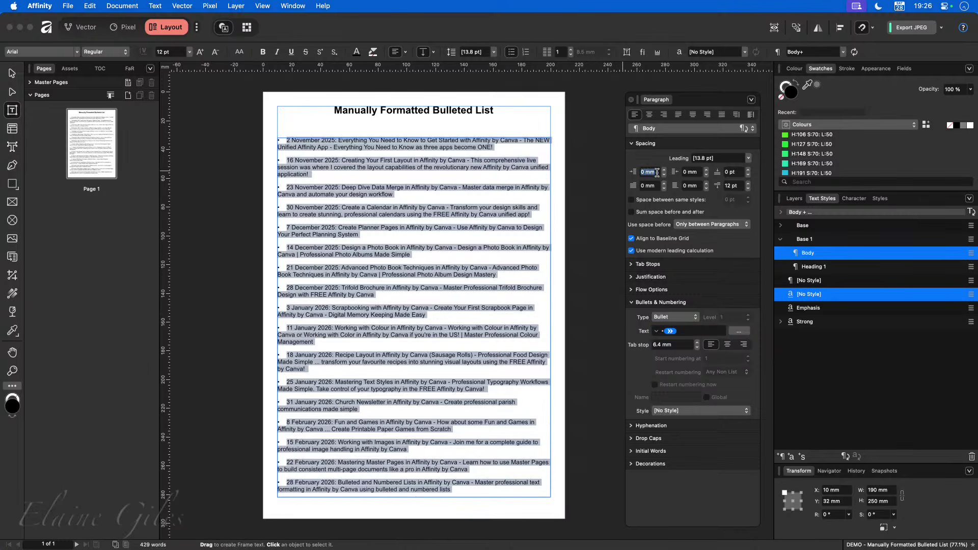
text(6.4)
key(Tab)
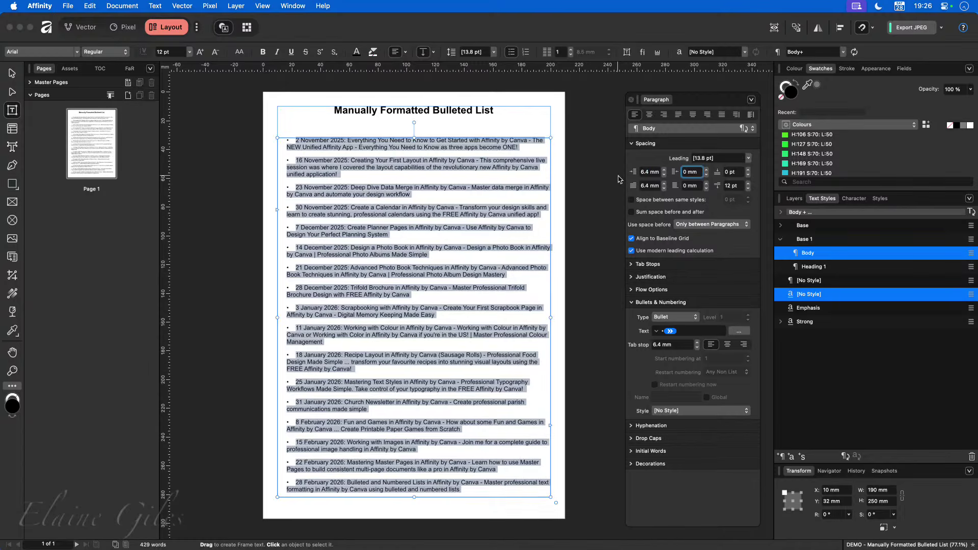
click(646, 187)
text(0)
key(Tab)
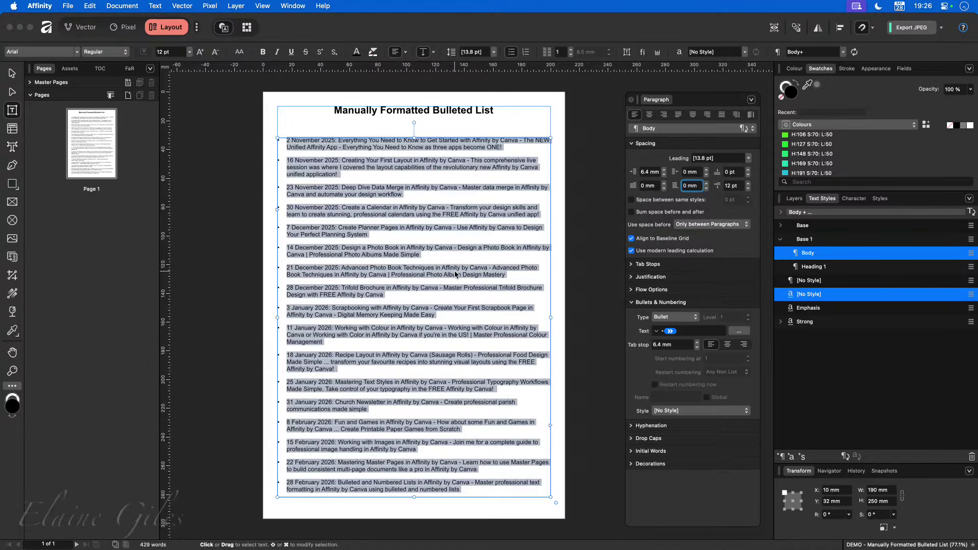
Add a list entry reading "Another bullet" after the 11 January 2026 entry
click(576, 259)
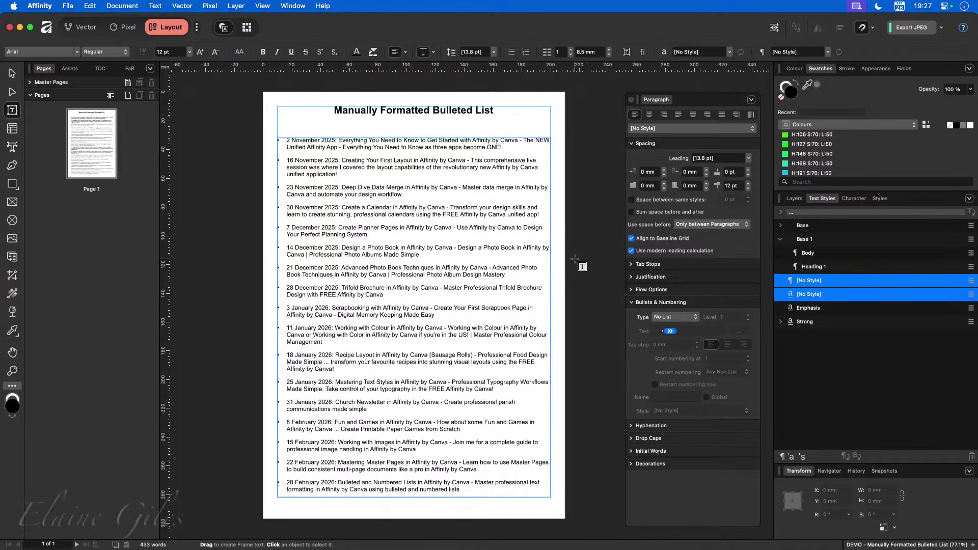
click(330, 345)
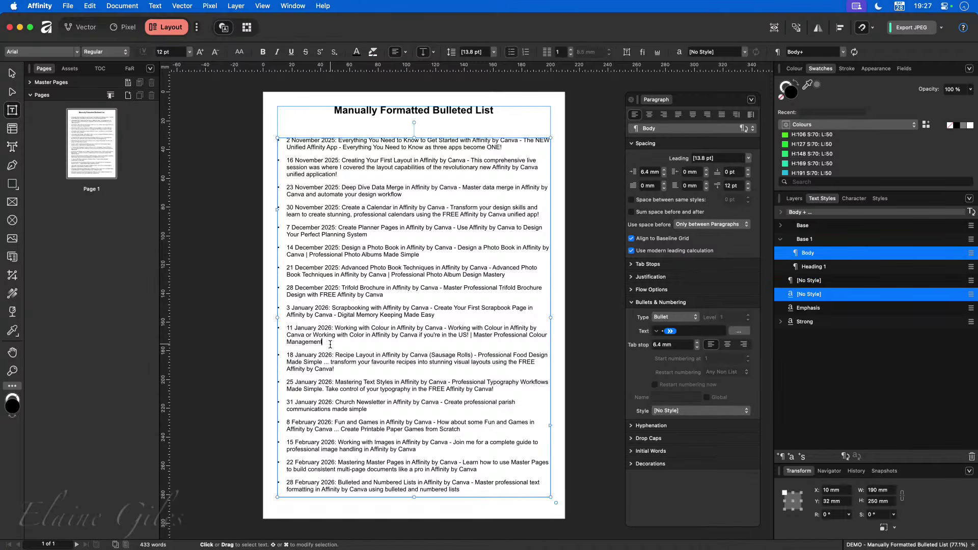
key(Return)
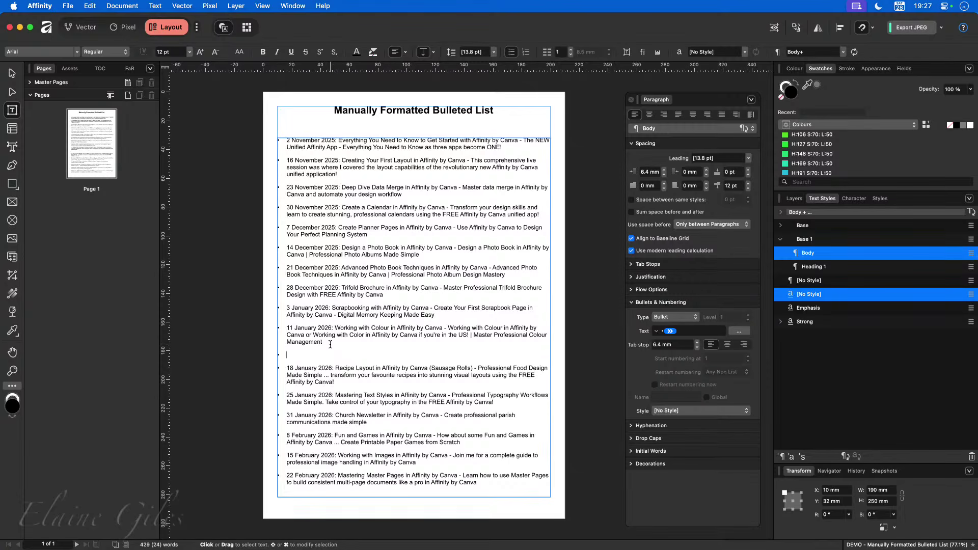
text(Another bullet)
click(330, 344)
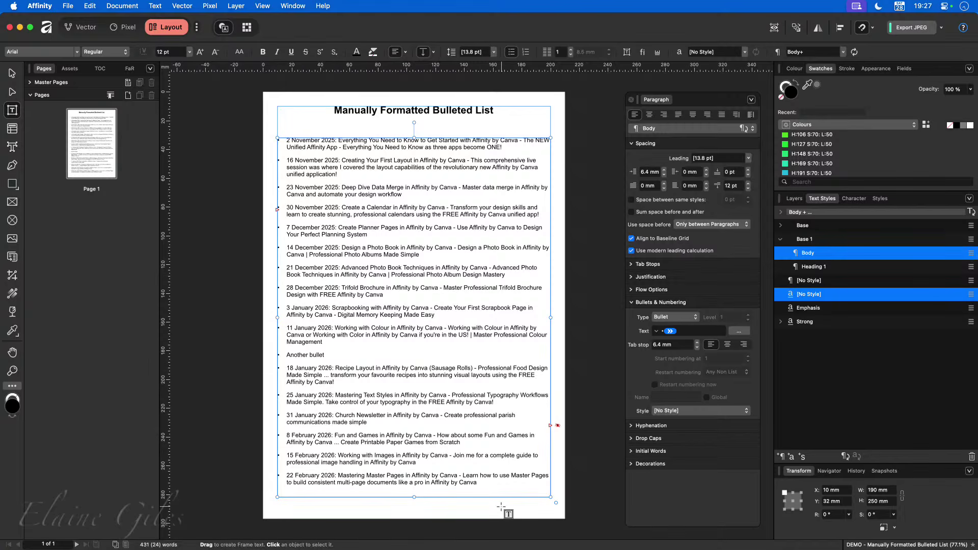
Set the left indent of all the list entries to 10 mm
key(super+a)
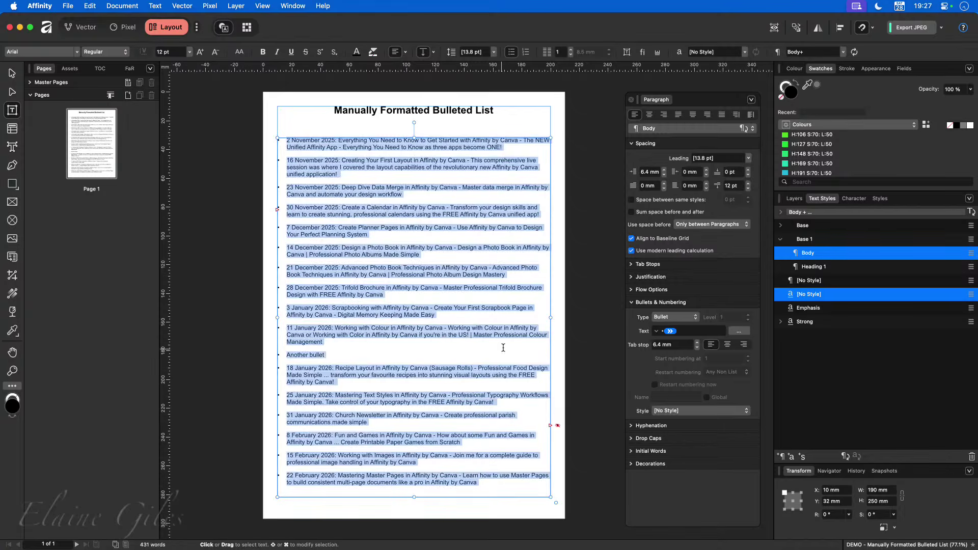
click(650, 171)
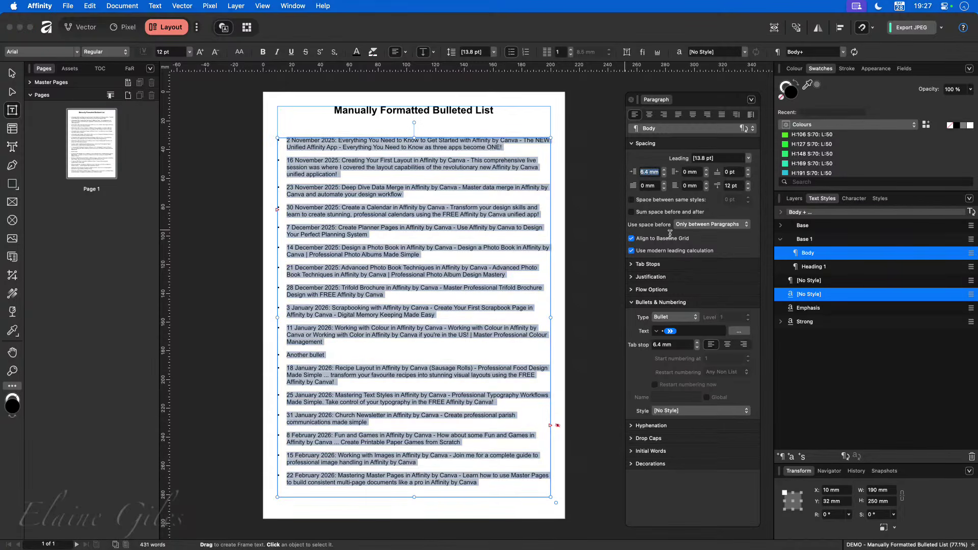
text(10)
key(Tab)
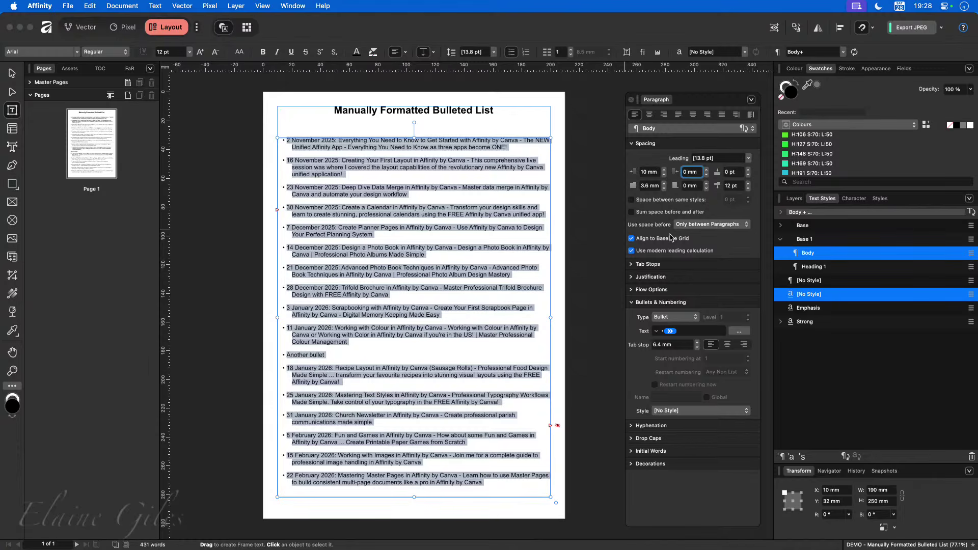
Set the first line indent of the selected entries to 0 mm
click(650, 186)
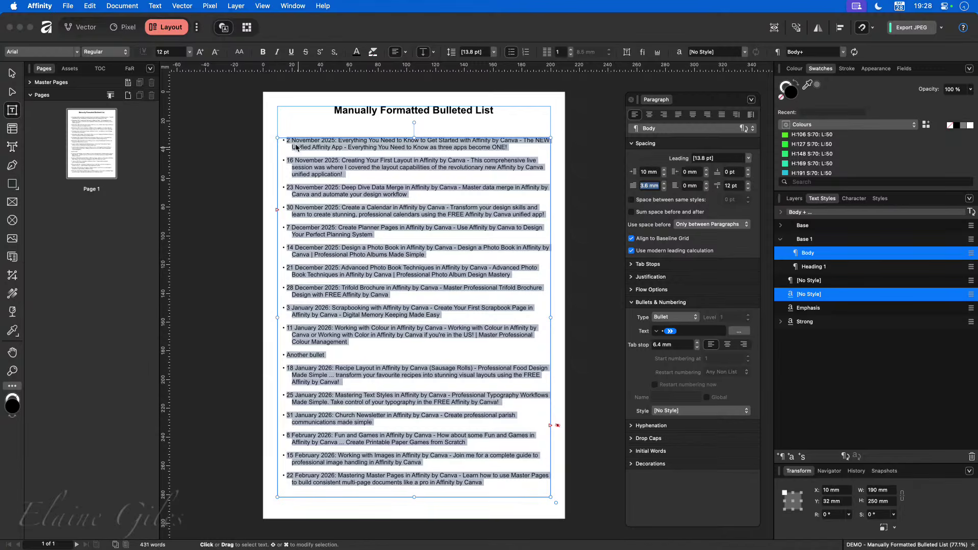
click(280, 128)
scroll(281, 129, up, 5)
scroll(280, 124, up, 2)
key(super+a)
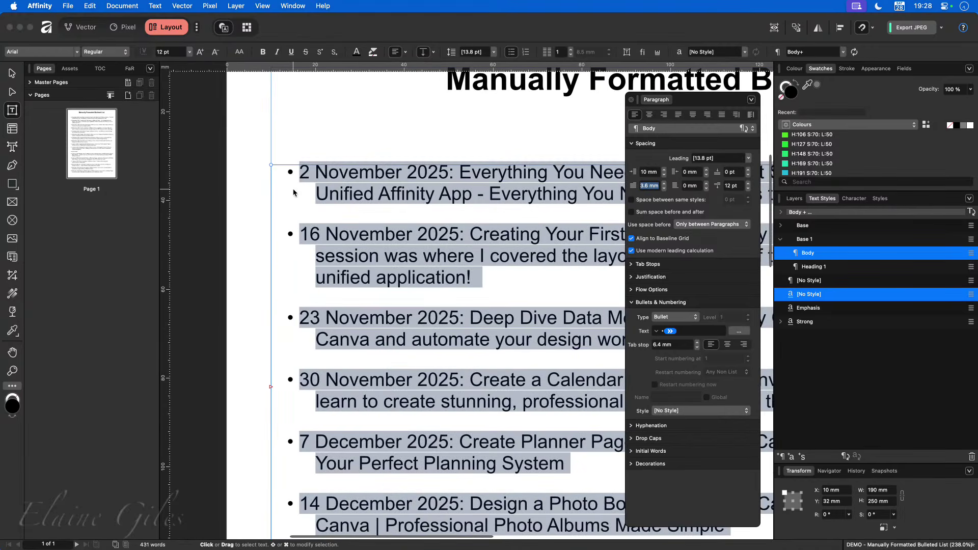
text(0)
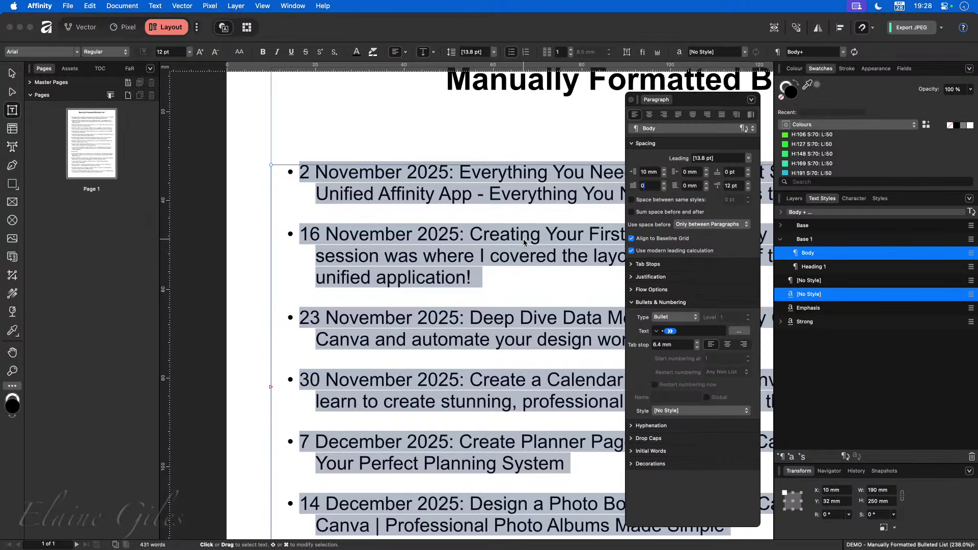
key(Return)
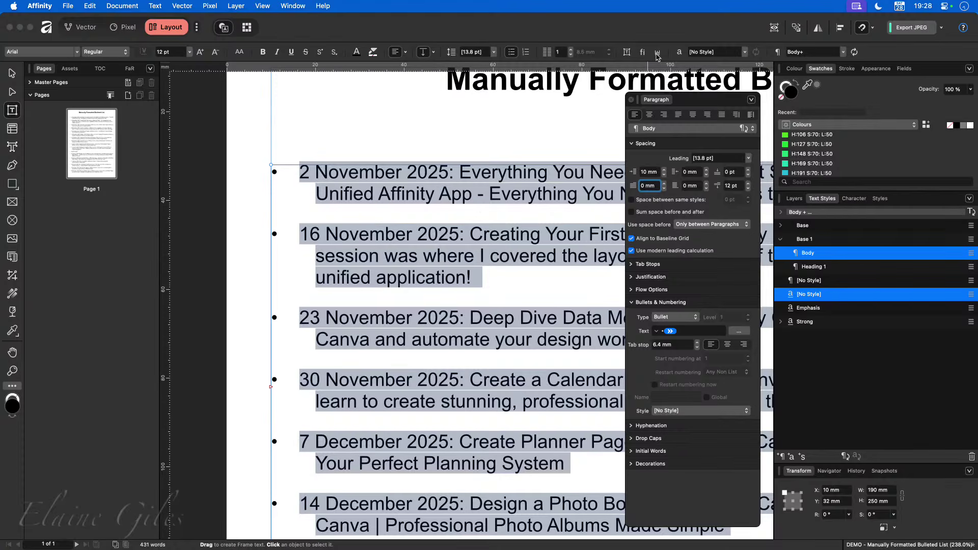
Place the text cursor in the 2 November 2025 entry and show the text ruler above the frame
click(657, 53)
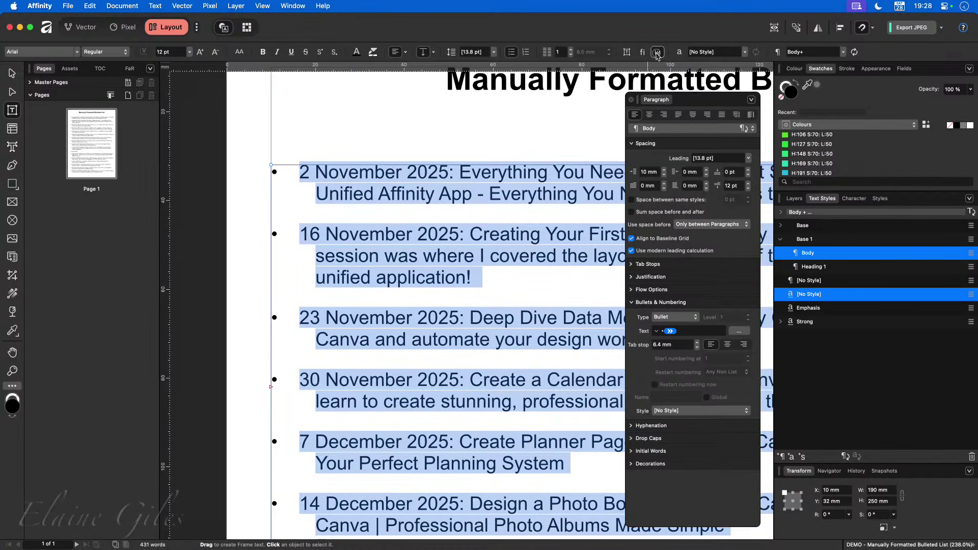
click(438, 172)
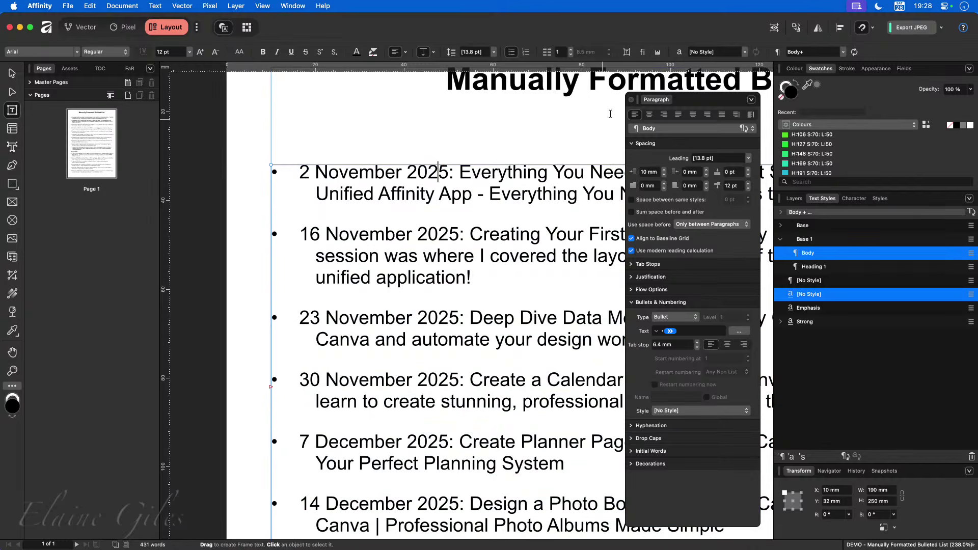
click(657, 52)
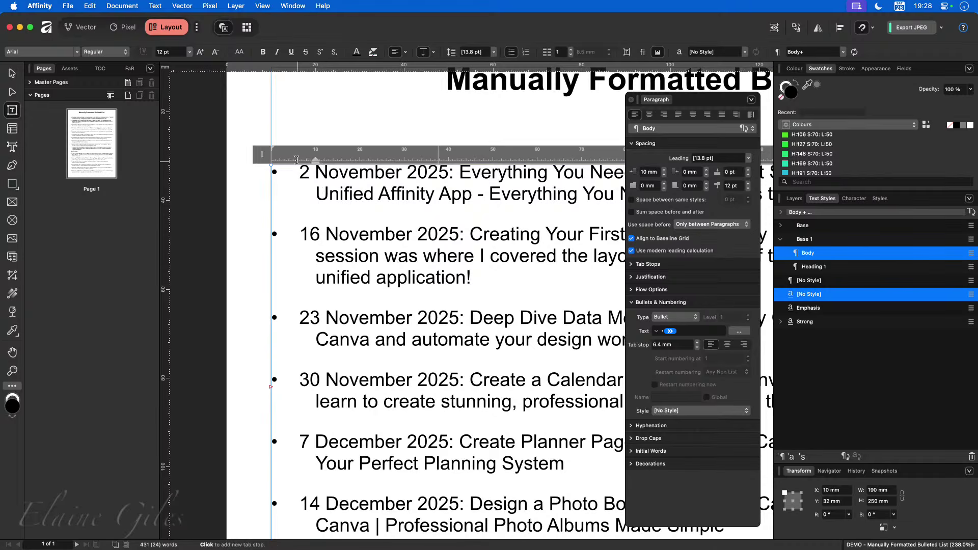
Move the first entry's left indent marker on the text ruler to about 11.5 mm, and back to about 6.5 mm
scroll(278, 139, up, 5)
scroll(278, 139, up, 2)
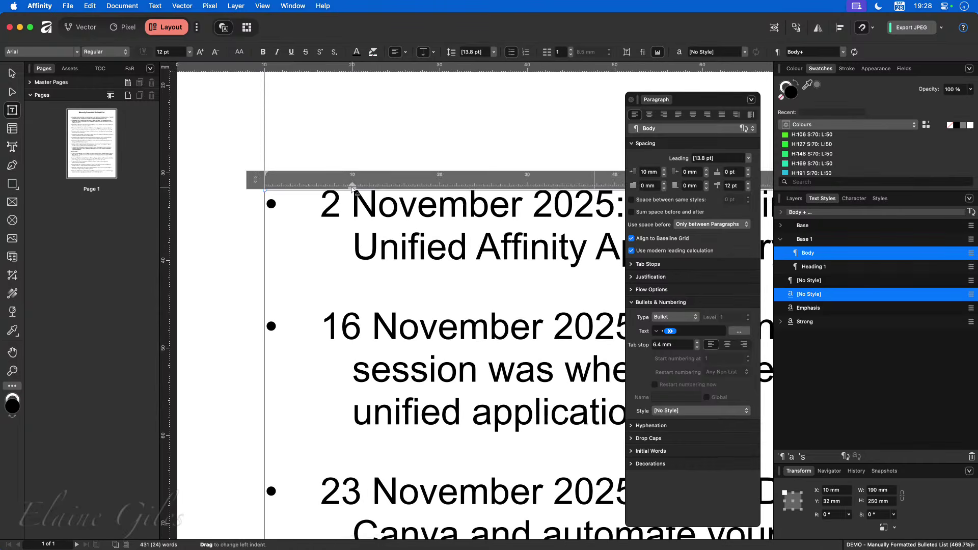
mouse_move(353, 188)
mouse_down()
mouse_move(316, 190)
mouse_move(365, 189)
mouse_up()
mouse_move(266, 173)
mouse_down()
mouse_move(279, 177)
mouse_move(261, 182)
mouse_up()
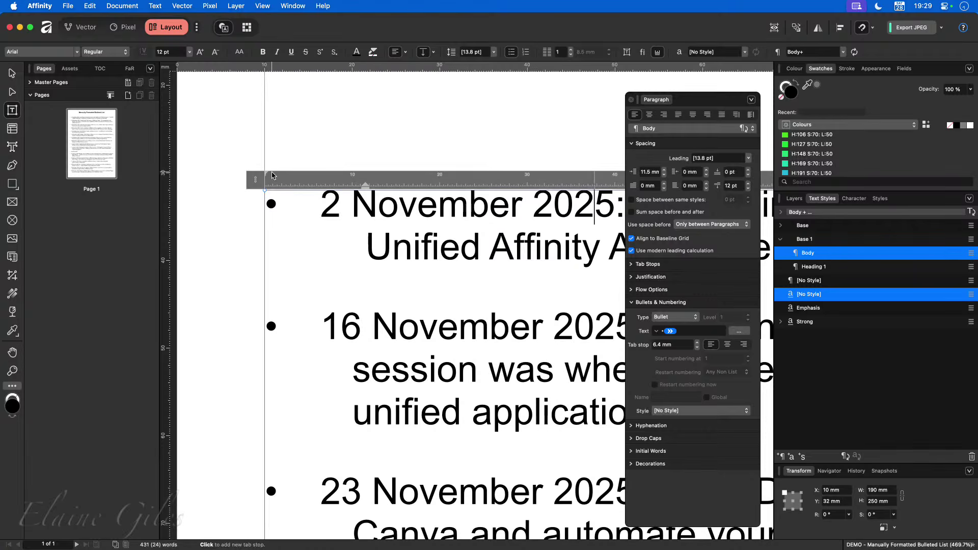
mouse_move(366, 188)
mouse_down()
mouse_move(342, 187)
mouse_move(410, 188)
mouse_move(322, 196)
mouse_up()
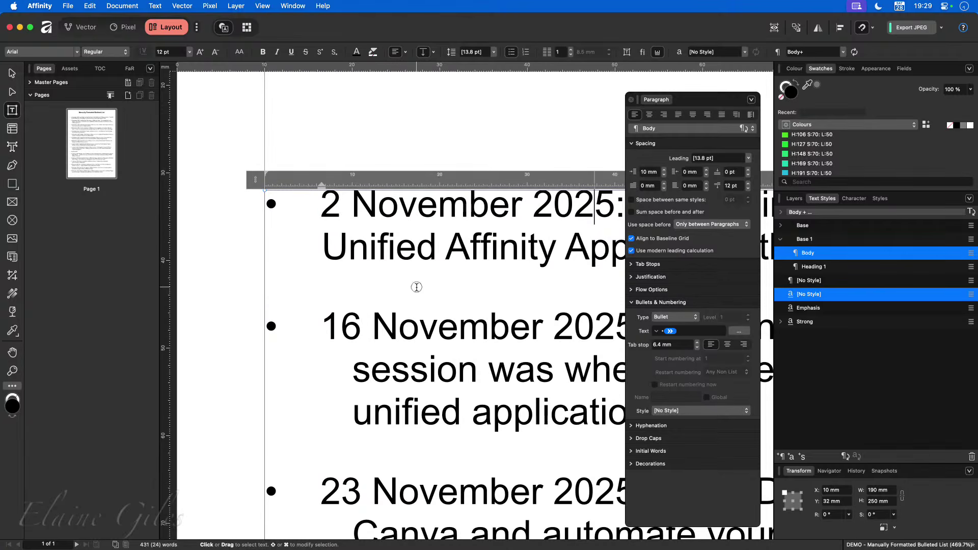
Move the left indent marker of all the list entries to about 6.3 mm on the text ruler, and deselect the text frame
key(super+a)
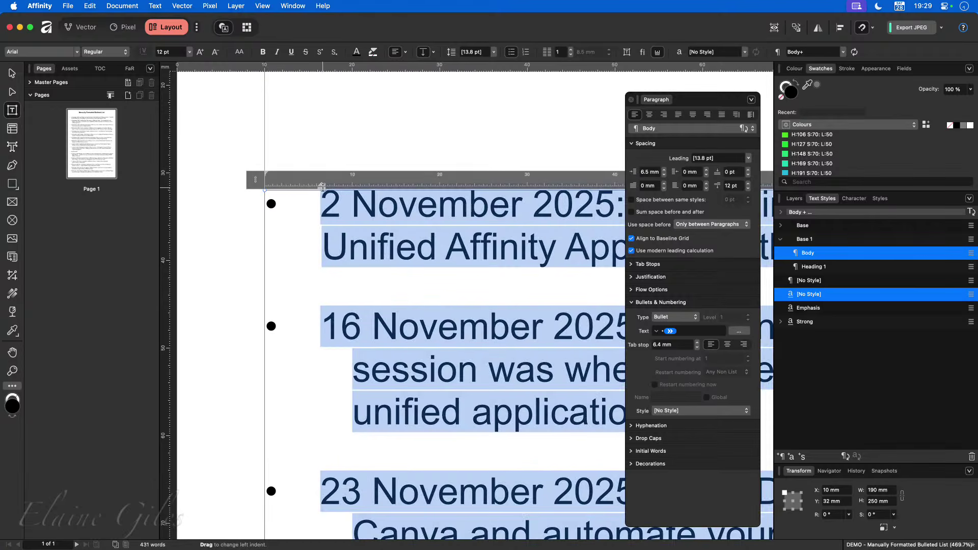
mouse_move(322, 186)
mouse_down()
mouse_move(336, 190)
mouse_move(265, 197)
mouse_move(320, 200)
mouse_up()
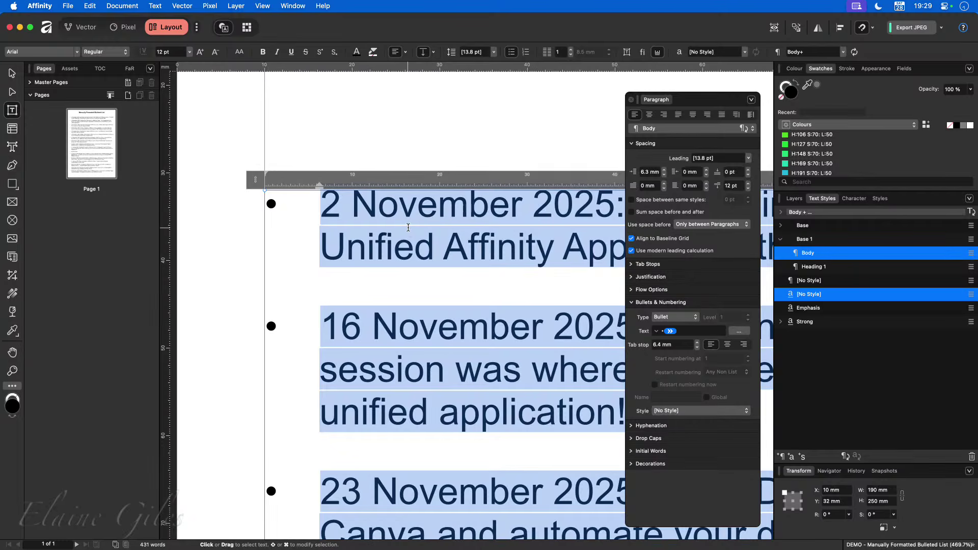
scroll(446, 215, down, 5)
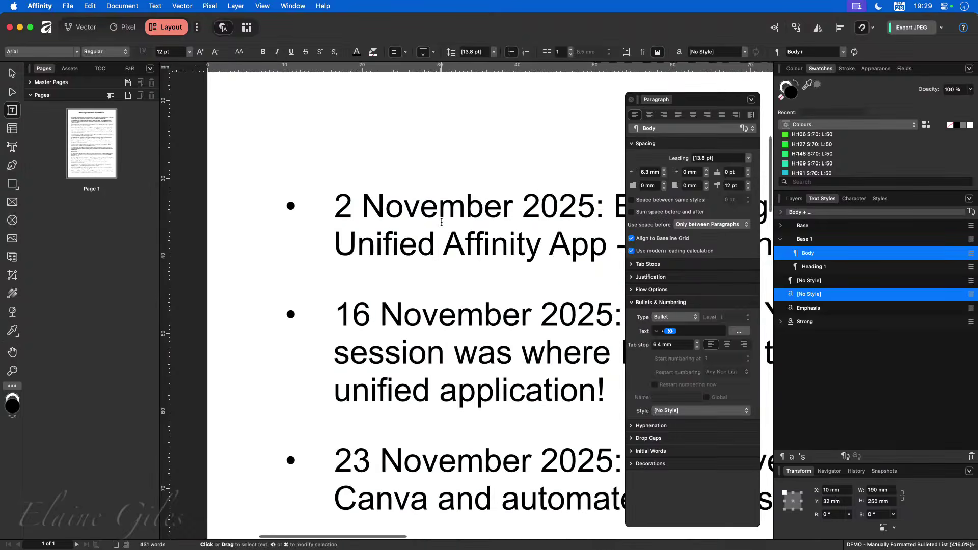
scroll(441, 221, down, 5)
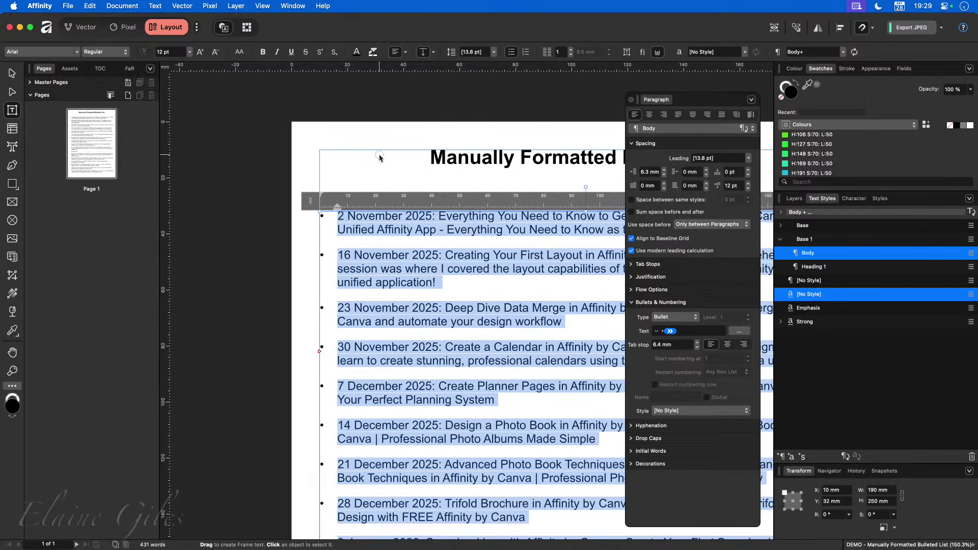
key(Escape)
key(Escape)
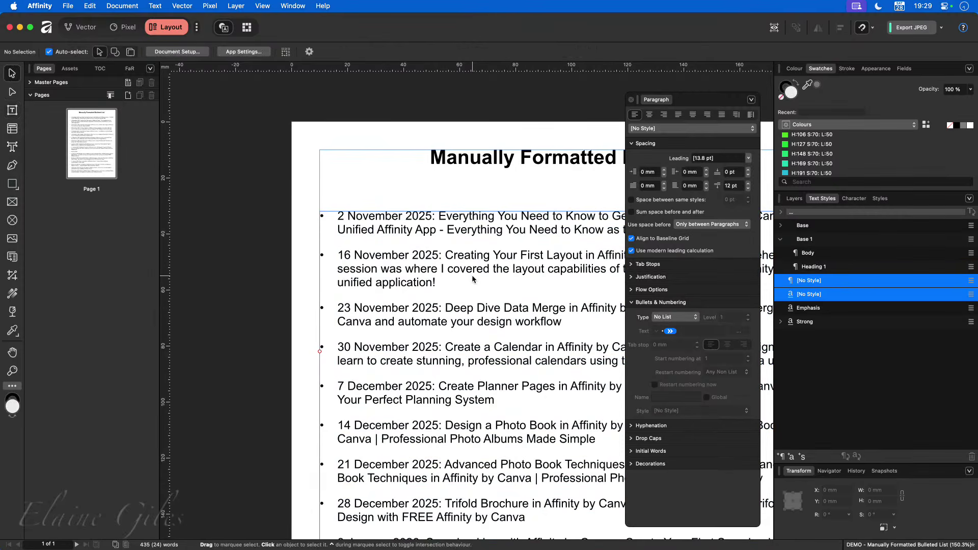
scroll(472, 279, down, 3)
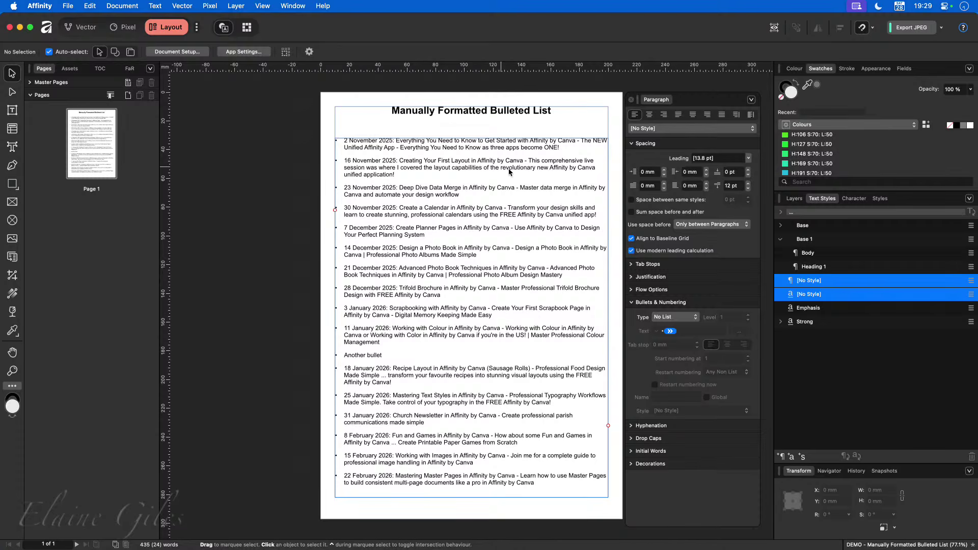
Hide the text ruler above the list's text frame and close the manually formatted bulleted list document
click(464, 315)
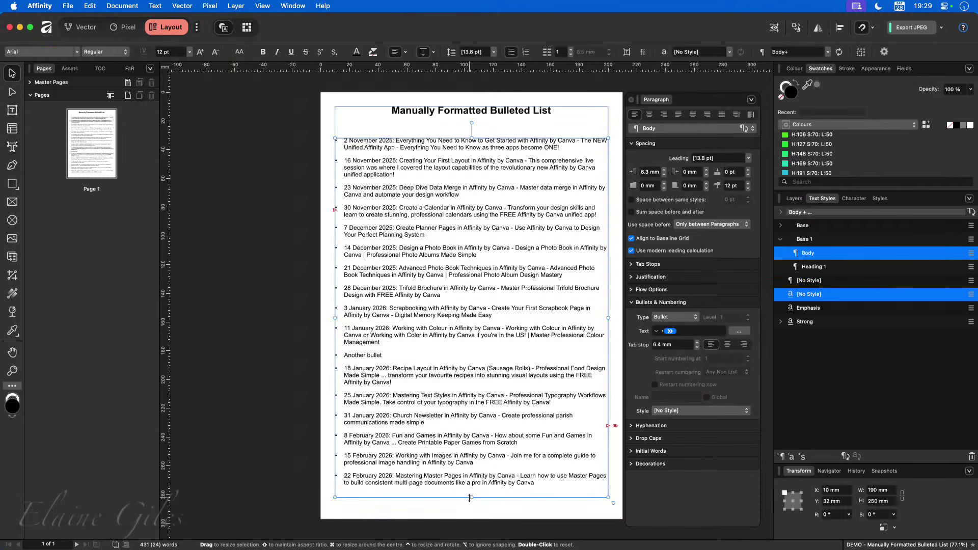
mouse_move(469, 497)
mouse_down()
mouse_move(472, 519)
mouse_move(481, 444)
mouse_move(485, 470)
mouse_move(472, 498)
mouse_up()
mouse_move(474, 138)
mouse_down()
mouse_move(484, 219)
mouse_move(486, 138)
mouse_up()
double_click(459, 173)
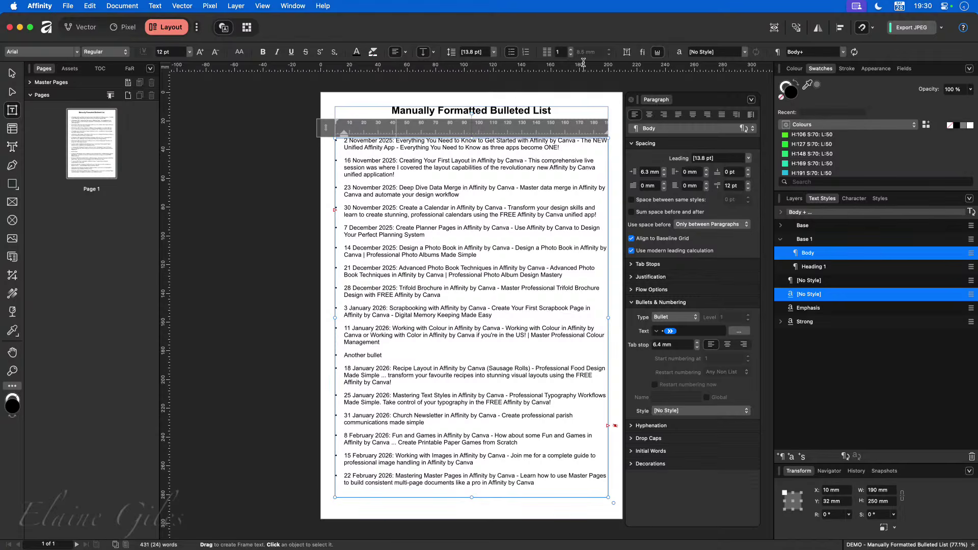
click(656, 52)
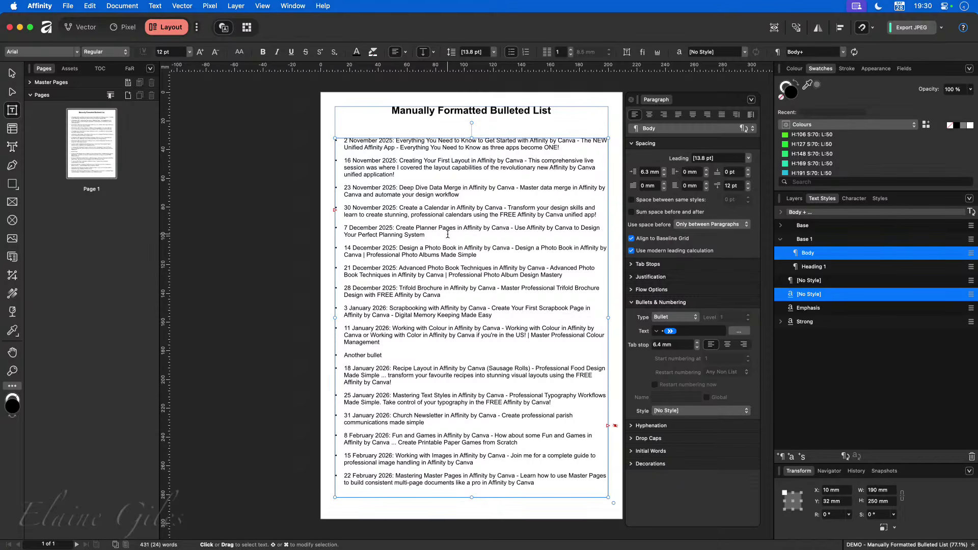
key(super+w)
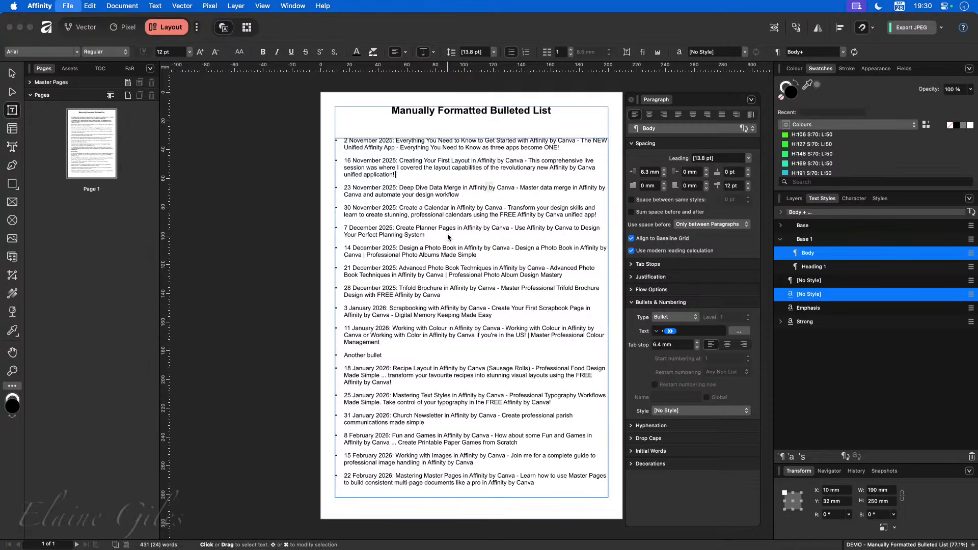
click(457, 225)
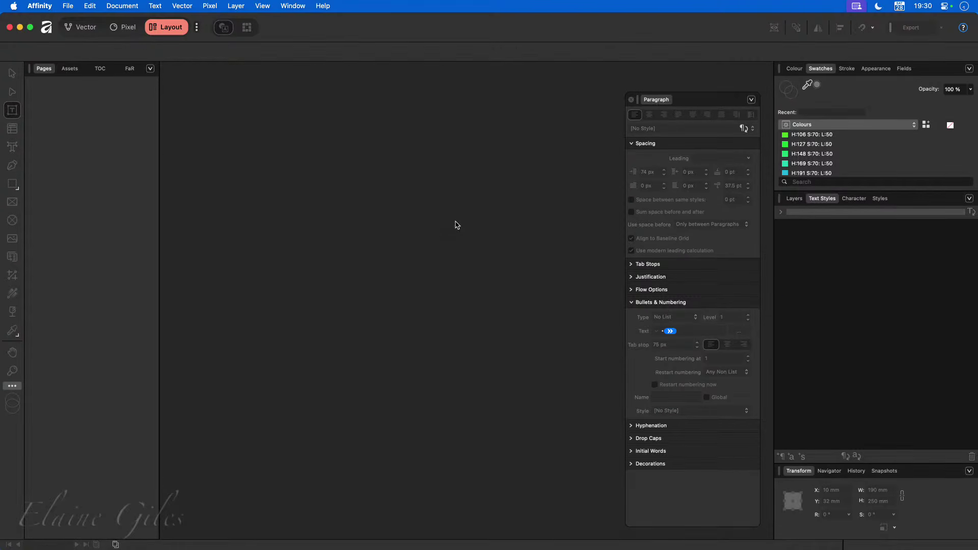
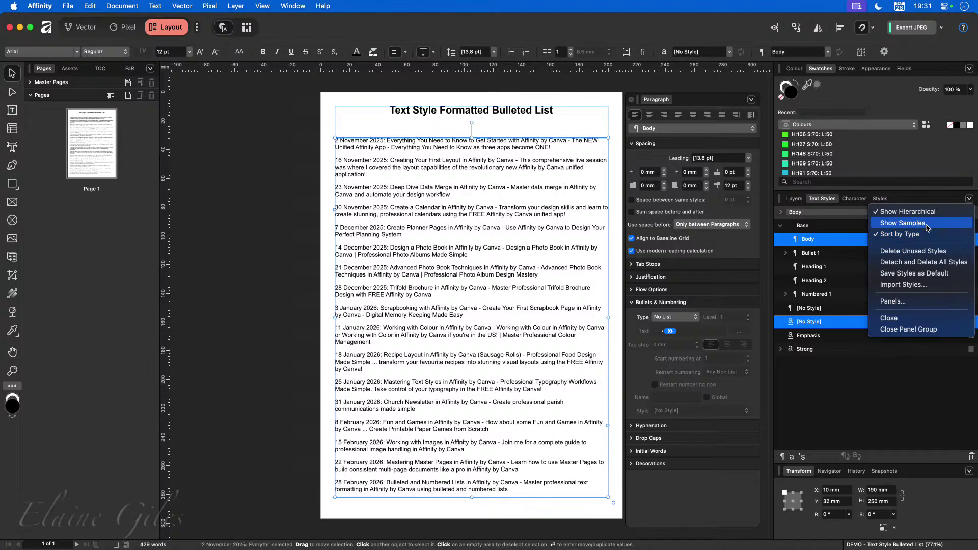
Expand the Bullet 1 style group and apply the Bullet 1 paragraph style to all the entries in the list
click(927, 229)
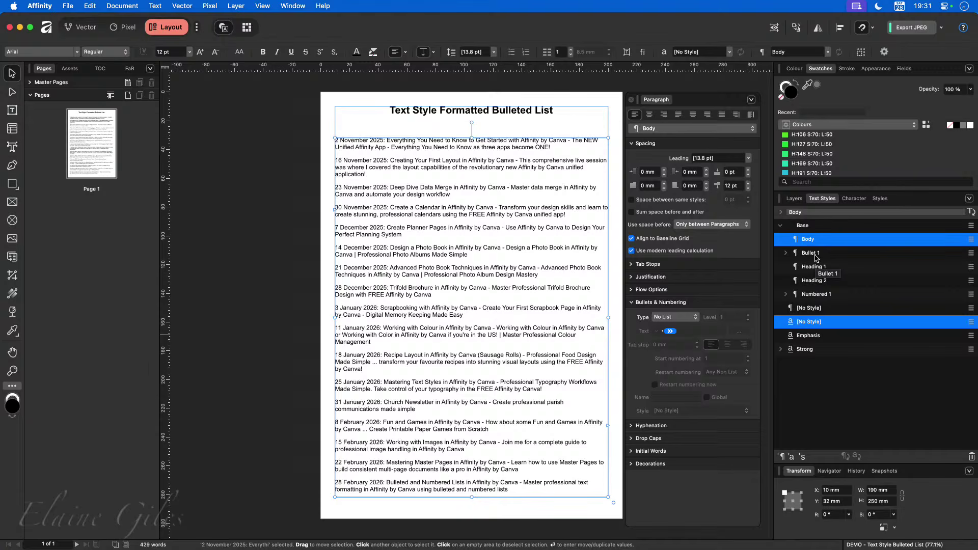
click(786, 254)
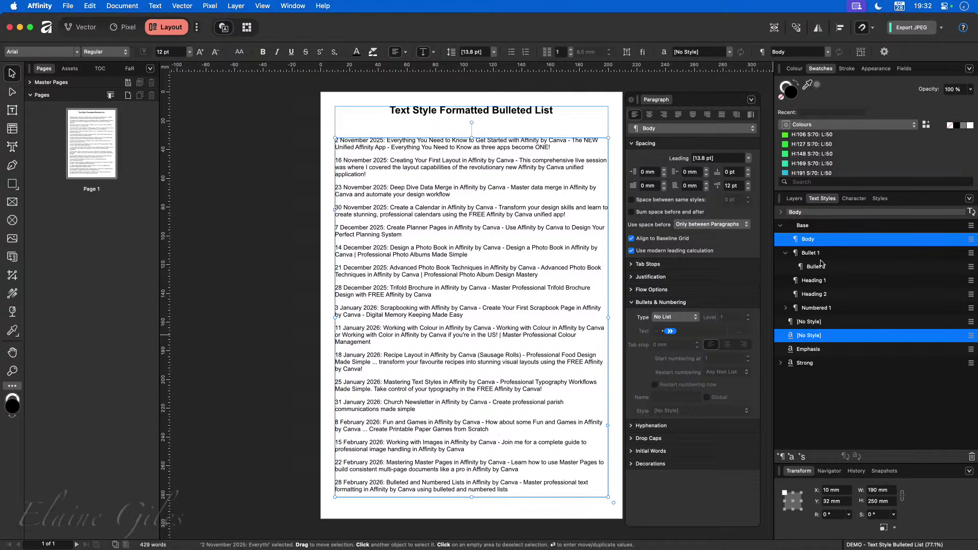
double_click(435, 277)
key(super+a)
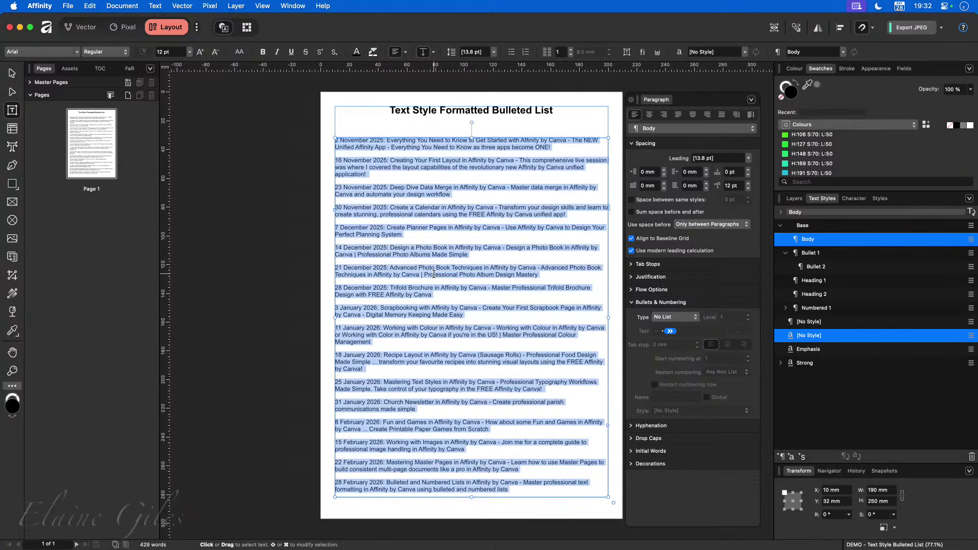
click(822, 255)
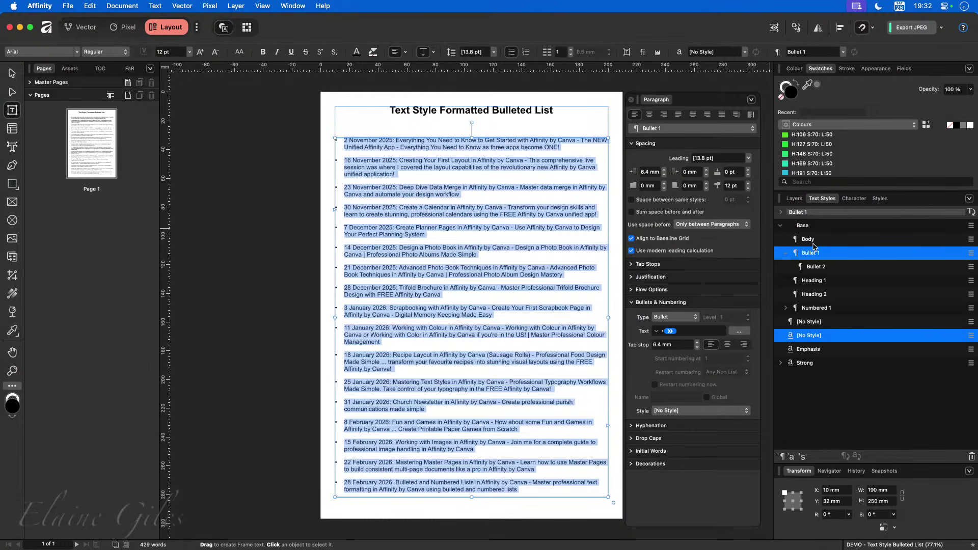
Examine the font settings of the Base paragraph style and leave its editor without changes
right_click(803, 227)
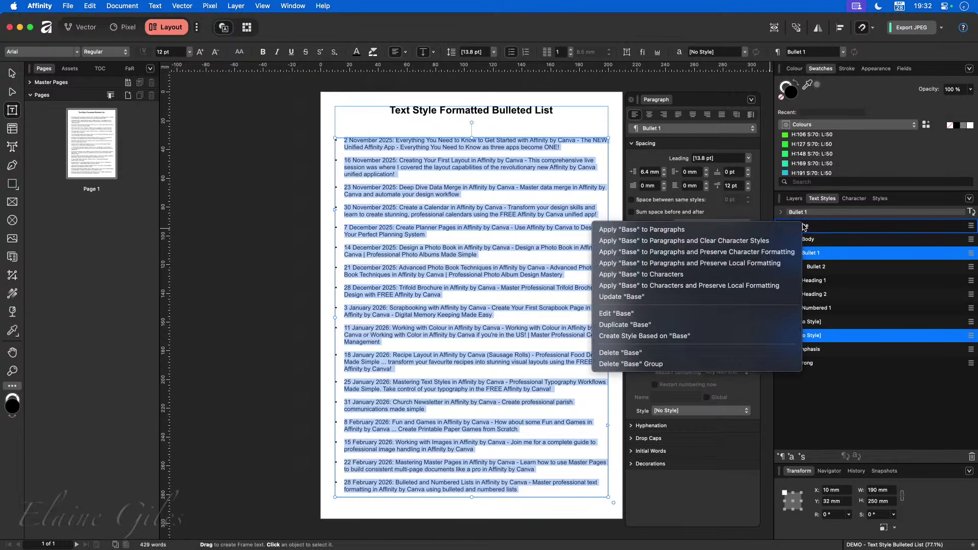
click(662, 318)
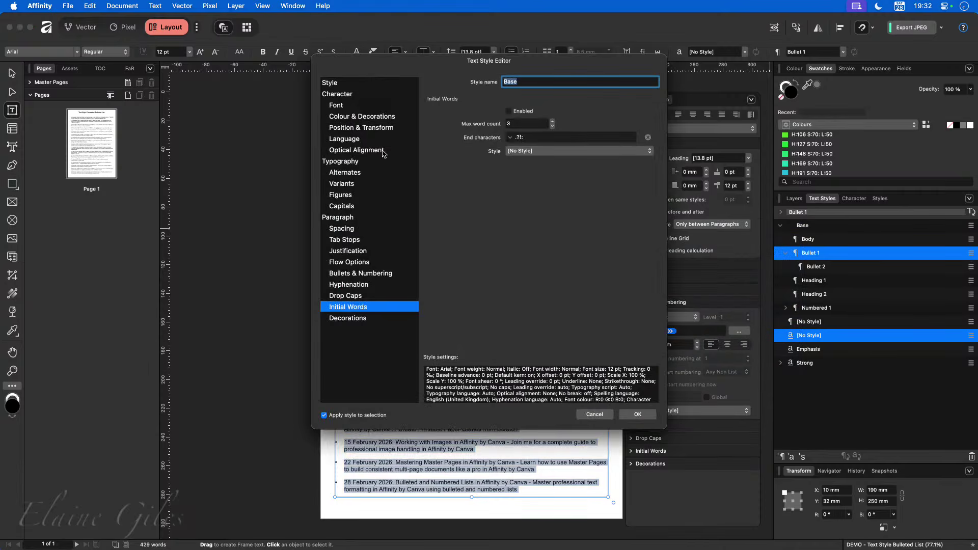
click(355, 107)
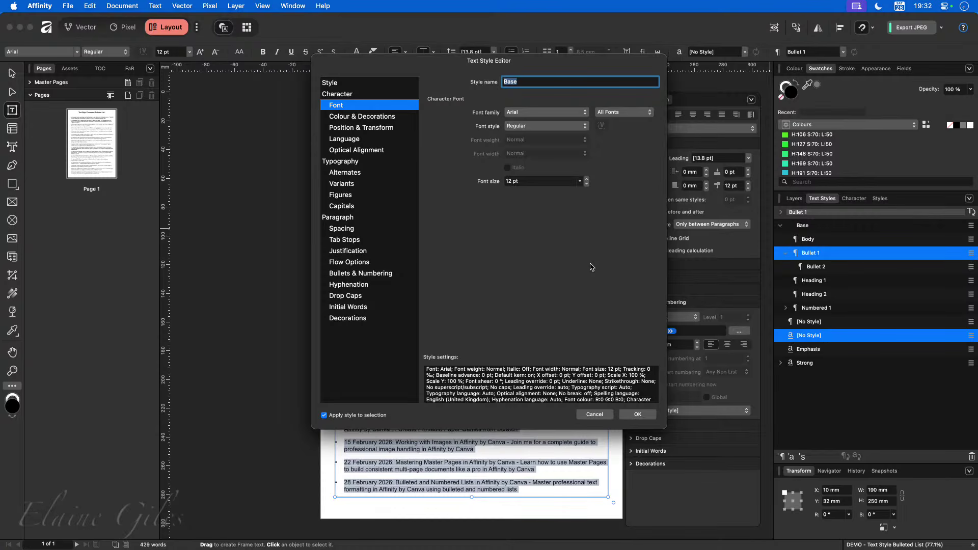
click(594, 415)
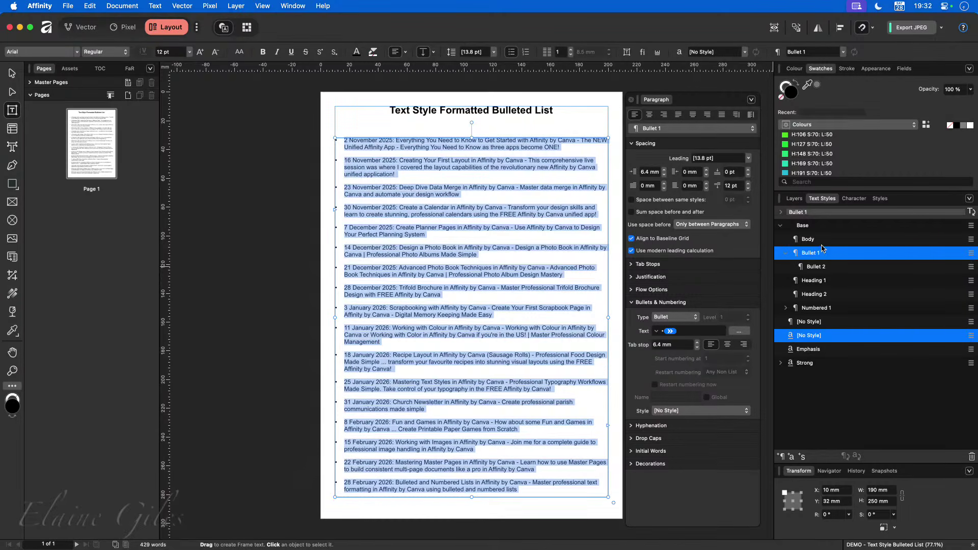
Examine the font settings of the Body and Bullet 1 paragraph styles, leaving both unchanged
right_click(824, 240)
click(677, 329)
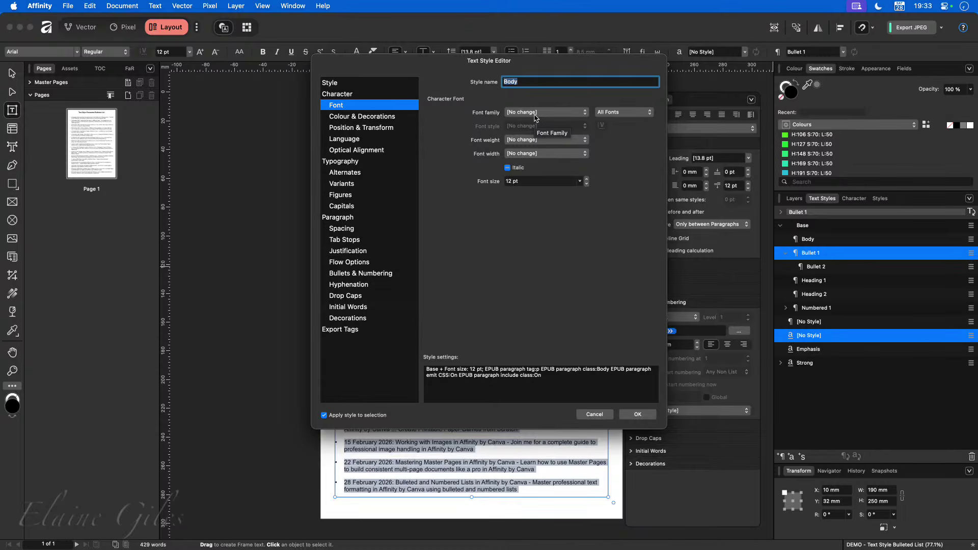
click(594, 414)
right_click(823, 248)
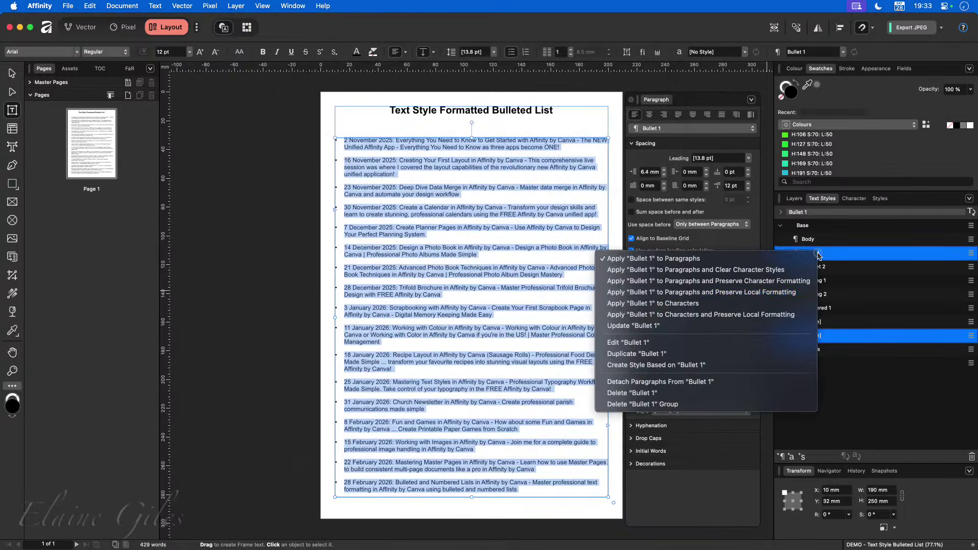
click(619, 341)
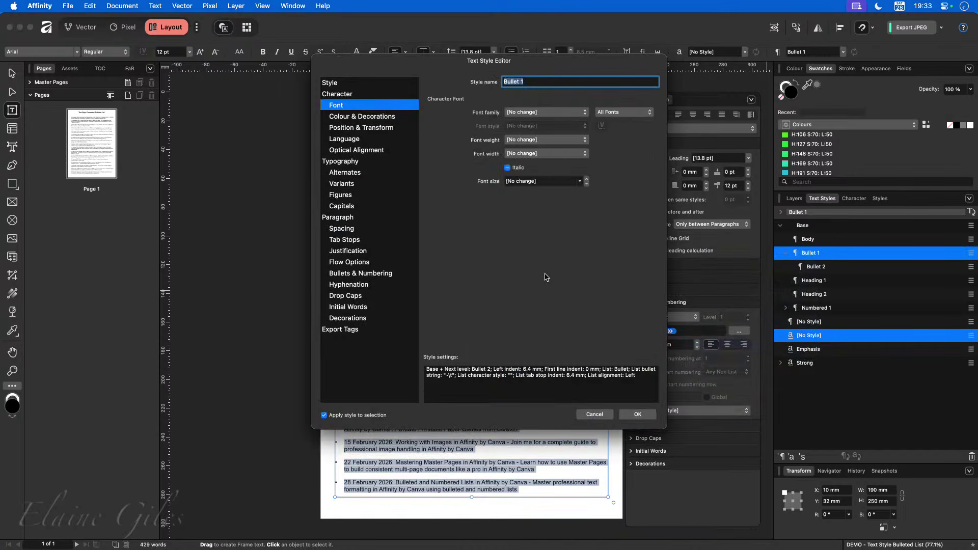
click(596, 416)
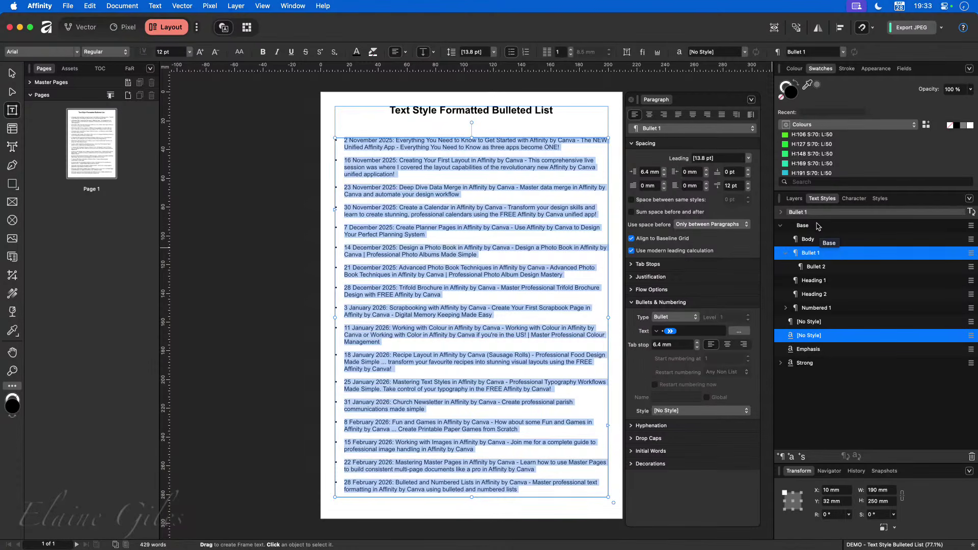
Edit the Base paragraph style to use Poppins as its font family
right_click(817, 226)
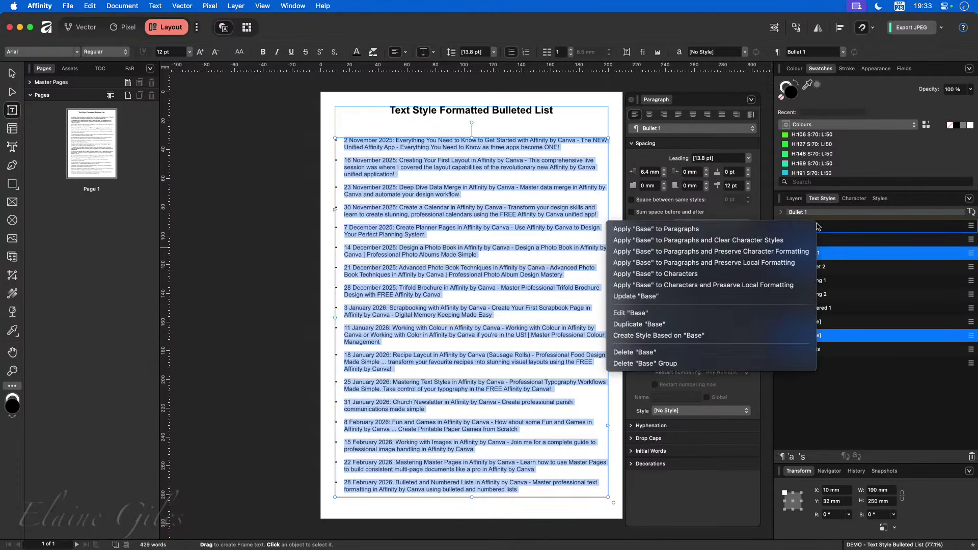
click(696, 313)
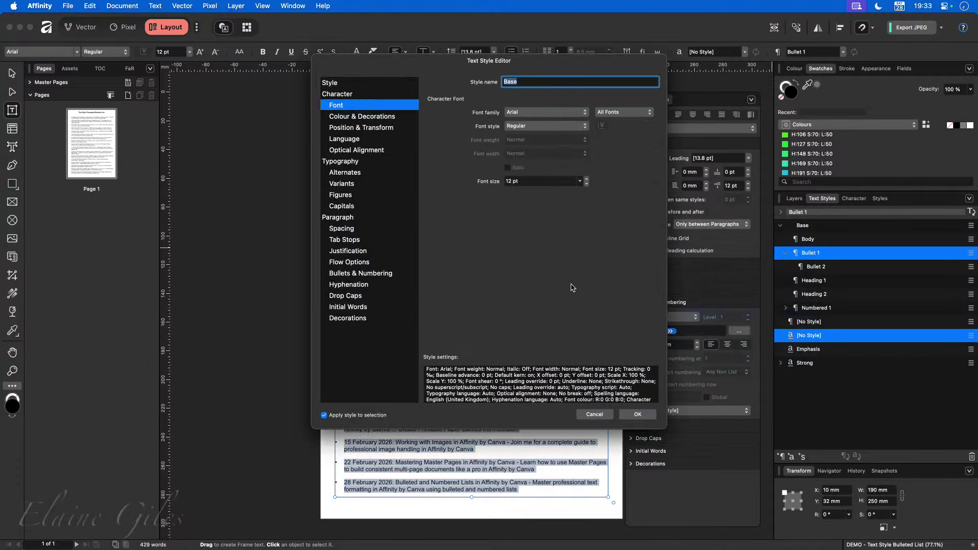
click(527, 116)
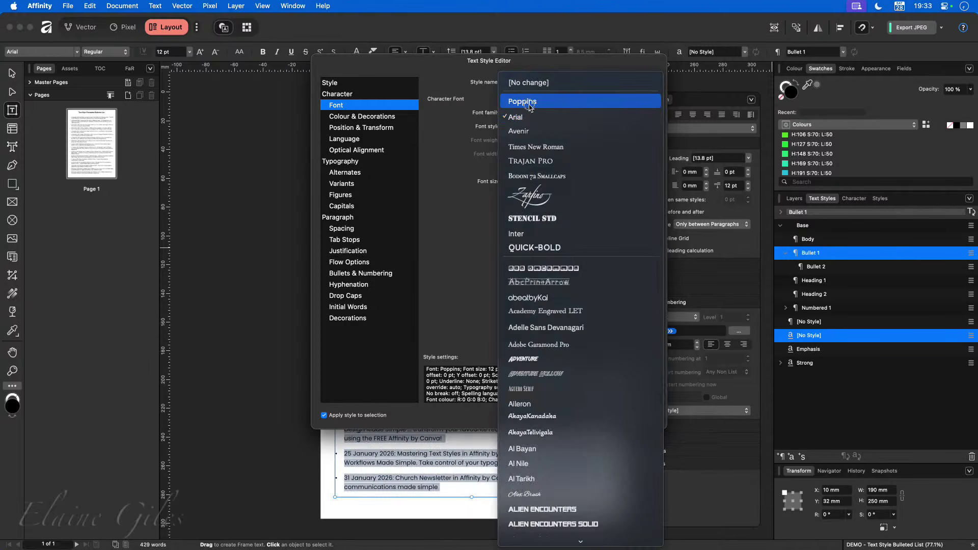
click(522, 101)
click(639, 416)
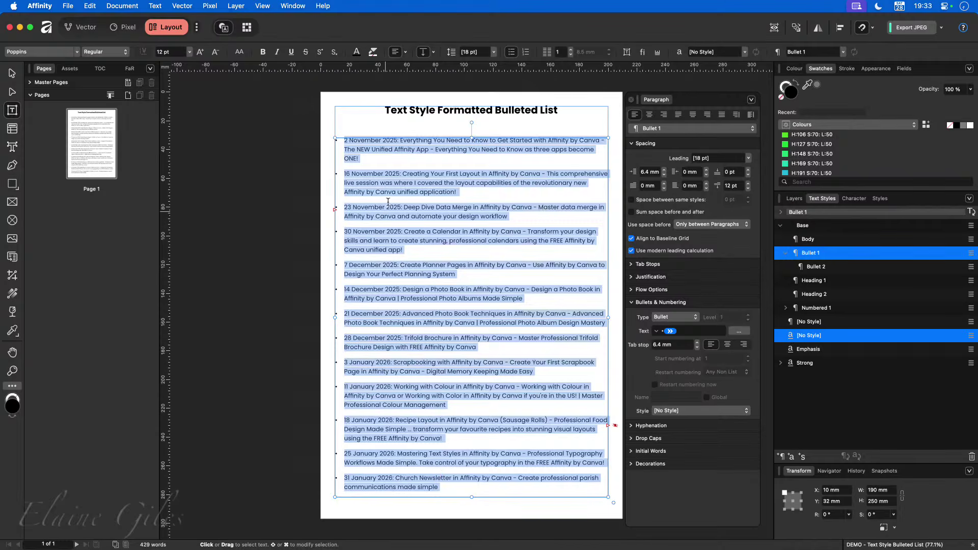
Insert a new list entry reading "Another bullet" directly below the 2 November 2025 entry
click(394, 150)
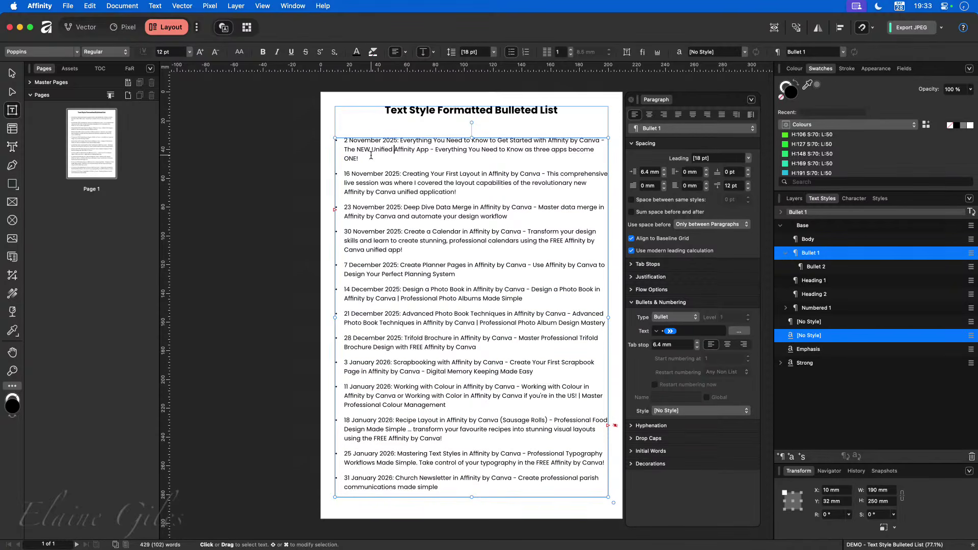
click(420, 298)
click(421, 339)
click(375, 160)
key(Return)
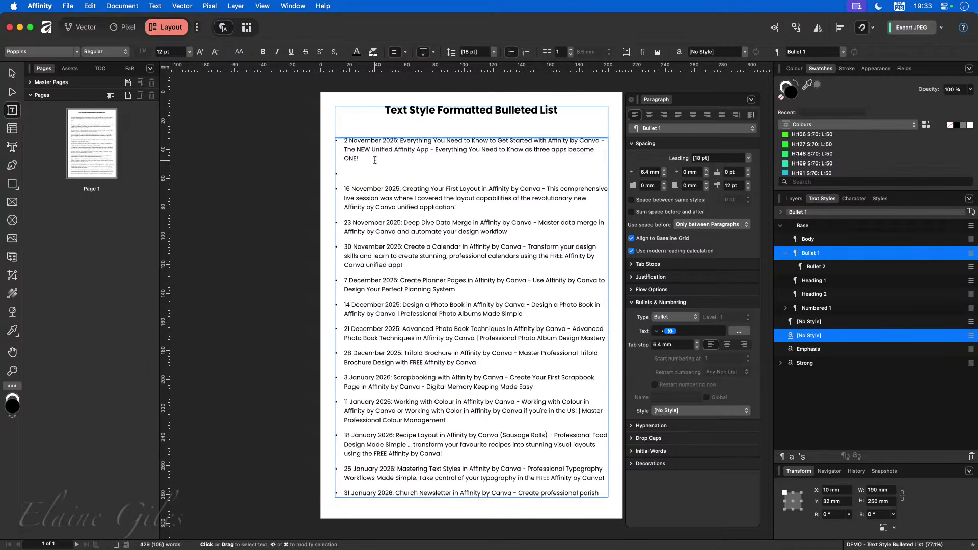
text(Another bullet)
Add an empty bullet below "Another bullet", try to demote it with a tab, and remove it again
key(Return)
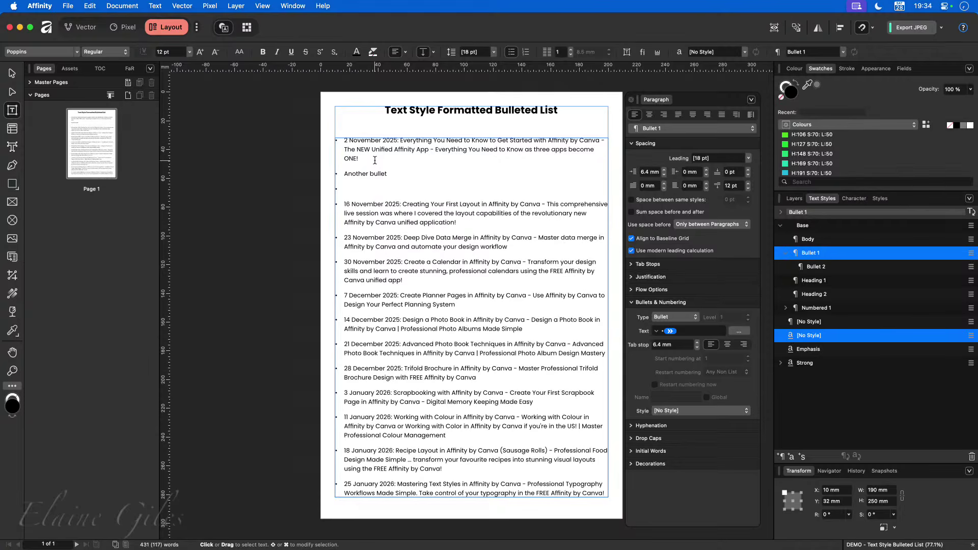
key(Tab)
key(BackSpace)
key(BackSpace)
Extend the text of the new entry to "Another bullet - Level 2"
key(alt+Left)
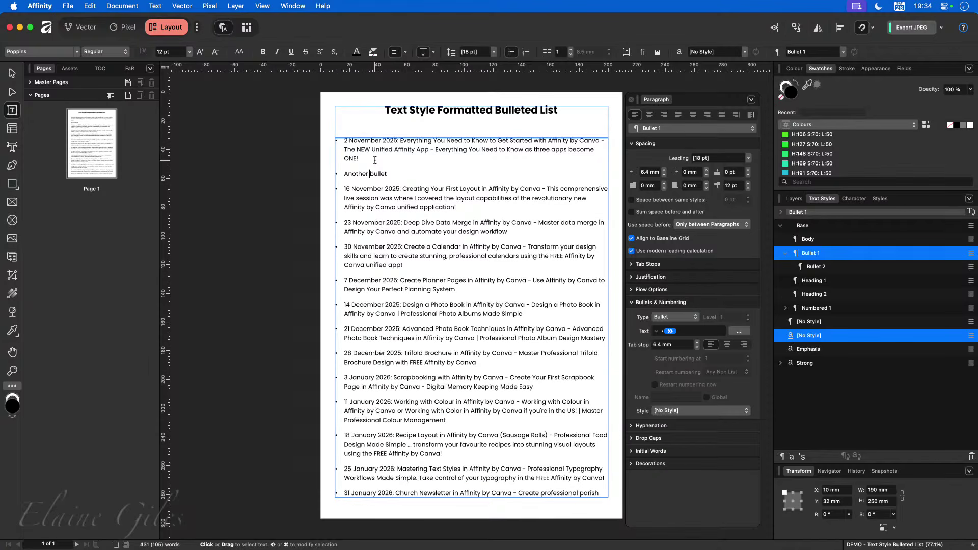
key(alt+Right)
text(Level 2)
key(Escape)
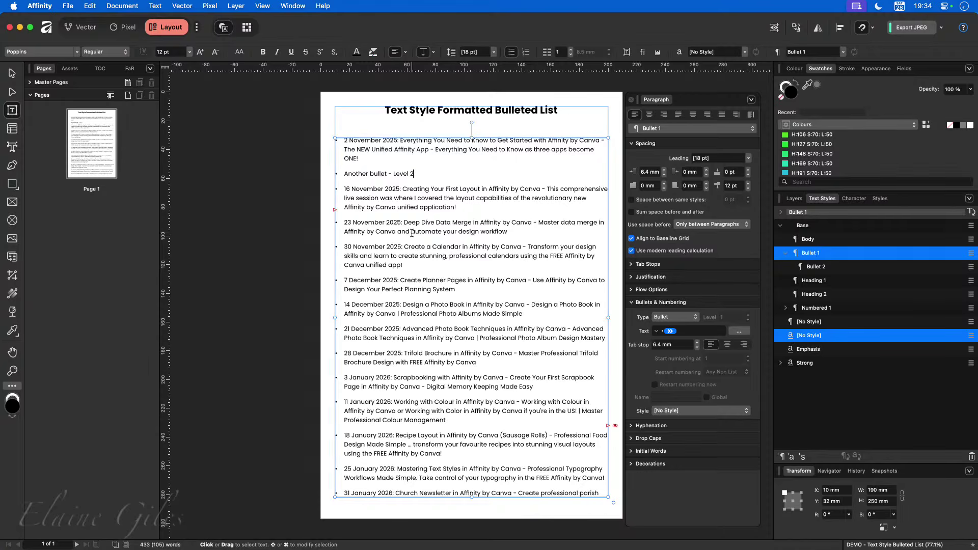
Examine the level and other Bullets & Numbering settings of the Bullet 1 style, and cancel without changes
right_click(831, 254)
click(682, 343)
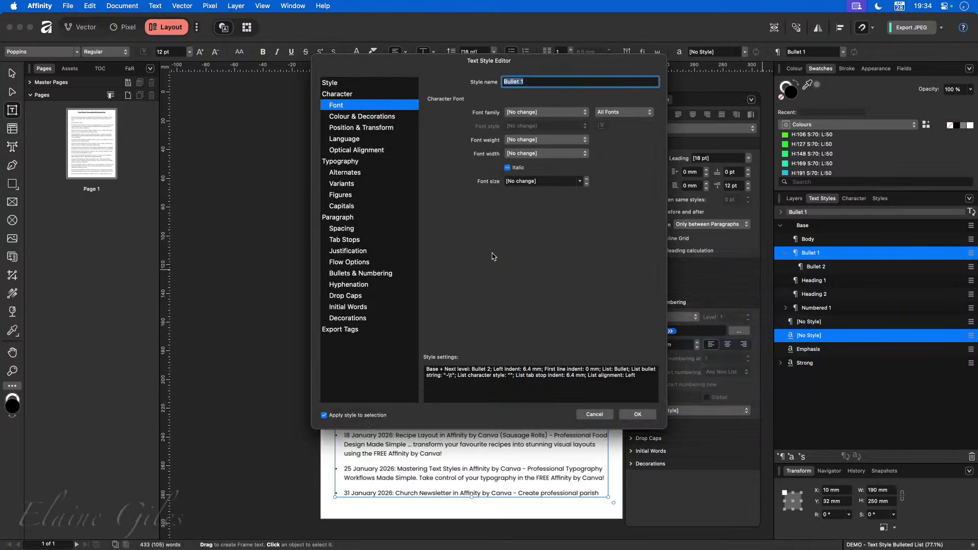
click(363, 272)
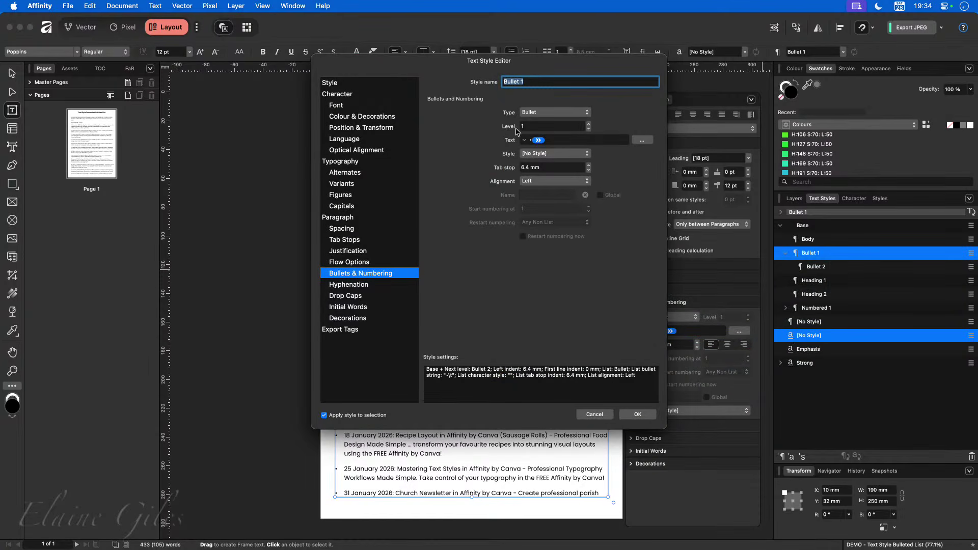
click(571, 132)
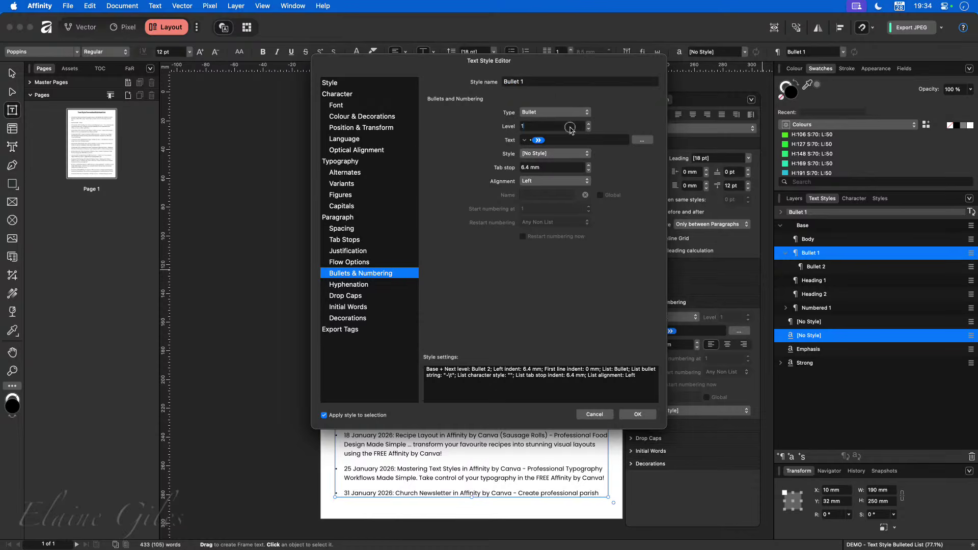
click(604, 411)
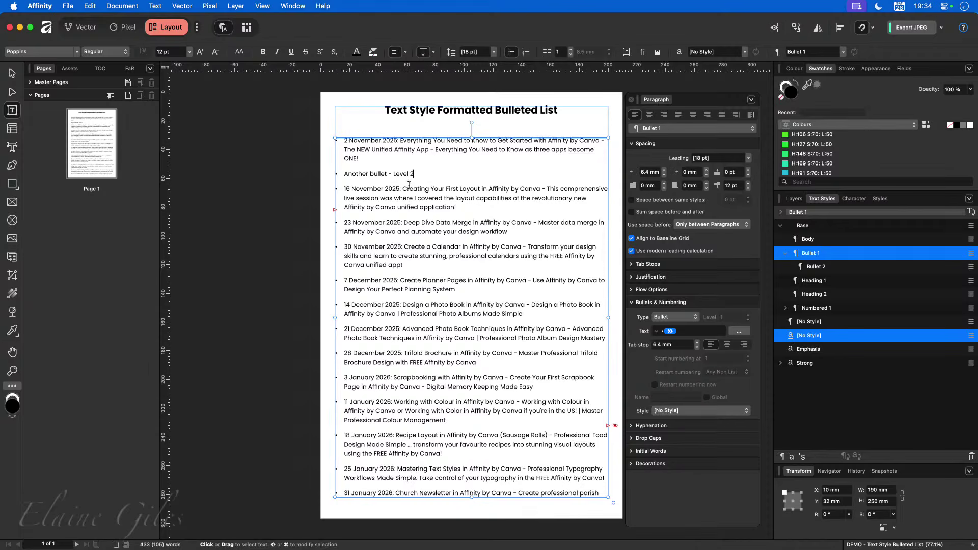
Apply the Bullet 2 paragraph style to the "Another bullet - Level 2" entry and place the text cursor at its start
click(837, 267)
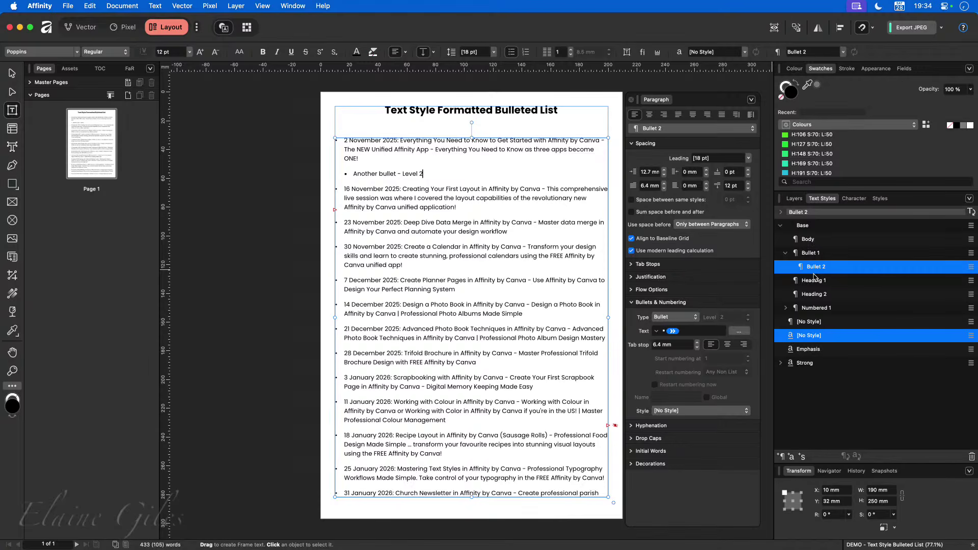
scroll(355, 144, up, 3)
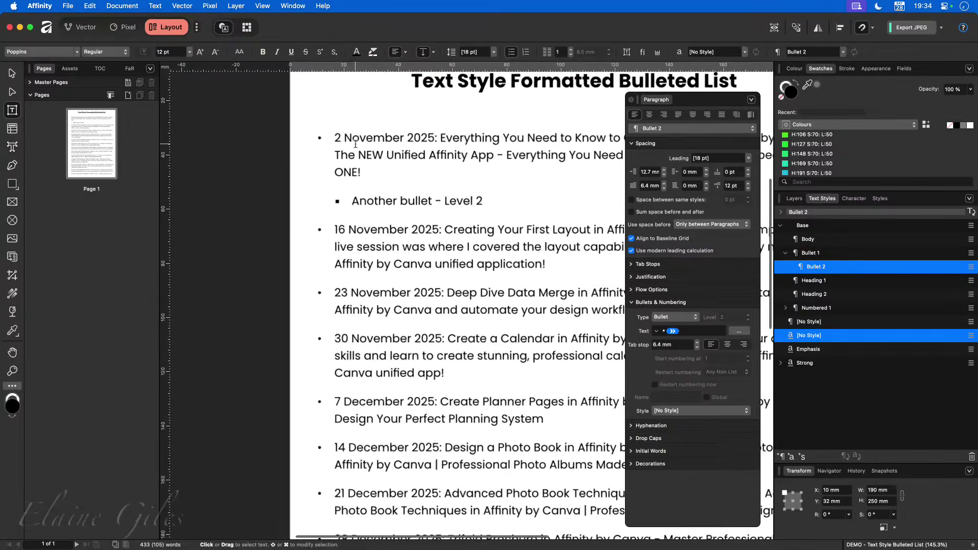
scroll(355, 144, up, 4)
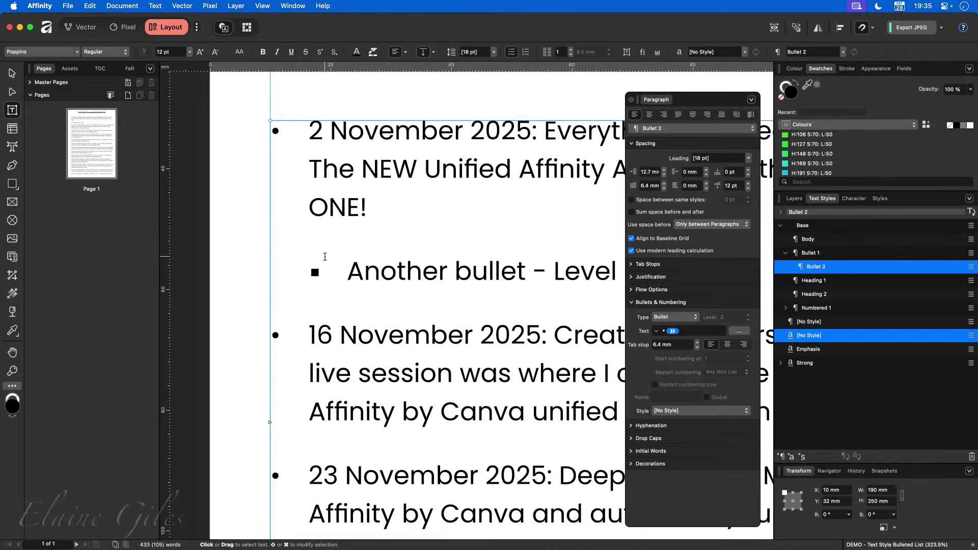
click(314, 272)
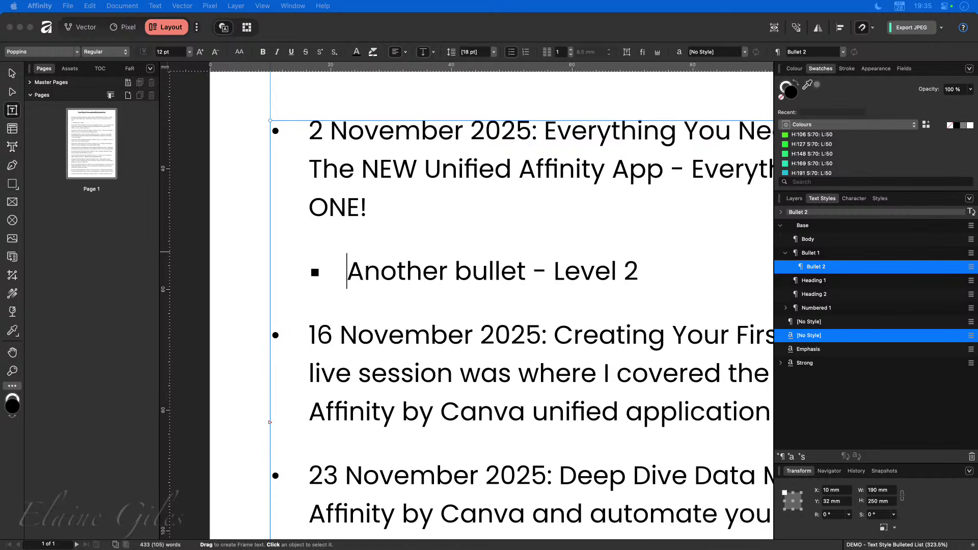
Increase the list level of the "23 November 2025" bullet by one
click(479, 278)
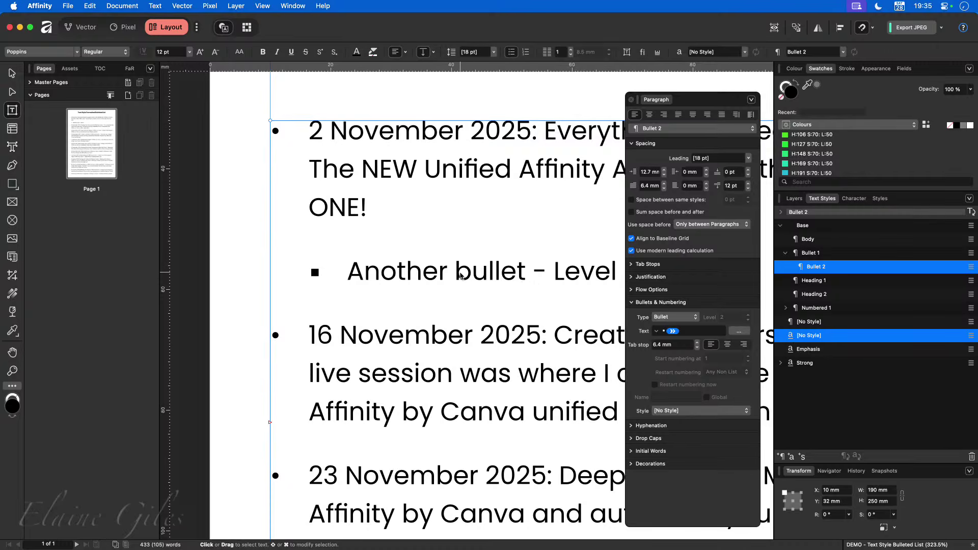
scroll(460, 276, down, 5)
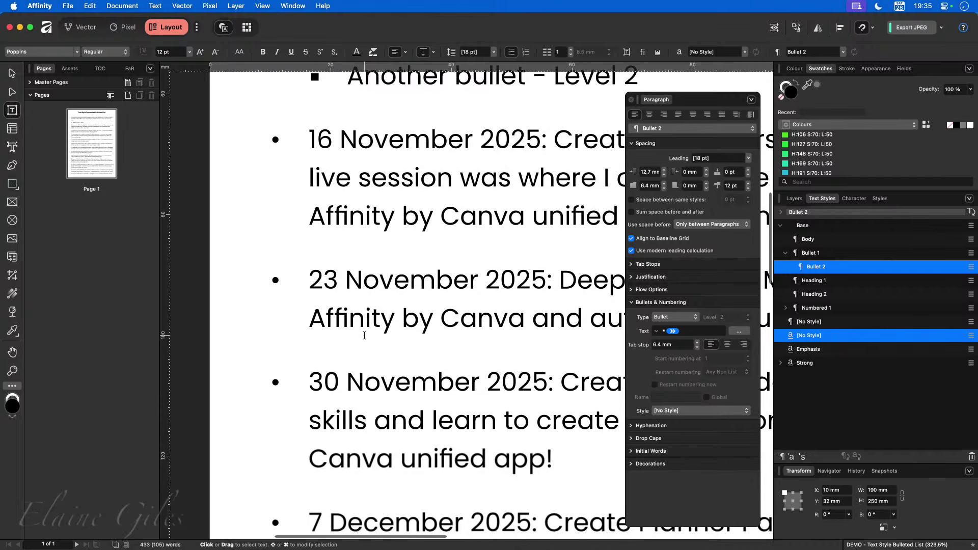
click(311, 271)
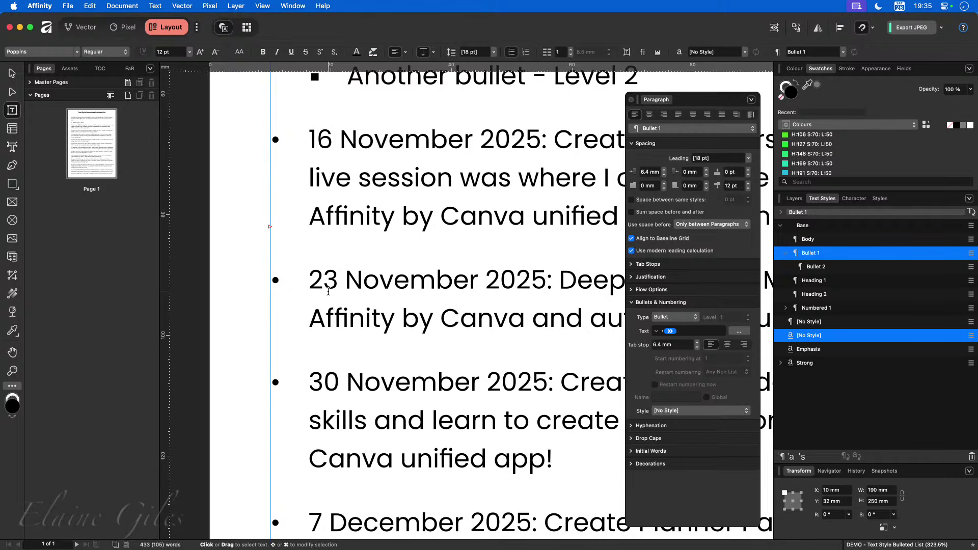
click(159, 4)
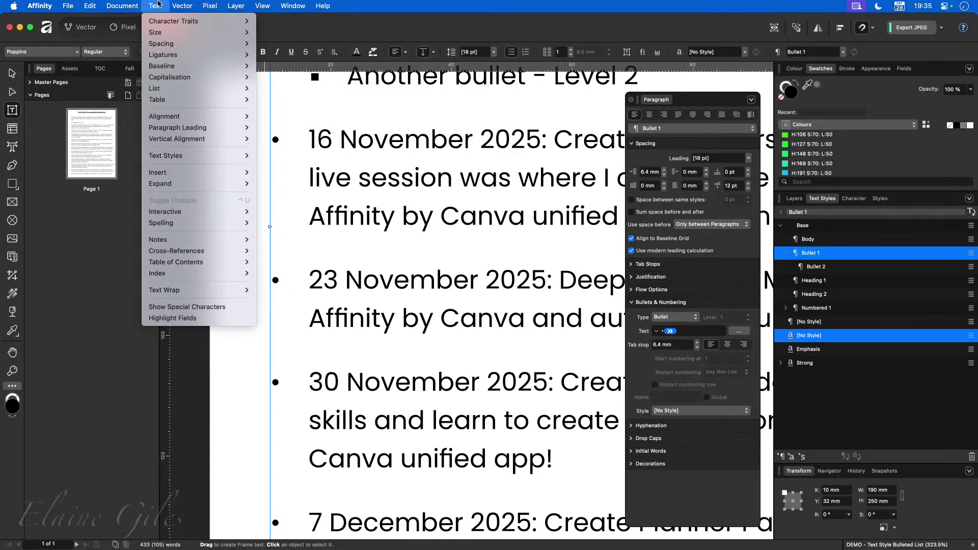
mouse_move(170, 90)
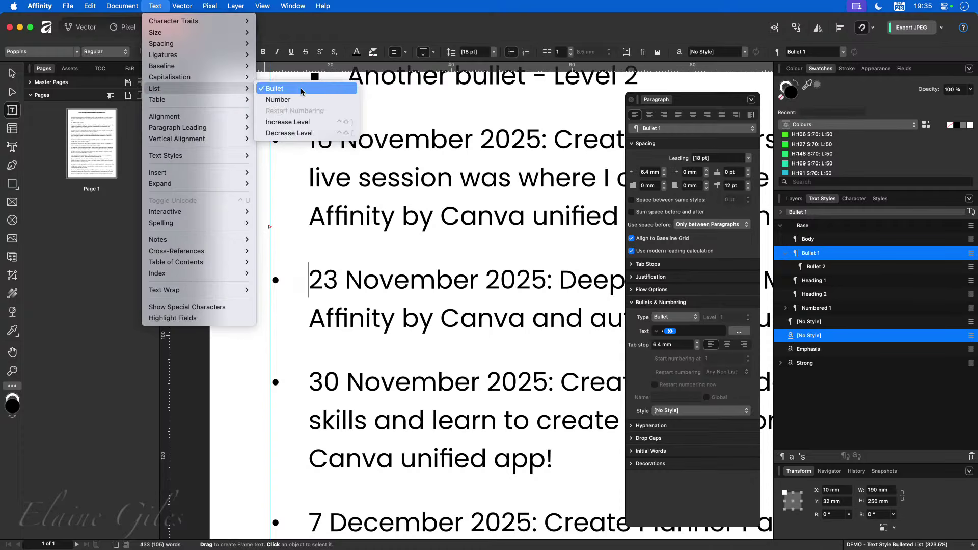
click(314, 124)
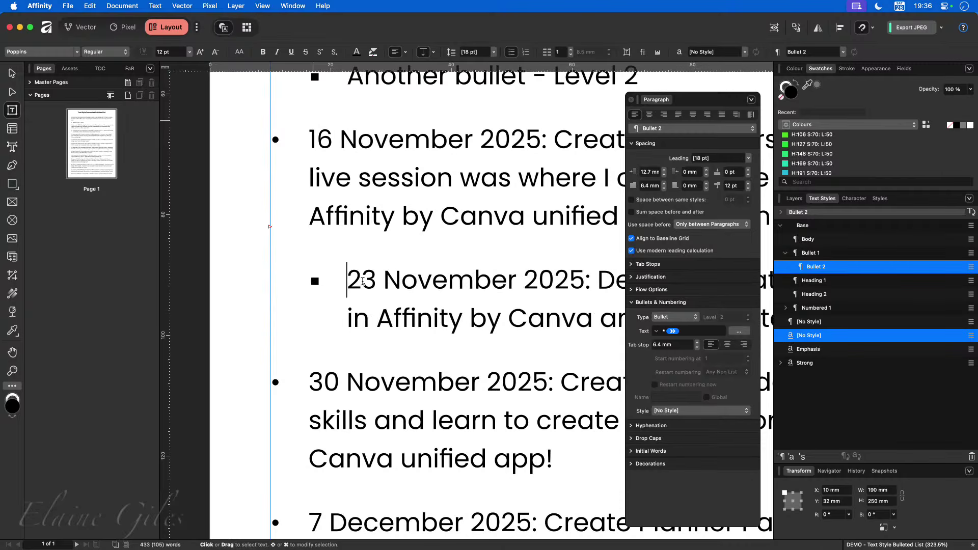
Return the "23 November 2025" bullet to the first list level
click(365, 382)
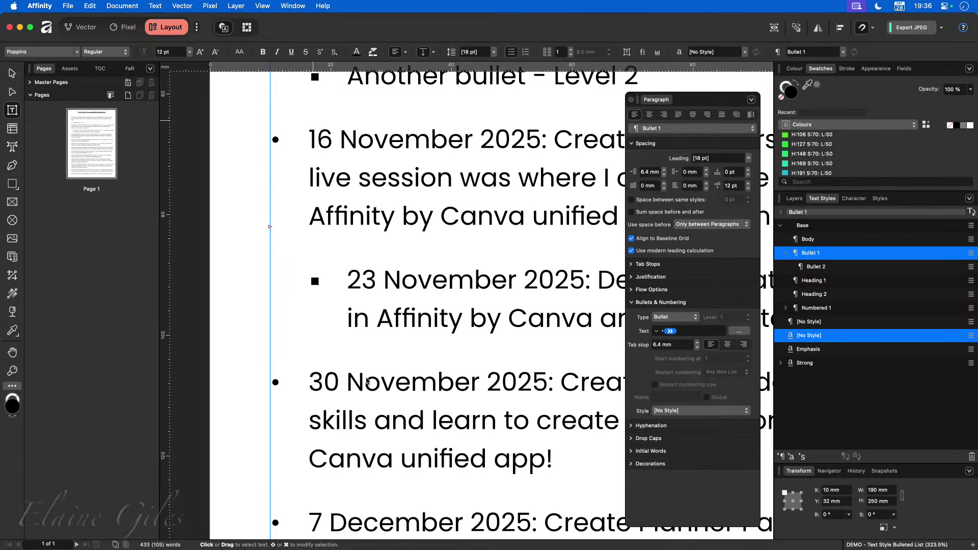
click(383, 288)
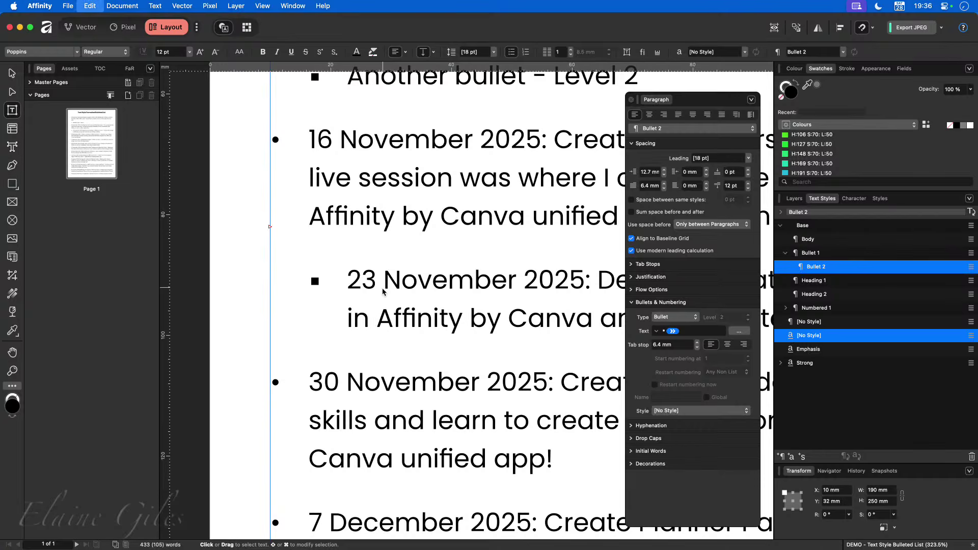
click(348, 281)
key(shift+Tab)
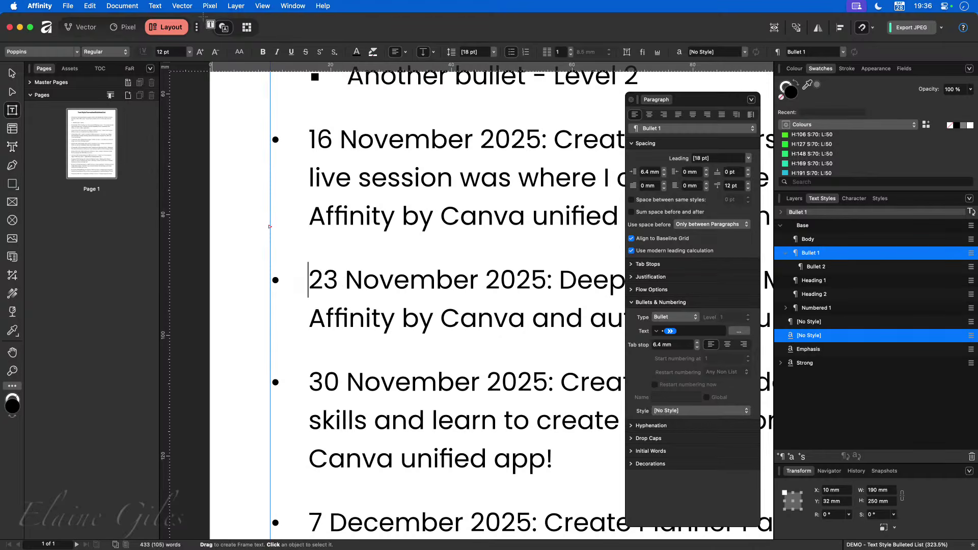
Increase the list level of the "23 November 2025" bullet twice in succession
click(153, 6)
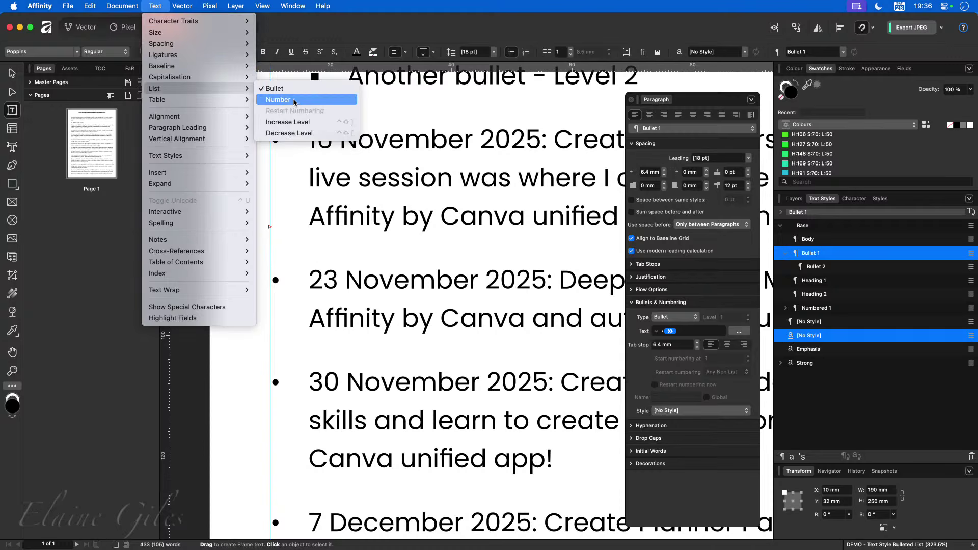
click(306, 123)
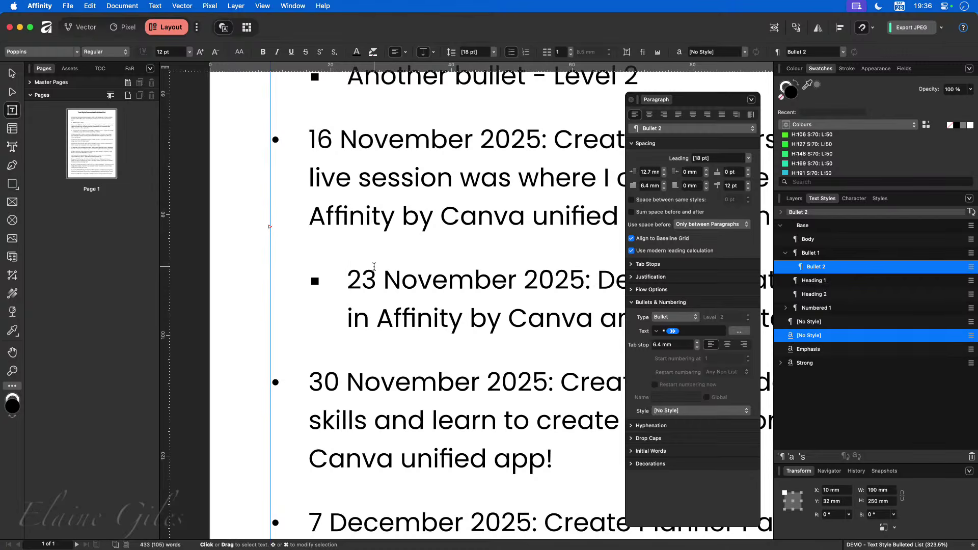
click(155, 6)
mouse_move(188, 90)
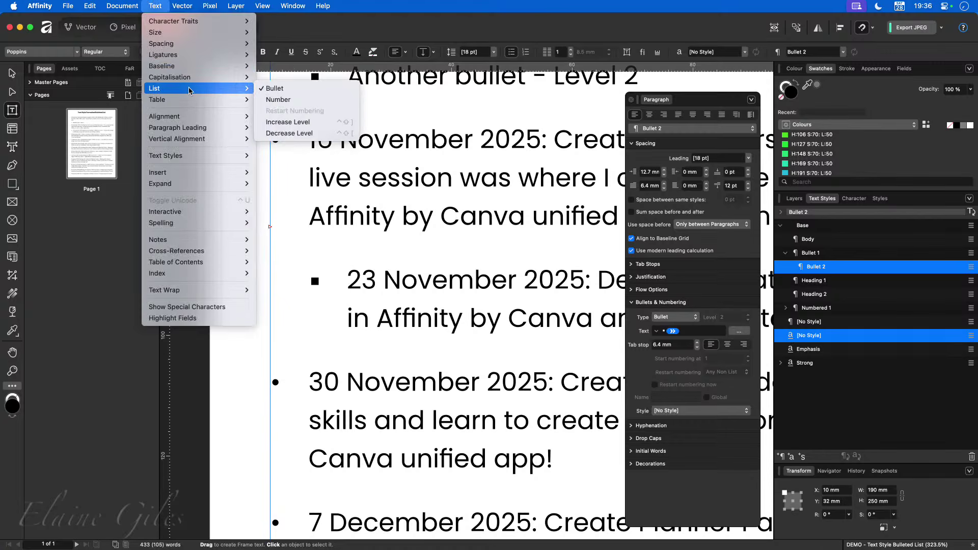
click(304, 123)
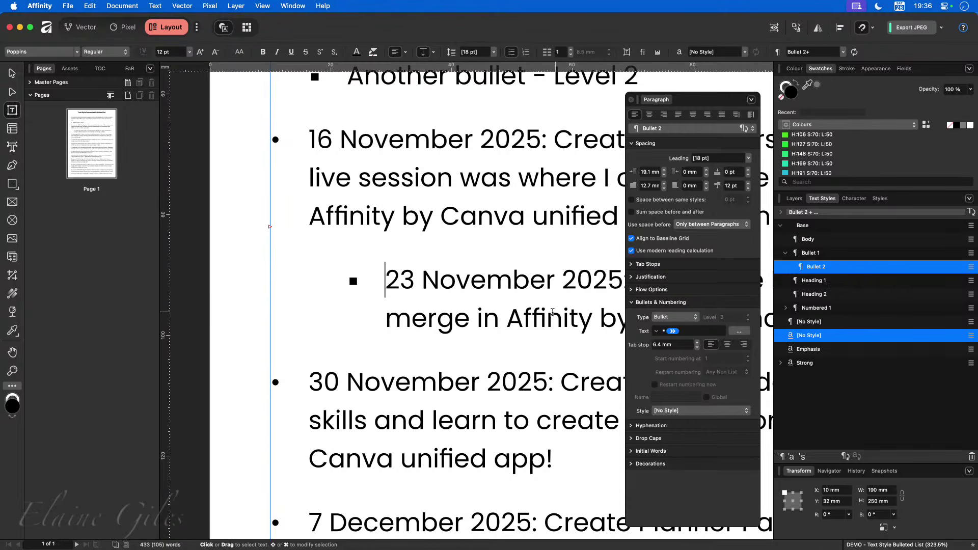
Close the "DEMO - Text Style Bulleted List" document without saving its changes
click(428, 297)
key(super+w)
click(489, 224)
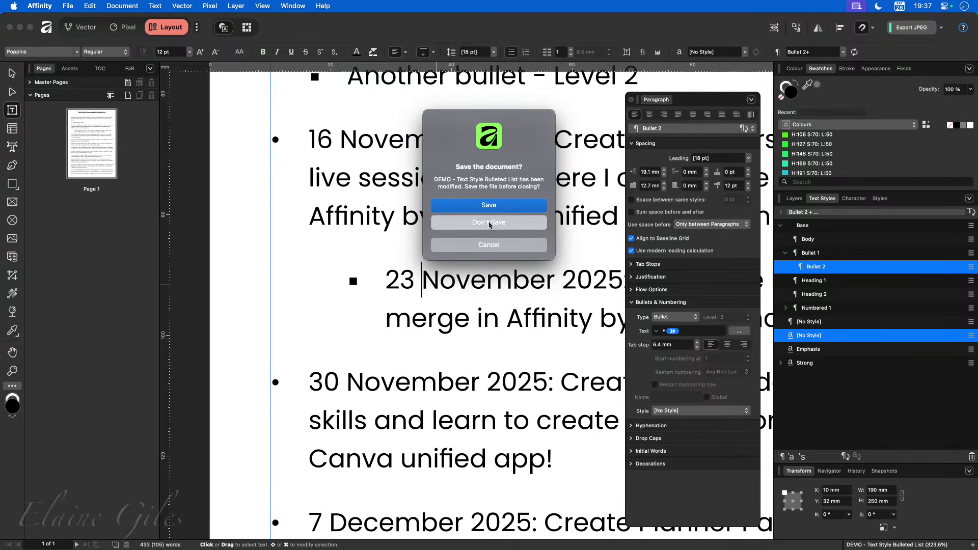
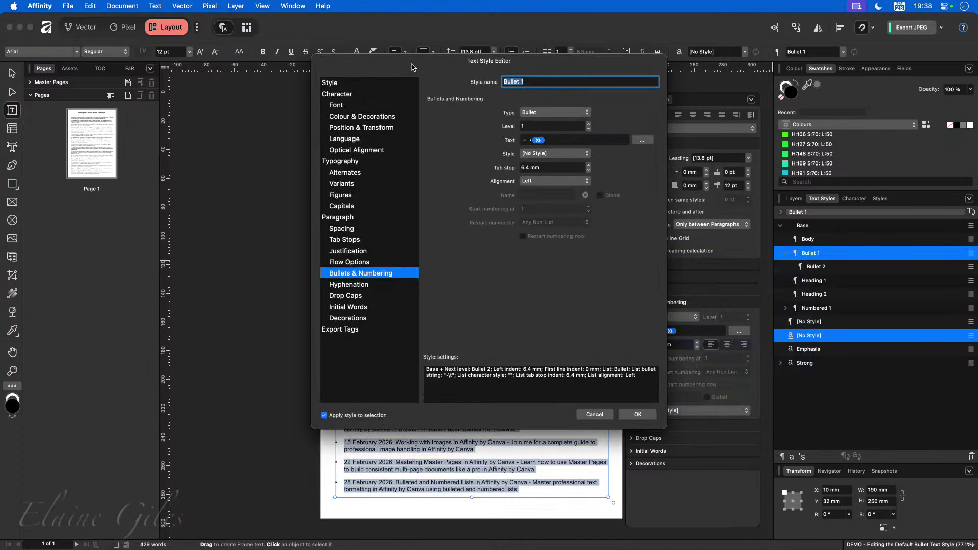
Move the Text Style Editor off the text, review the list types for the Bullet 1 style, and keep Bullet
drag(411, 62, 528, 131)
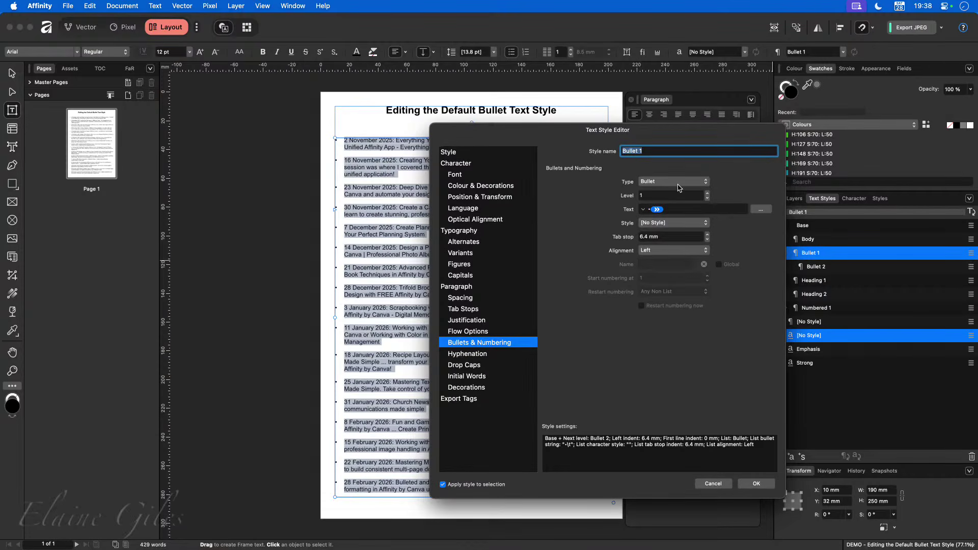
click(678, 182)
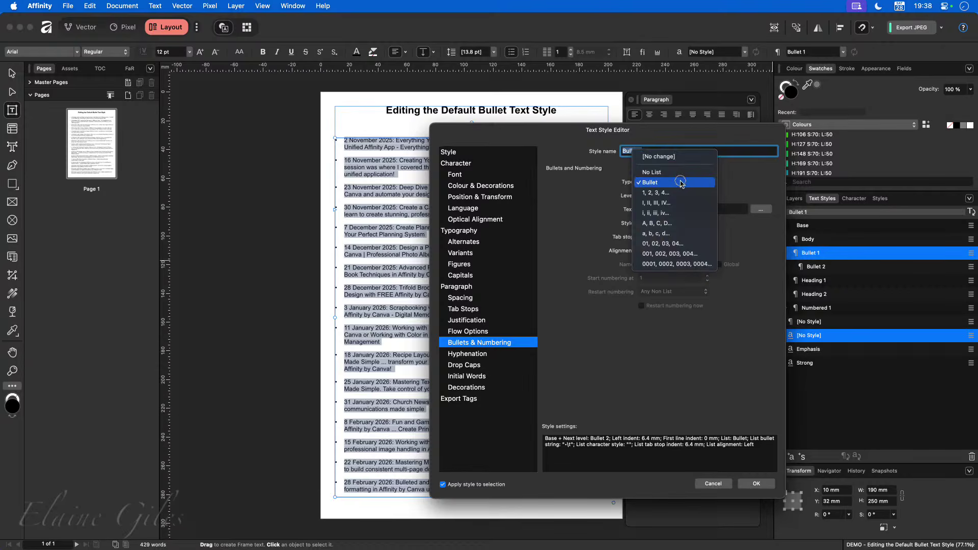
click(686, 182)
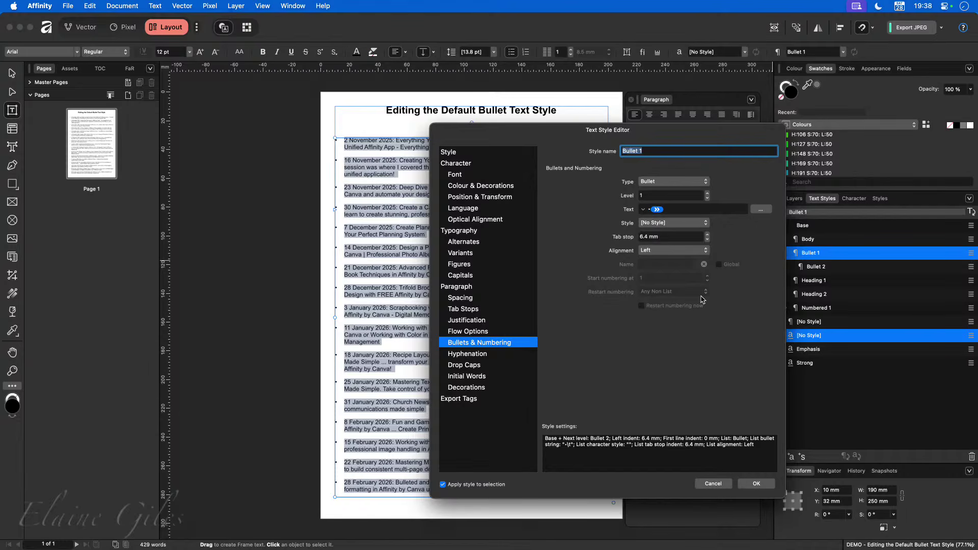
Replace the Bullet 1 style's bullet character with the small black square glyph and accept the style edit
click(677, 209)
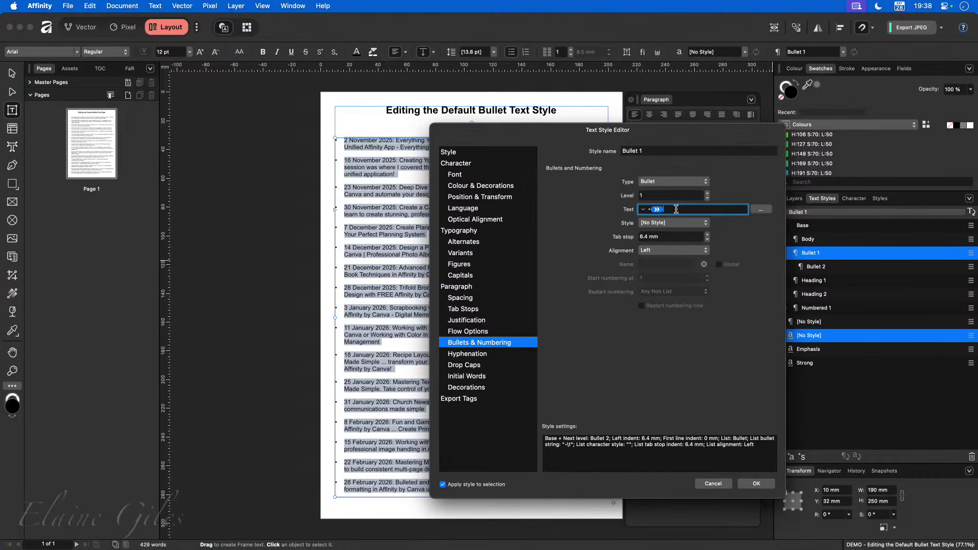
click(650, 209)
key(BackSpace)
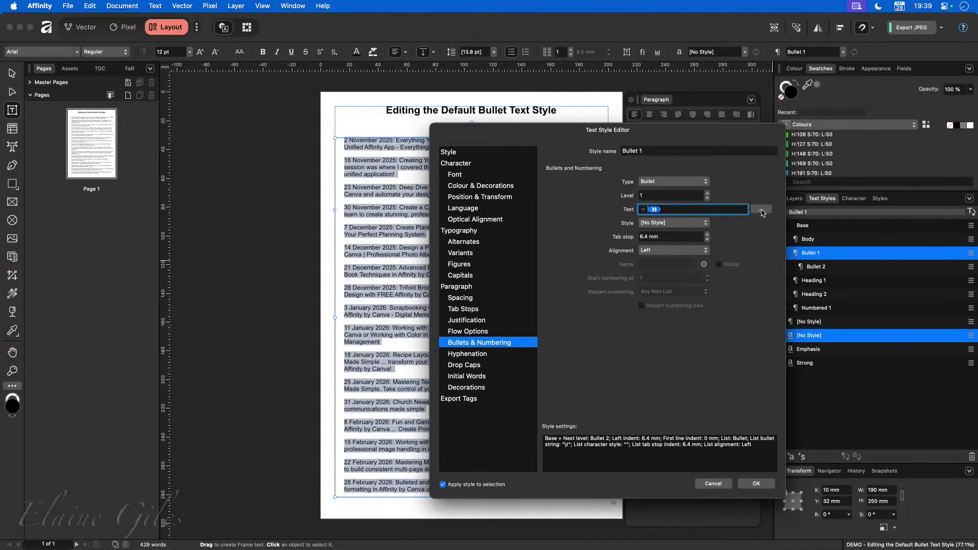
click(766, 210)
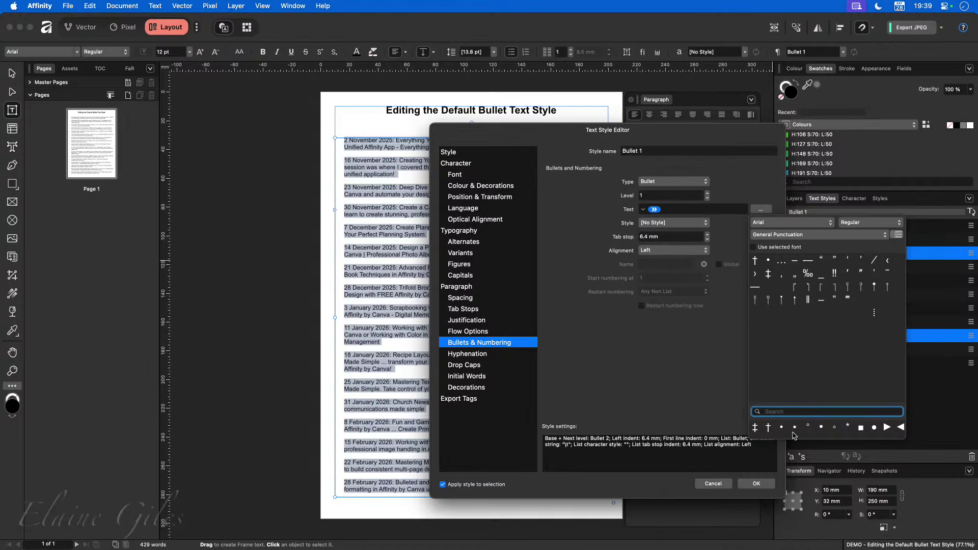
click(795, 429)
click(795, 429)
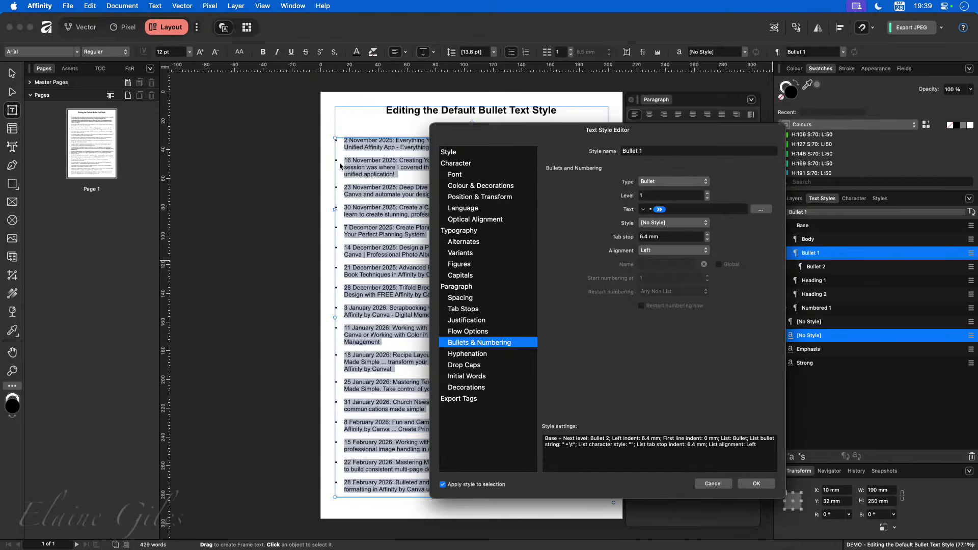
click(762, 484)
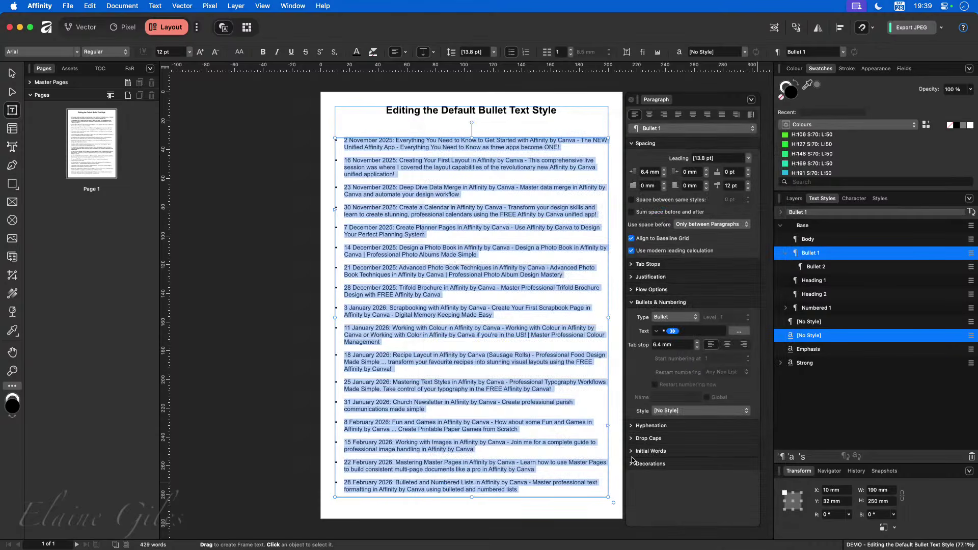
Dock the floating Paragraph panel alongside Text Styles, placing it directly after Text Styles, and return to the text style list
scroll(403, 135, up, 3)
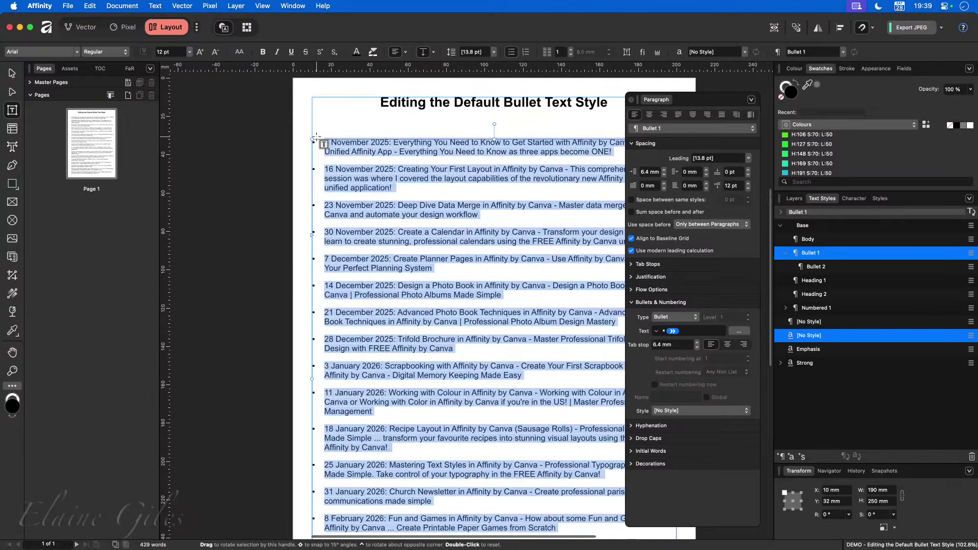
scroll(316, 137, up, 10)
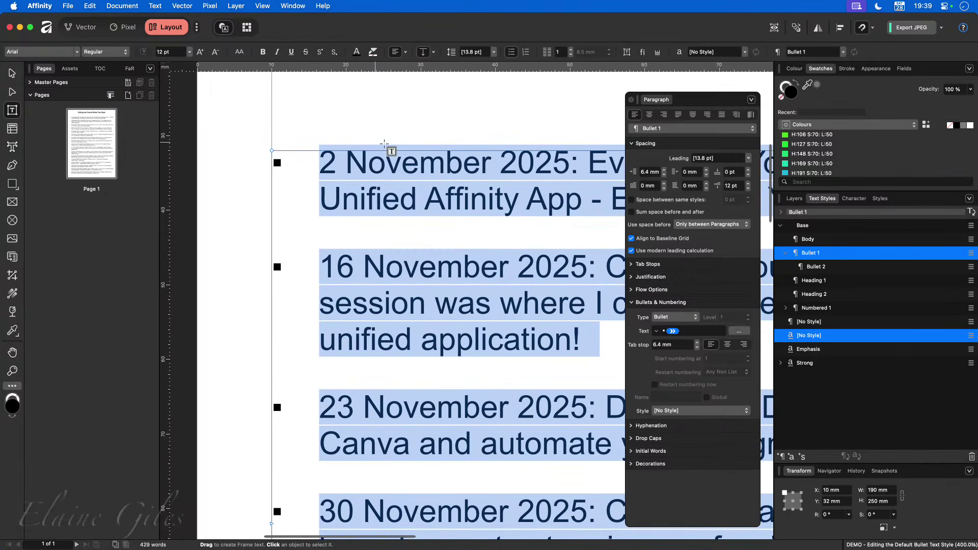
scroll(384, 144, right, 5)
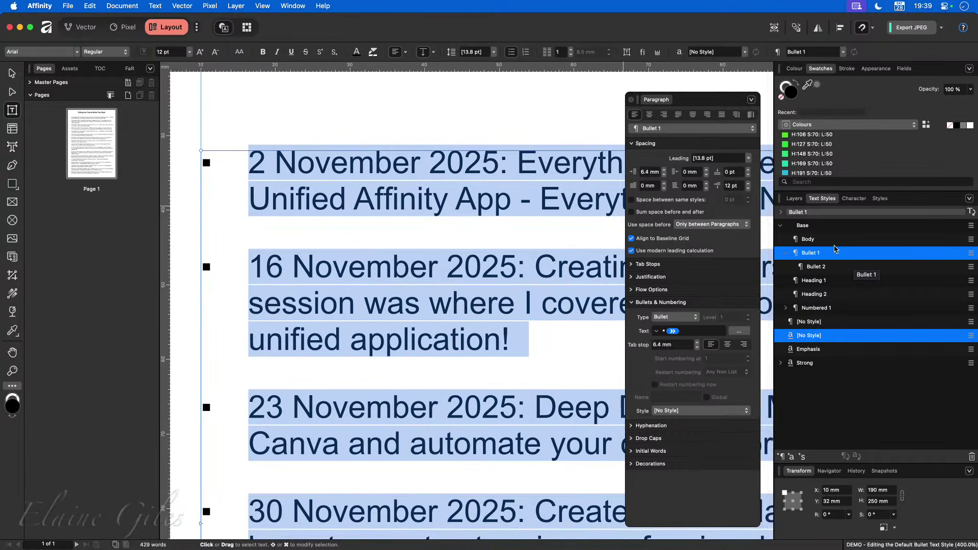
drag(652, 103, 816, 208)
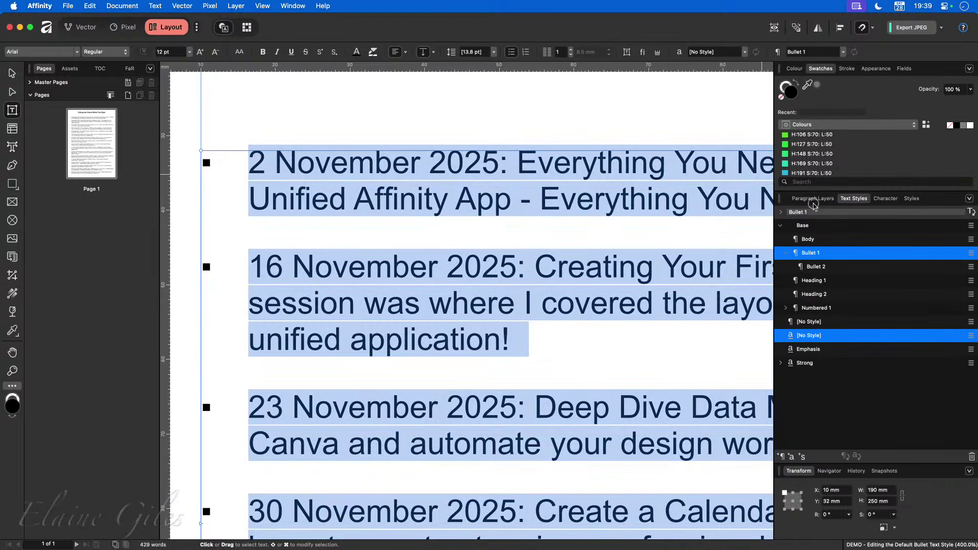
click(854, 199)
click(822, 198)
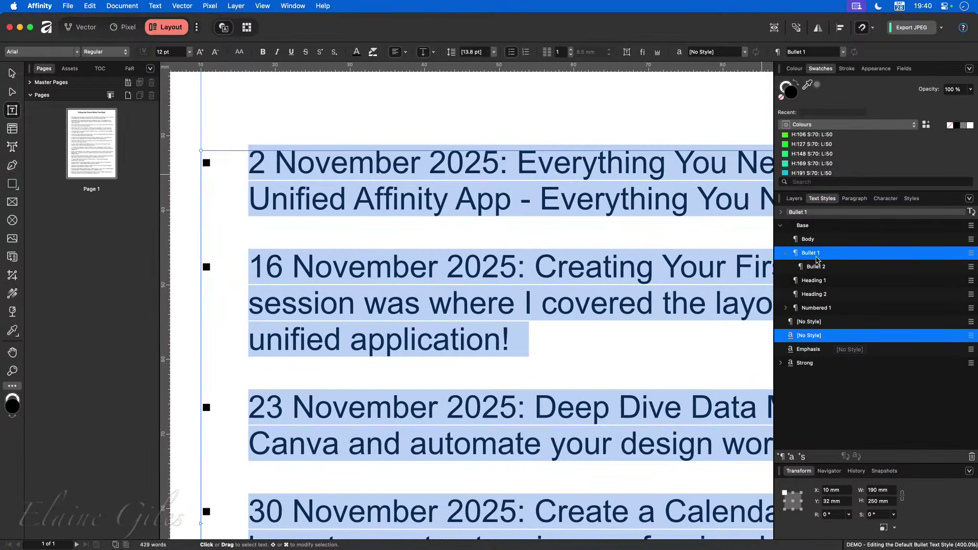
Edit the Bullet 1 style again and replace its bullet character with the black right-pointing triangle glyph
right_click(816, 259)
click(637, 344)
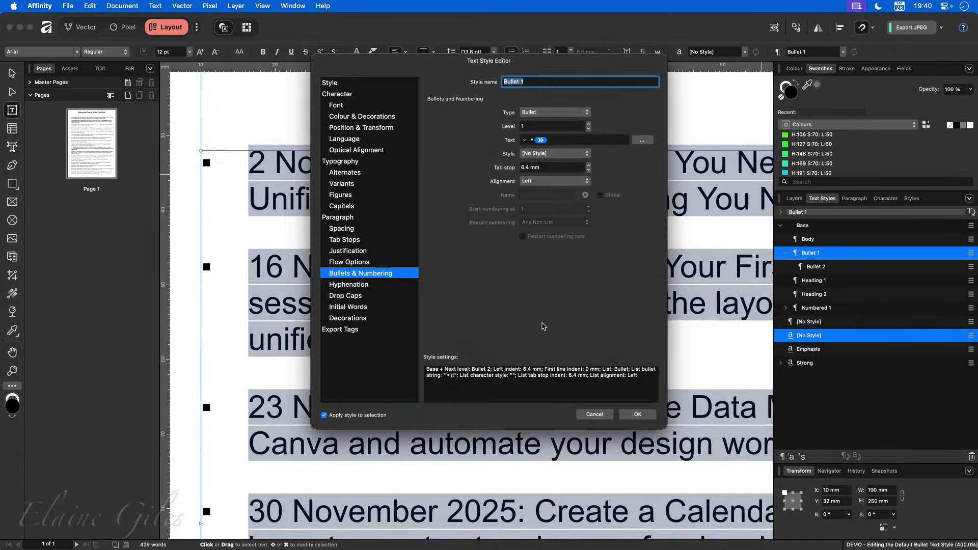
click(554, 141)
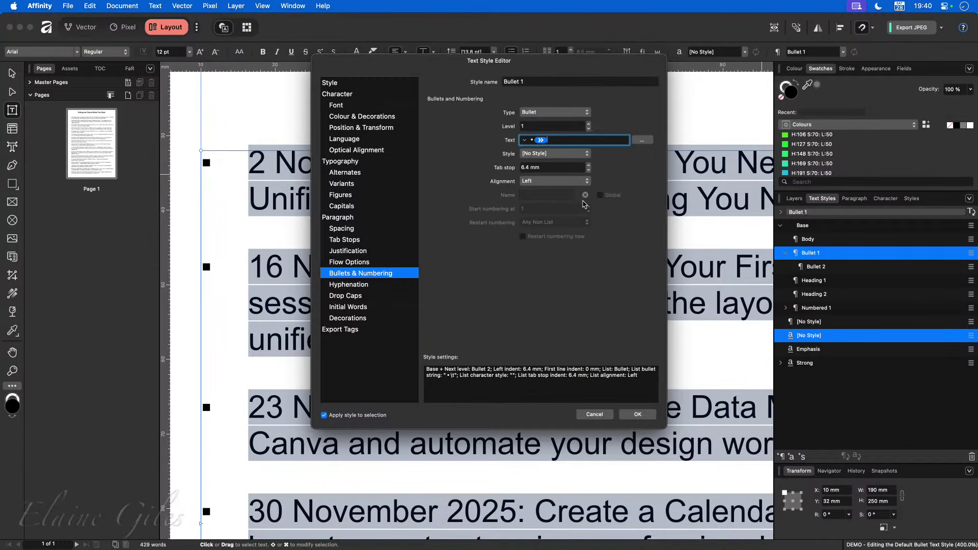
key(BackSpace)
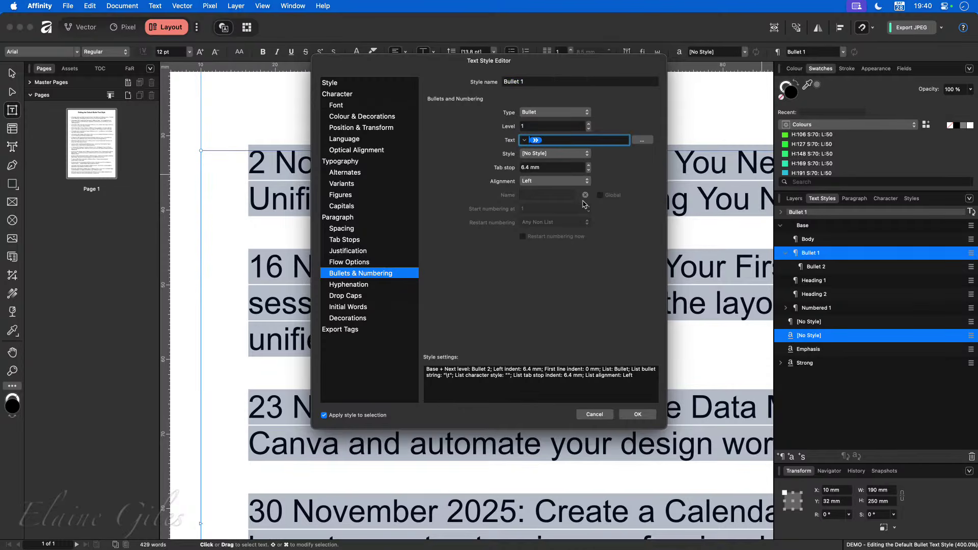
click(642, 140)
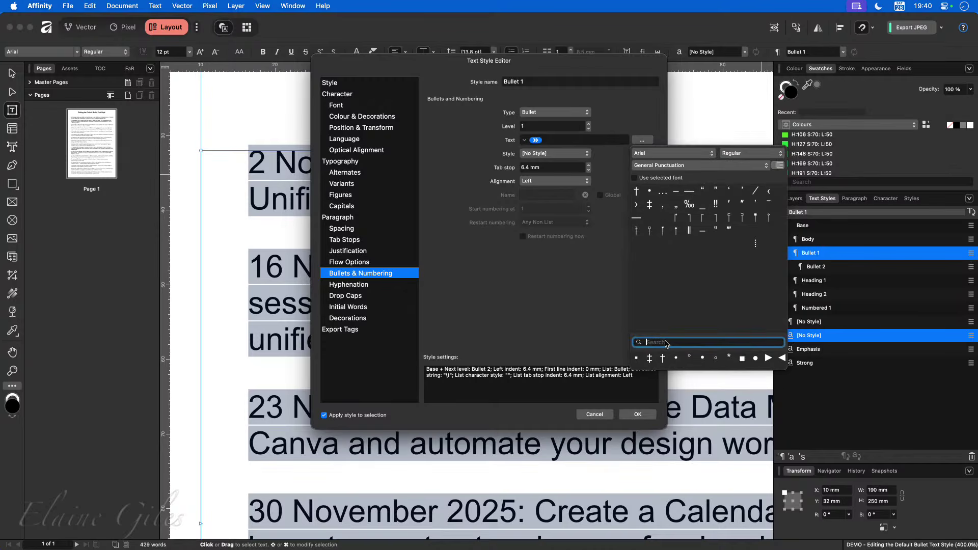
click(768, 358)
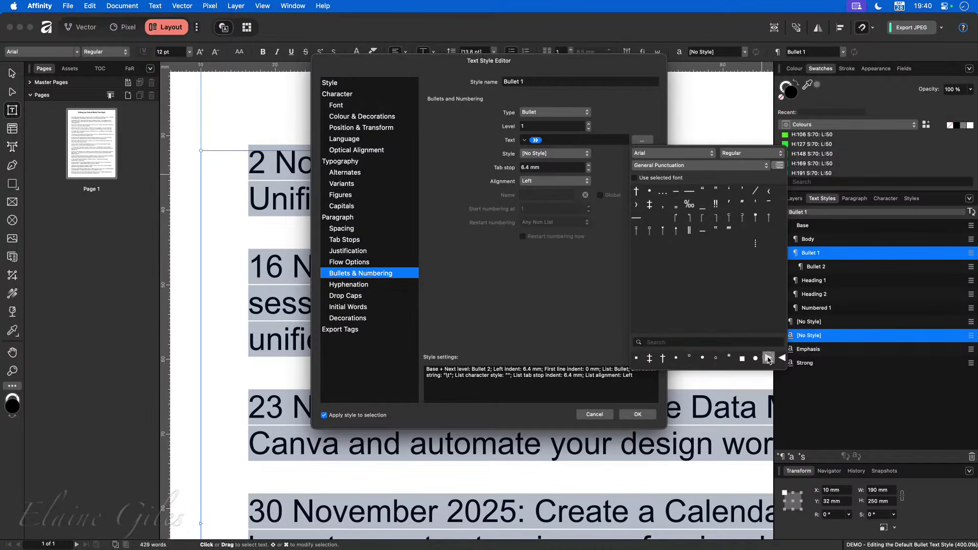
click(768, 358)
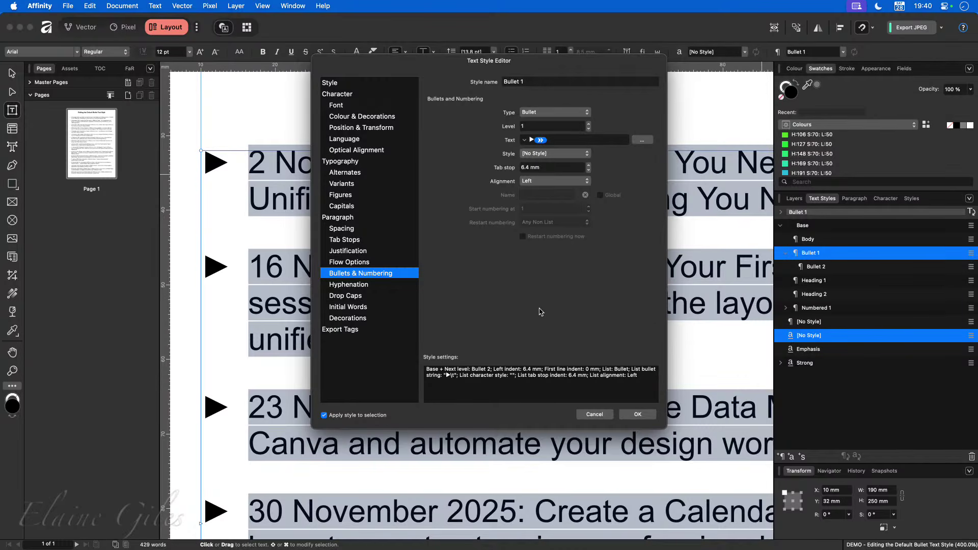
Clear the Bullet 1 style's bullet character and browse replacement glyphs in the Quick-Bold and Poppins fonts
click(565, 140)
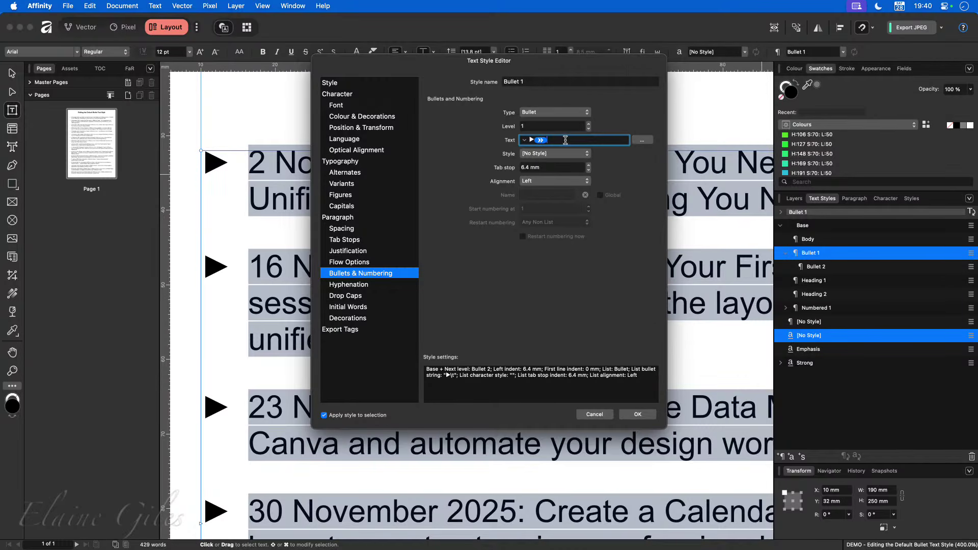
key(BackSpace)
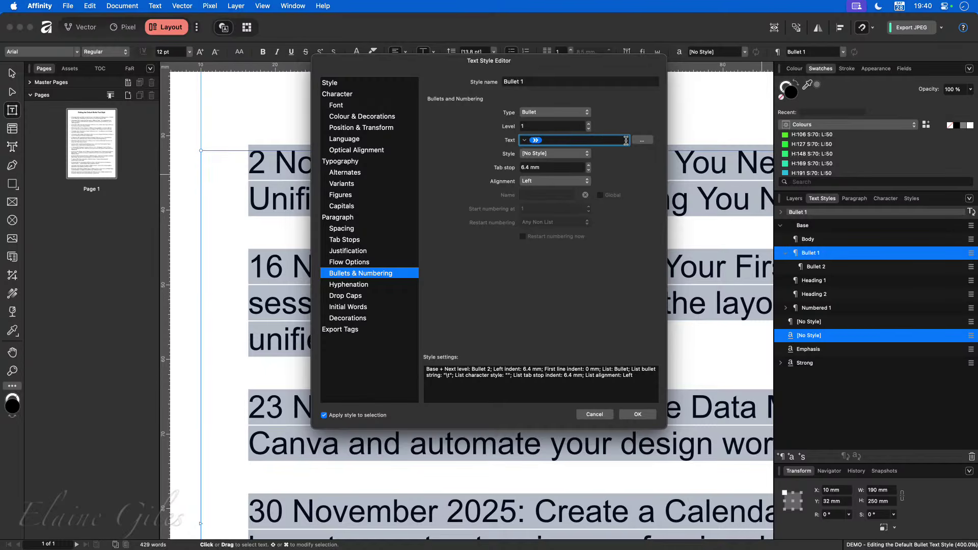
click(642, 140)
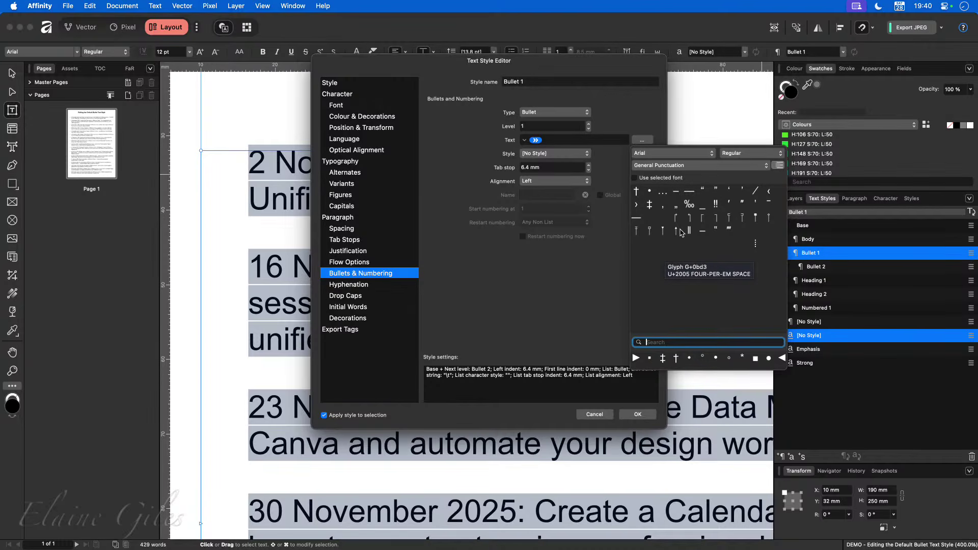
click(709, 153)
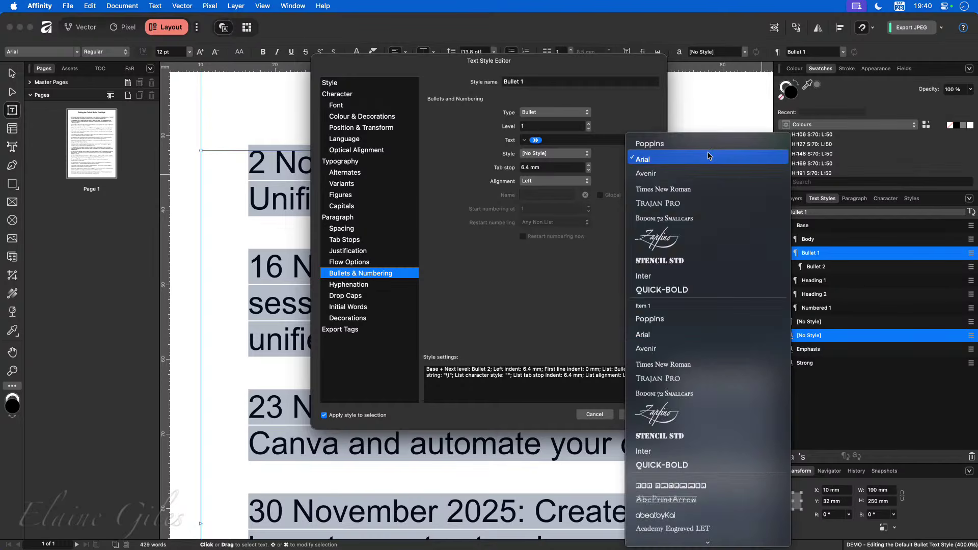
click(678, 292)
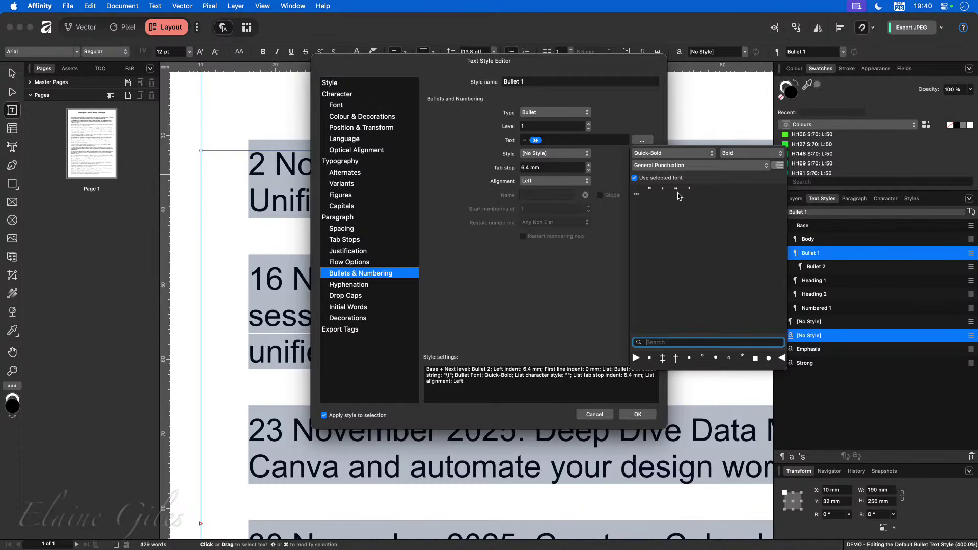
click(675, 153)
click(678, 180)
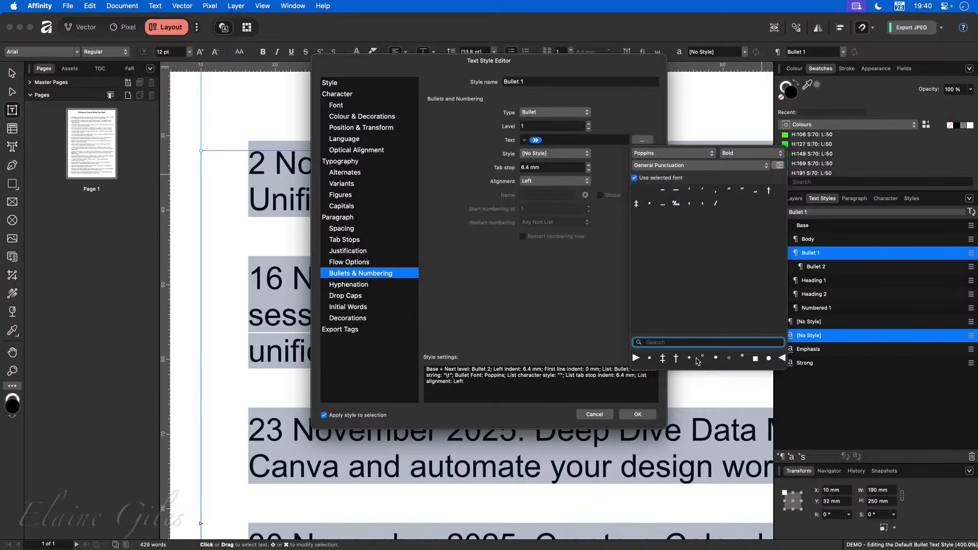
Insert the double right-pointing angle quotation mark (») from the recently used glyphs as the Bullet 1 bullet character
scroll(693, 359, right, 5)
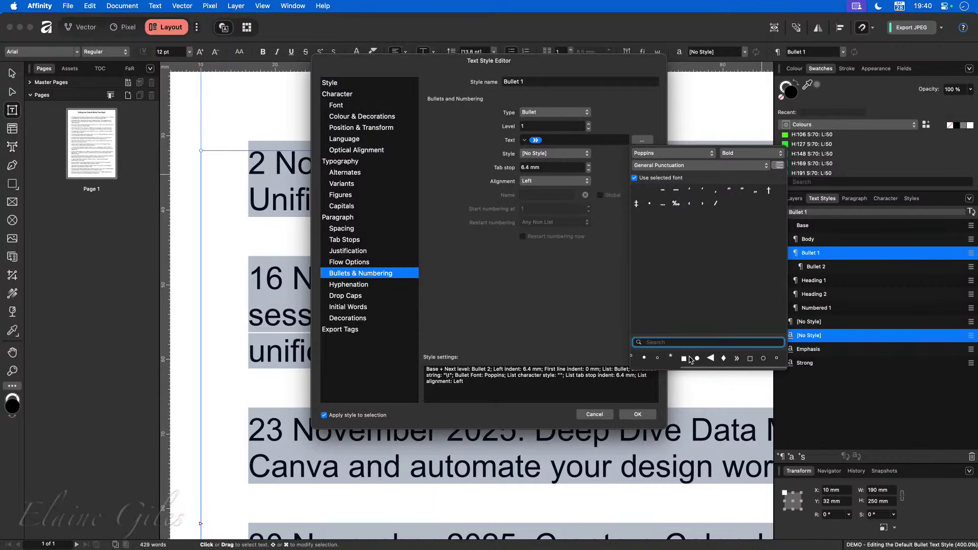
click(742, 359)
double_click(739, 358)
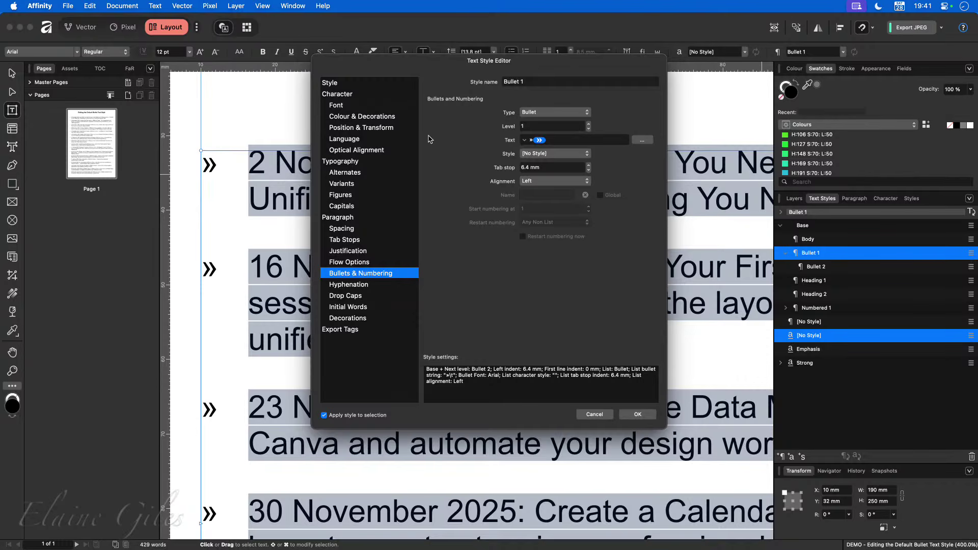
Move the Text Style Editor away from the bullets and set the Bullet 1 style's left indent to 10 mm
drag(429, 65, 518, 92)
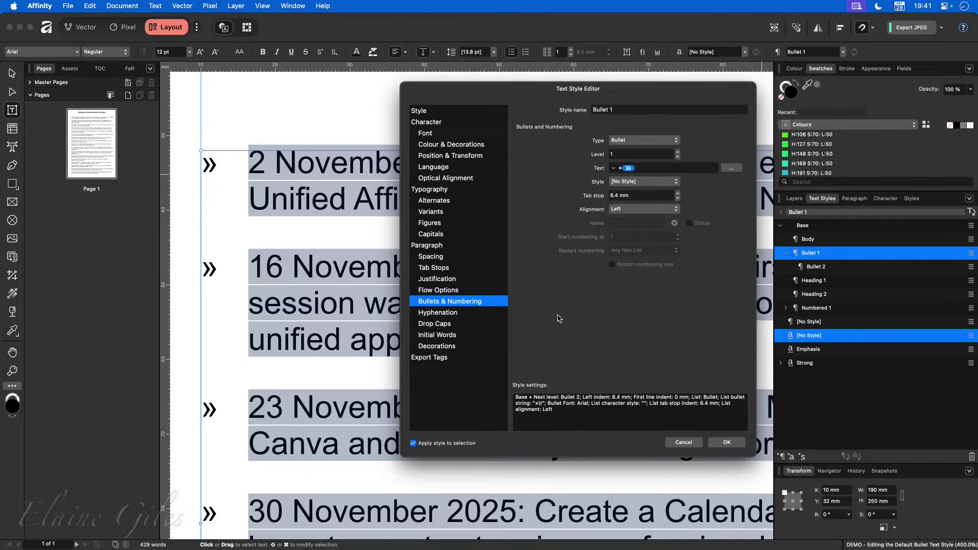
click(472, 262)
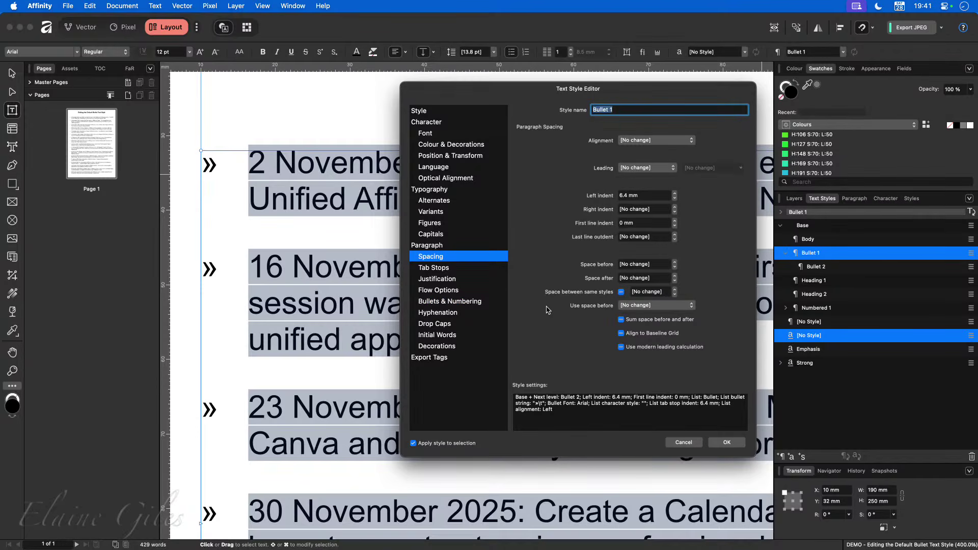
click(648, 196)
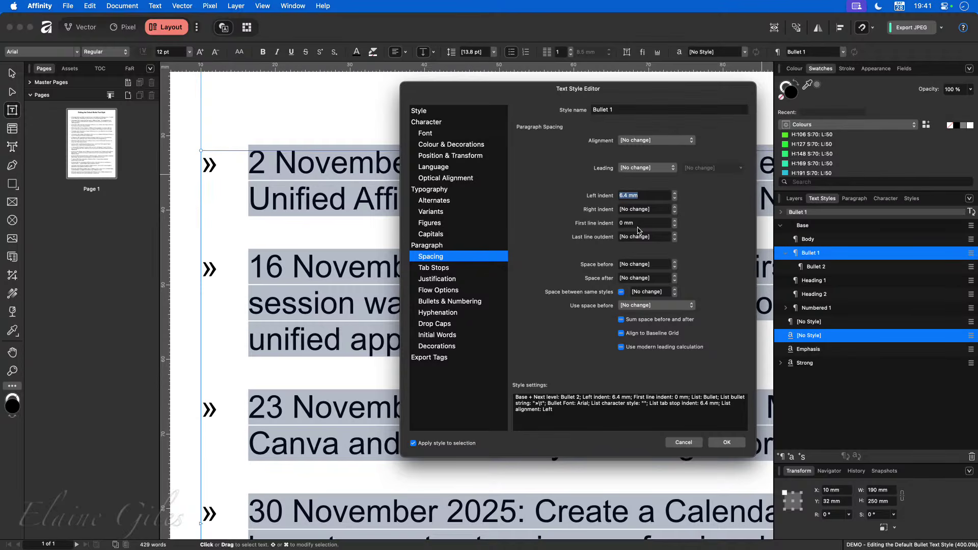
text(10)
key(Tab)
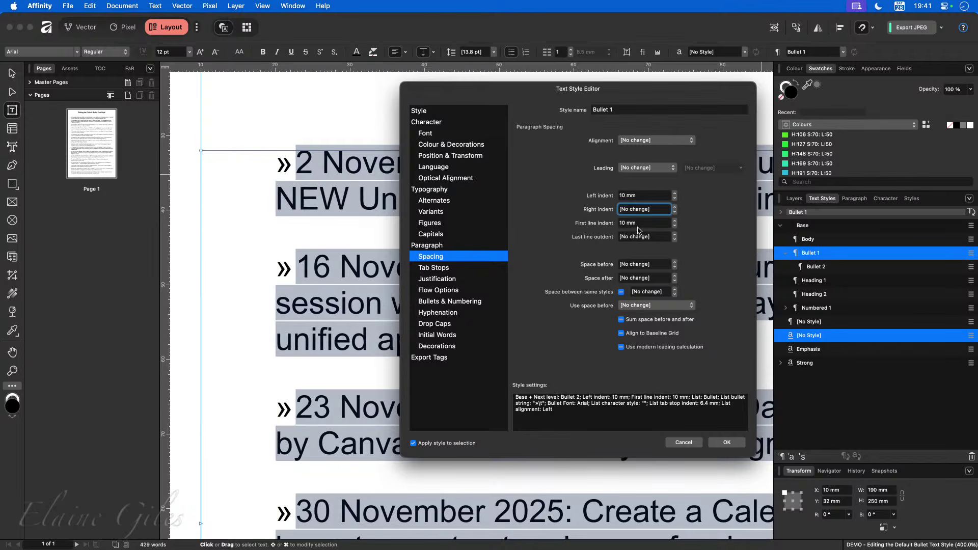
Set the Bullet 1 style's first line indent to 0 mm and accept the style edit
click(632, 226)
text(0)
key(Tab)
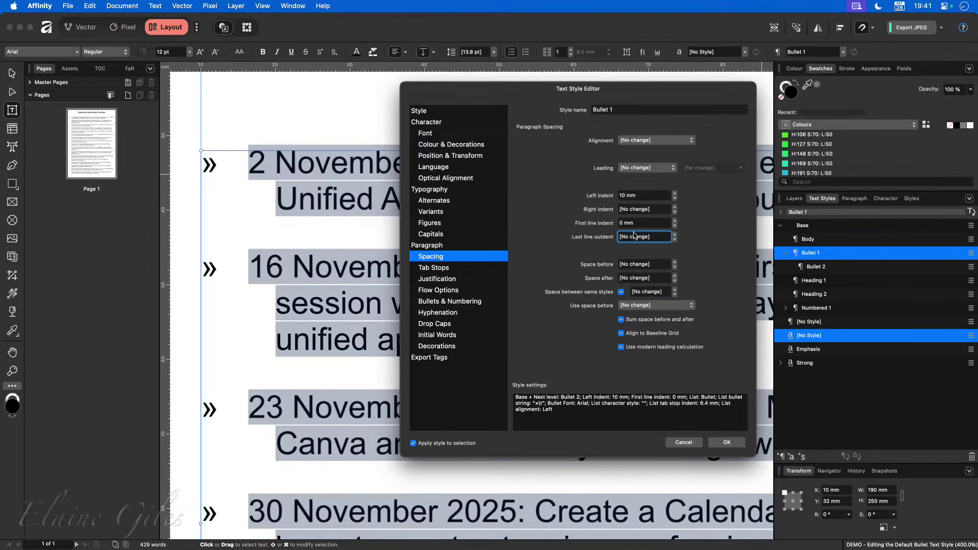
click(644, 196)
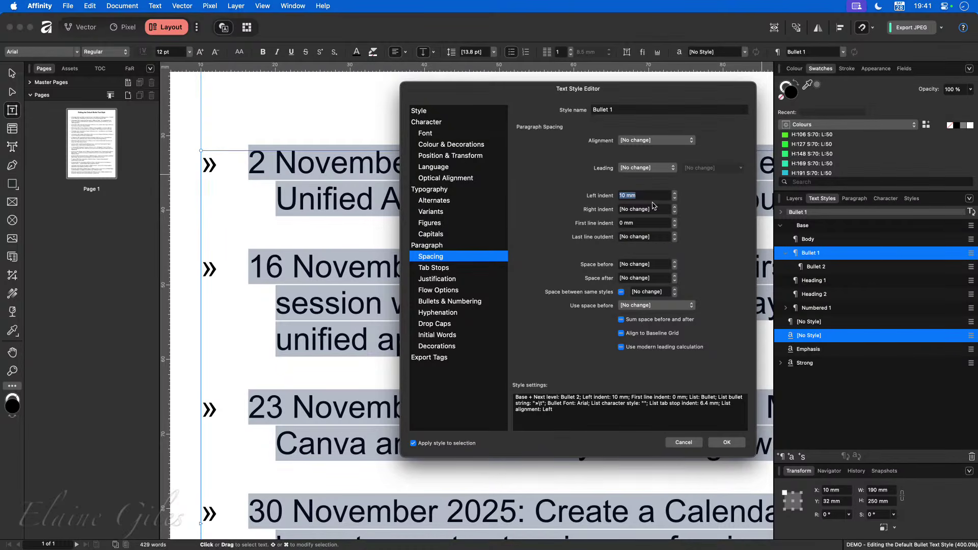
click(728, 442)
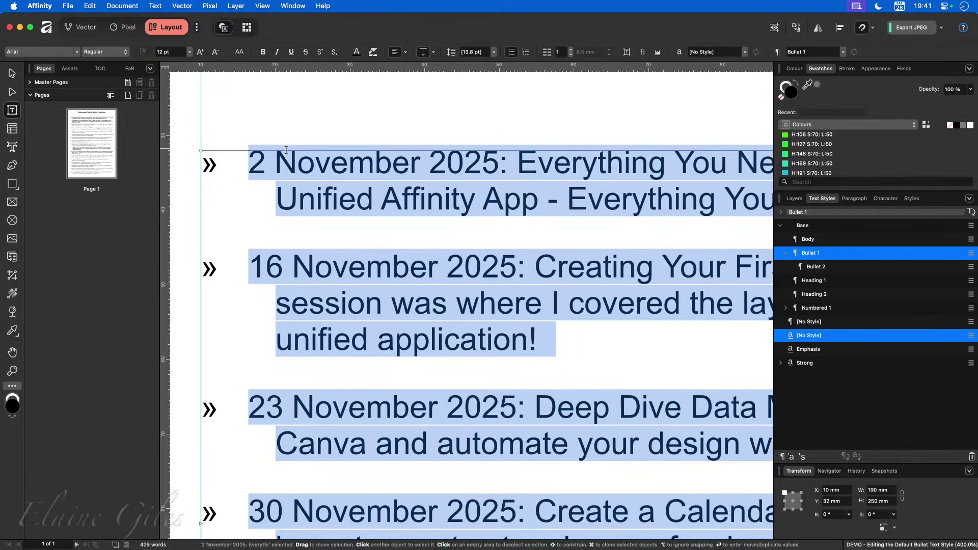
Using the text ruler, align the left indent of all bulleted paragraphs with their first-line text and update the Bullet 1 style to match
click(297, 163)
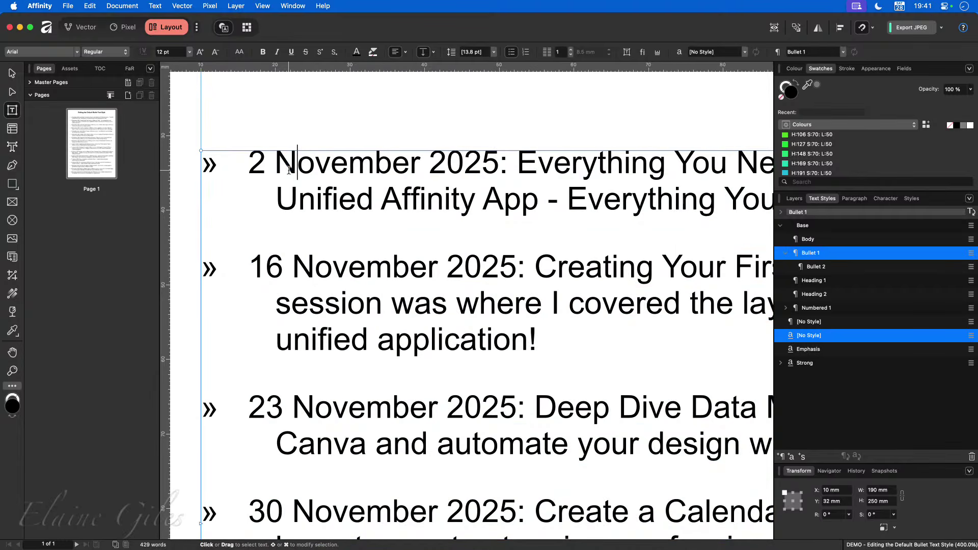
click(657, 51)
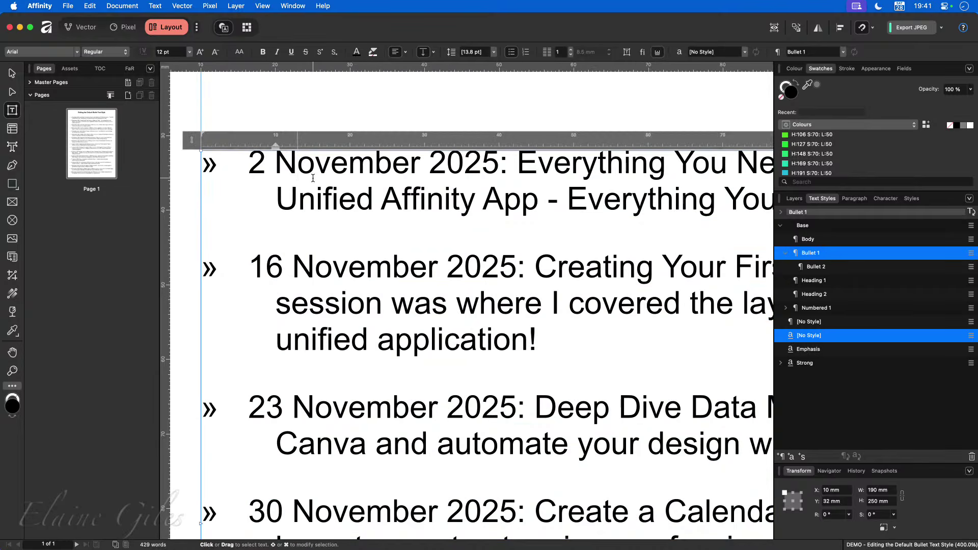
key(super+a)
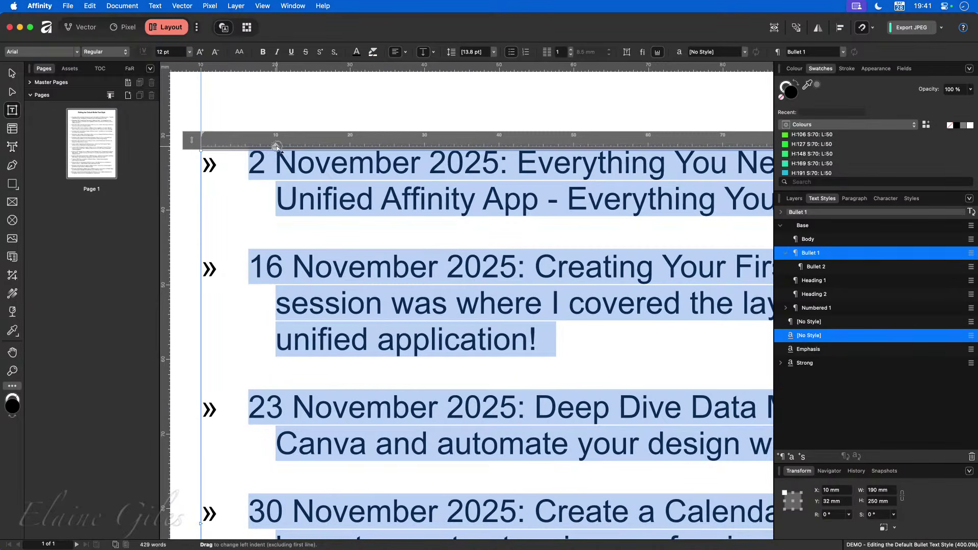
drag(278, 148, 249, 150)
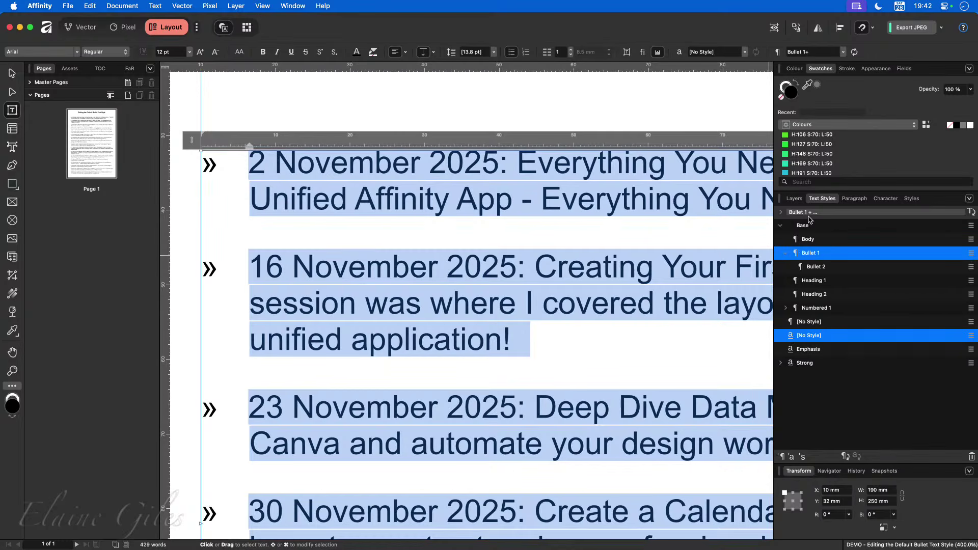
right_click(822, 257)
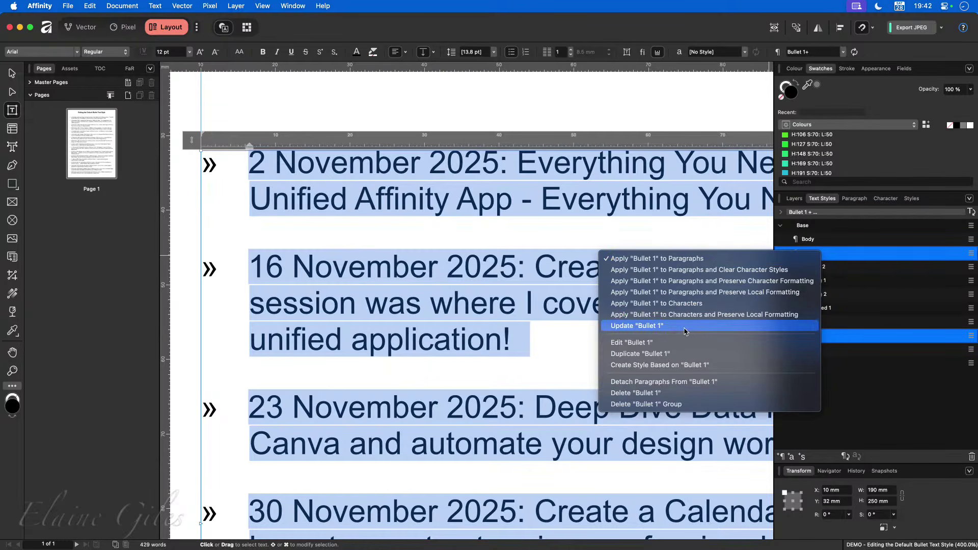
click(762, 346)
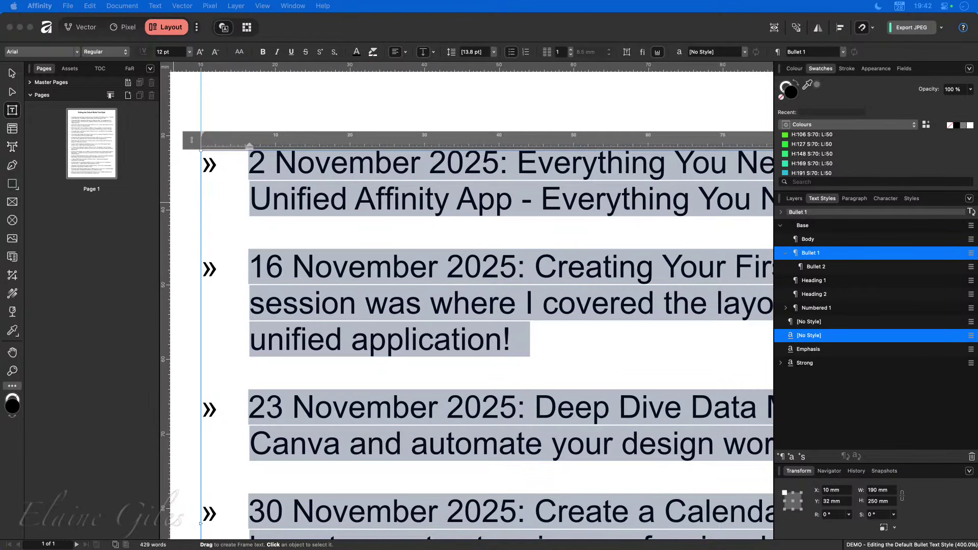
Close the "DEMO - Editing the Default Bullet Text Style" document without saving it
click(347, 248)
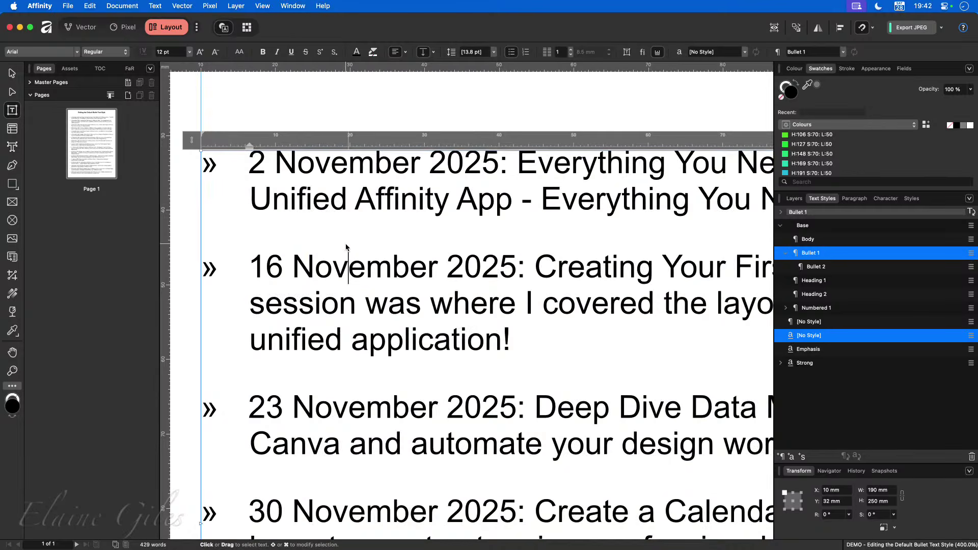
key(super+w)
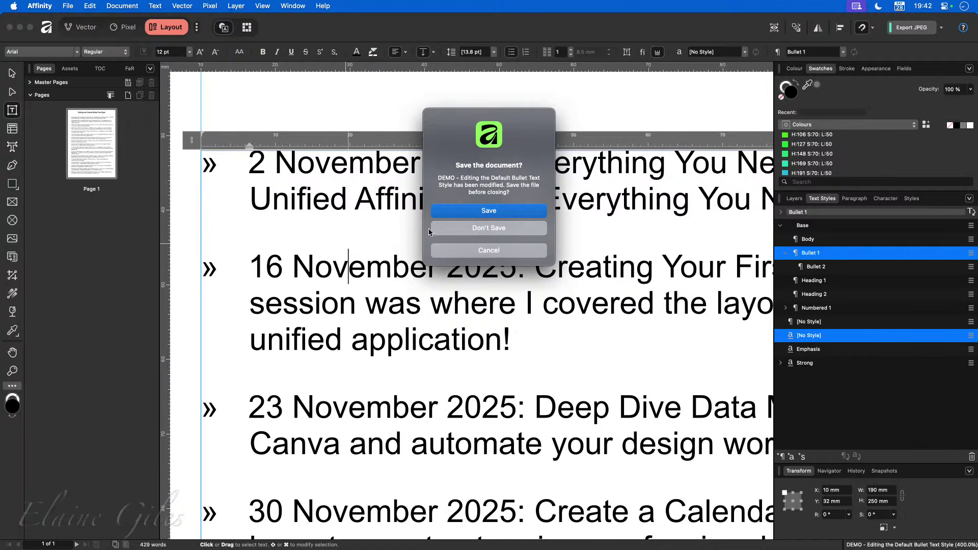
click(432, 229)
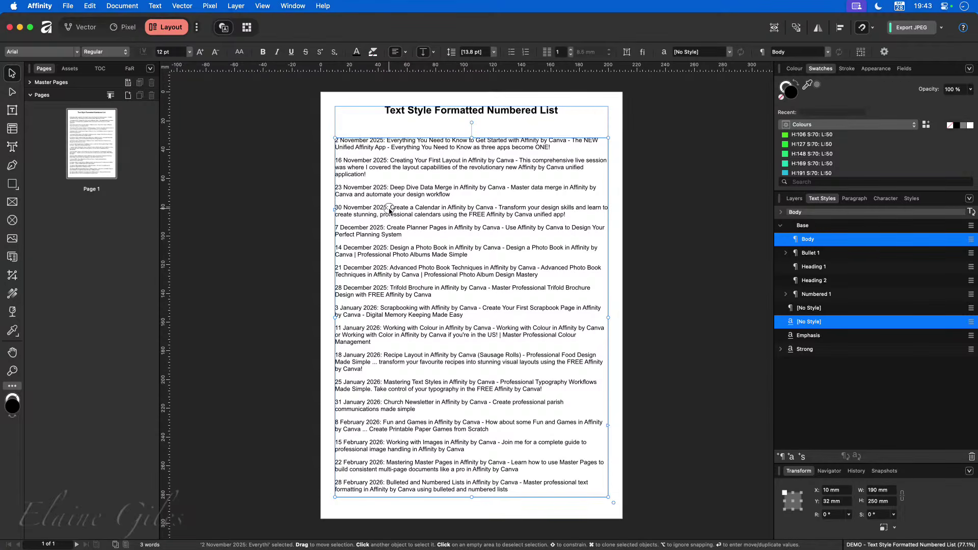
Apply the Numbered 1 text style to all list paragraphs in the Text Style Formatted Numbered List document and hide the text ruler
double_click(397, 230)
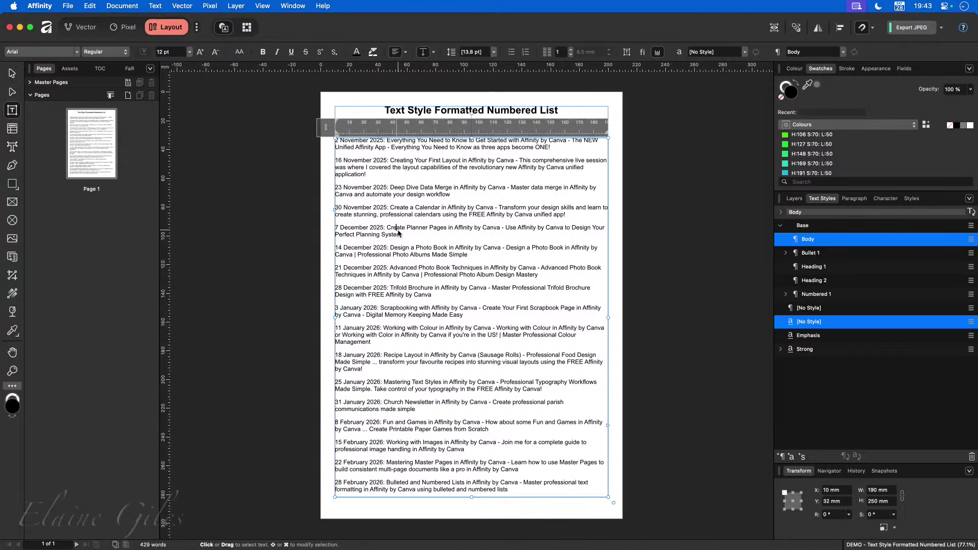
key(super+a)
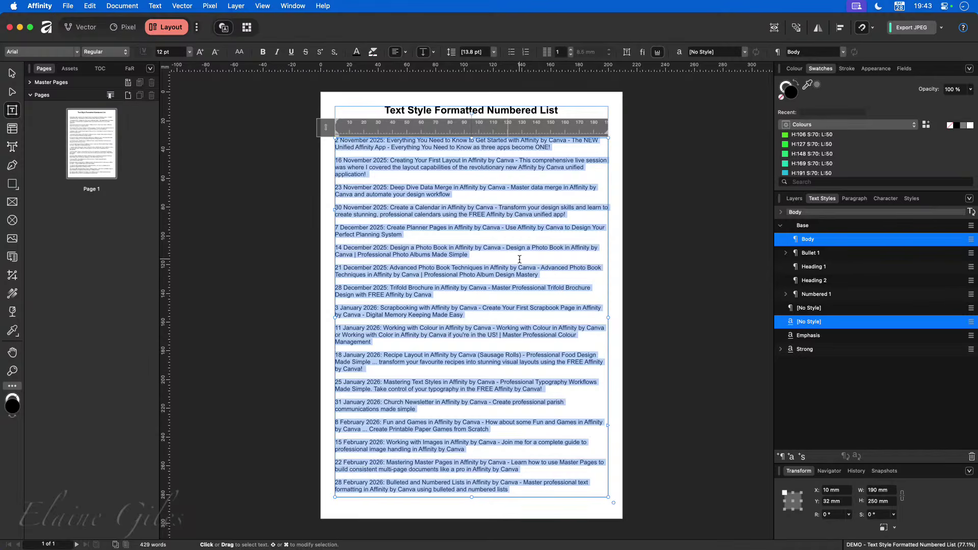
click(861, 200)
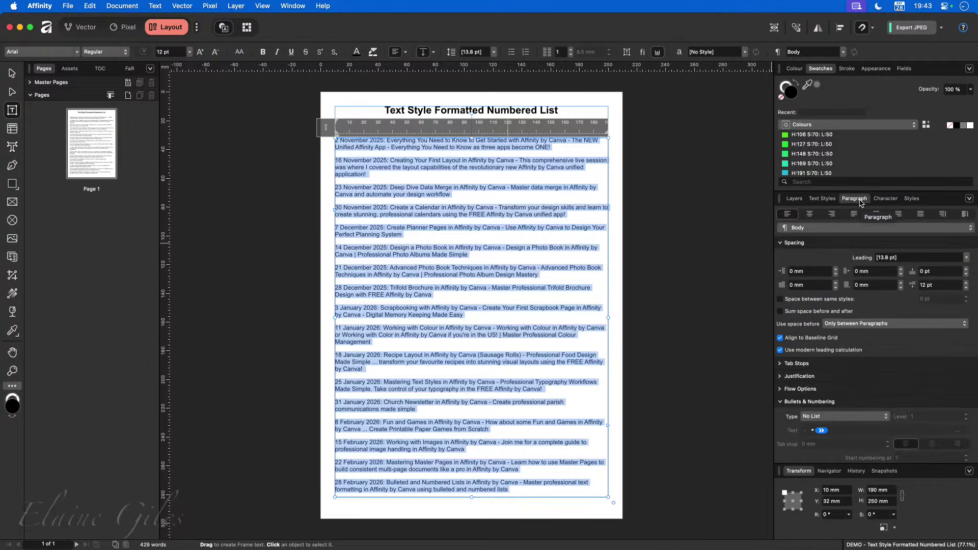
click(828, 199)
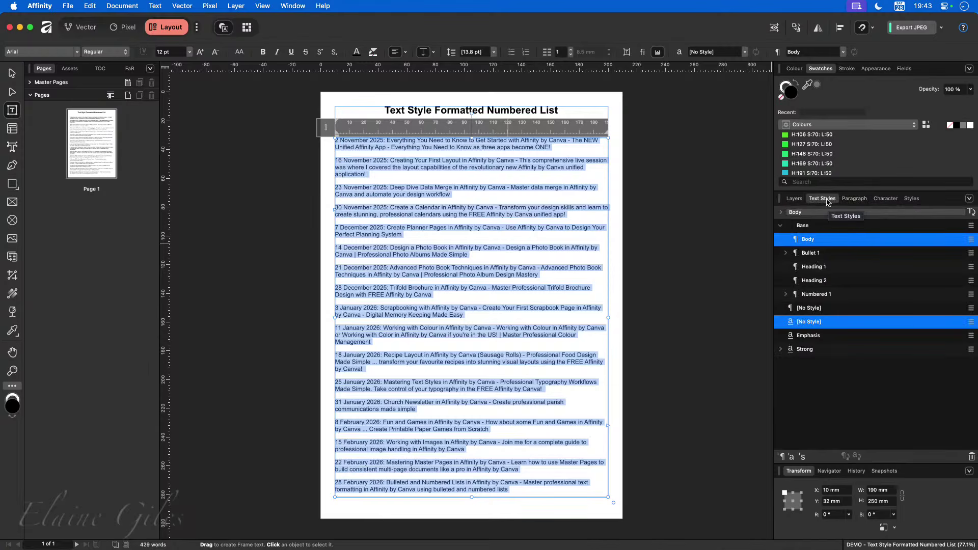
click(809, 295)
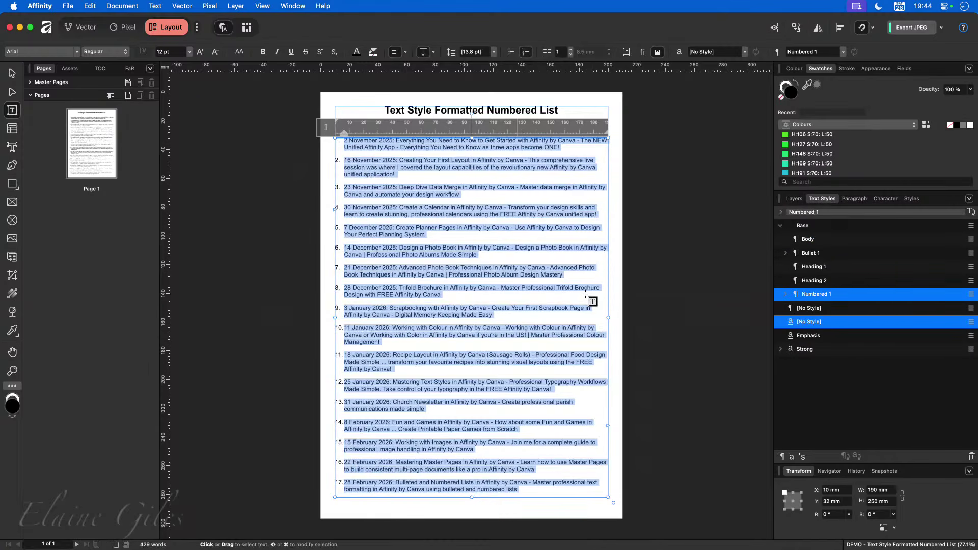
click(657, 52)
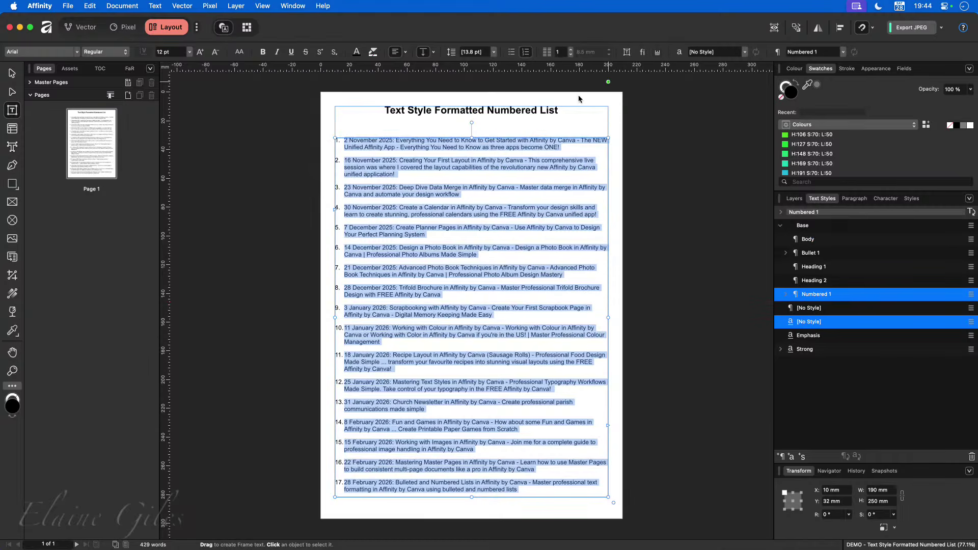
Open the Numbered 1 style's bullets and numbering settings for editing and set the numbering type to 01, 02, 03, 04
scroll(360, 204, up, 6)
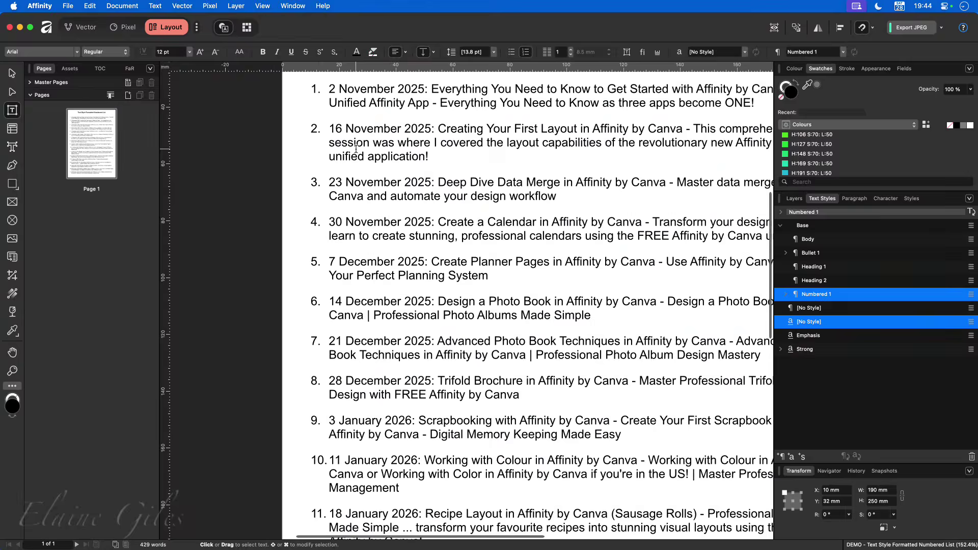
scroll(355, 148, down, 5)
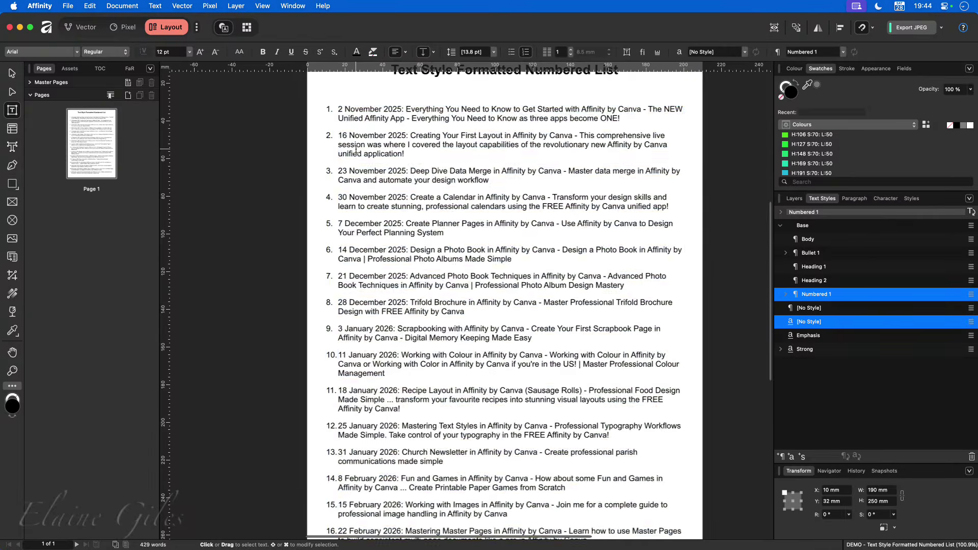
right_click(833, 295)
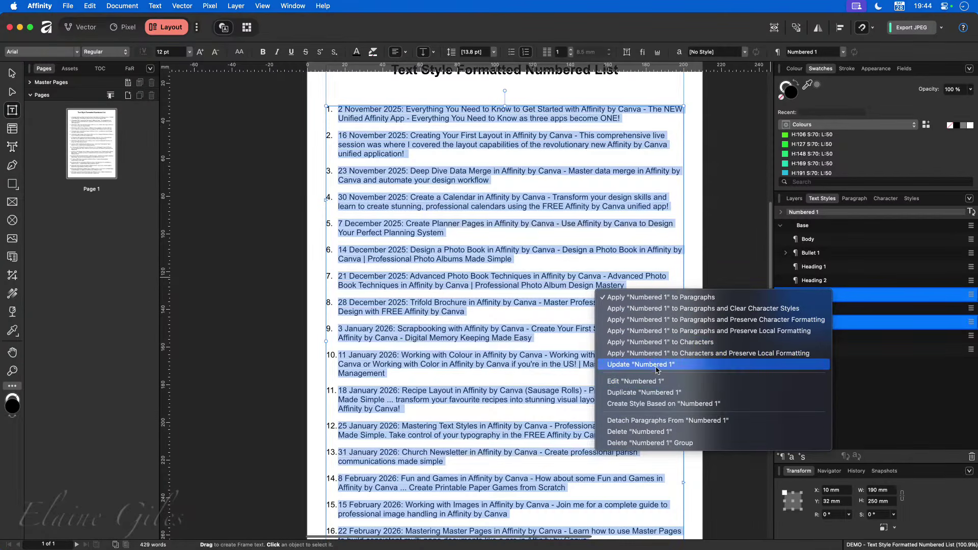
click(644, 380)
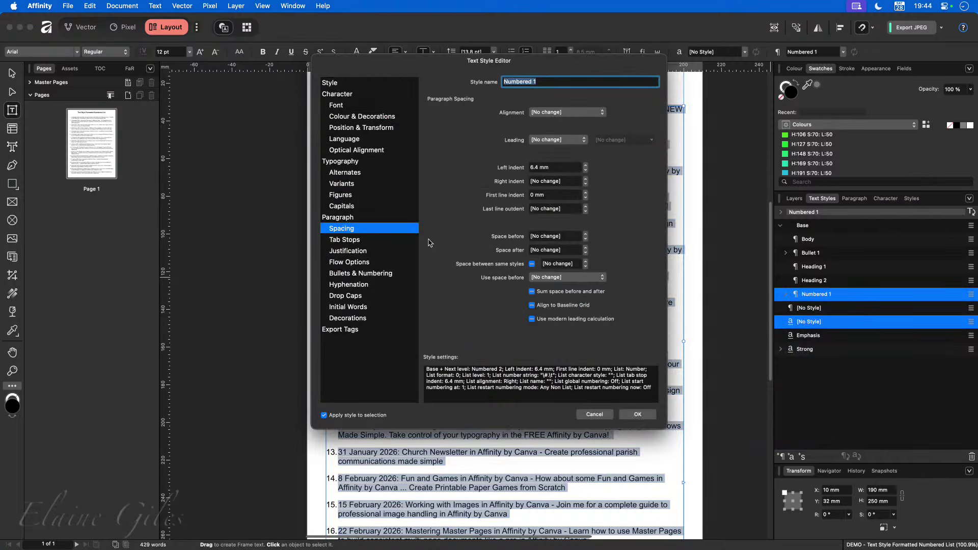
click(366, 274)
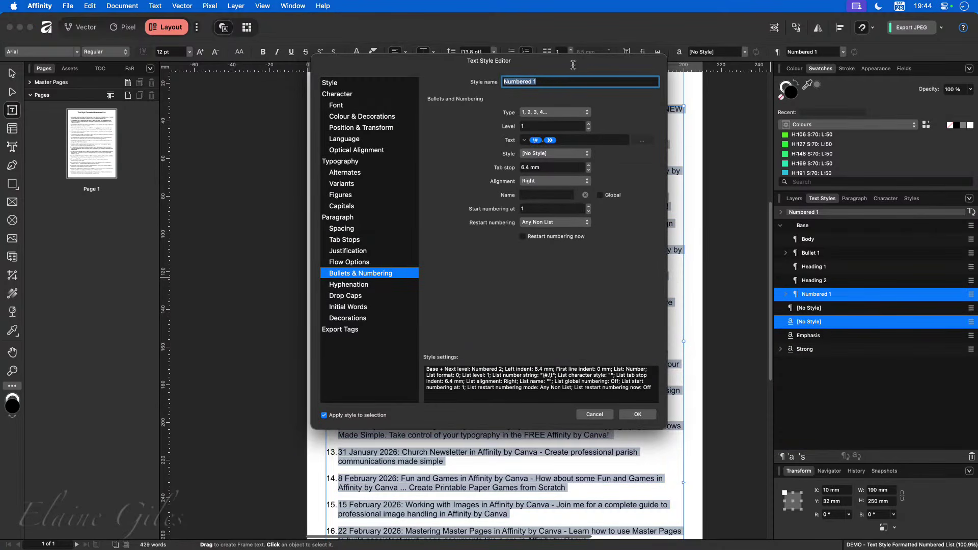
drag(572, 63, 616, 96)
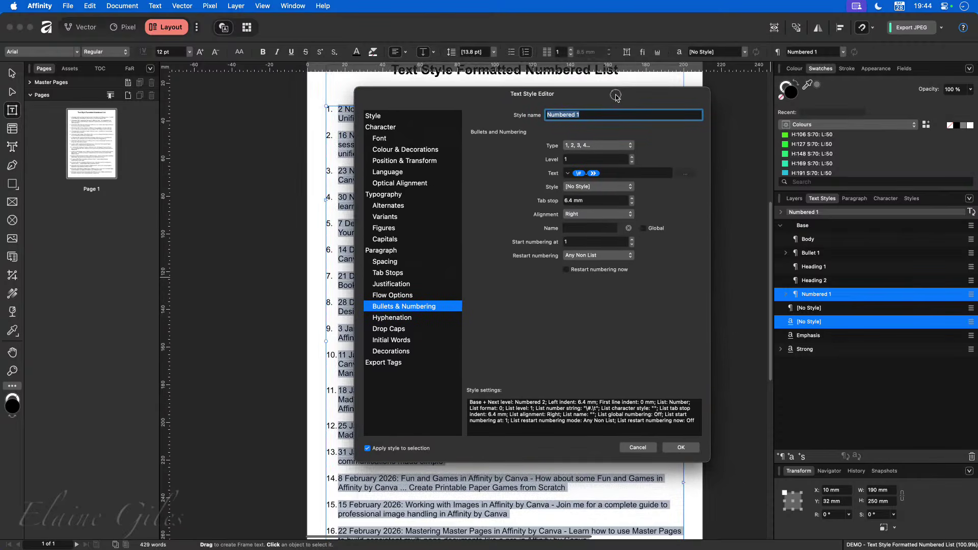
click(615, 148)
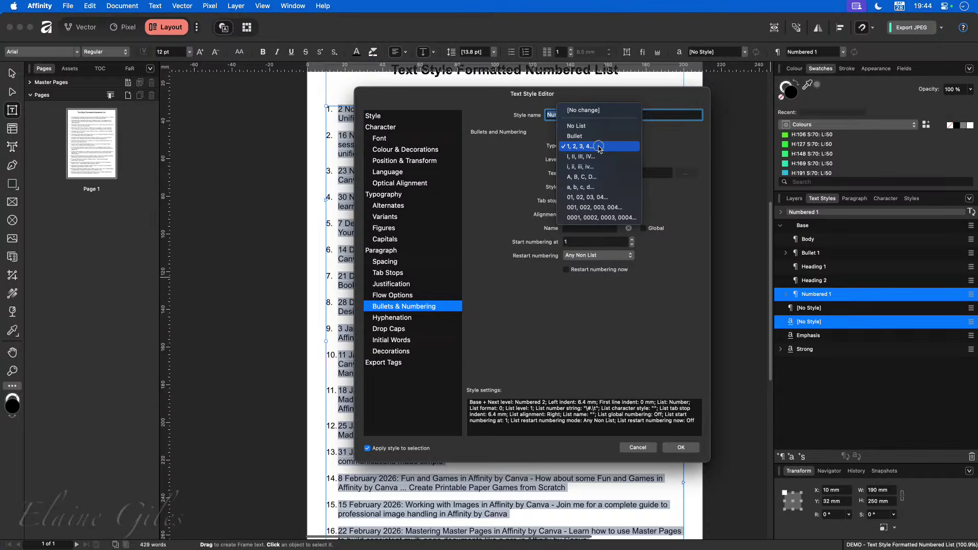
click(608, 198)
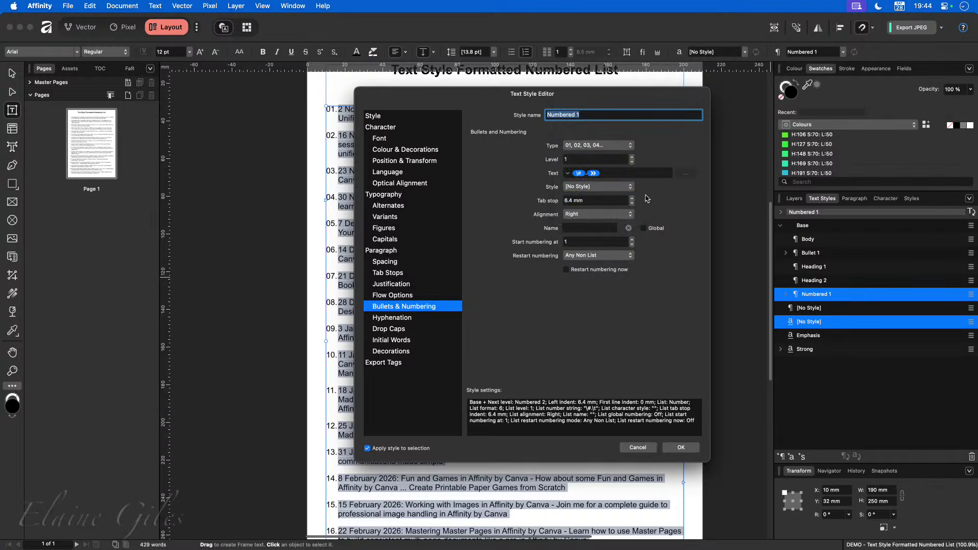
Set the Numbered 1 style's numbering type back to 1, 2, 3, 4
drag(444, 100, 539, 113)
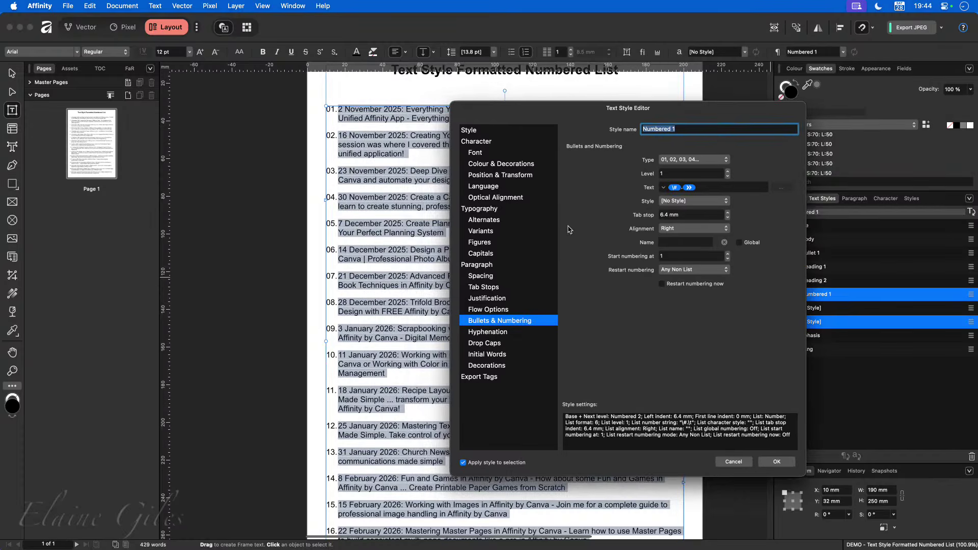
click(687, 160)
click(687, 109)
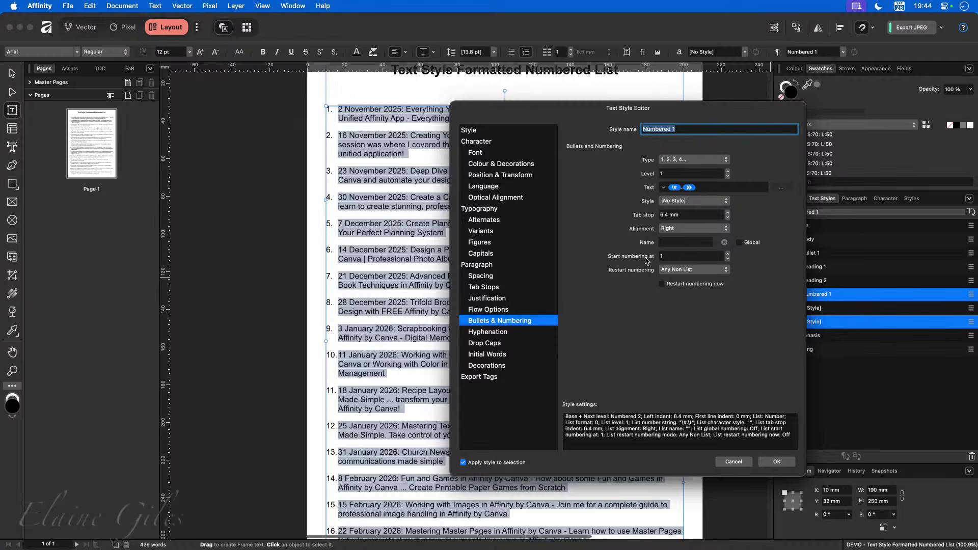
Try deleting the last element of the Numbered 1 style's number text and close the style editor
click(704, 188)
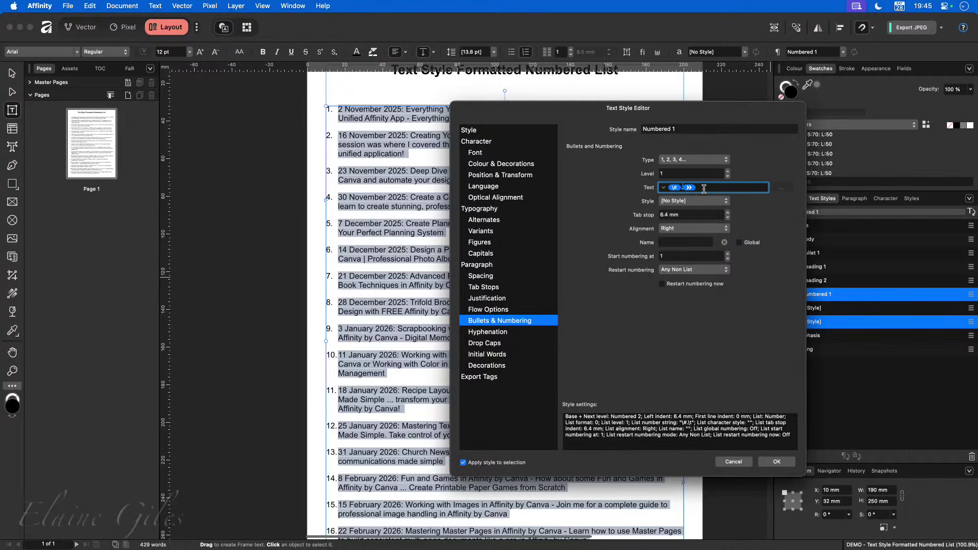
key(shift+Left)
key(BackSpace)
click(779, 462)
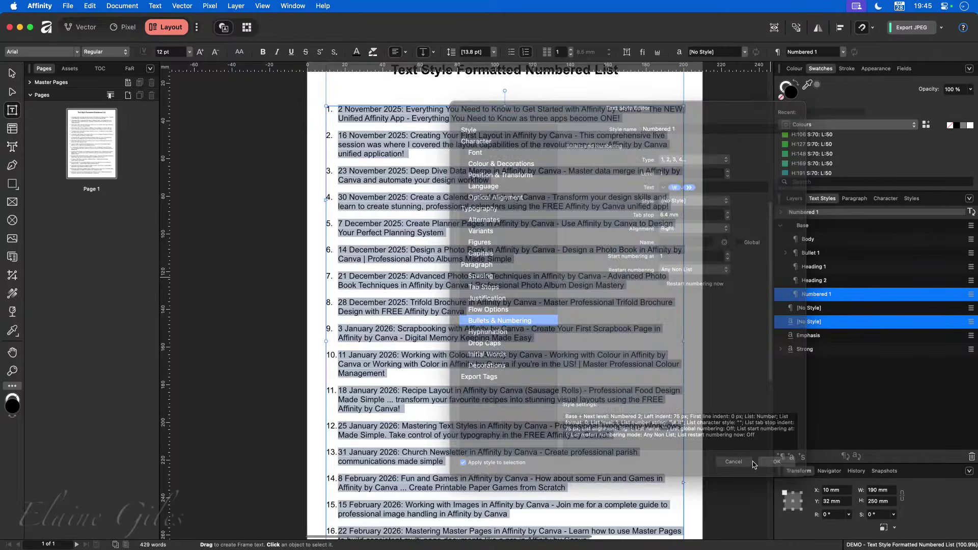
Expand the Bullet 1 and Numbered 1 style groups and apply the Numbered 2 style to the 16 November 2025 paragraph
click(367, 203)
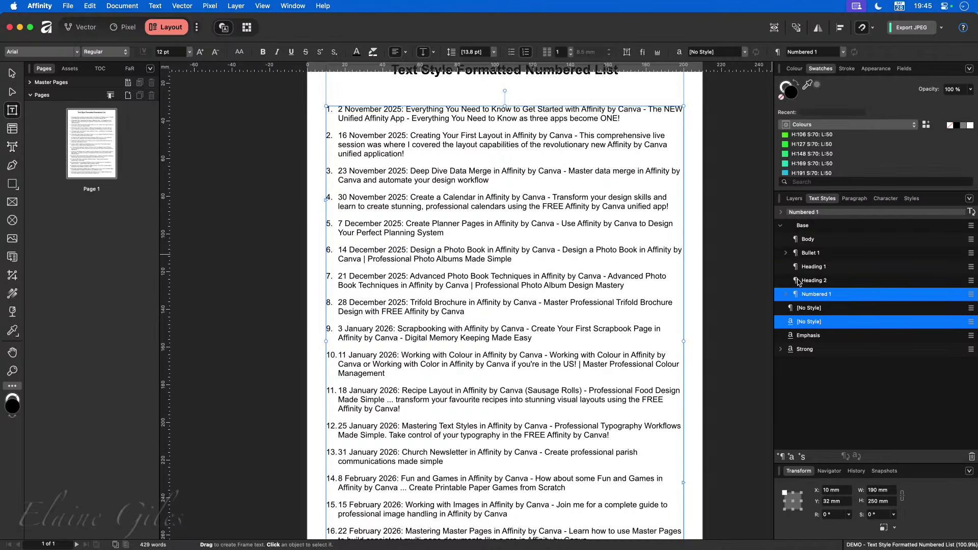
click(785, 253)
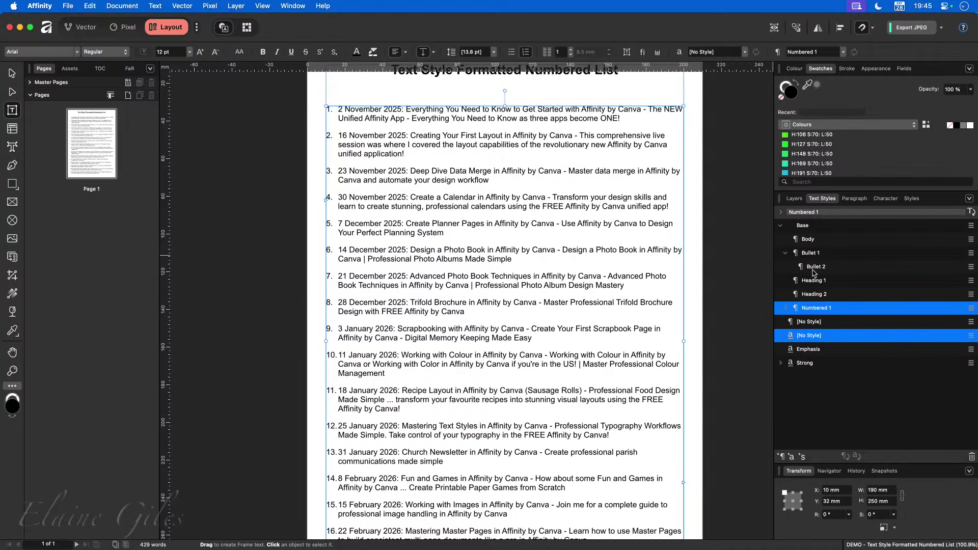
click(785, 308)
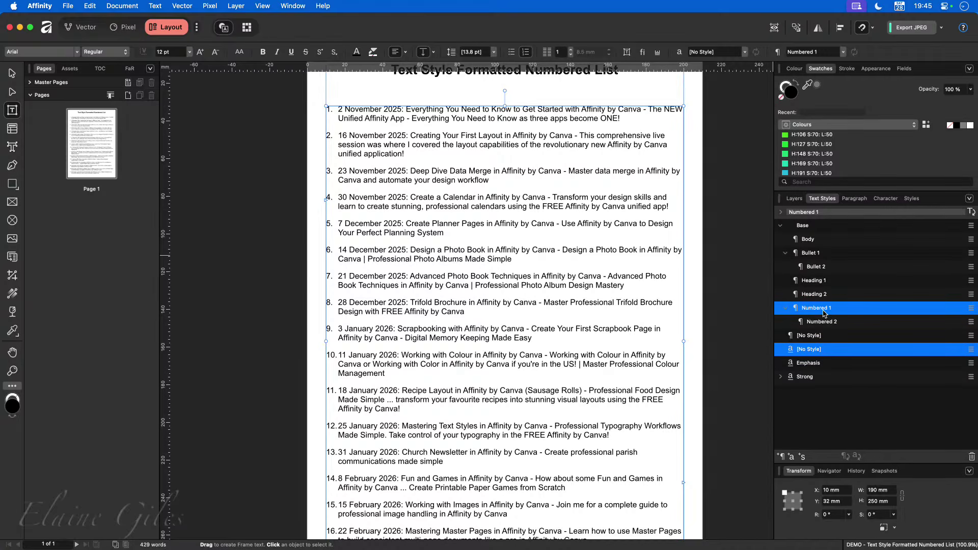
click(821, 322)
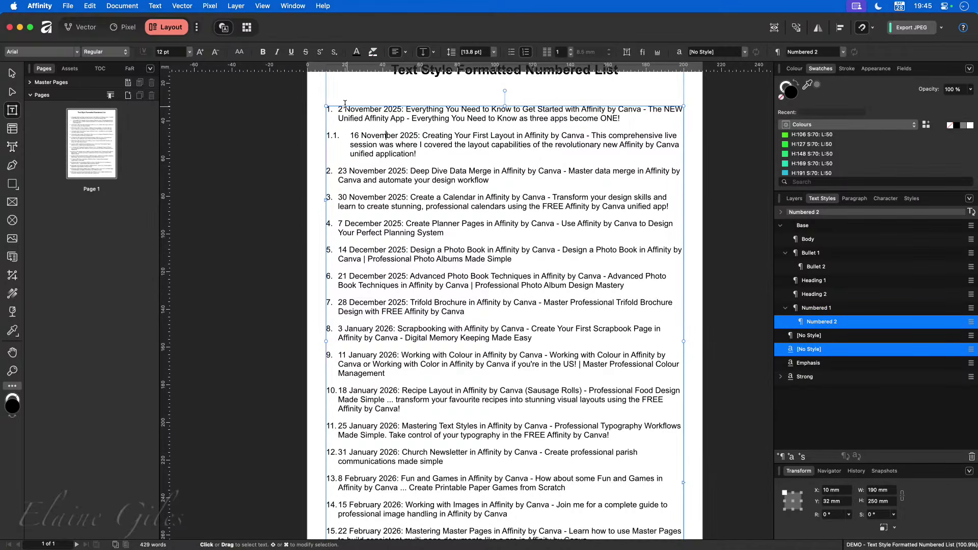
scroll(345, 104, up, 5)
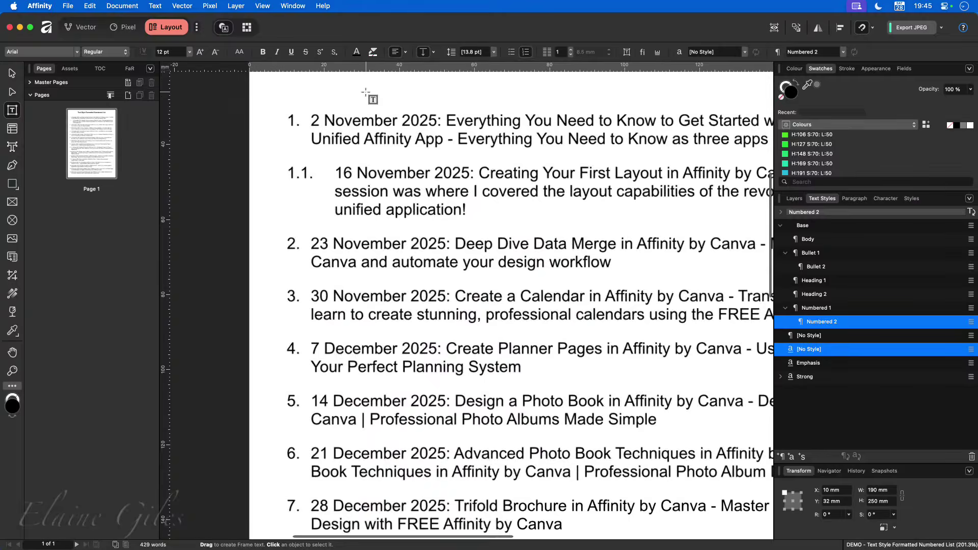
scroll(366, 94, up, 1)
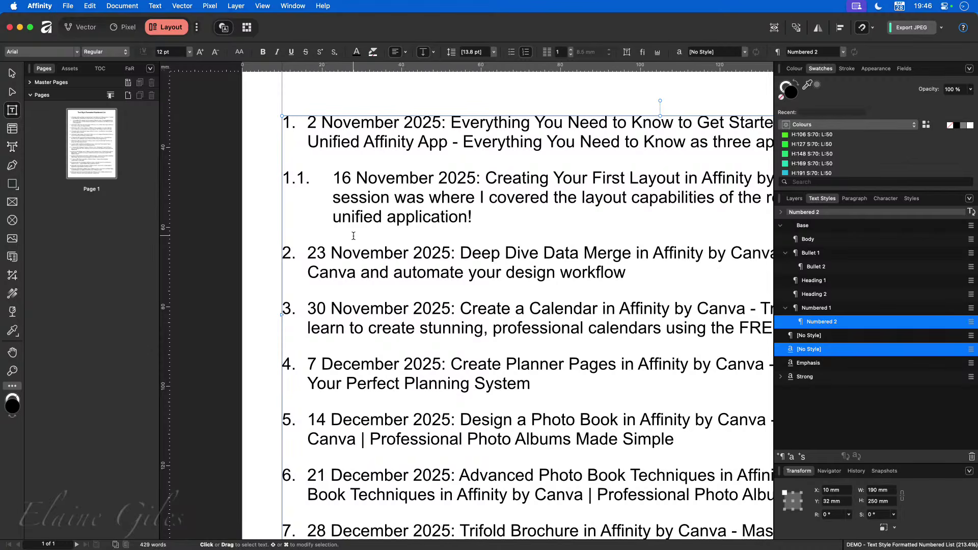
Increase the list level of the 23 November 2025 paragraph by one
click(386, 236)
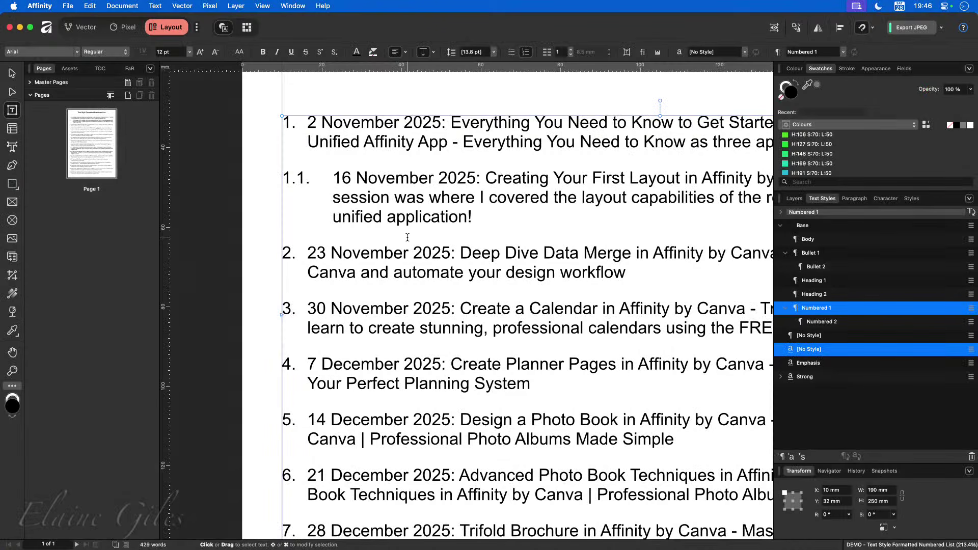
click(376, 244)
scroll(377, 244, right, 3)
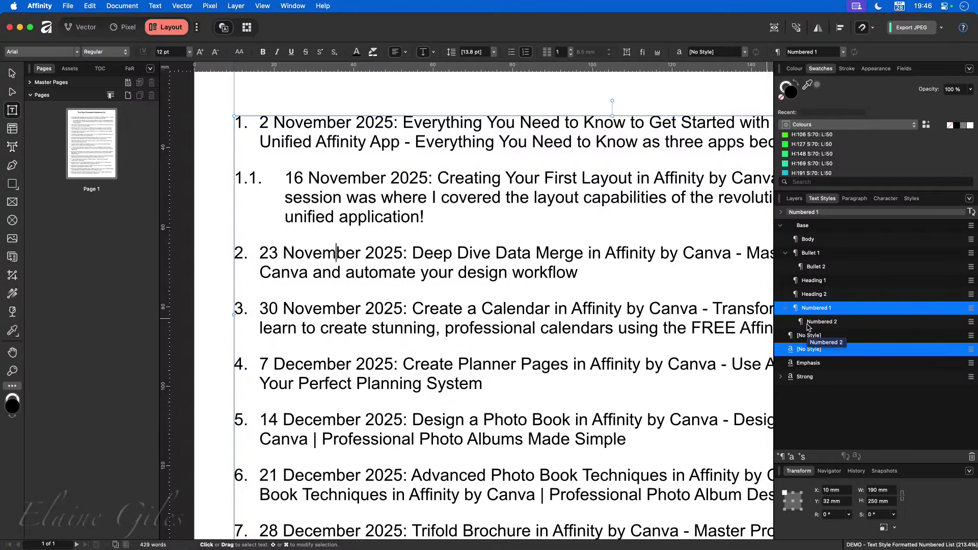
click(264, 252)
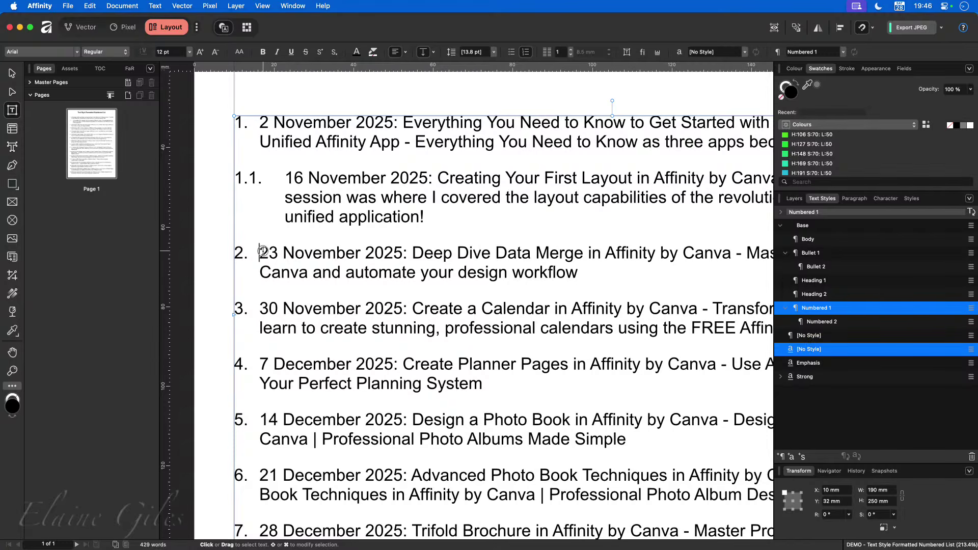
click(149, 5)
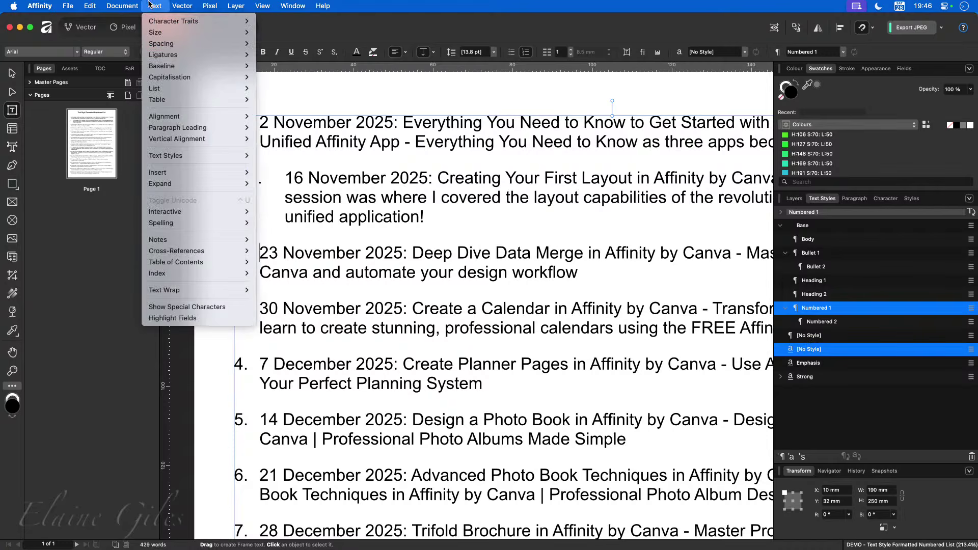
mouse_move(178, 94)
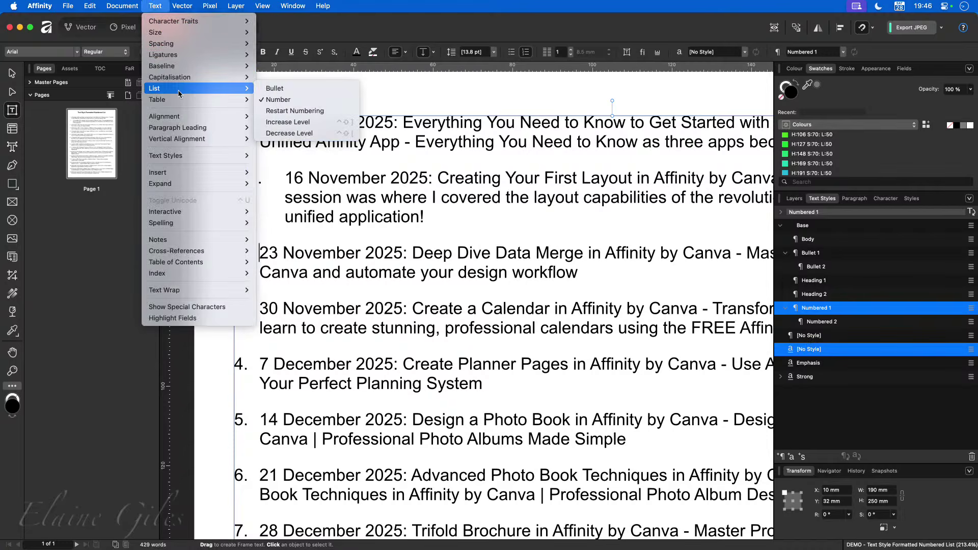
click(316, 122)
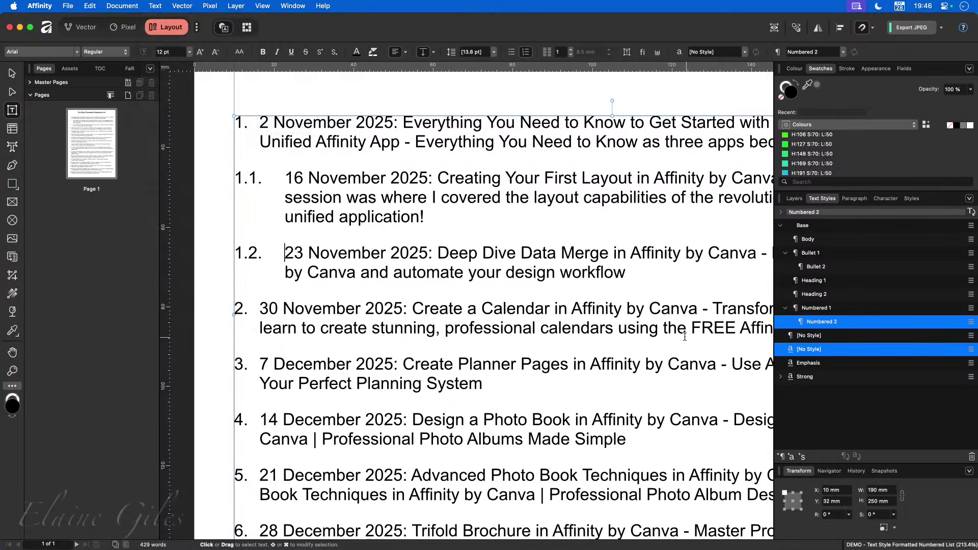
Try increasing the 23 November 2025 paragraph's list level once more and undo that increase
click(153, 5)
mouse_move(227, 90)
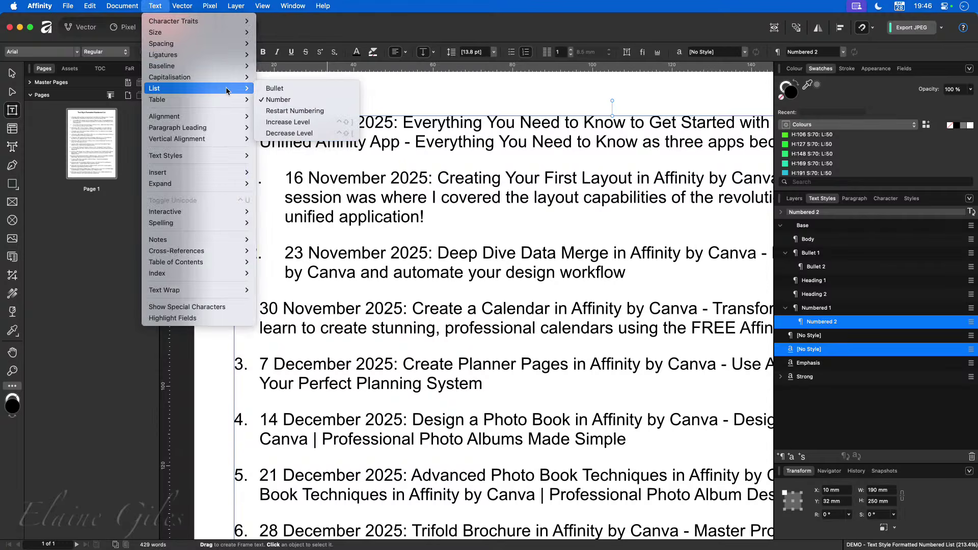
click(303, 125)
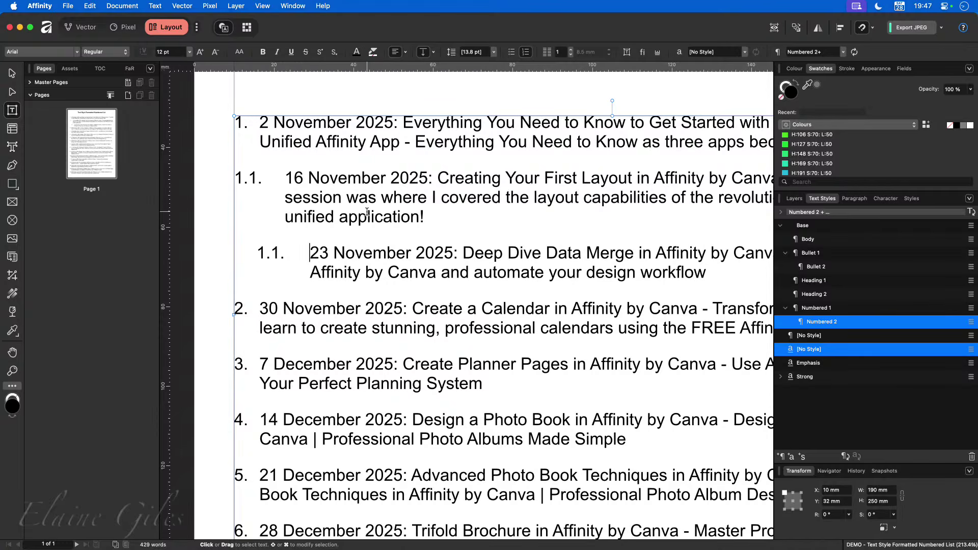
key(super+z)
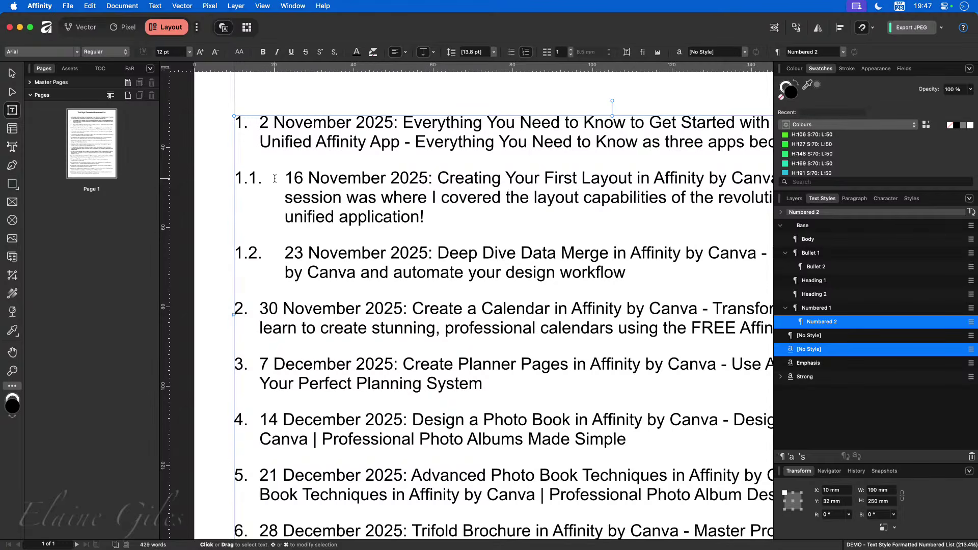
Using the text ruler, set the 16 November 2025 paragraph's first line indent to 14 mm and left indent to 16 mm, and update Numbered 2 to match
click(303, 178)
click(659, 52)
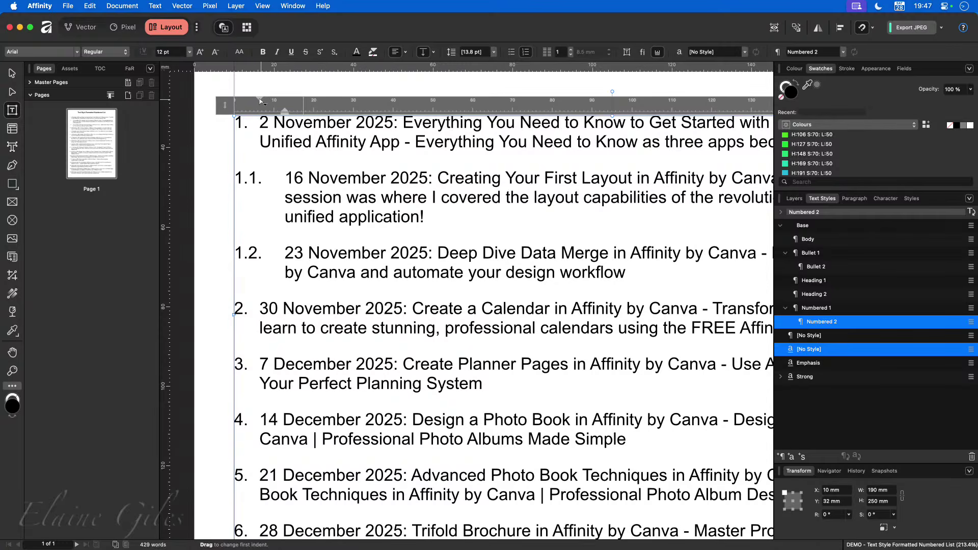
drag(260, 100, 289, 100)
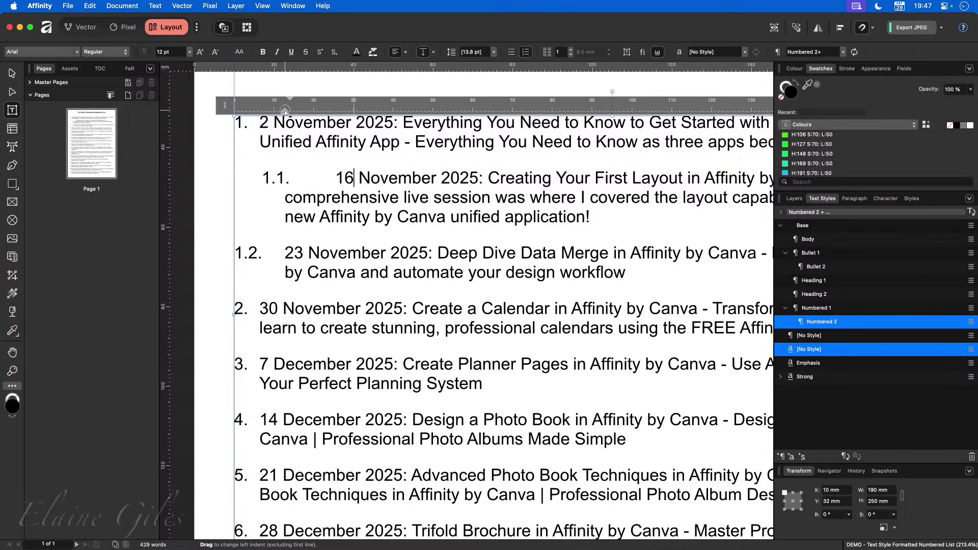
drag(285, 111, 298, 115)
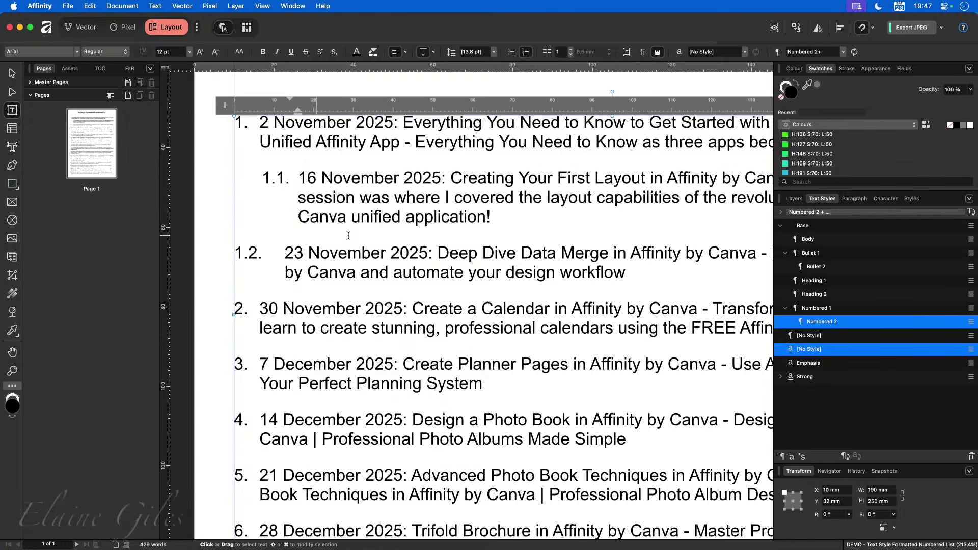
right_click(825, 323)
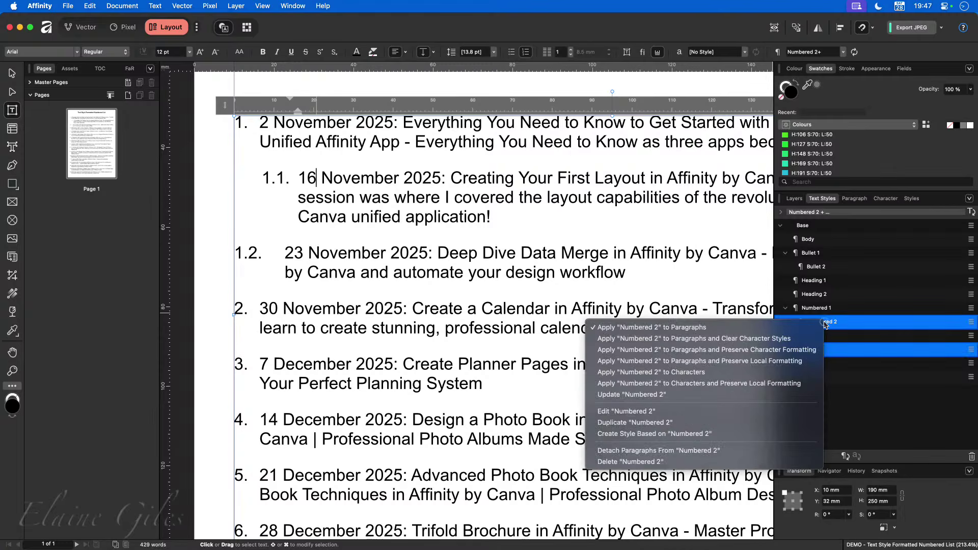
click(661, 396)
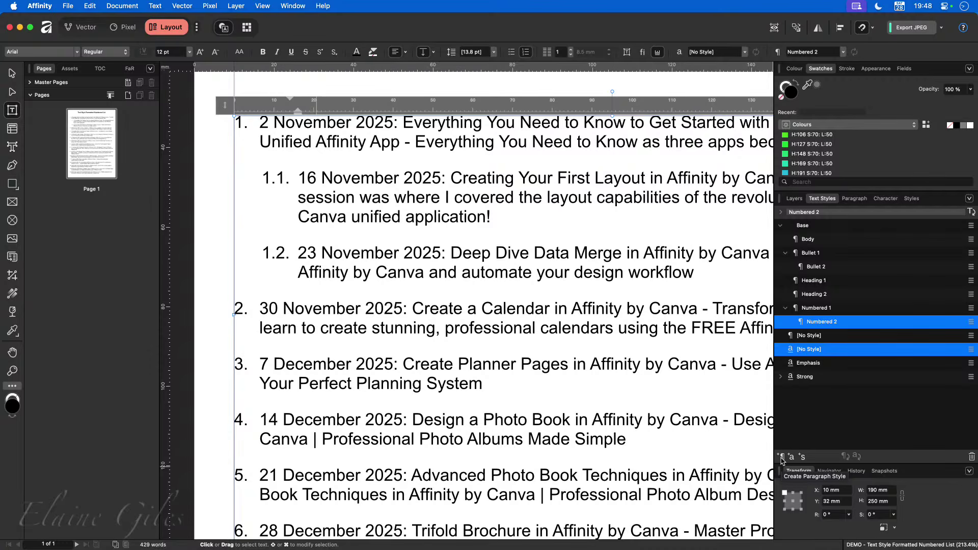
Duplicate the Numbered 2 paragraph style as Numbered 3 and set its list level to 3
right_click(831, 323)
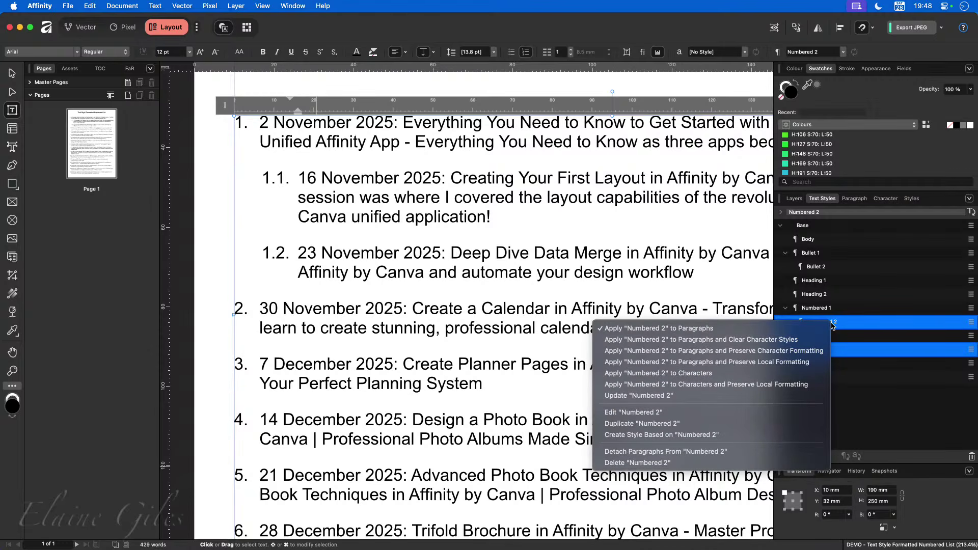
click(699, 425)
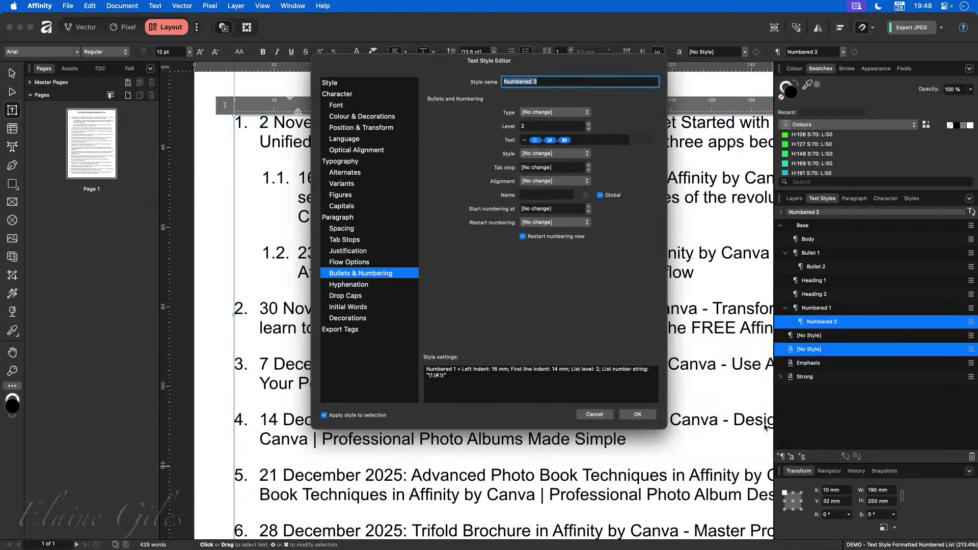
click(541, 83)
click(588, 124)
drag(398, 62, 501, 105)
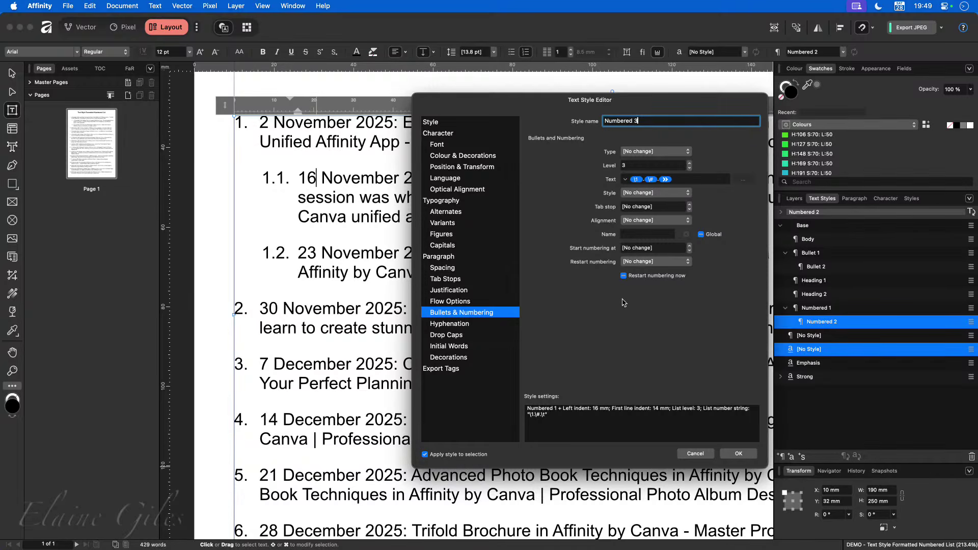
click(737, 453)
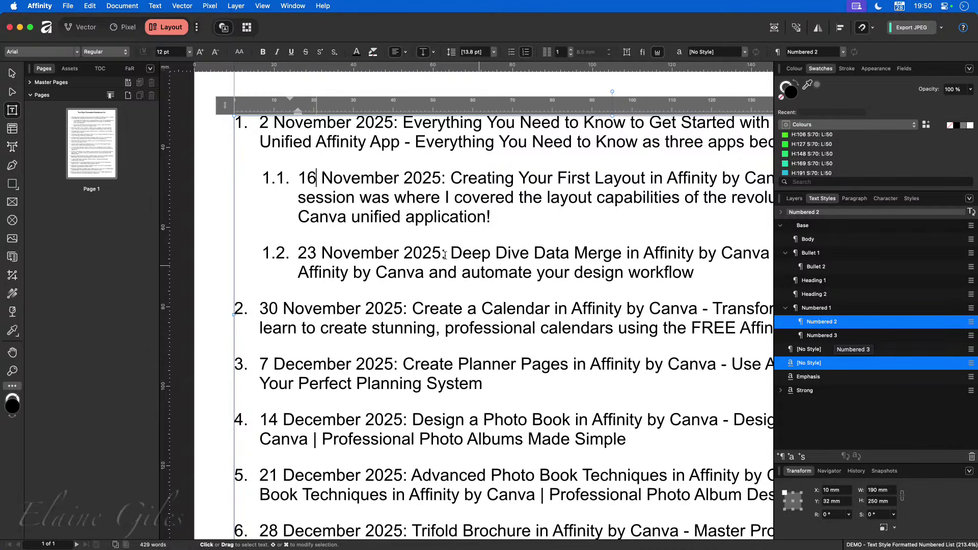
Apply Numbered 3 to the 23 November 2025 paragraph and extend the style's numbering text to \1.\1.\#. followed by a tab
click(392, 252)
click(825, 336)
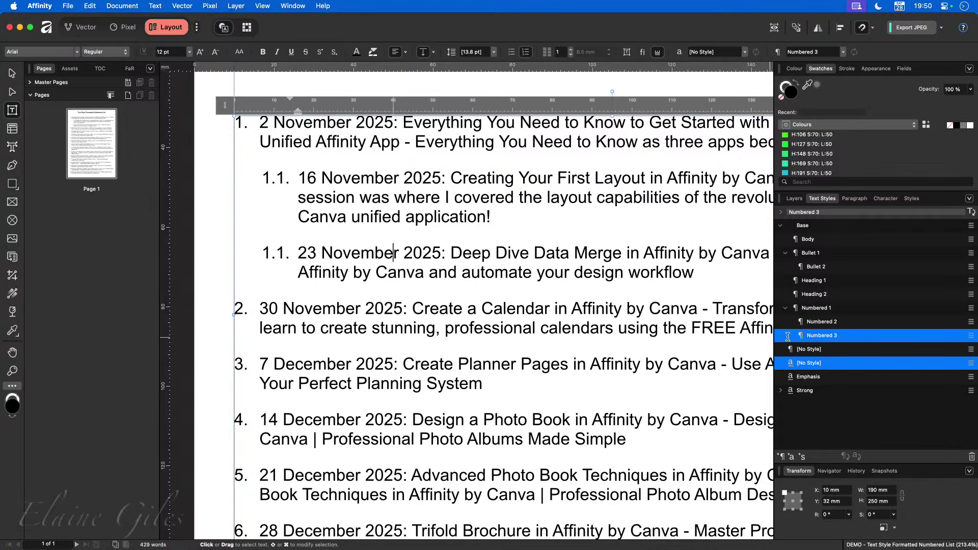
right_click(820, 336)
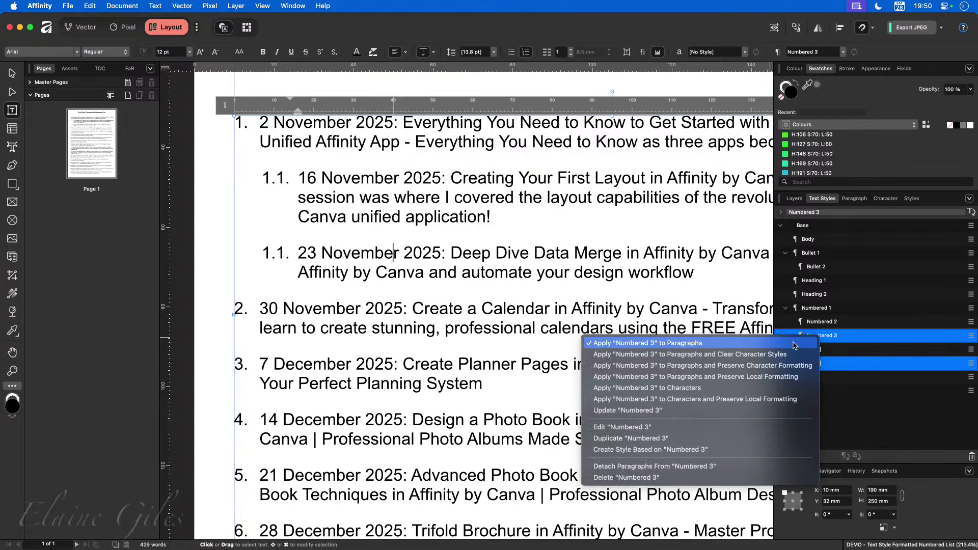
click(642, 429)
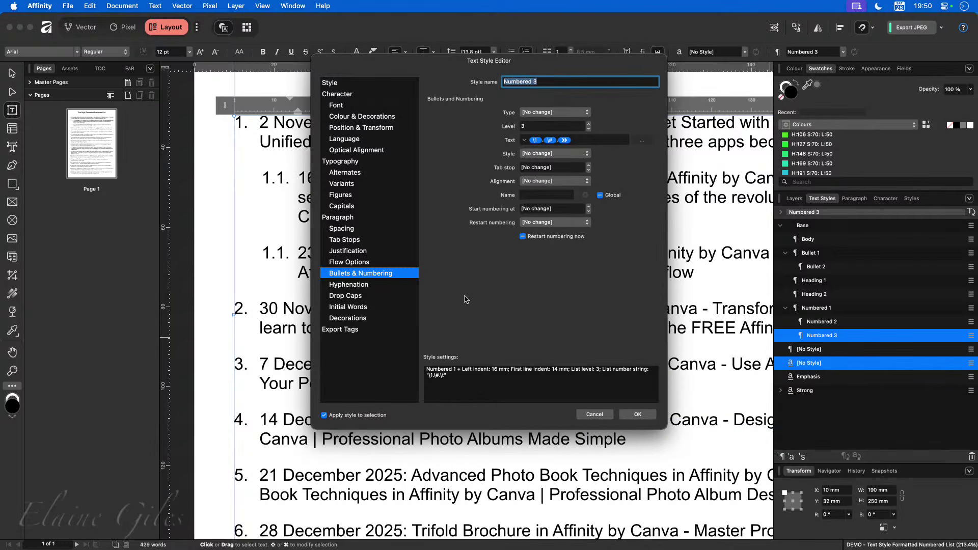
click(575, 137)
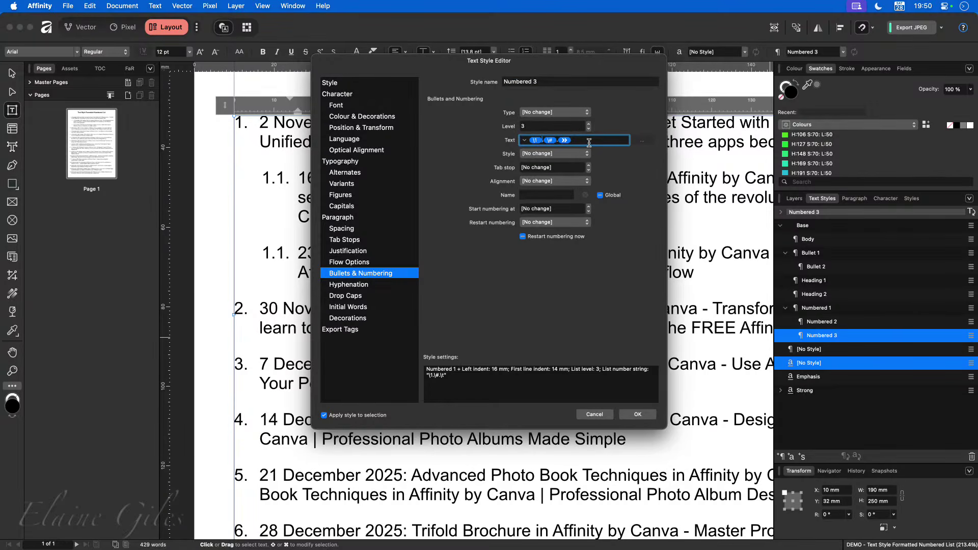
text(.)
text(\1)
click(638, 413)
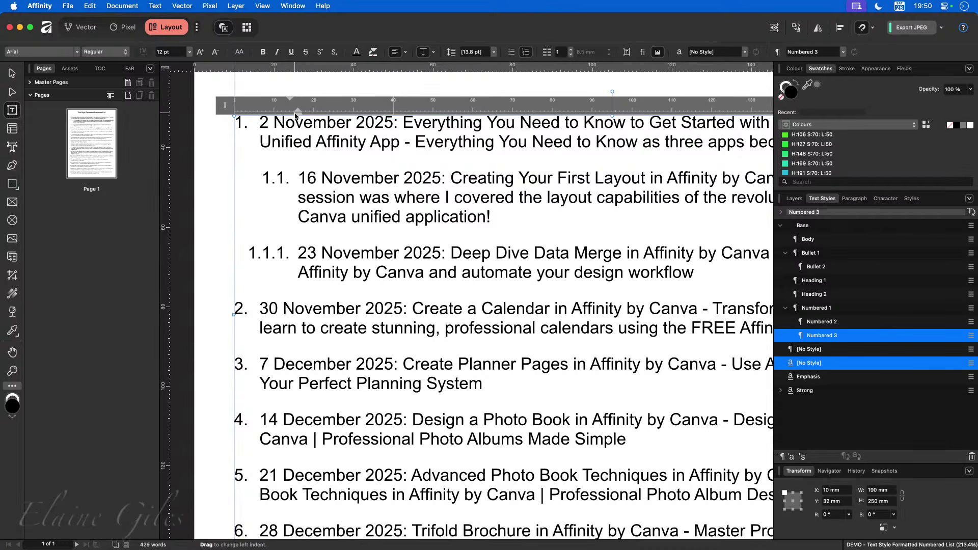
Using the text ruler, set the 23 November 2025 paragraph's first line indent to 27 mm and left indent to 30 mm, and update Numbered 3
mouse_move(288, 98)
mouse_down()
mouse_move(278, 99)
mouse_move(307, 106)
mouse_up()
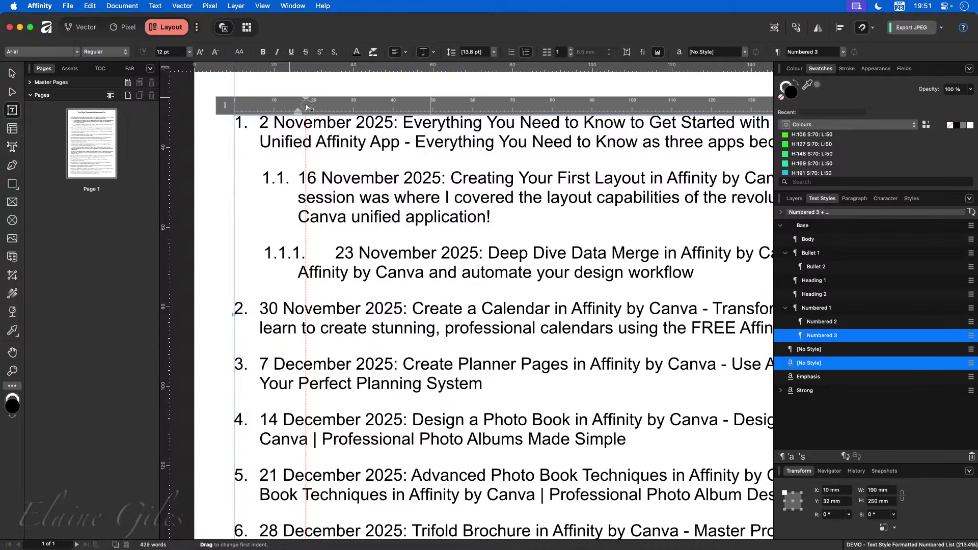
drag(307, 105, 341, 108)
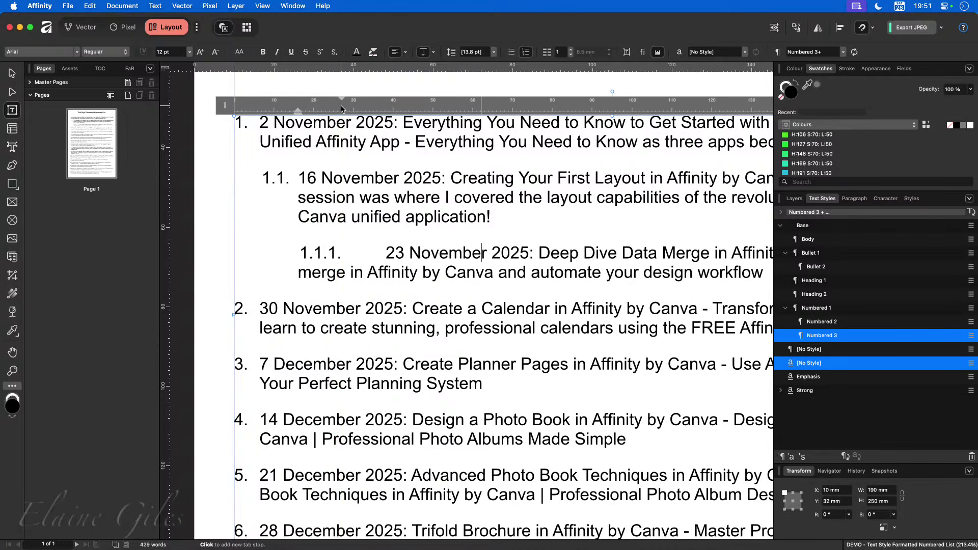
click(387, 253)
drag(298, 111, 354, 123)
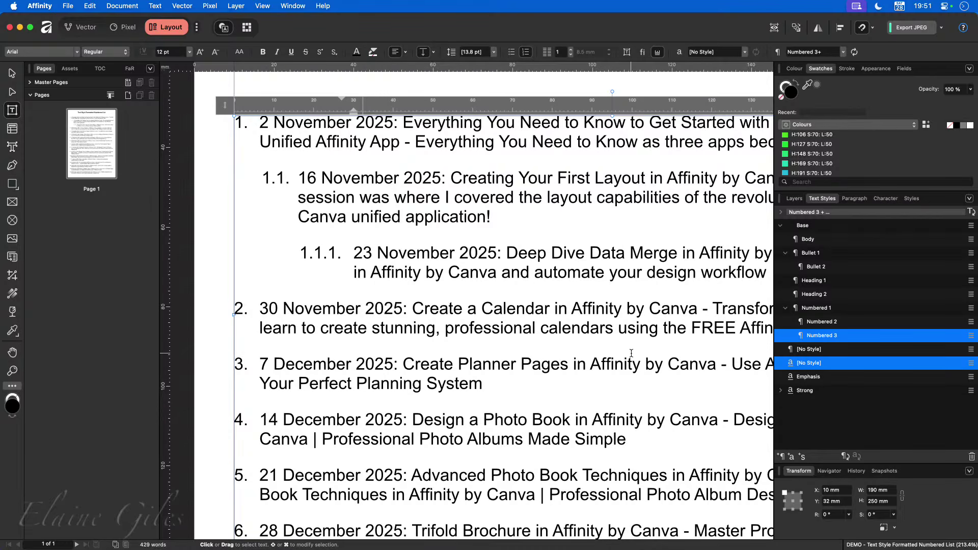
right_click(819, 338)
click(682, 408)
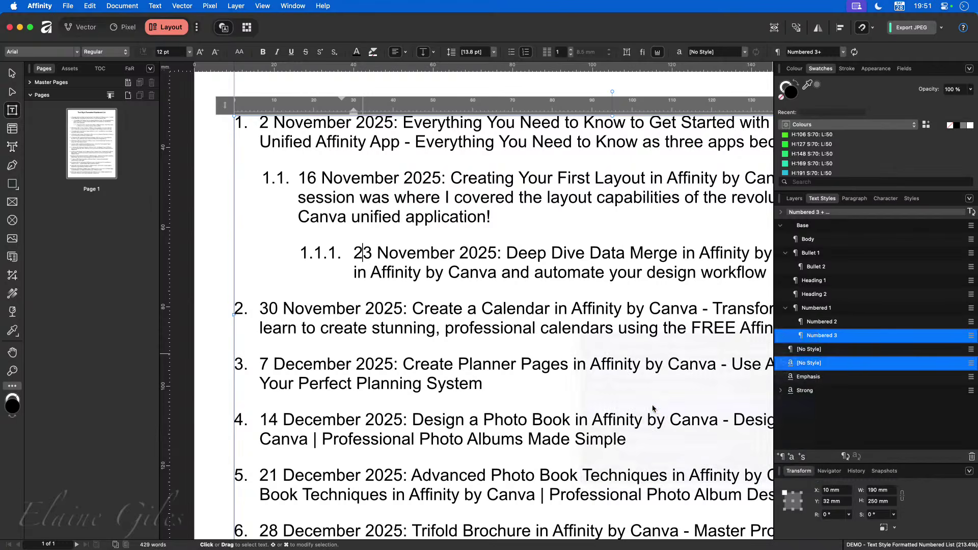
Review the left and first line indents in the Numbered 3 style's paragraph spacing settings
right_click(831, 334)
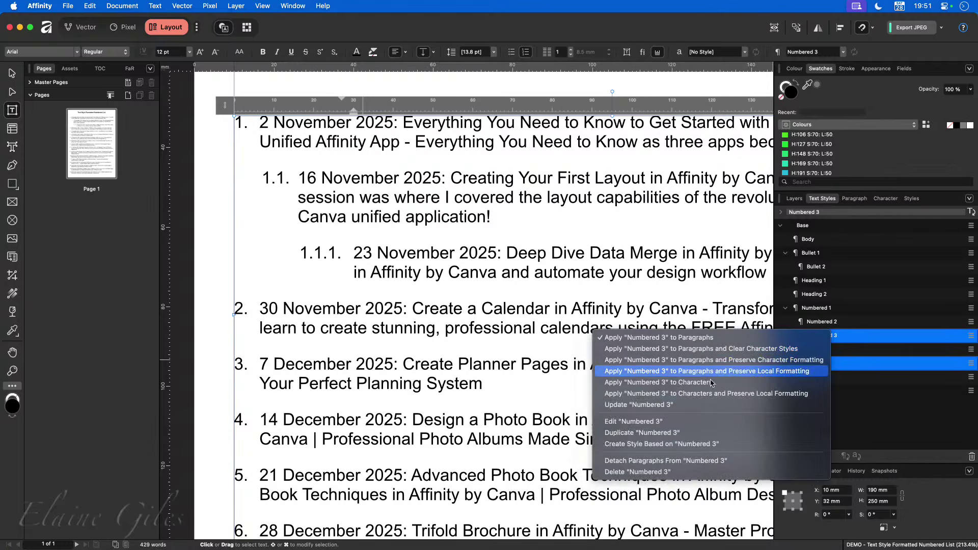
click(637, 421)
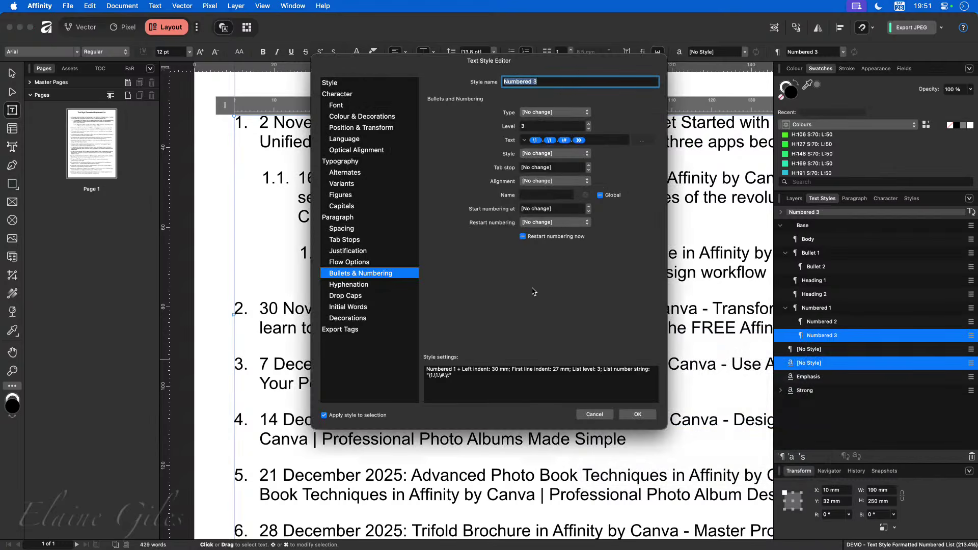
click(360, 228)
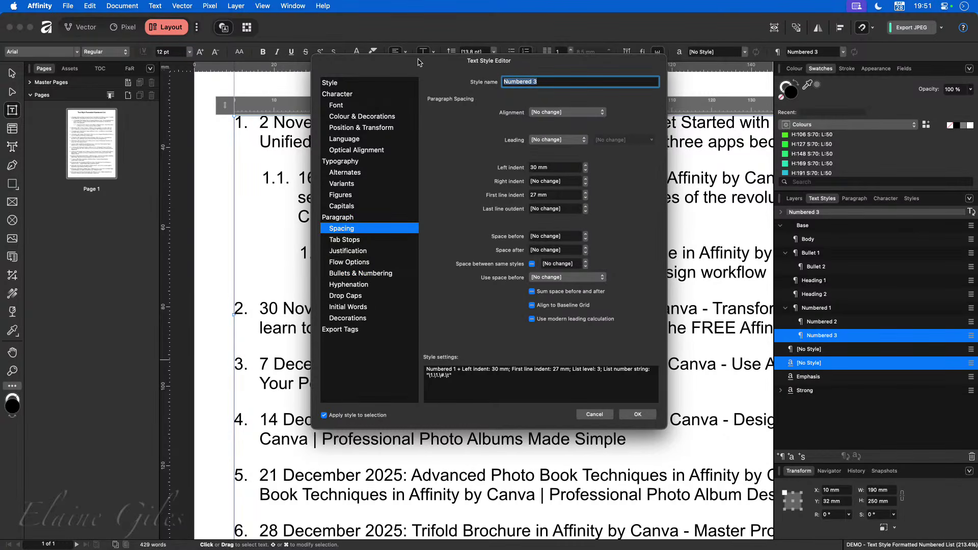
drag(419, 62, 509, 125)
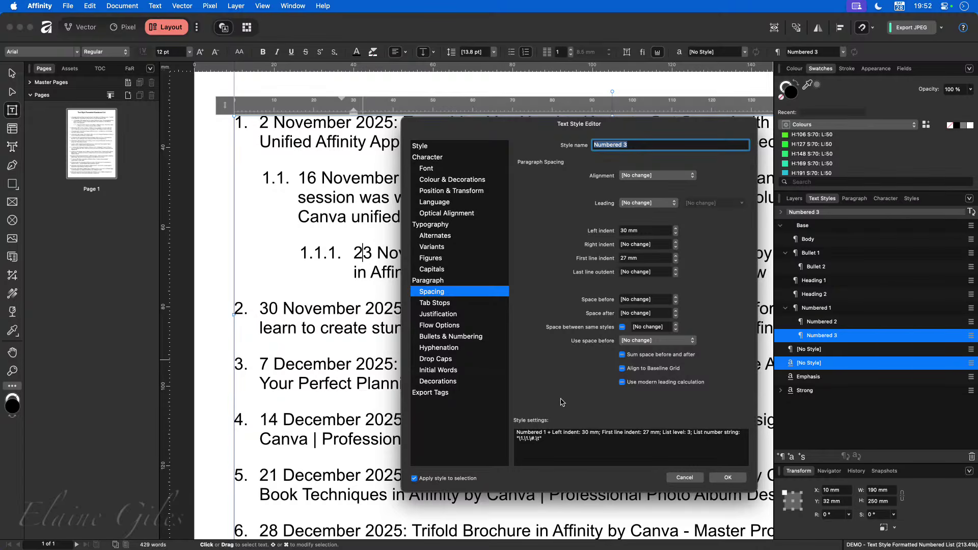
click(727, 477)
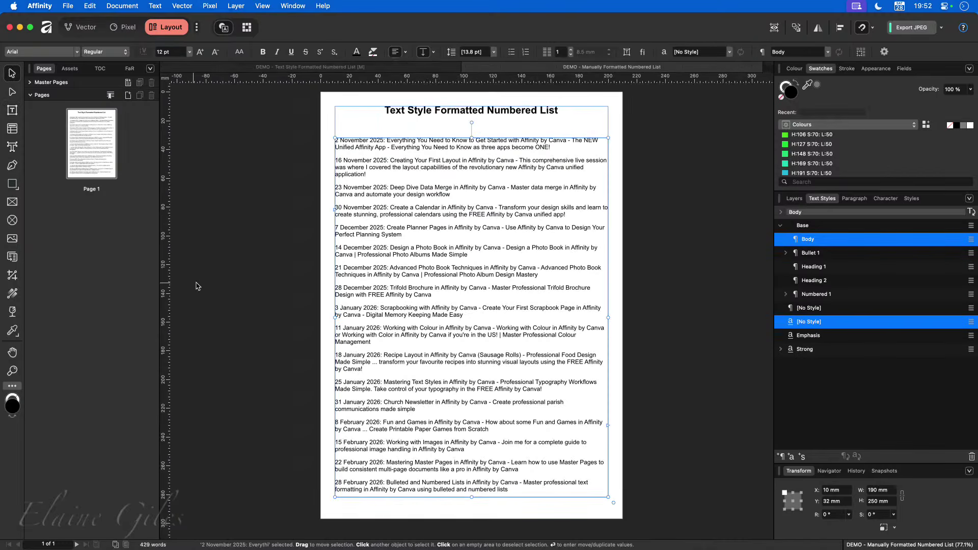
Apply the Numbered 1 style to all the dated paragraphs in the Manually Formatted Numbered List document
key(t)
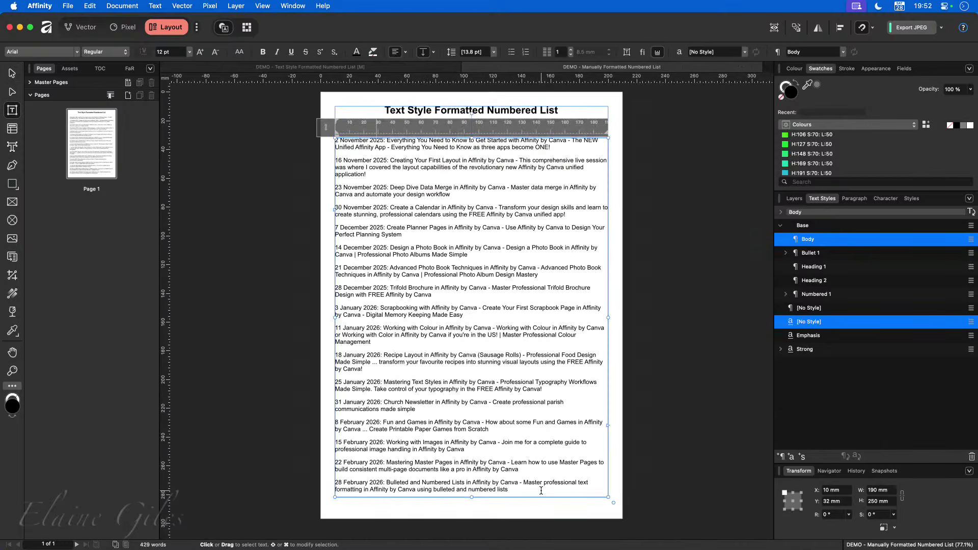
drag(541, 490, 292, 116)
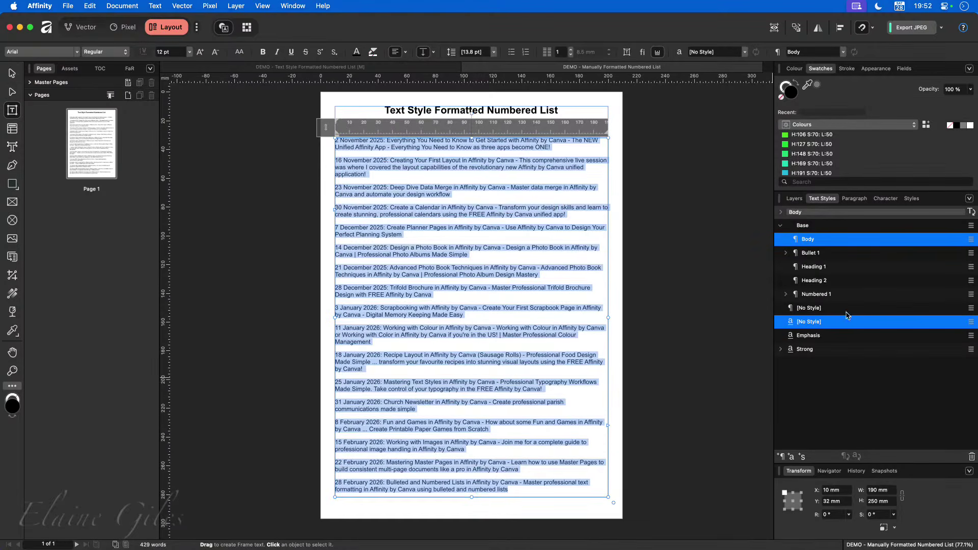
click(826, 295)
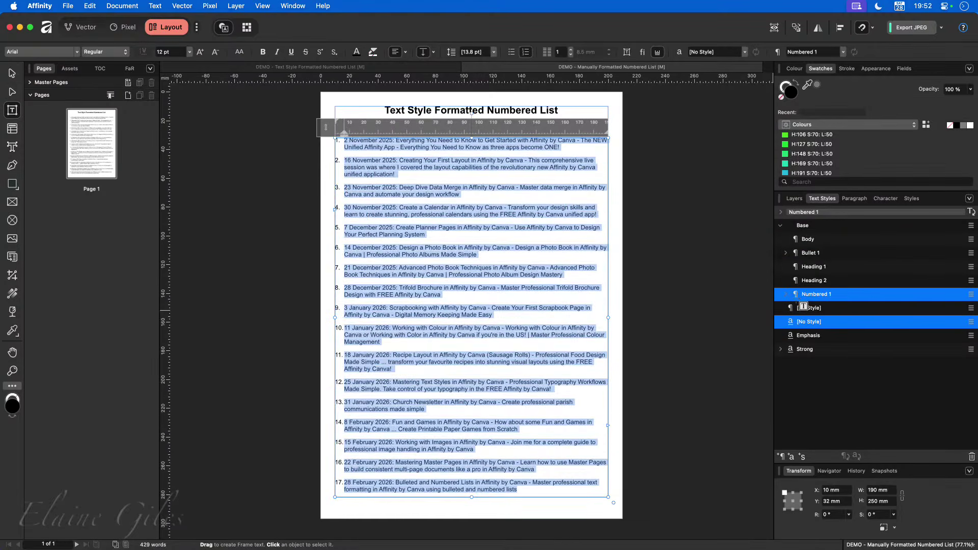
Edit the Numbered 1 style to use the i, ii, iii, iv... numbering type and reopen the numbering type choices
right_click(813, 294)
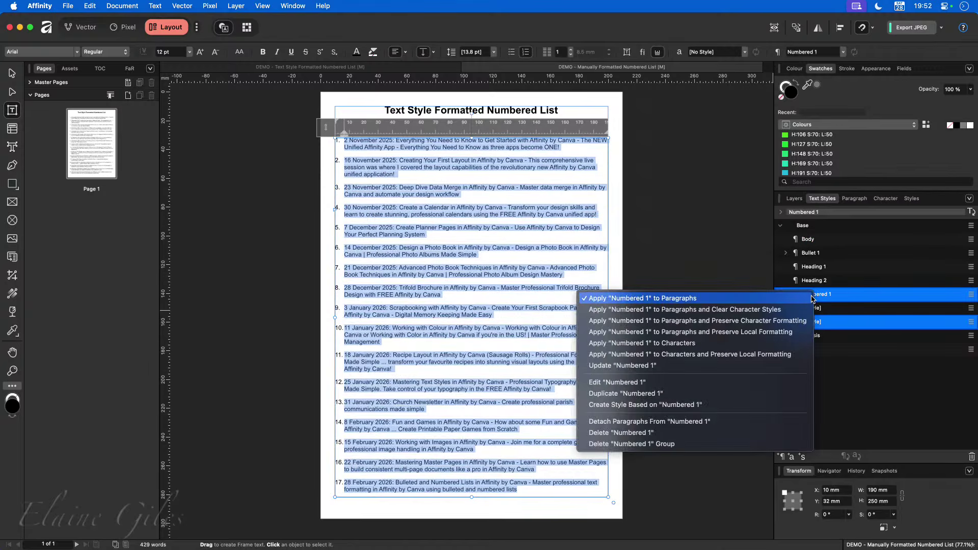
click(648, 382)
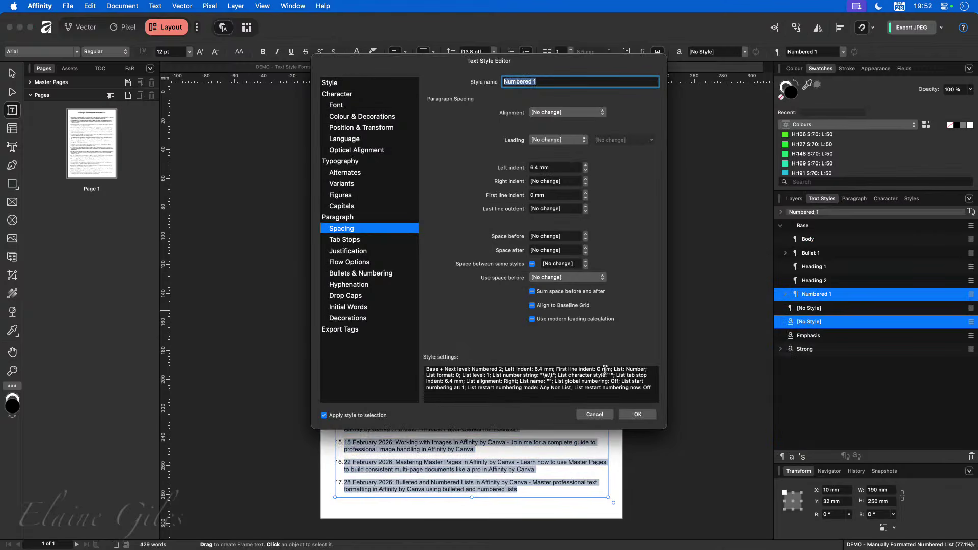
click(360, 274)
click(562, 115)
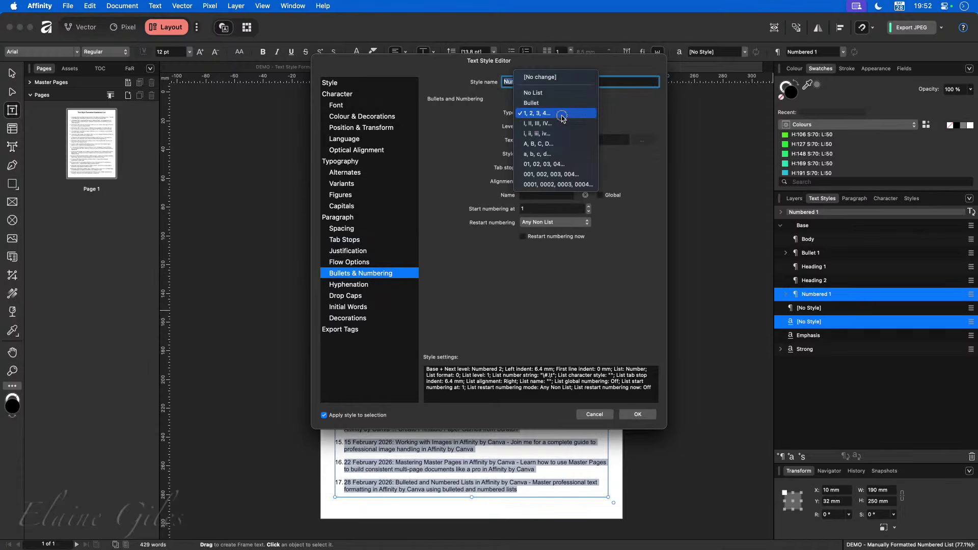
click(563, 134)
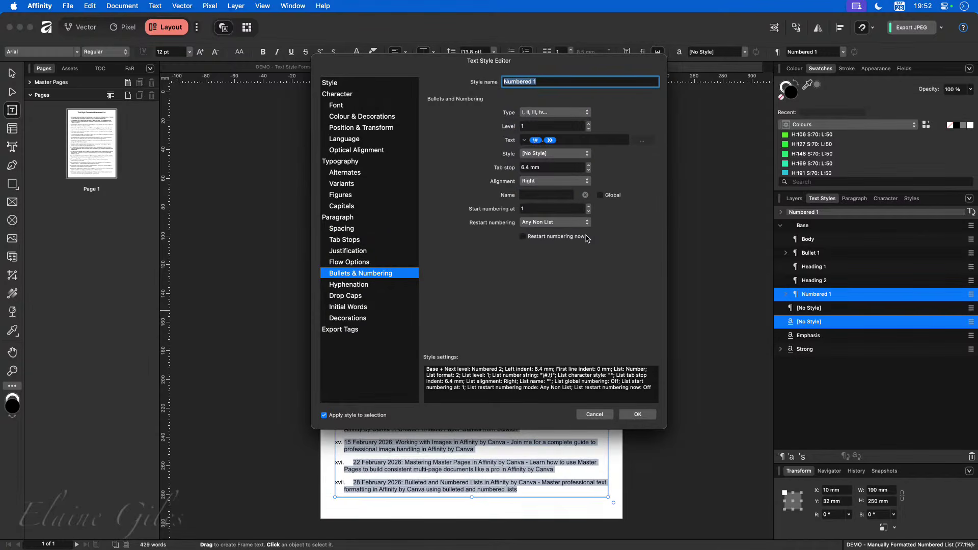
drag(417, 60, 502, 115)
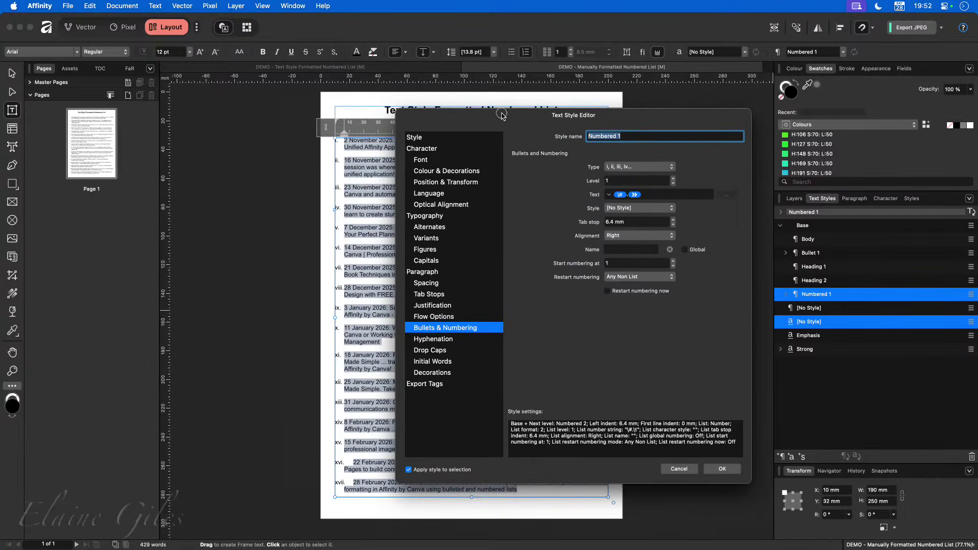
click(654, 167)
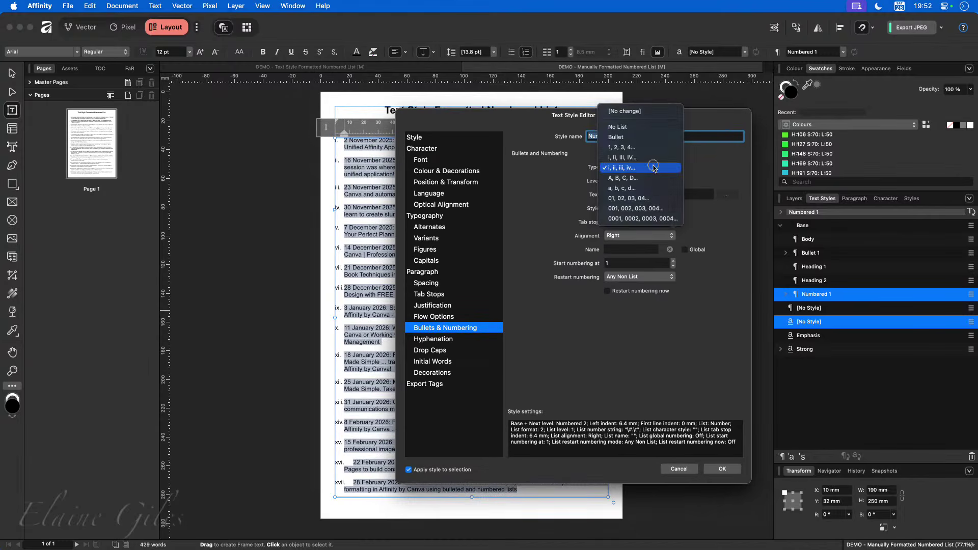
Try the A, B, C, D... numbering type in the Numbered 1 style and discard the style edits
click(650, 178)
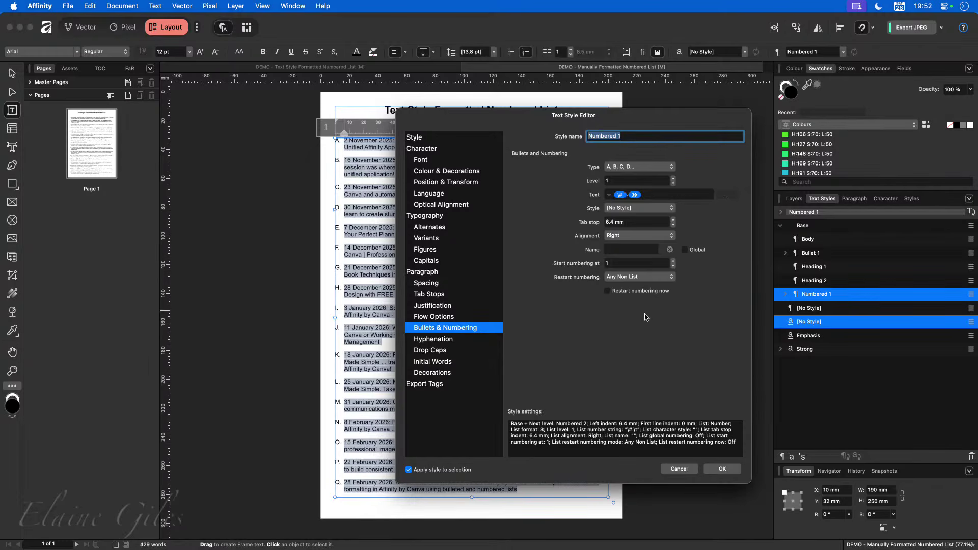
click(683, 469)
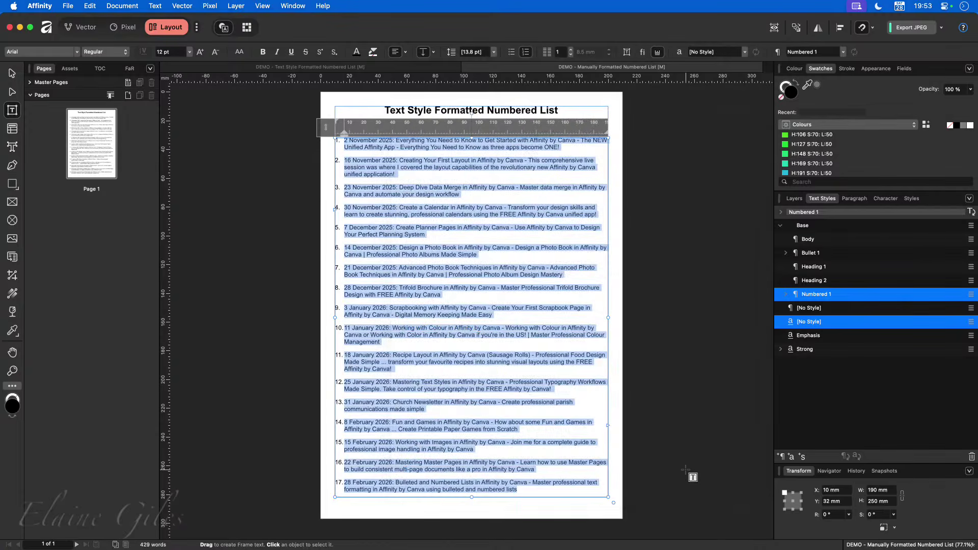
Duplicate the Numbered 1 paragraph style and name the copy Custom Numbering
right_click(816, 299)
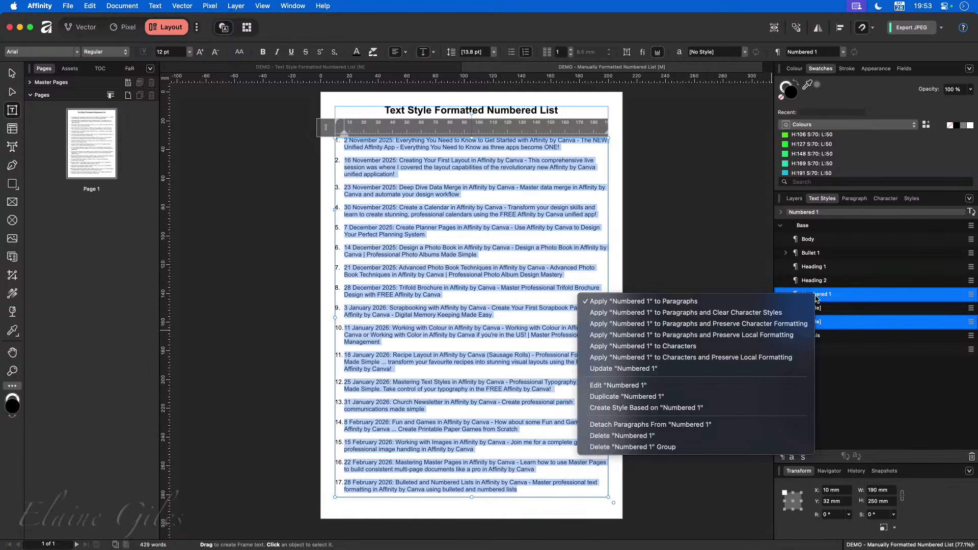
click(684, 397)
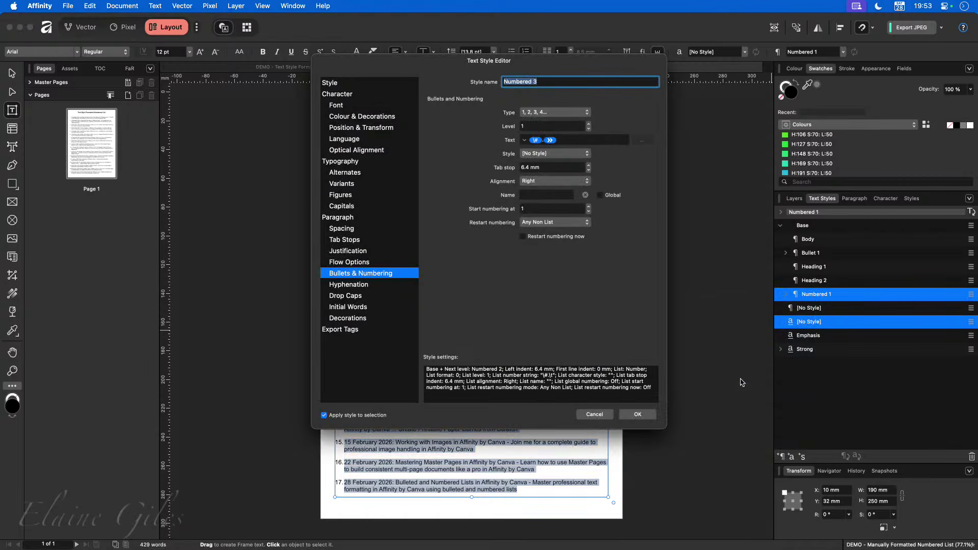
click(546, 86)
key(super+a)
text(Custom Numbering)
click(640, 415)
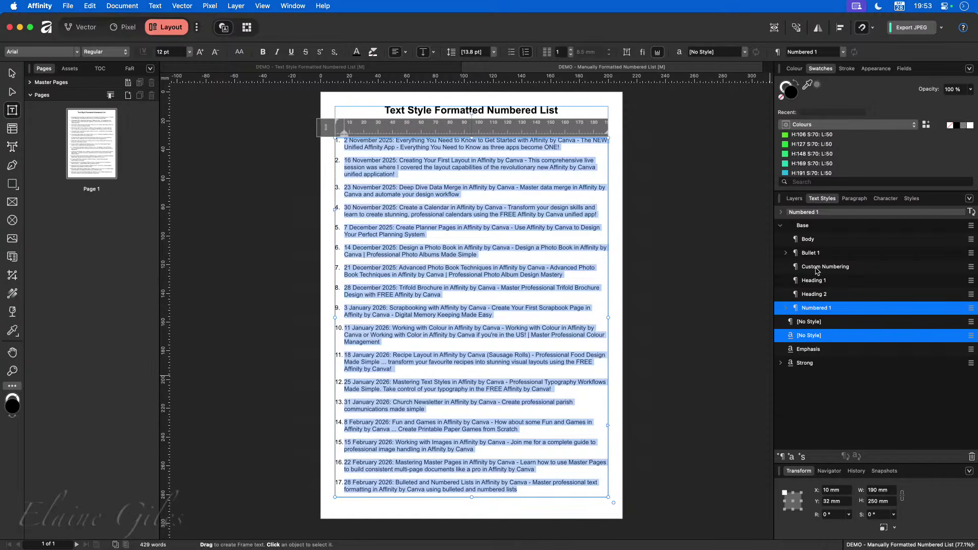
Apply the Custom Numbering style to all paragraphs of the list
click(507, 267)
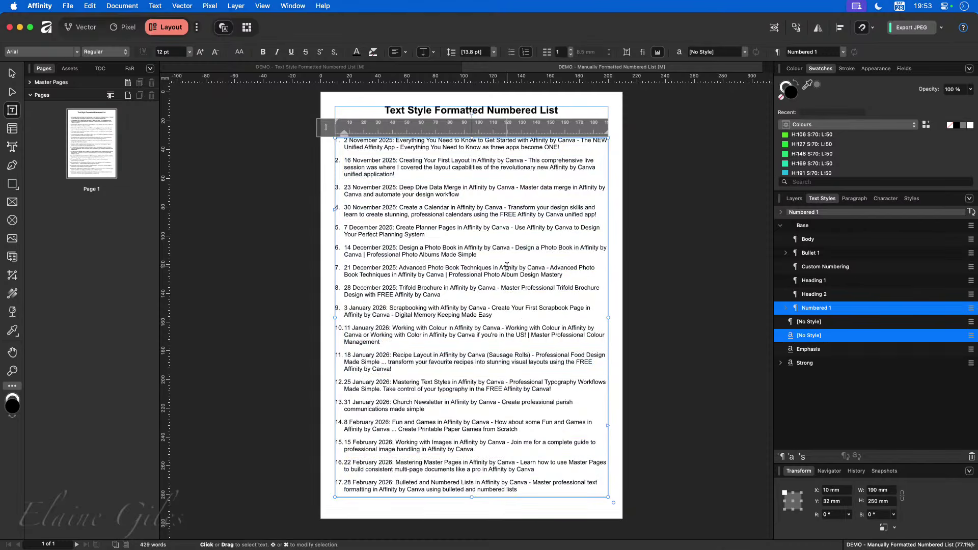
key(super+a)
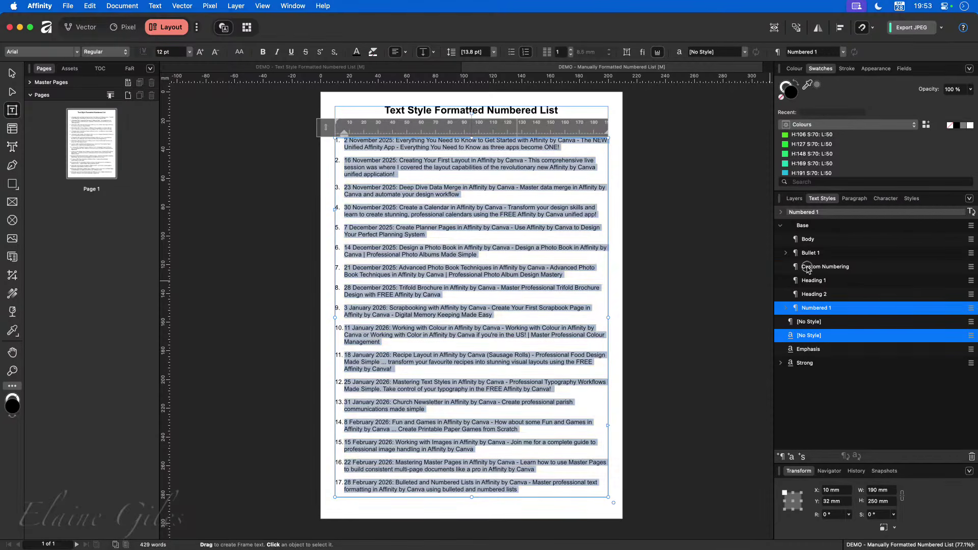
click(806, 267)
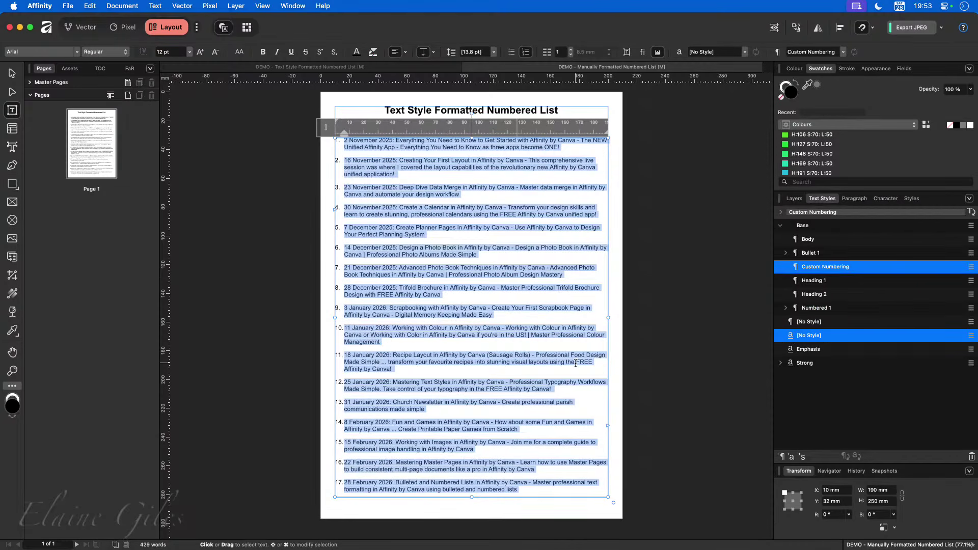
Edit the Custom Numbering style so its list type is i, ii, iii, iv...
right_click(843, 268)
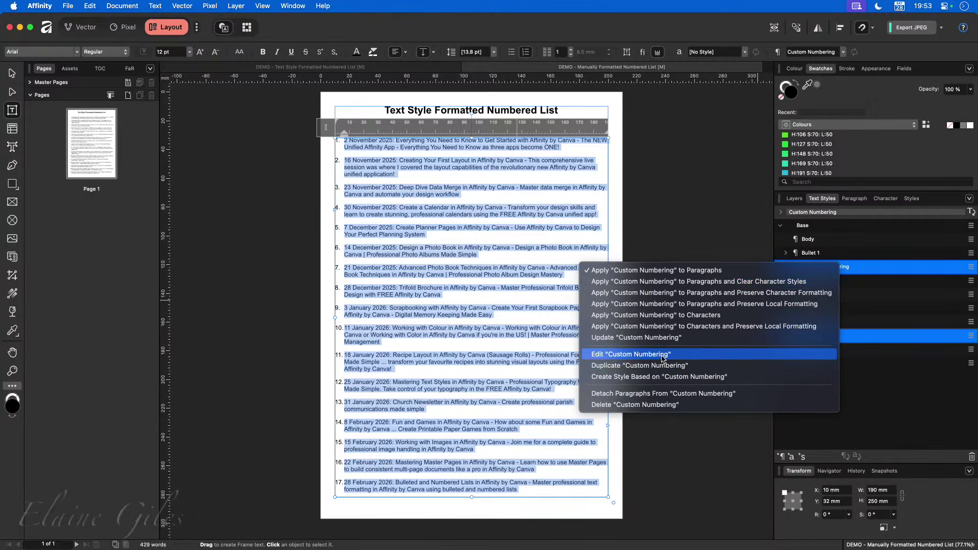
click(692, 355)
click(552, 113)
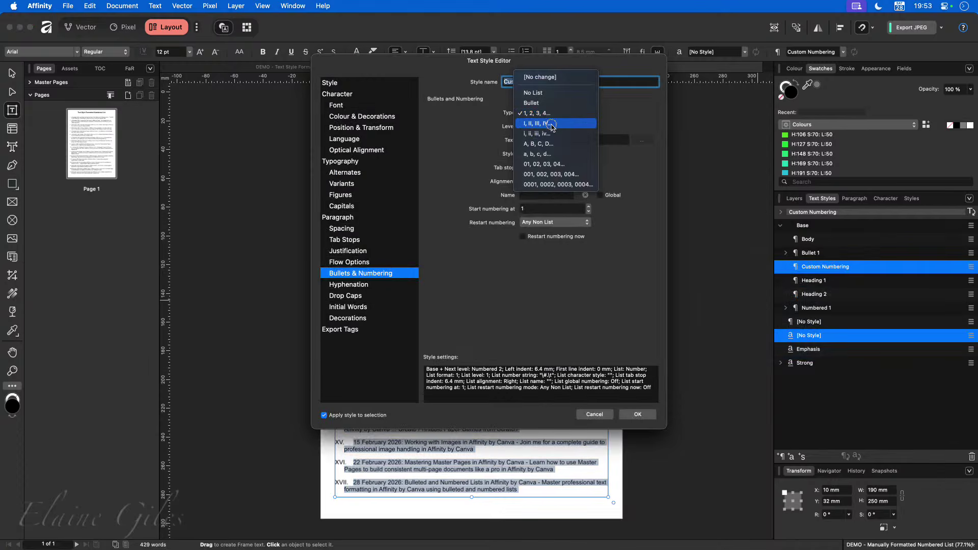
click(555, 138)
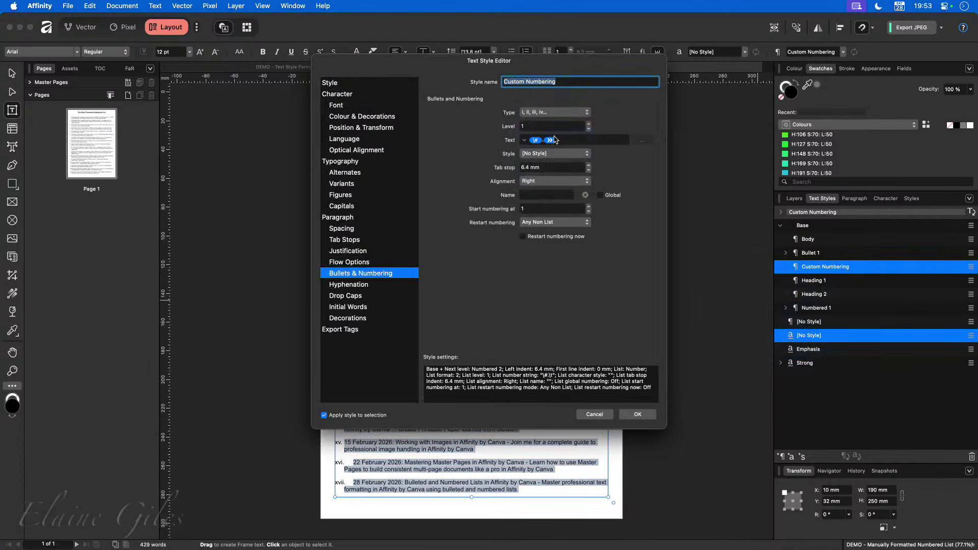
click(637, 414)
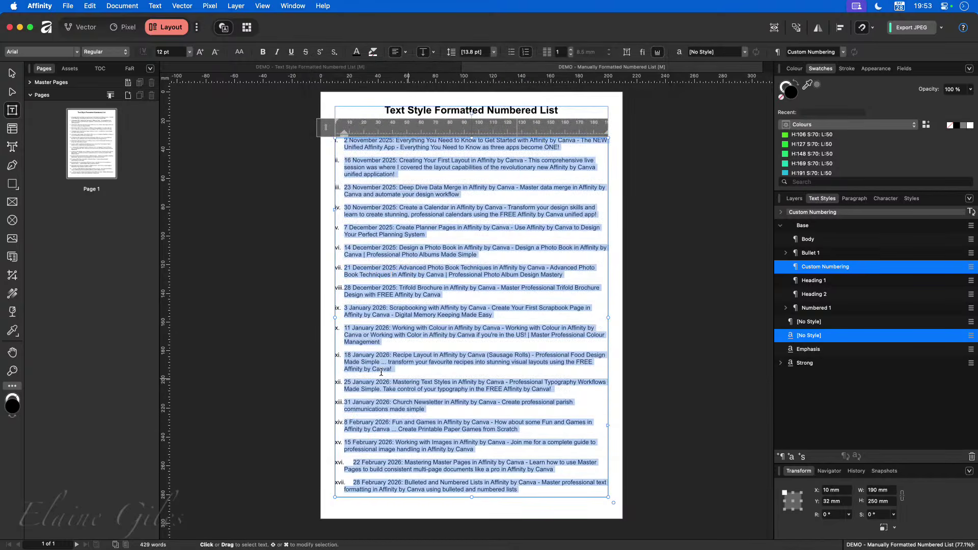
Narrow the list's text frame to about 58 mm and place a copy of it beside the original on the page
key(Escape)
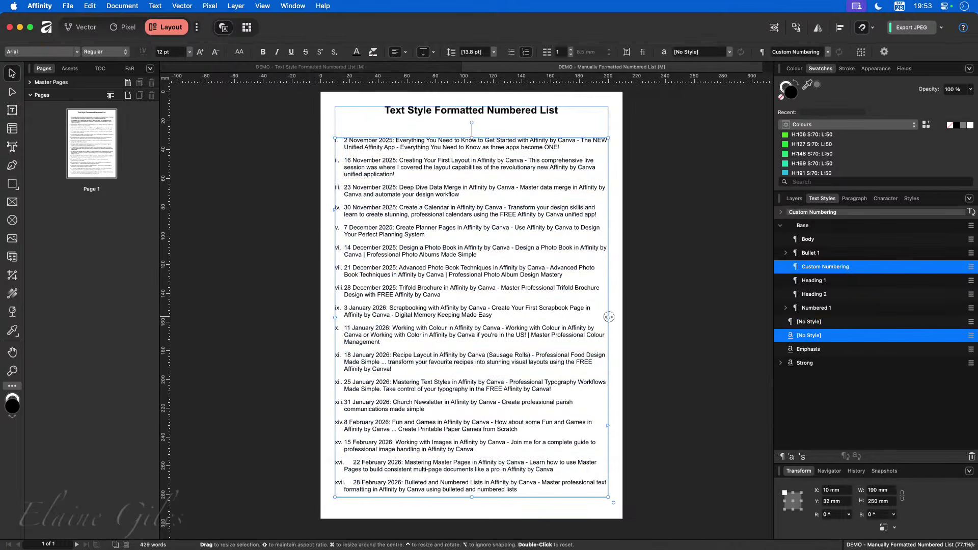
drag(609, 317, 495, 301)
key(Escape)
click(417, 307)
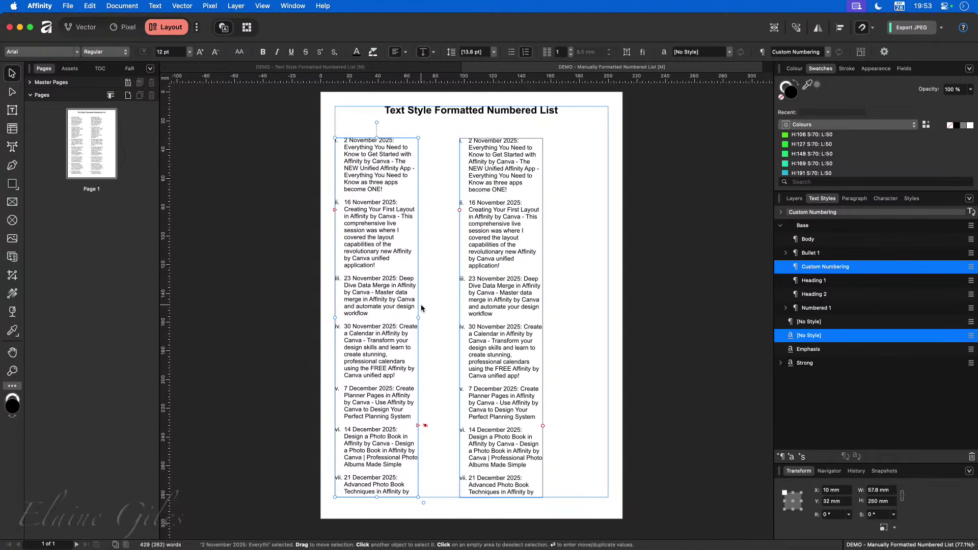
Widen both list frames, the copy to about 83 mm, and apply the Numbered 1 style to the copy
drag(418, 317, 446, 318)
click(496, 316)
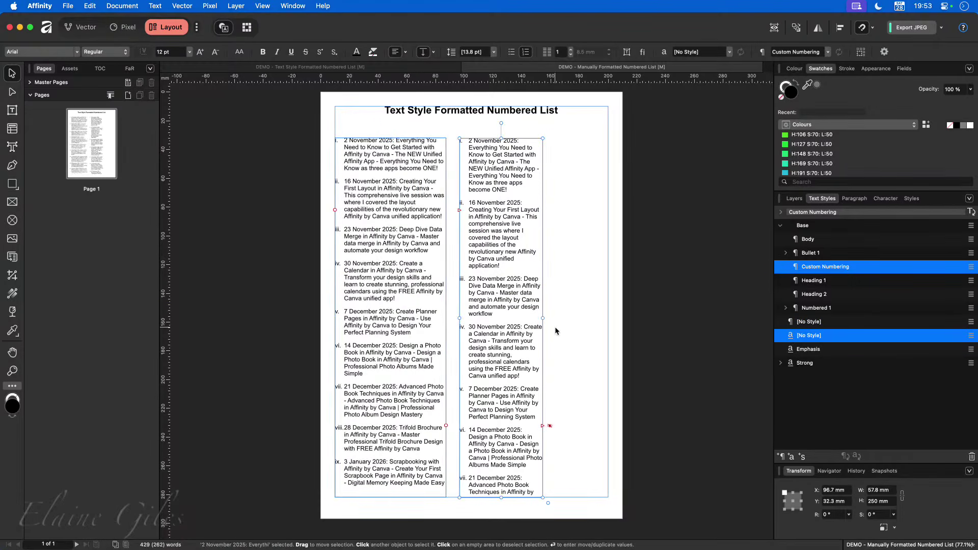
drag(543, 318, 579, 318)
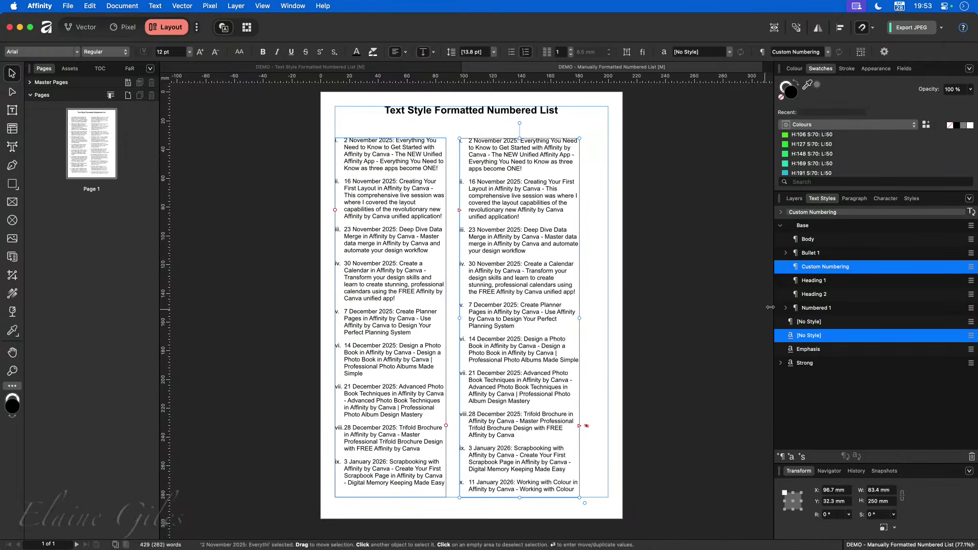
click(828, 308)
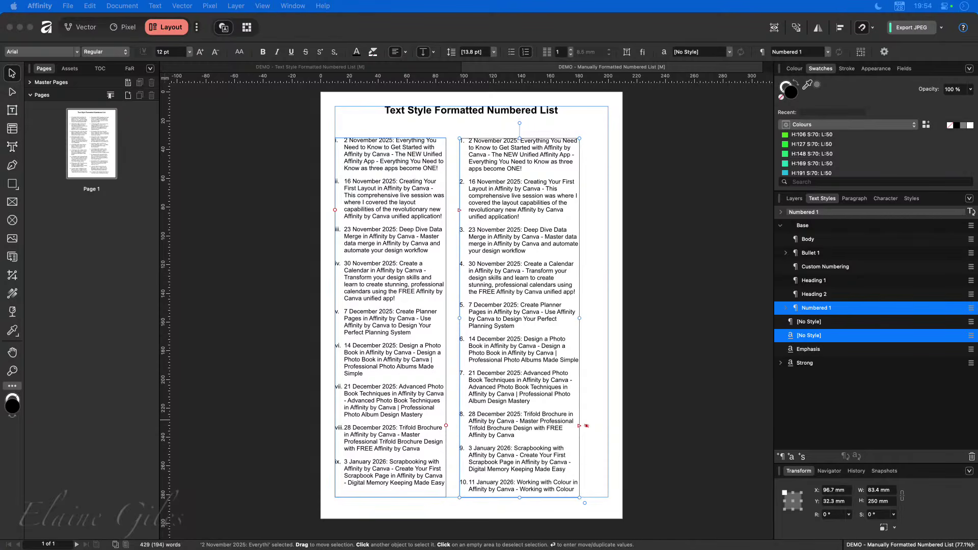
click(690, 270)
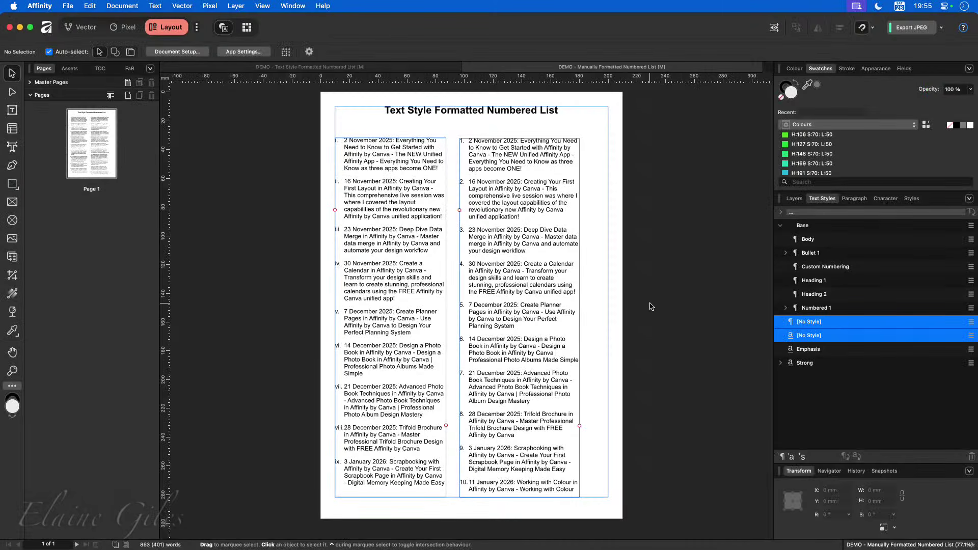
Close the two numbered-list demo documents and bring up the DEMO - Hybrid List Text Style document
key(super+w)
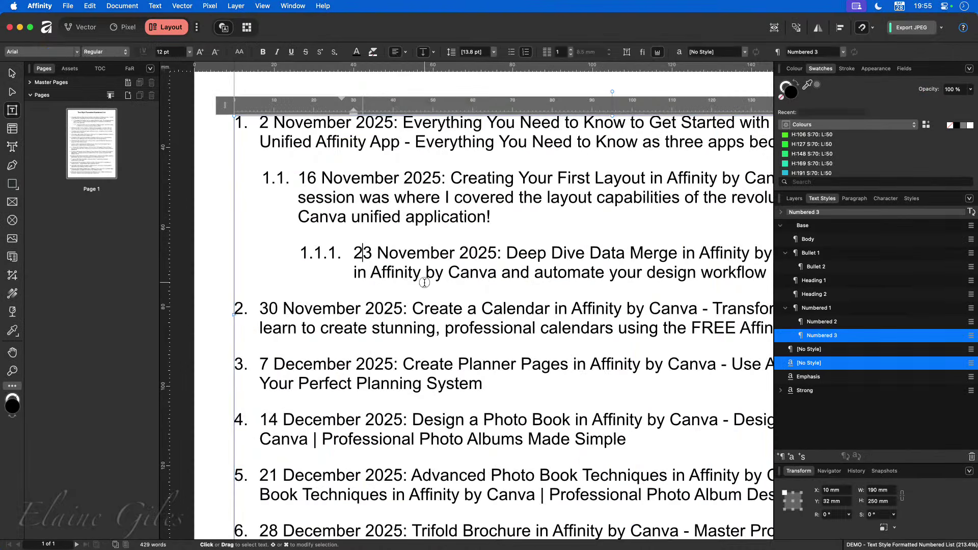
key(super+w)
click(448, 227)
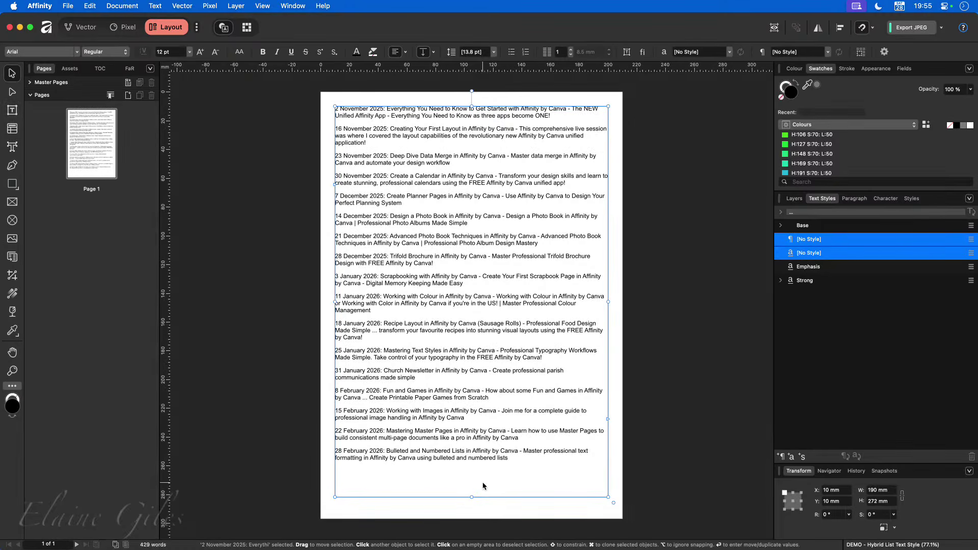
Hide the text ruler above the unformatted list, expand the Base text style group and deselect the text frame
double_click(508, 424)
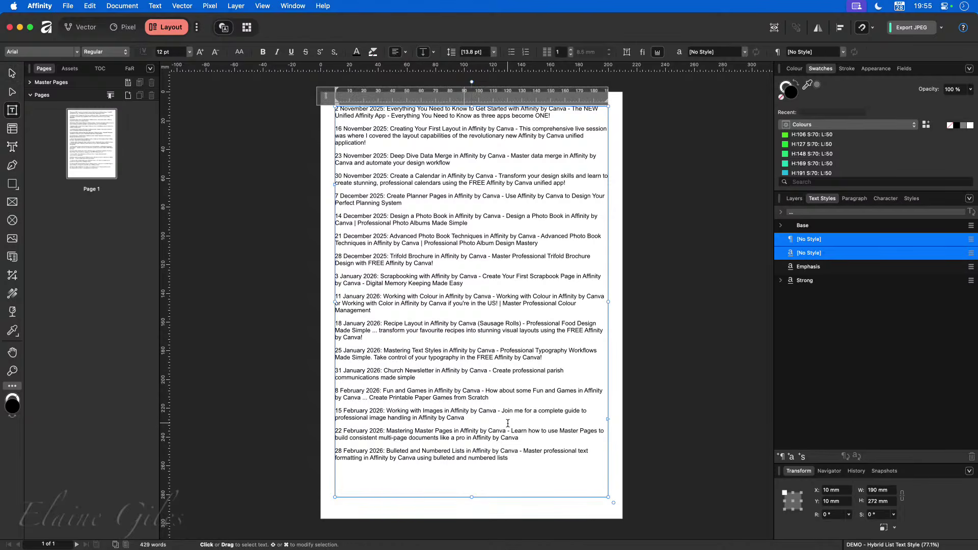
click(657, 53)
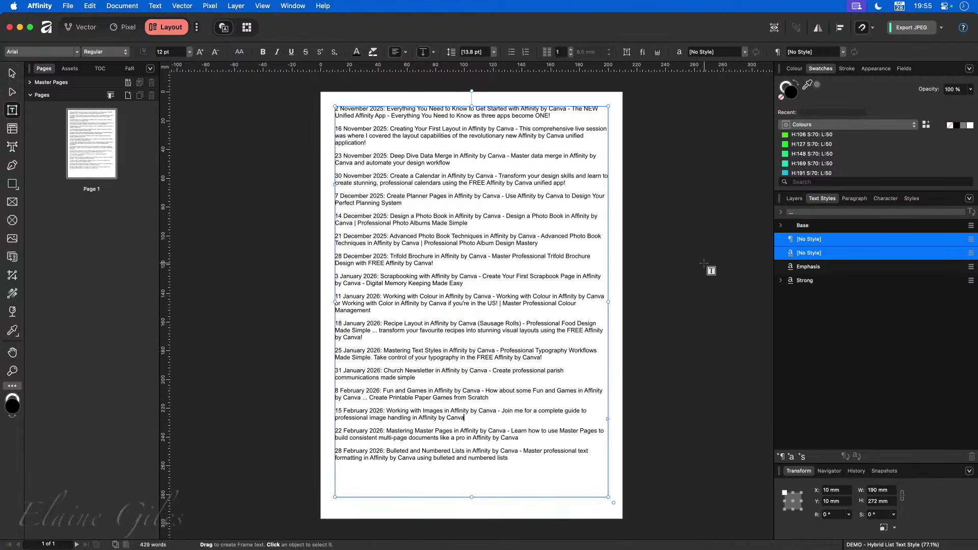
click(780, 227)
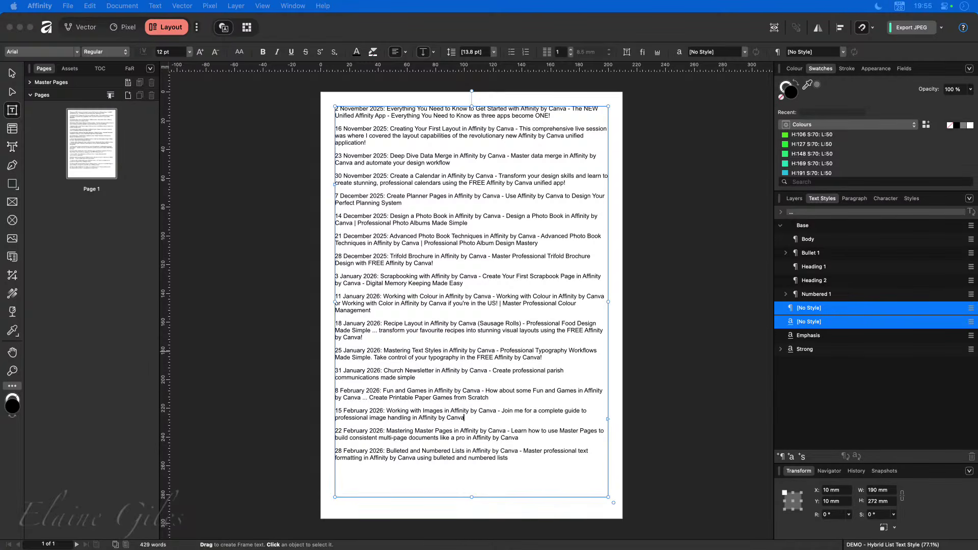
click(702, 350)
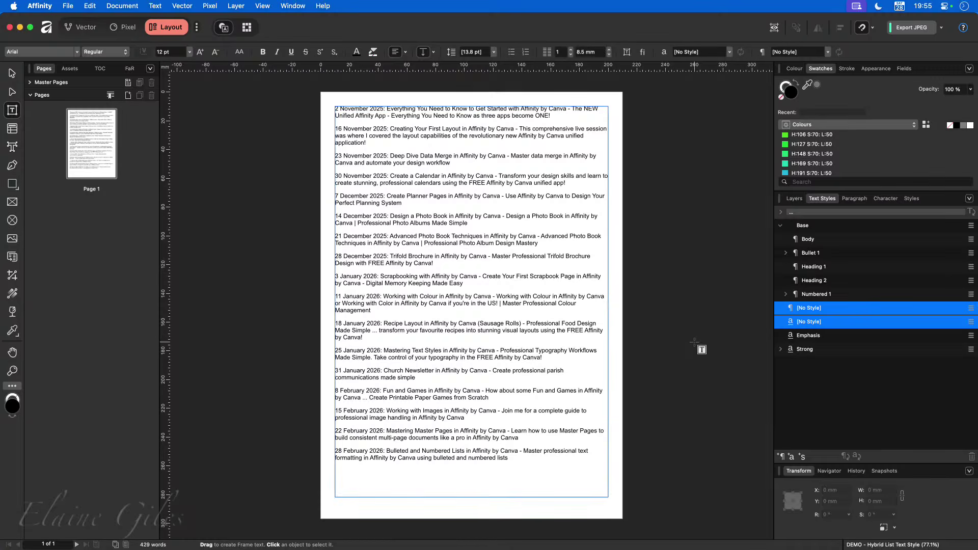
key(v)
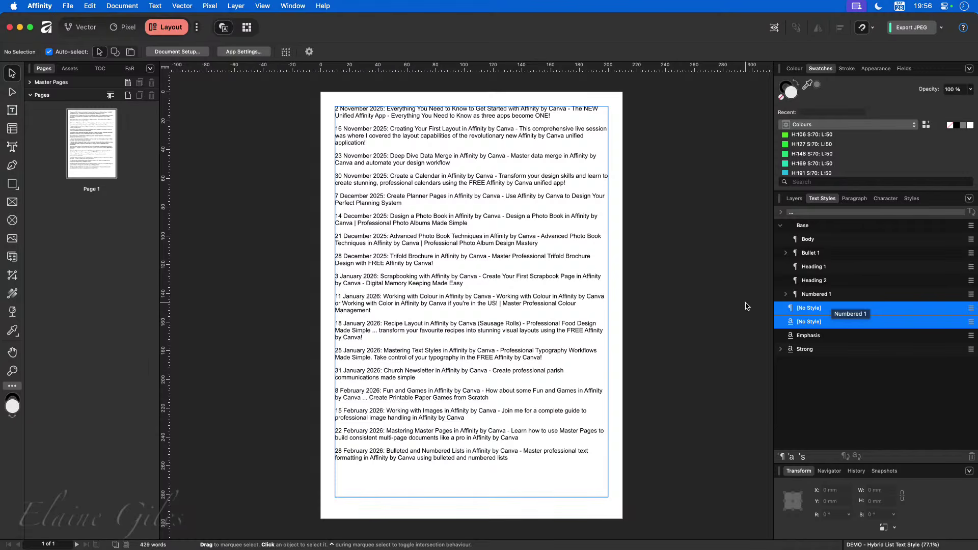
Duplicate the Numbered 1 paragraph style and name the copy Hybrid List
right_click(823, 295)
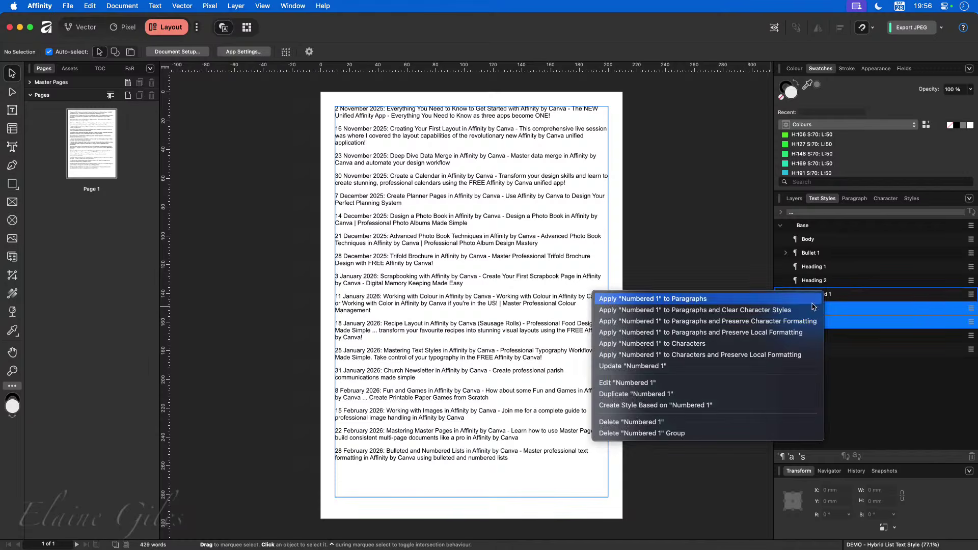
click(672, 393)
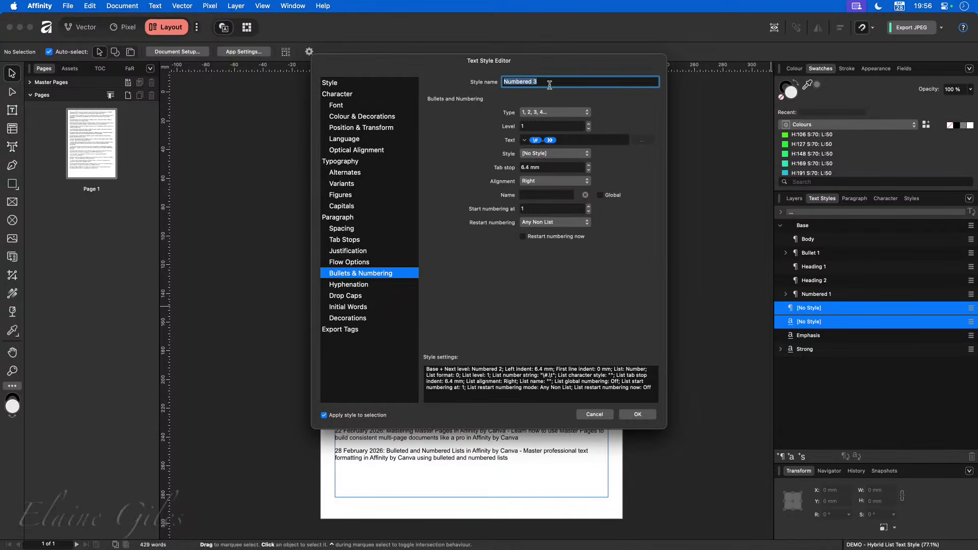
click(549, 84)
triple_click(549, 85)
text(Hybrid List)
click(637, 414)
Select all paragraphs from 2 November 2025 to 28 February 2026 and apply the Hybrid List style
key(t)
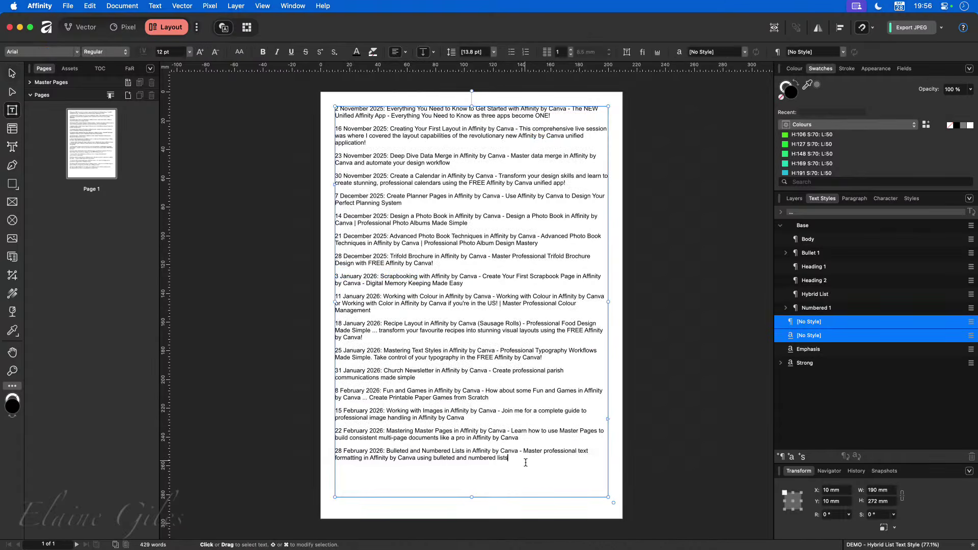
drag(530, 461, 335, 107)
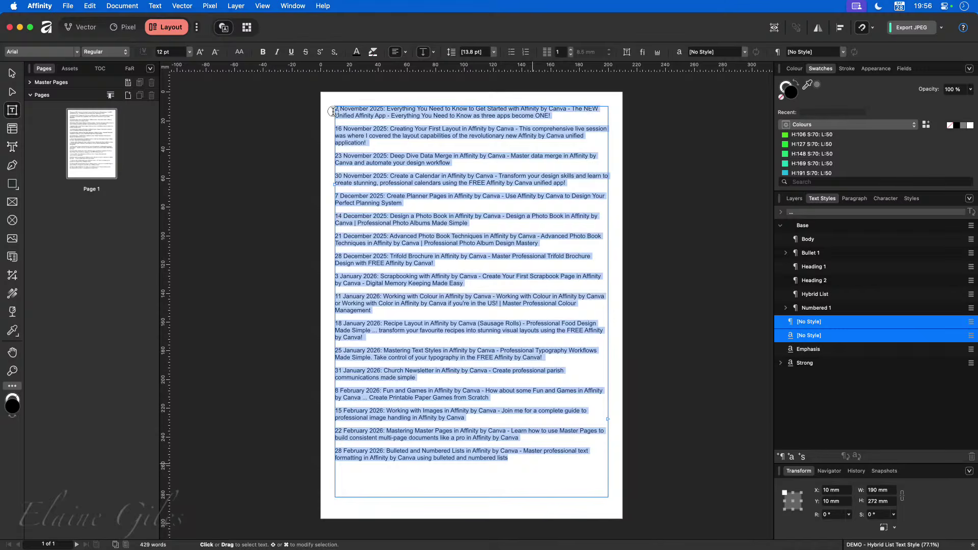
click(837, 294)
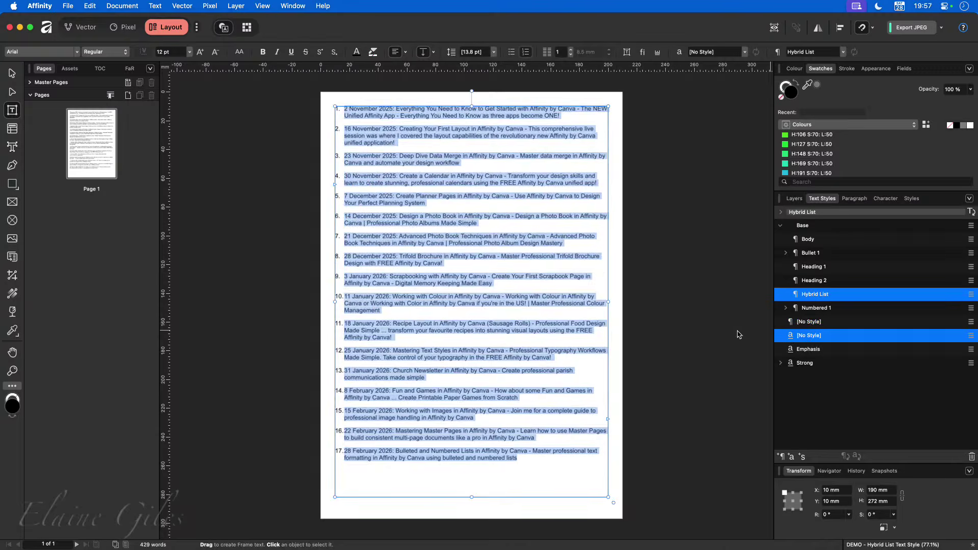
Edit the Hybrid List style to use the Poppins font family at 10 pt
click(352, 130)
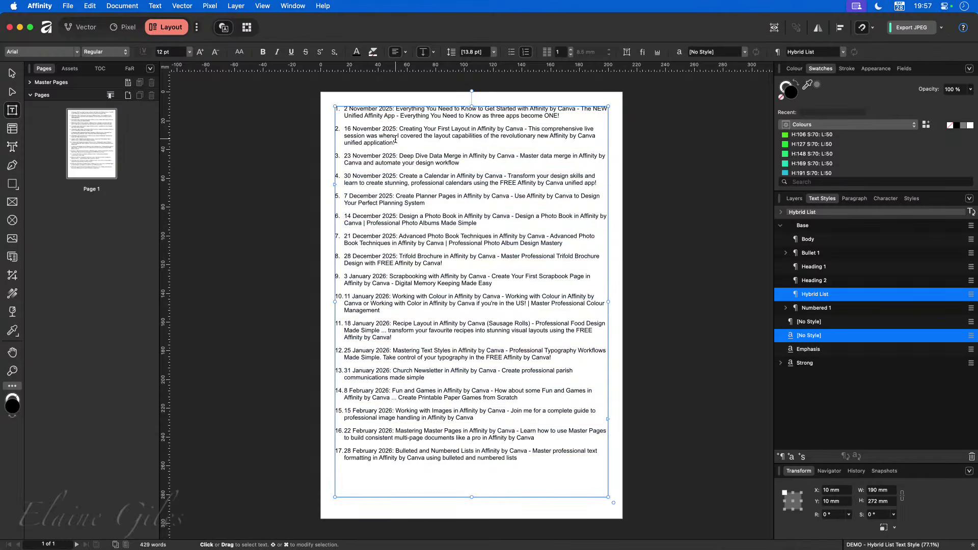
click(382, 156)
scroll(364, 110, up, 5)
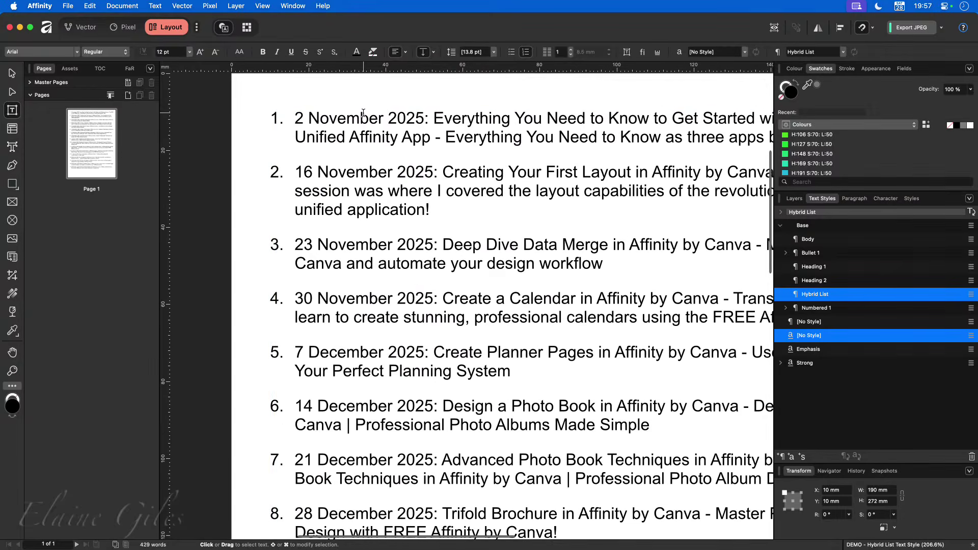
key(Escape)
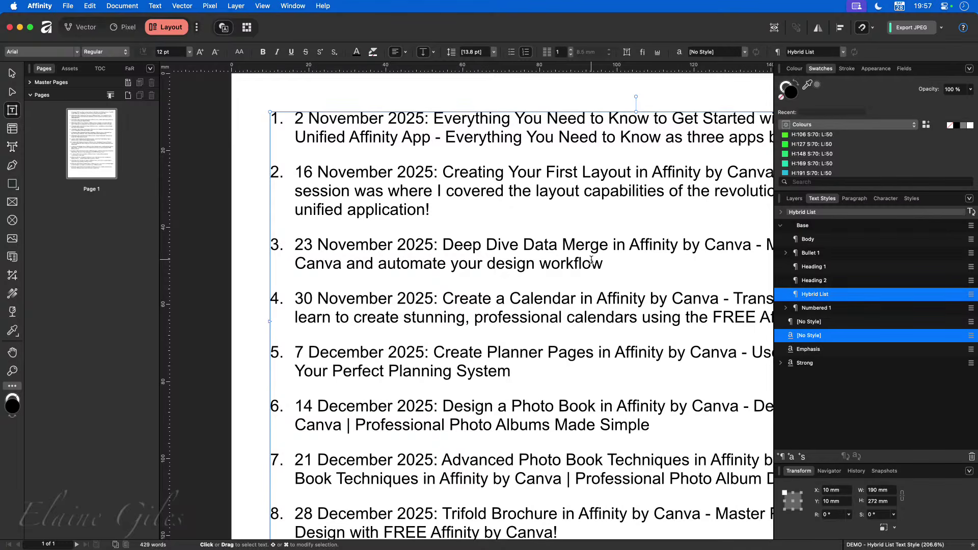
right_click(814, 296)
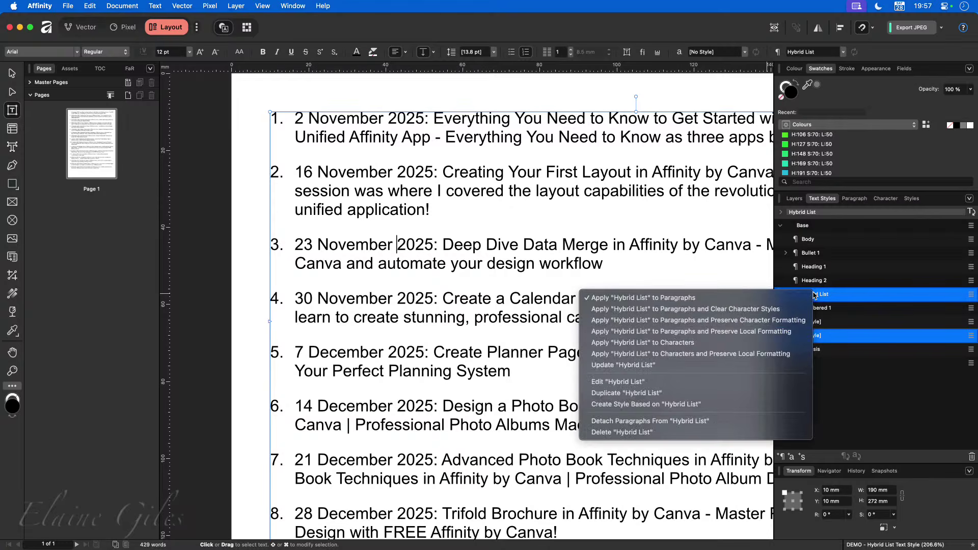
click(653, 383)
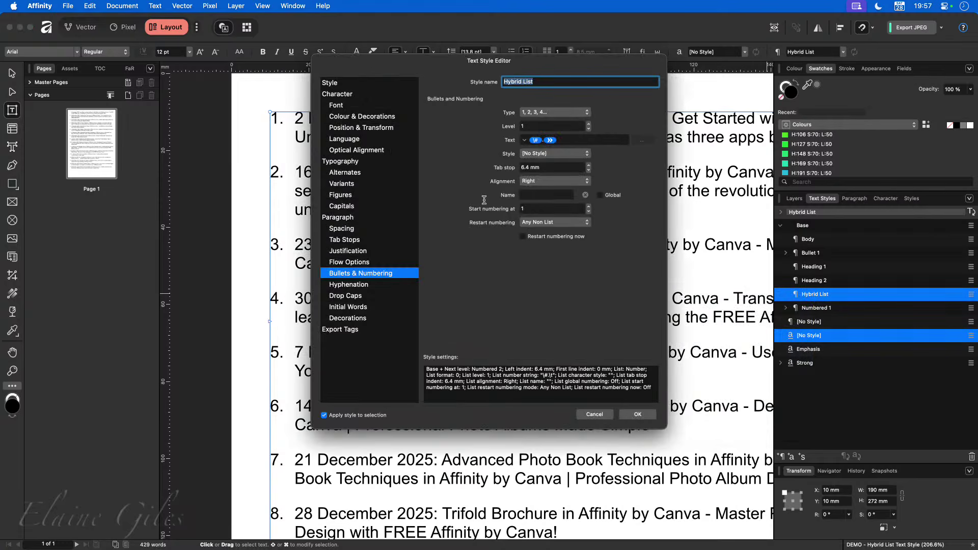
click(356, 106)
click(518, 112)
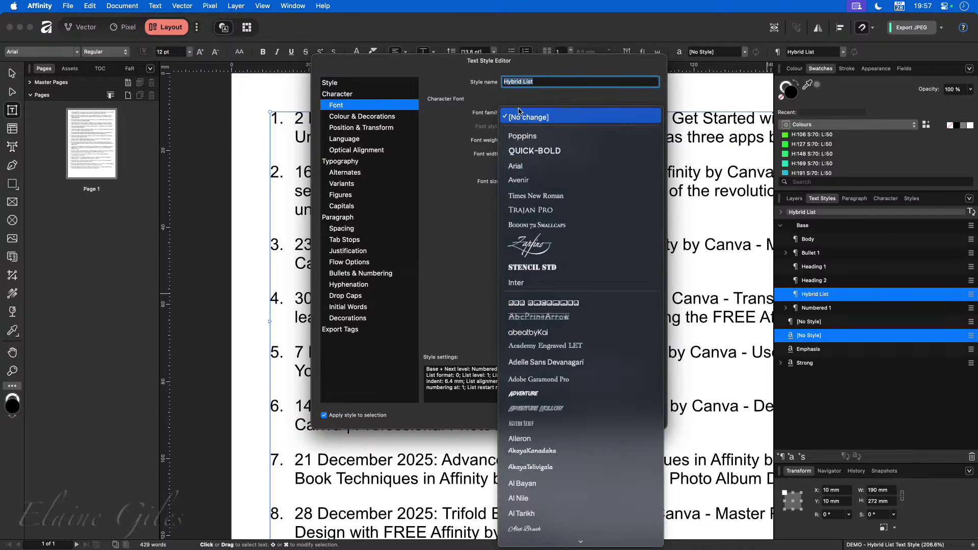
click(522, 136)
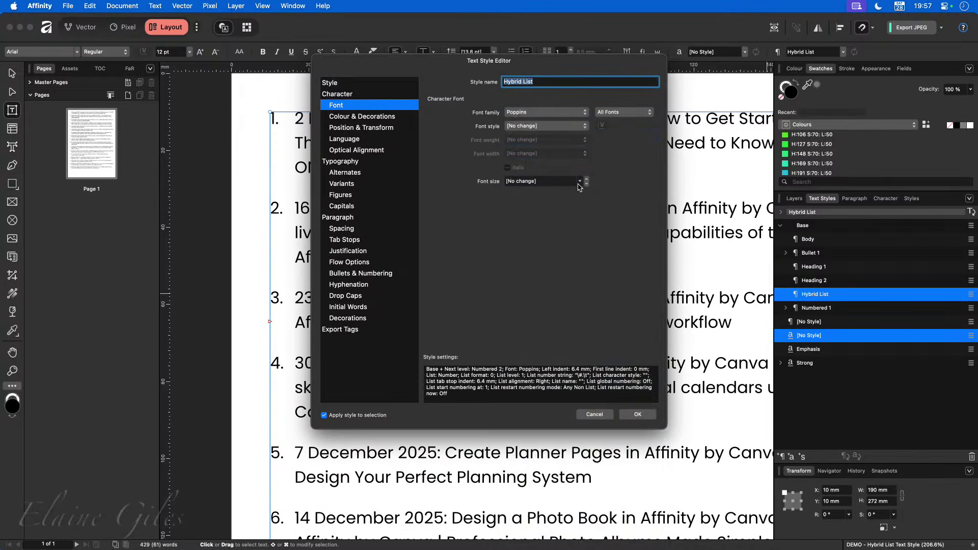
click(579, 182)
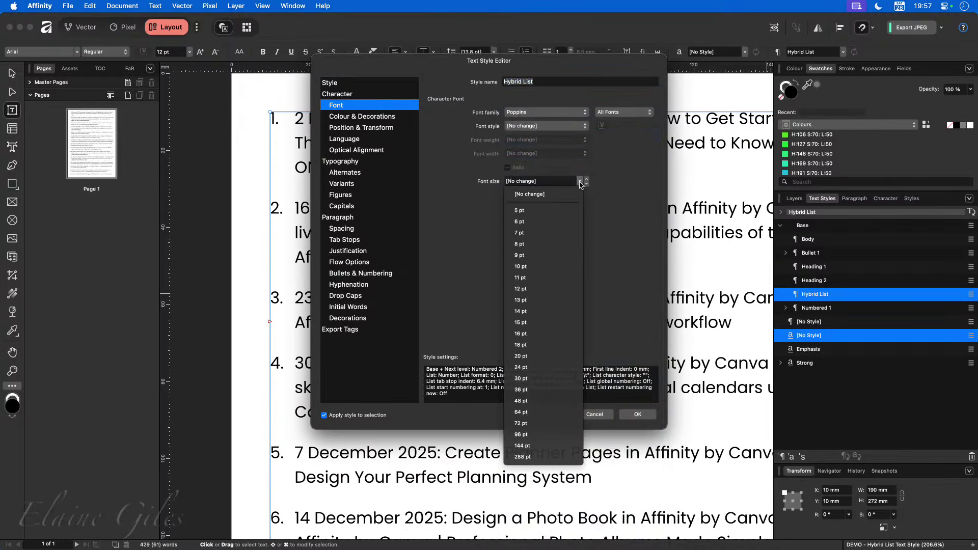
click(543, 267)
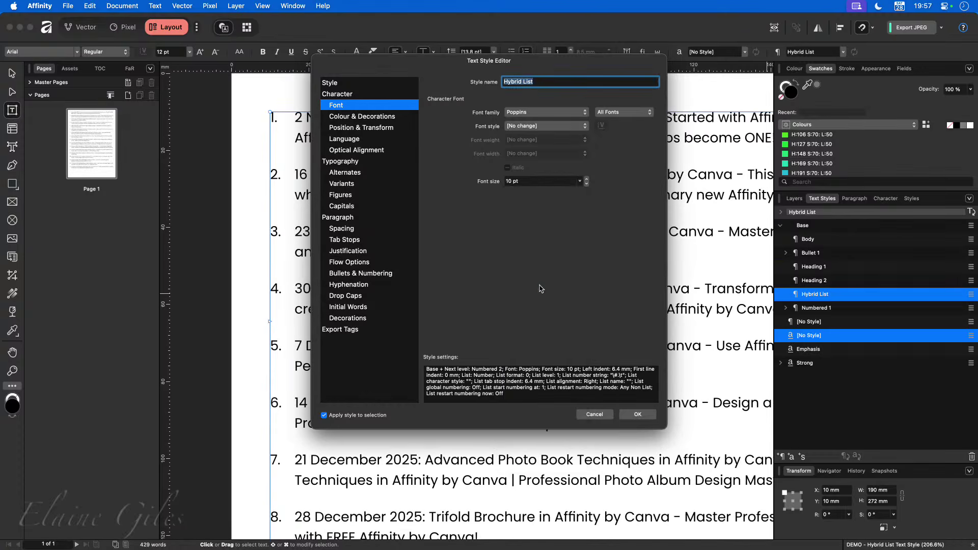
click(637, 414)
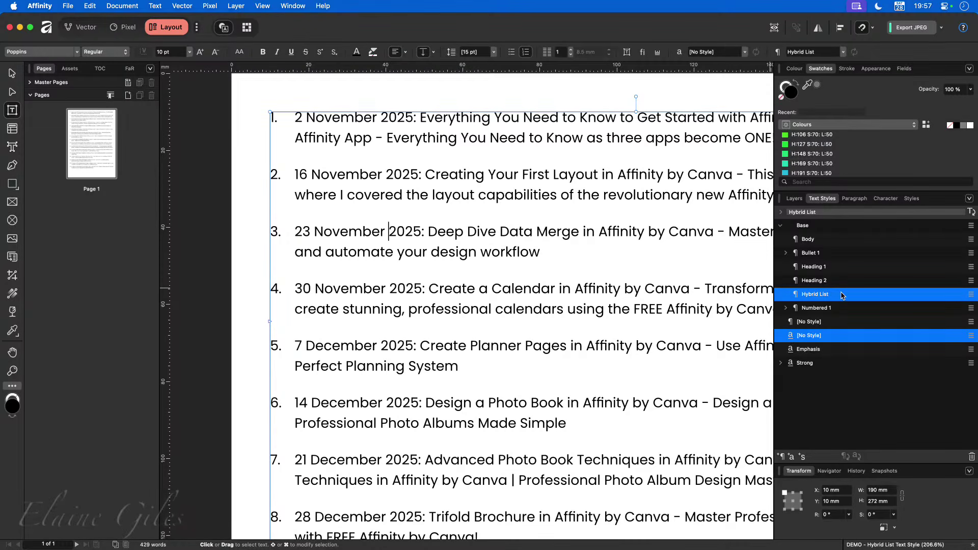
Create a style named Hybrid List 2 based on Hybrid List and apply it to the 16 November 2025 paragraph
right_click(820, 299)
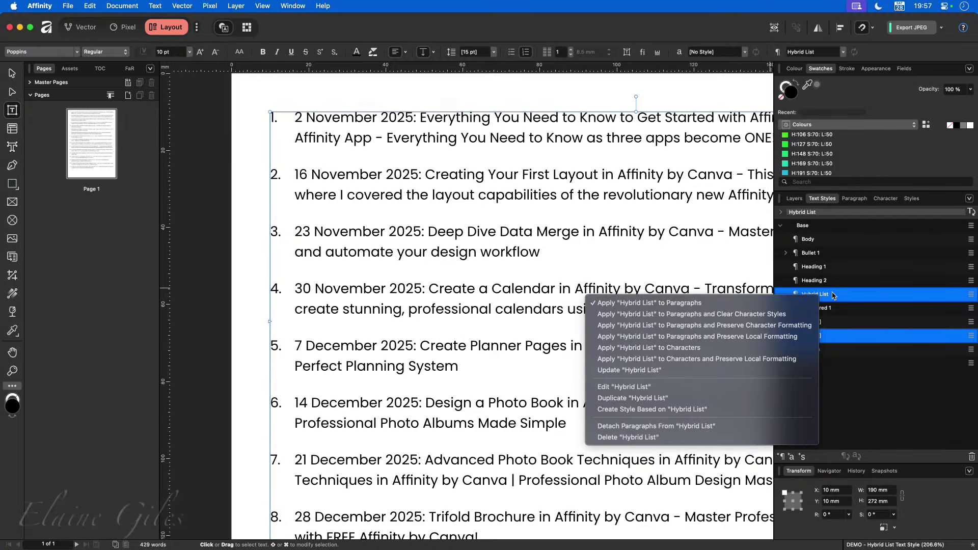
click(702, 410)
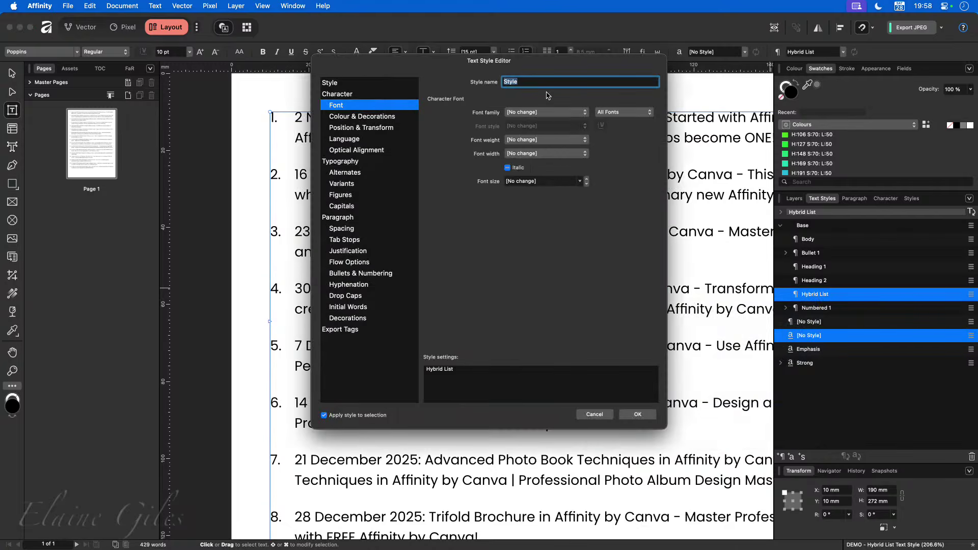
double_click(522, 82)
click(355, 83)
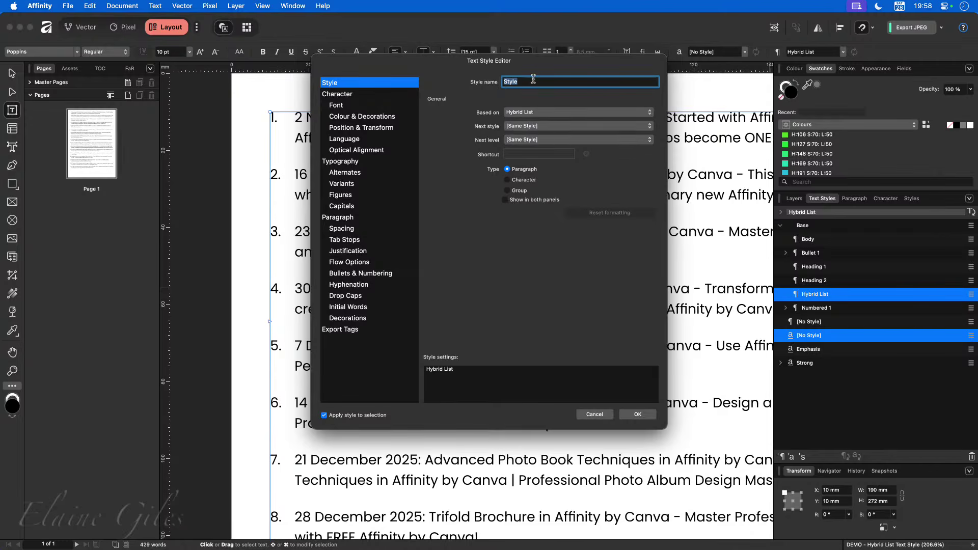
text(Hybrid List 2)
click(637, 414)
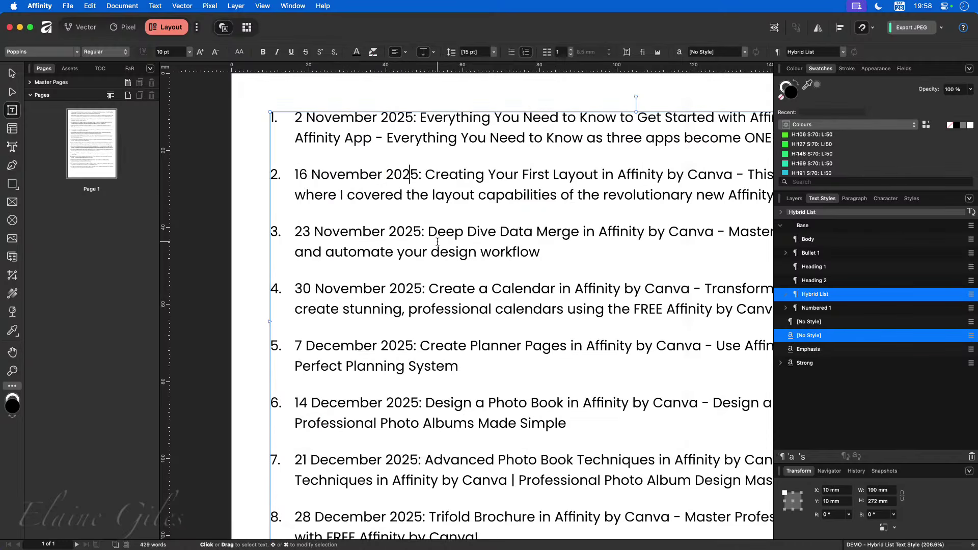
click(786, 294)
click(817, 308)
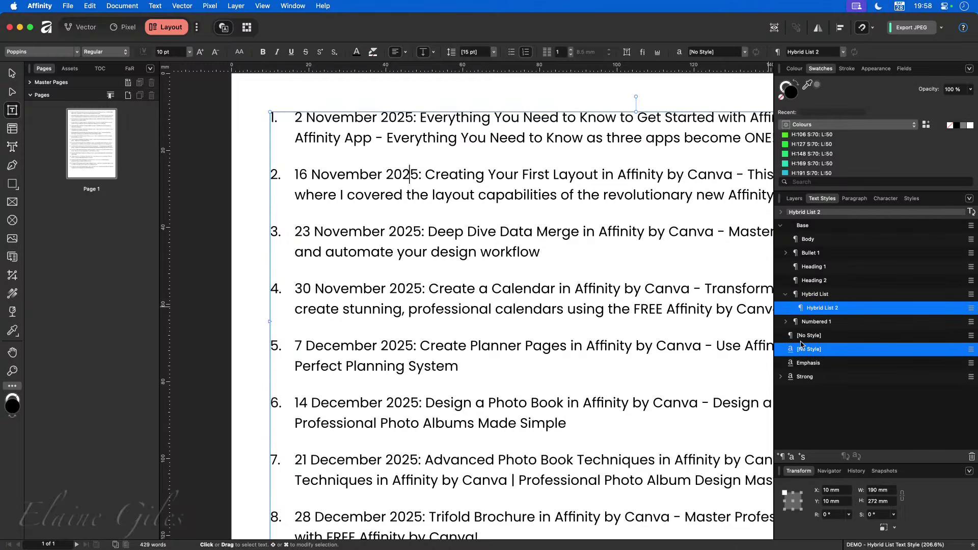
Edit Hybrid List 2 so its numbering type is A, B, C, D... and its list level is 2
right_click(825, 309)
click(687, 397)
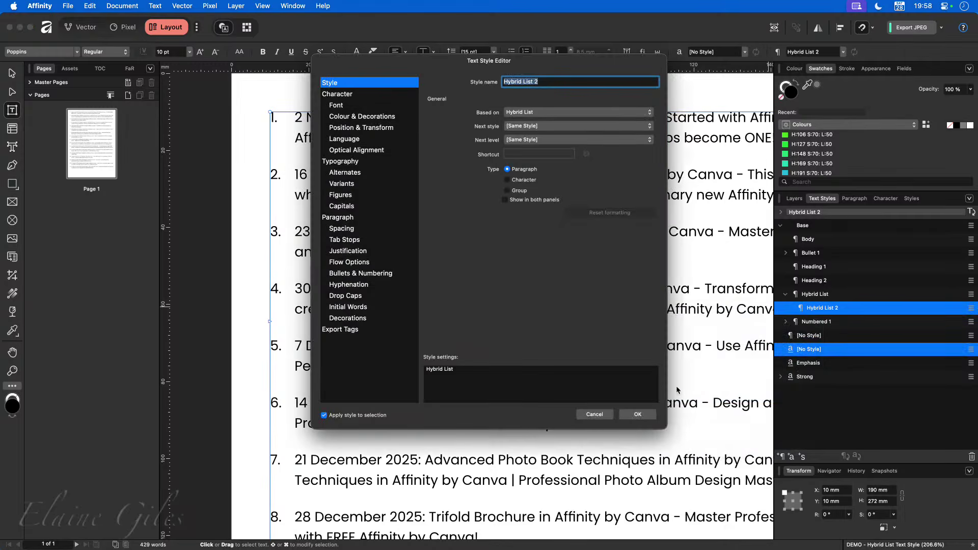
drag(435, 67, 600, 129)
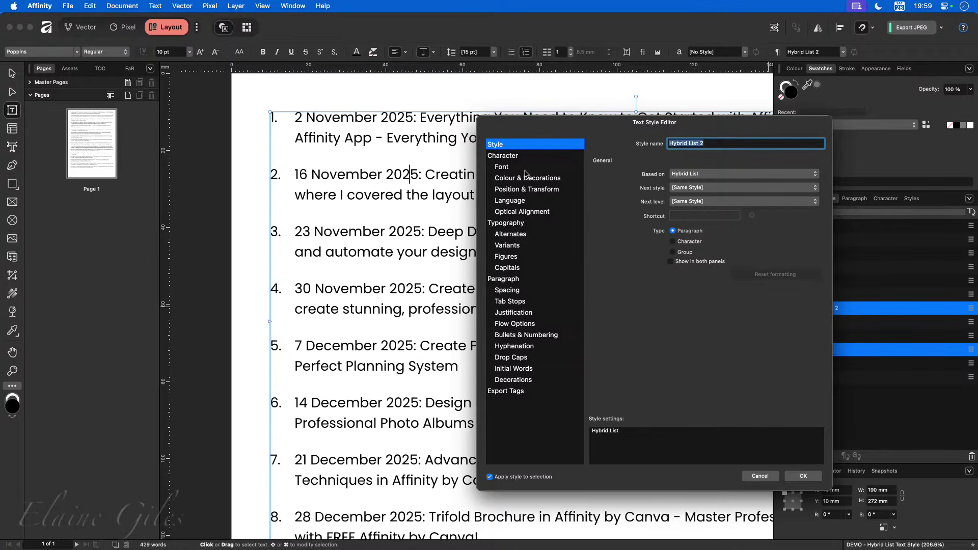
click(524, 336)
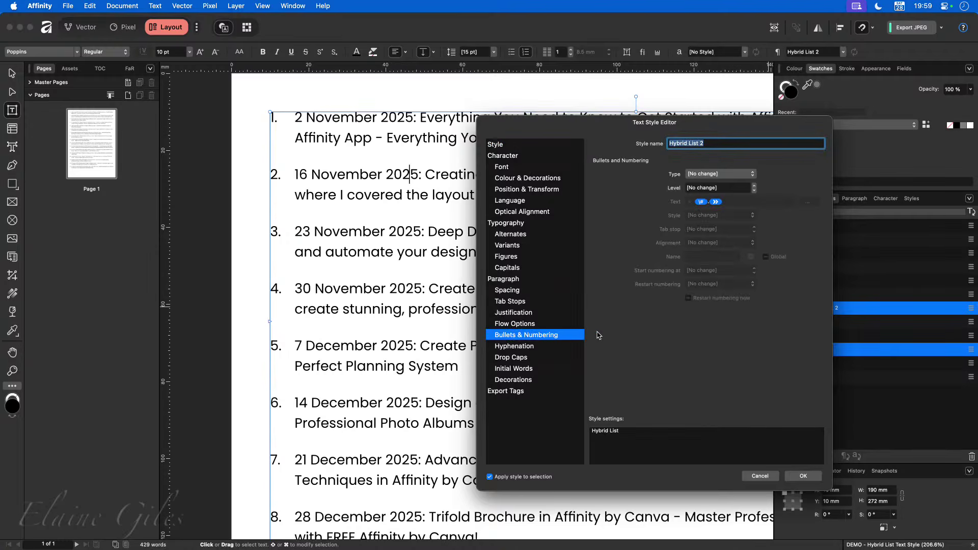
click(742, 176)
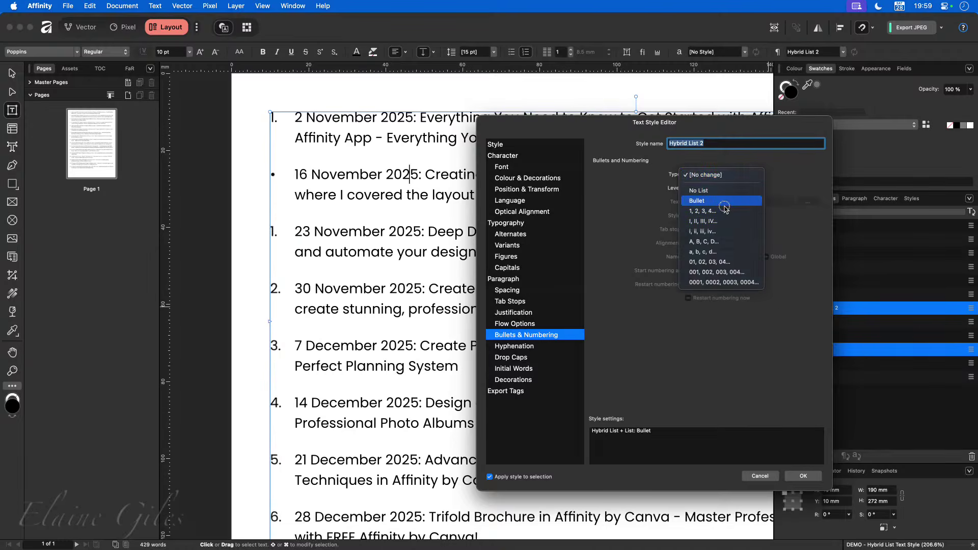
click(723, 211)
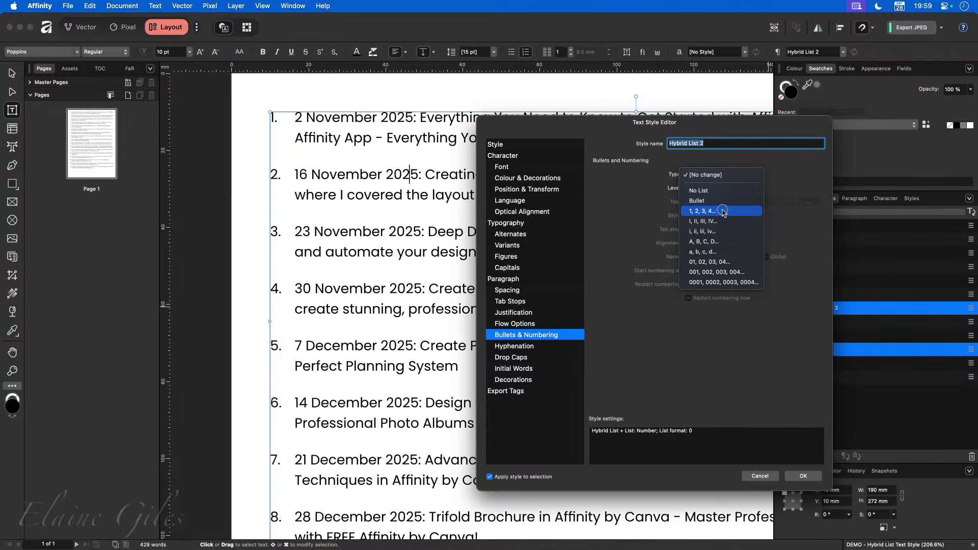
click(720, 242)
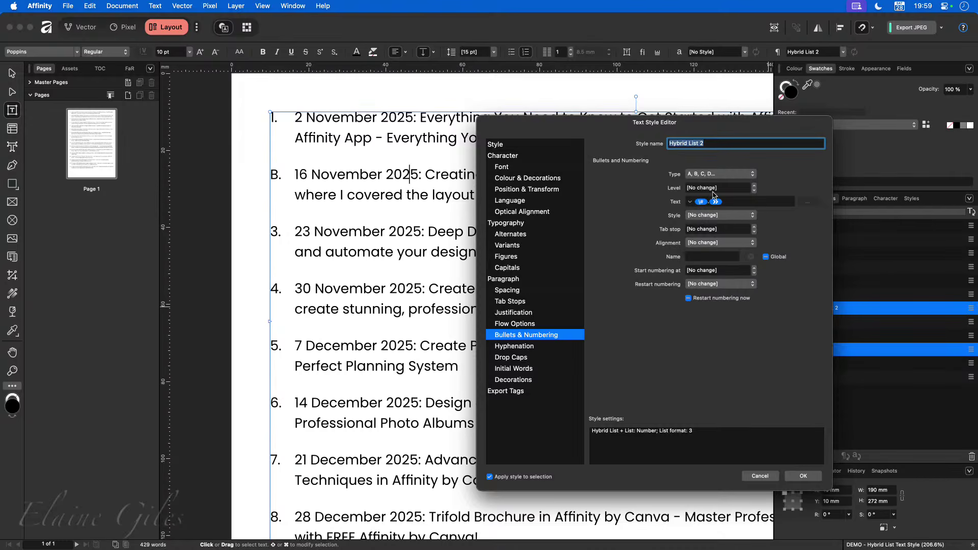
click(754, 187)
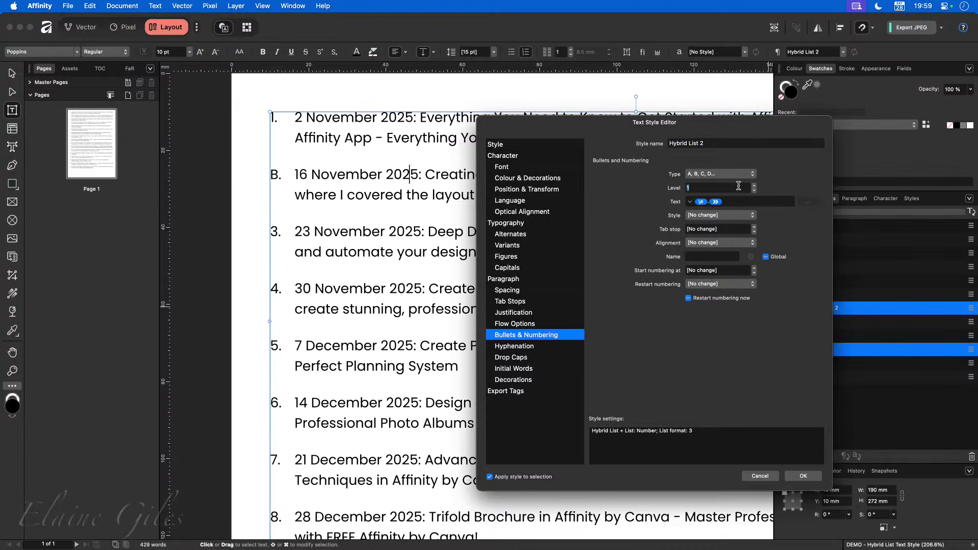
click(754, 187)
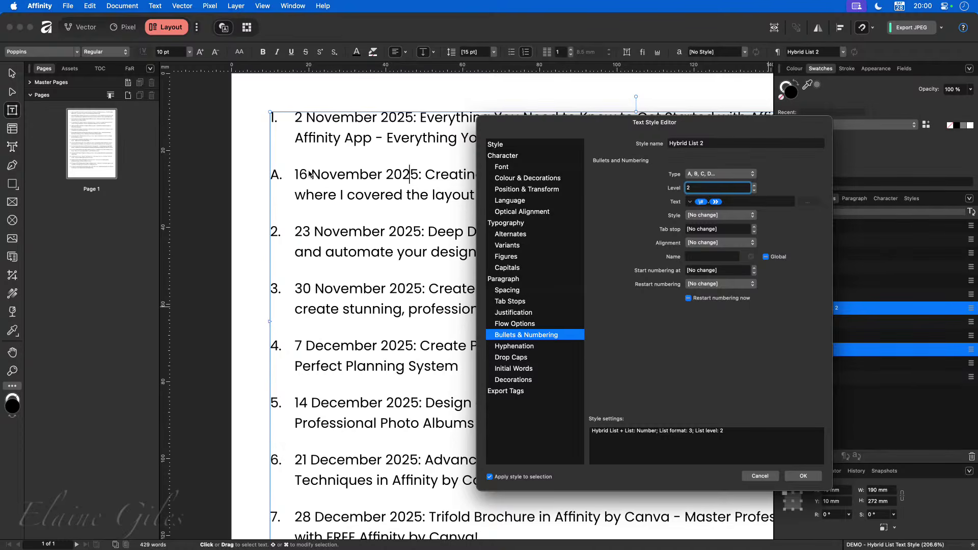
Set the left indent of Hybrid List 2 to 6.4 mm in its paragraph spacing and accept the style changes
click(515, 292)
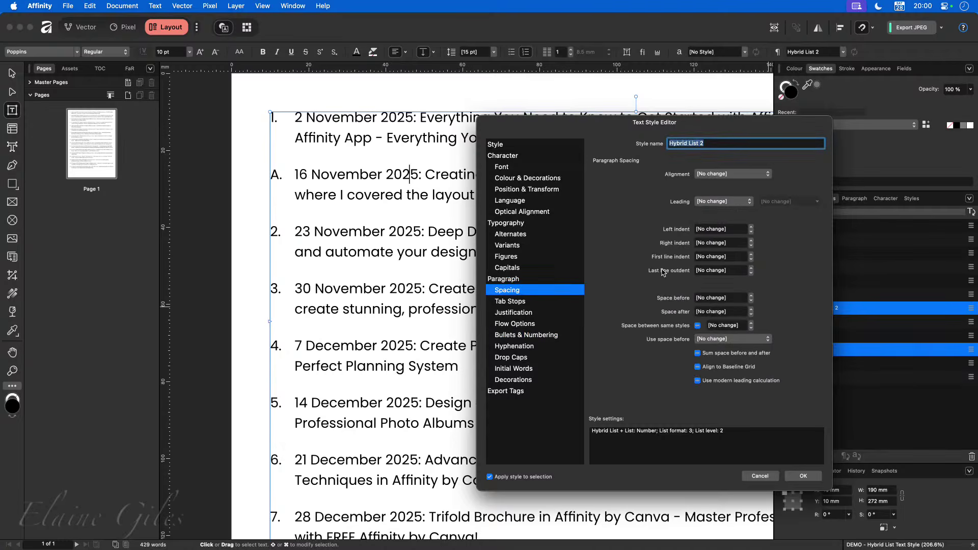
click(732, 227)
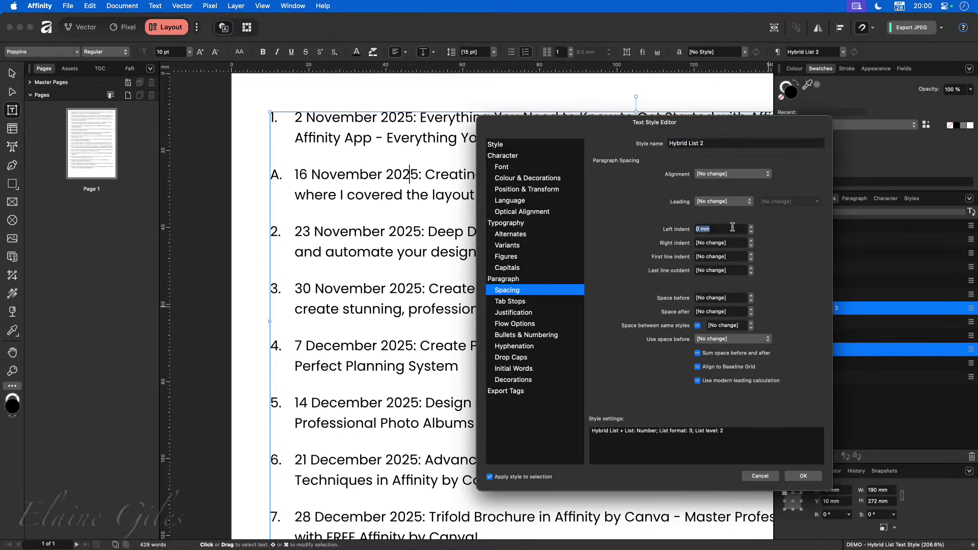
text(6.4)
key(Tab)
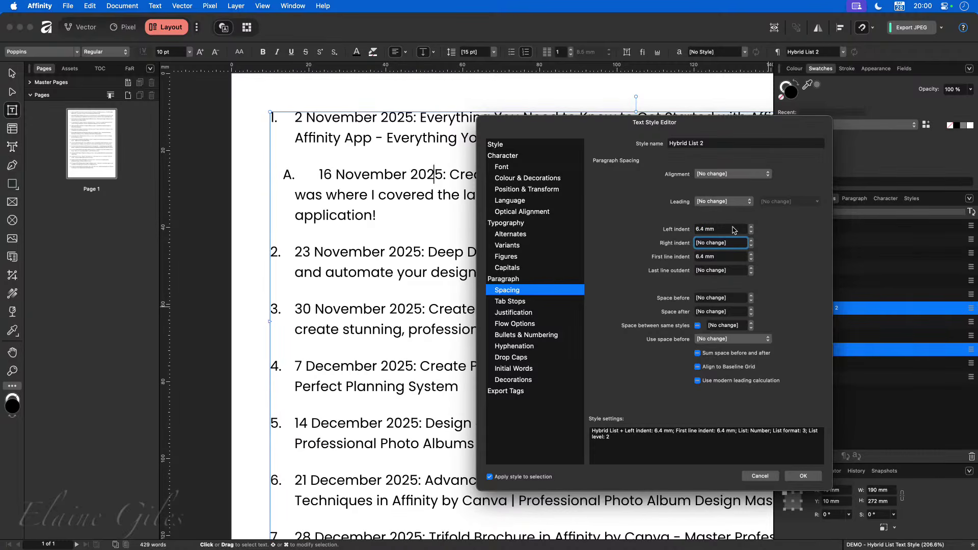
click(721, 256)
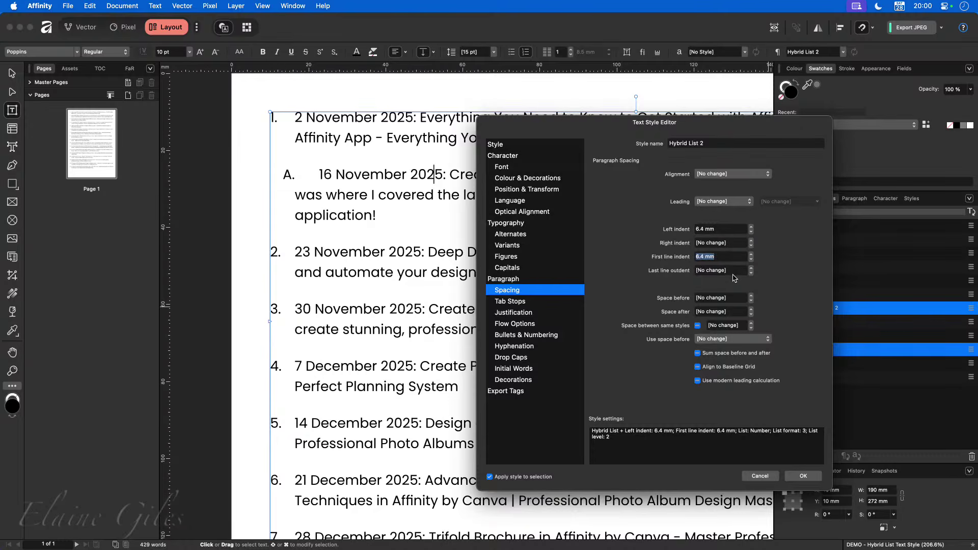
click(800, 475)
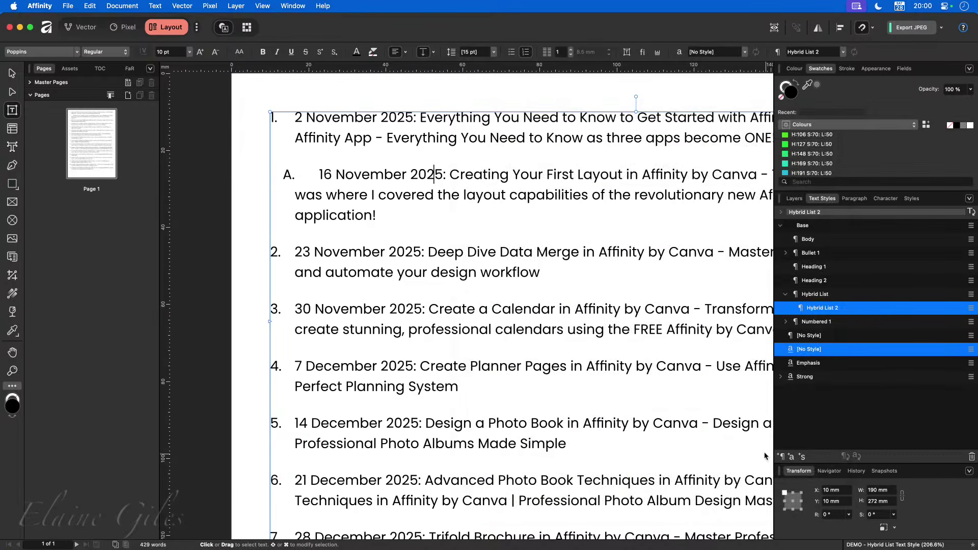
Set item A's first-line indent to about 10 mm and left indent to about 13 mm on the text ruler, and update Hybrid List 2 to match
click(332, 174)
click(657, 52)
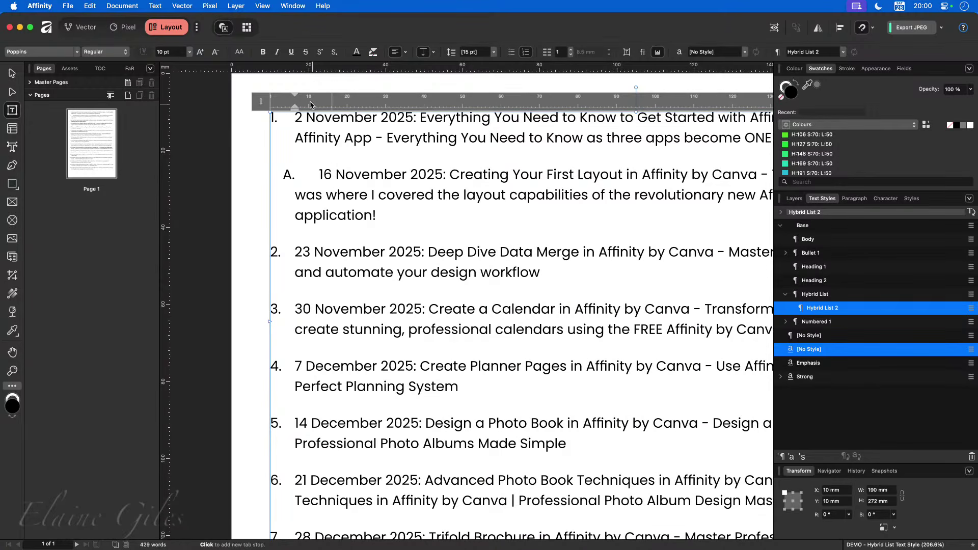
mouse_move(293, 97)
mouse_down()
mouse_move(283, 97)
mouse_move(307, 99)
mouse_up()
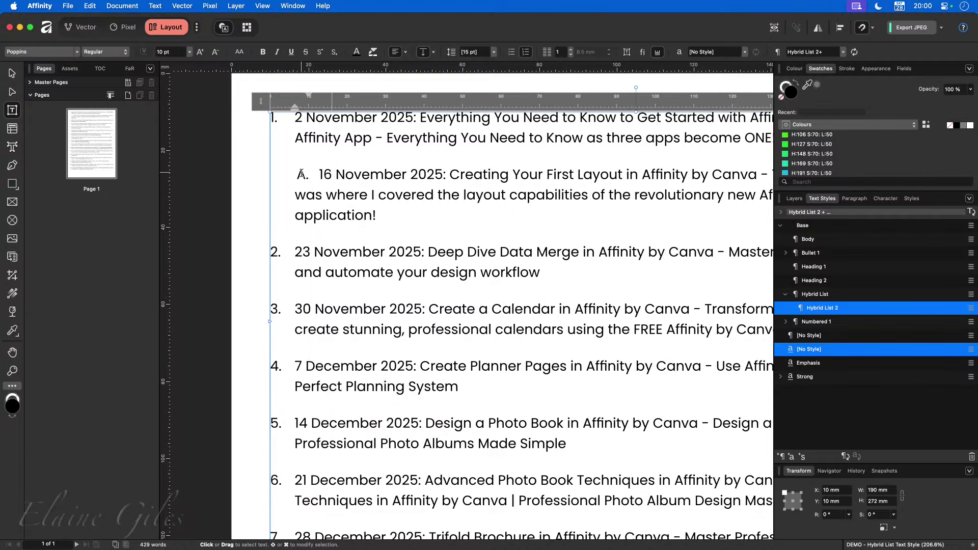
click(321, 174)
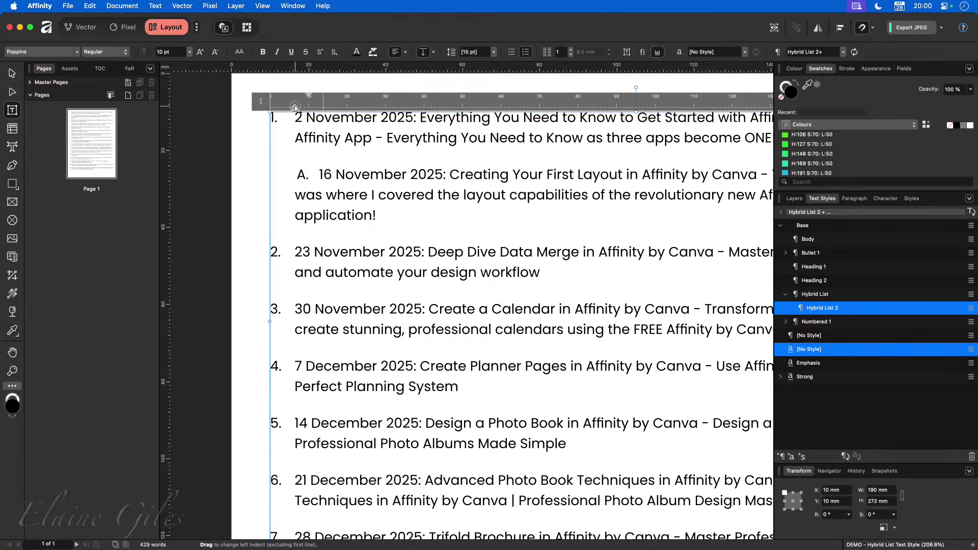
drag(295, 108, 307, 108)
click(314, 117)
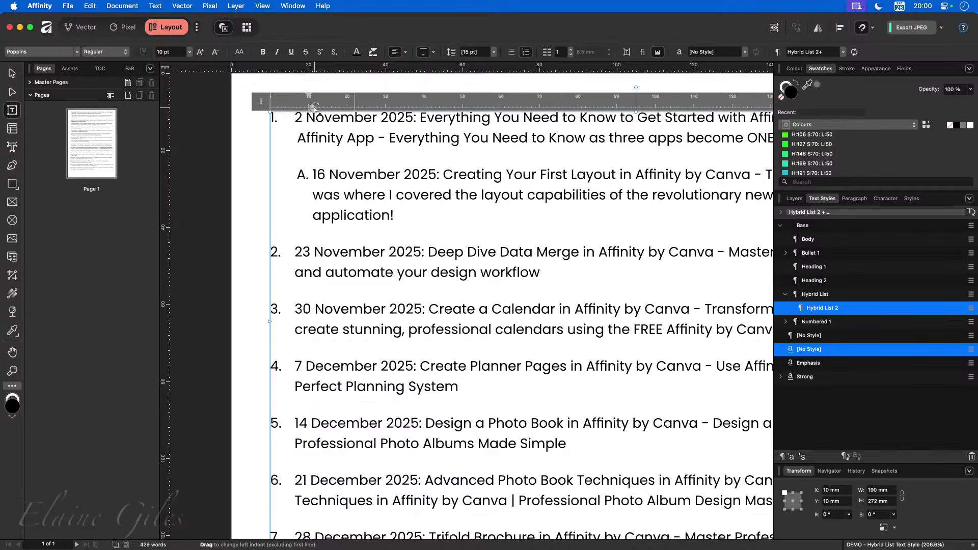
drag(313, 108, 321, 108)
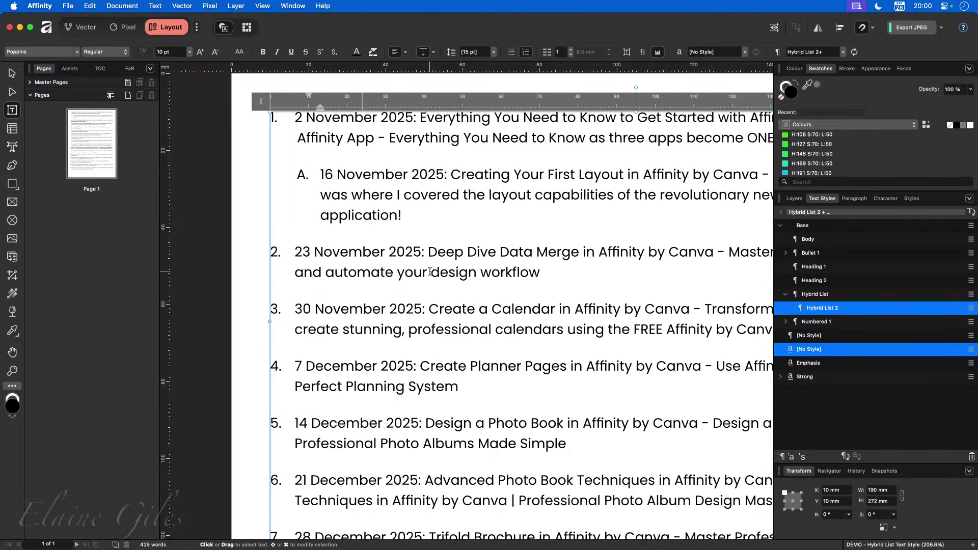
right_click(824, 308)
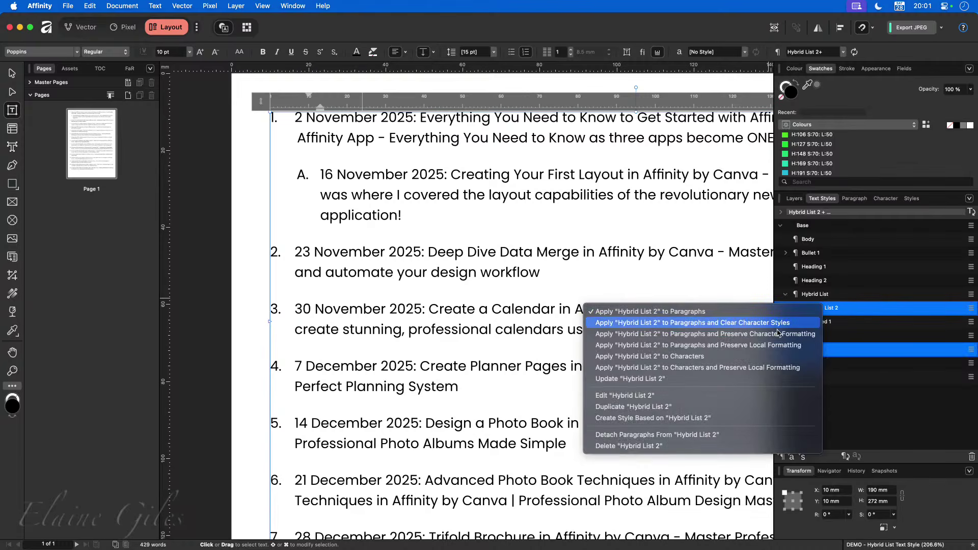
click(652, 379)
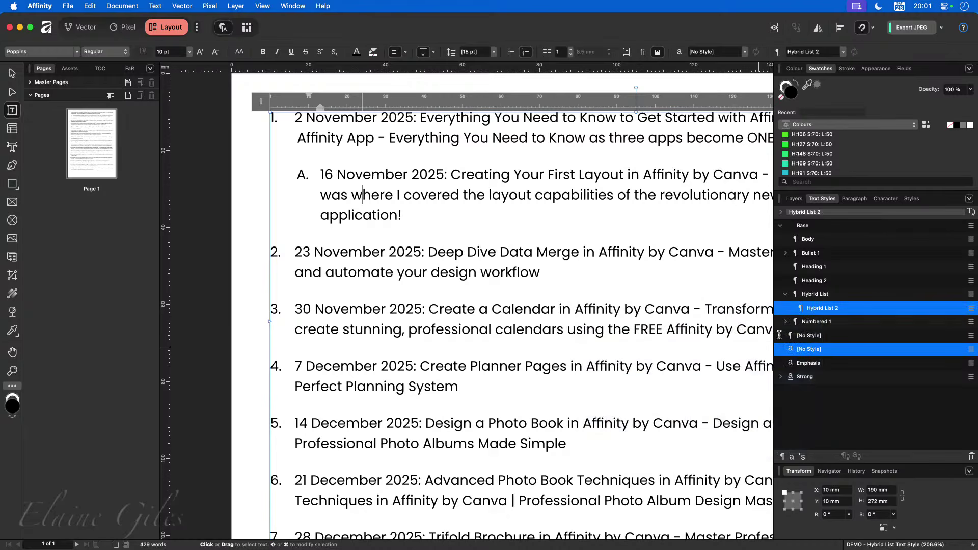
Review the left and first-line indents of Hybrid List 2 in its style definition
right_click(820, 308)
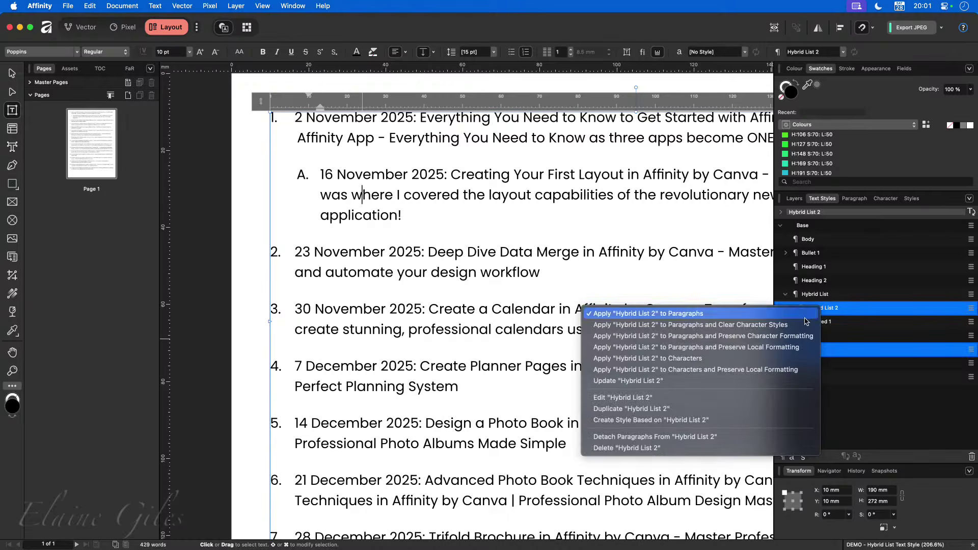
click(618, 397)
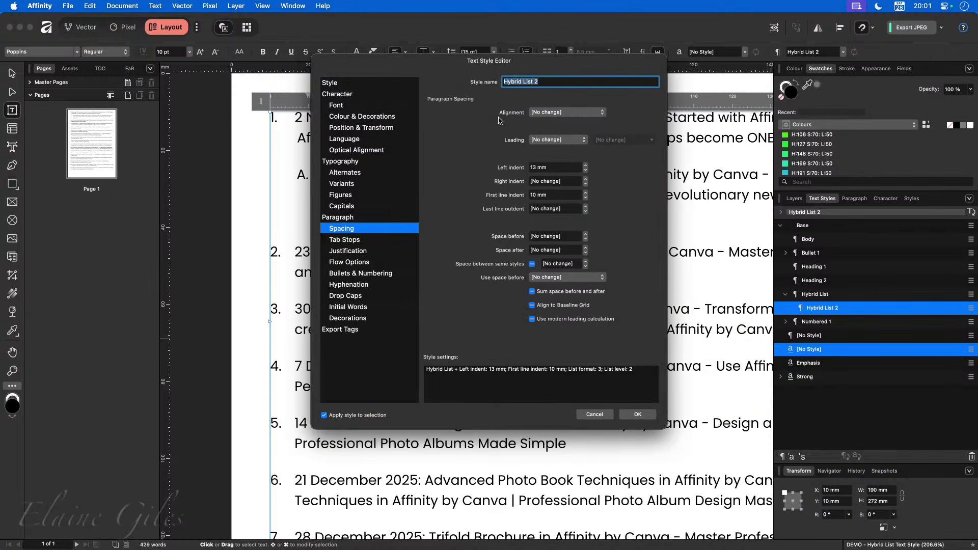
drag(441, 61, 540, 141)
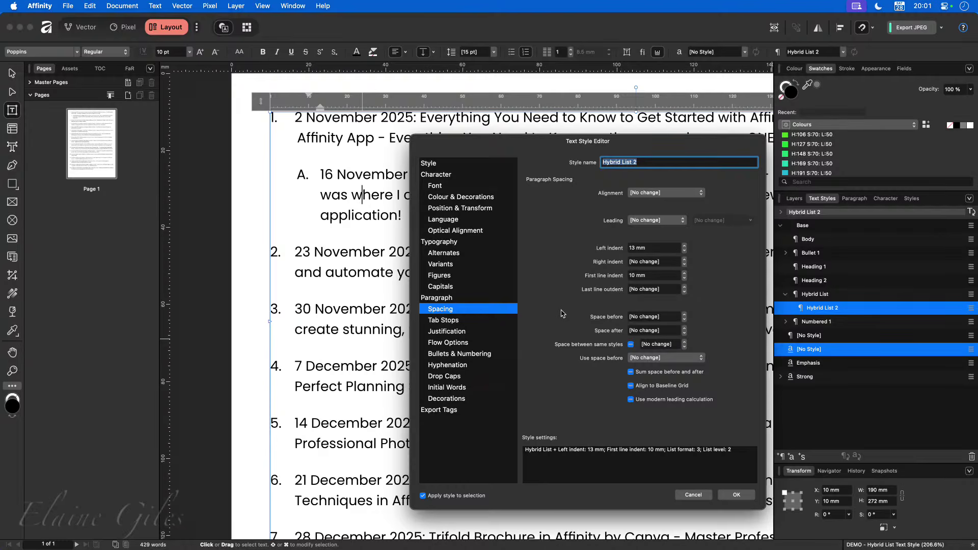
click(733, 498)
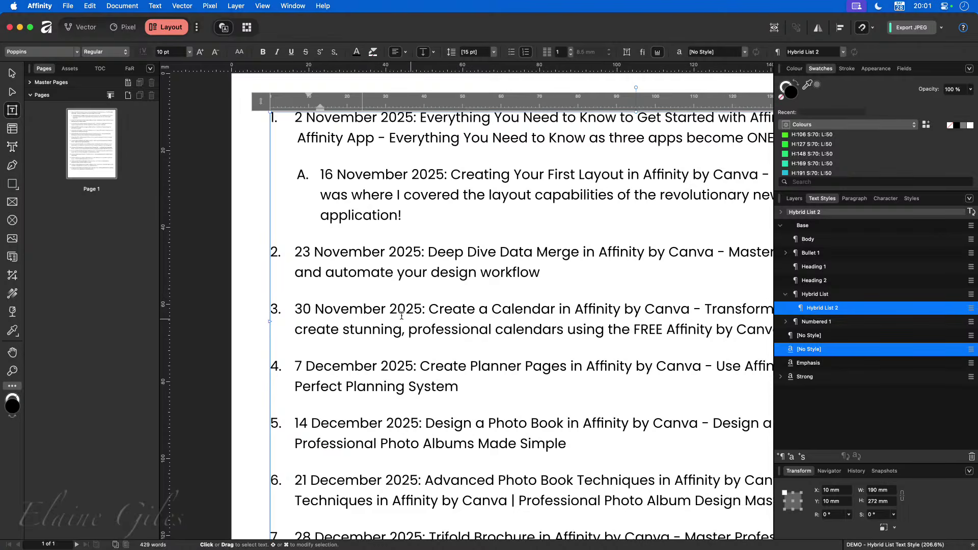
Duplicate Hybrid List 2 as Hybrid List 3, with numbering type a, b, c, d... and list level 3
click(362, 252)
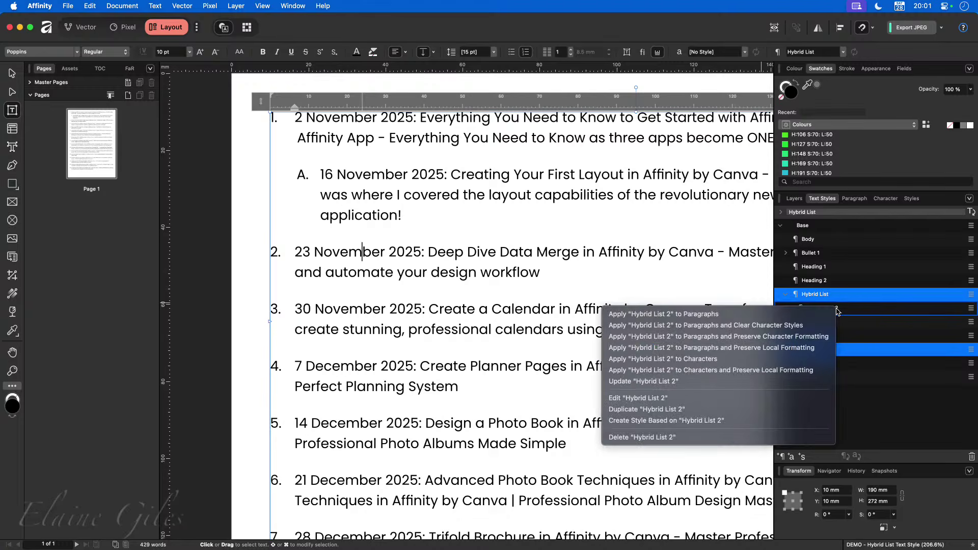
click(700, 412)
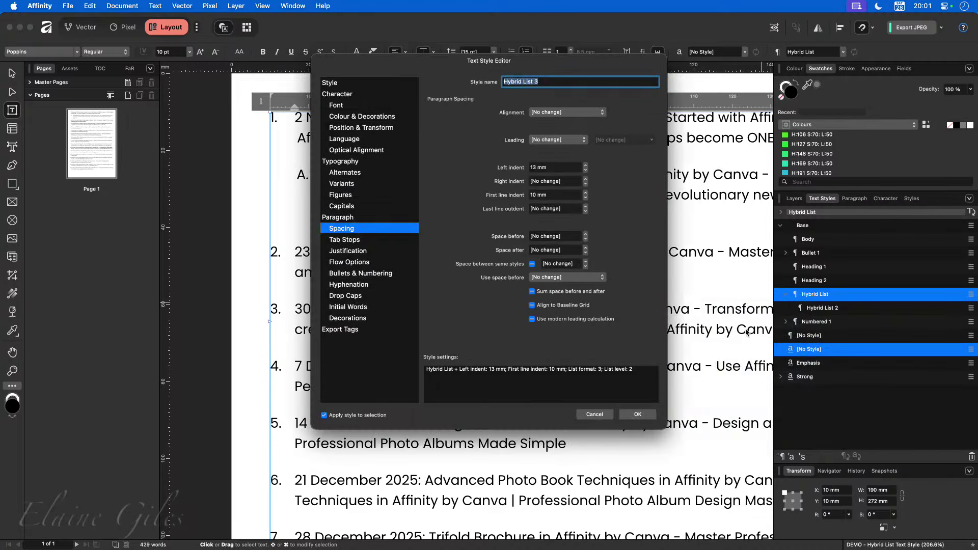
click(548, 80)
click(377, 272)
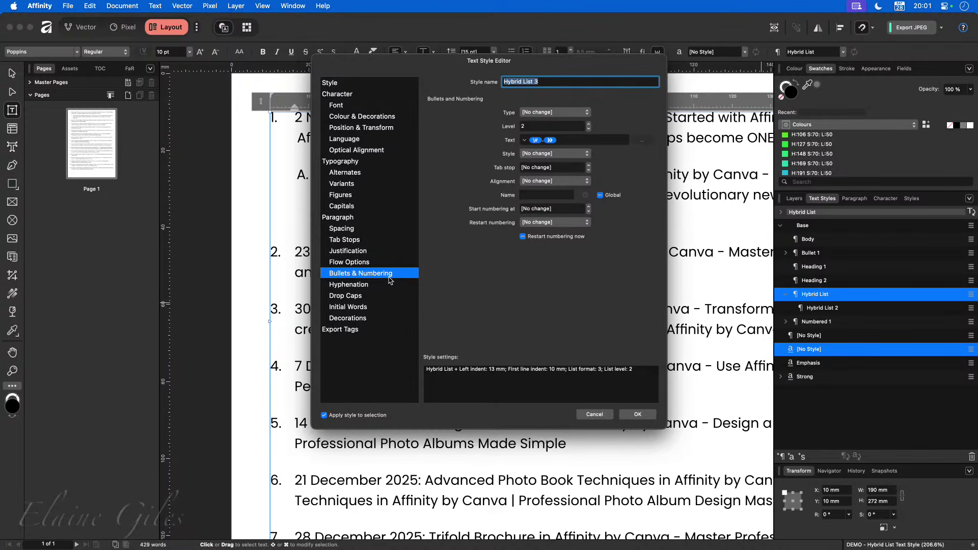
drag(436, 61, 529, 127)
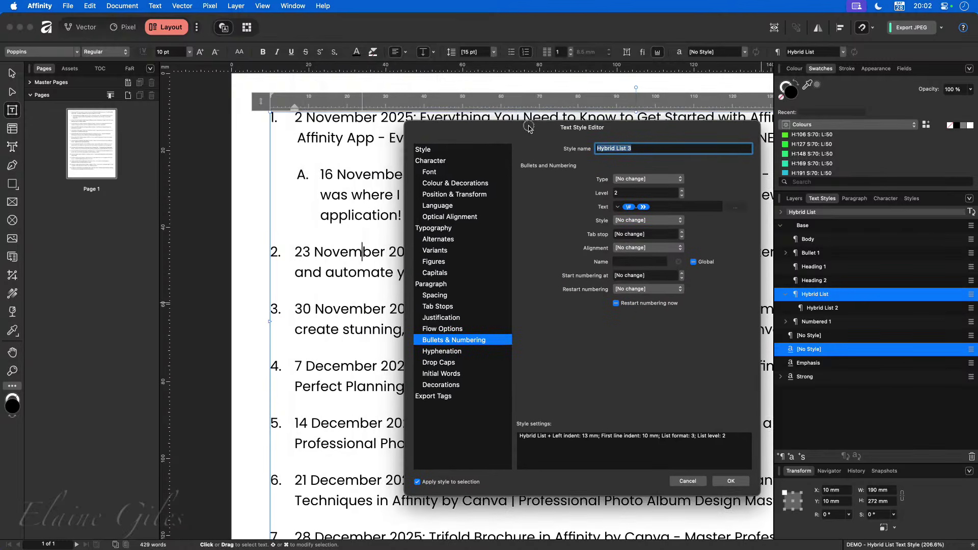
click(679, 178)
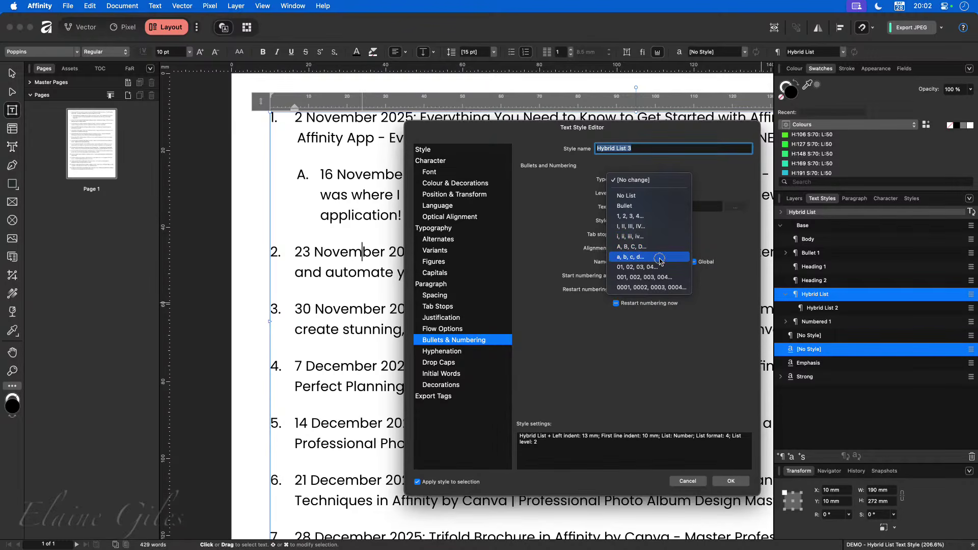
click(660, 258)
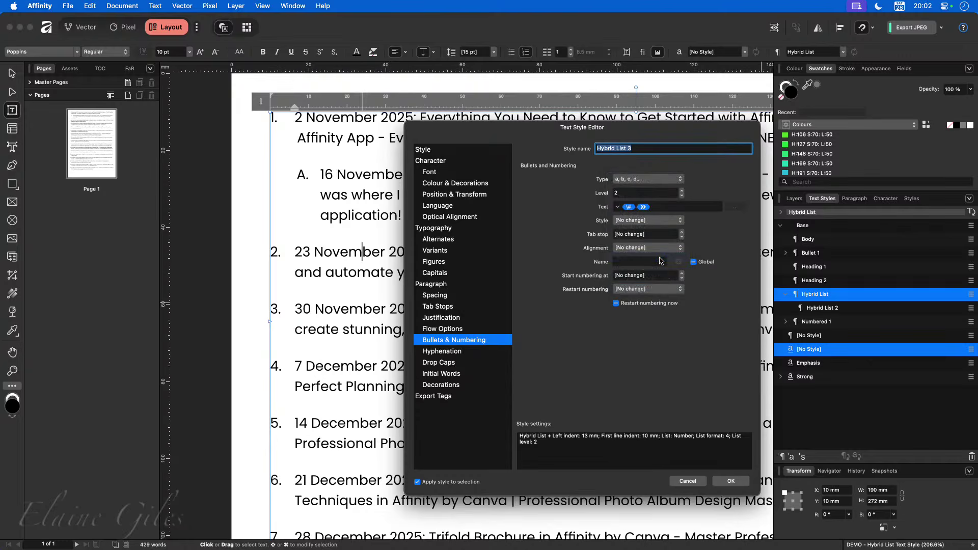
click(682, 191)
Set Hybrid List 3's left indent to 18 mm and first-line indent to 13 mm, and apply it to the 23 November 2025 paragraph
click(470, 295)
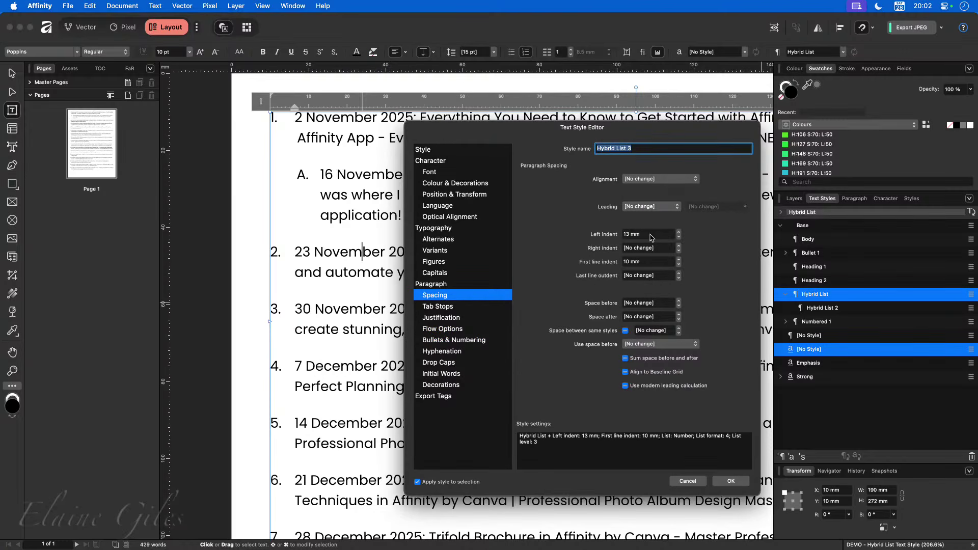
click(650, 234)
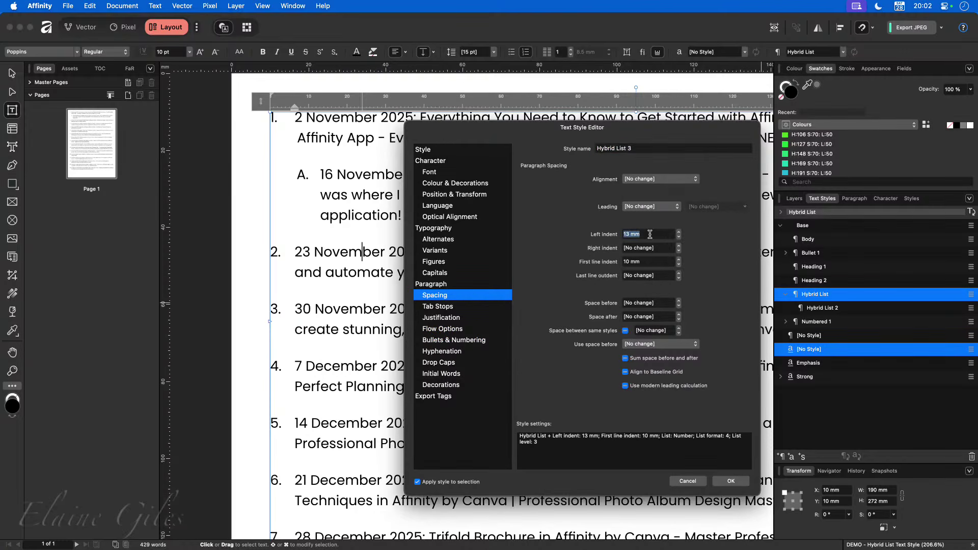
text(18)
key(Tab)
click(643, 260)
text(13)
key(Tab)
click(734, 483)
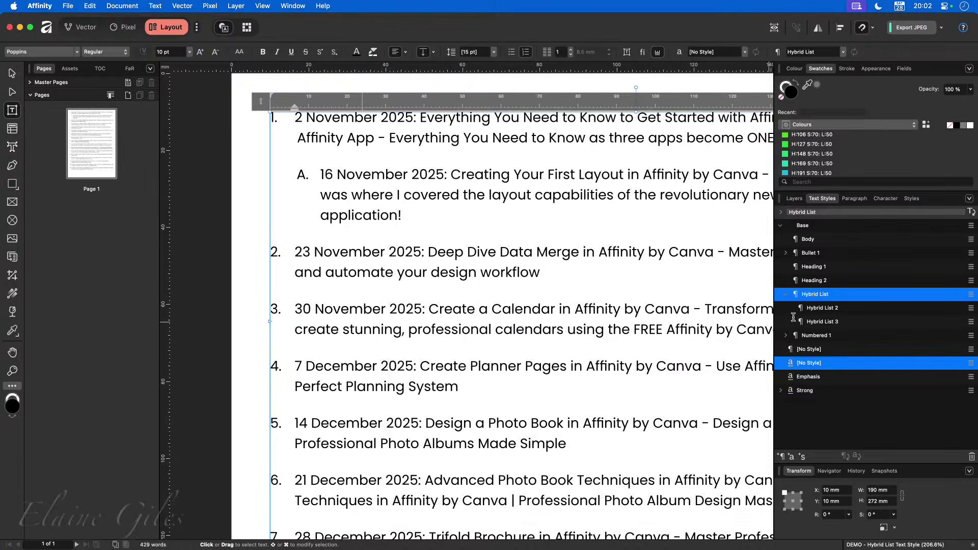
click(362, 252)
click(831, 321)
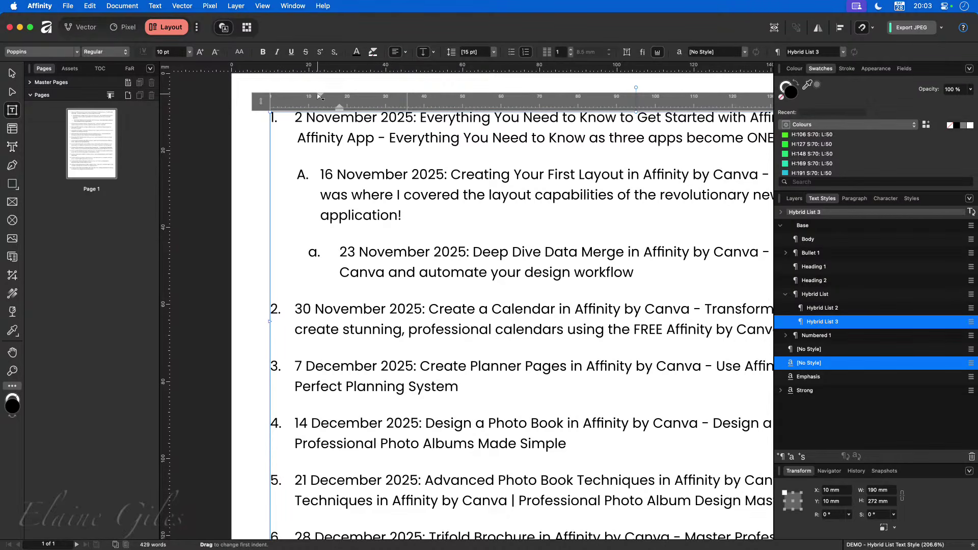
Set item a's first-line indent to about 16 mm and left indent to about 19 mm on the text ruler, and update Hybrid List 3 to match
drag(321, 95, 343, 108)
click(378, 252)
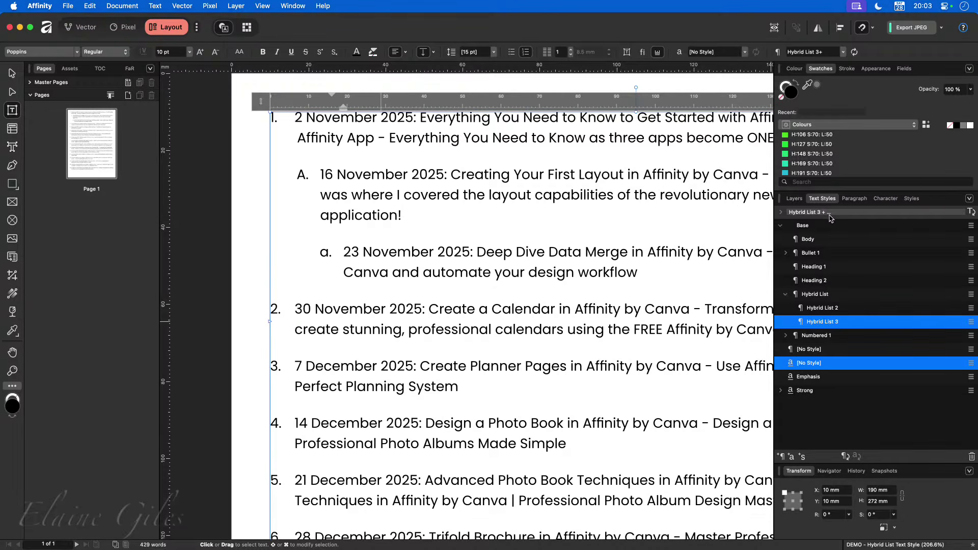
right_click(831, 322)
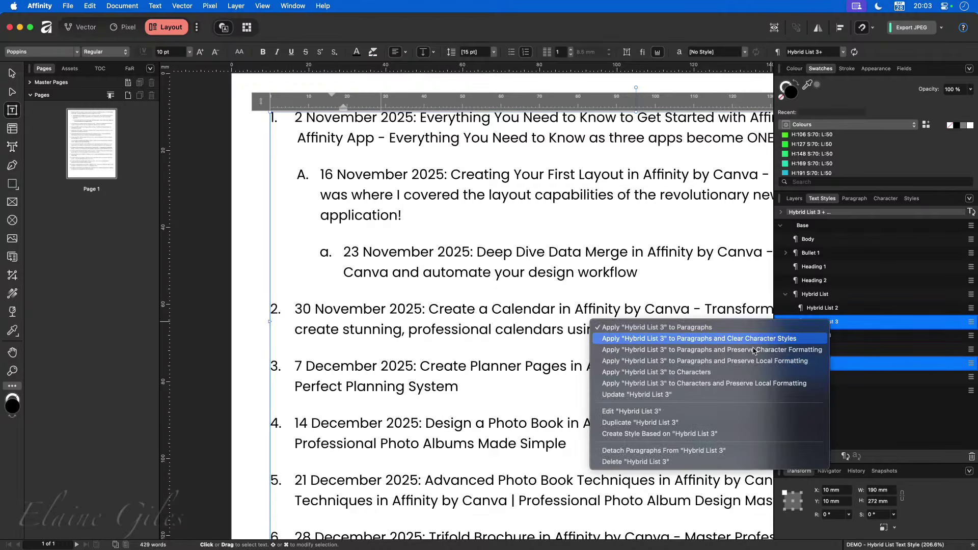
click(764, 394)
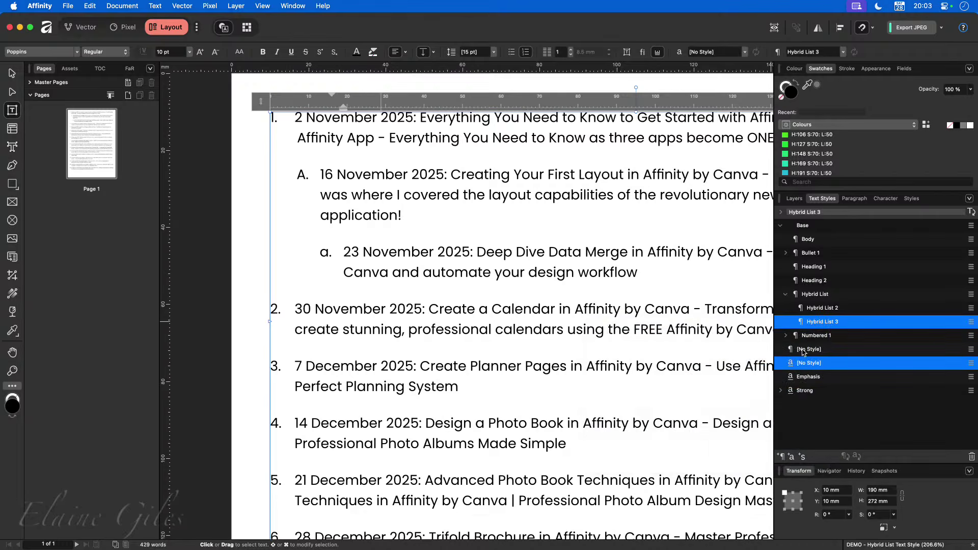
Check the spacing and list settings stored in Hybrid List 3
right_click(821, 322)
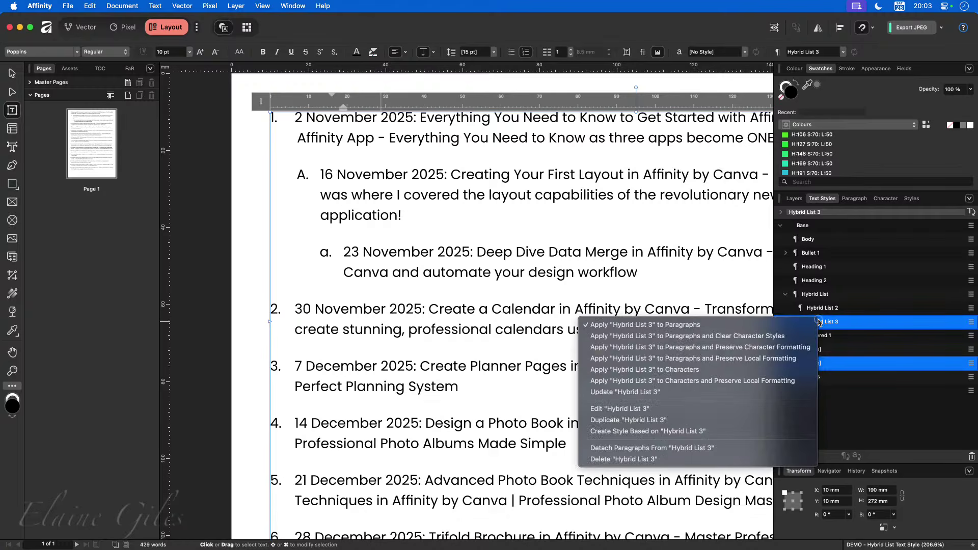
click(646, 409)
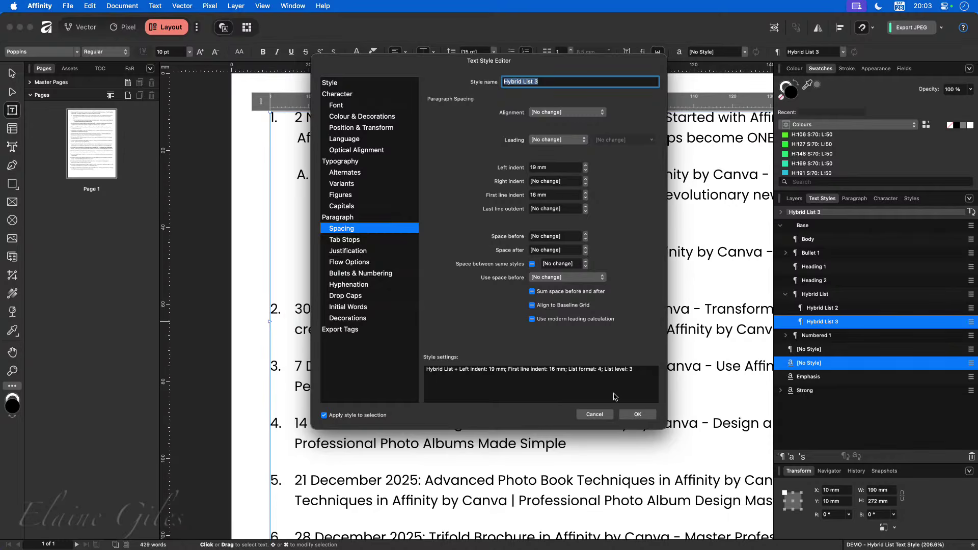
click(634, 415)
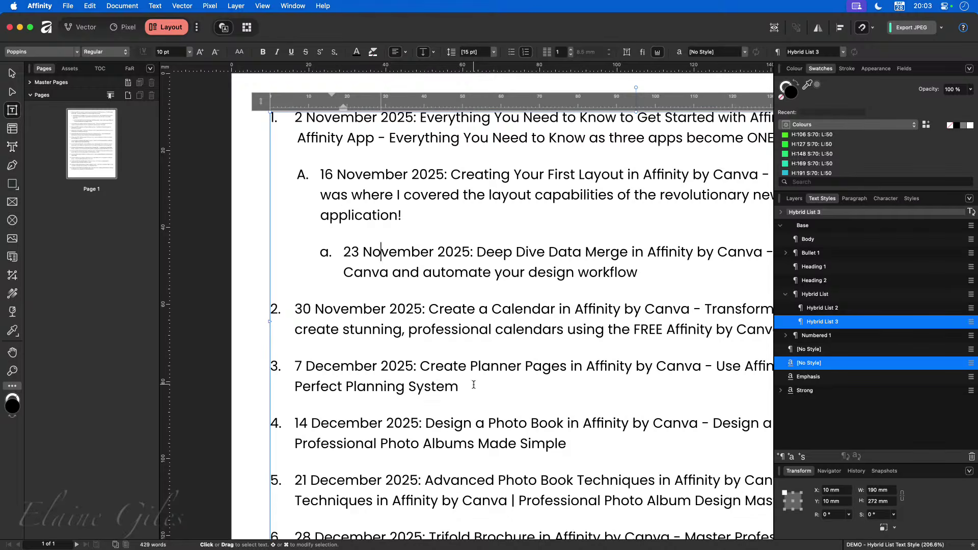
Narrow the text frame to about 80.6 mm wide and place a copy beside it at X 119.4 mm, against the right margin
scroll(473, 384, down, 5)
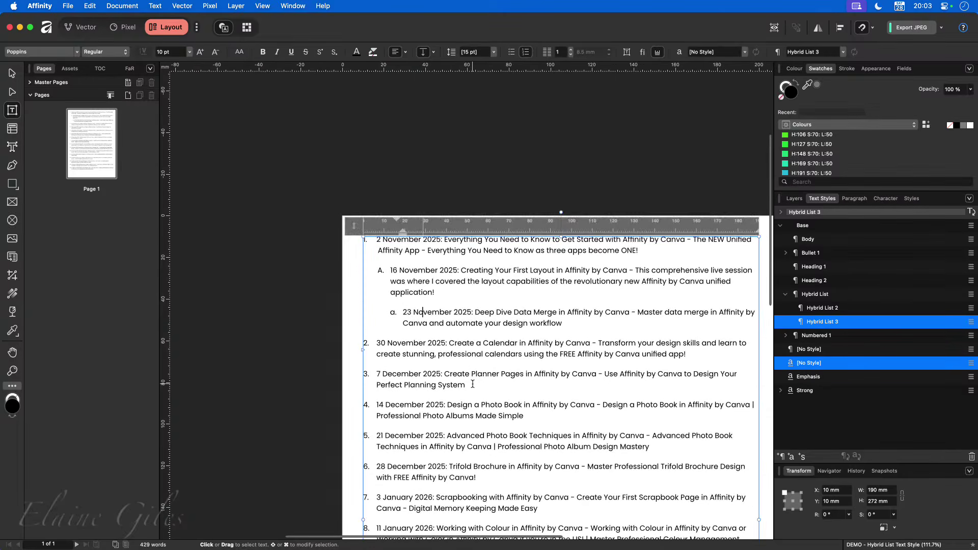
scroll(473, 384, down, 4)
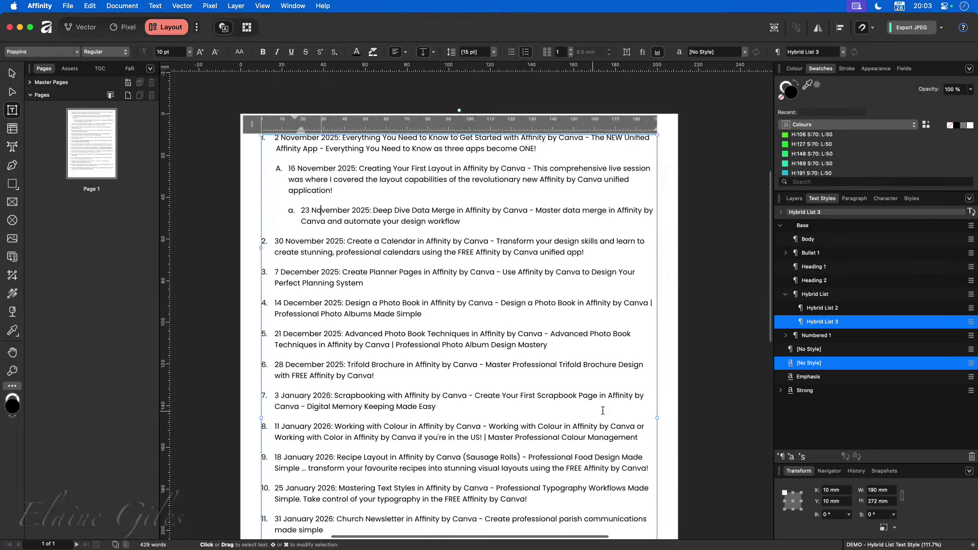
drag(657, 413, 430, 415)
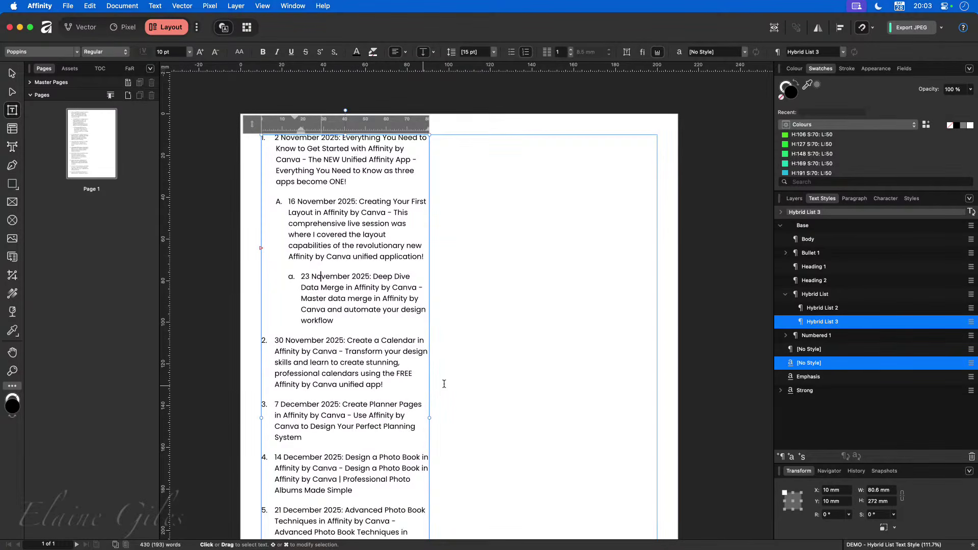
key(Escape)
key(Escape)
click(351, 355)
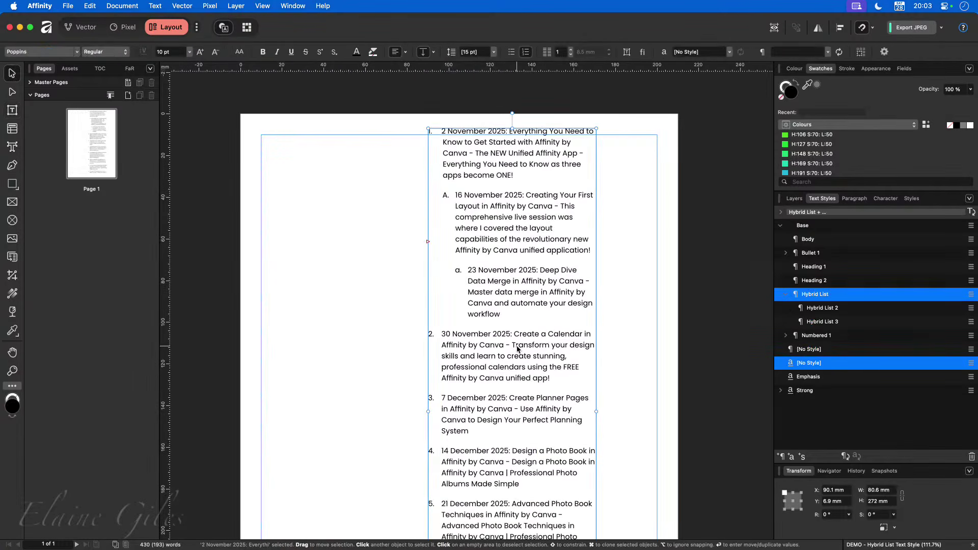
drag(339, 350, 568, 350)
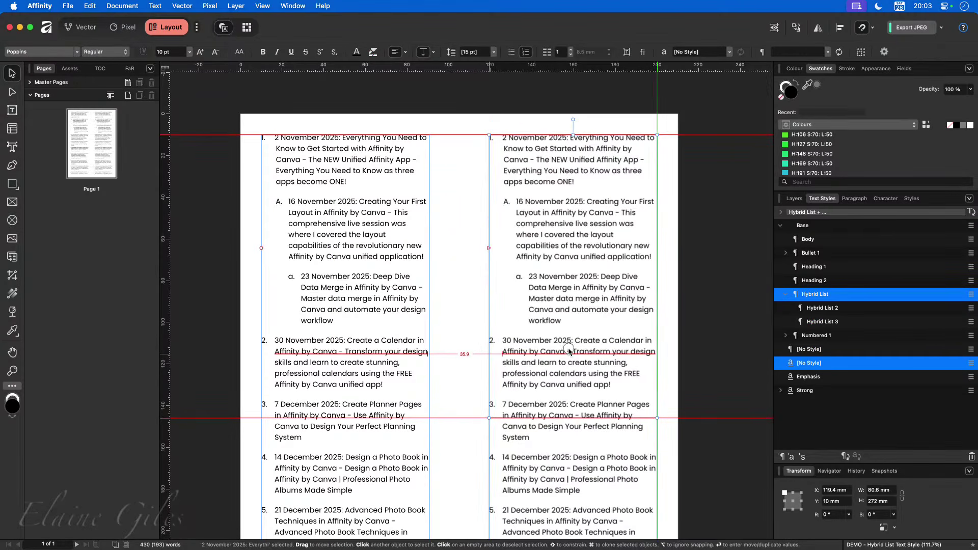
Apply the Body style to all text in the copied frame and hide the text ruler
double_click(527, 383)
key(super+a)
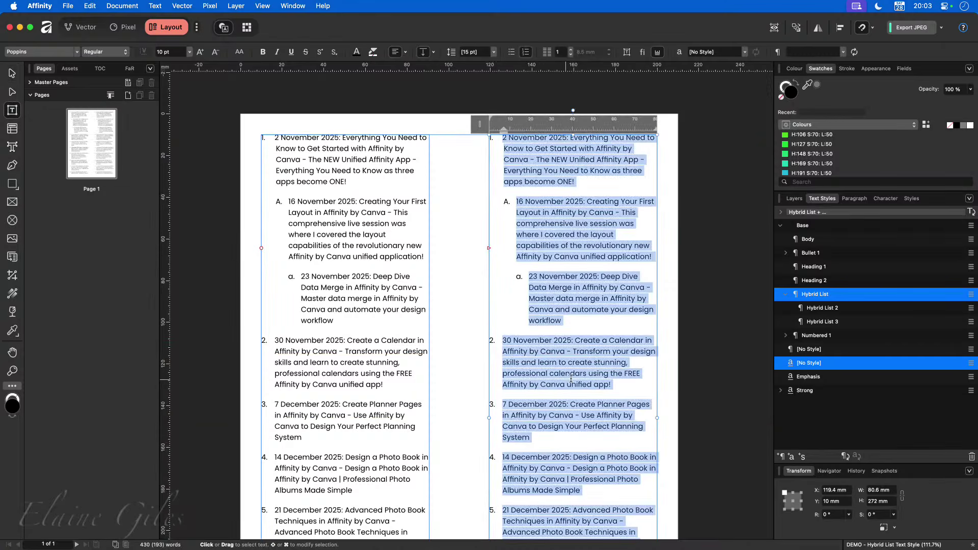
click(823, 242)
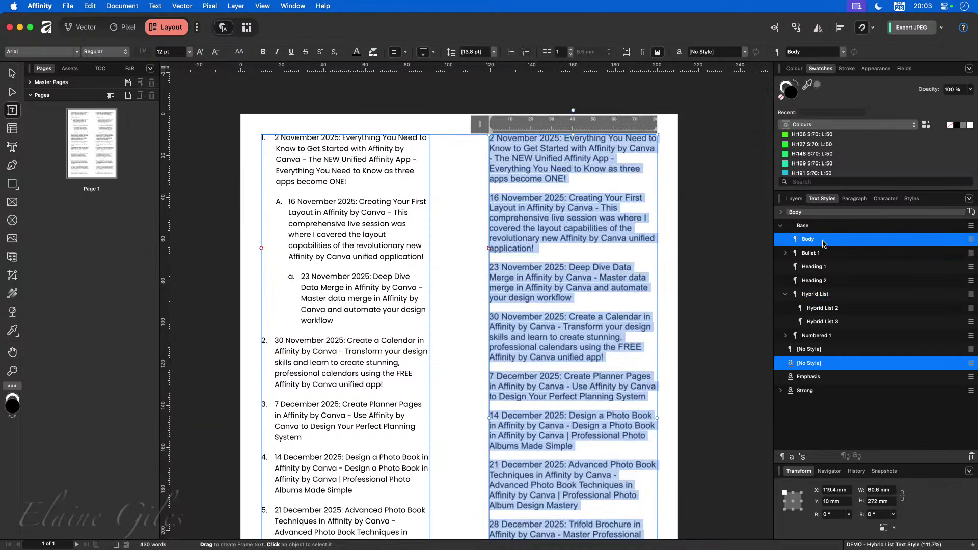
click(598, 337)
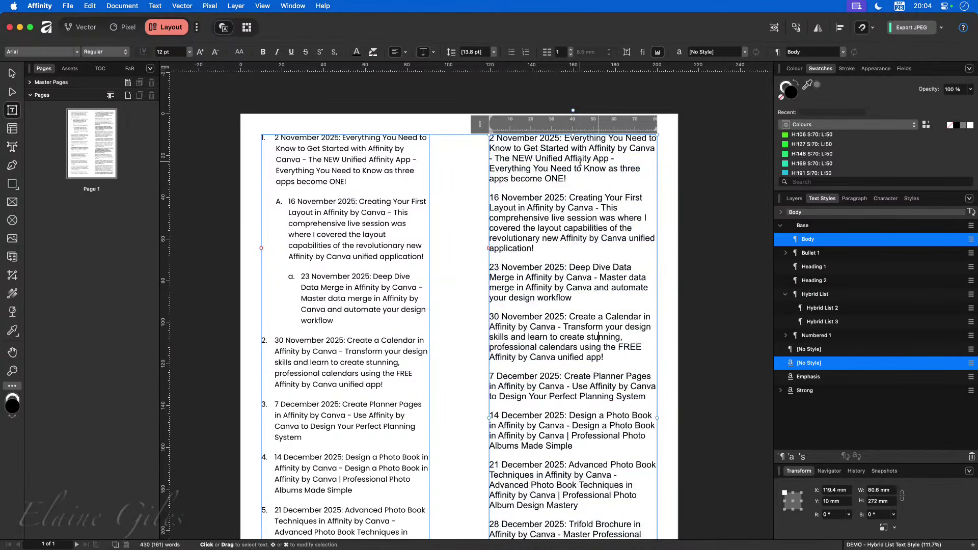
key(Escape)
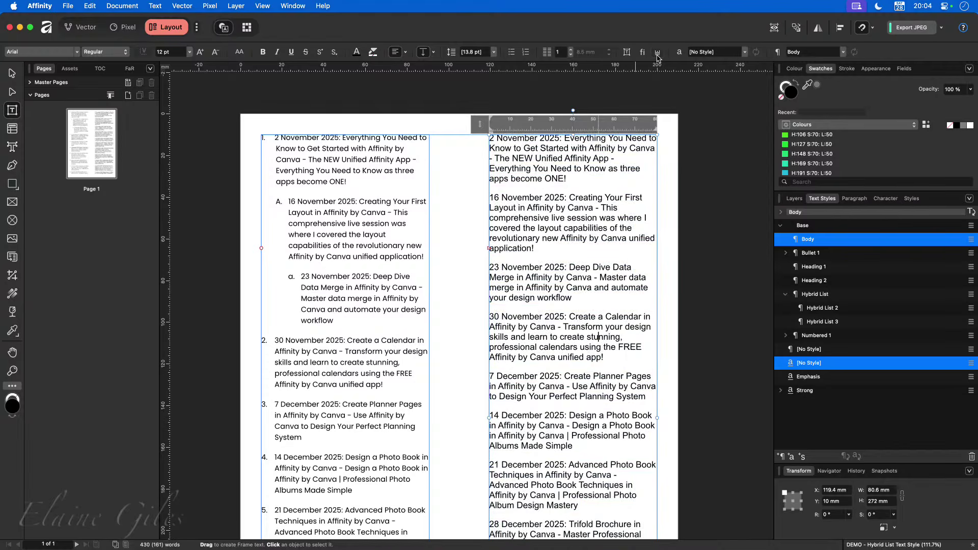
click(657, 52)
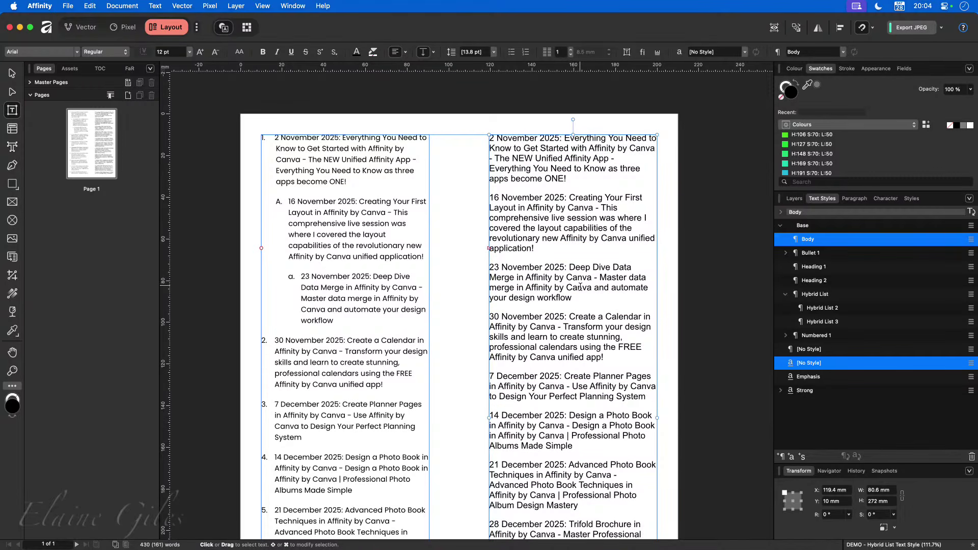
Apply Hybrid List, Hybrid List 2 and Hybrid List 3 respectively to the first, second and third paragraphs of the copied text frame
drag(591, 299, 489, 136)
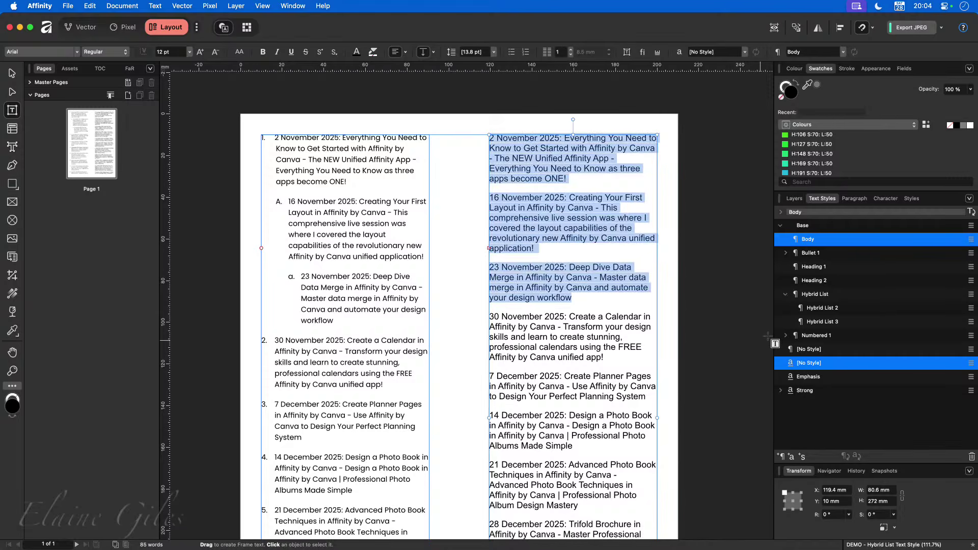
key(Escape)
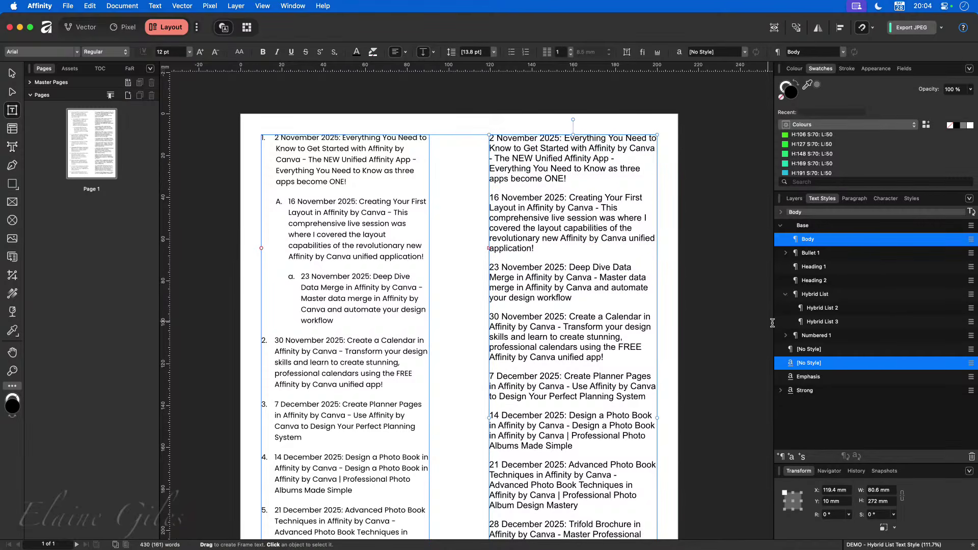
click(815, 294)
click(551, 241)
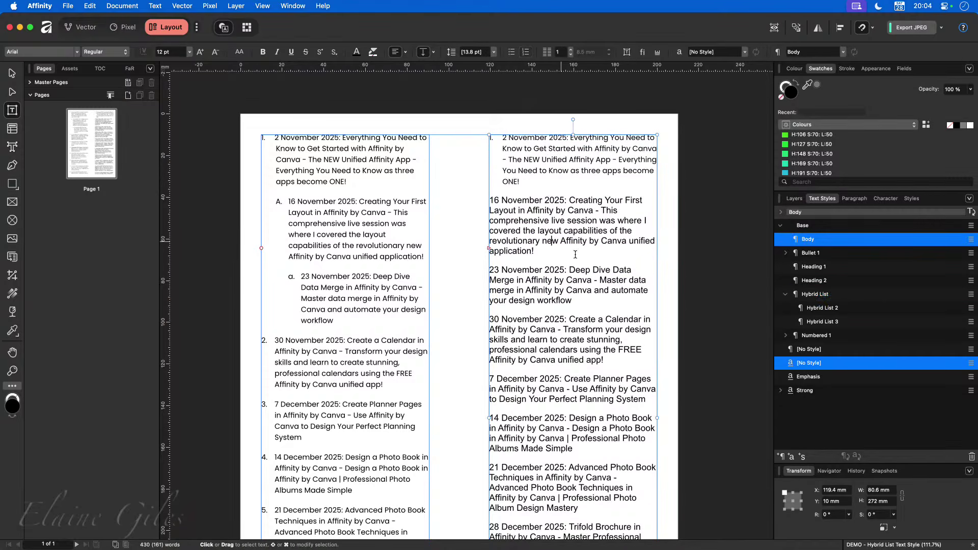
click(822, 309)
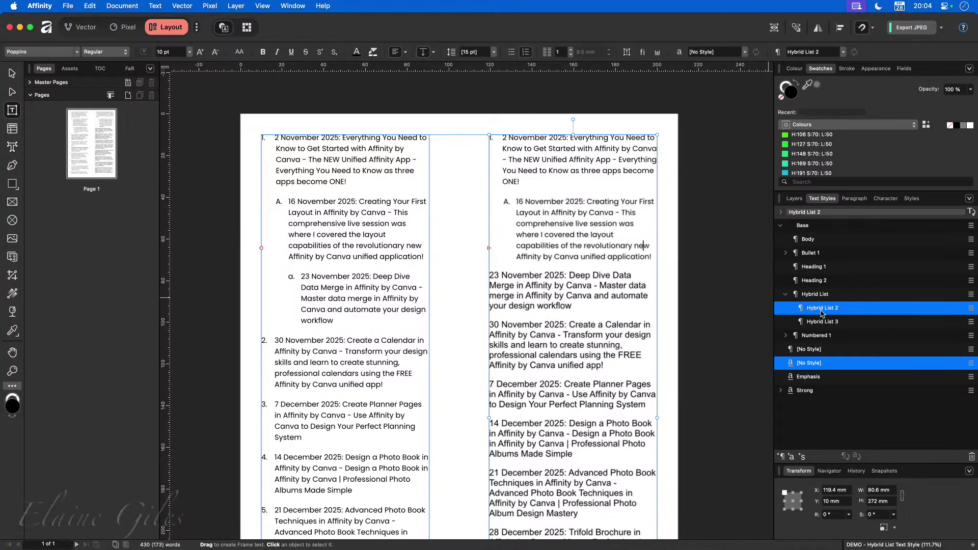
click(554, 294)
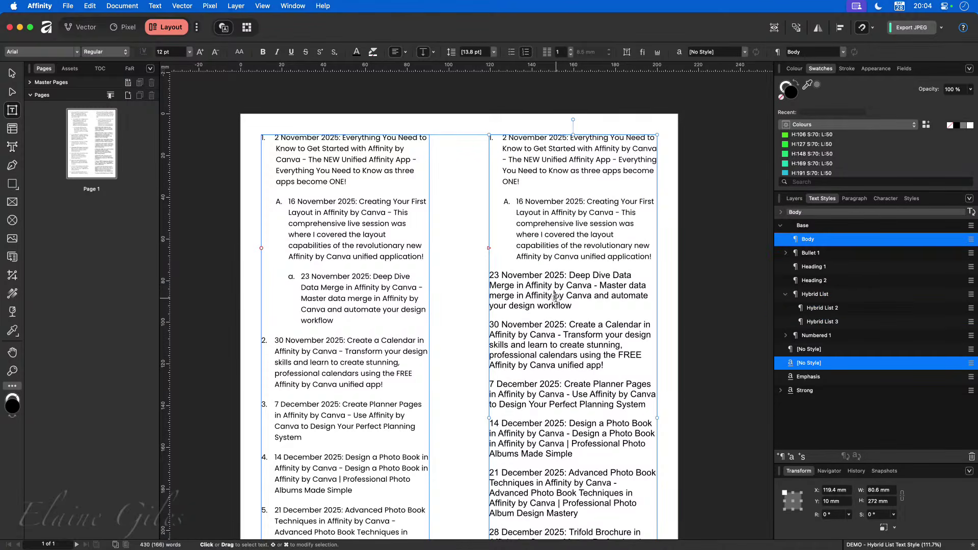
click(820, 322)
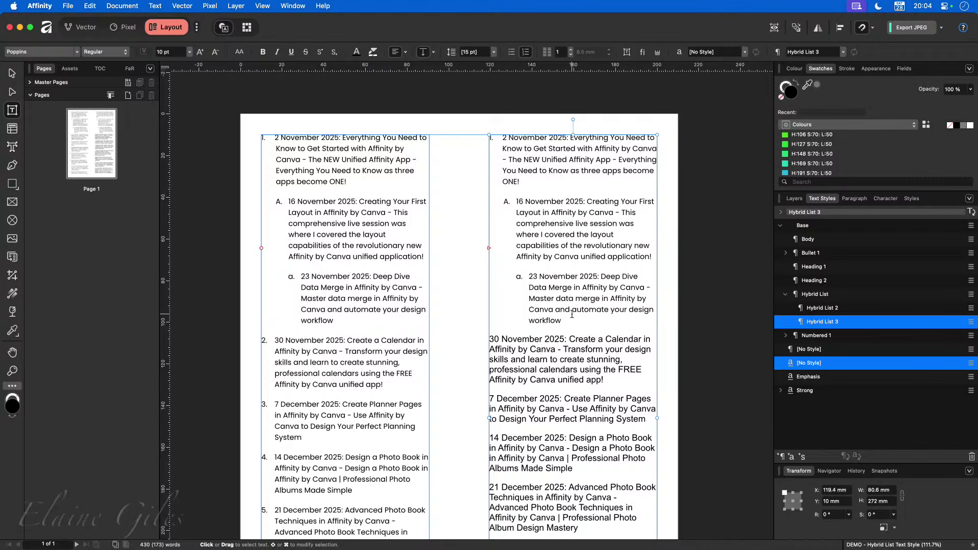
Undo the list styles applied to the first three paragraphs of the copied frame
key(super+z)
key(super+z)
key(super+z)
key(super+z)
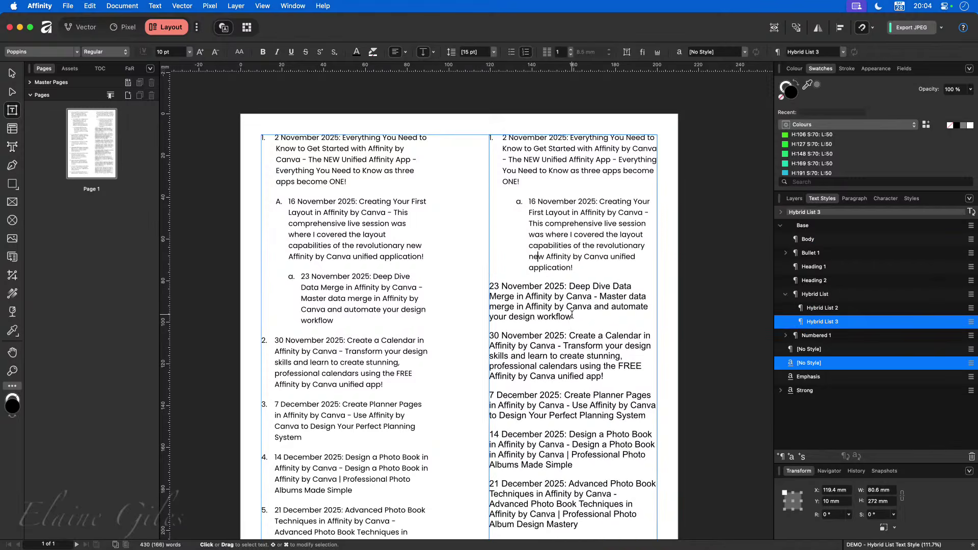
key(super+z)
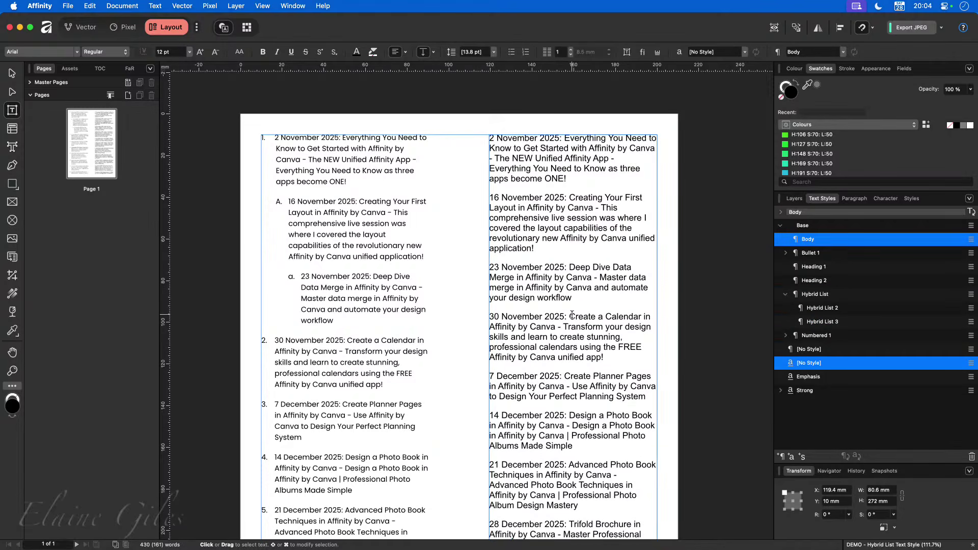
Edit the Hybrid List text style so that its next style is Hybrid List 2
right_click(825, 294)
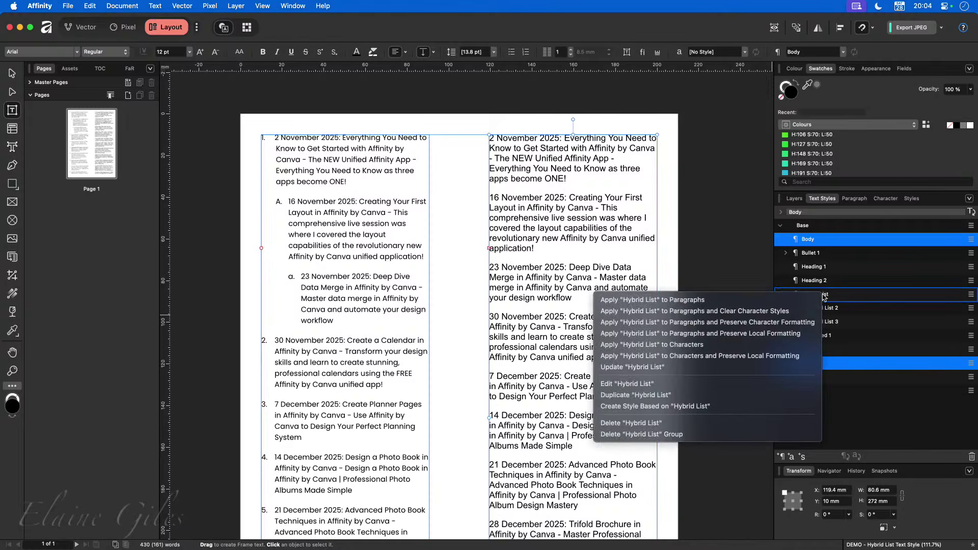
click(644, 387)
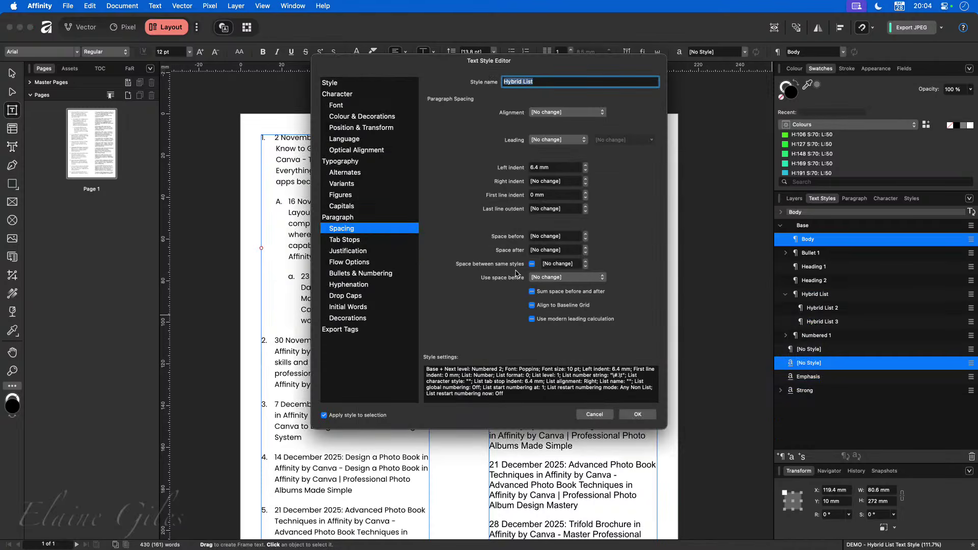
click(349, 82)
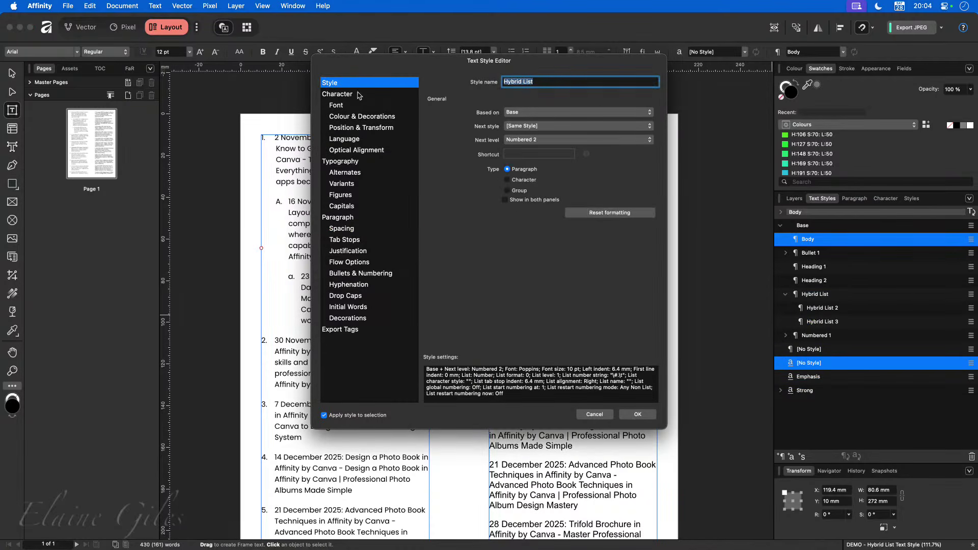
click(520, 130)
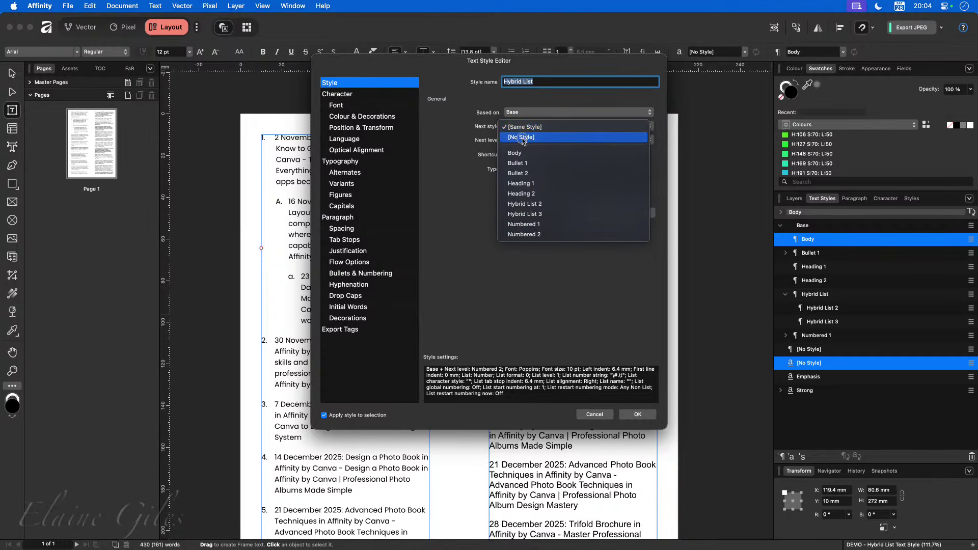
click(531, 205)
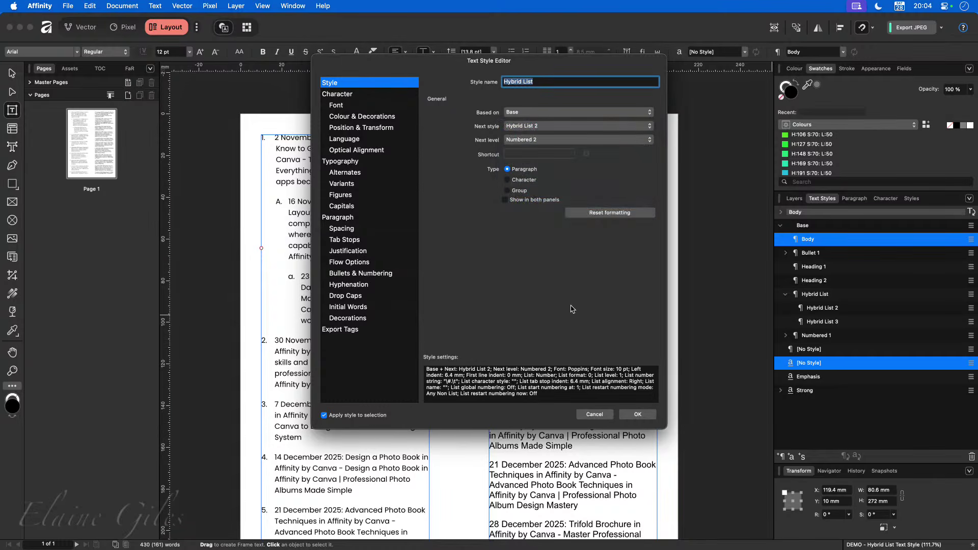
click(637, 415)
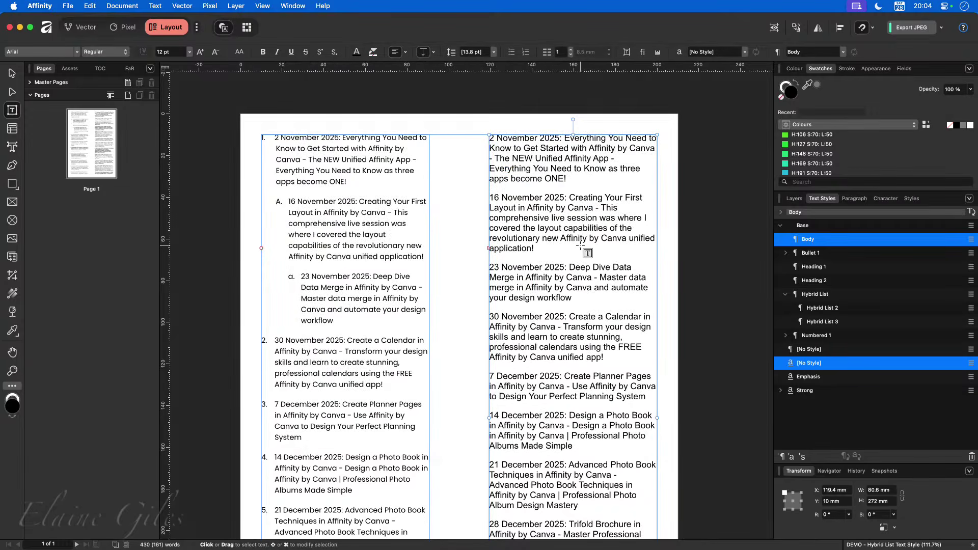
right_click(825, 323)
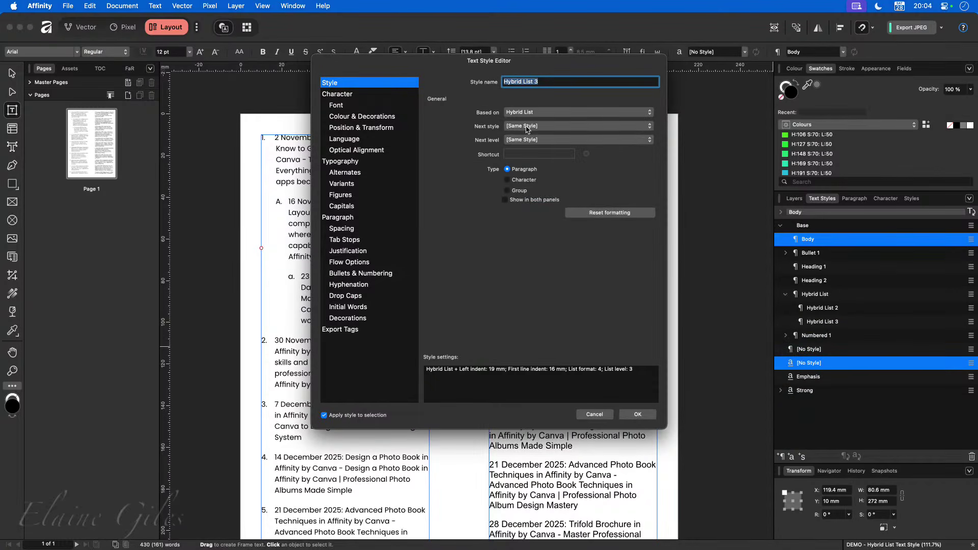
click(528, 128)
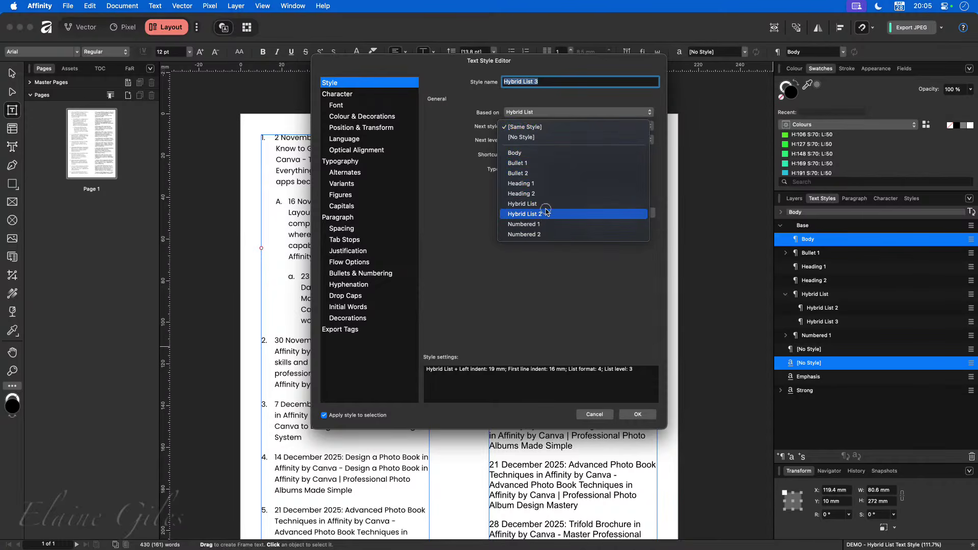
click(493, 261)
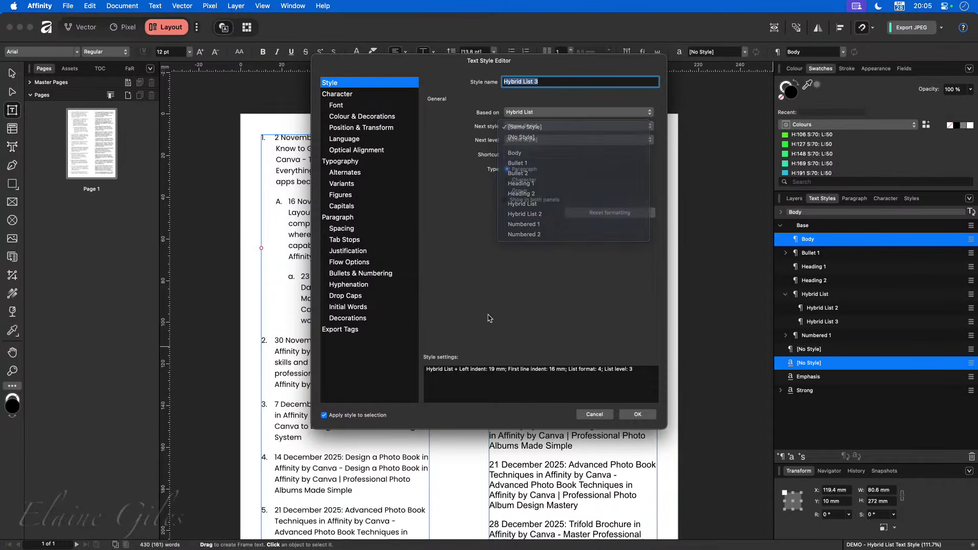
click(594, 414)
Check the next style stored in the Hybrid List text style without changing it
right_click(827, 295)
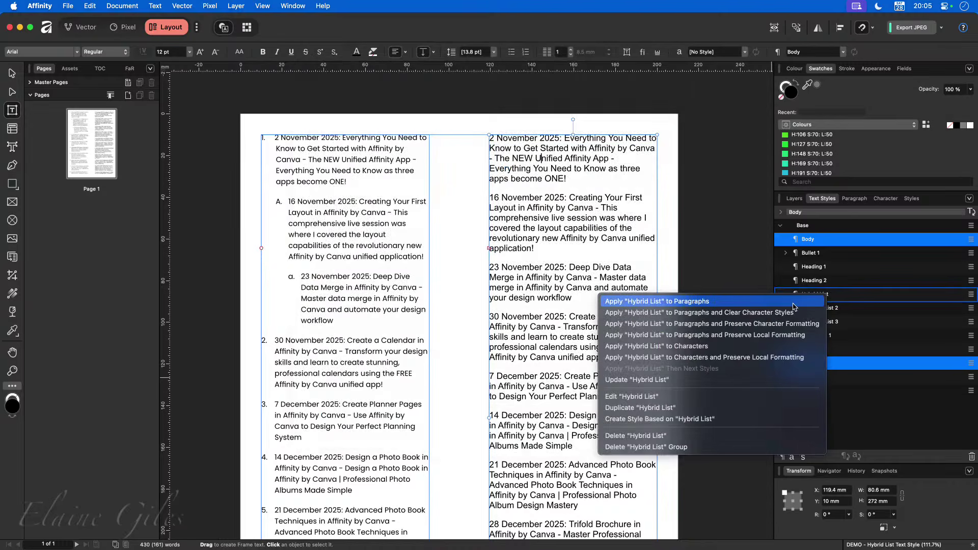
click(643, 396)
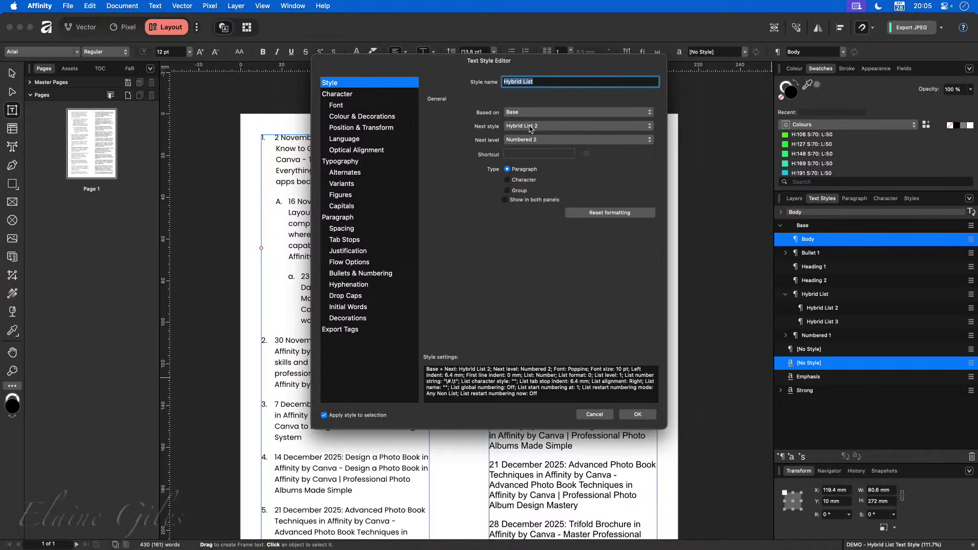
click(595, 414)
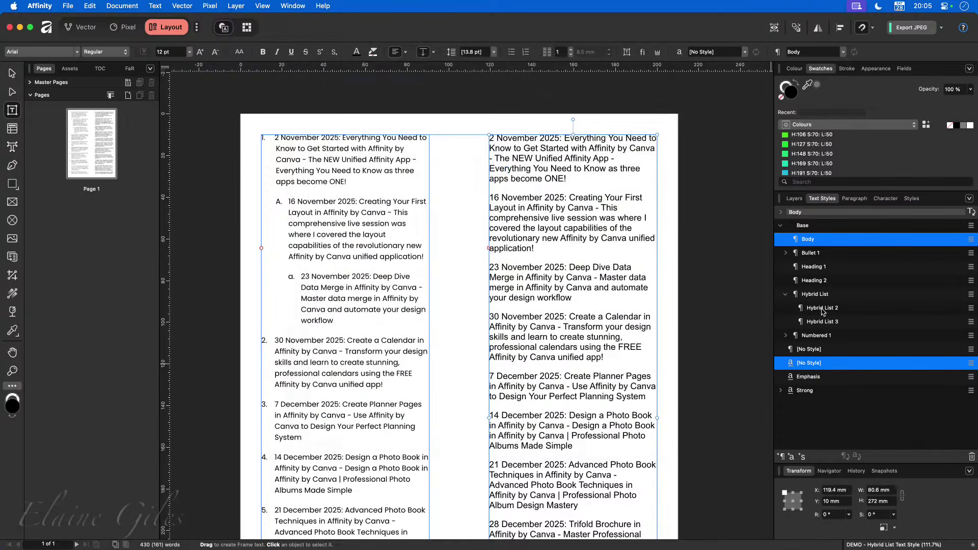
Edit the Hybrid List 2 text style so that its next style is Hybrid List 3
right_click(822, 308)
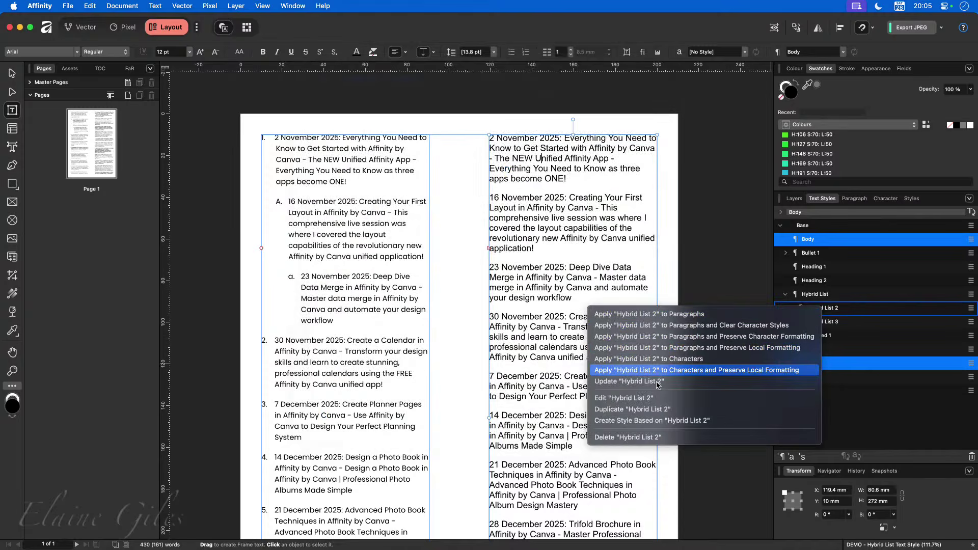
click(628, 396)
click(545, 127)
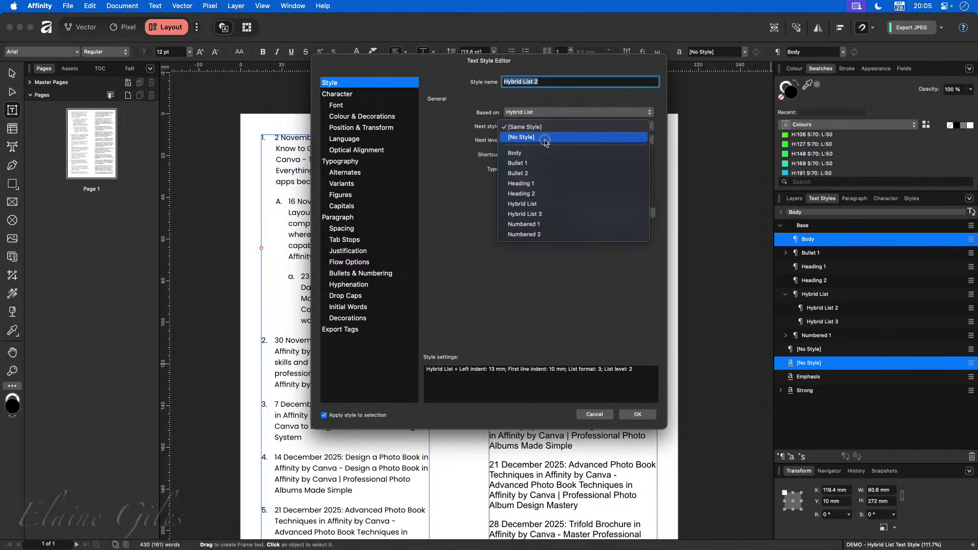
click(554, 214)
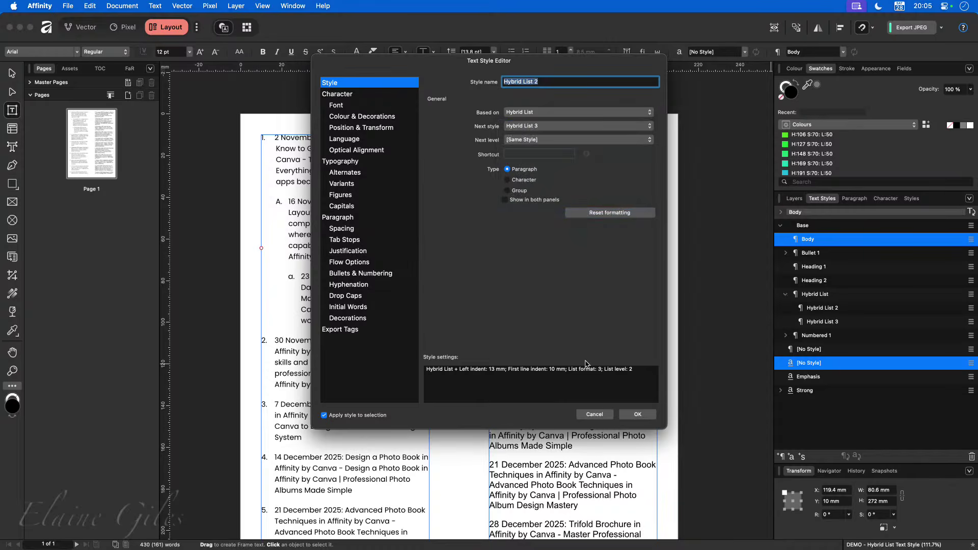
click(637, 414)
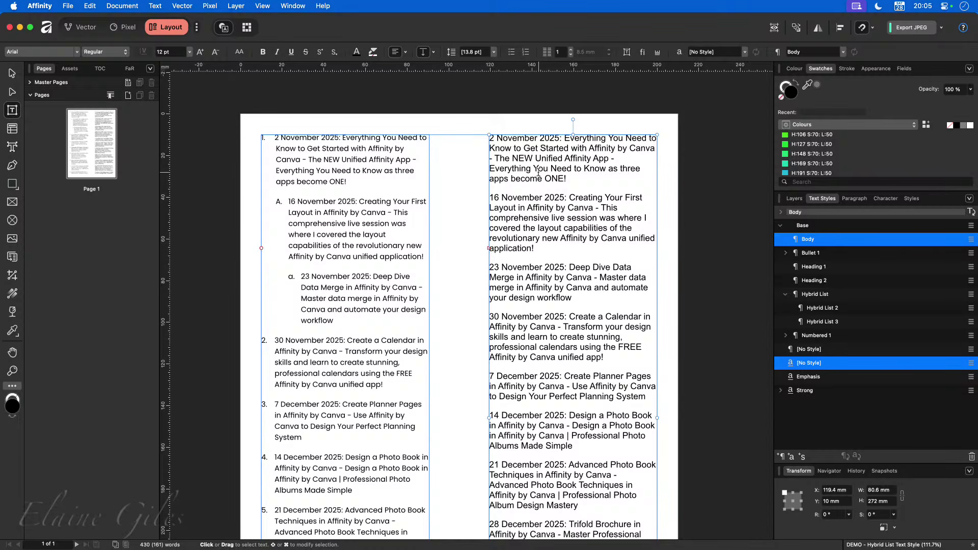
Apply Hybrid List to the copied frame's first paragraph and add two new list items below it, "Level 2" and "Level 3"
click(525, 158)
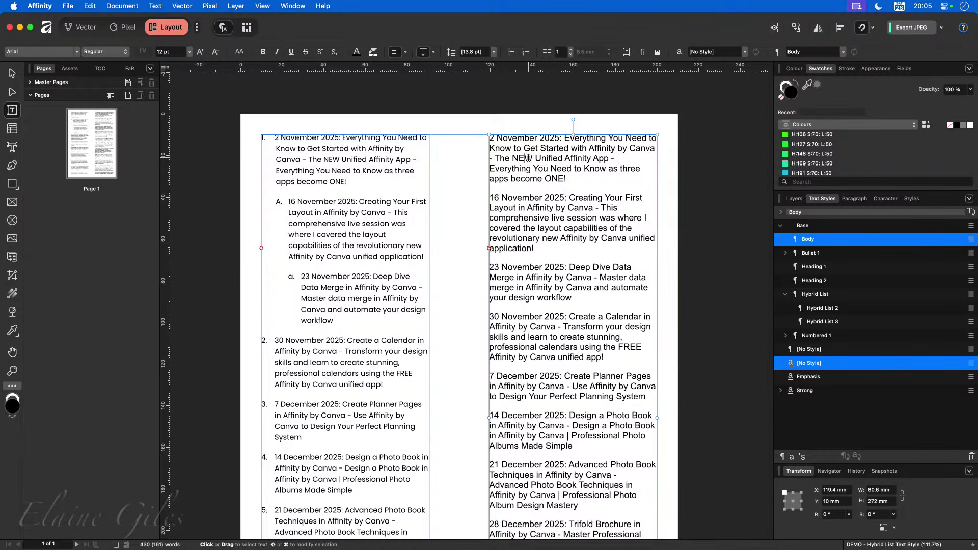
click(814, 294)
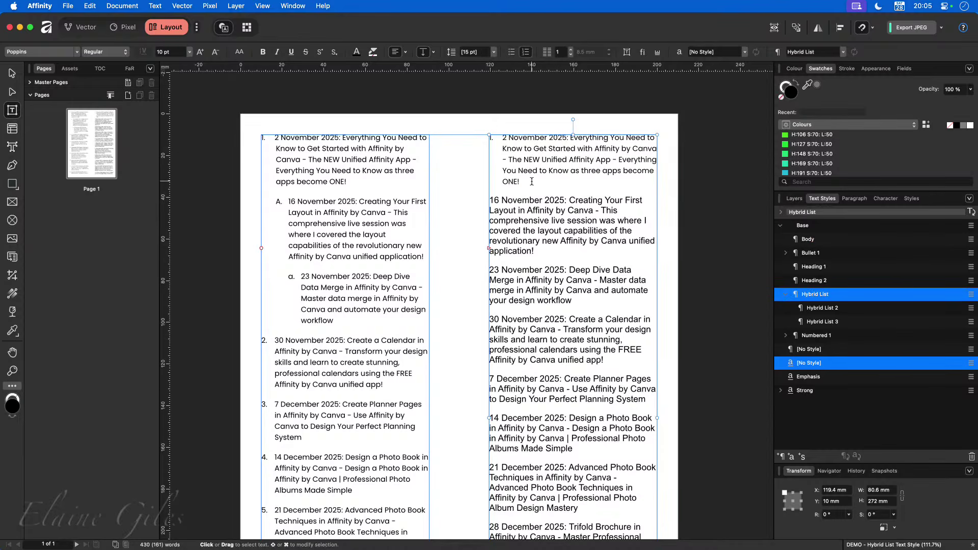
key(Return)
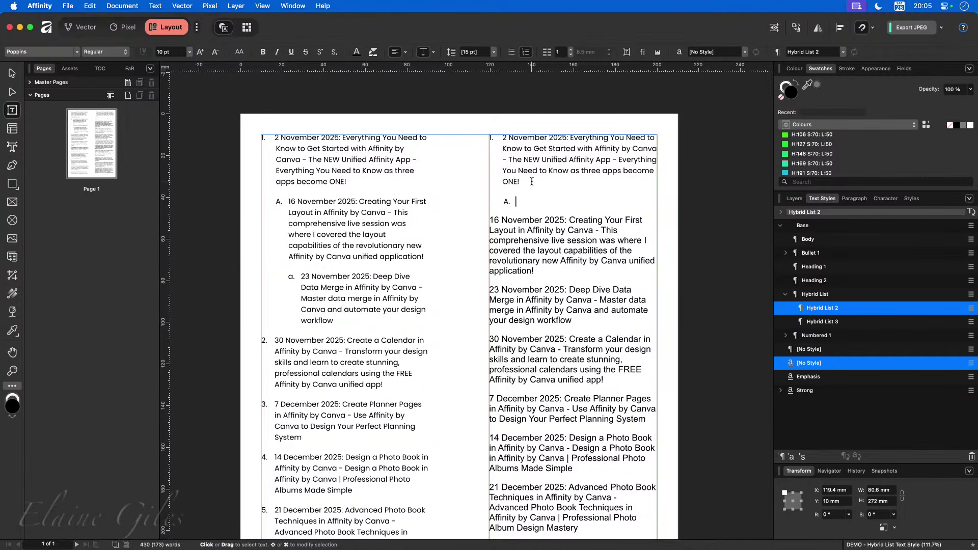
text(Level 2)
key(Return)
text(Le)
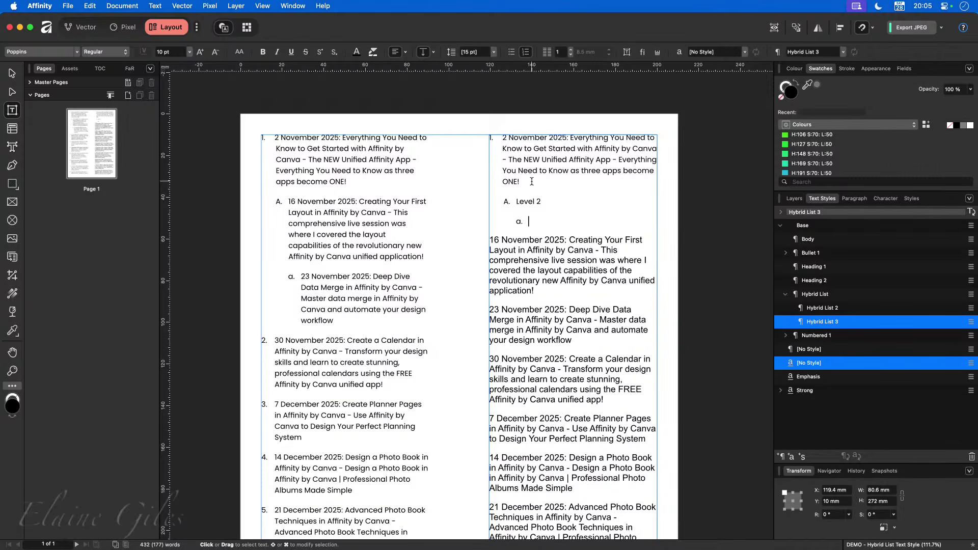
text(vel 3)
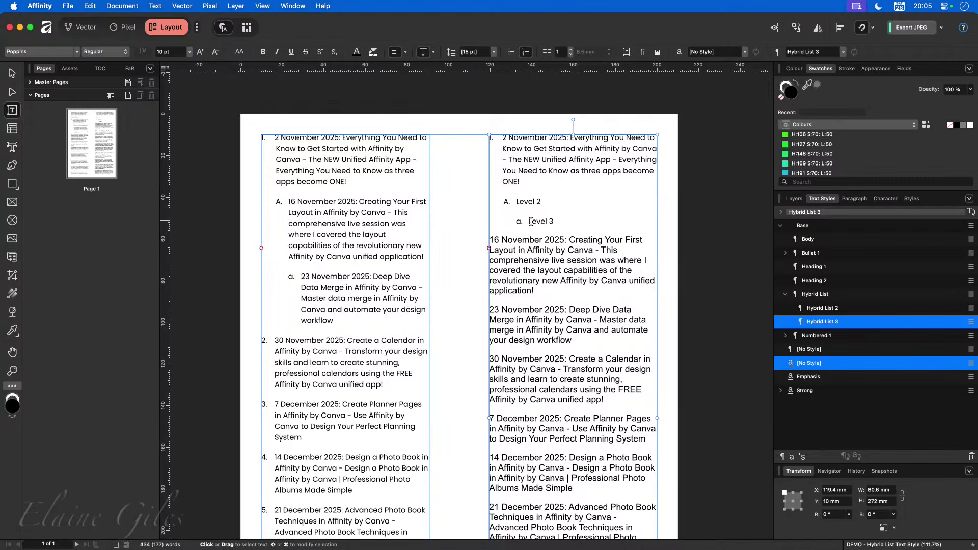
Finish editing the text, deselect the frame and close the Hybrid List Text Style demo document
key(Escape)
key(Escape)
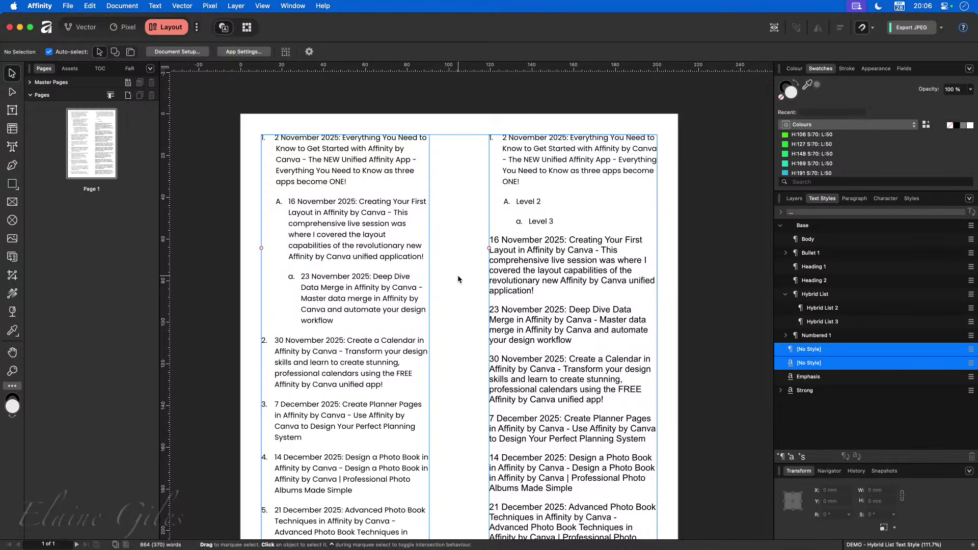
key(super+w)
click(525, 228)
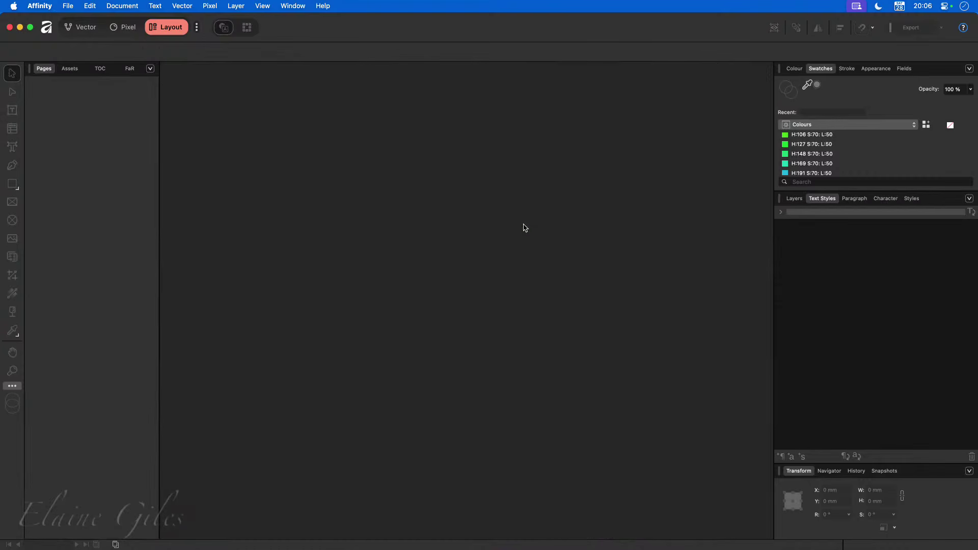
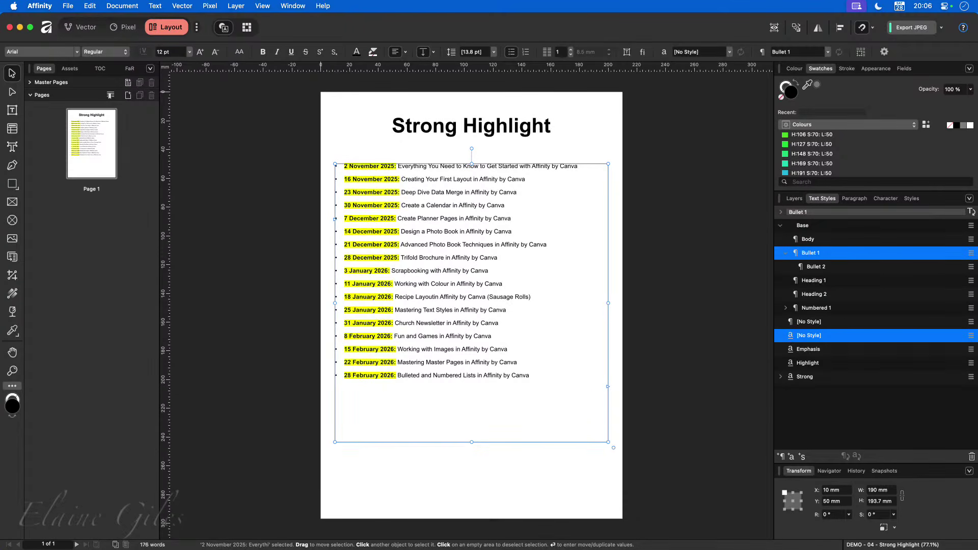
Check which text style the dated bullet list in the Strong Highlight document uses, leaving nothing selected
click(243, 223)
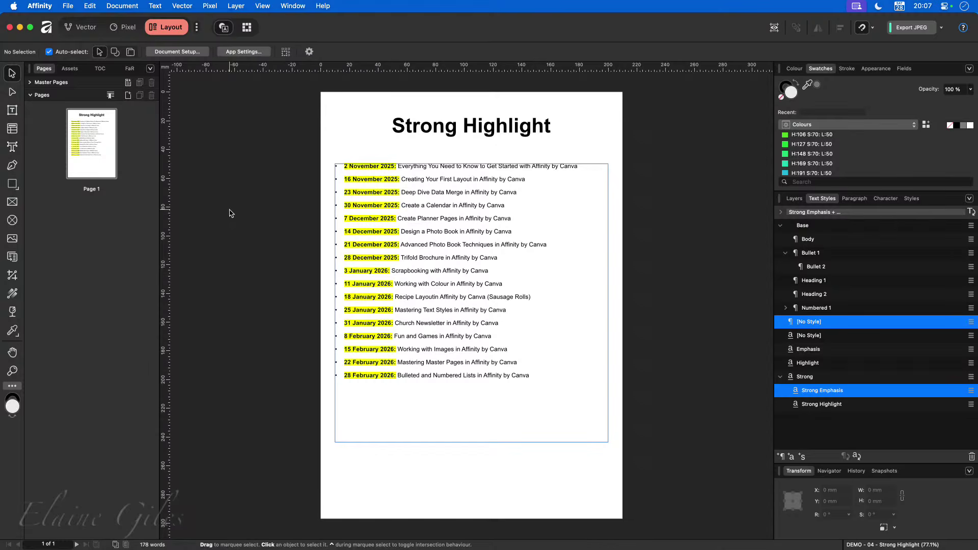
double_click(417, 181)
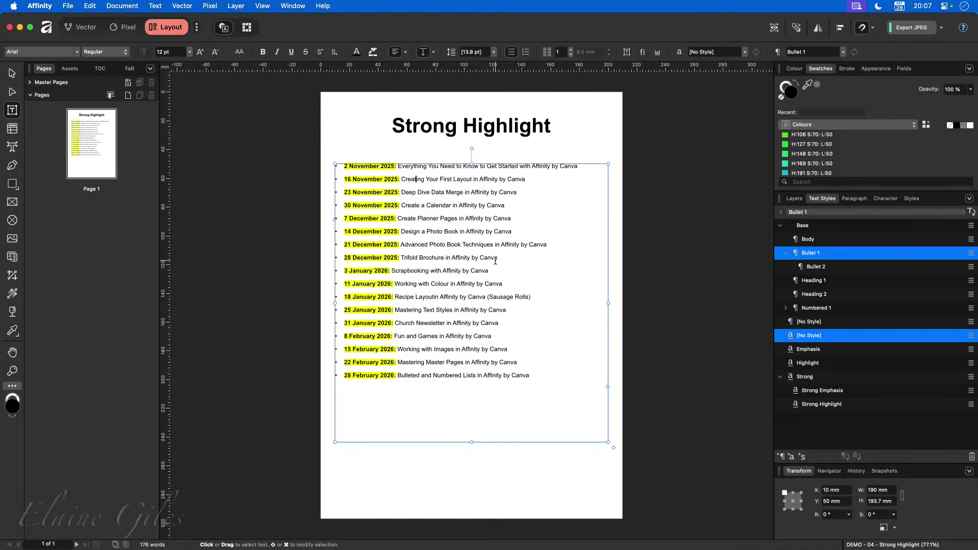
click(646, 266)
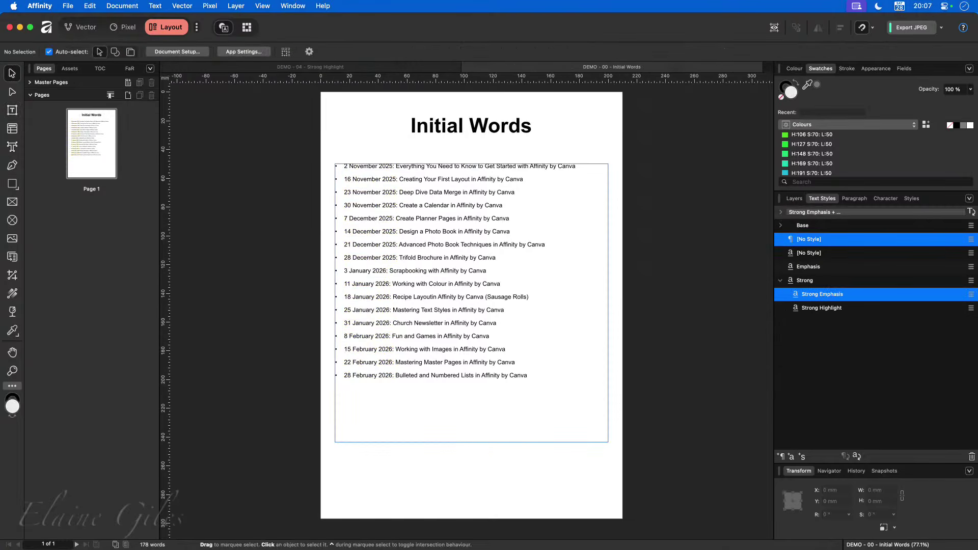
Examine the dated list in the Initial Words document, including its paragraph style and the dates before each colon
click(397, 403)
double_click(448, 378)
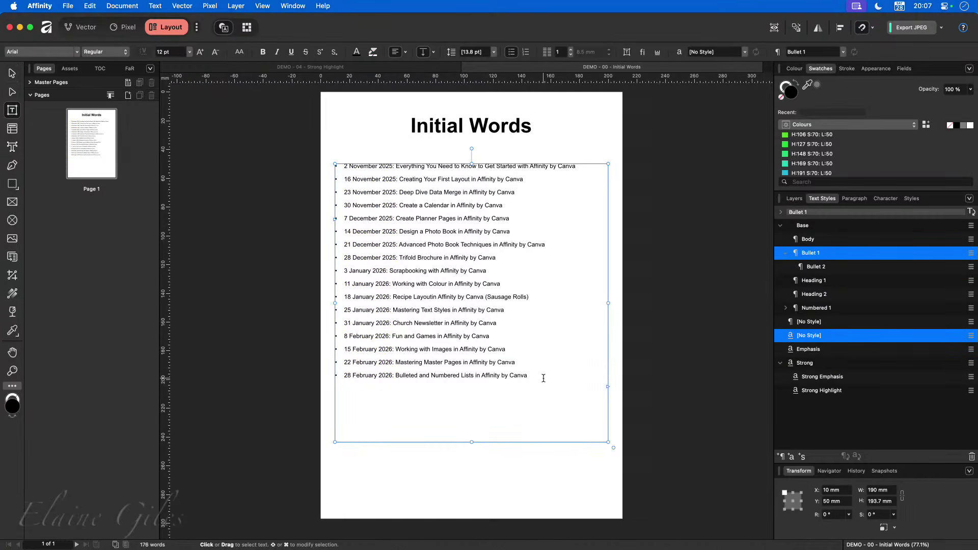
drag(529, 376, 332, 164)
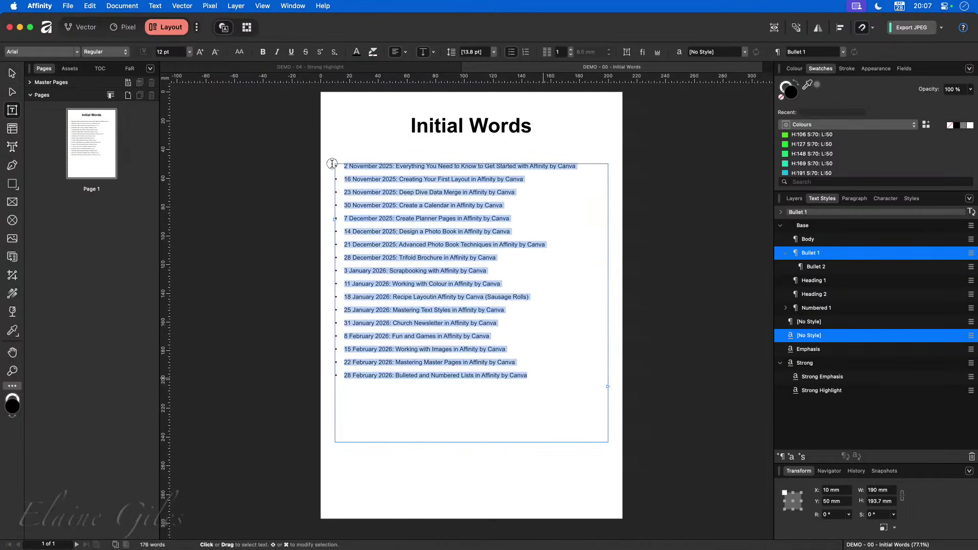
click(422, 165)
scroll(422, 164, up, 5)
scroll(394, 177, up, 2)
key(super+a)
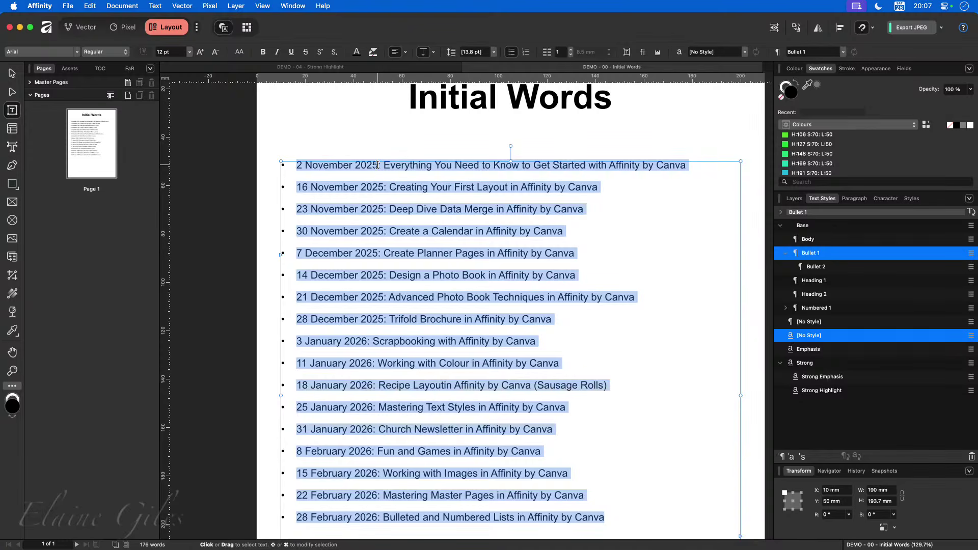
click(377, 164)
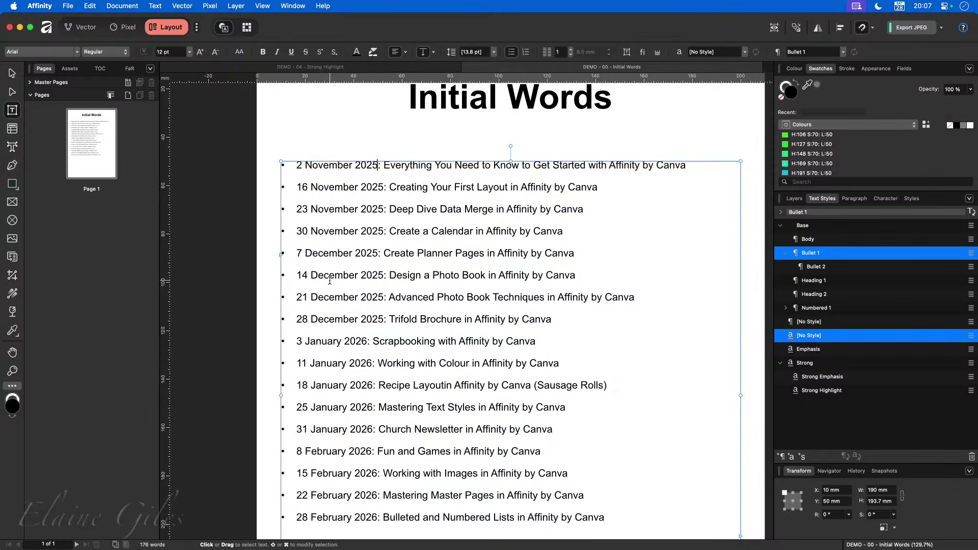
double_click(329, 188)
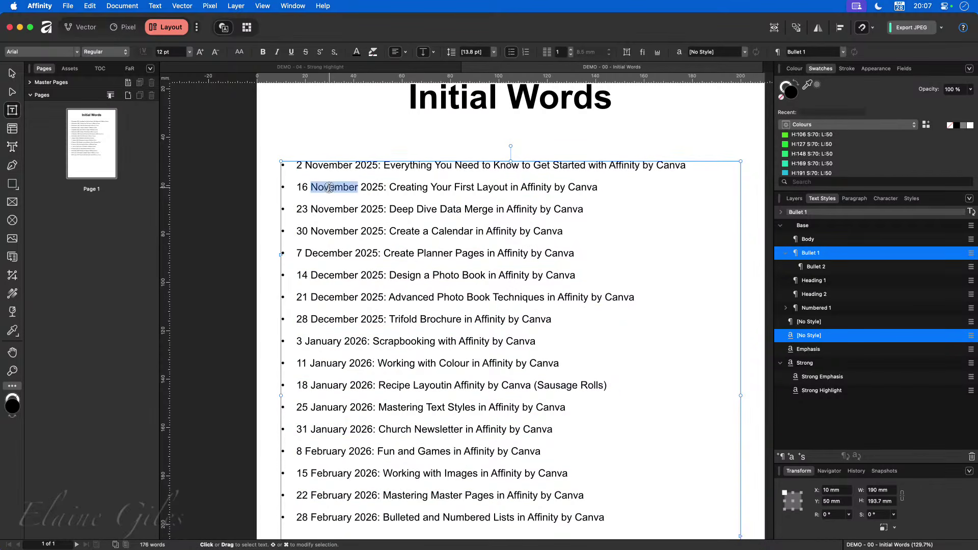
double_click(324, 431)
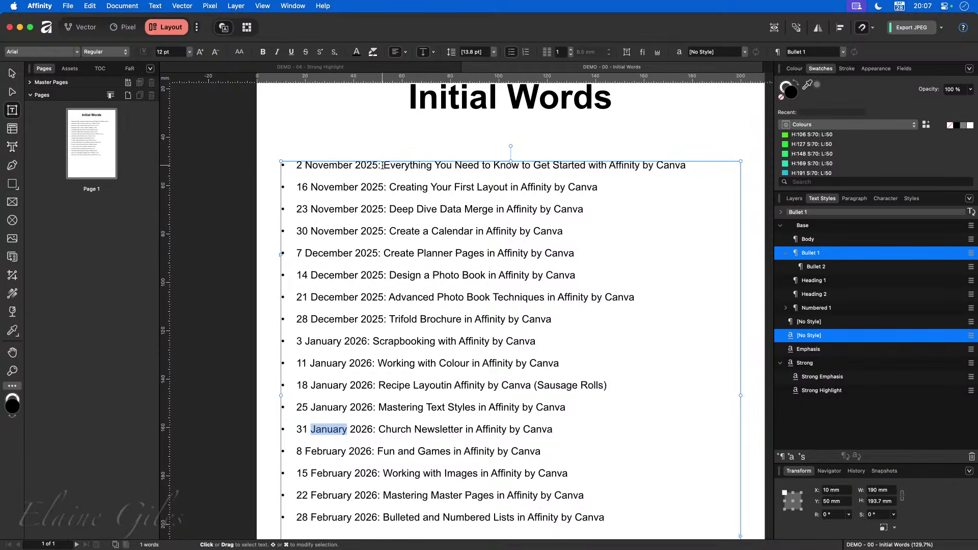
Remove the paragraph style from the whole dated list and reapply Bullet 1 to all its paragraphs
click(382, 165)
key(super+a)
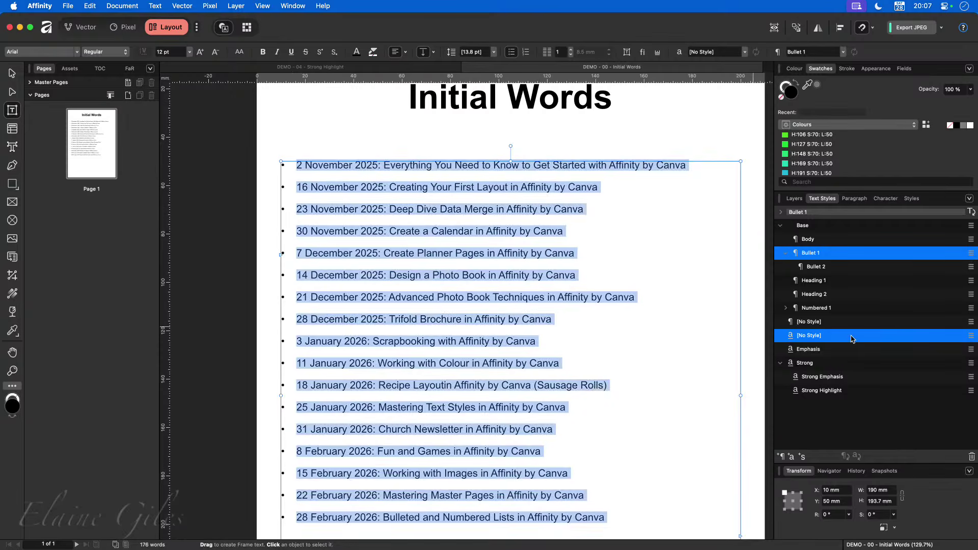
click(809, 321)
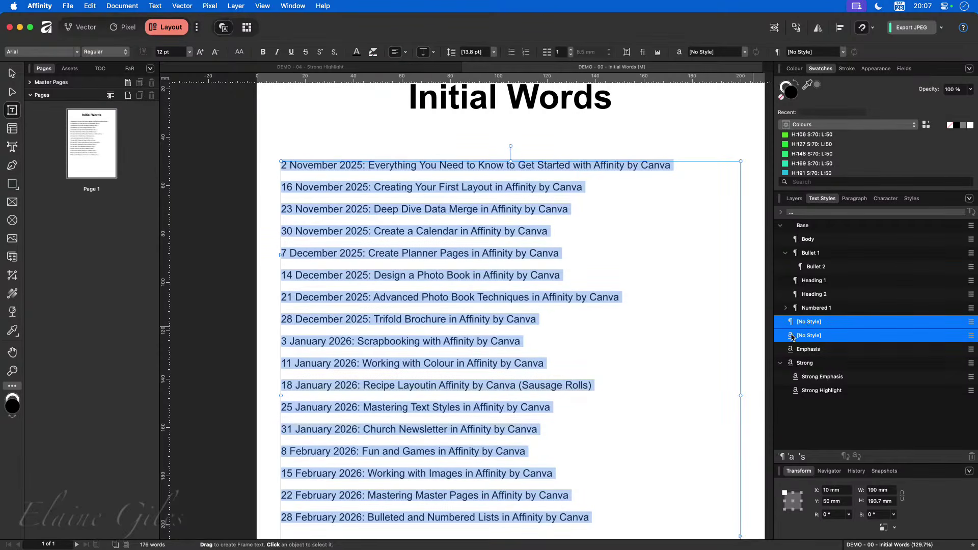
click(594, 442)
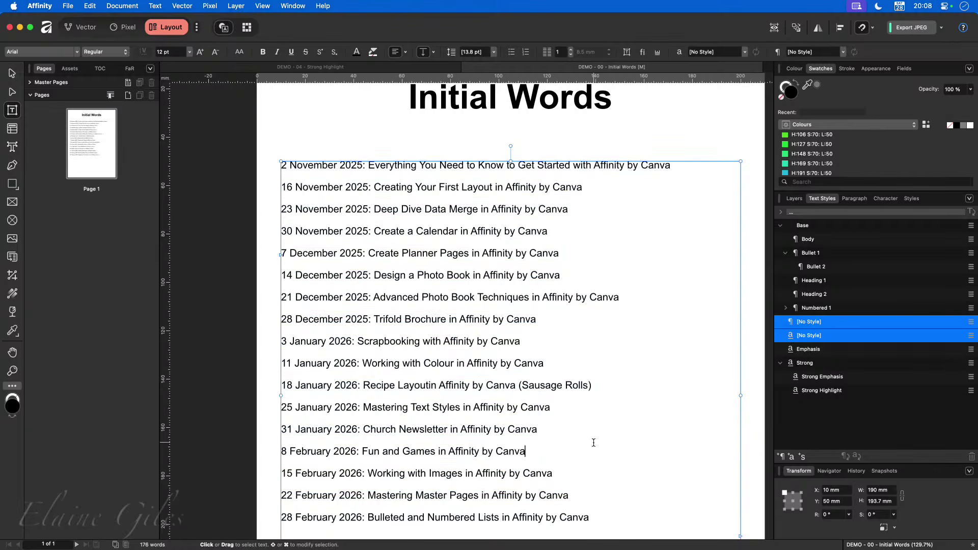
key(super+a)
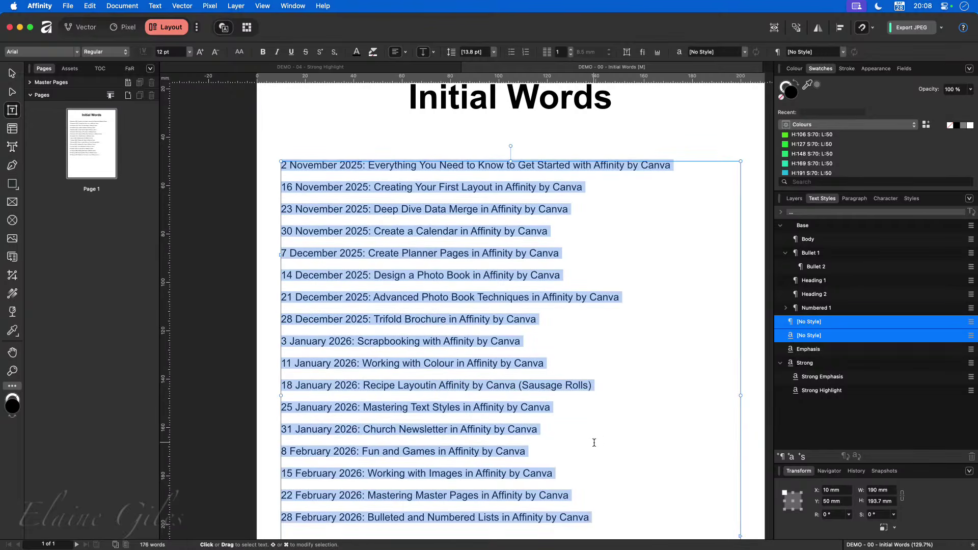
click(811, 252)
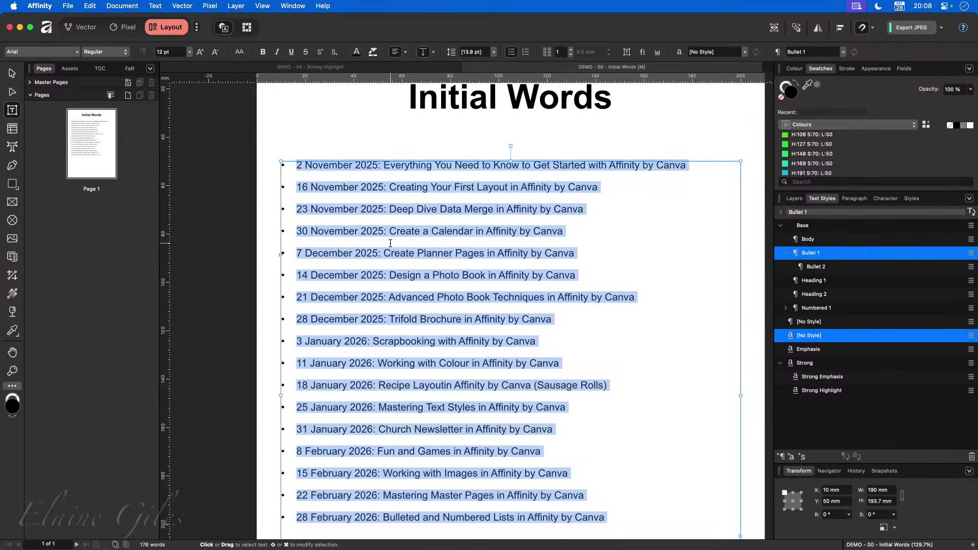
Try bolding the first list item's date "2 November 2025" directly and remove the bold again
drag(378, 165, 294, 165)
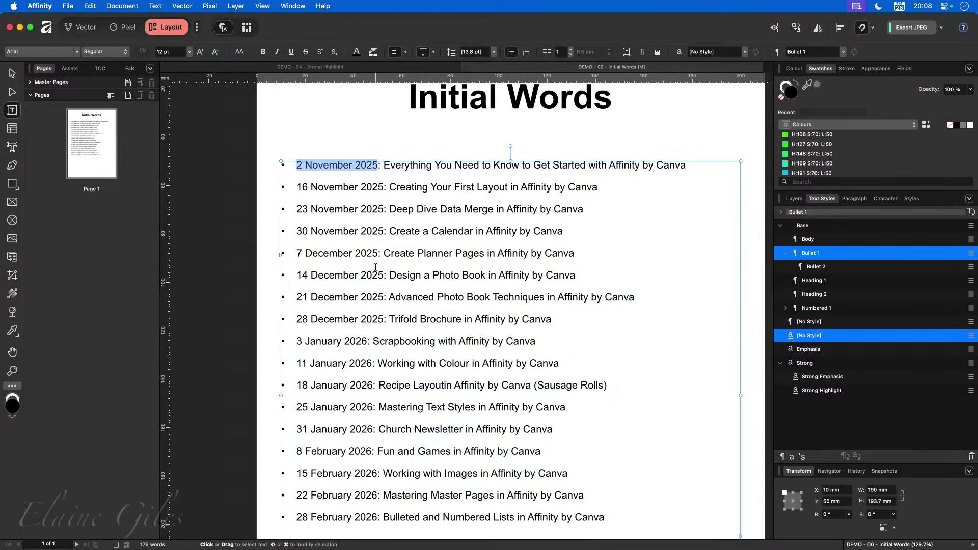
key(super+b)
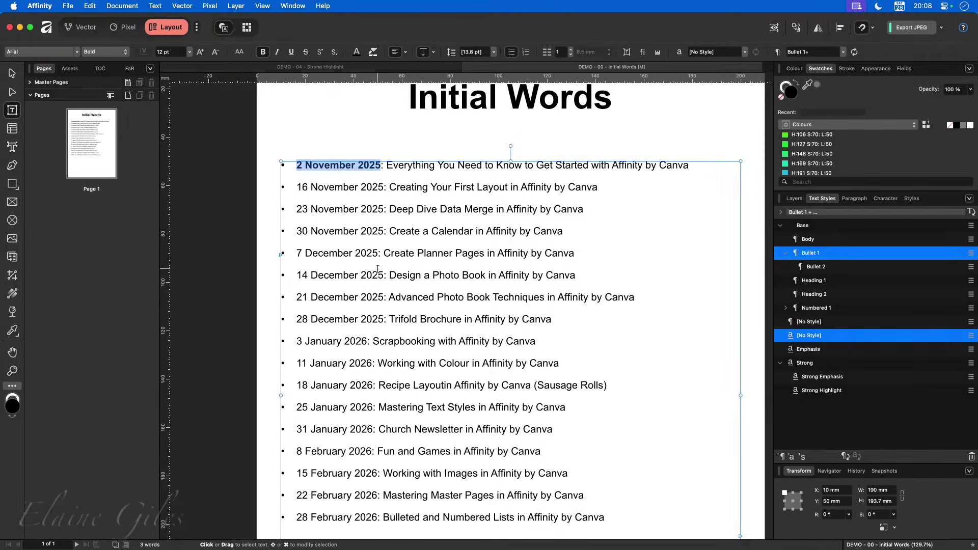
key(super+b)
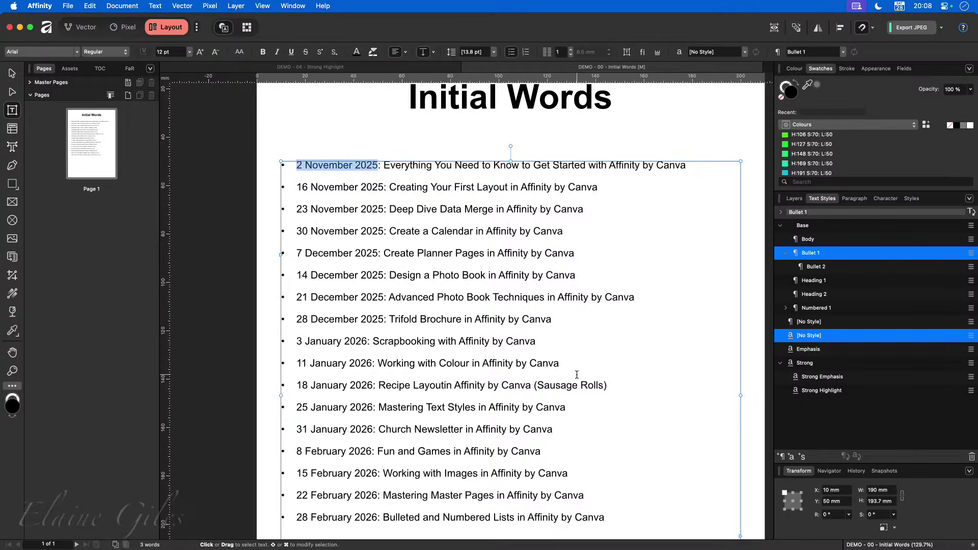
Open the Bullet 1 text style for editing and enable Initial Words in it
right_click(828, 255)
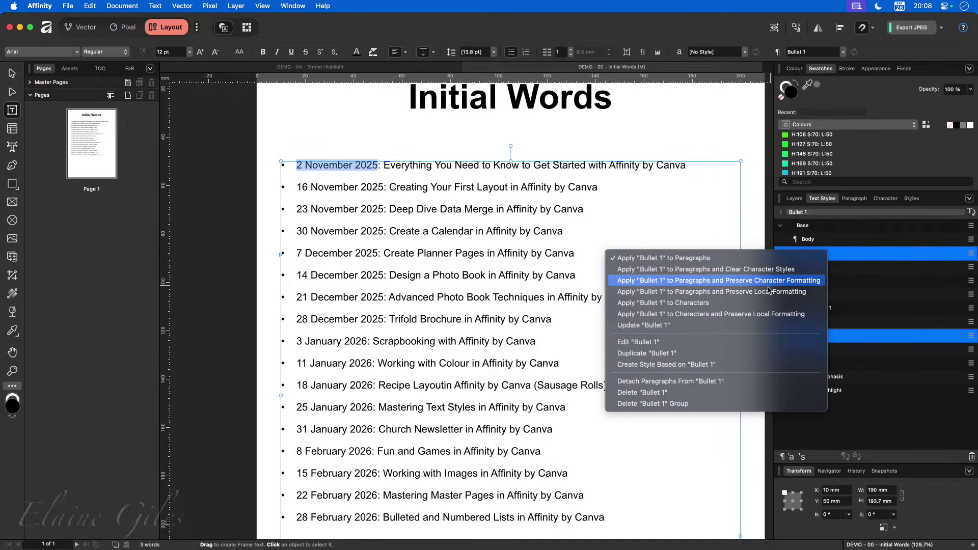
click(669, 344)
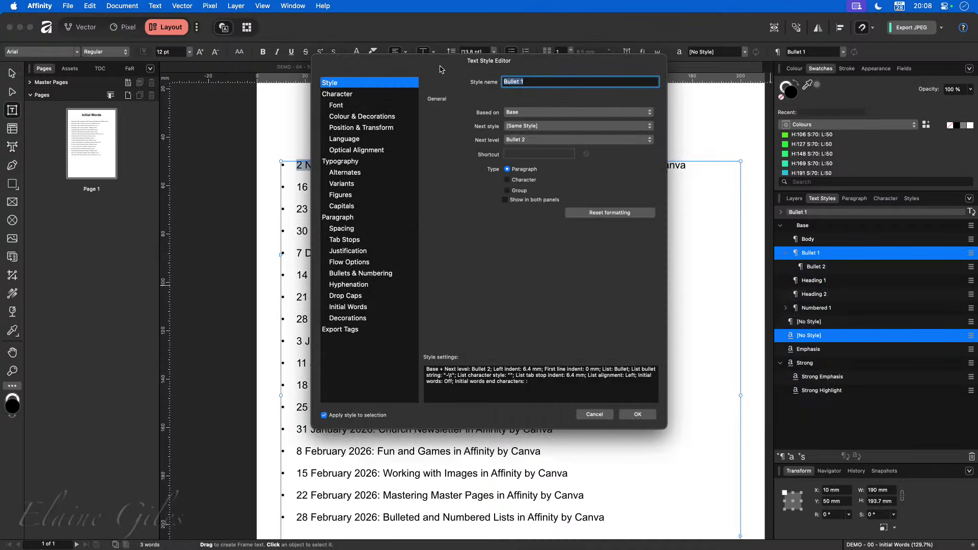
click(459, 319)
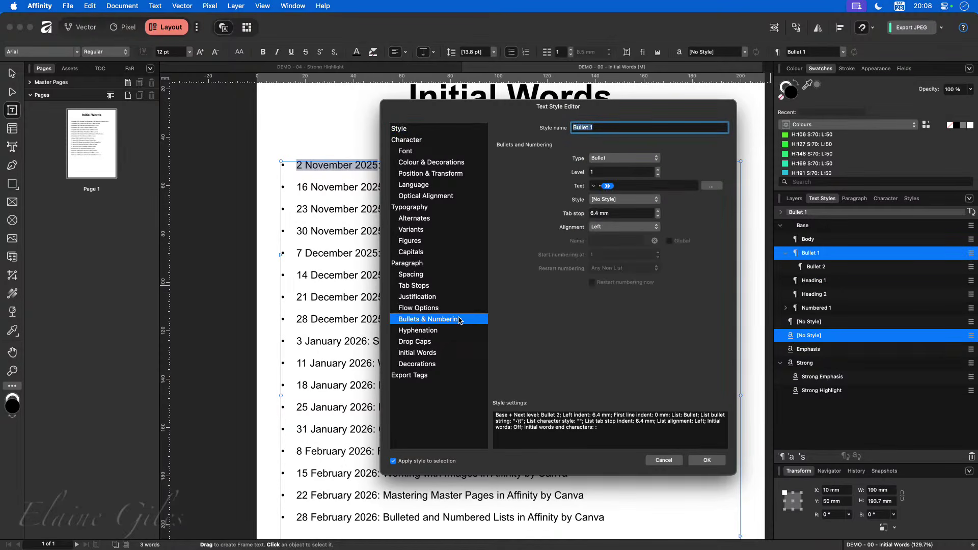
drag(457, 107, 501, 141)
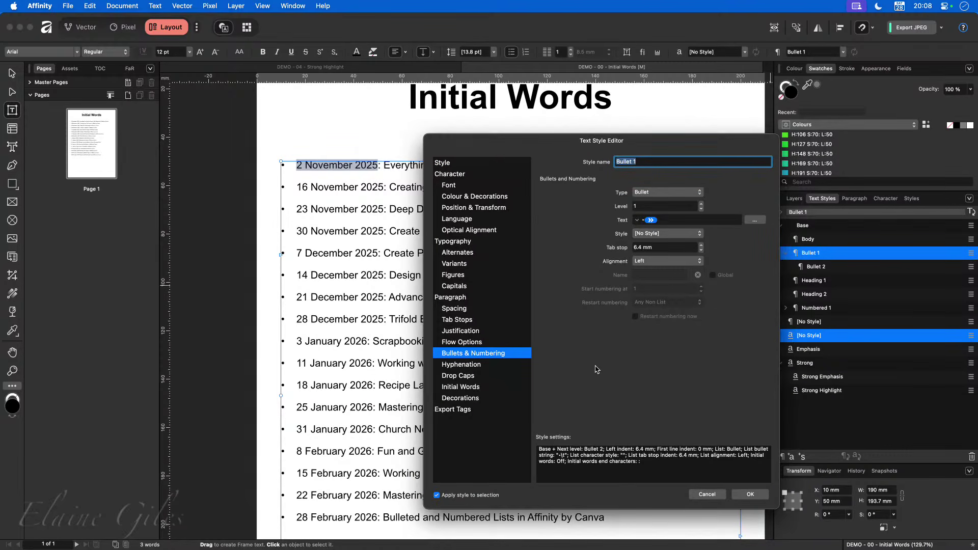
click(476, 309)
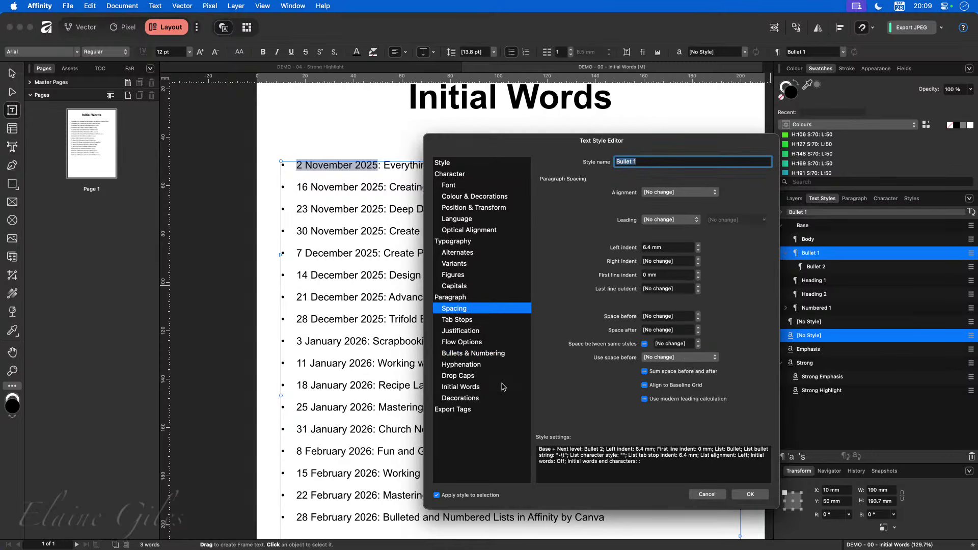
click(474, 388)
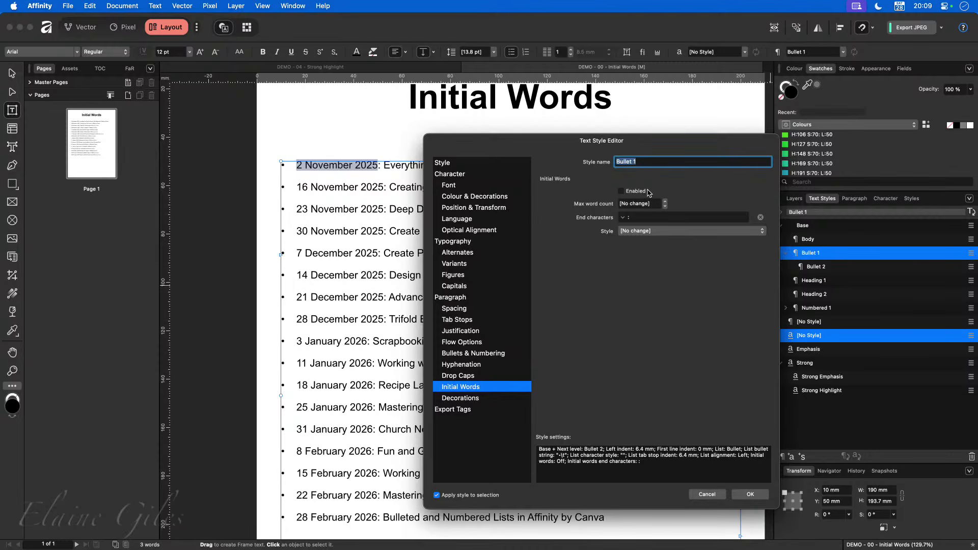
click(621, 191)
click(623, 218)
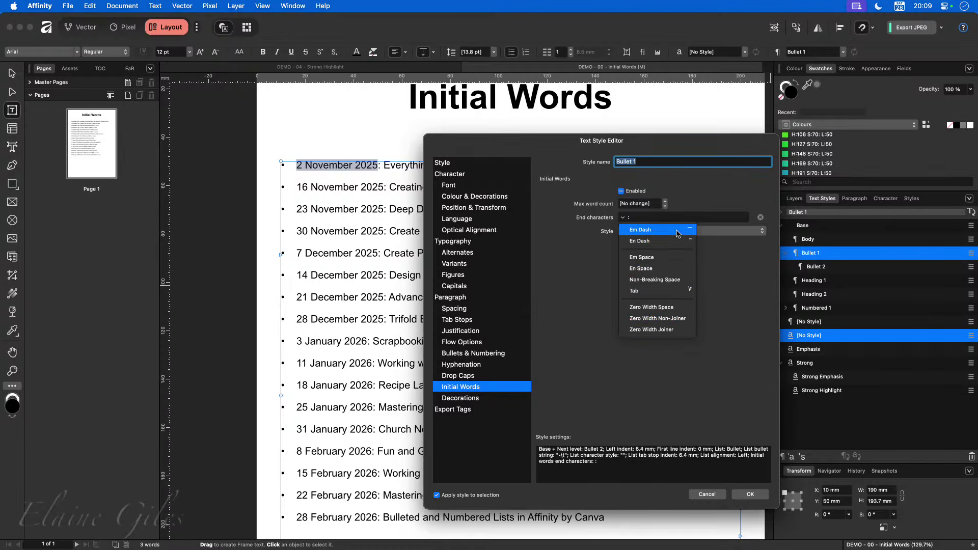
click(651, 217)
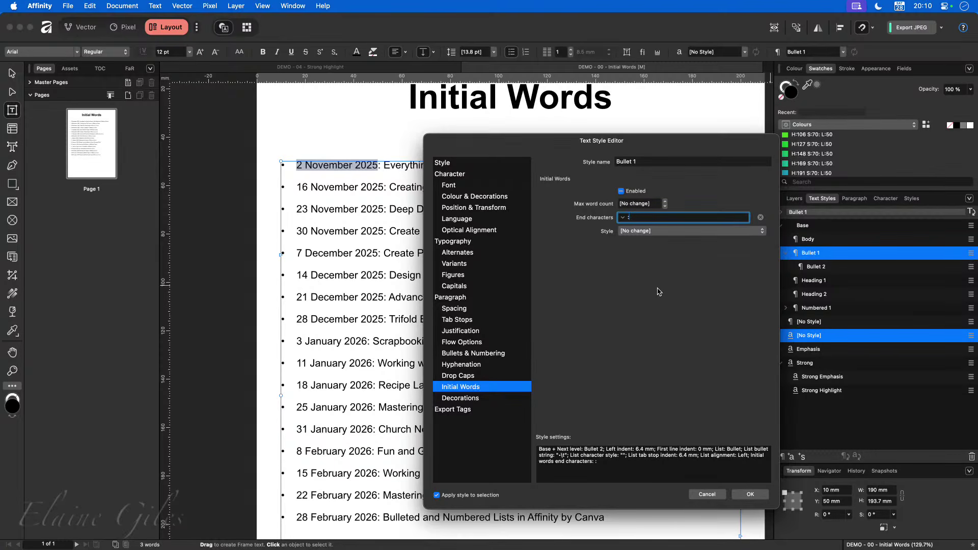
click(632, 192)
click(622, 192)
click(621, 191)
click(621, 192)
Set the Initial Words style of Bullet 1 to Strong and save the text style
click(641, 235)
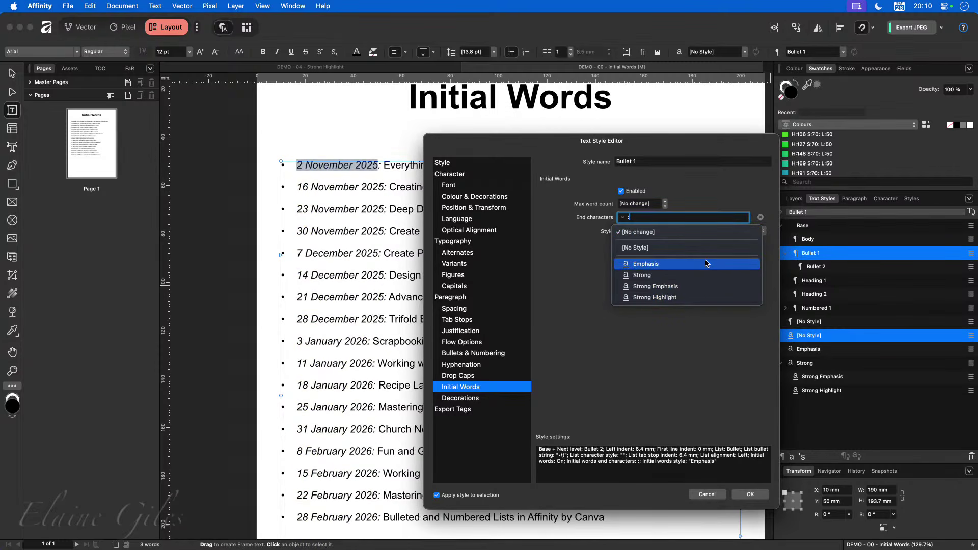
click(641, 276)
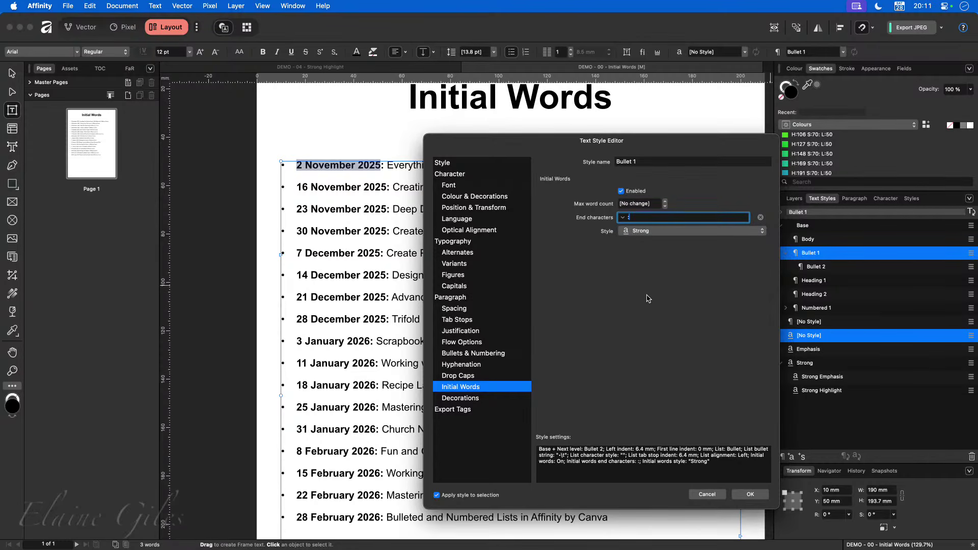
click(750, 494)
scroll(474, 440, down, 1)
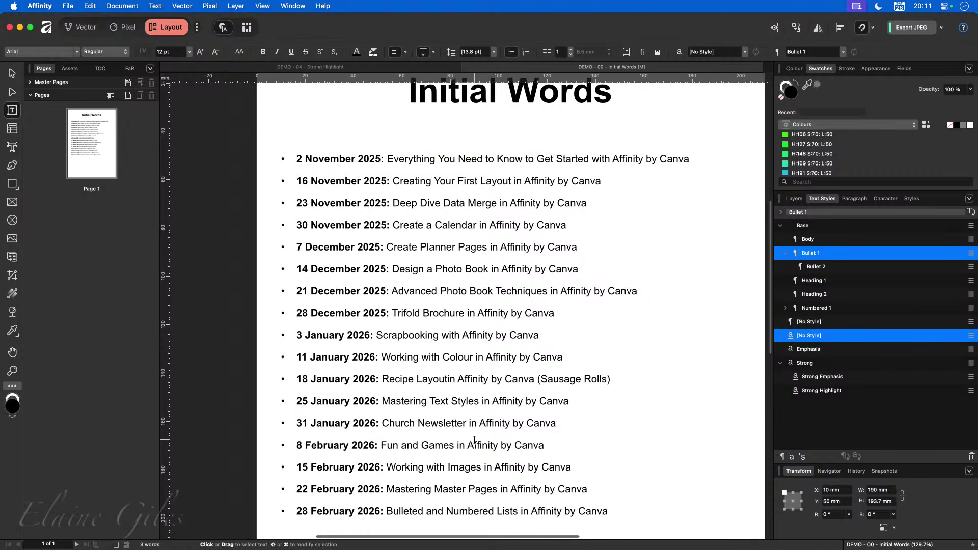
scroll(474, 440, down, 2)
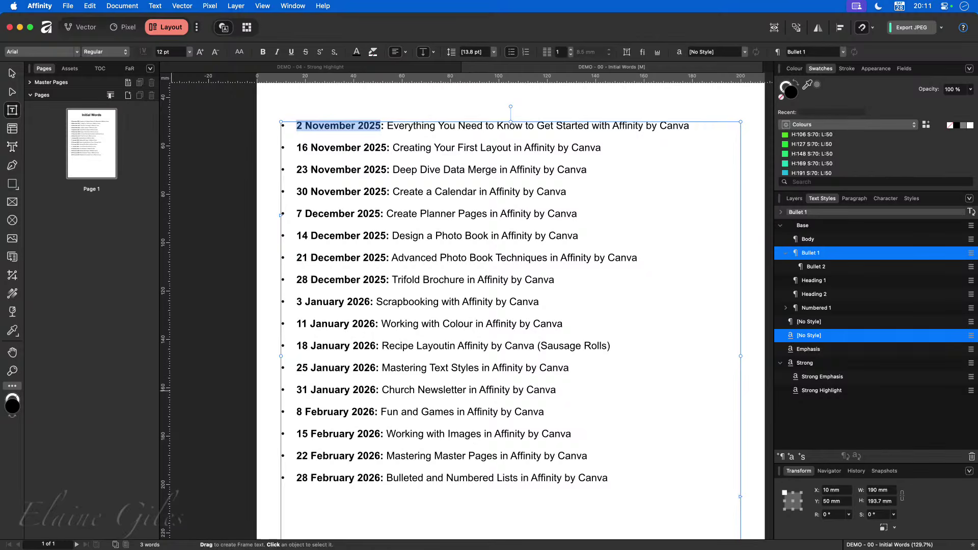
Try Emphasis as the Initial Words style of Bullet 1 and cancel the style edit
click(441, 456)
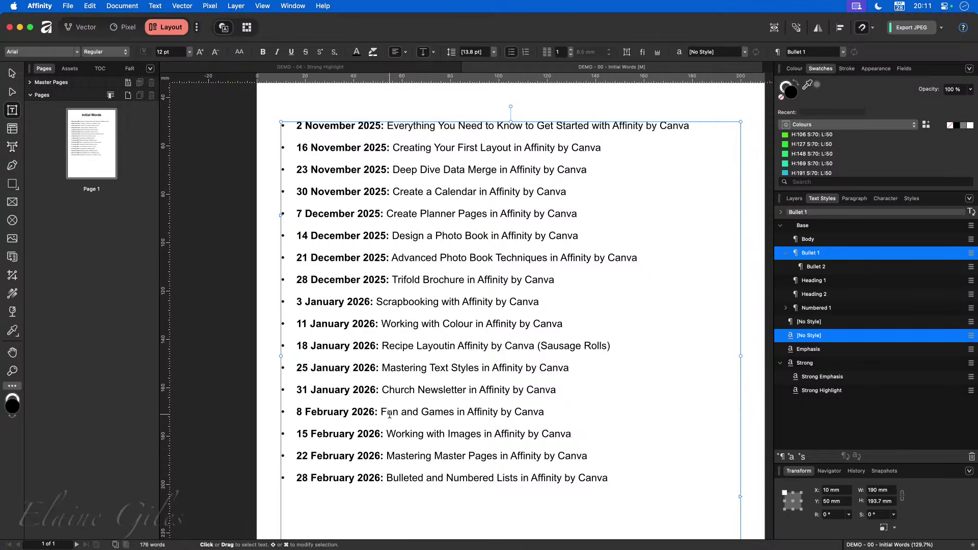
right_click(809, 257)
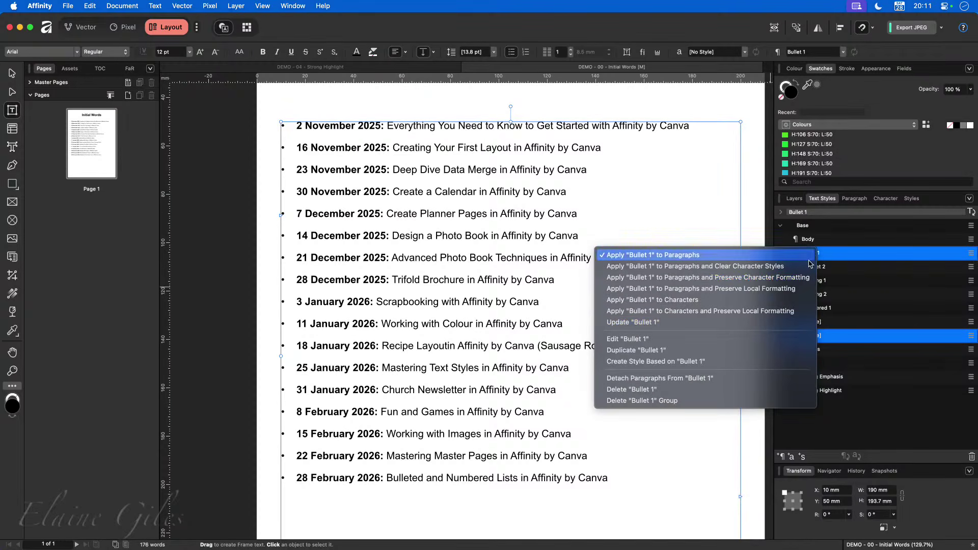
click(629, 339)
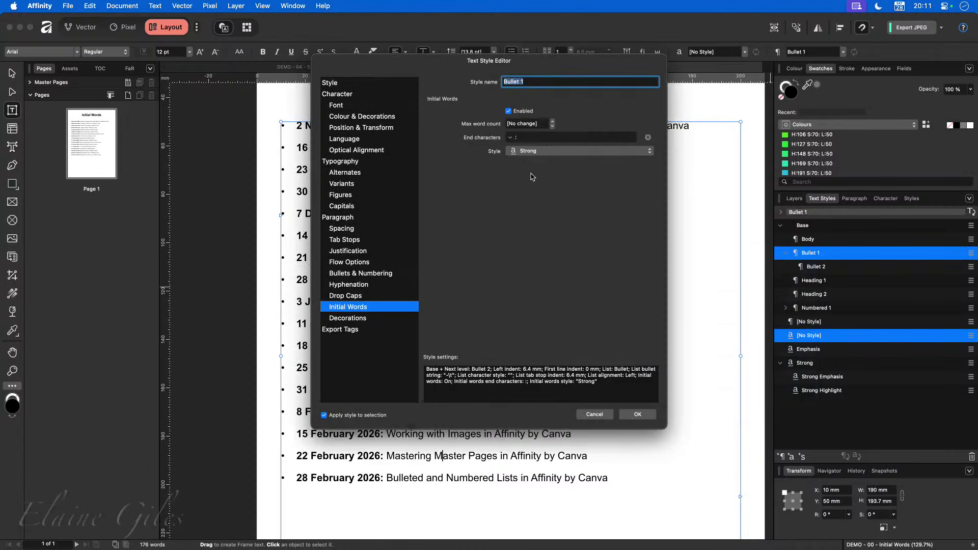
click(540, 151)
click(546, 145)
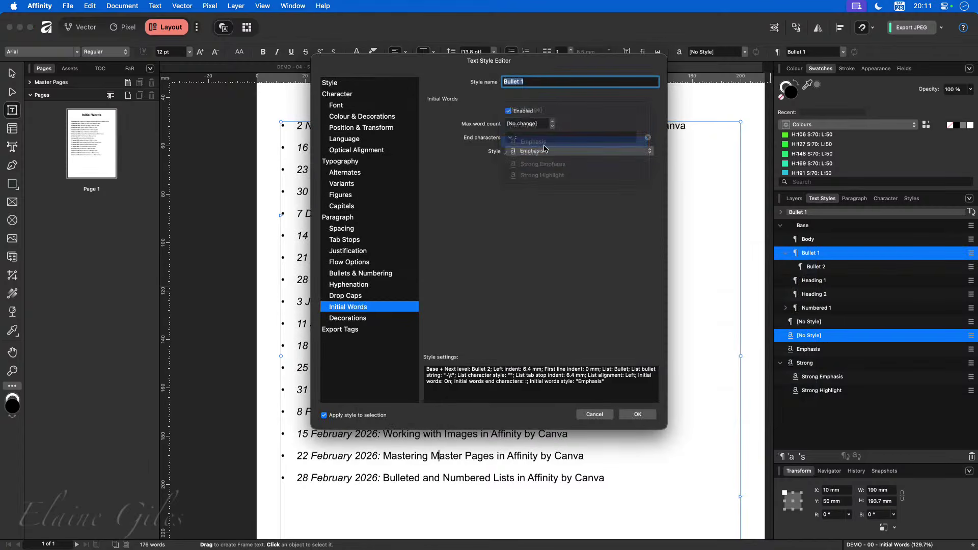
drag(393, 60, 555, 105)
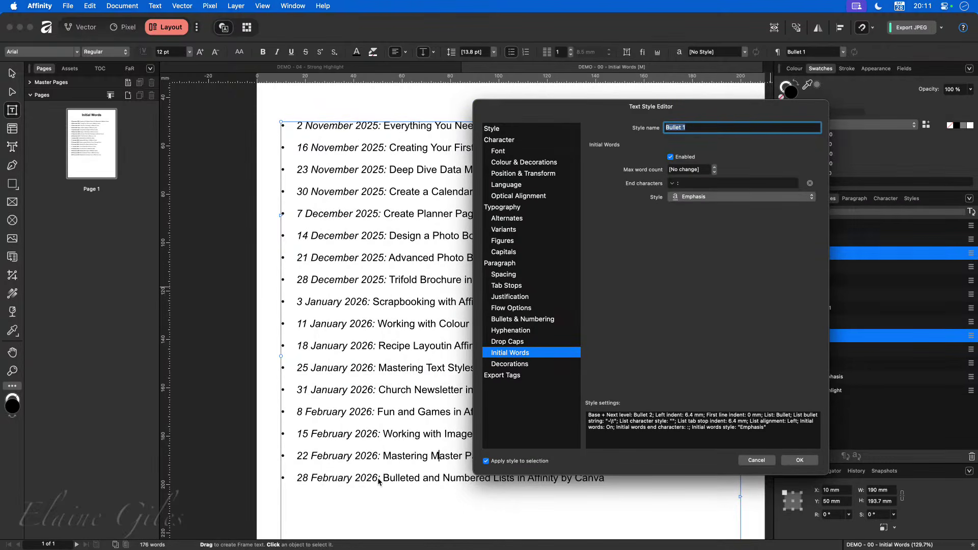
click(751, 462)
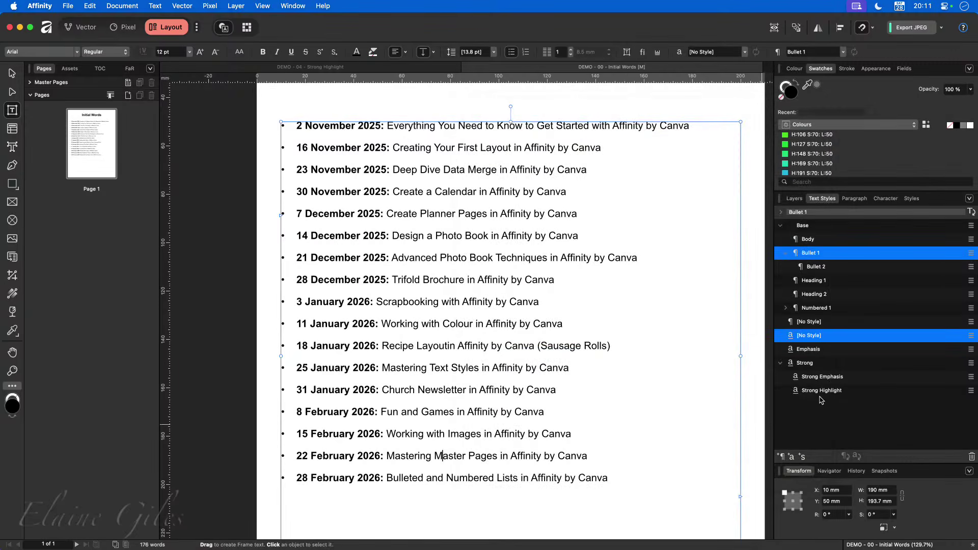
Delete the Strong Highlight character style from the document's text styles
right_click(827, 391)
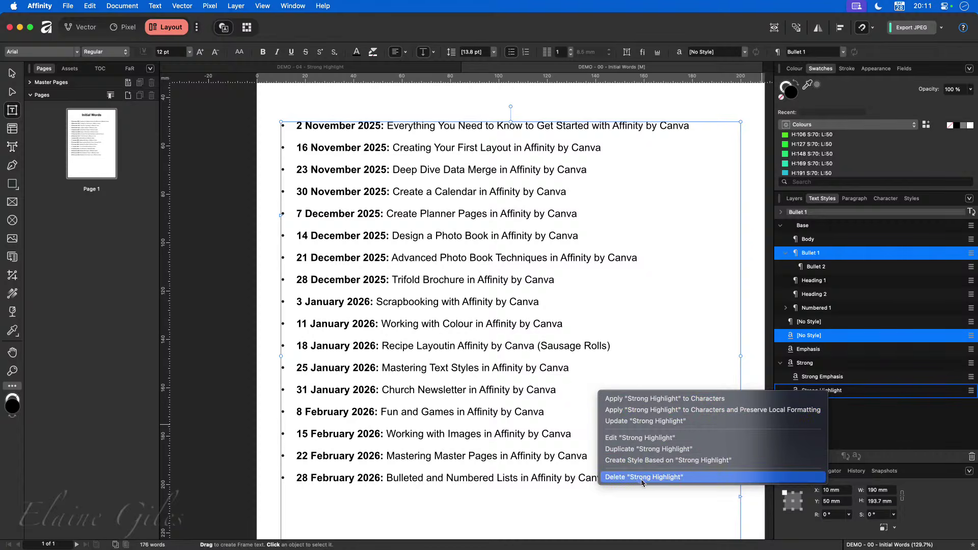
click(657, 476)
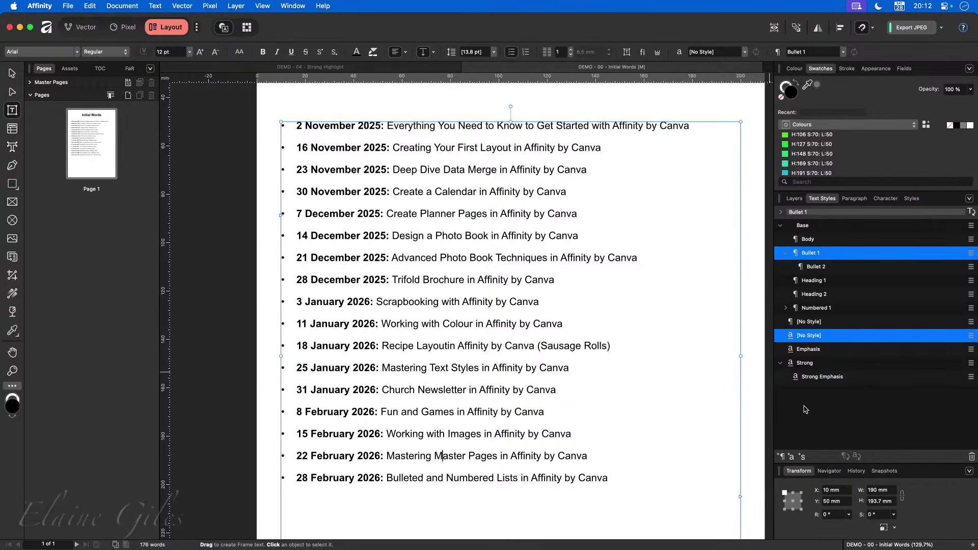
Set the Initial Words style of Bullet 1 to Strong Emphasis and save the text style
right_click(819, 255)
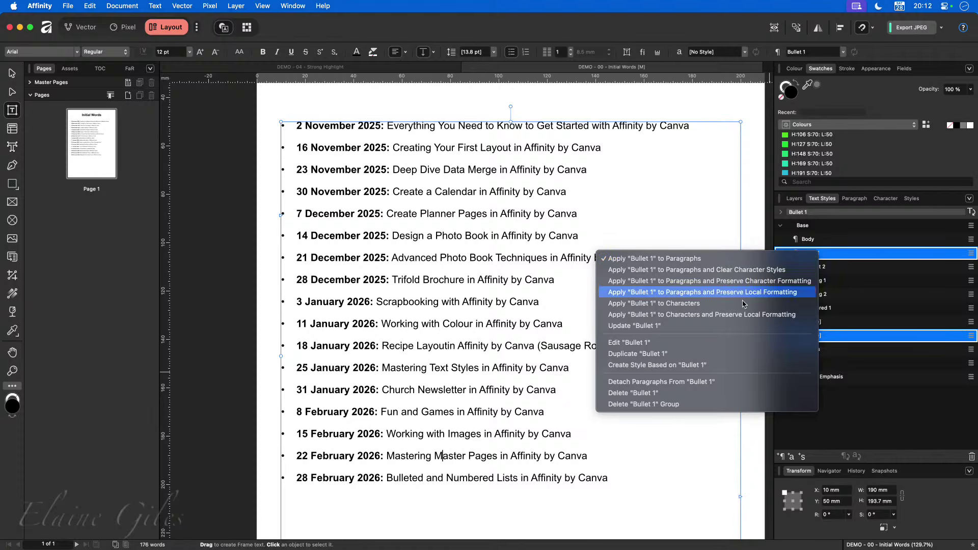
click(667, 344)
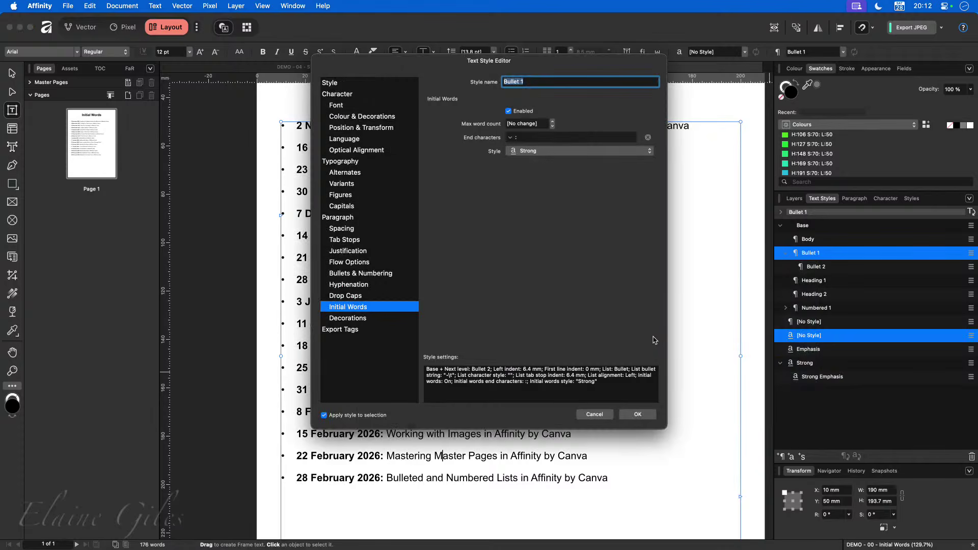
click(552, 151)
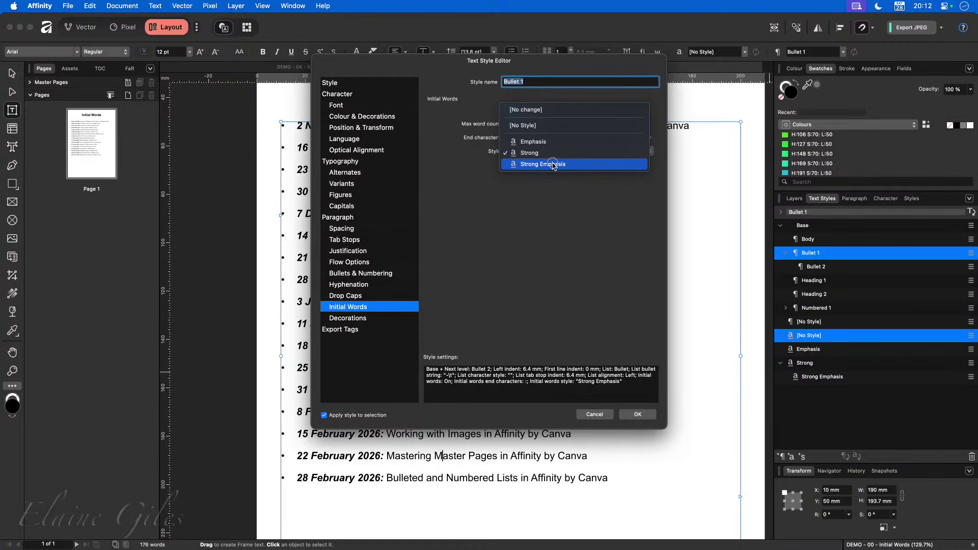
click(554, 165)
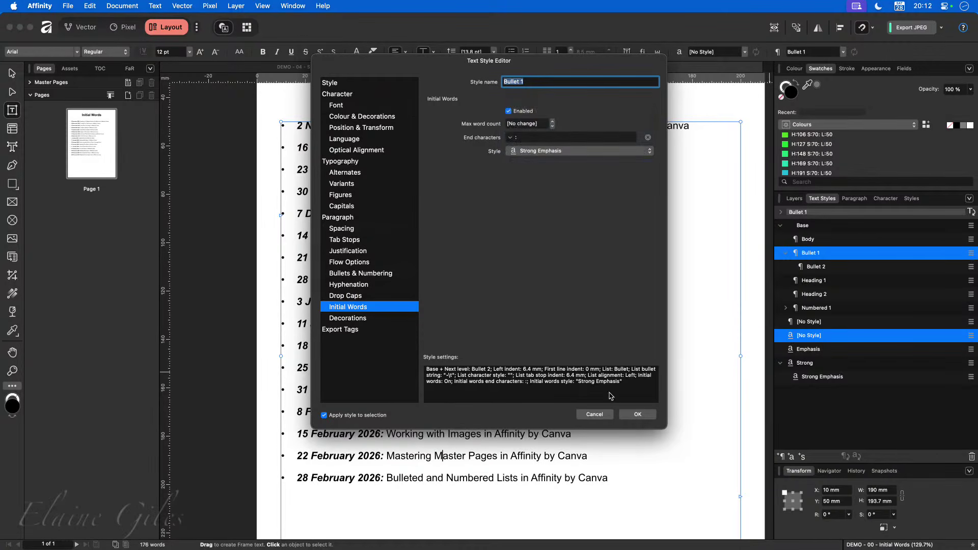
click(637, 414)
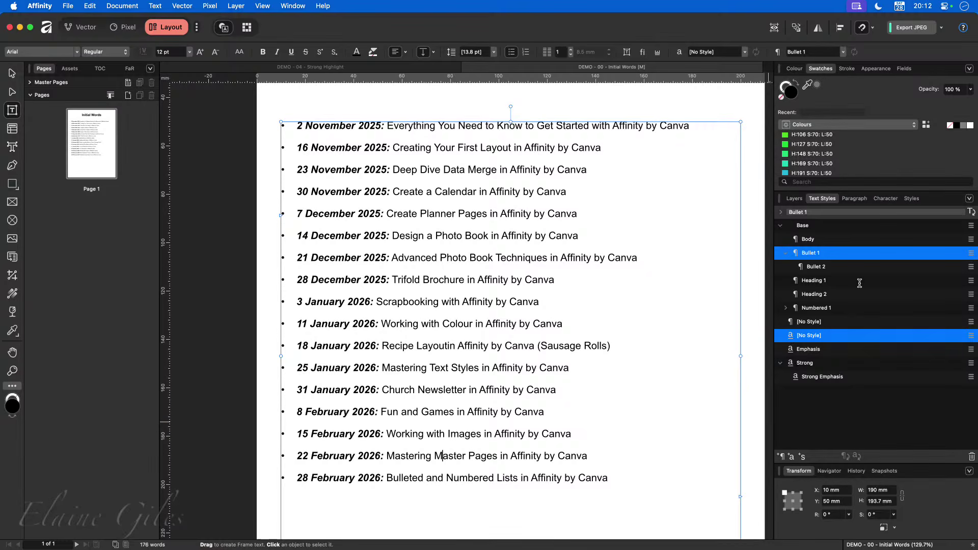
Examine the character styles offered for Initial Words in Bullet 1 and close the style edit without changes
right_click(836, 253)
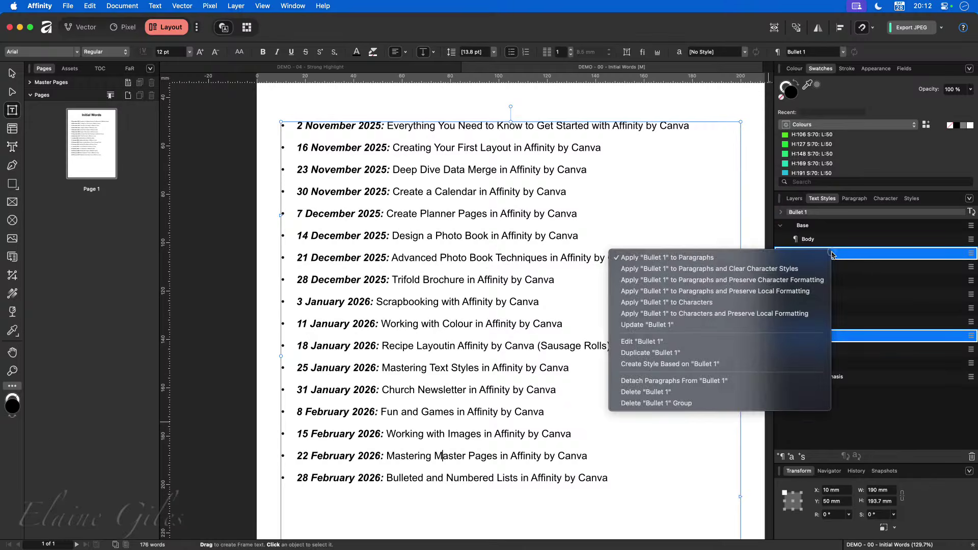
click(660, 343)
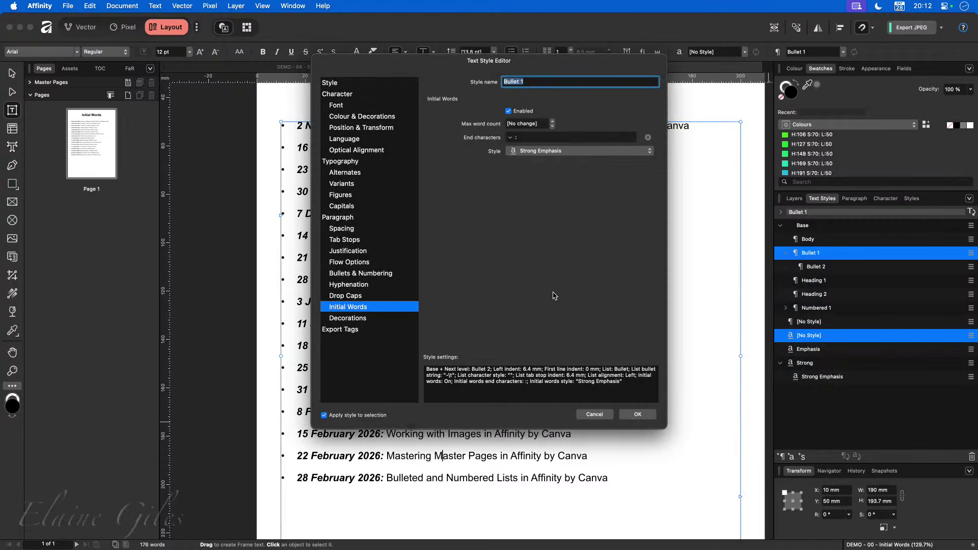
click(630, 151)
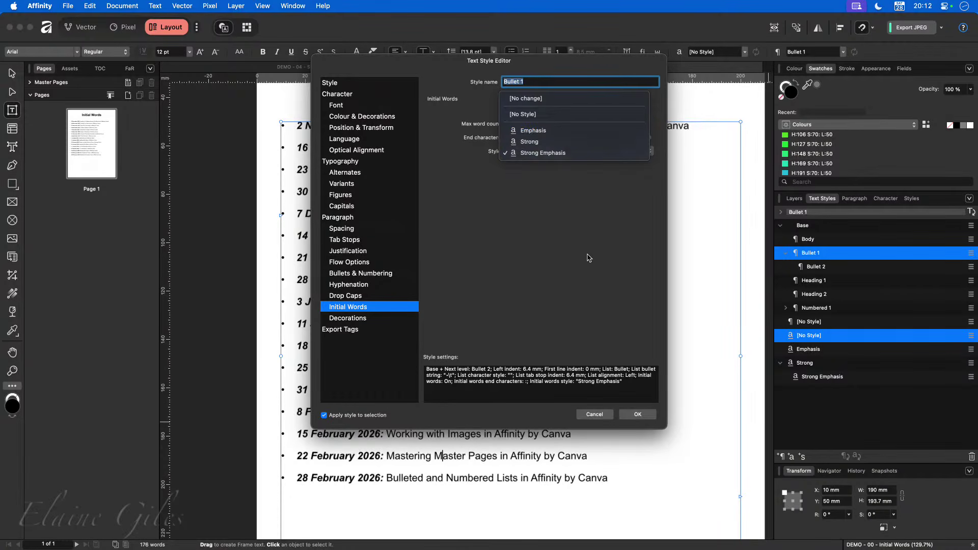
click(542, 153)
click(595, 415)
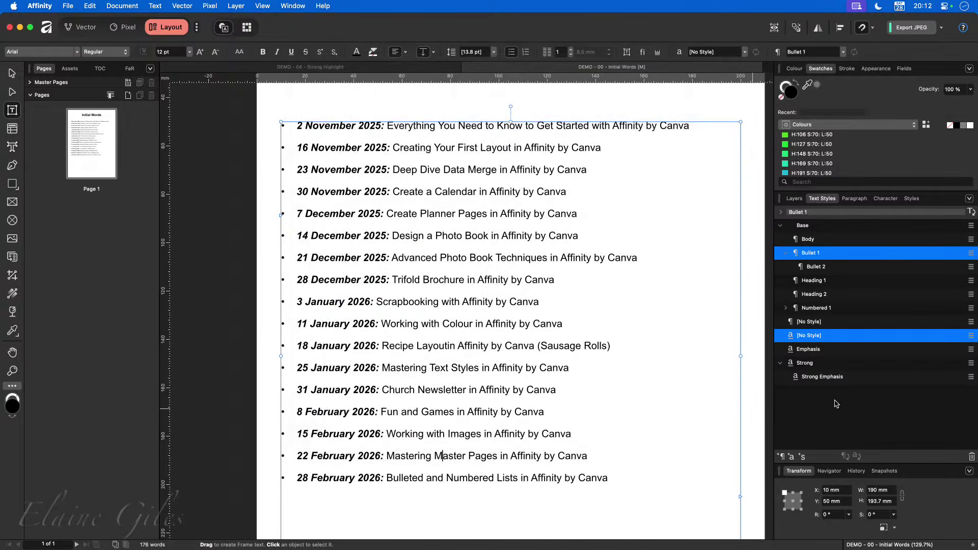
Float the Paragraph settings over the page, extend them to full height, and show the Initial Words options
click(854, 199)
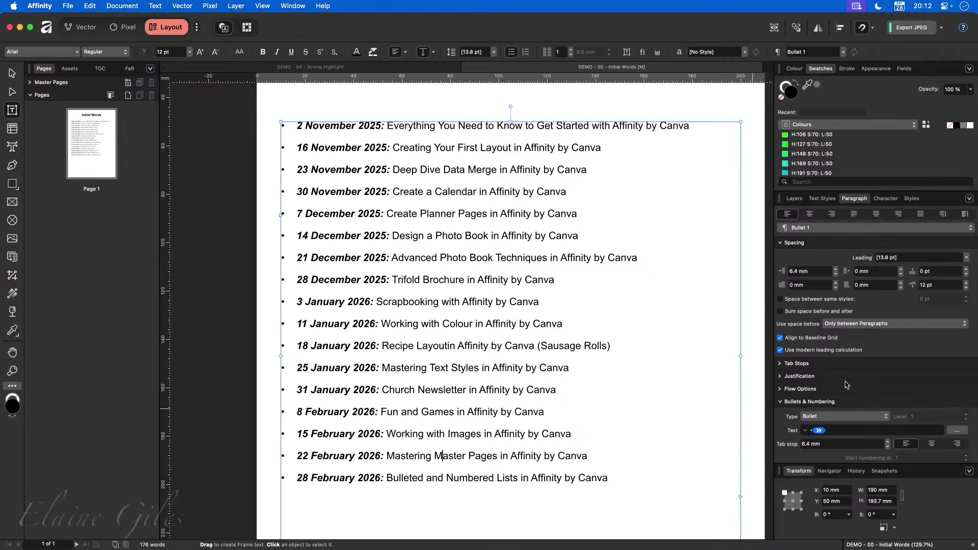
drag(854, 198, 634, 99)
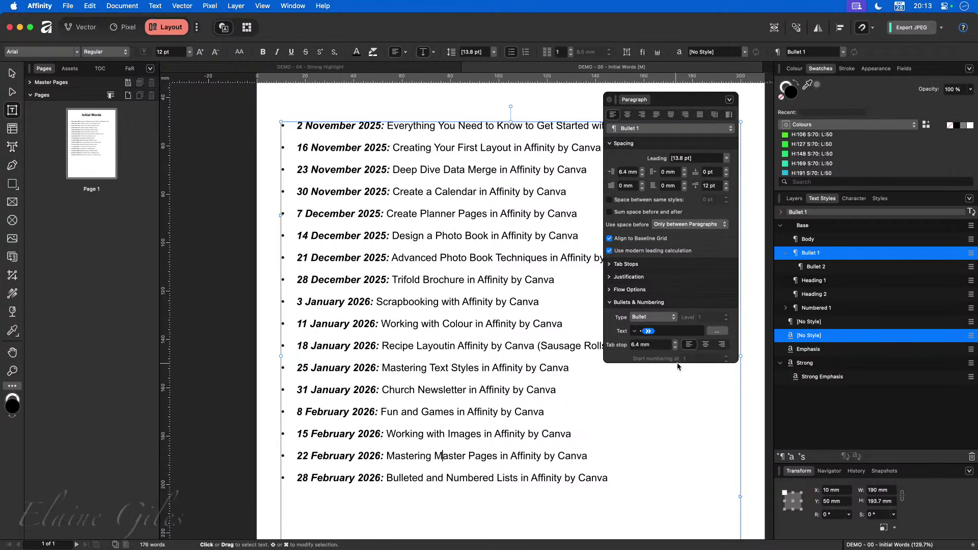
drag(678, 363, 679, 535)
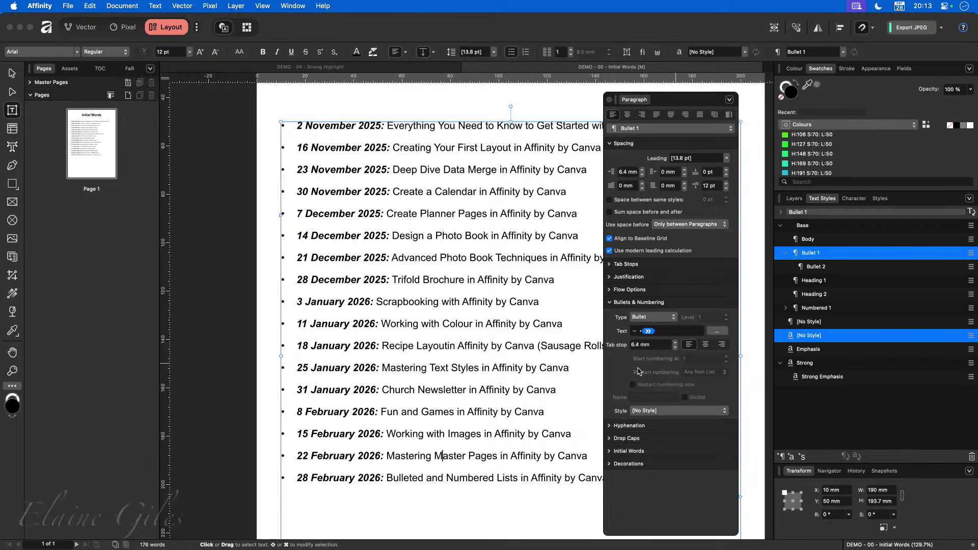
click(609, 451)
Set the Initial Words max word count to 3 for the current bullet paragraph
click(651, 465)
text(2)
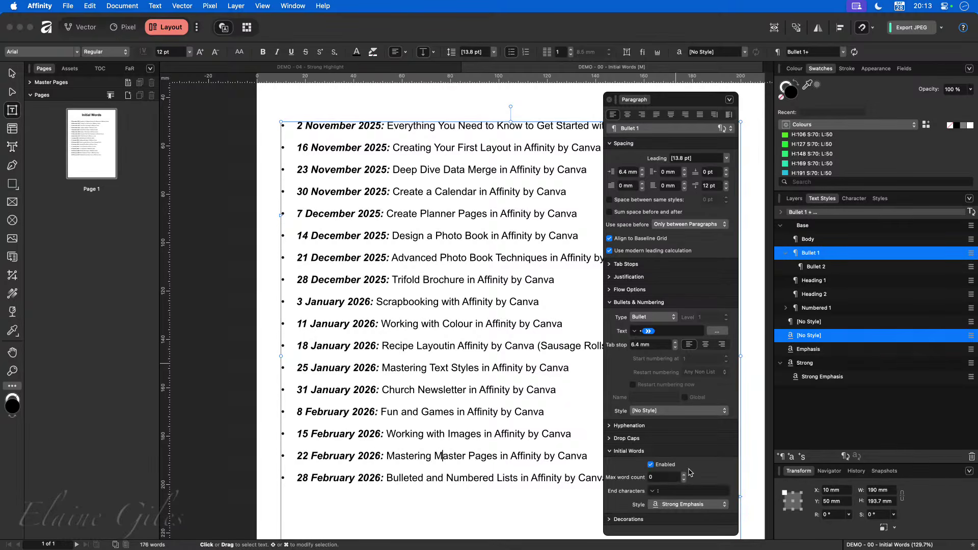
text(3)
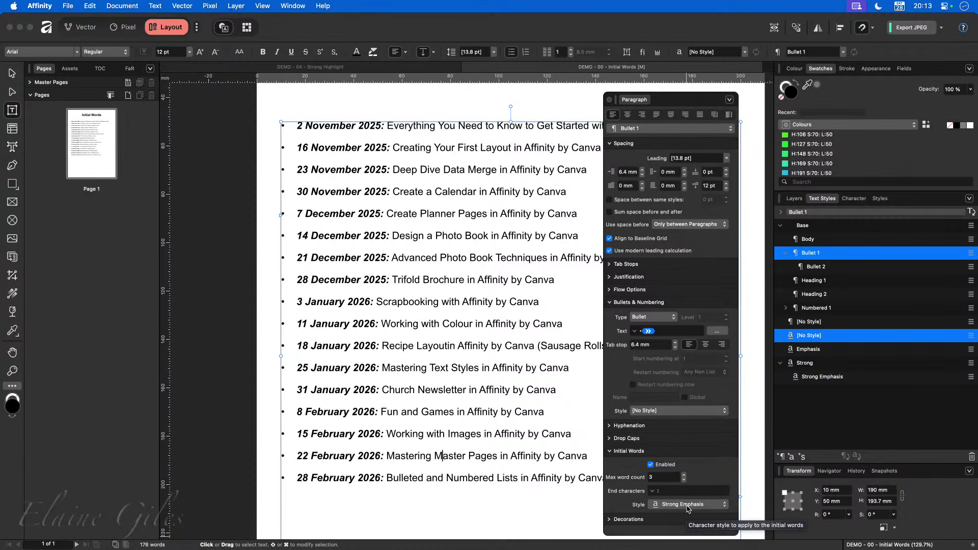
Review the character style choices for the paragraph's Initial Words and dock the Paragraph settings back beside Text Styles
click(711, 505)
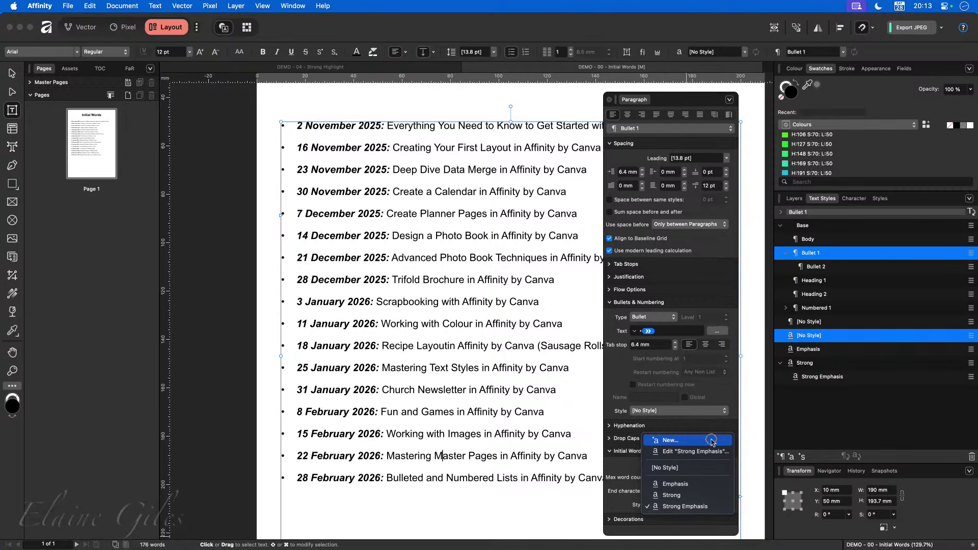
click(733, 430)
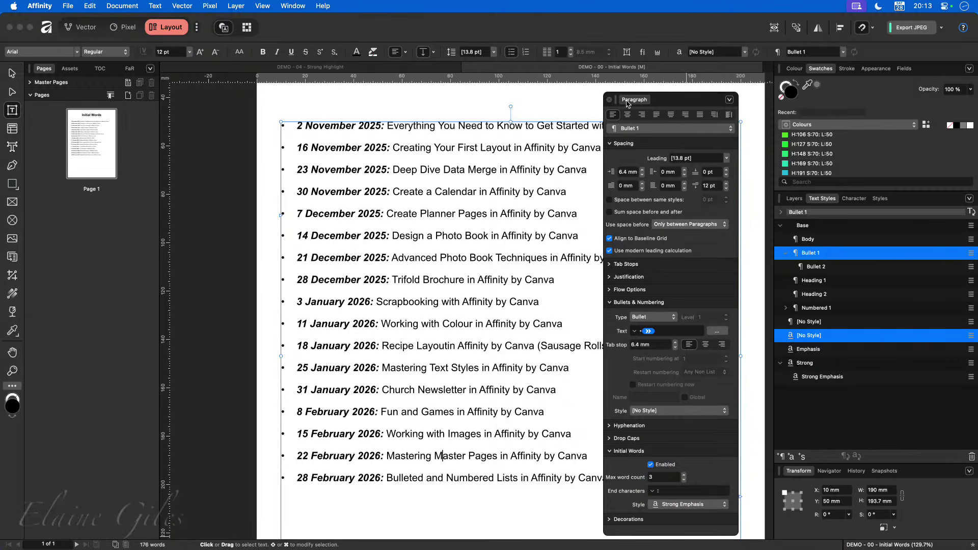
drag(662, 106, 854, 201)
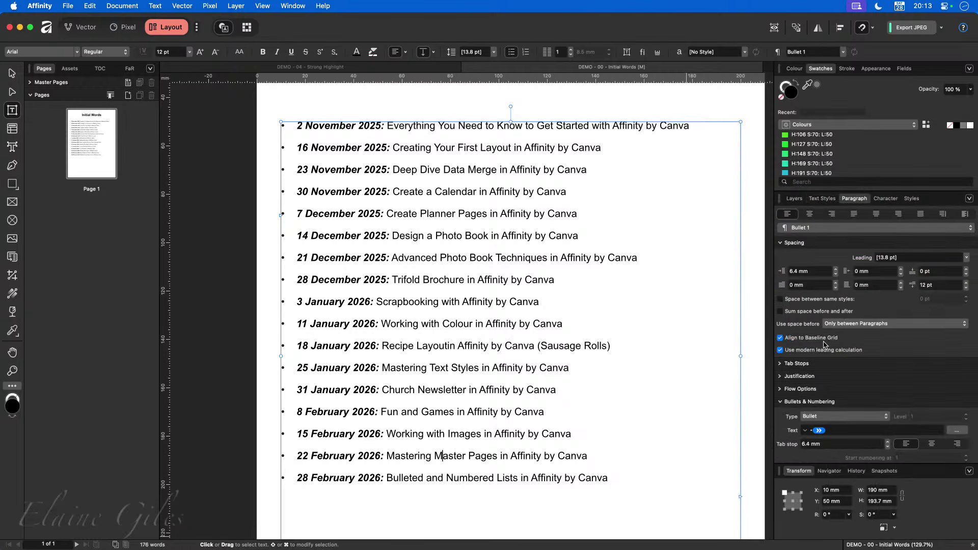
click(825, 200)
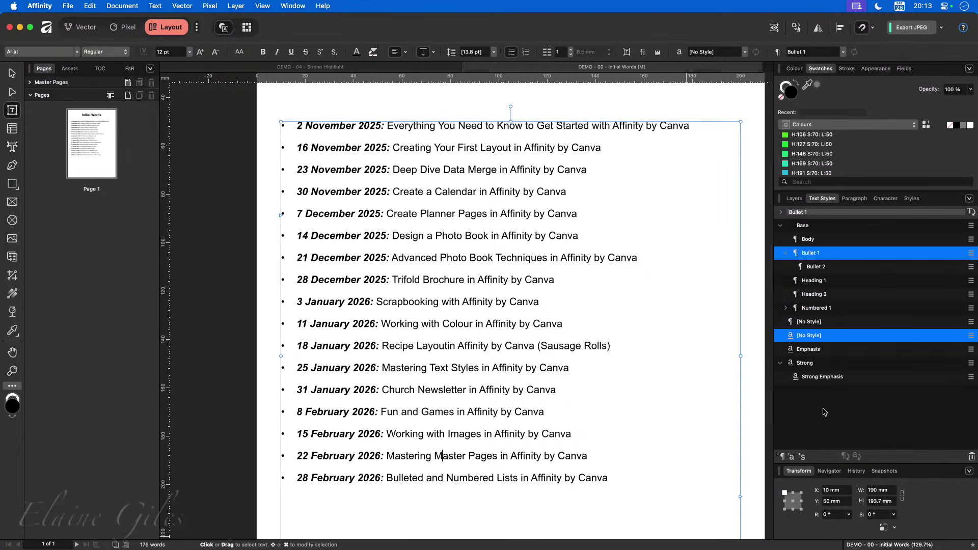
Start a new character style named Highlight
click(791, 457)
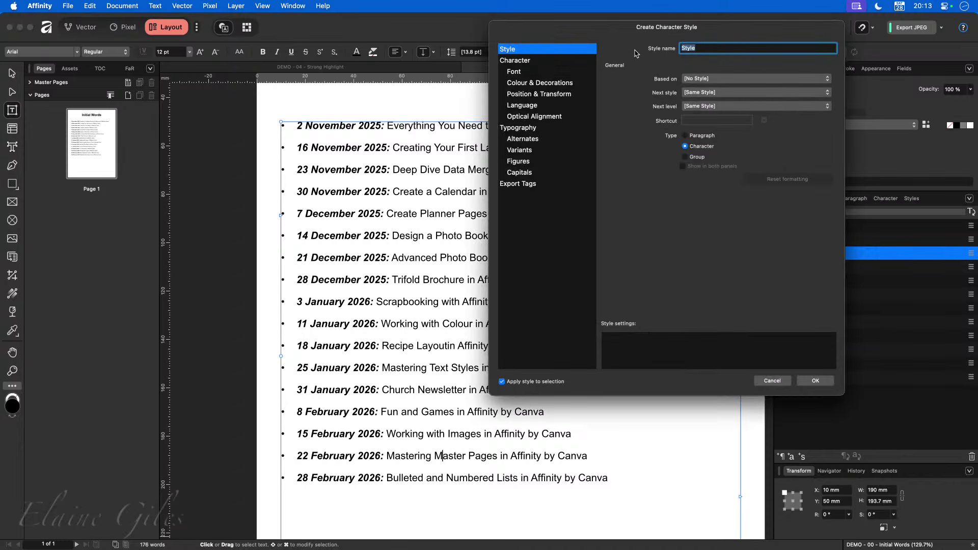
drag(616, 31, 520, 115)
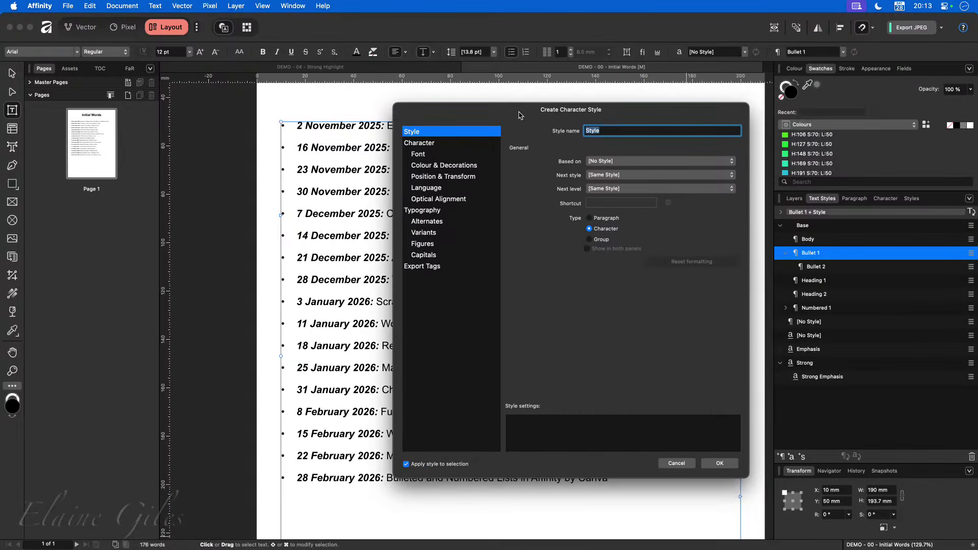
text(Highlight)
click(444, 154)
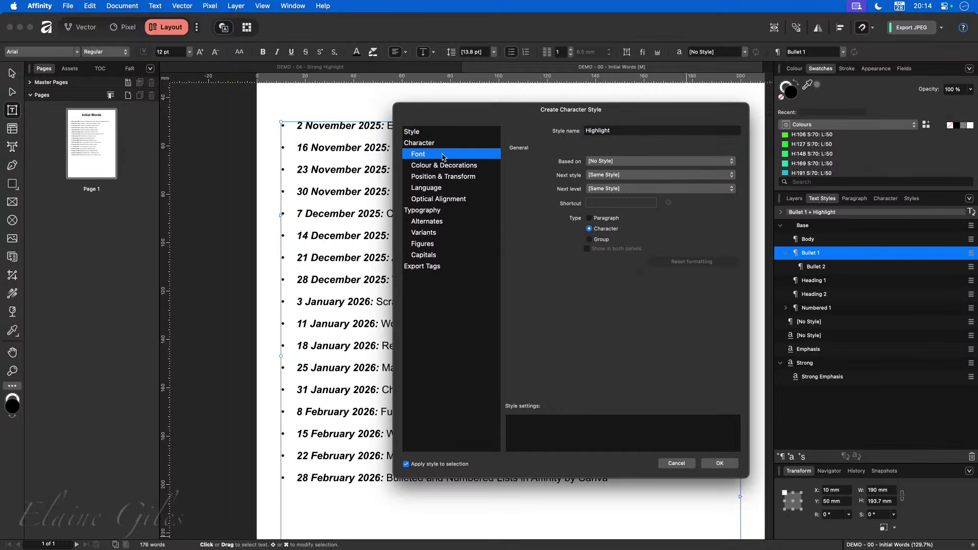
click(440, 144)
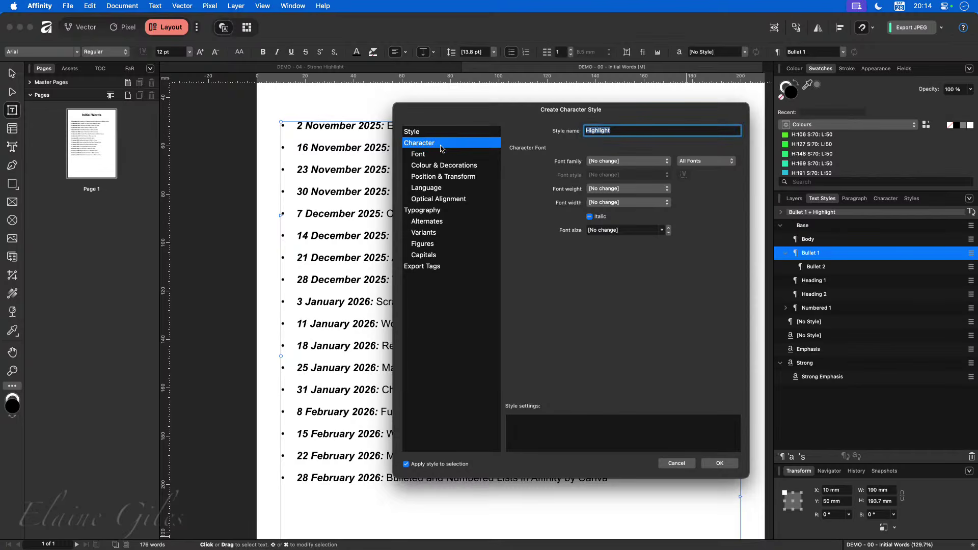
Set the Highlight style's background colour to Yellow from the Apple swatches and save the style
click(439, 165)
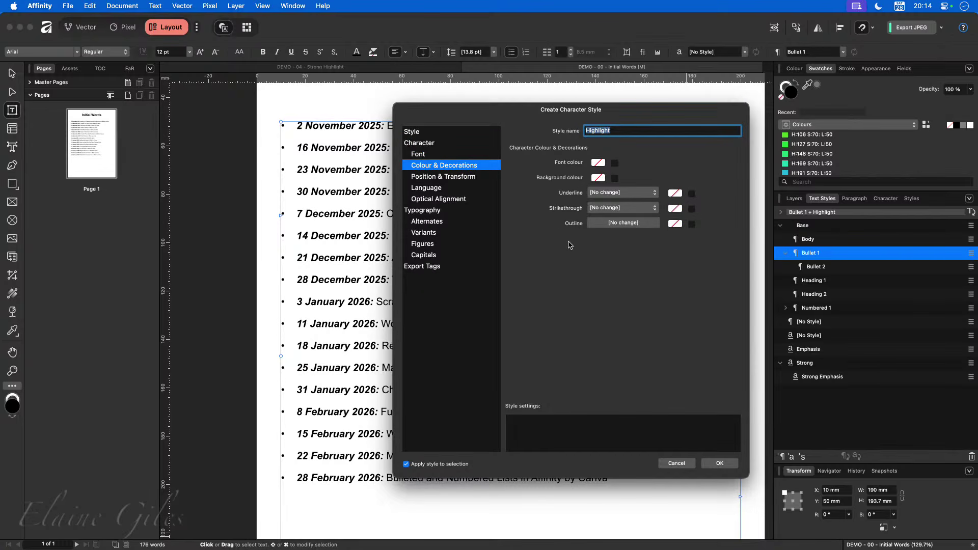
click(614, 179)
click(592, 180)
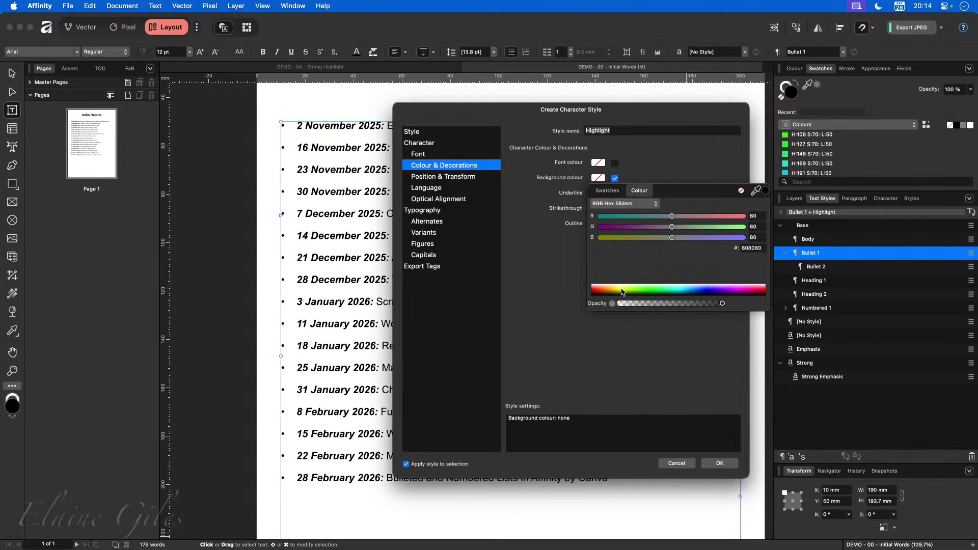
click(609, 192)
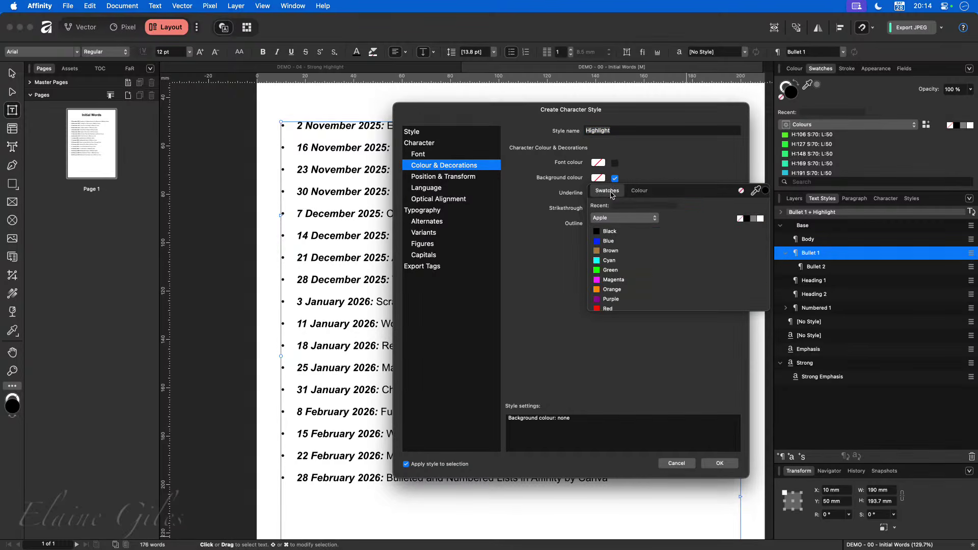
scroll(628, 278, down, 2)
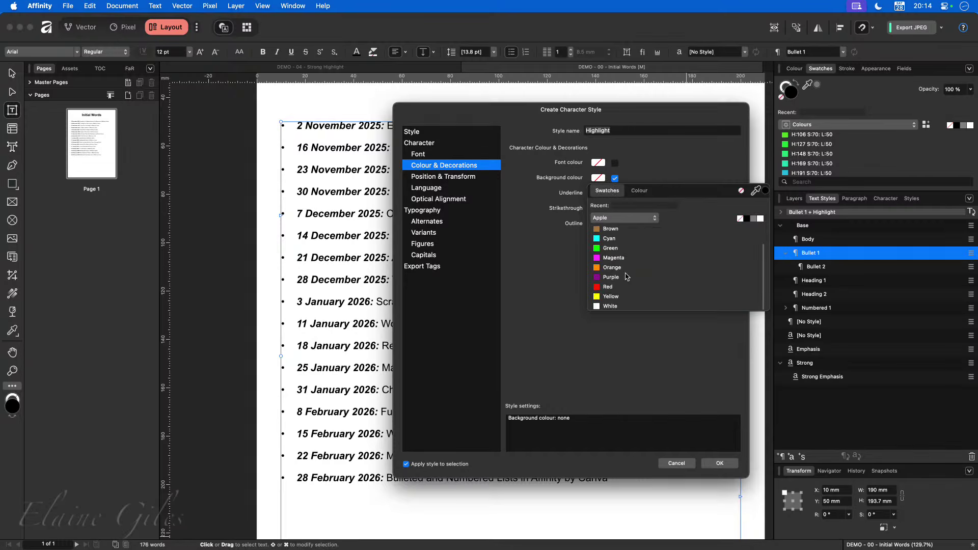
click(612, 296)
click(557, 278)
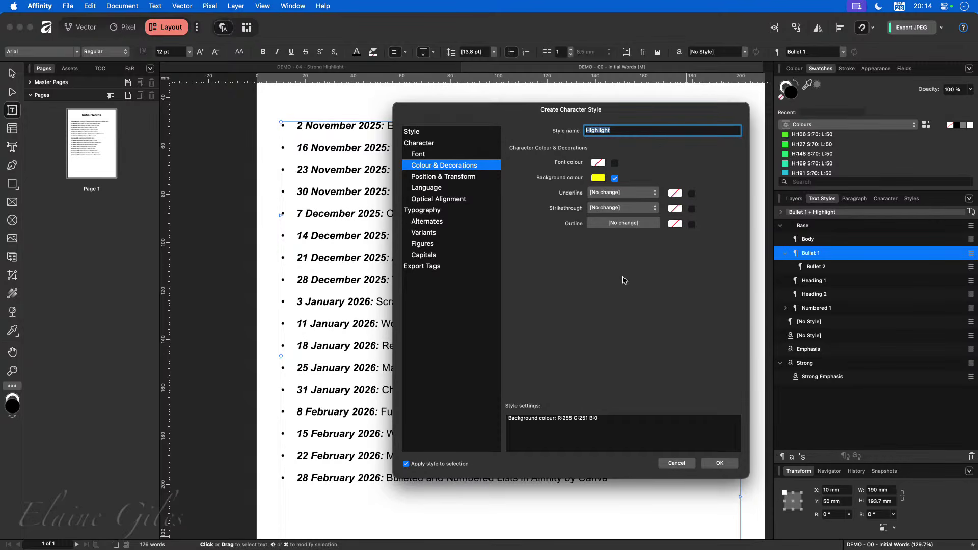
click(719, 463)
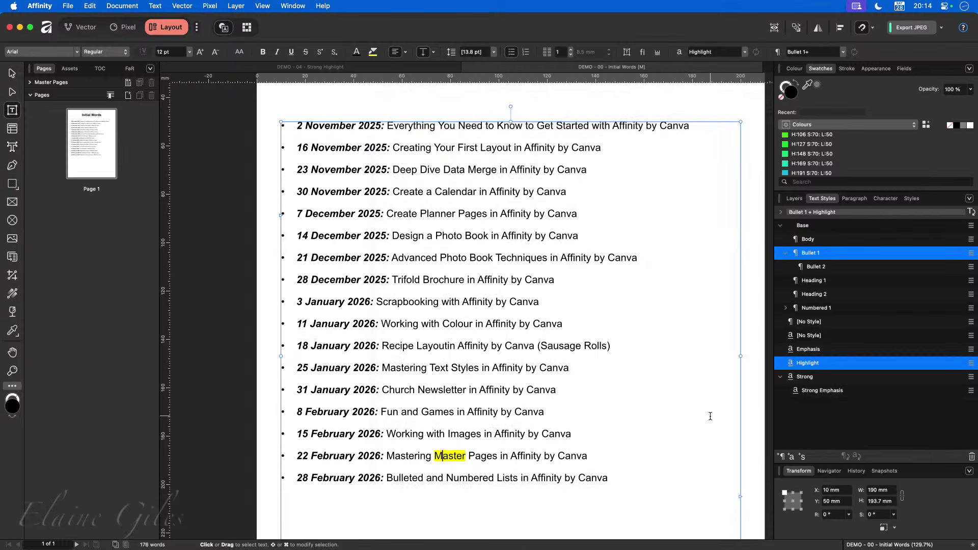
Apply the Highlight character style to the word "Working" in the 15 February 2026 entry
double_click(447, 457)
double_click(410, 433)
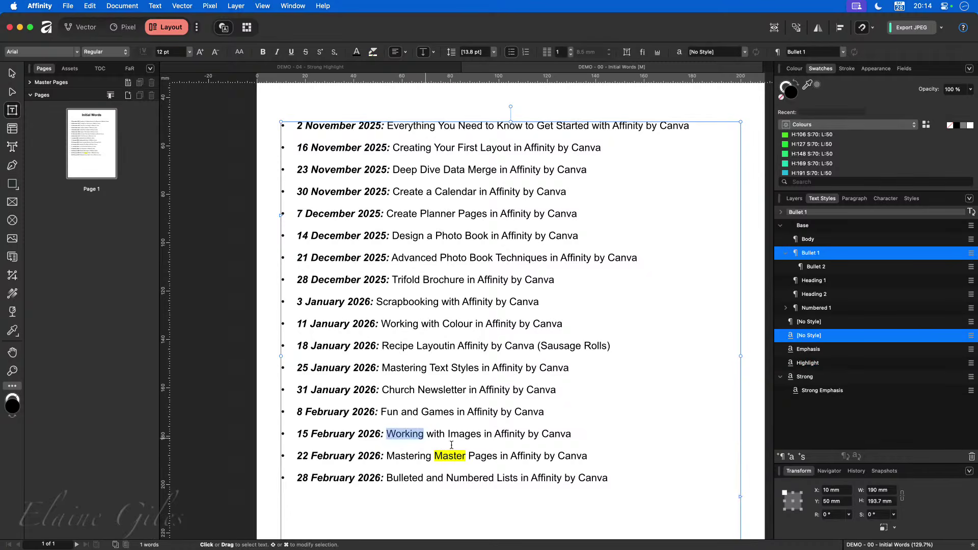
click(813, 364)
Reapply Bullet 1 to the whole bulleted list so that the Highlight character style is cleared from its words
click(627, 468)
key(super+a)
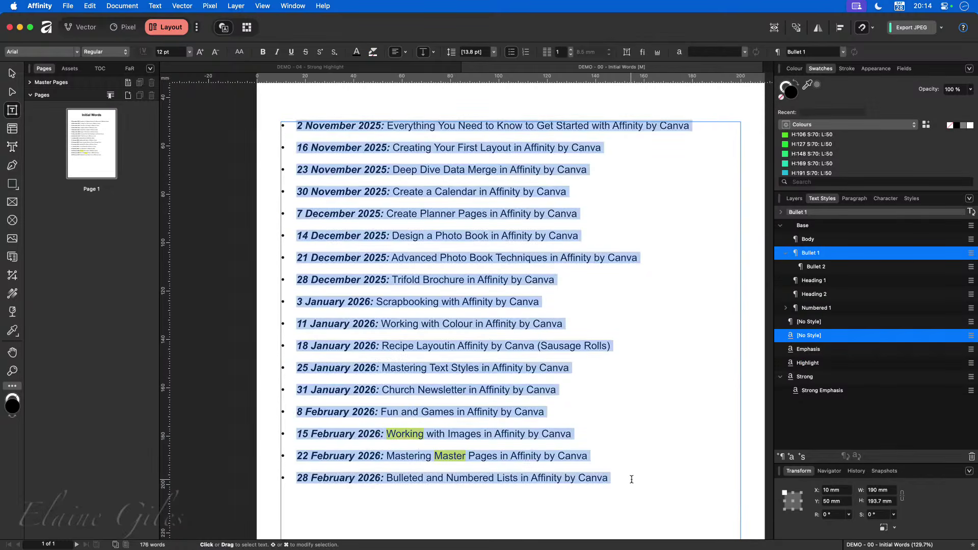
right_click(818, 257)
click(818, 294)
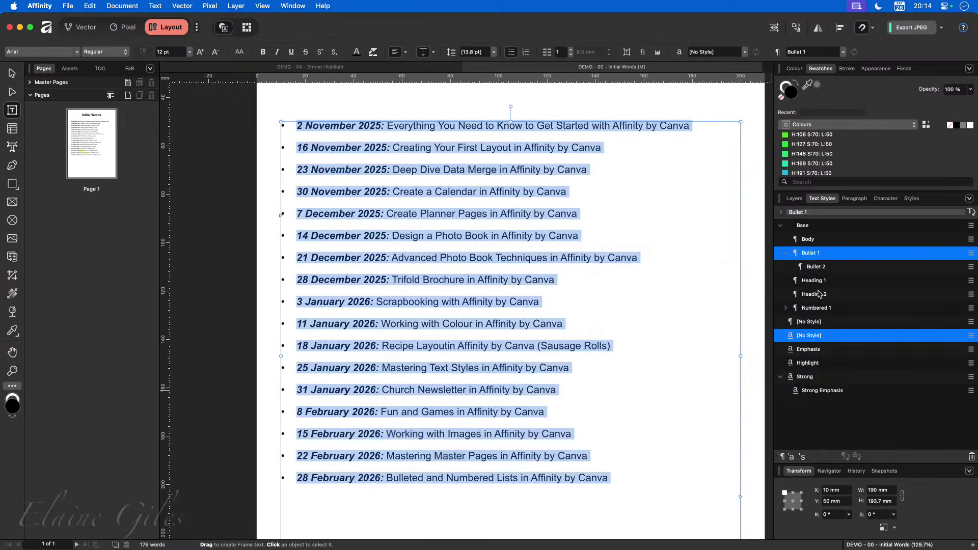
click(633, 432)
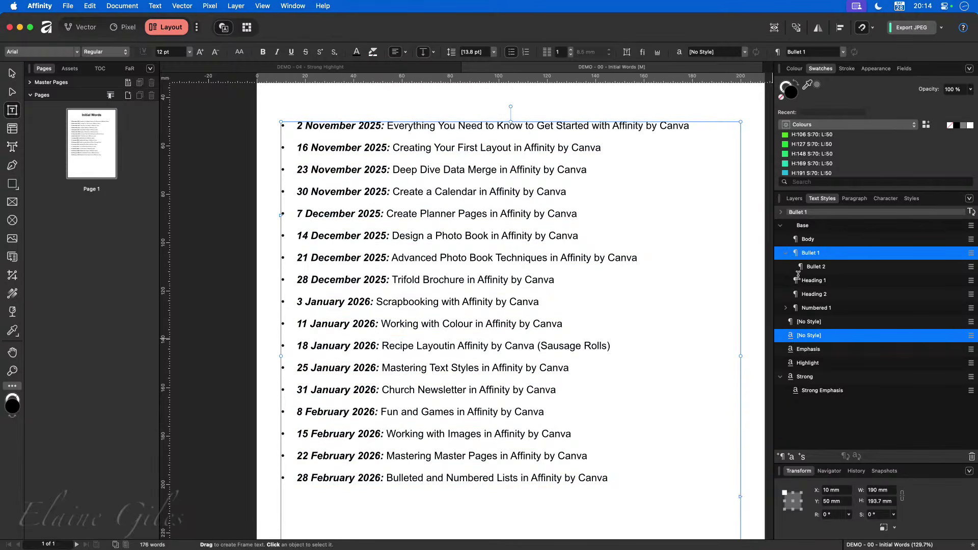
Set the Initial Words style of the Bullet 1 paragraph style to Highlight and save the change
right_click(813, 254)
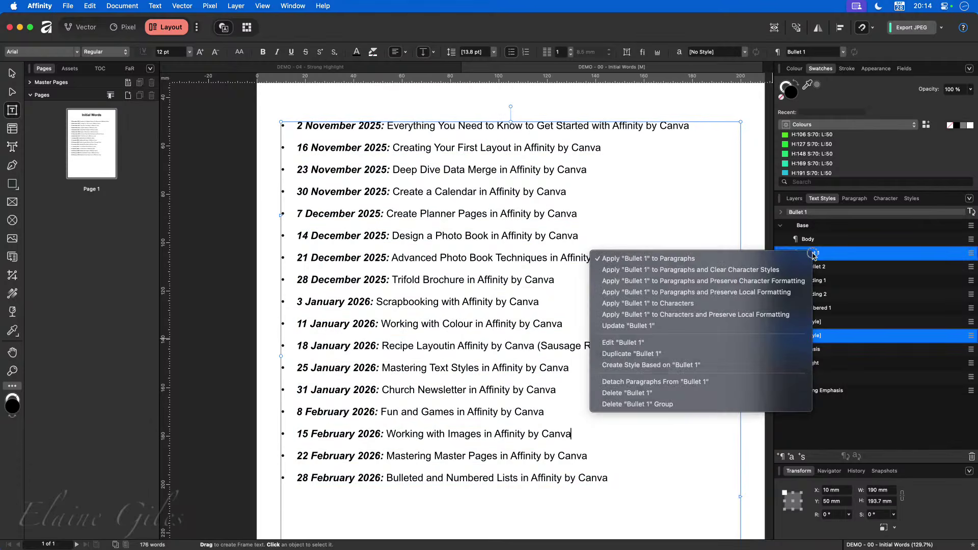
click(645, 343)
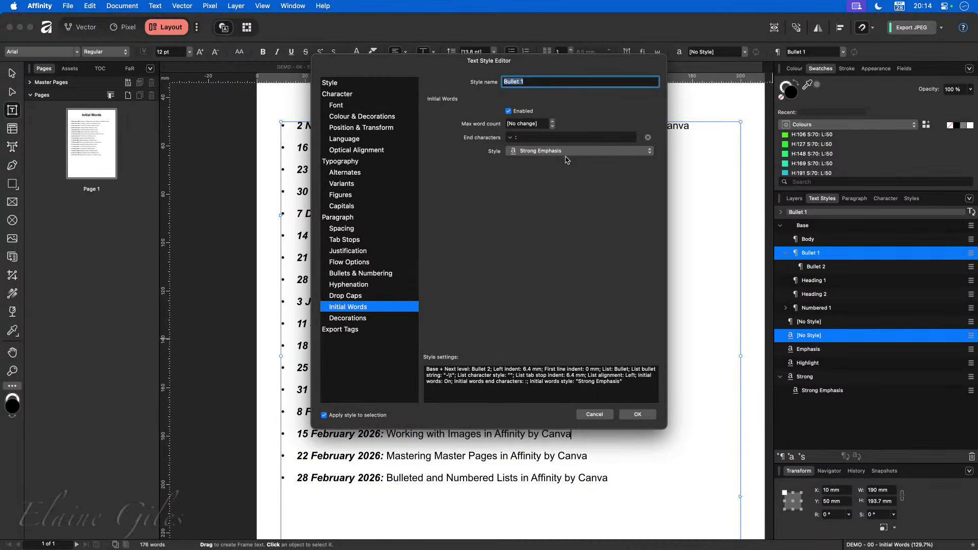
drag(487, 97, 503, 95)
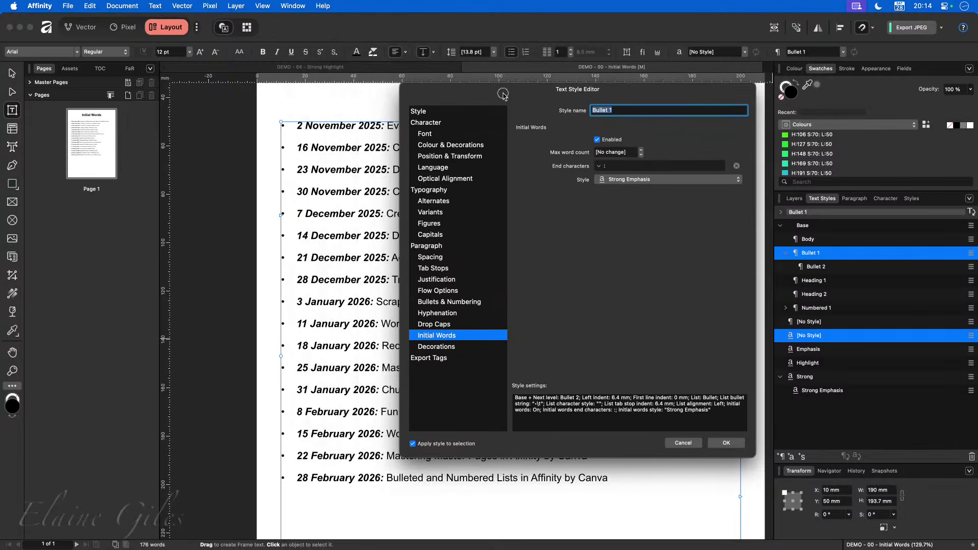
click(655, 182)
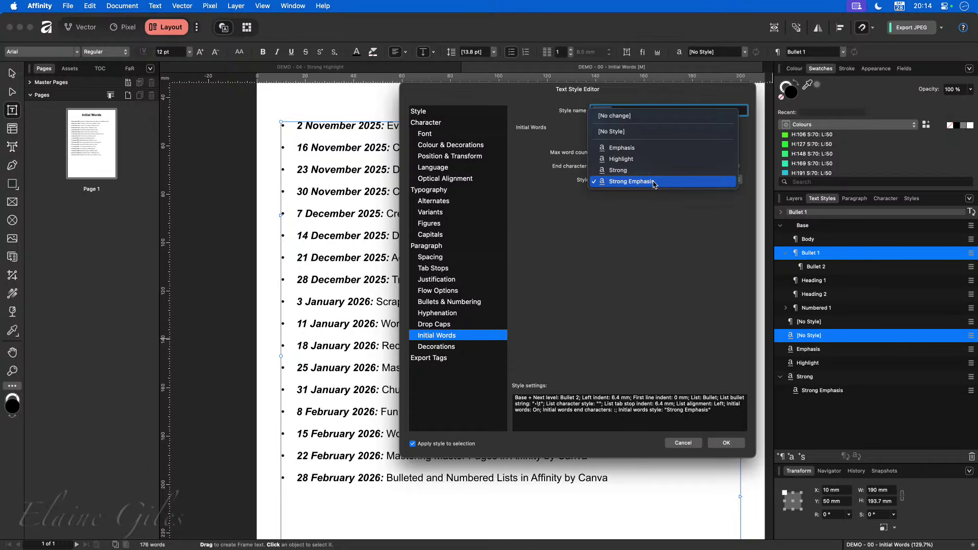
click(636, 160)
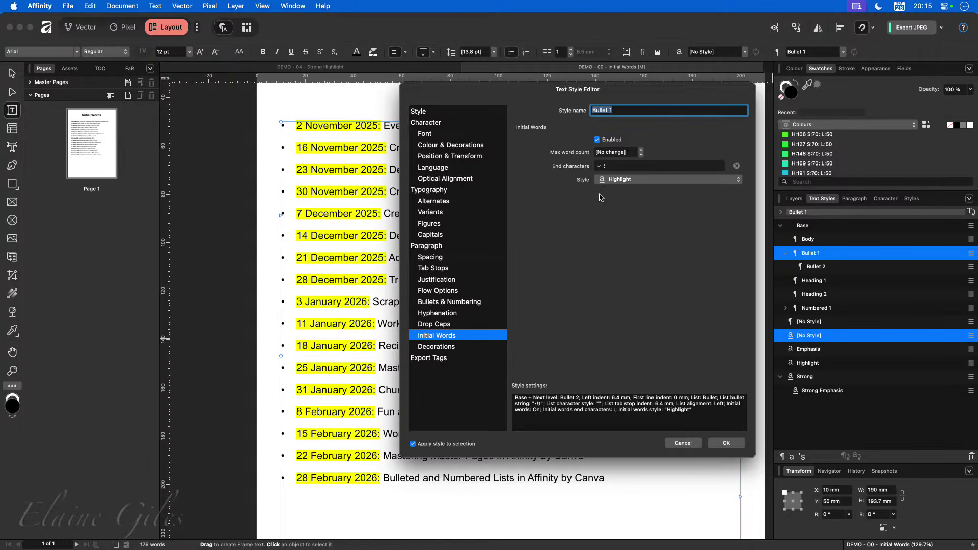
click(739, 444)
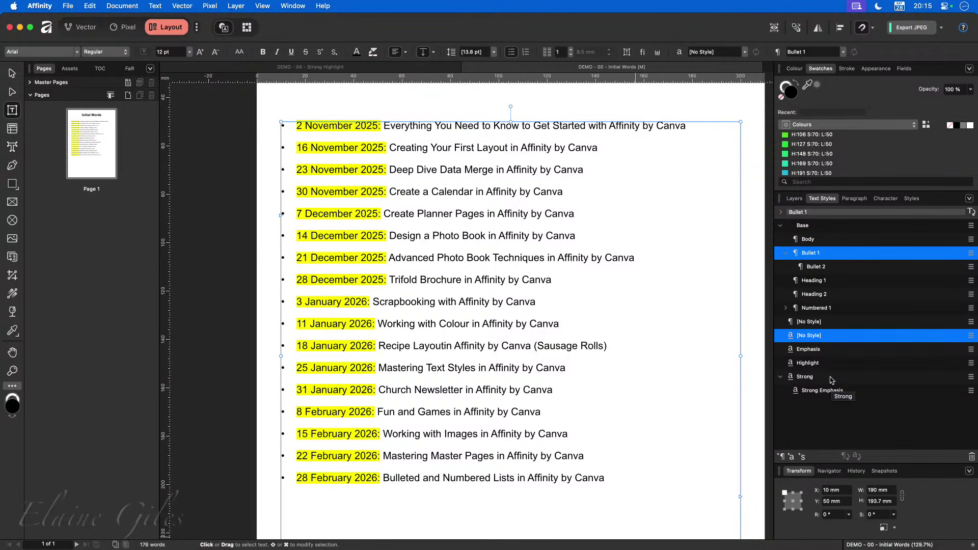
Create a style named Strong Highlight based on the Strong character style, and delete it again
right_click(831, 377)
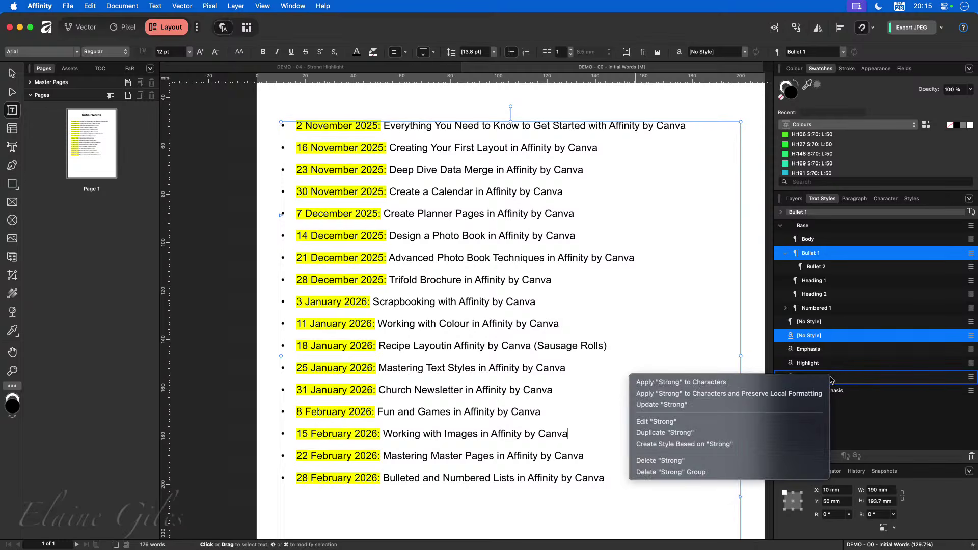
click(724, 444)
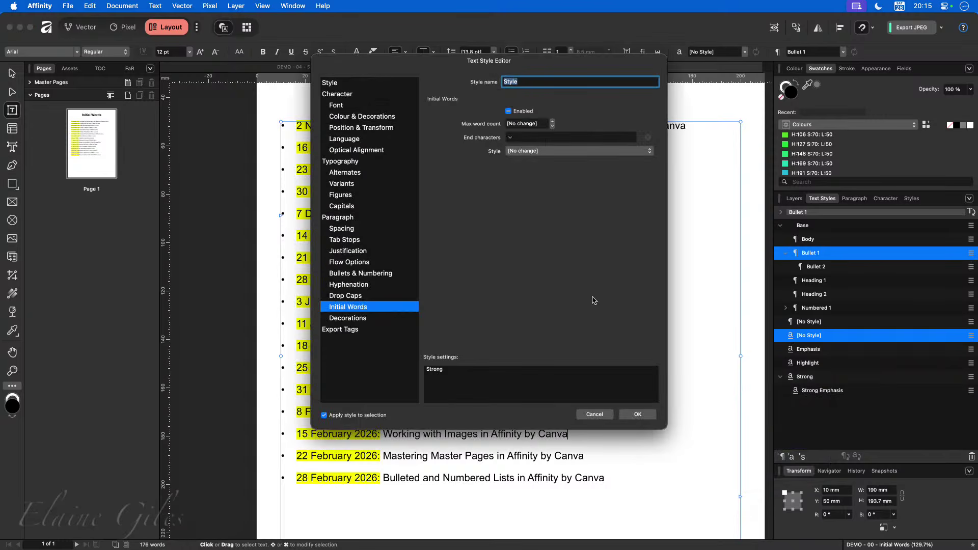
text(Strong Highlight)
click(637, 415)
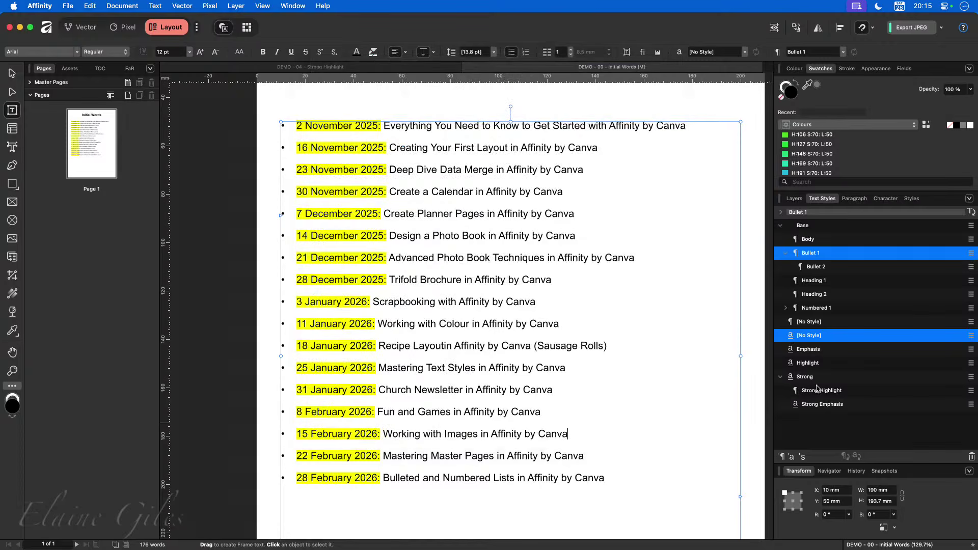
right_click(822, 395)
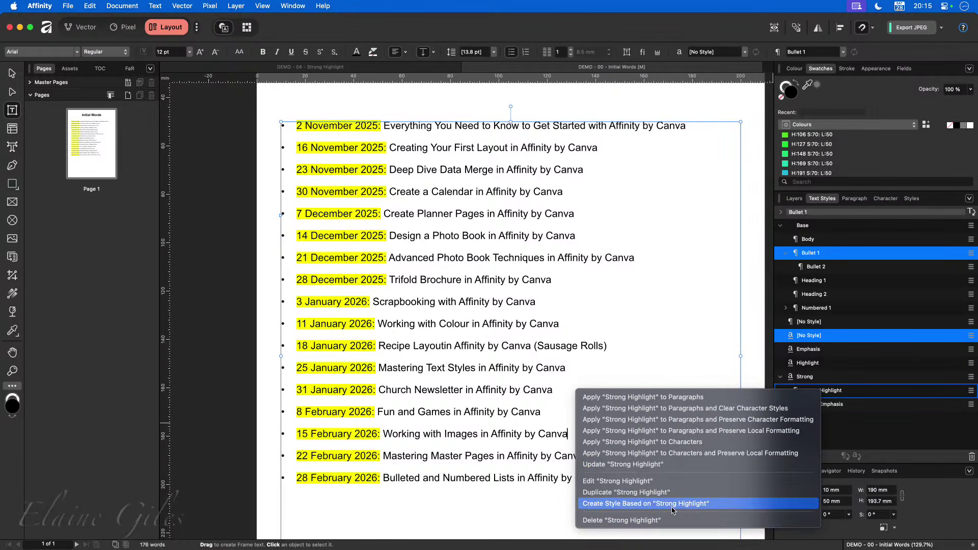
click(657, 520)
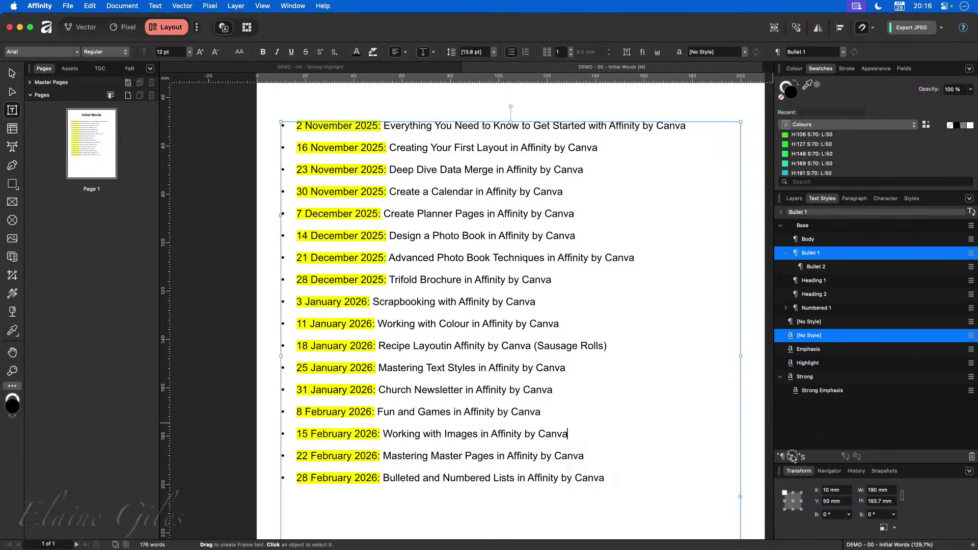
Create a new character style named Strong Highlight, based on Strong
click(792, 457)
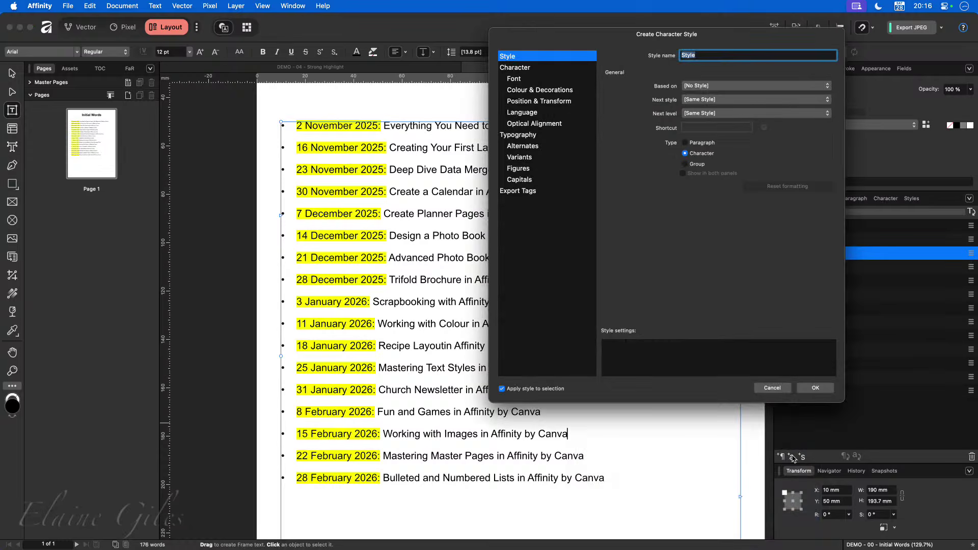
click(707, 86)
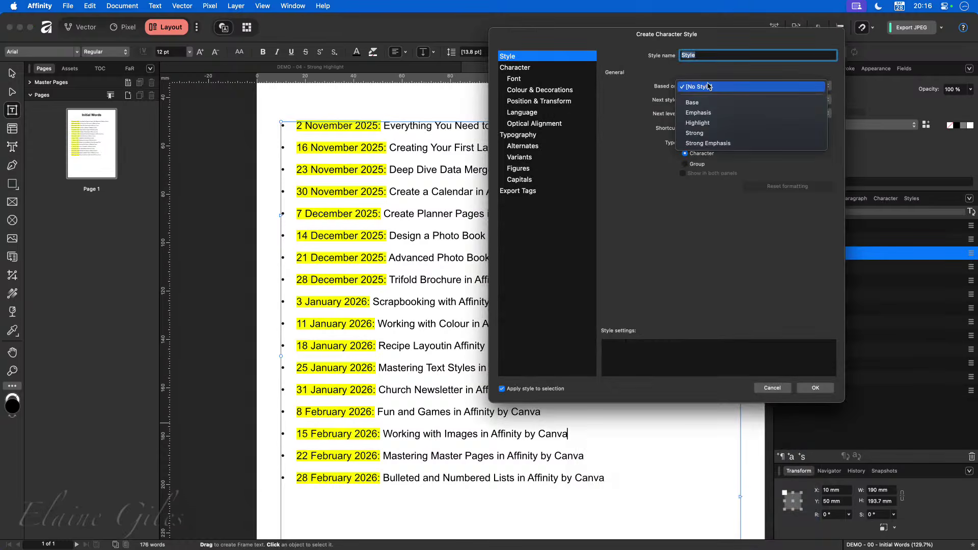
click(717, 134)
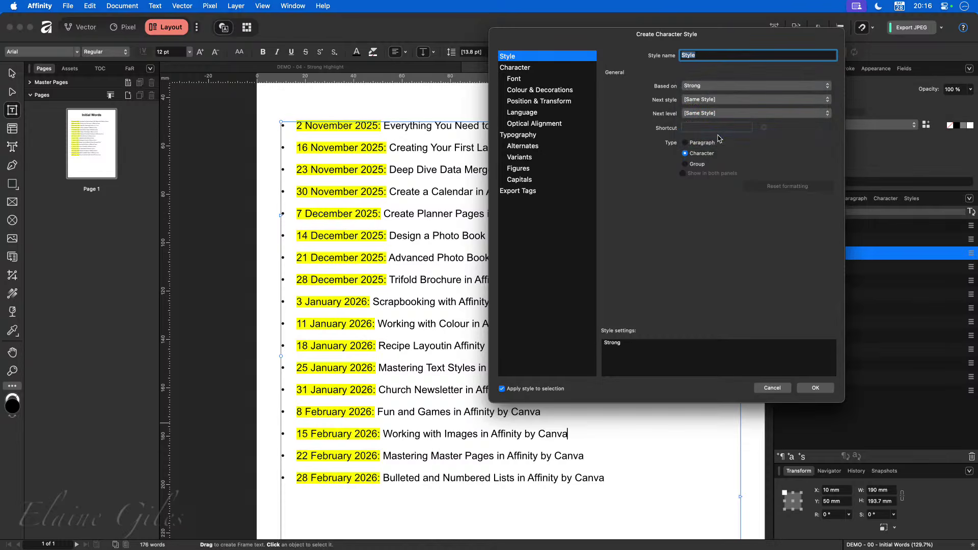
drag(716, 37, 635, 140)
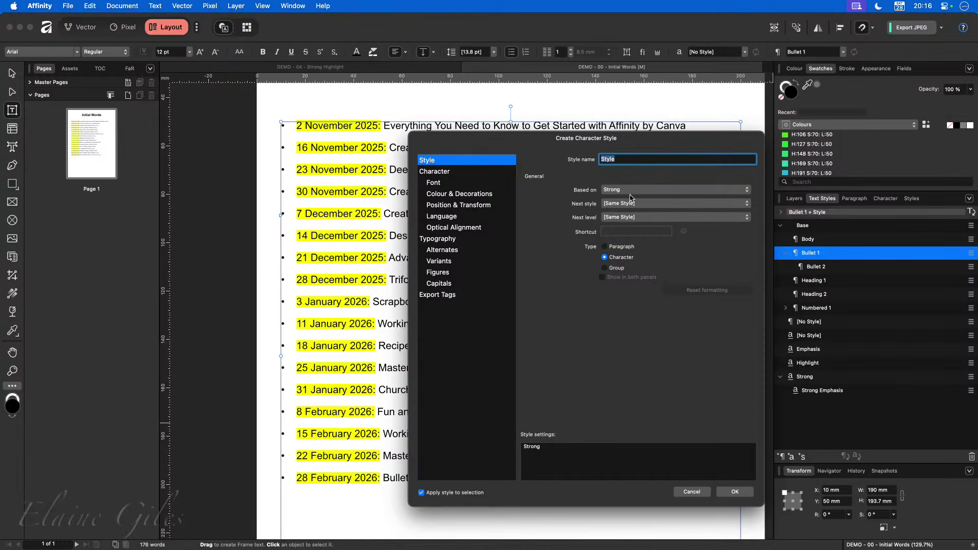
text(Strong Highlight)
click(738, 490)
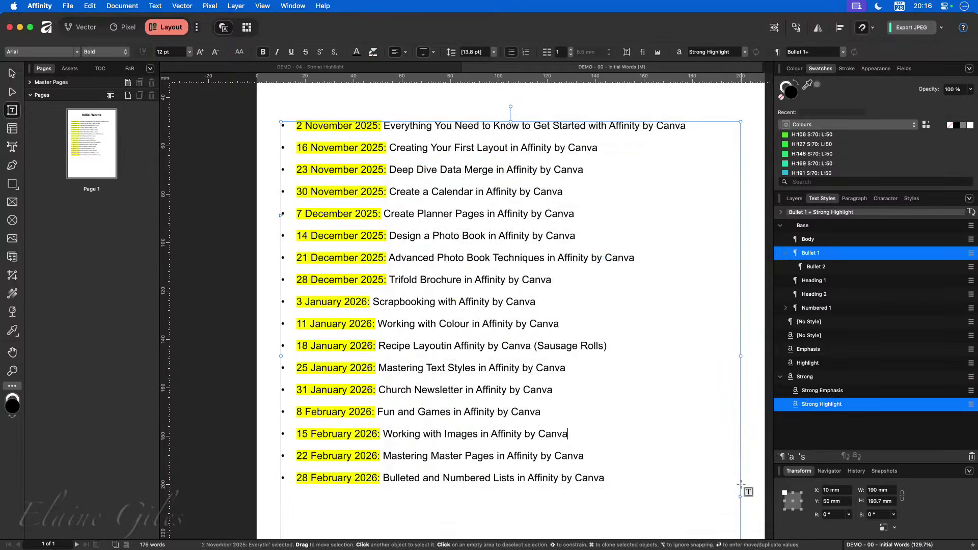
Edit the Strong Highlight character style to give it a Yellow background colour from the Apple swatches, and save it
right_click(821, 408)
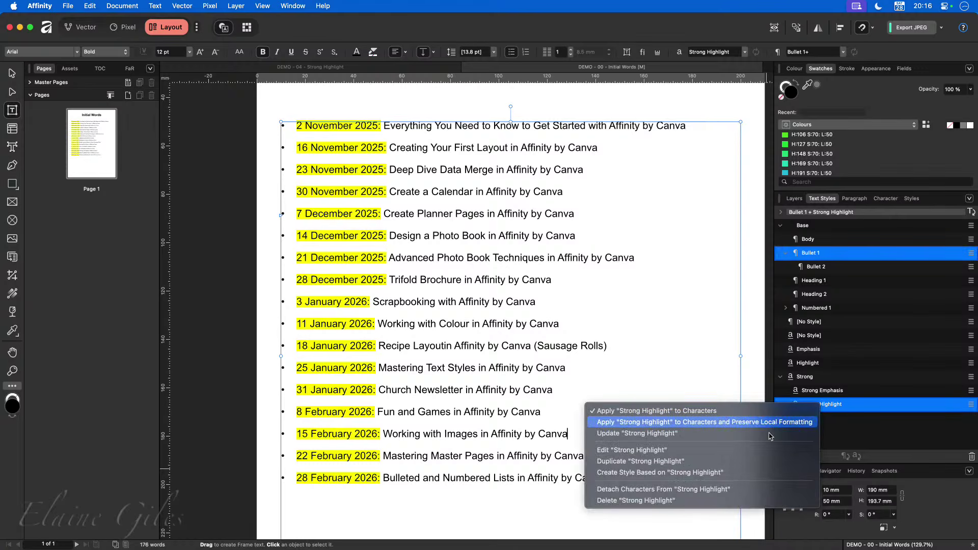
click(727, 450)
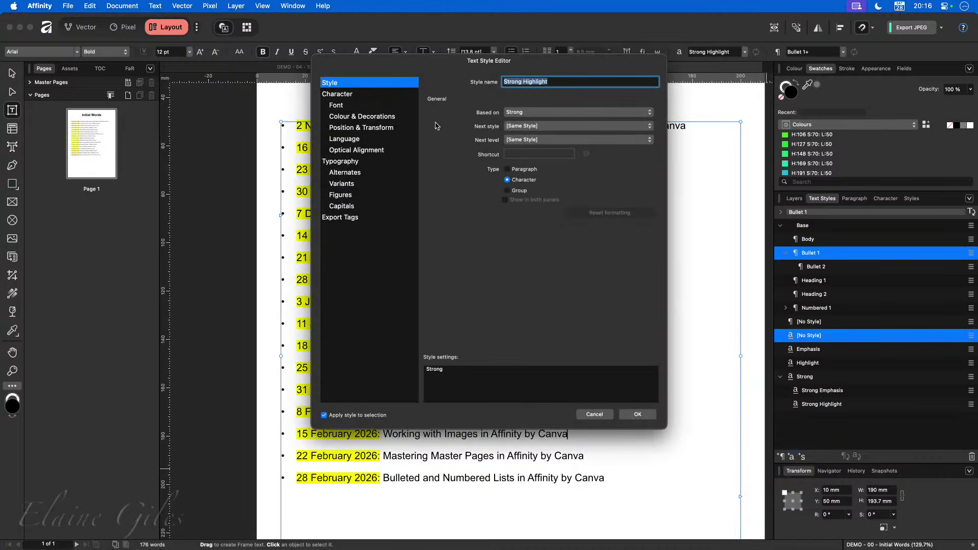
click(359, 116)
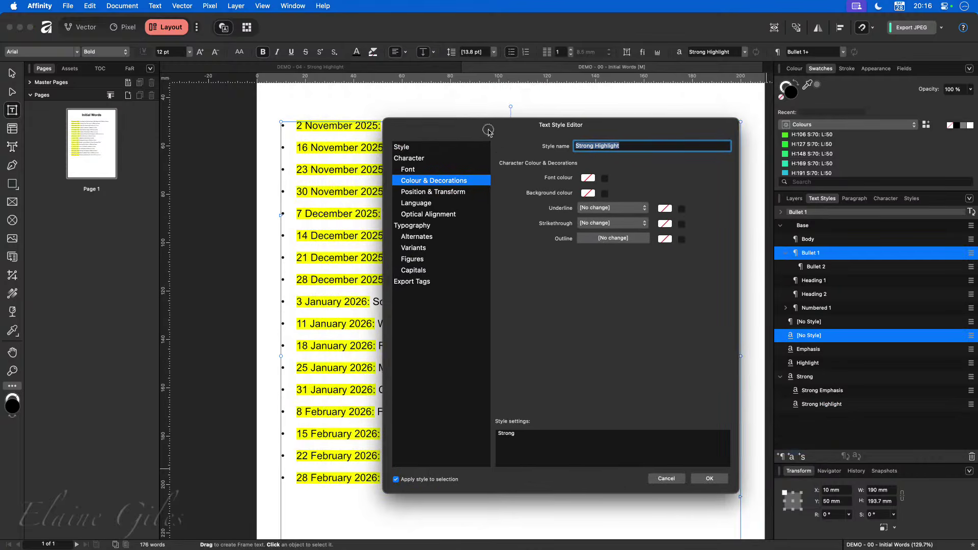
click(606, 193)
click(590, 193)
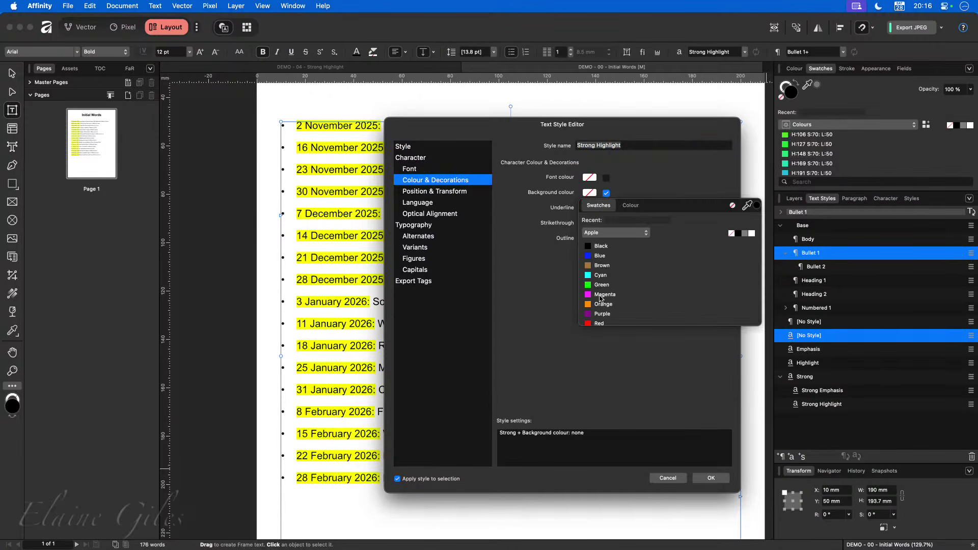
click(602, 311)
click(638, 372)
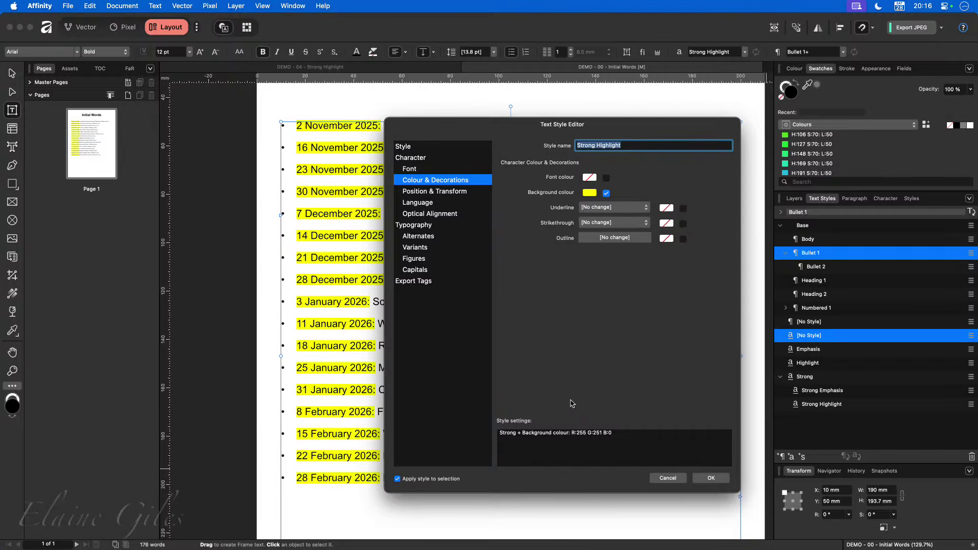
click(430, 168)
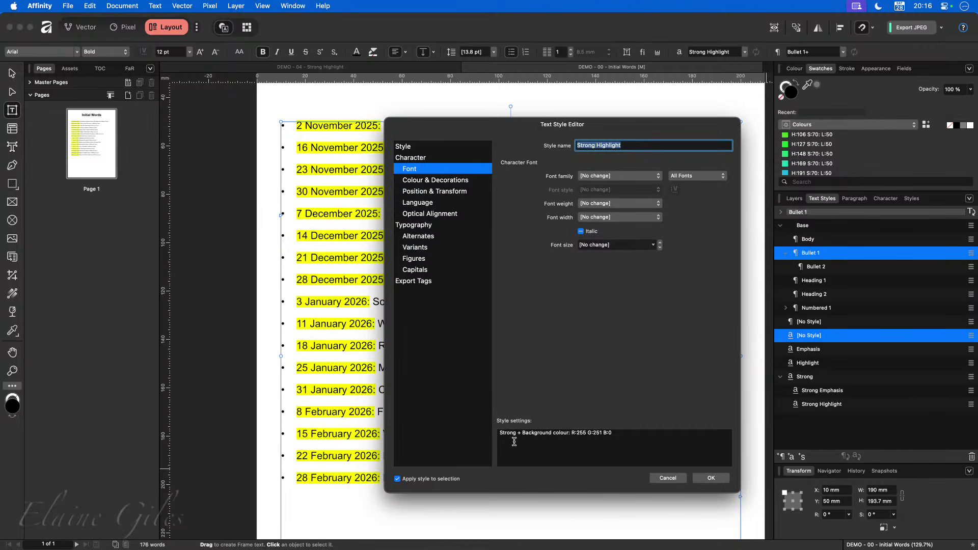
click(708, 479)
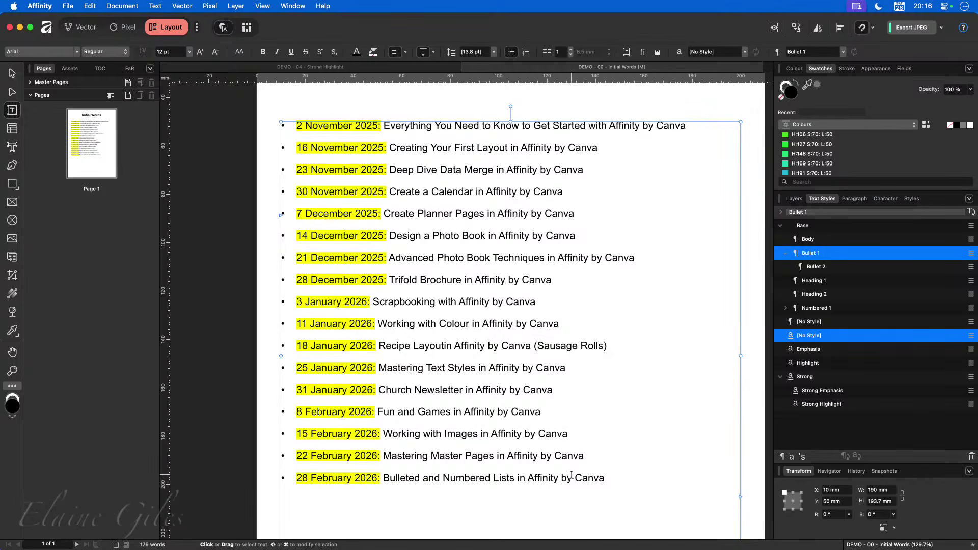
Change the Initial Words style of the Bullet 1 paragraph style to Strong Highlight and save the change
click(568, 433)
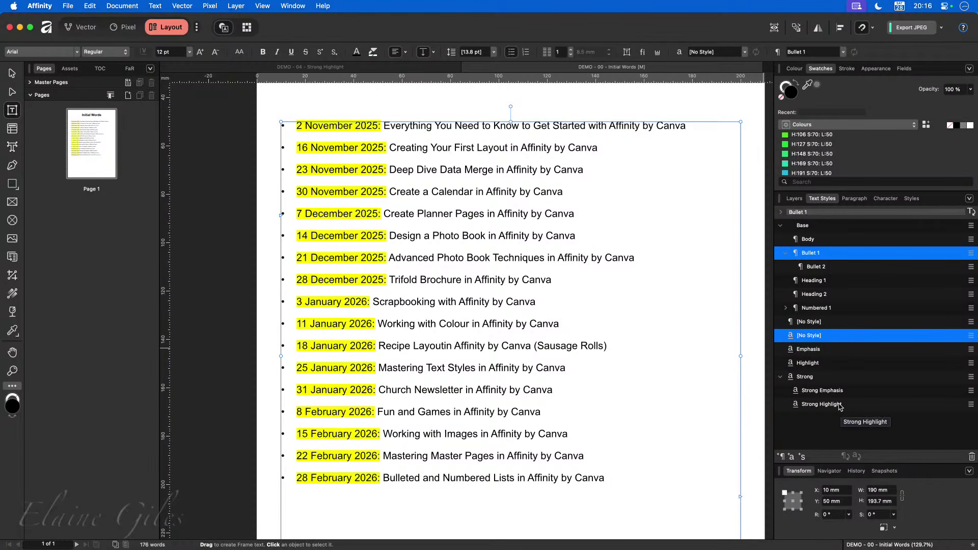
right_click(828, 254)
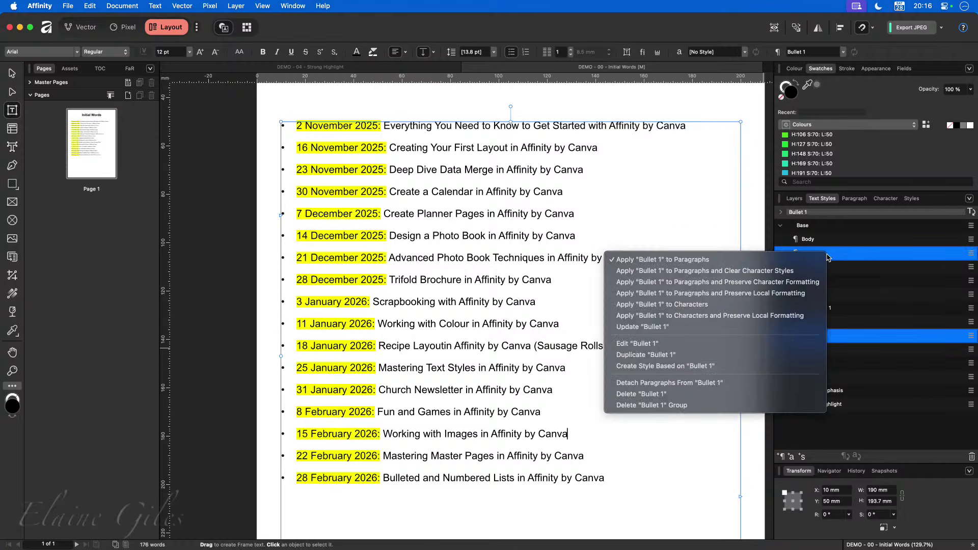
click(669, 345)
drag(436, 65, 542, 127)
click(458, 371)
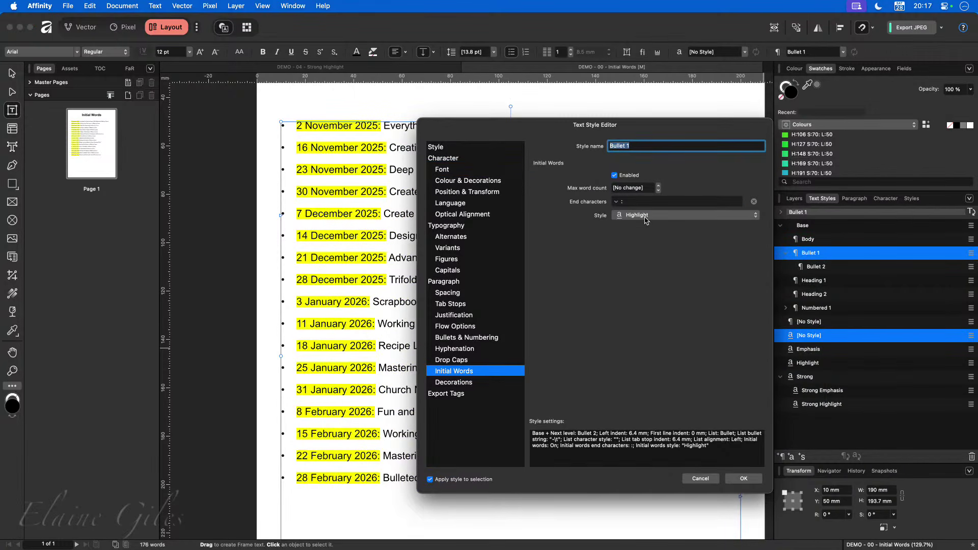
click(646, 220)
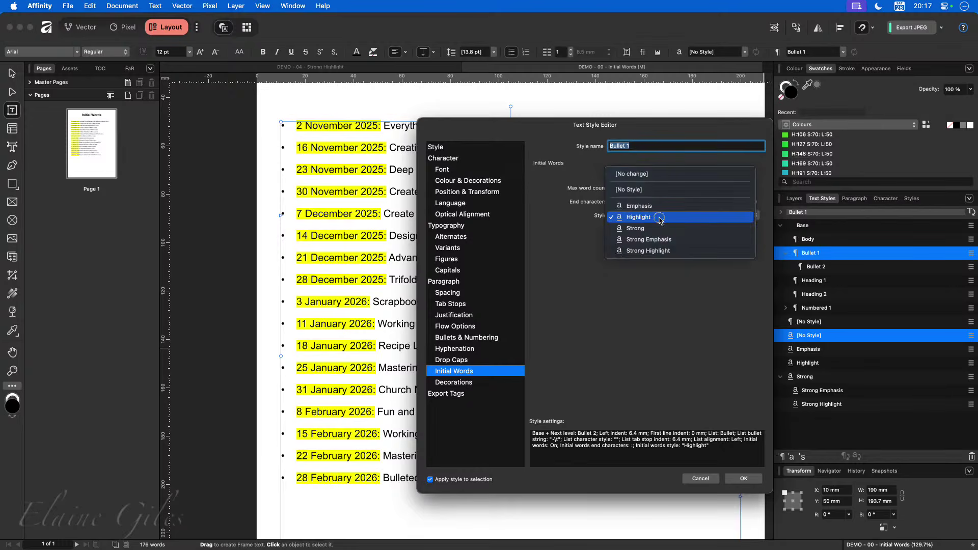
click(697, 251)
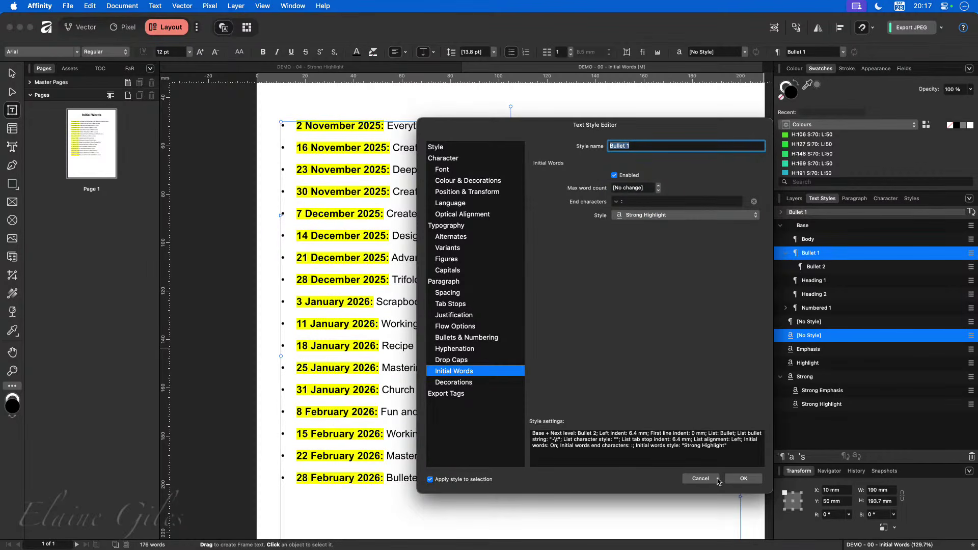
click(743, 478)
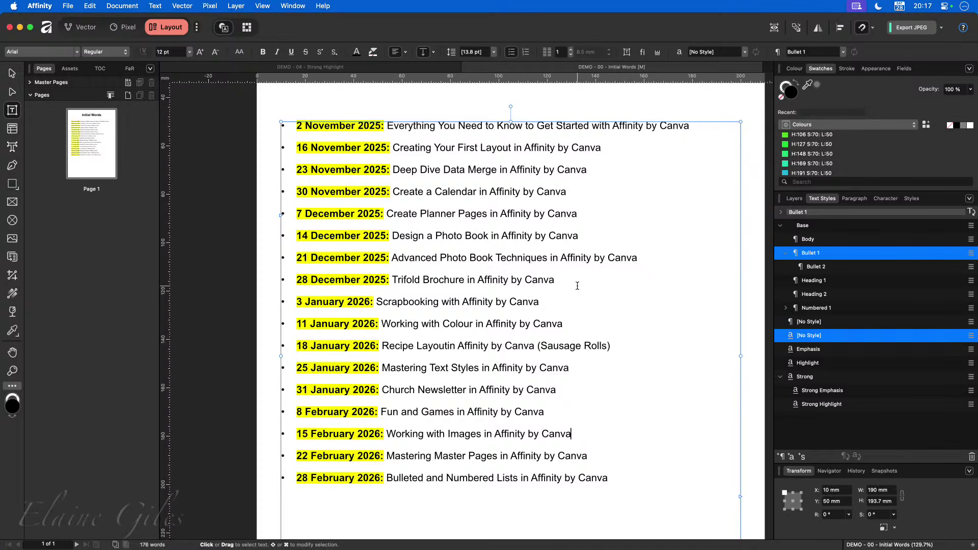
Delete all the 2025 entries, from 2 November to 28 December, out of the bulleted list
drag(557, 280, 260, 114)
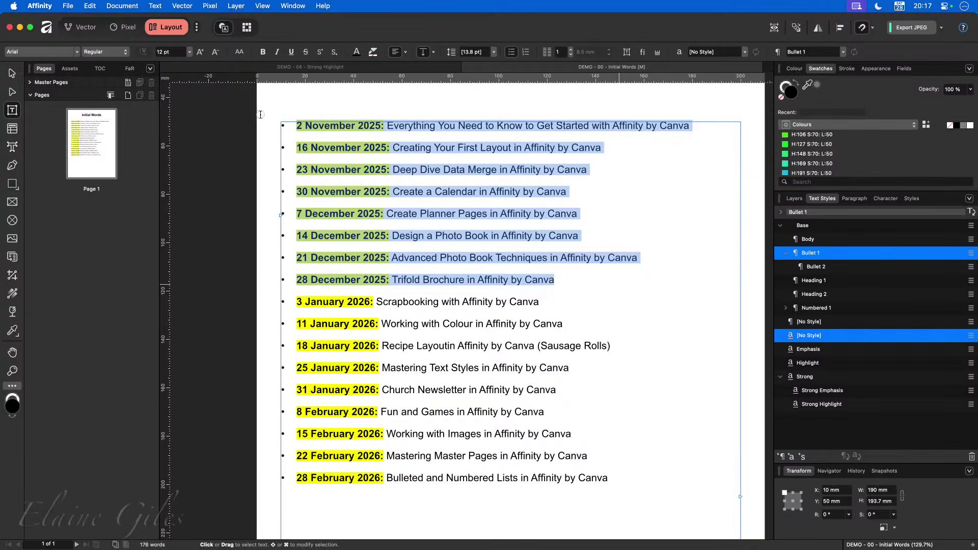
key(Delete)
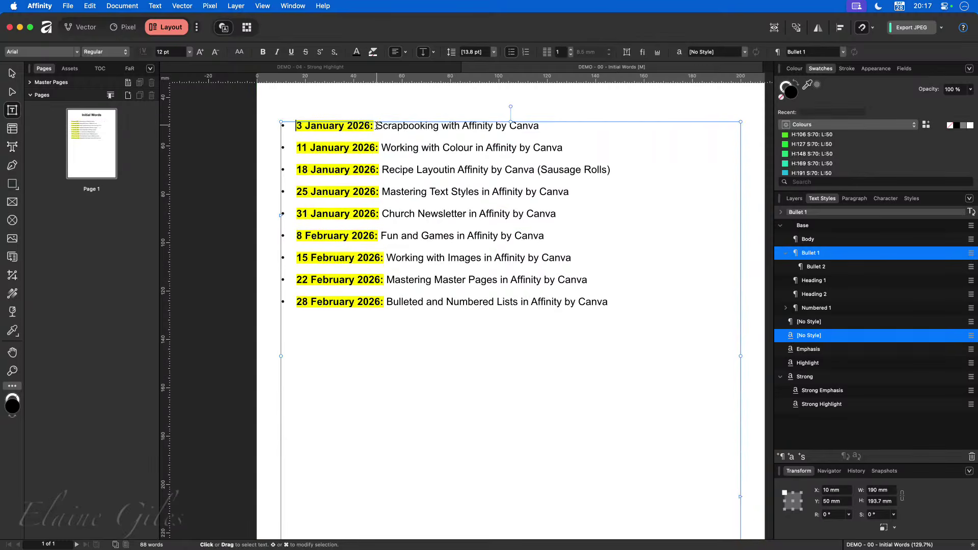
Remove the year 2026 from the 3, 11, 18 and 25 January entries, keeping the colon after each date
double_click(357, 126)
key(BackSpace)
key(BackSpace)
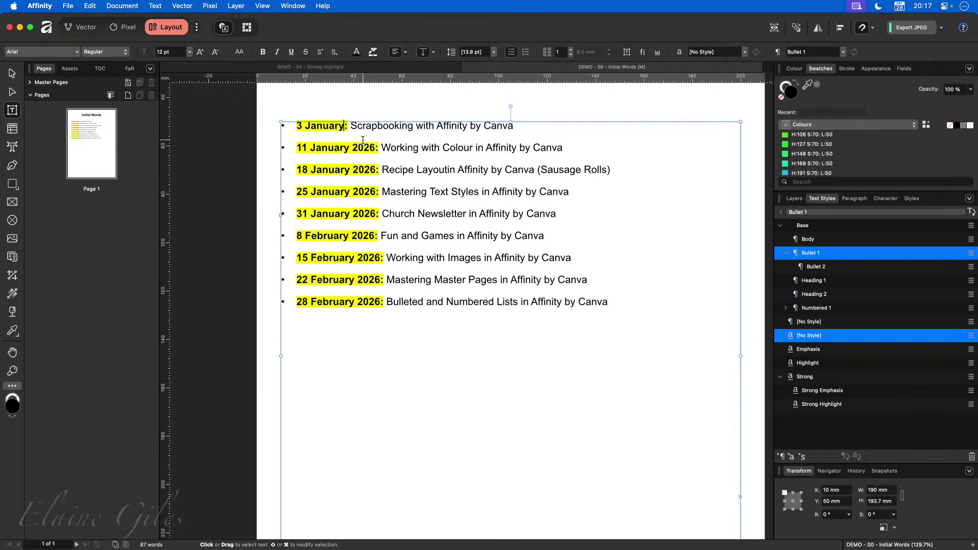
double_click(362, 148)
key(BackSpace)
key(BackSpace)
double_click(362, 169)
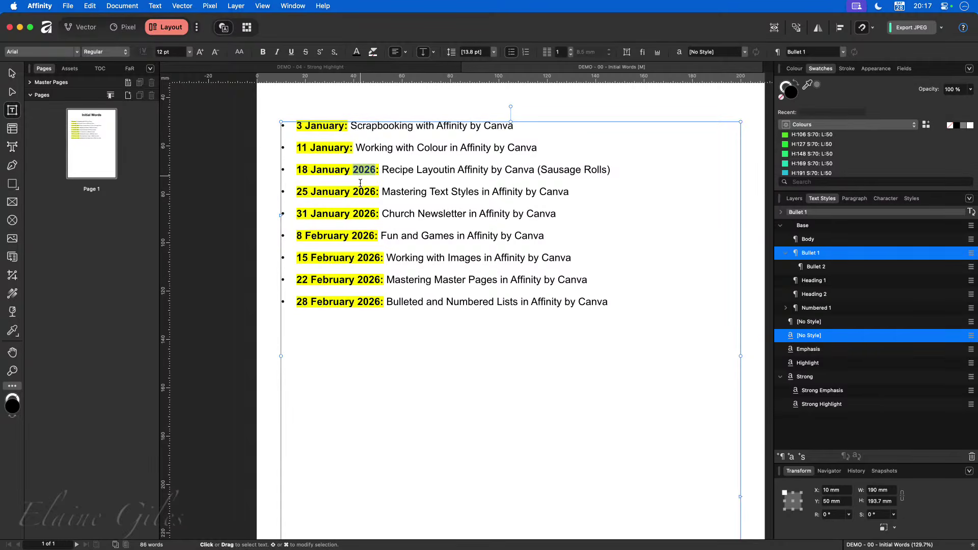
key(BackSpace)
key(BackSpace)
double_click(365, 191)
key(BackSpace)
key(BackSpace)
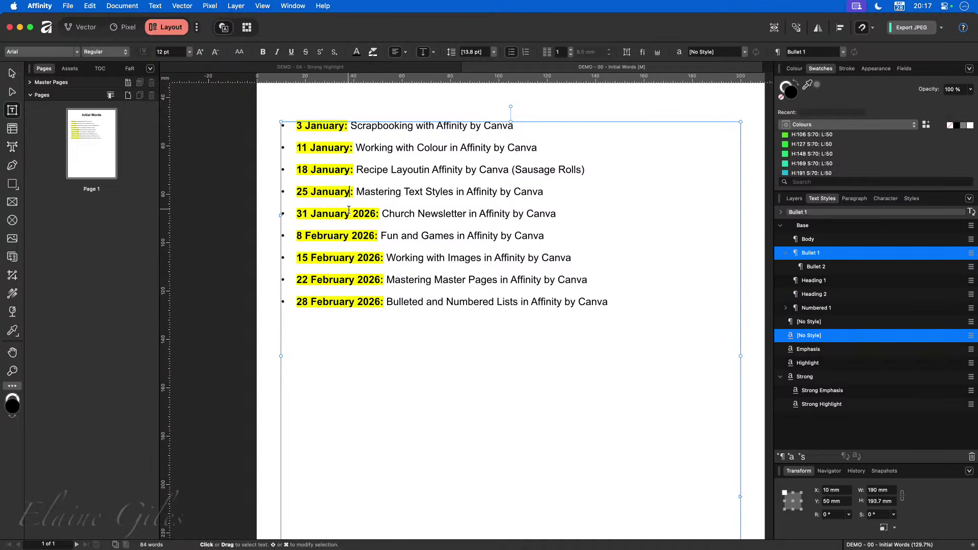
Add the year 2027 after 2026 and before the colon in the 28 February entry
click(382, 301)
text(20)
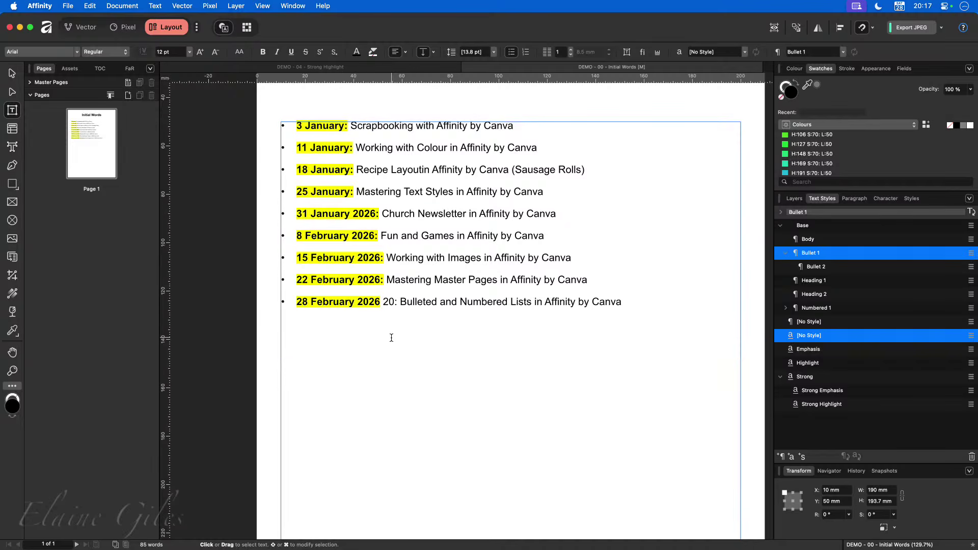
text(25)
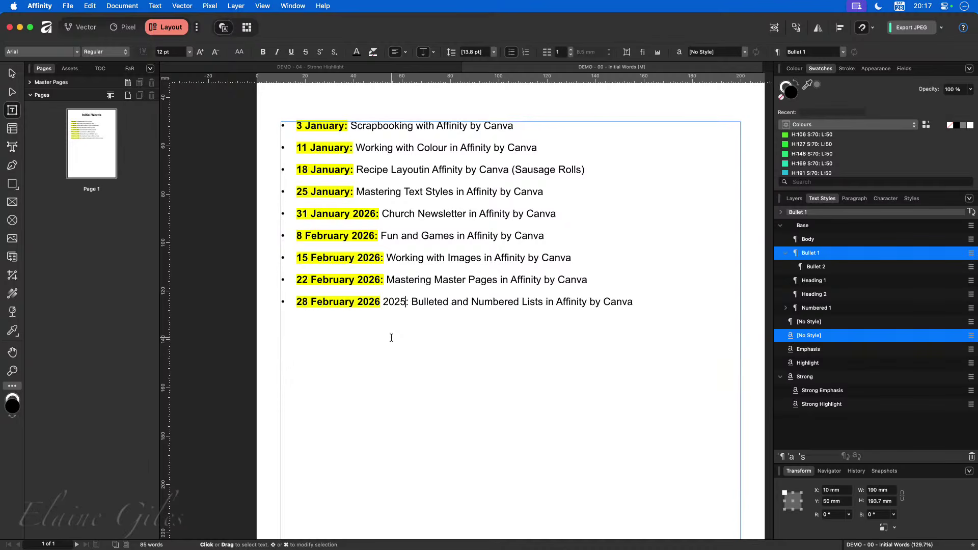
key(BackSpace)
text(7)
key(Escape)
right_click(821, 405)
click(671, 451)
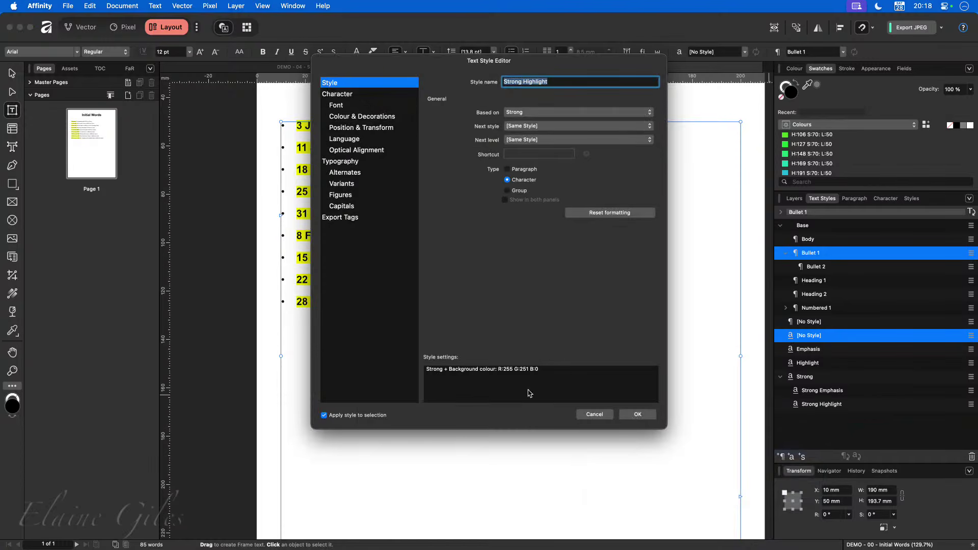
click(377, 116)
drag(404, 72, 499, 166)
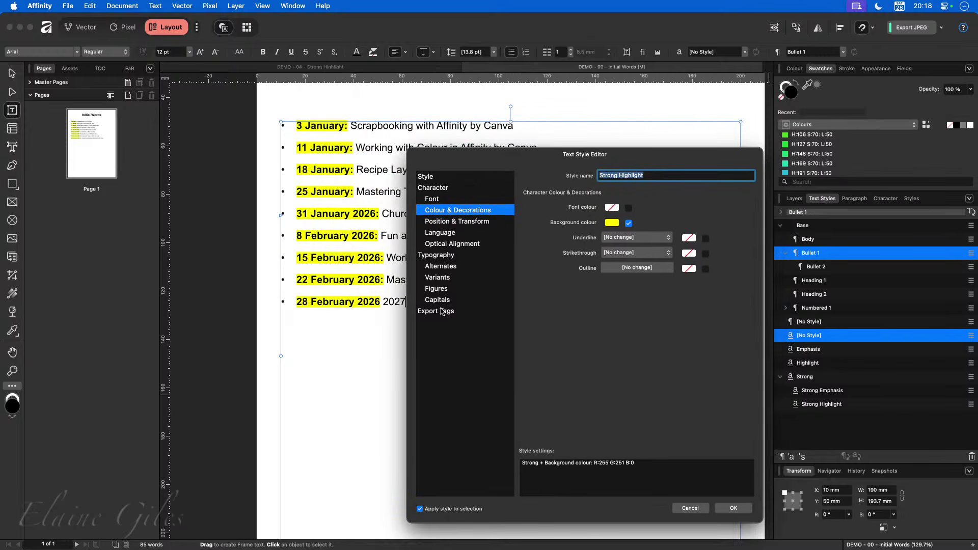
click(692, 508)
Raise the Initial Words maximum word count of the Bullet 1 paragraph style to 8 and save the change
right_click(833, 253)
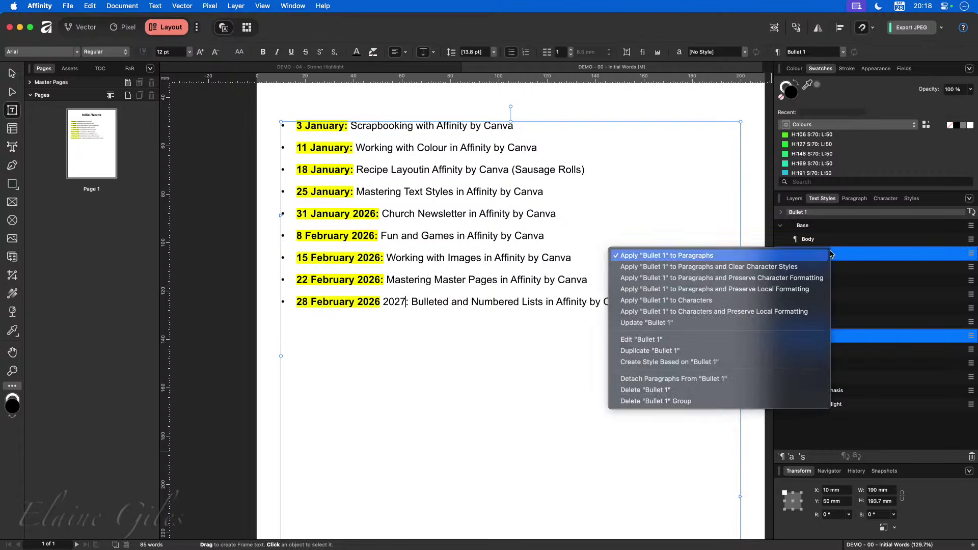
click(664, 340)
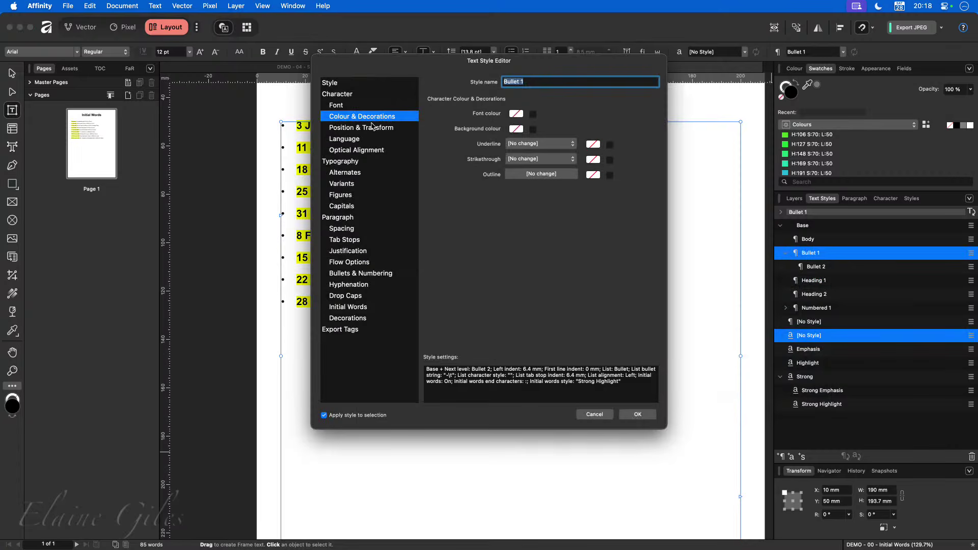
click(354, 308)
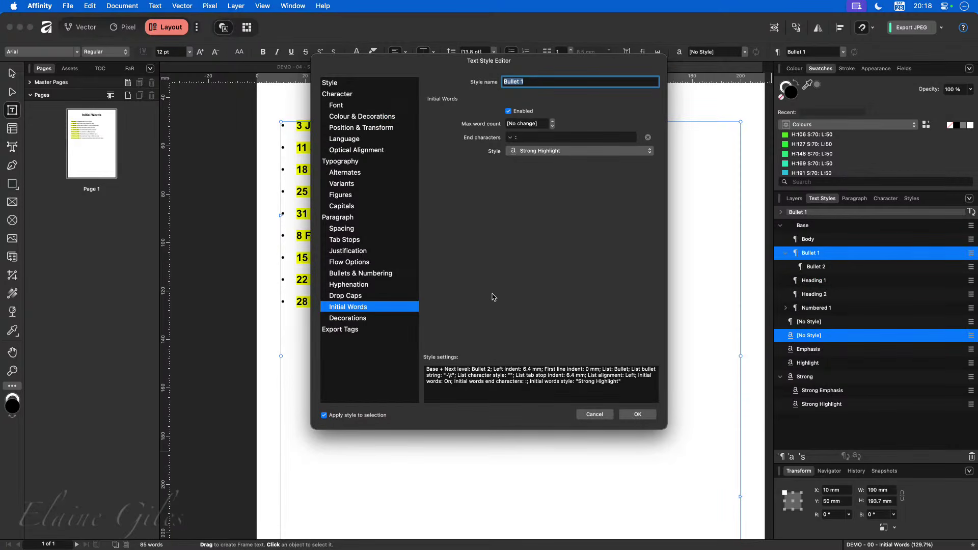
click(552, 122)
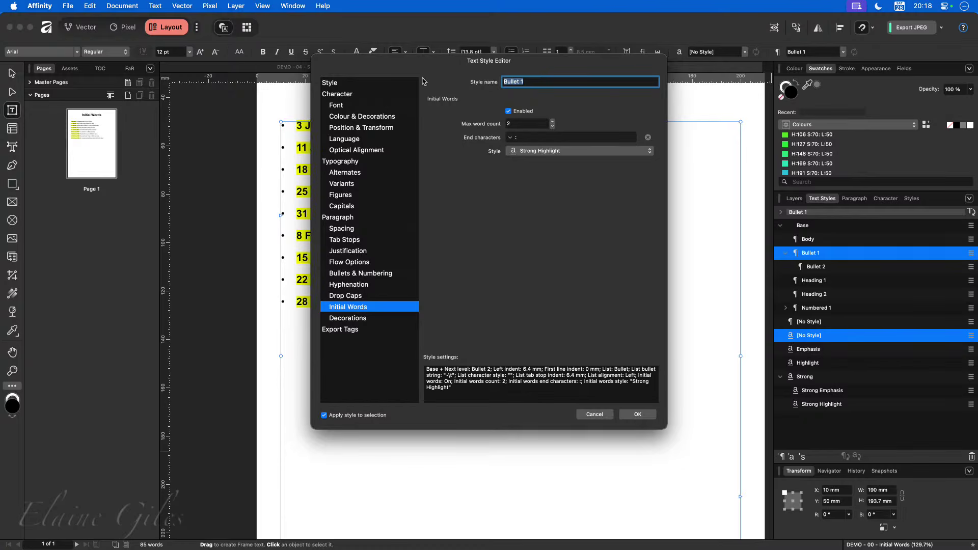
drag(393, 59, 485, 113)
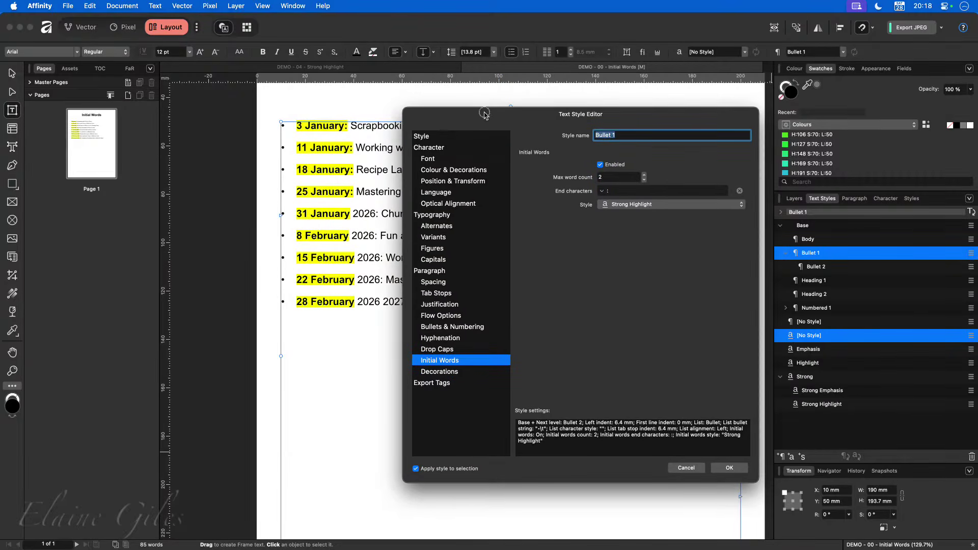
click(644, 175)
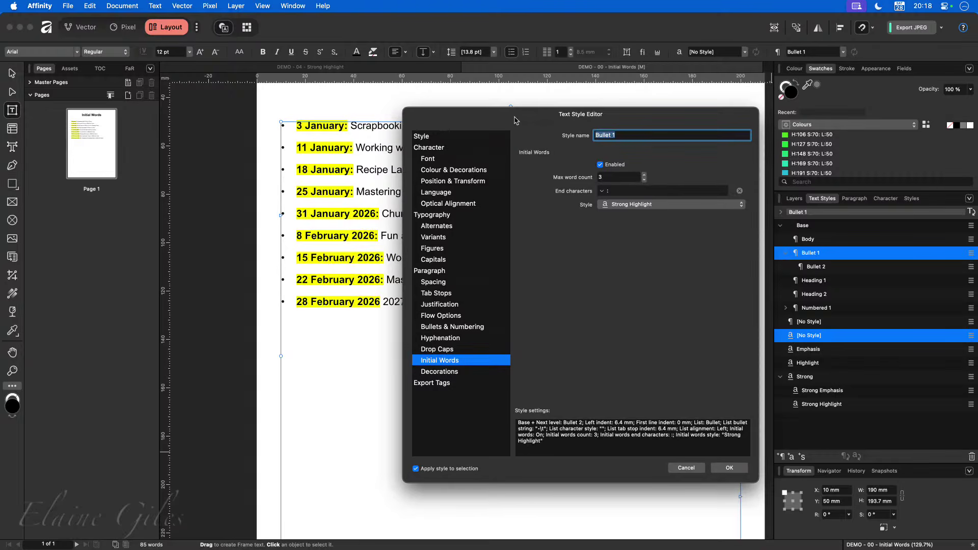
drag(494, 110, 586, 147)
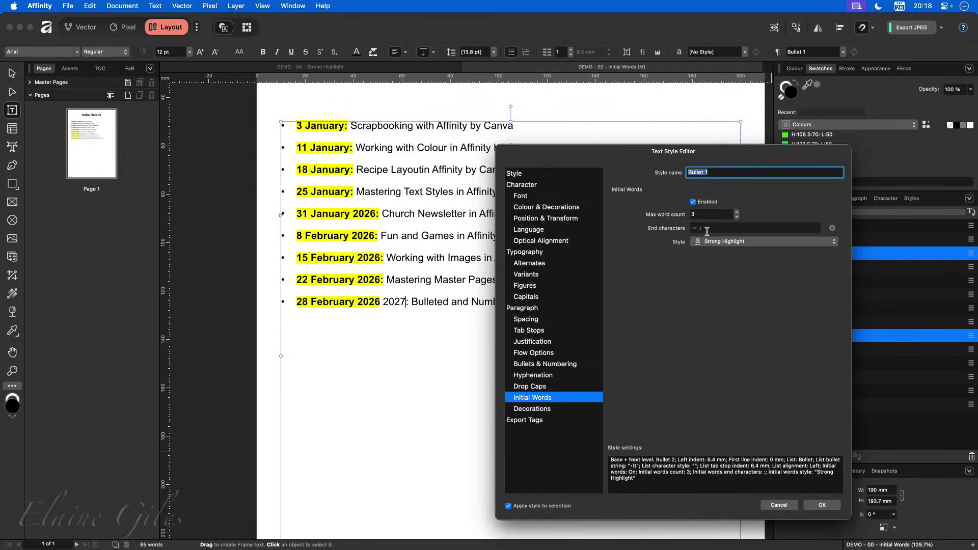
click(736, 212)
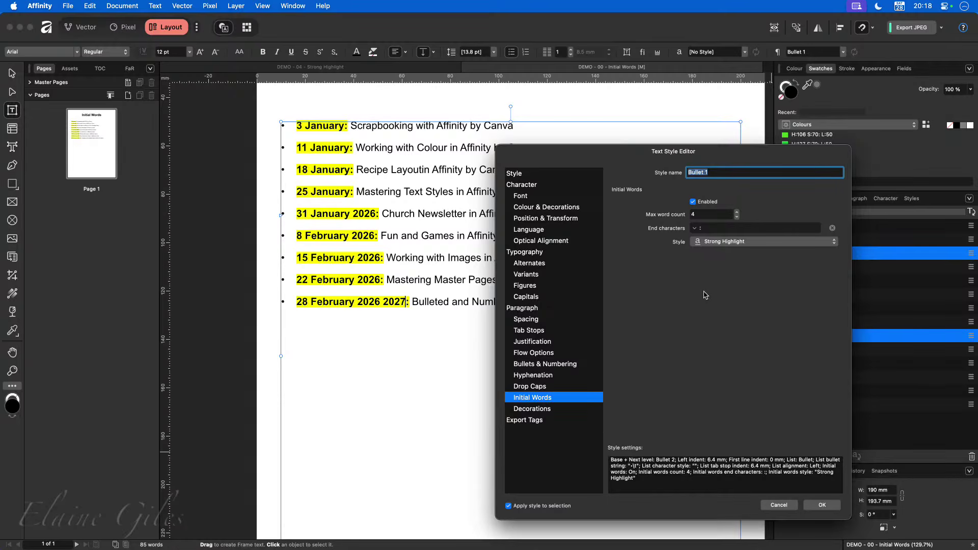
click(736, 211)
click(736, 211)
click(822, 505)
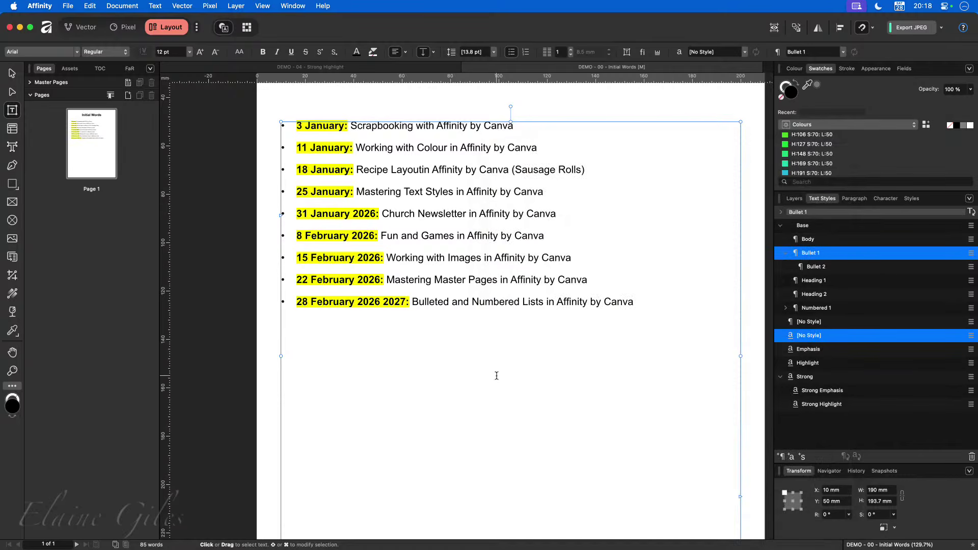
Add the years 2028, 2029, 2030, 2031 and 2032 after 2027 and before the colon in the 28 February entry
text(20)
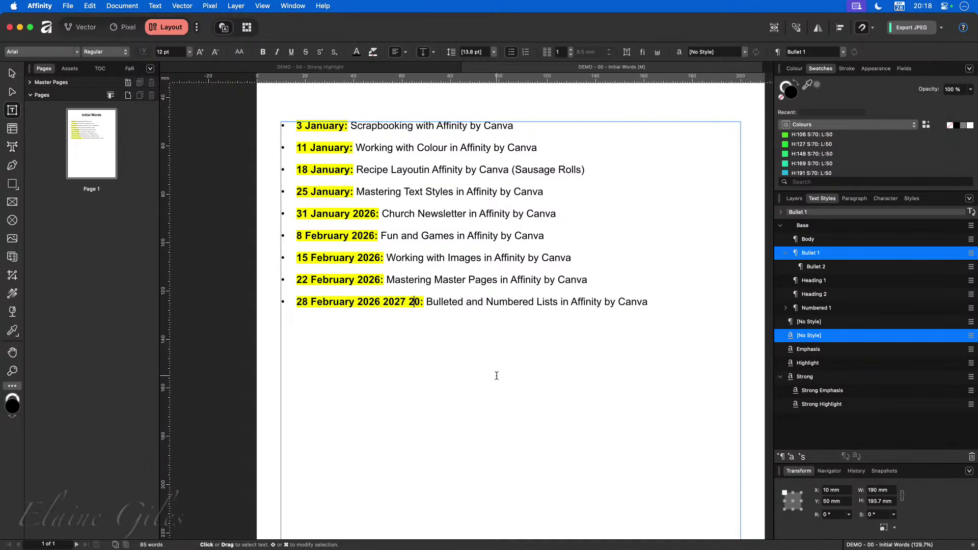
text(28 20)
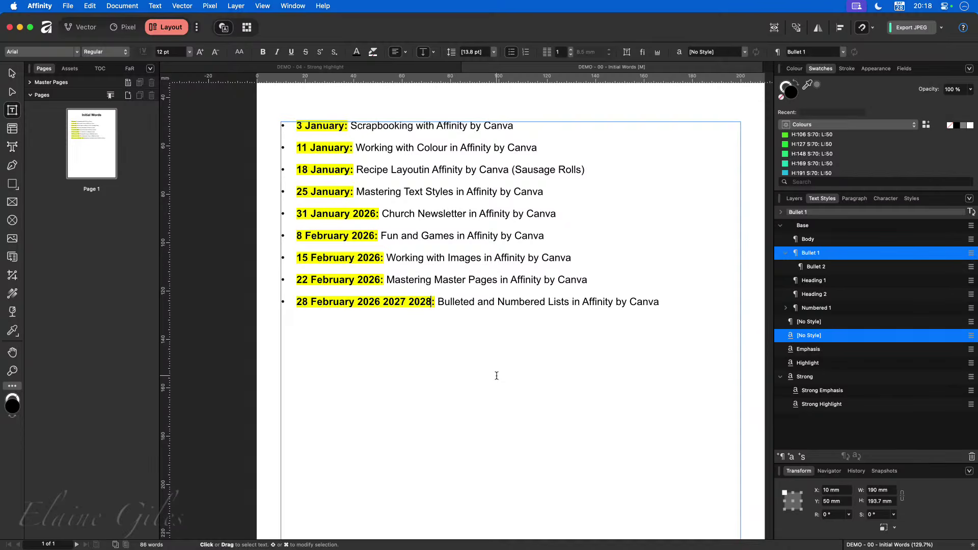
text(29 203)
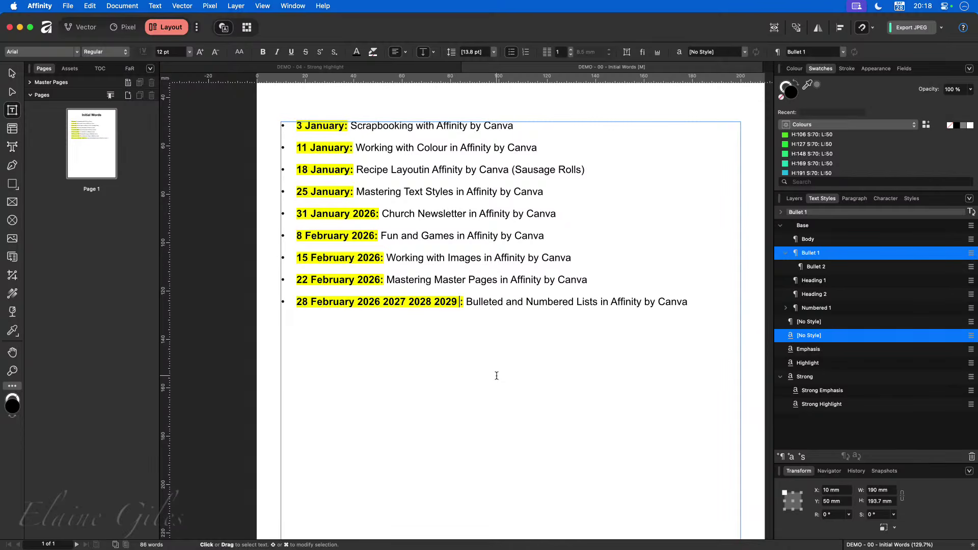
text(0 )
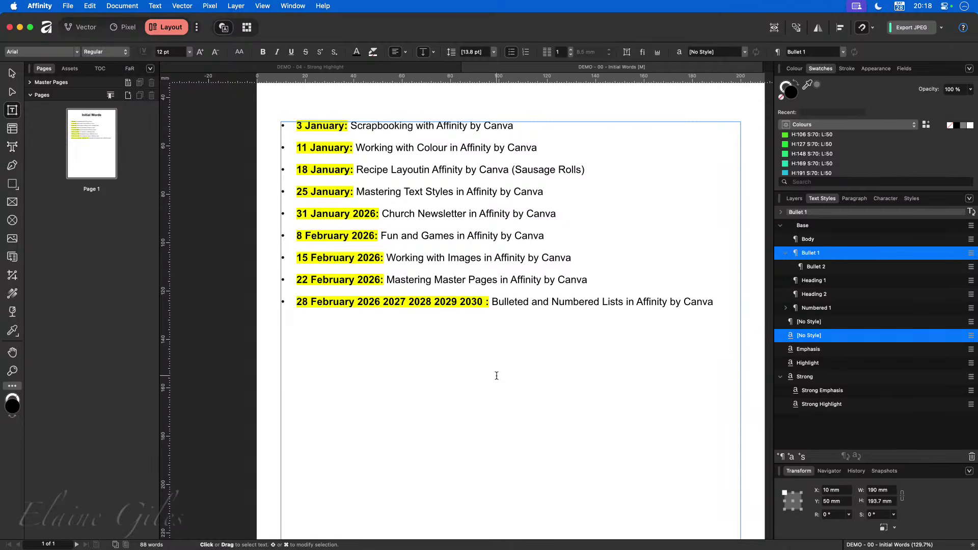
text(2031 )
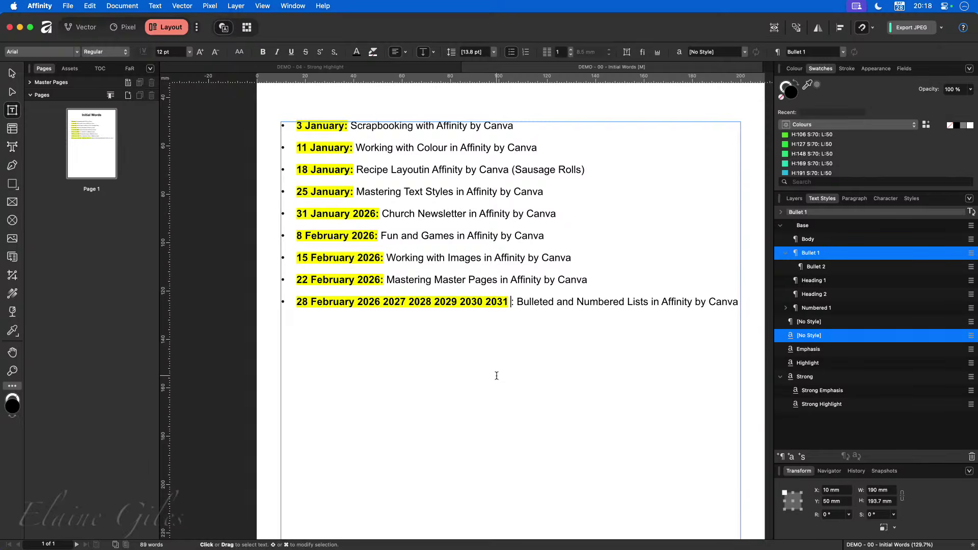
text(2031)
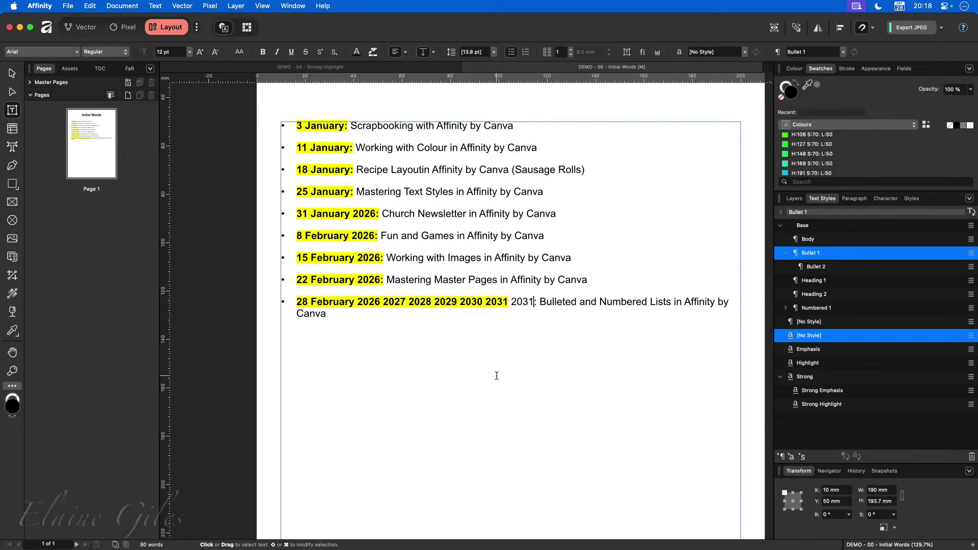
key(BackSpace)
text(2)
Remove the years 2031 and 2032 from the 28 February entry, leaving the colon directly after 2030
key(BackSpace)
key(BackSpace)
key(BackSpace)
key(BackSpace)
key(BackSpace)
key(BackSpace)
key(BackSpace)
key(BackSpace)
key(BackSpace)
key(BackSpace)
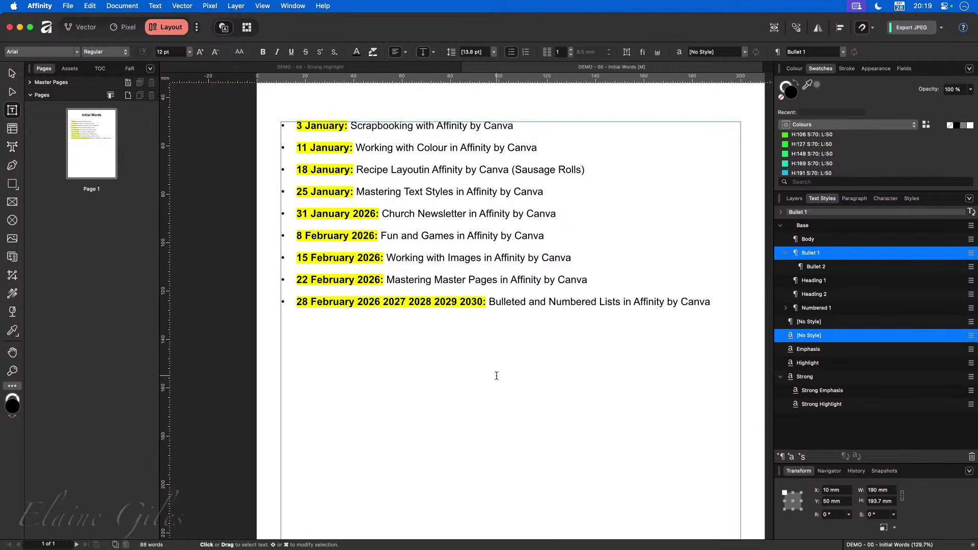
Close the Initial Words document without saving it, and close the remaining Strong Highlight document
key(Escape)
key(super+w)
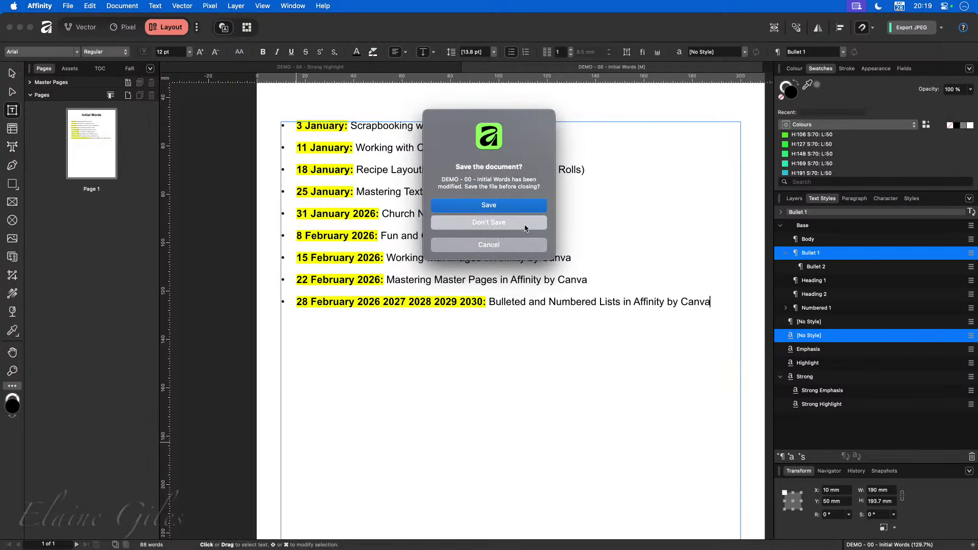
click(526, 228)
key(super+w)
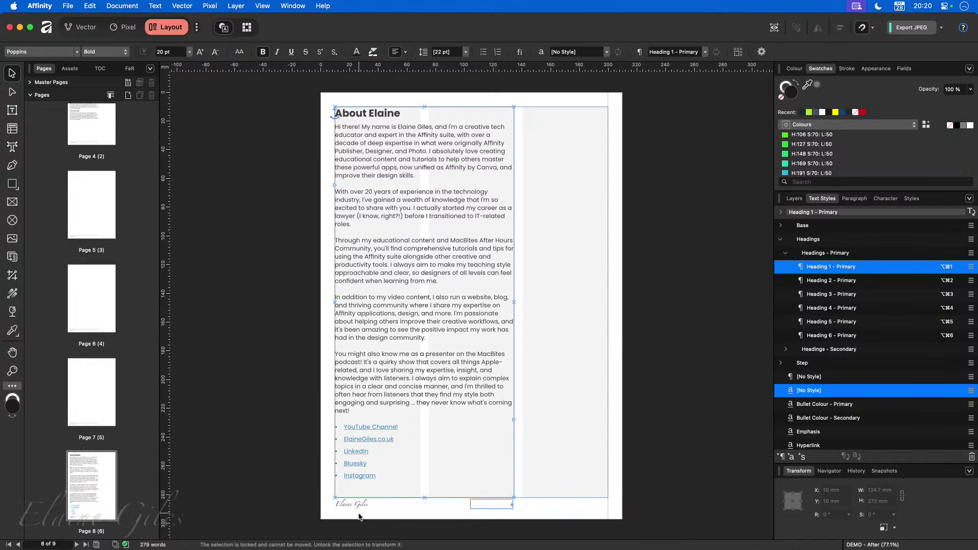
scroll(359, 517, up, 6)
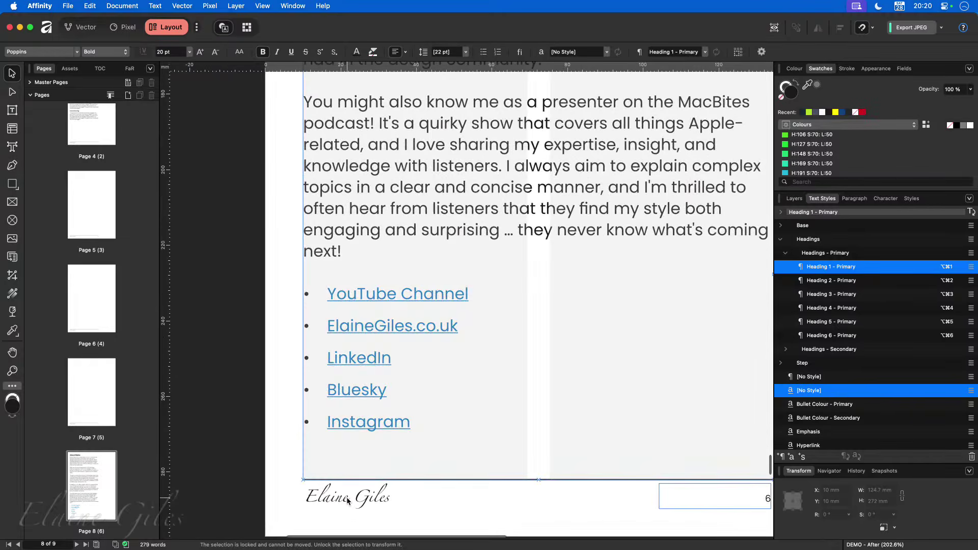
scroll(348, 501, up, 5)
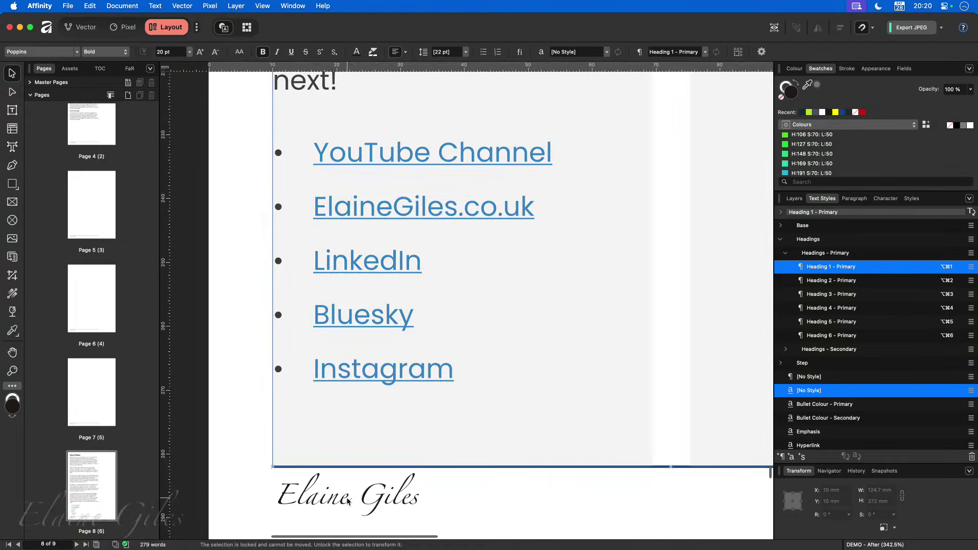
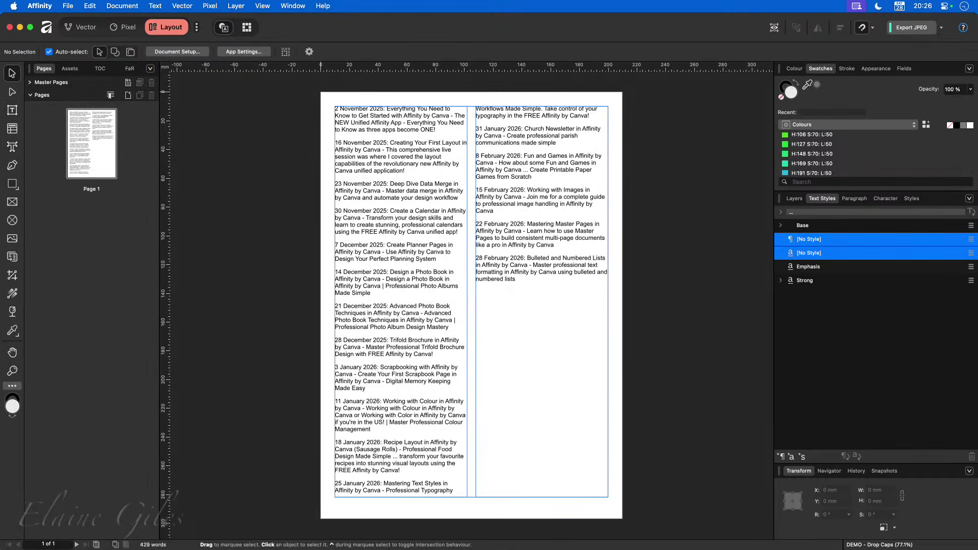
Apply the Bullet 1 paragraph style to all the text in the two-column frame of the Drop Caps document
click(376, 261)
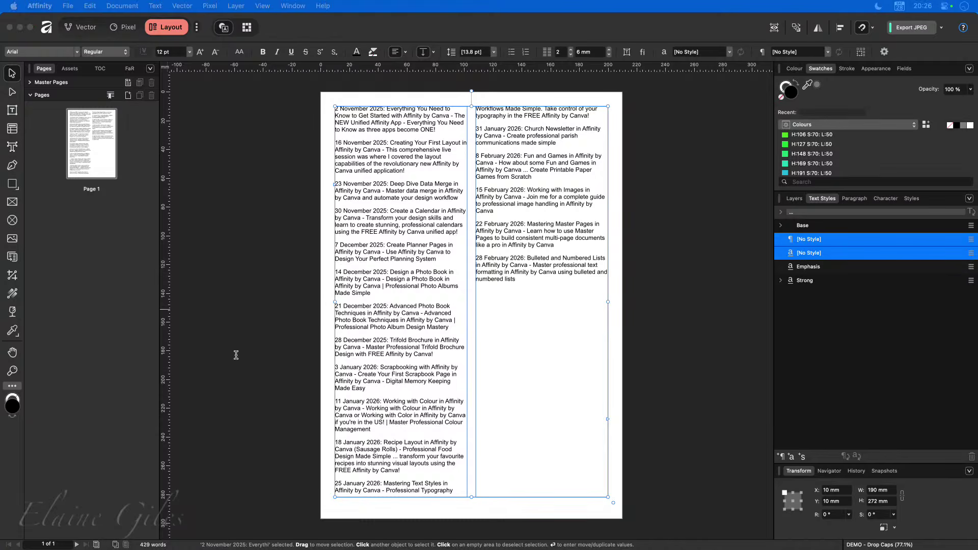
double_click(396, 284)
key(super+a)
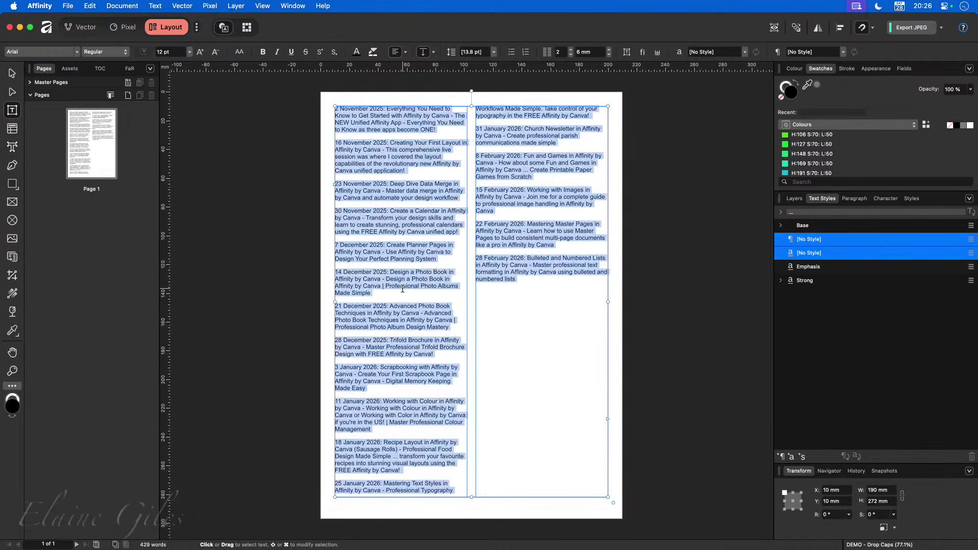
click(781, 226)
click(809, 254)
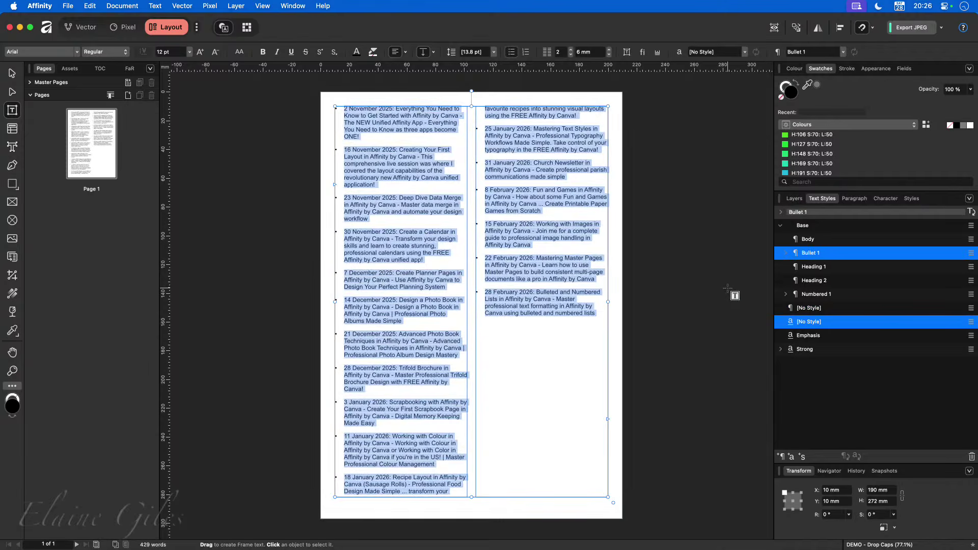
Enable drop caps in the Bullet 1 paragraph style with a height of 3 lines
right_click(821, 253)
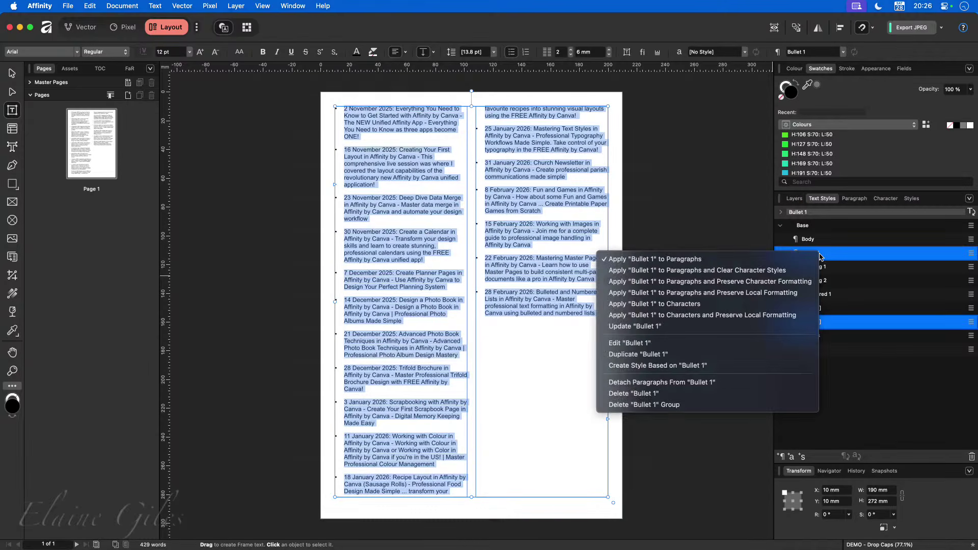
click(651, 342)
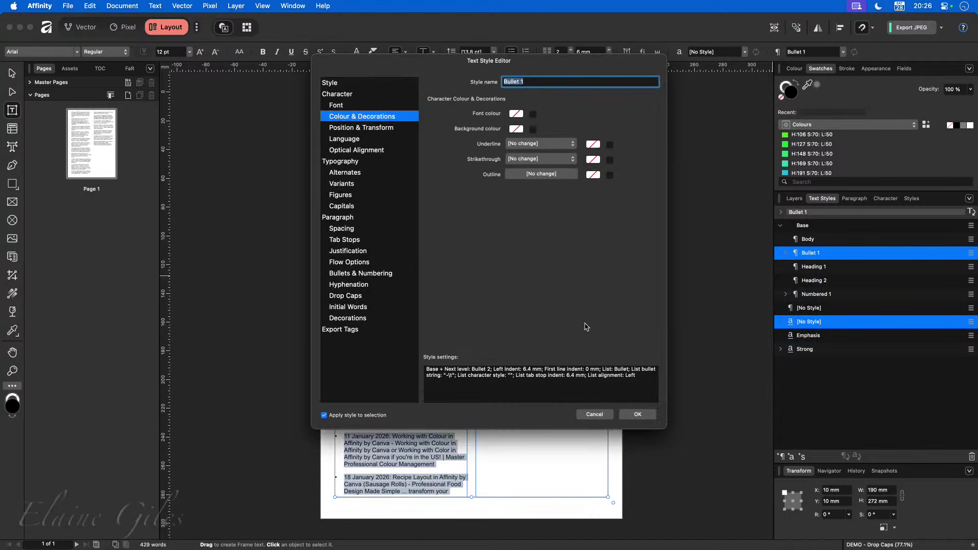
click(367, 296)
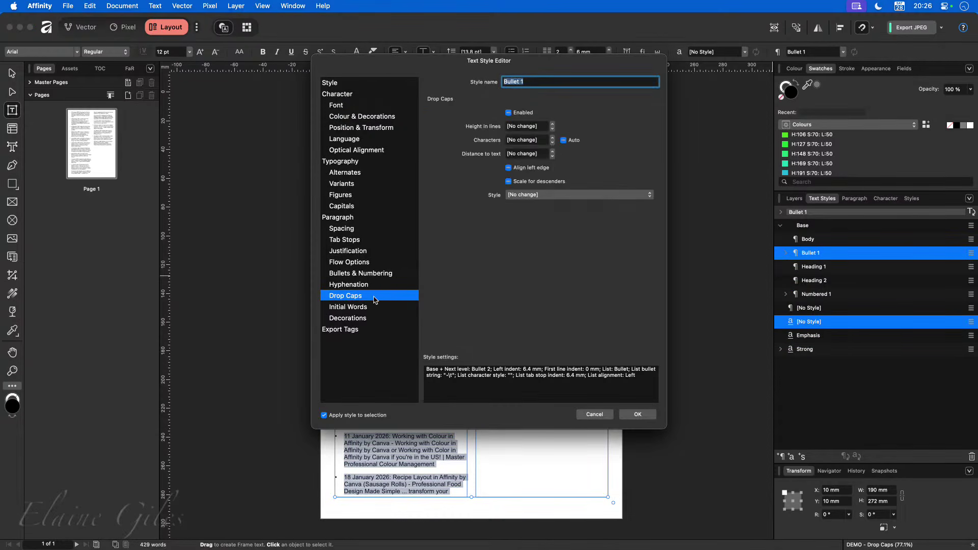
drag(557, 71, 650, 109)
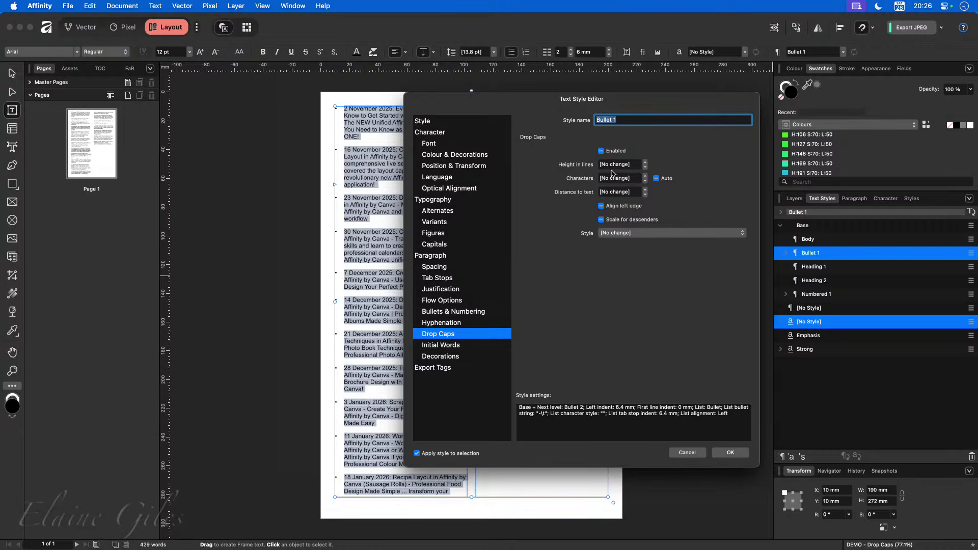
click(602, 152)
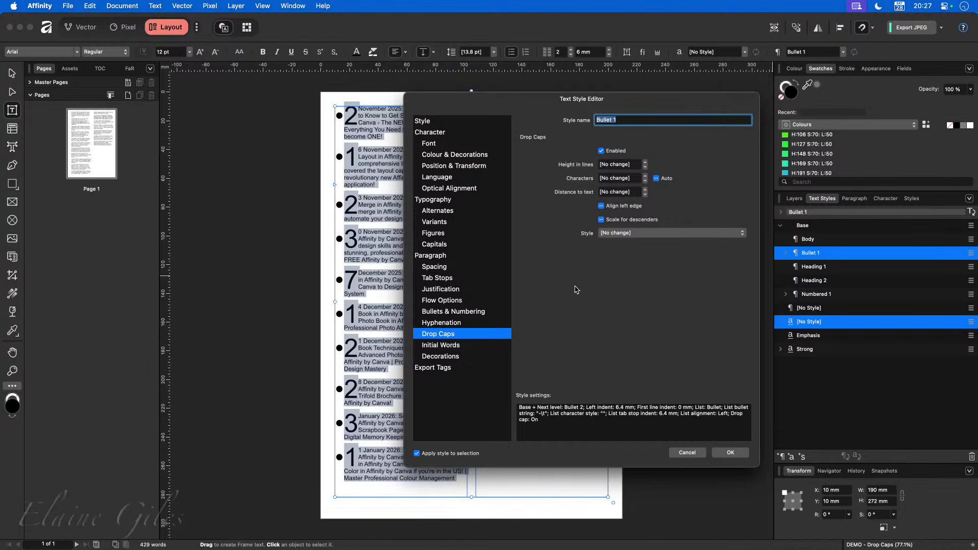
click(644, 167)
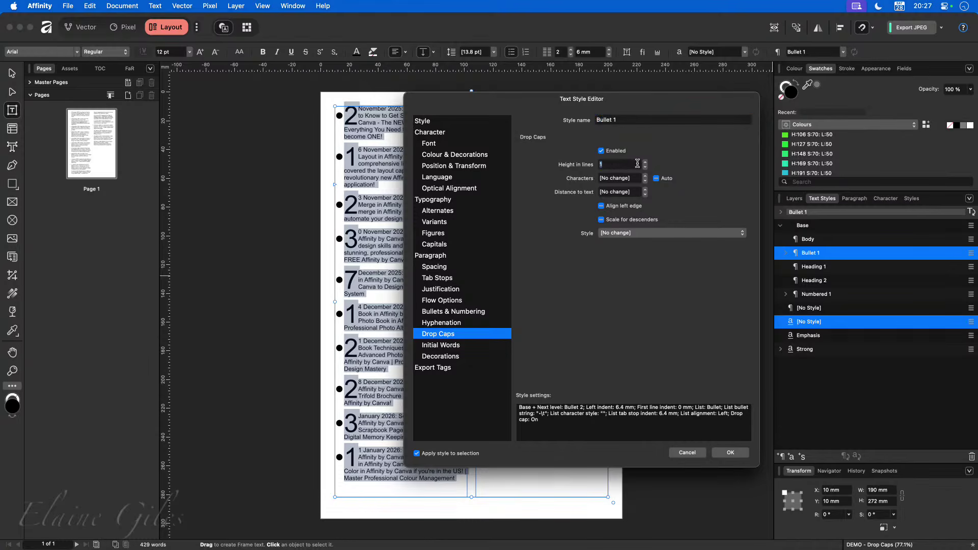
click(645, 162)
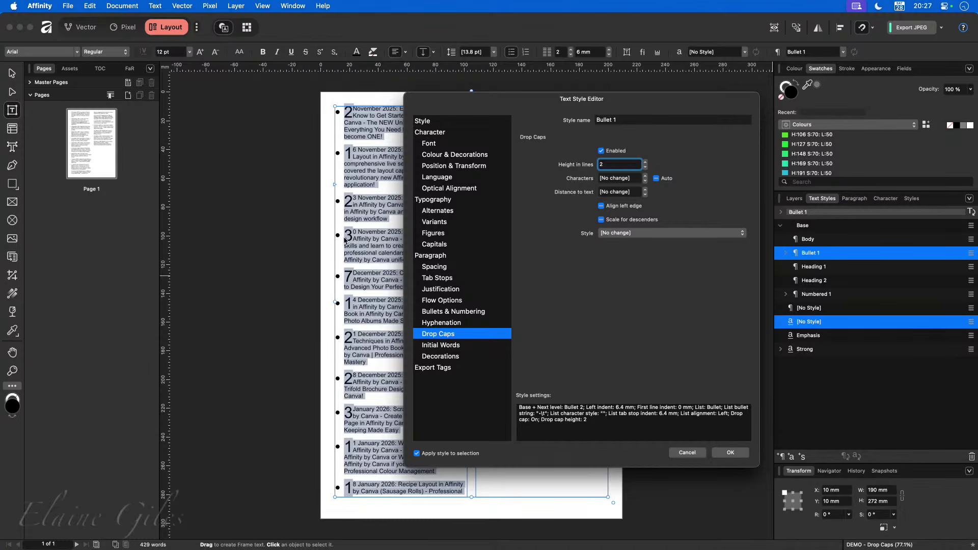
click(646, 162)
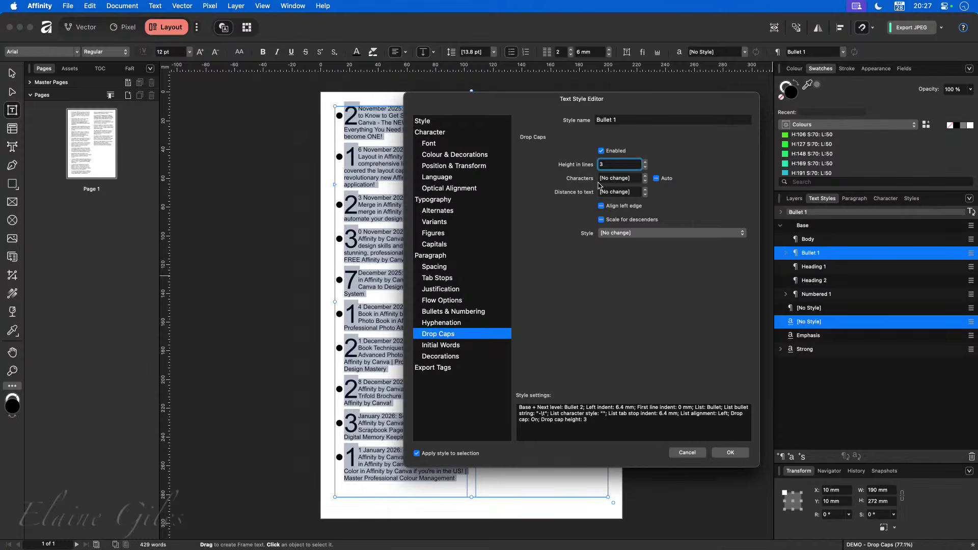
click(726, 451)
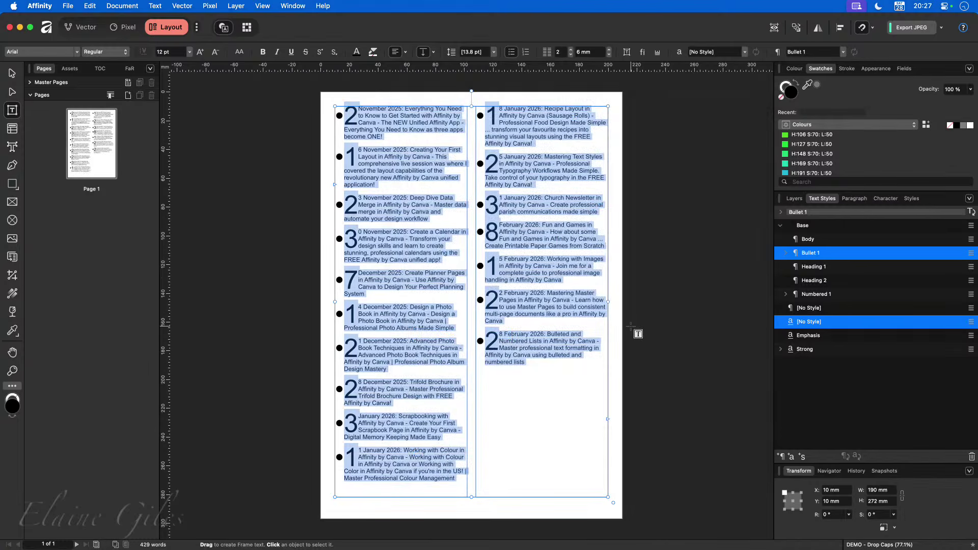
Create a character style with horizontal and vertical scale both at 50 %, applied to all the text in the frame
click(361, 87)
scroll(360, 87, up, 3)
key(super+a)
scroll(360, 87, up, 3)
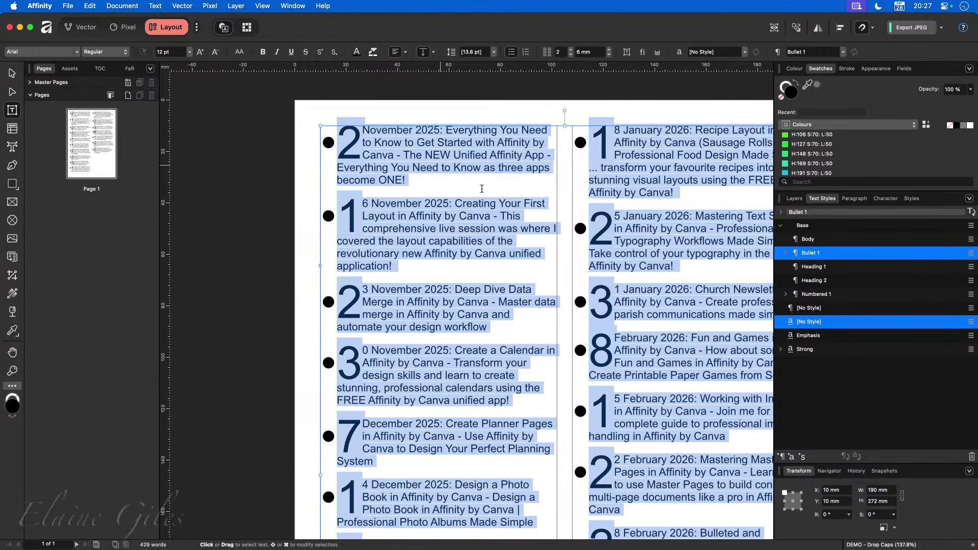
click(811, 372)
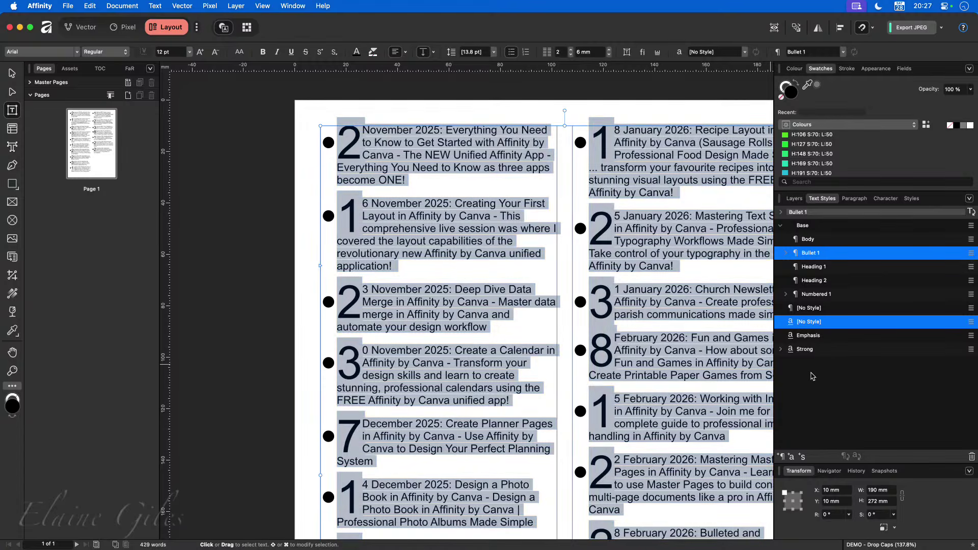
click(791, 457)
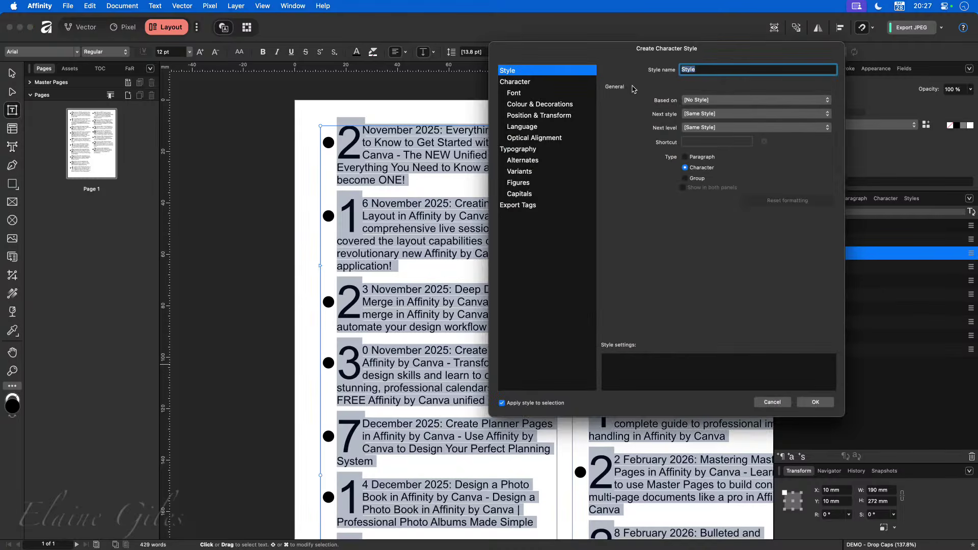
drag(599, 49, 531, 90)
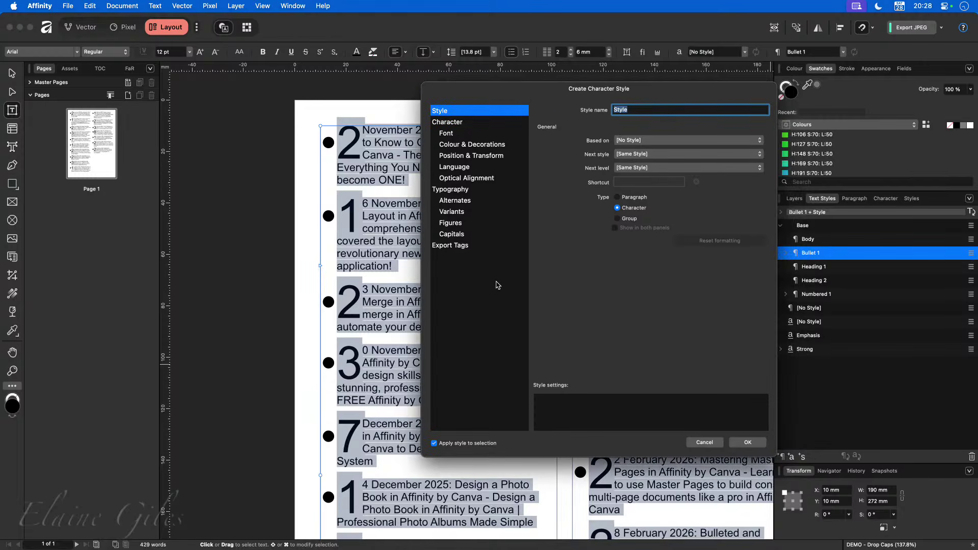
click(481, 157)
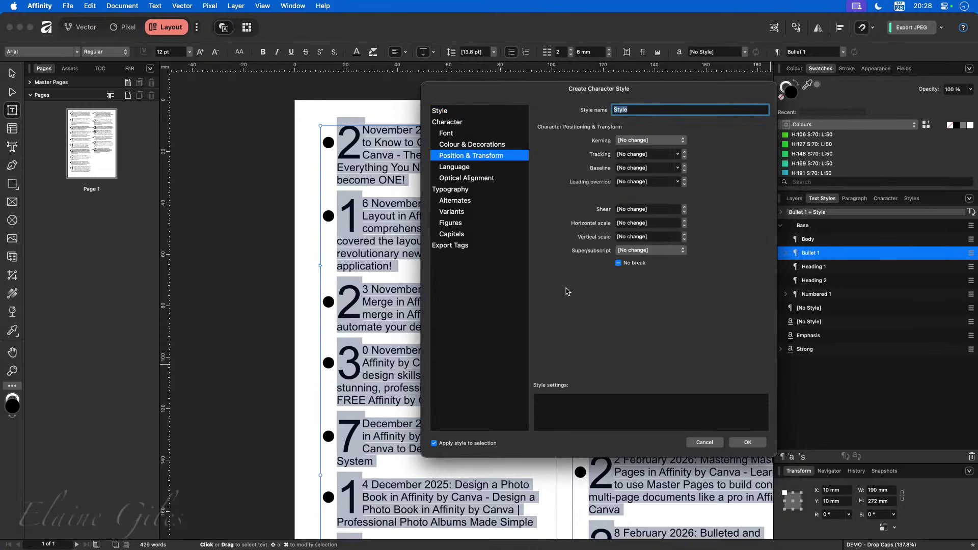
click(666, 222)
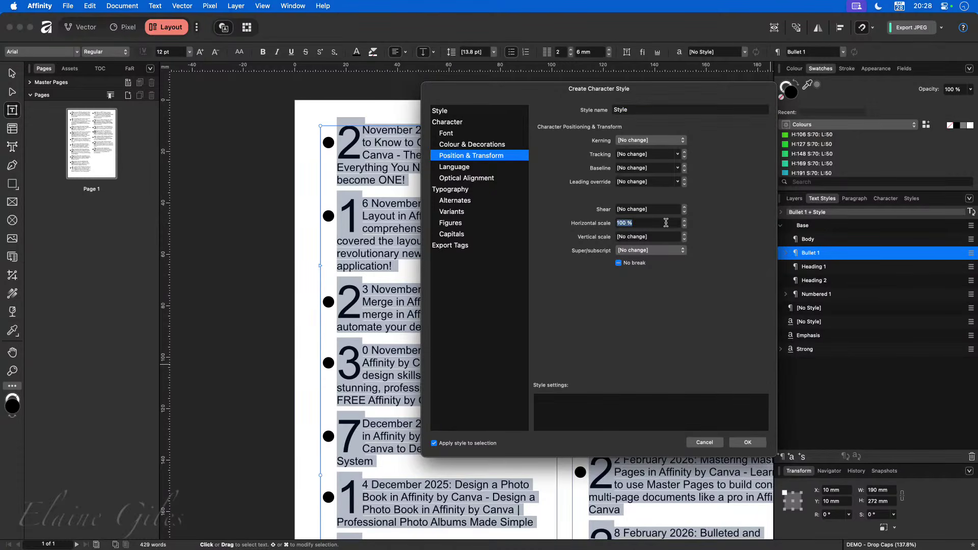
text(50)
key(Tab)
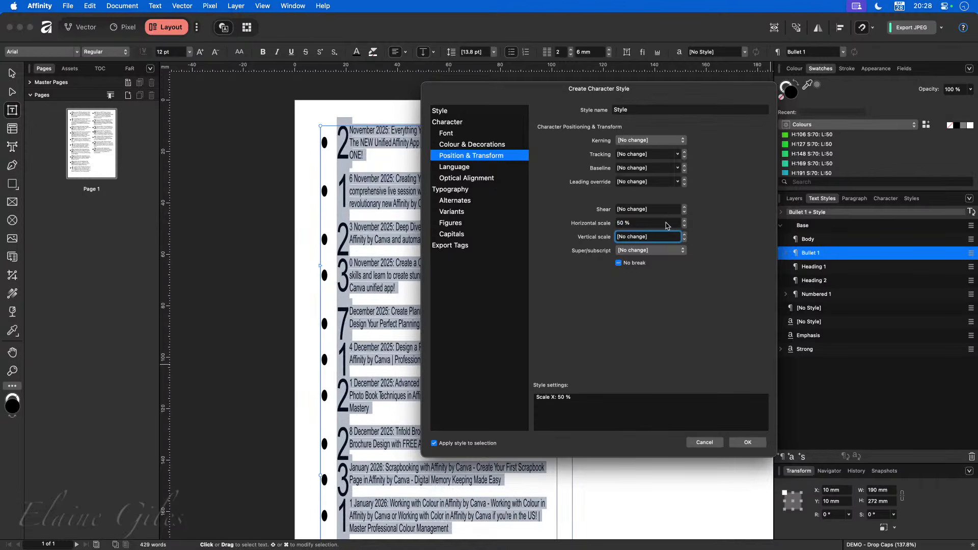
text(50)
key(Tab)
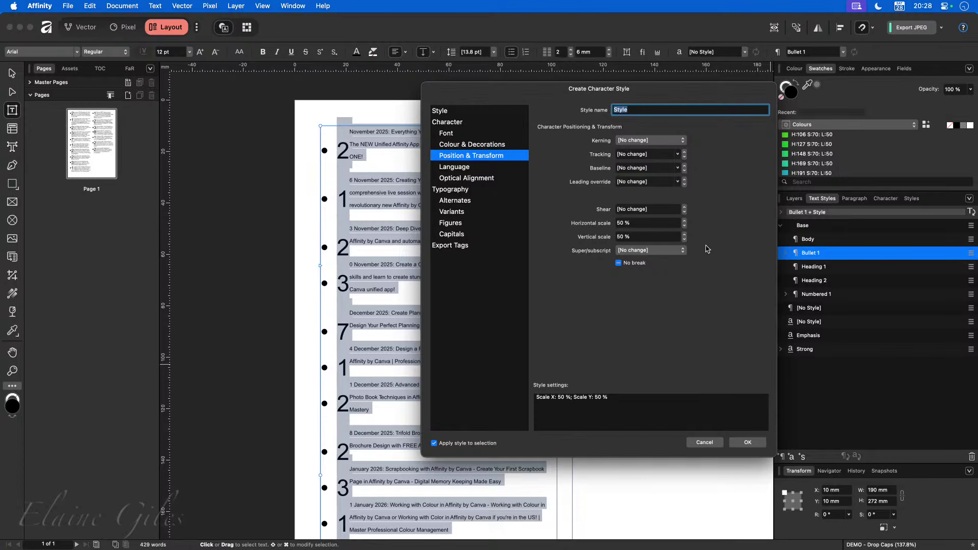
click(753, 445)
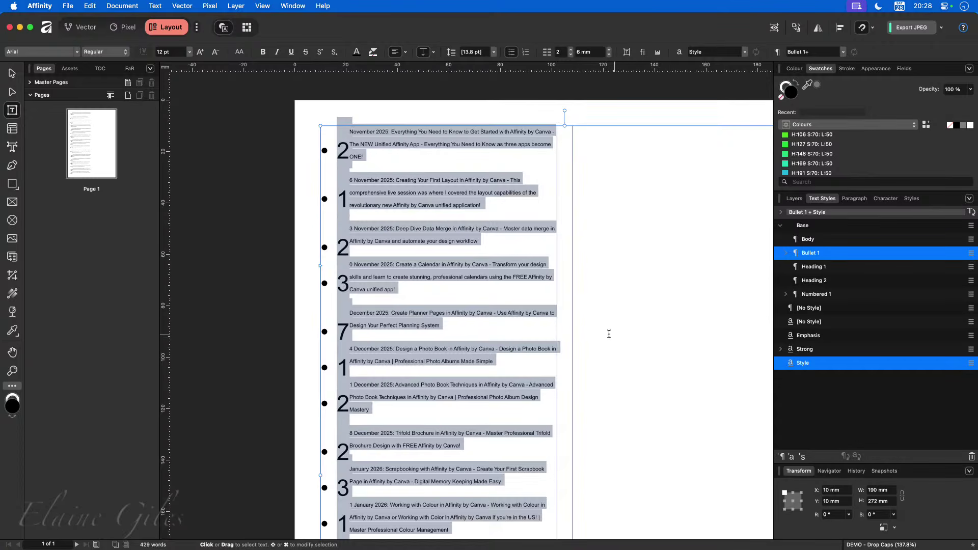
Rename the new character style to Bullet Size and reset the selected text's character style to [No Style]
right_click(803, 365)
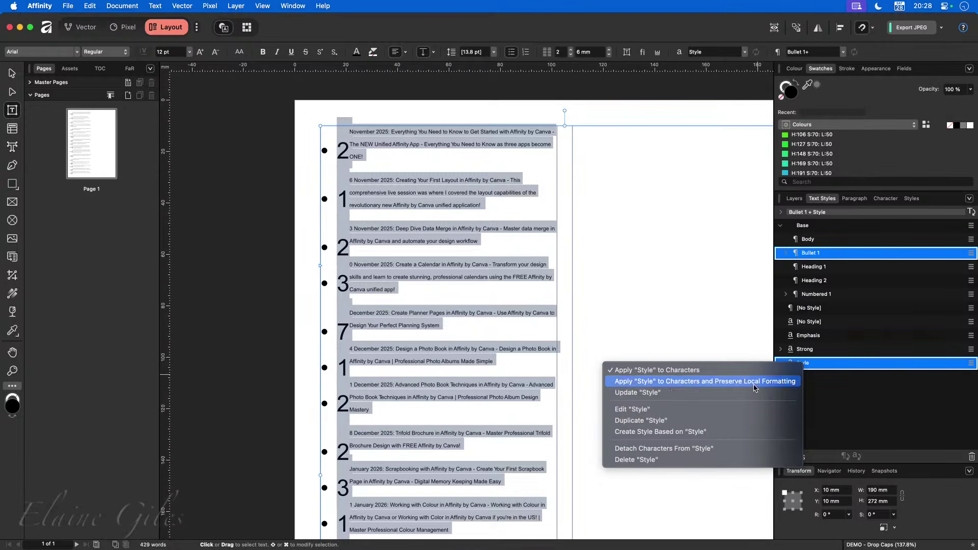
click(695, 408)
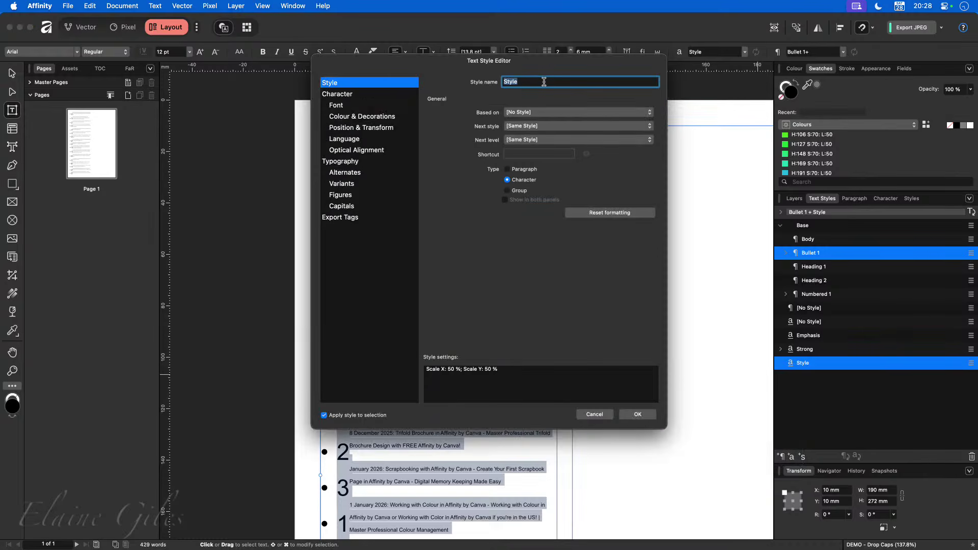
text(Bullet Size)
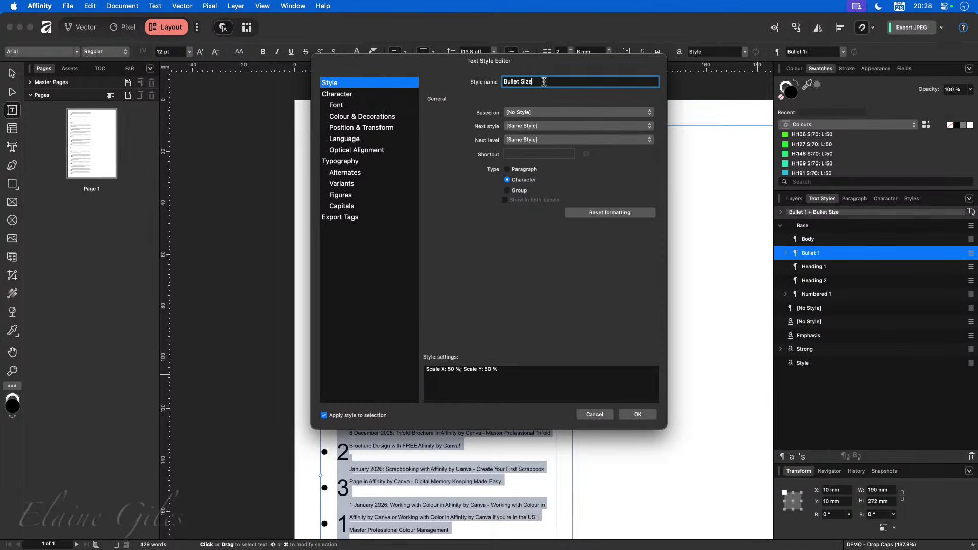
key(Return)
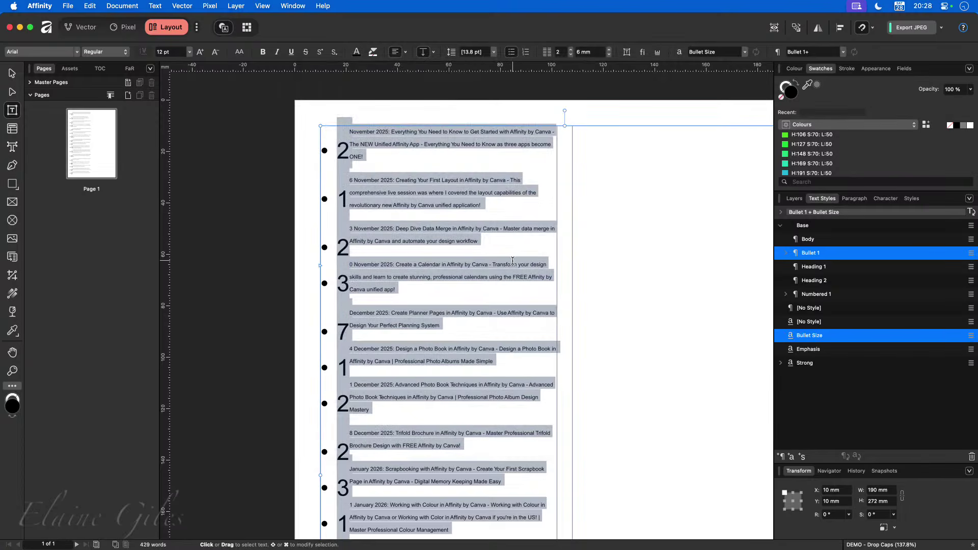
click(818, 323)
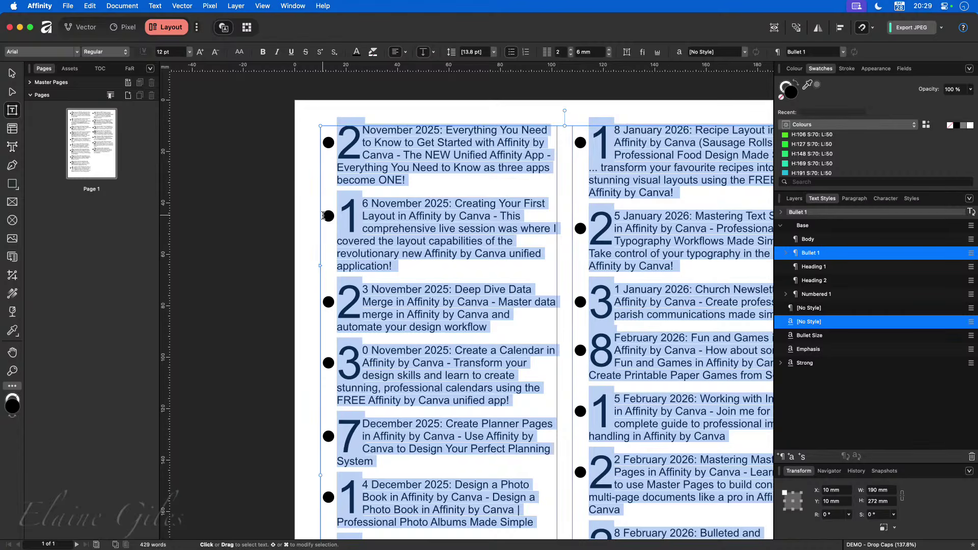
Assign the Bullet Size character style to the bullets in the Bullet 1 paragraph style's Bullets & Numbering settings
right_click(818, 253)
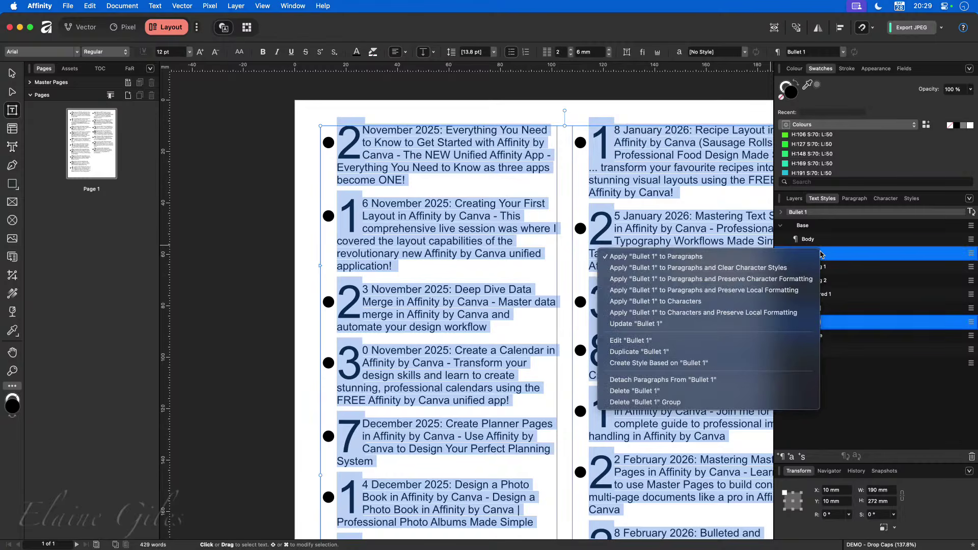
click(646, 340)
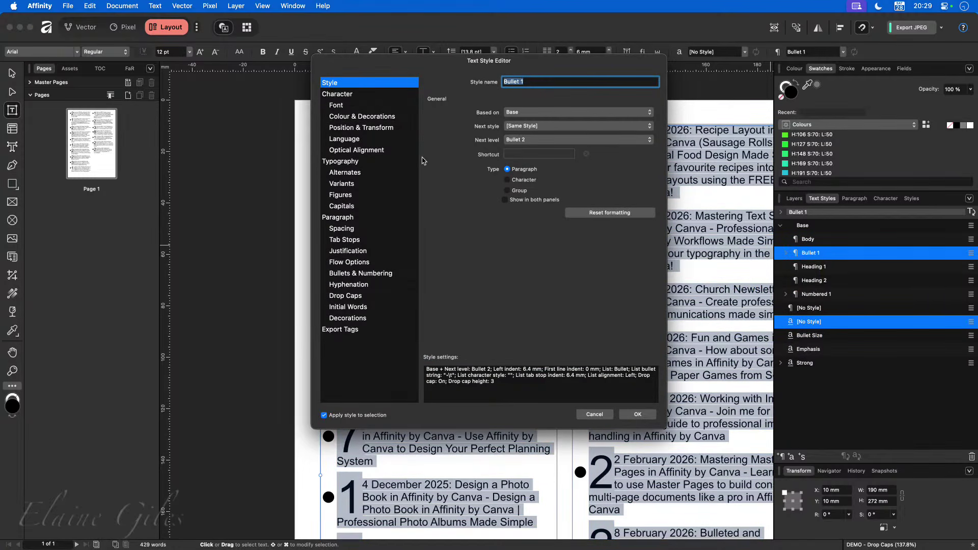
click(381, 273)
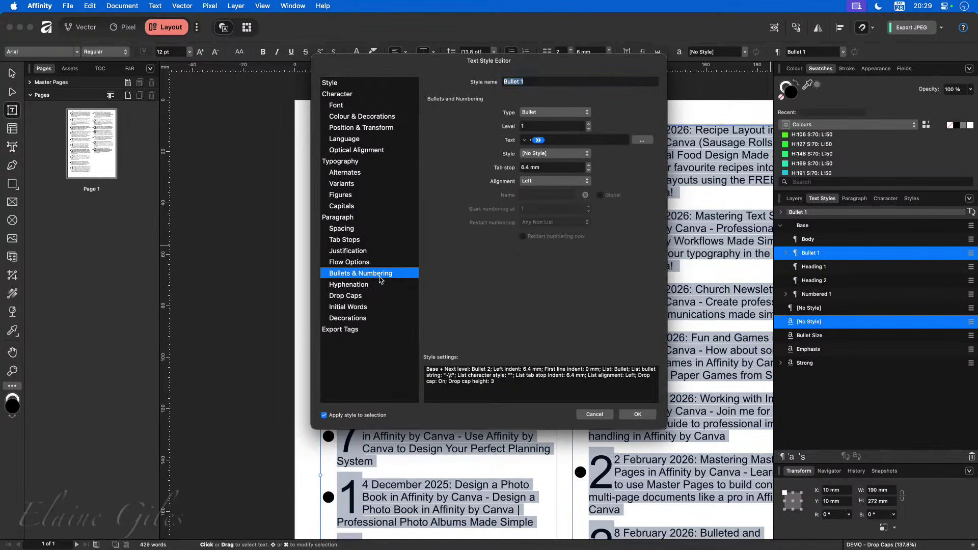
click(554, 154)
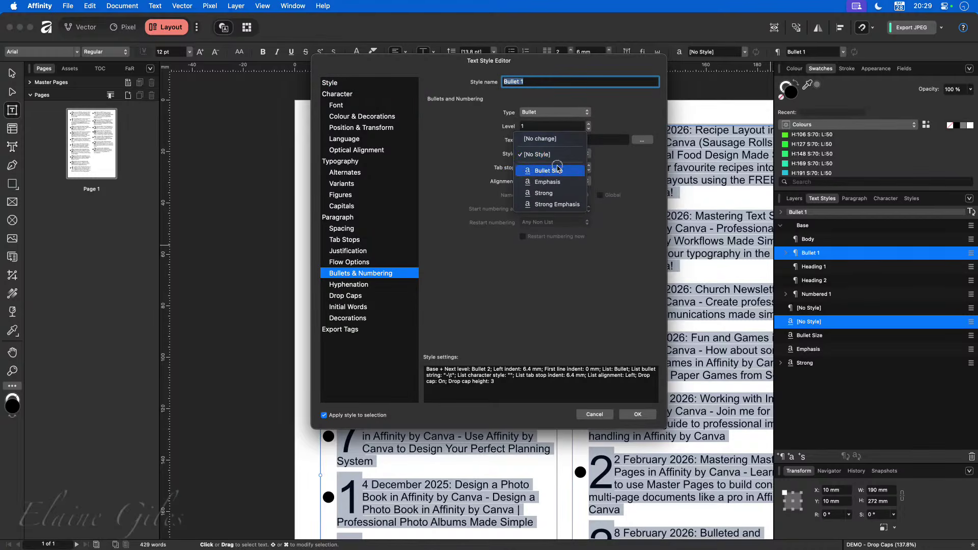
click(553, 170)
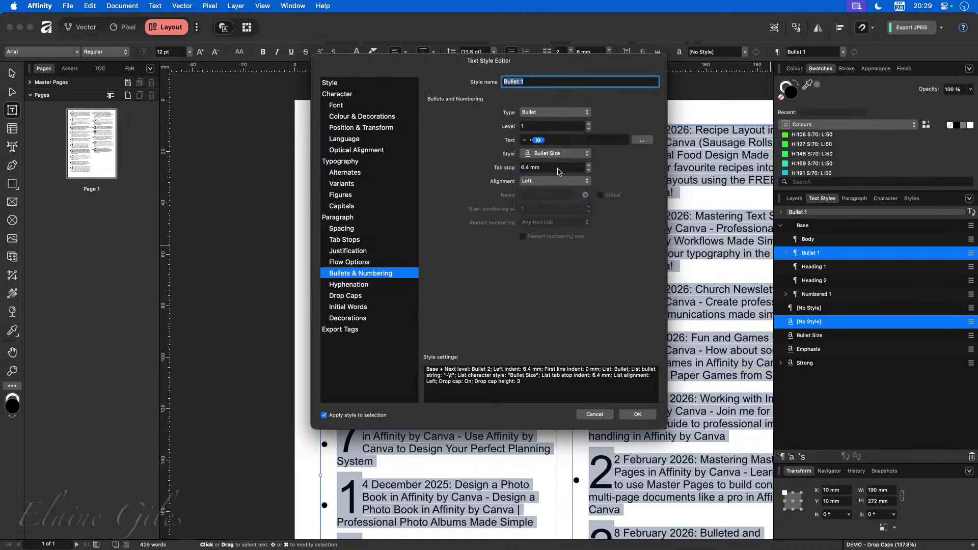
click(637, 414)
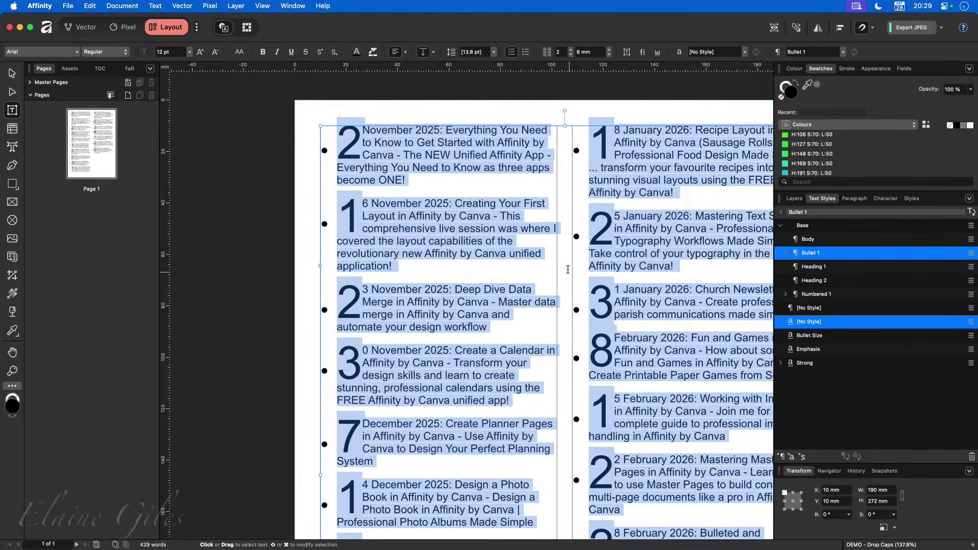
Deselect the text and set the baseline to 10 pt in the Bullet Size character style's Position & Transform settings
click(543, 255)
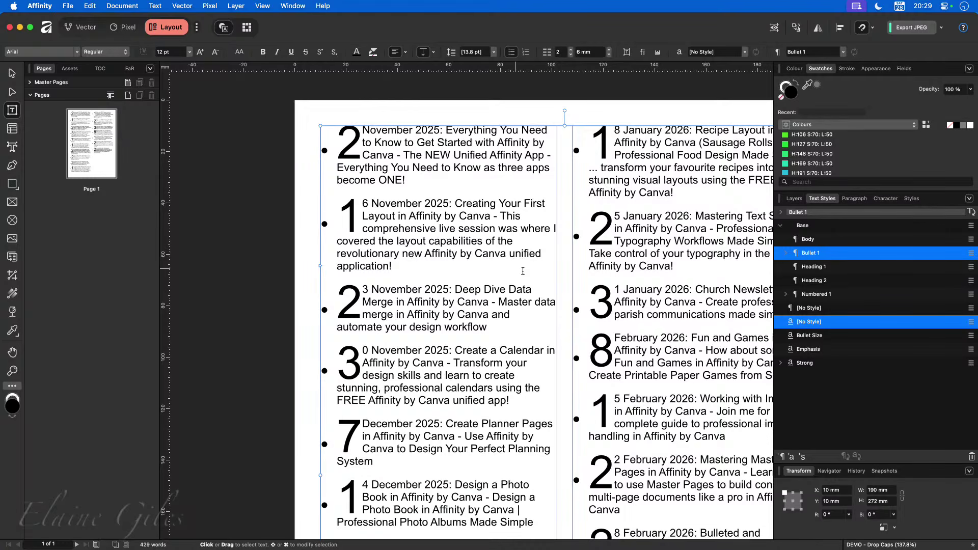
right_click(825, 336)
click(670, 382)
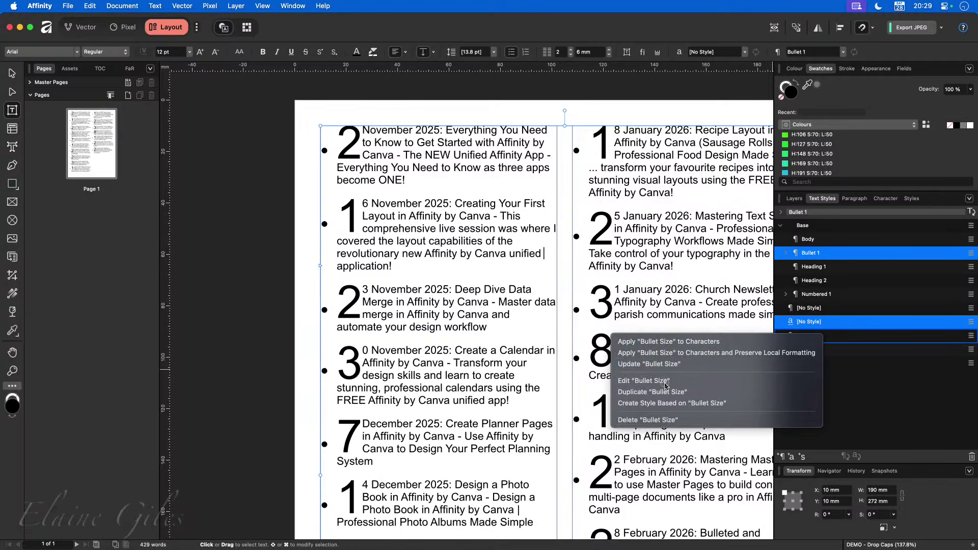
click(360, 129)
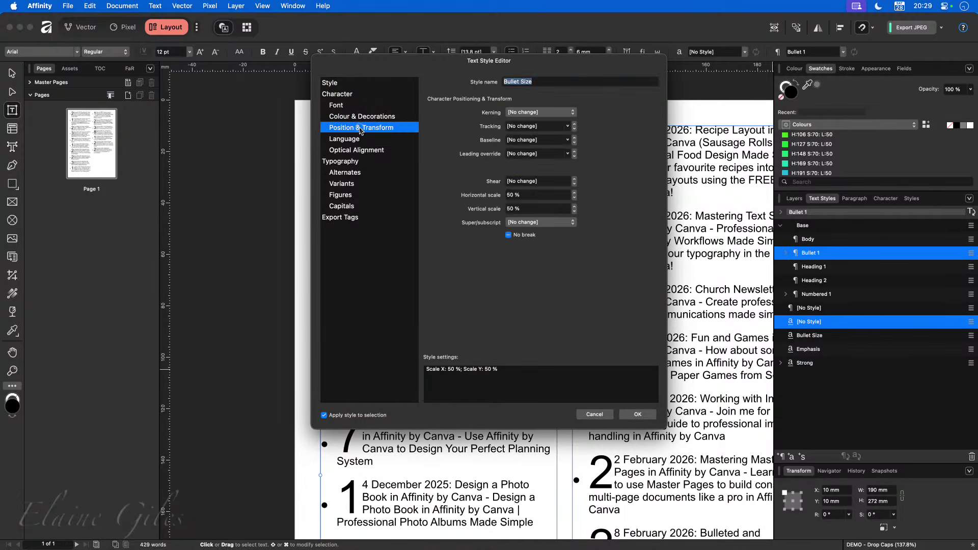
drag(512, 102, 472, 99)
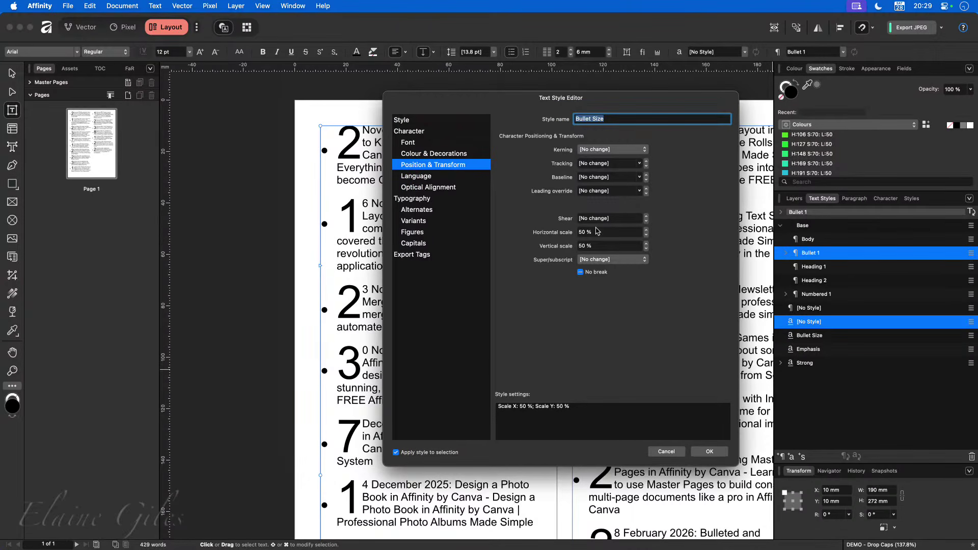
click(639, 178)
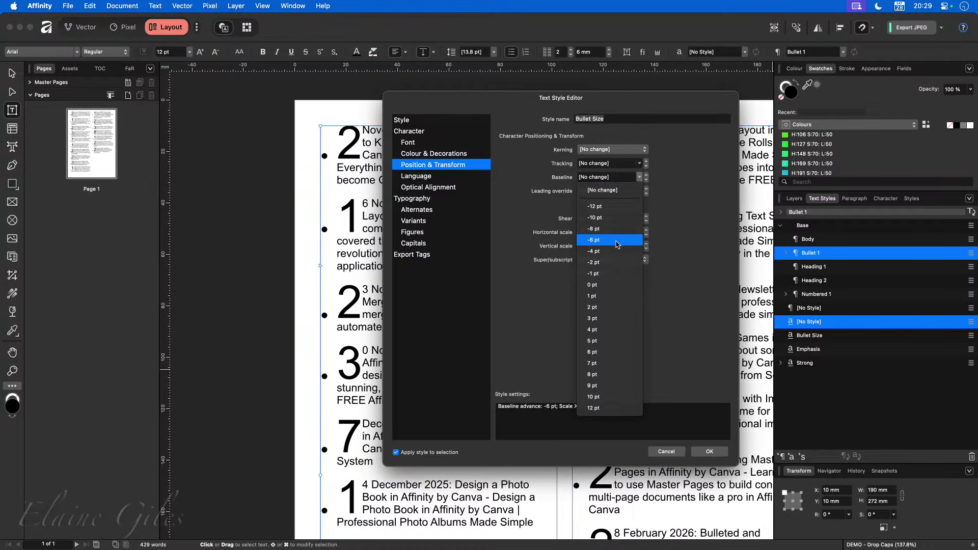
click(610, 397)
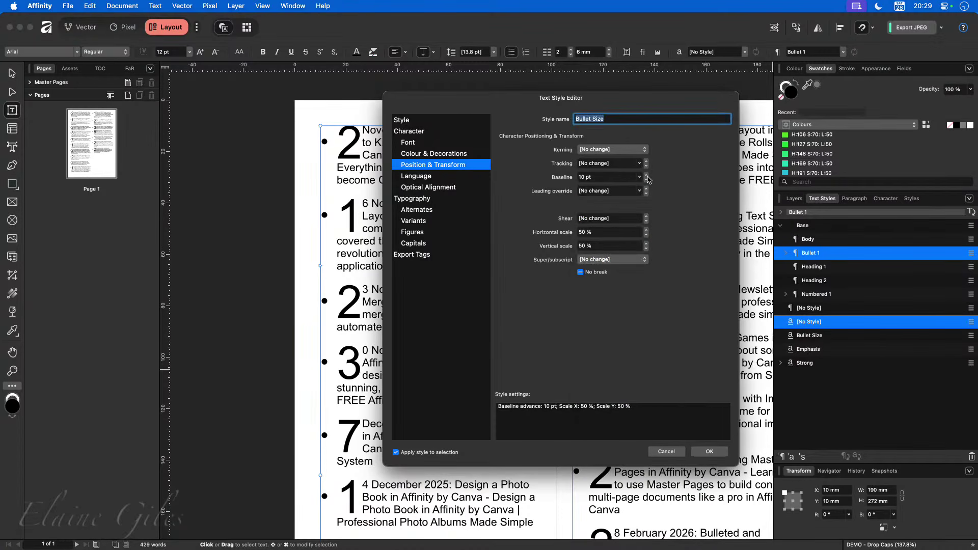
Fine-tune the Bullet Size character style's baseline to 8 pt and save the style
click(646, 174)
click(647, 174)
click(647, 174)
click(646, 175)
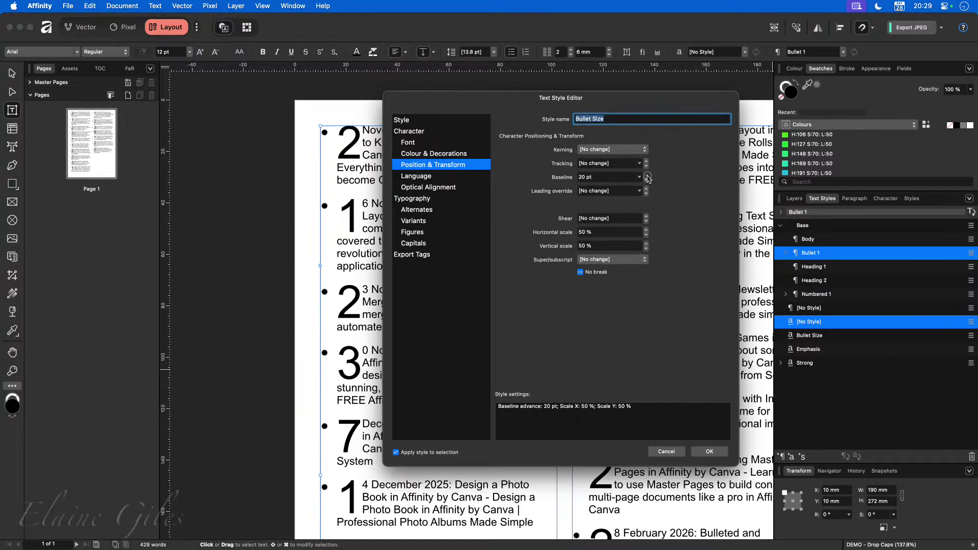
click(646, 174)
click(646, 181)
click(646, 181)
click(646, 181)
click(646, 181)
click(647, 181)
click(647, 182)
click(646, 181)
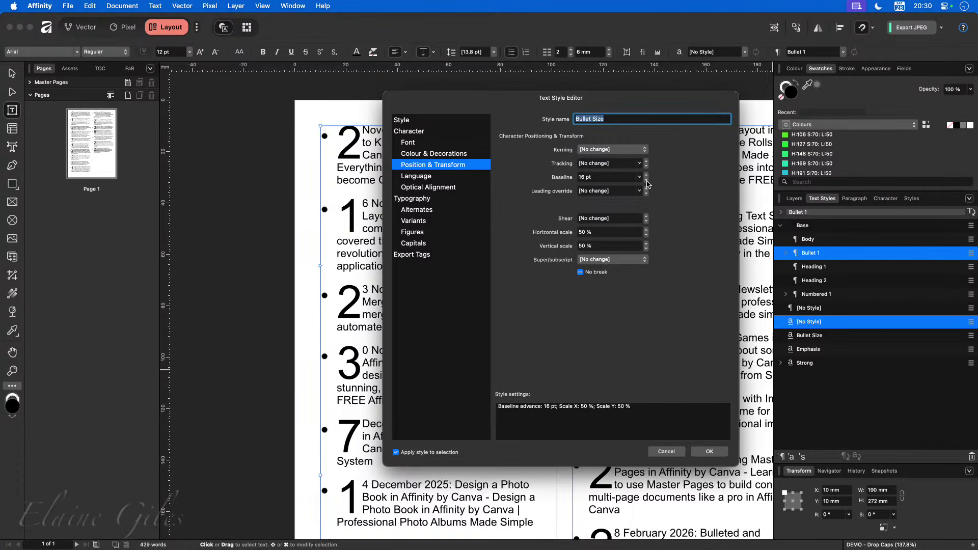
click(646, 181)
click(646, 181)
click(646, 181)
click(646, 181)
click(646, 182)
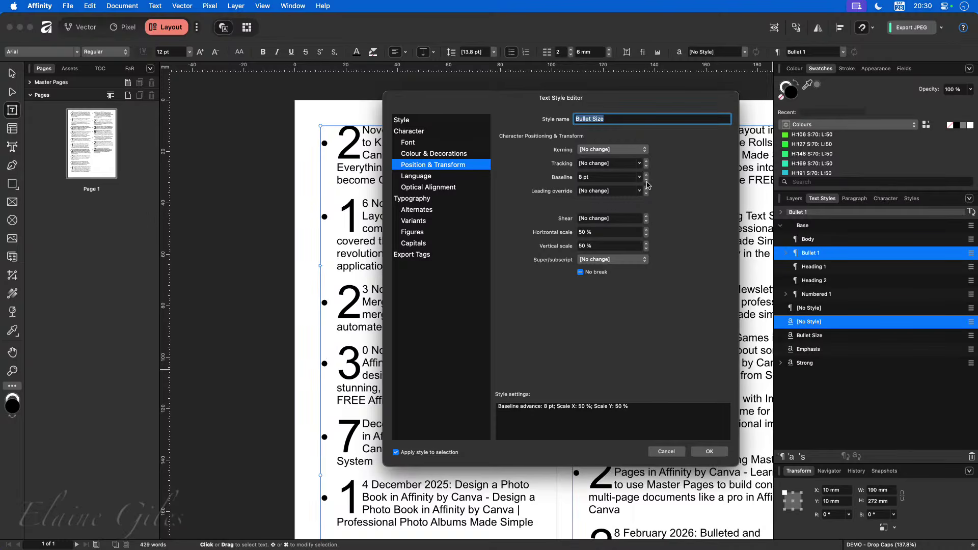
click(709, 452)
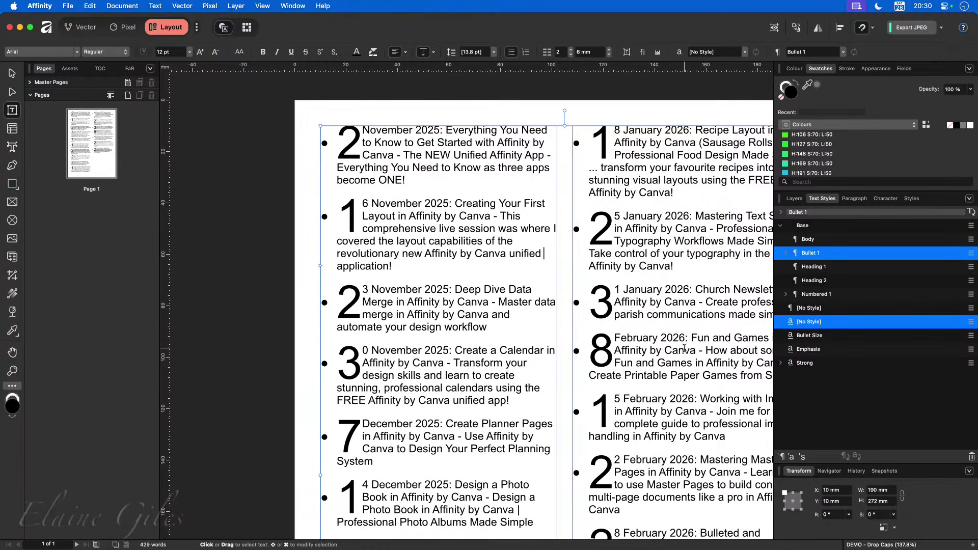
Close the Drop Caps document and select all the text in the Custom Bullets document's text frame
scroll(684, 348, right, 5)
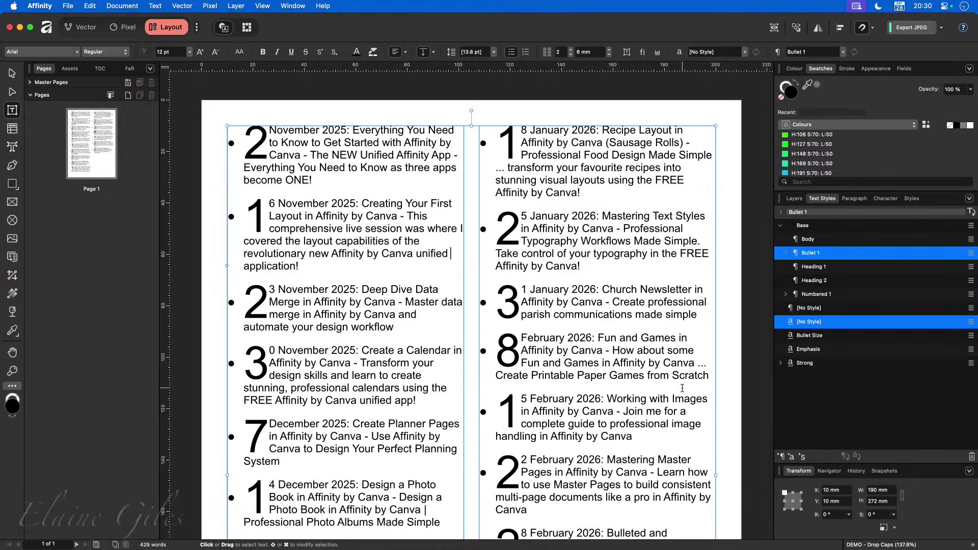
key(super+w)
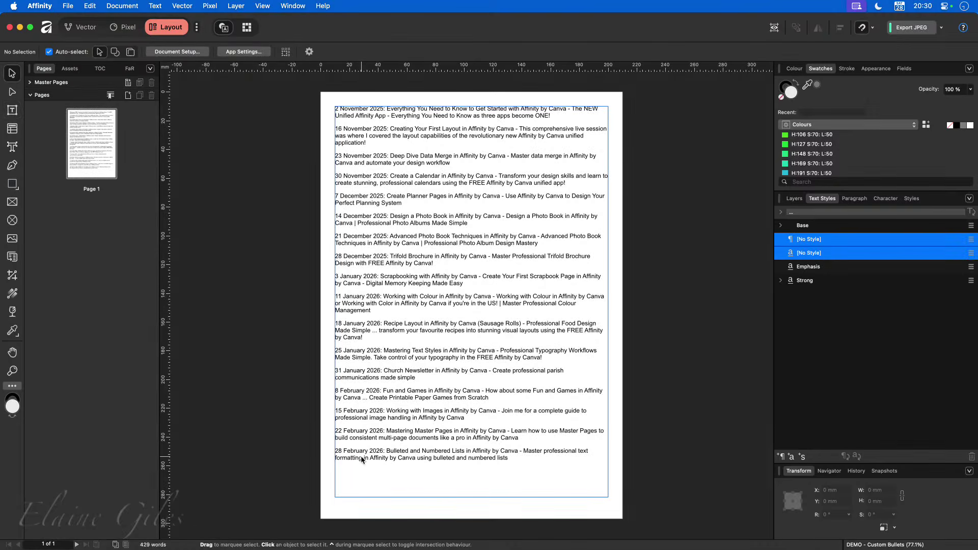
click(449, 473)
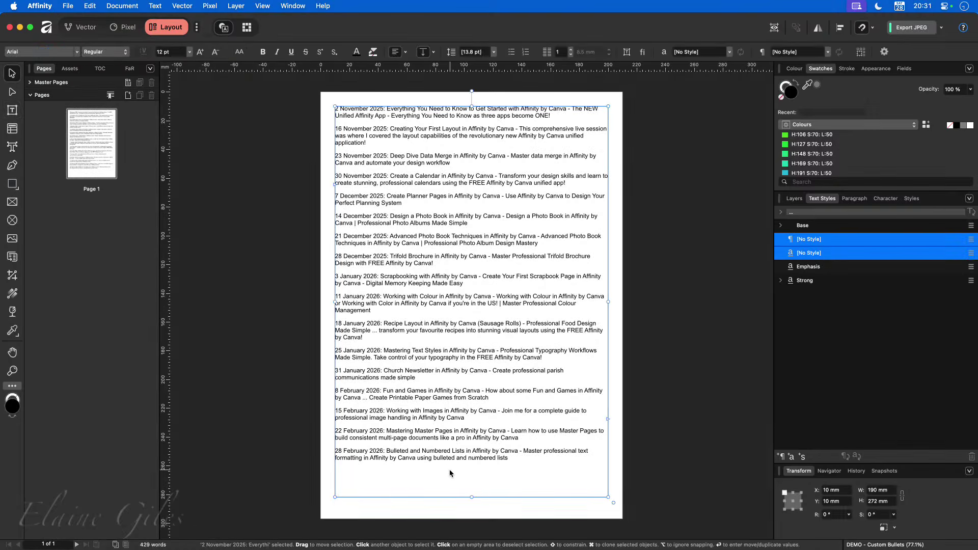
double_click(438, 461)
key(super+a)
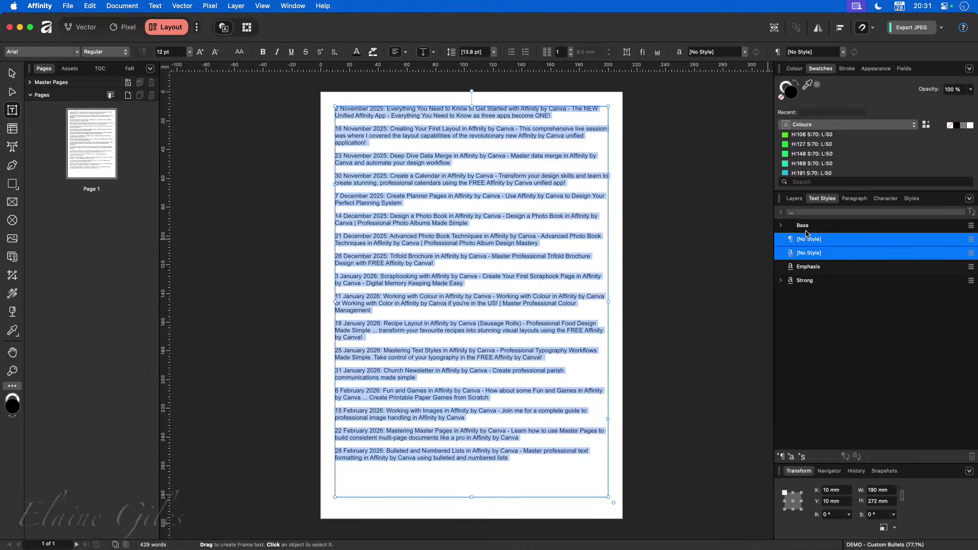
Edit the Bullet 1 text style's Bullets & Numbering settings, deleting the existing bullet character but keeping the tab
click(780, 226)
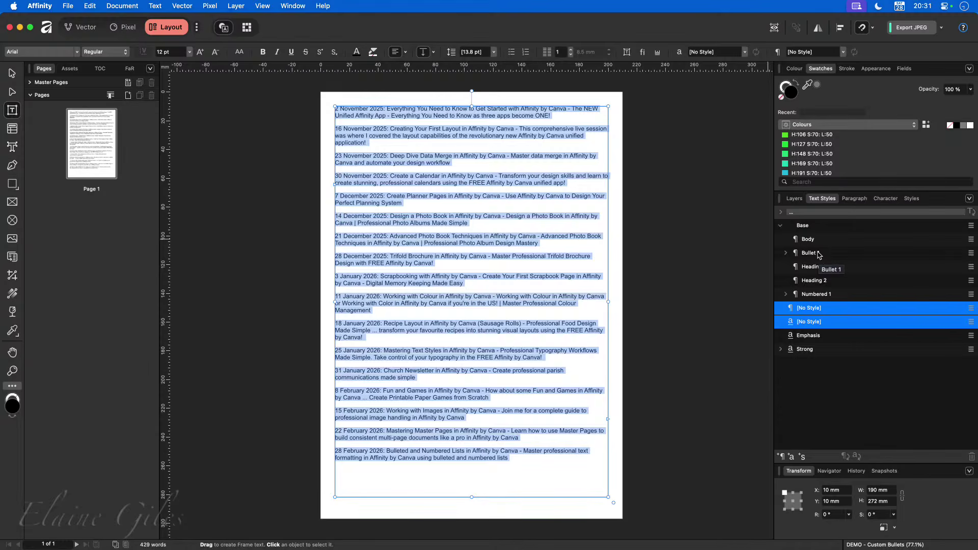
right_click(817, 253)
click(631, 340)
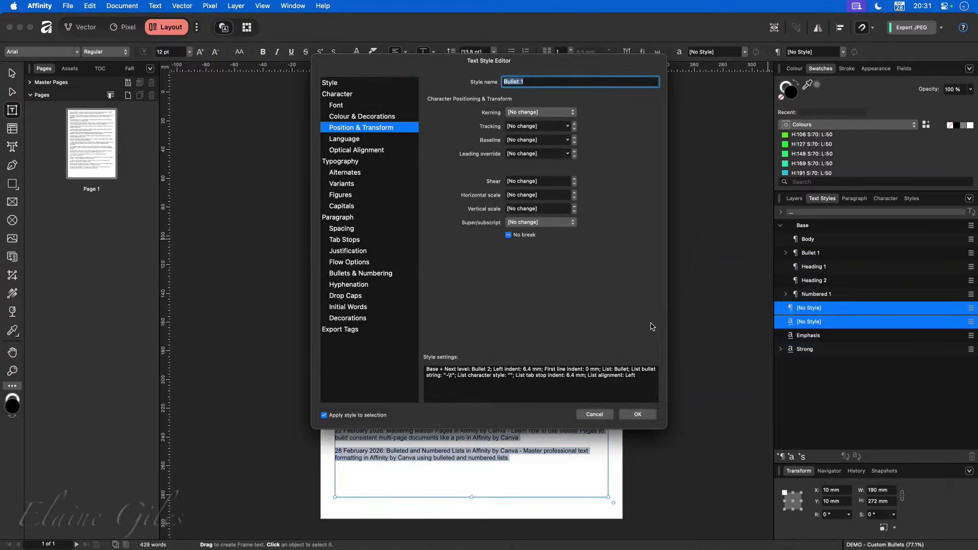
drag(403, 62, 544, 114)
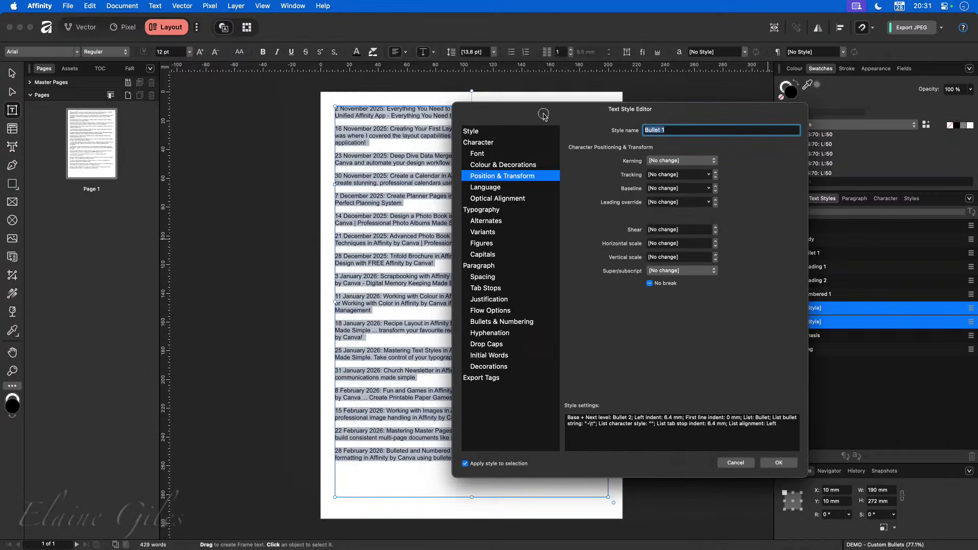
click(497, 322)
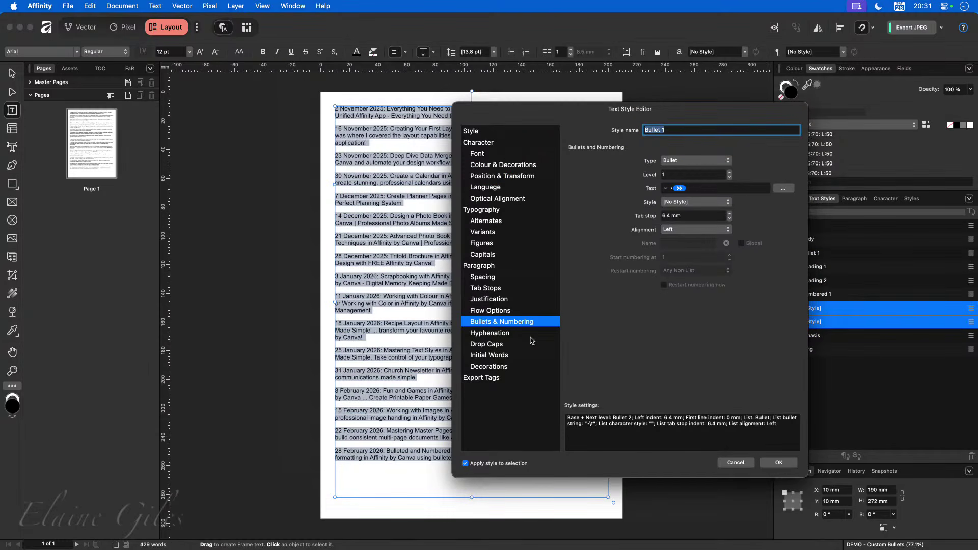
click(693, 191)
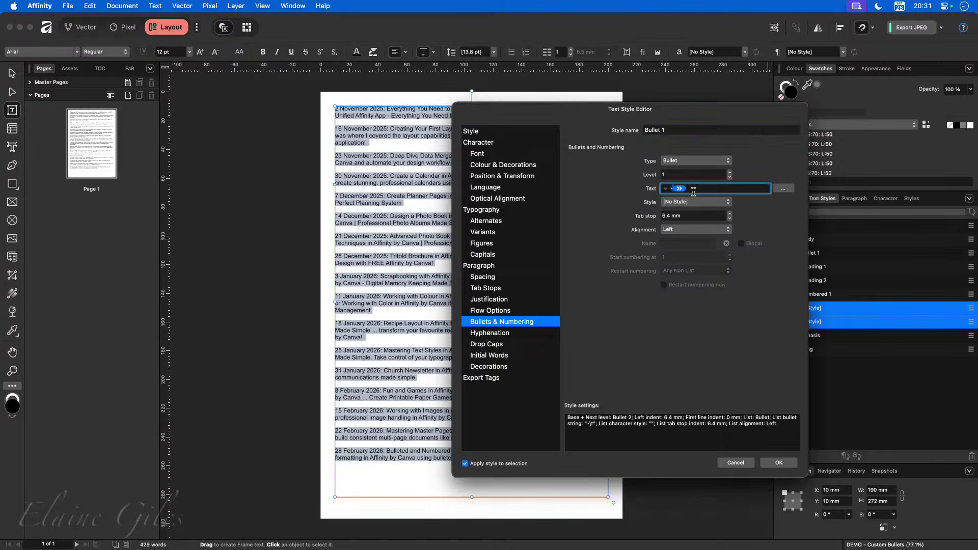
key(BackSpace)
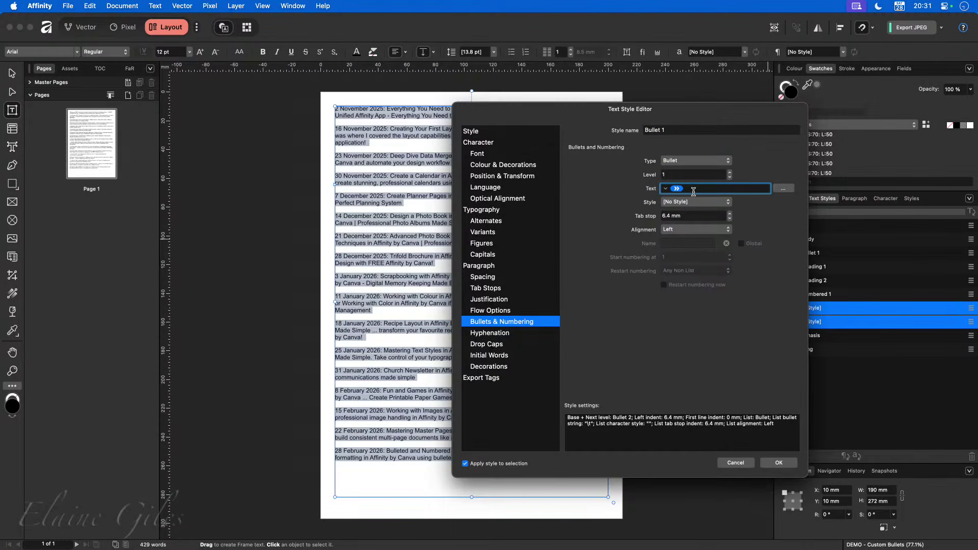
Insert a red circle emoji as the Bullet 1 bullet character and apply the style to the selected text
click(783, 189)
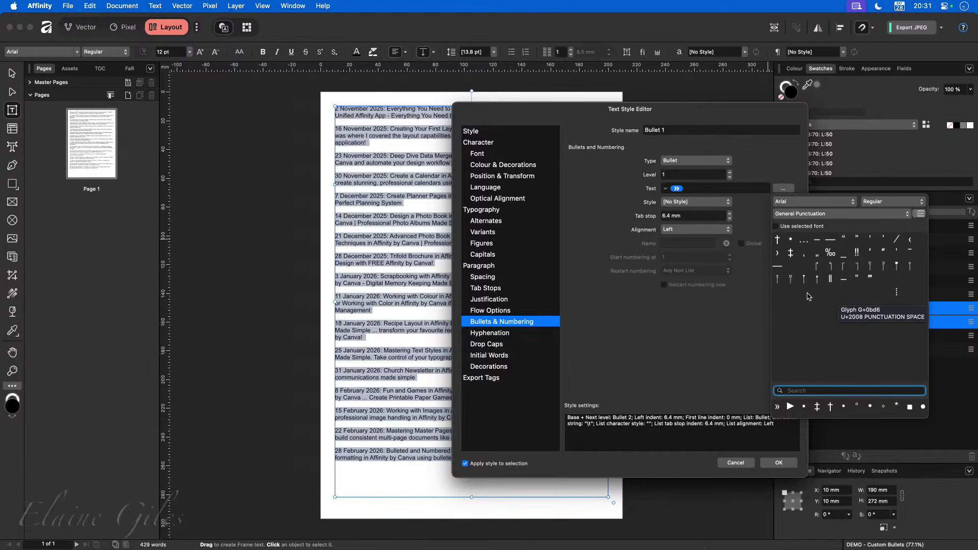
click(700, 188)
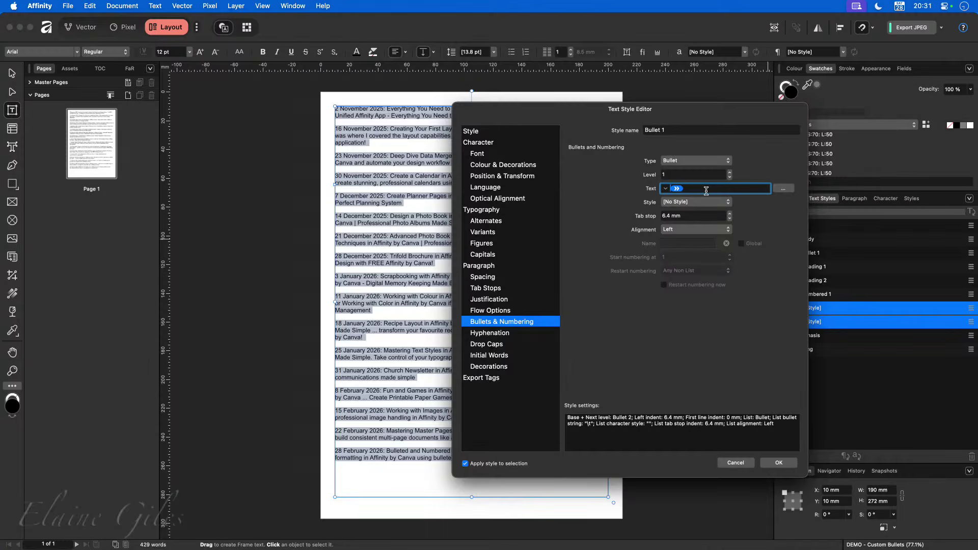
key(ctrl+super+space)
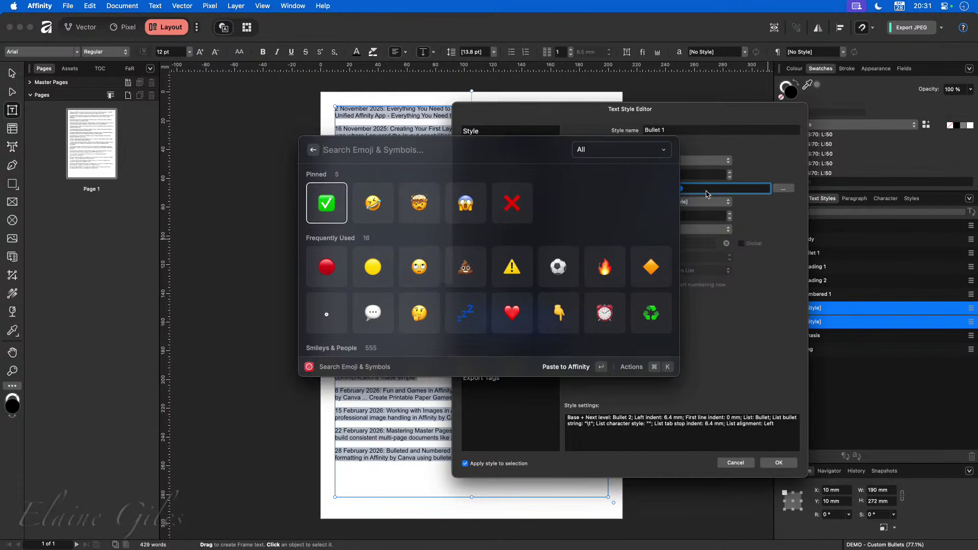
key(Down)
key(Return)
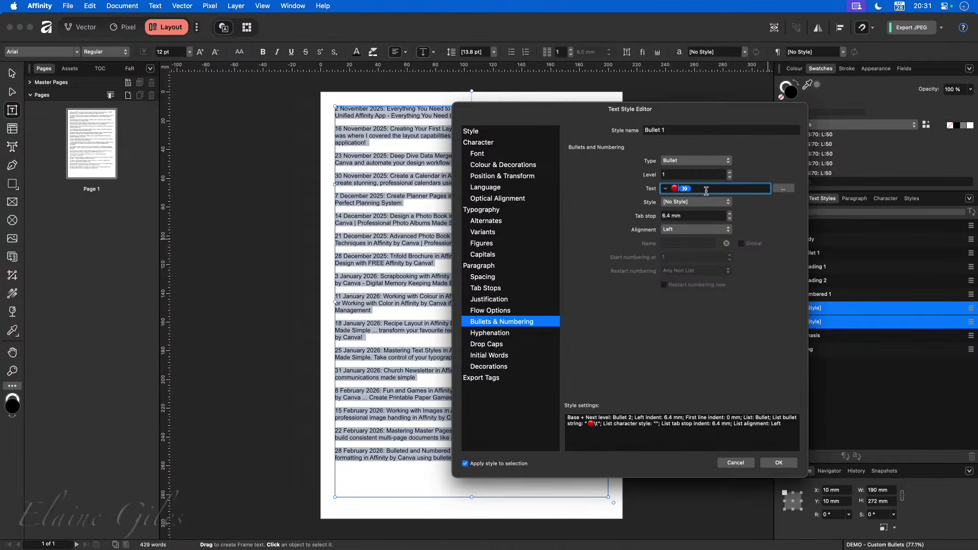
click(779, 463)
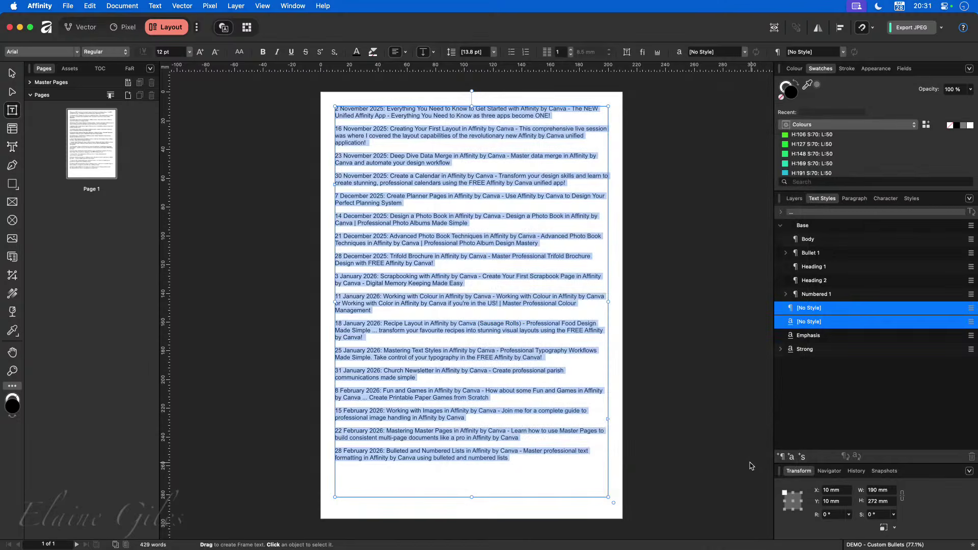
click(812, 253)
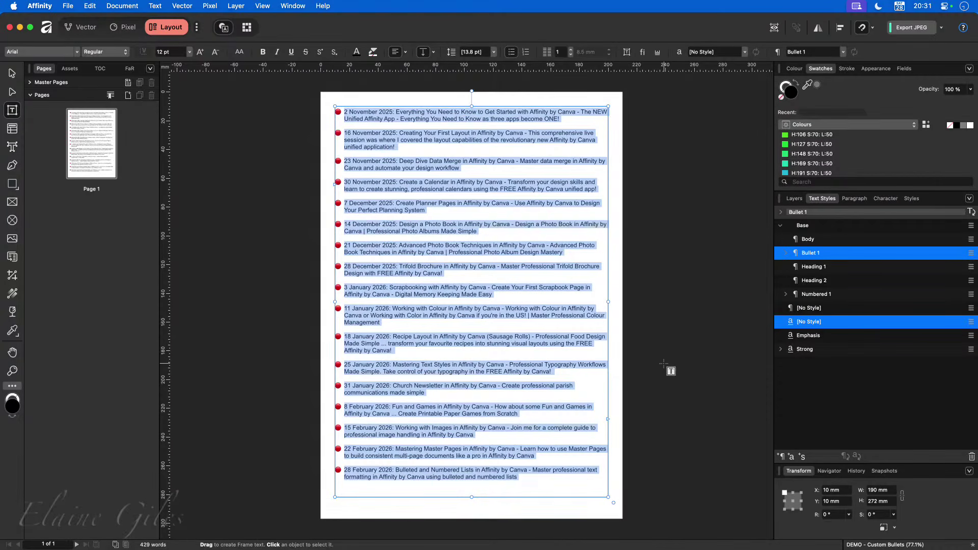
Replace the red circle in the Bullet 1 style with the Pile Of Poo emoji as the bullet character
right_click(816, 252)
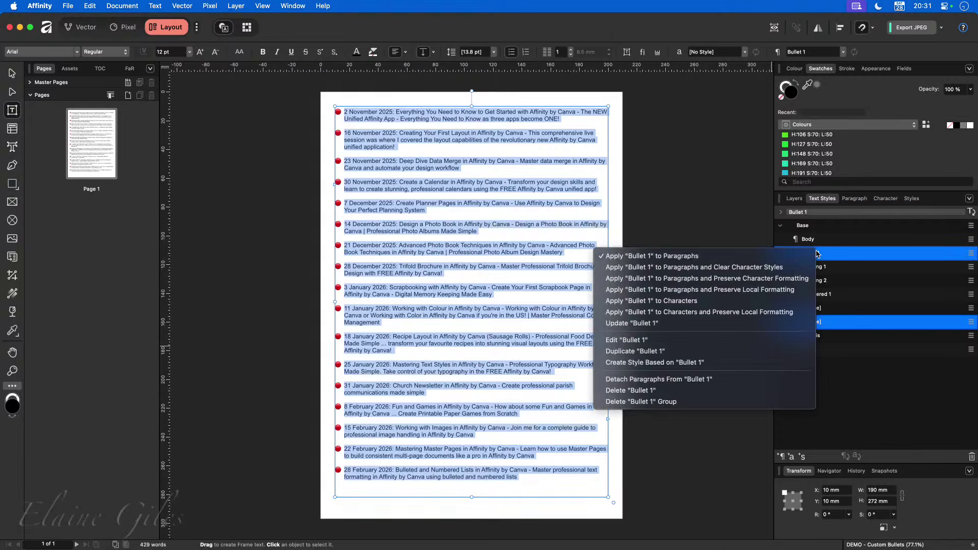
click(667, 340)
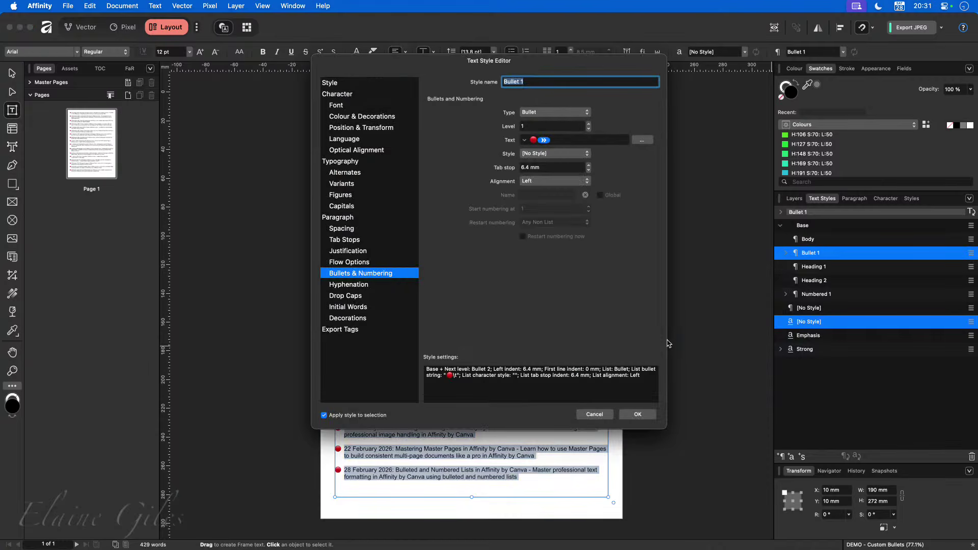
drag(436, 64, 572, 132)
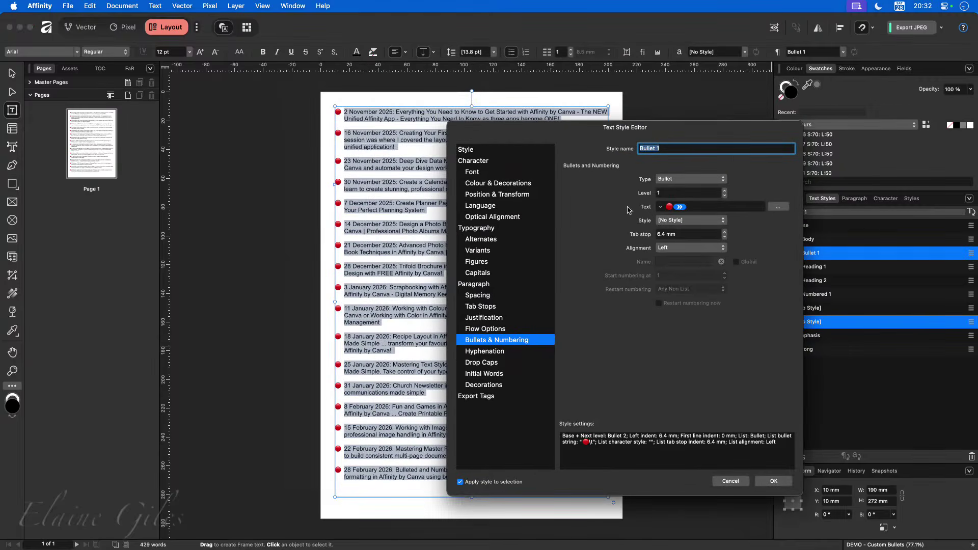
click(692, 207)
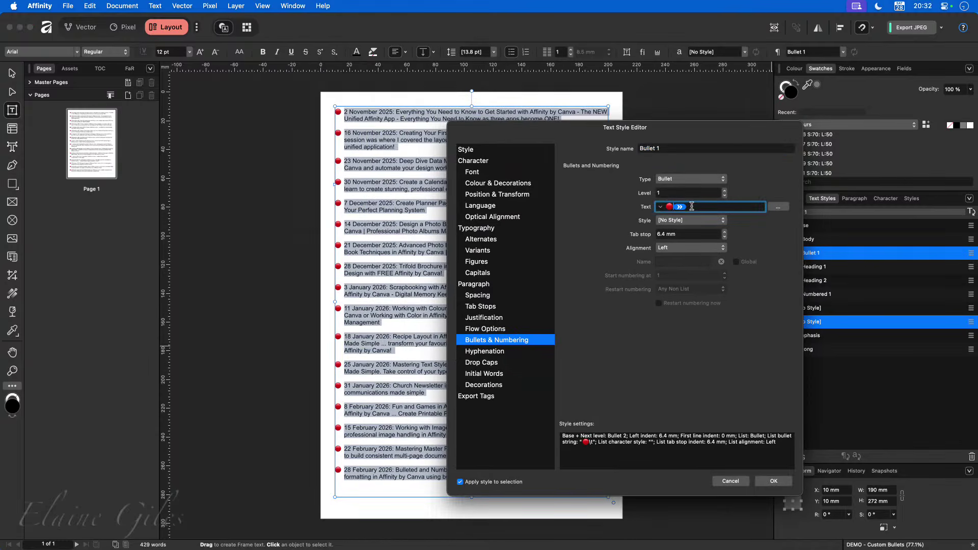
key(BackSpace)
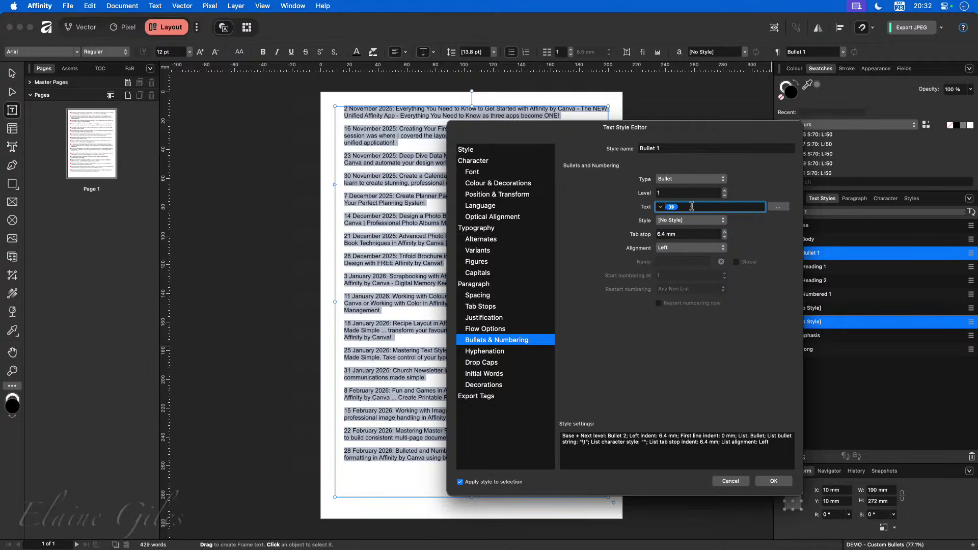
key(ctrl+super+space)
key(Down)
key(Right)
key(Right)
key(Right)
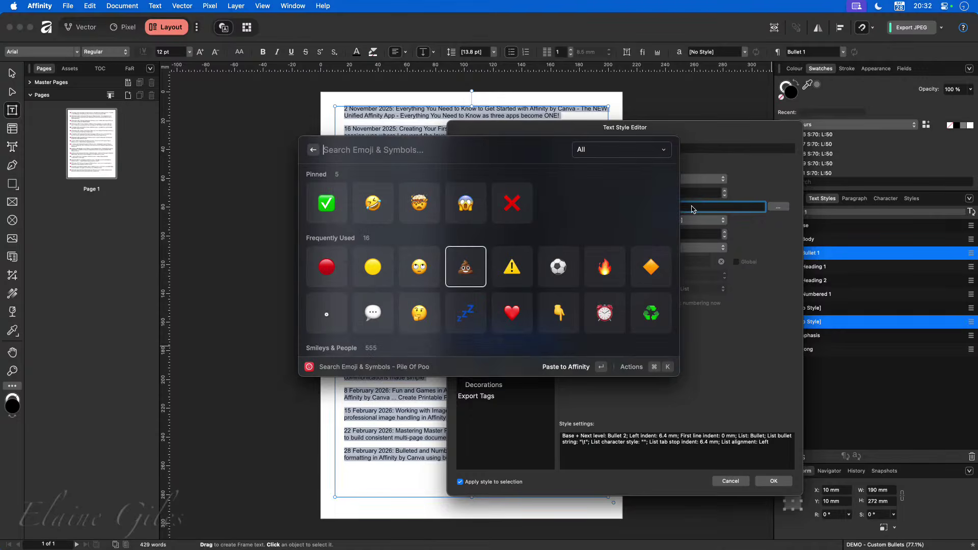
key(Return)
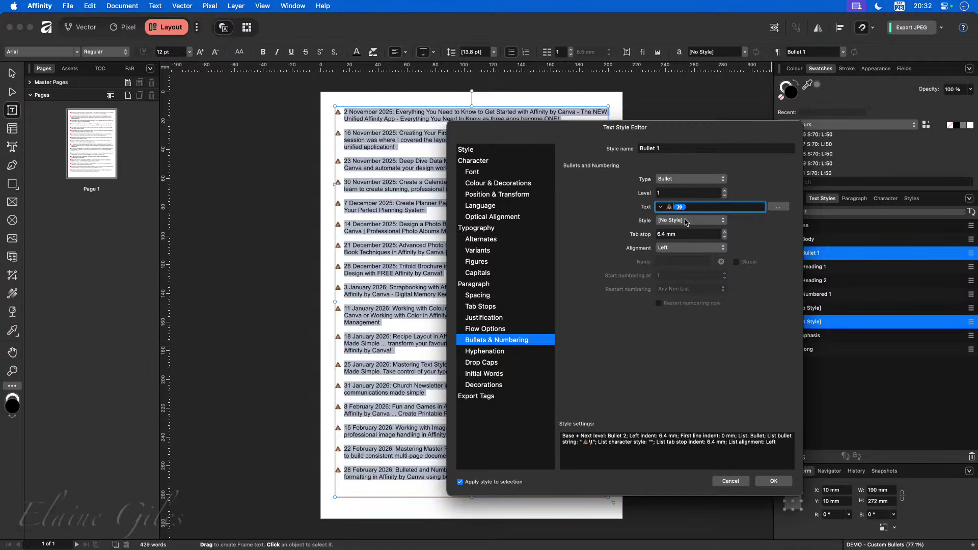
click(773, 480)
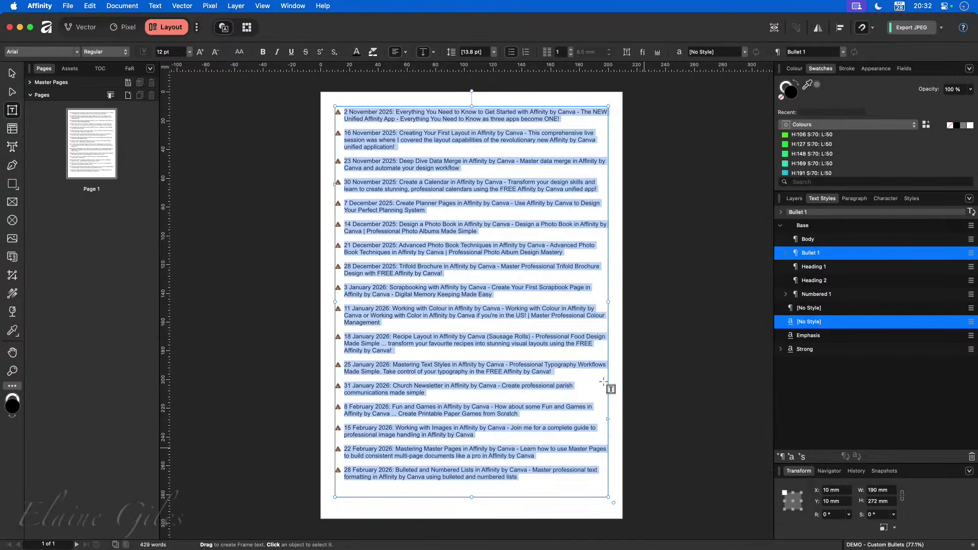
Apply the Bullet 2 style to the 16 November 2025 paragraph
scroll(405, 92, up, 5)
click(353, 163)
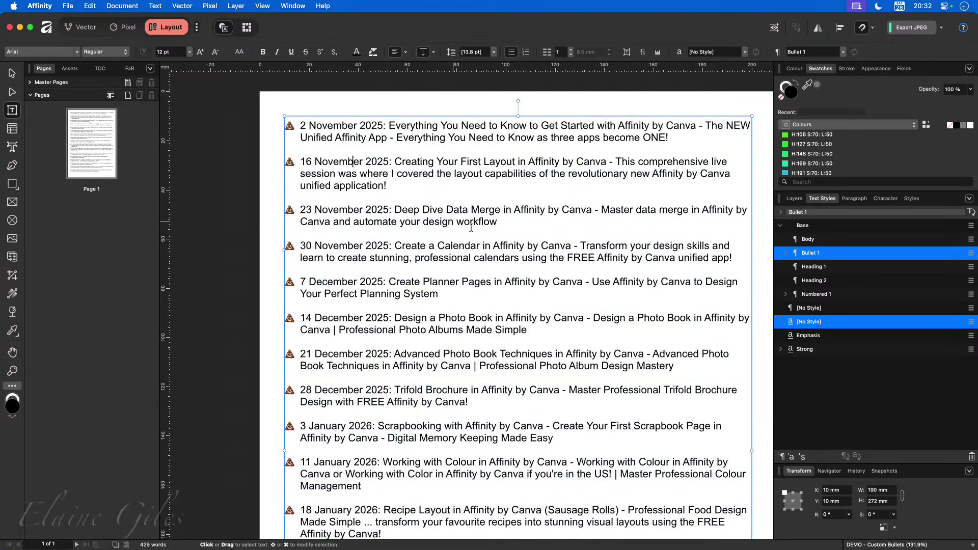
click(786, 253)
click(813, 266)
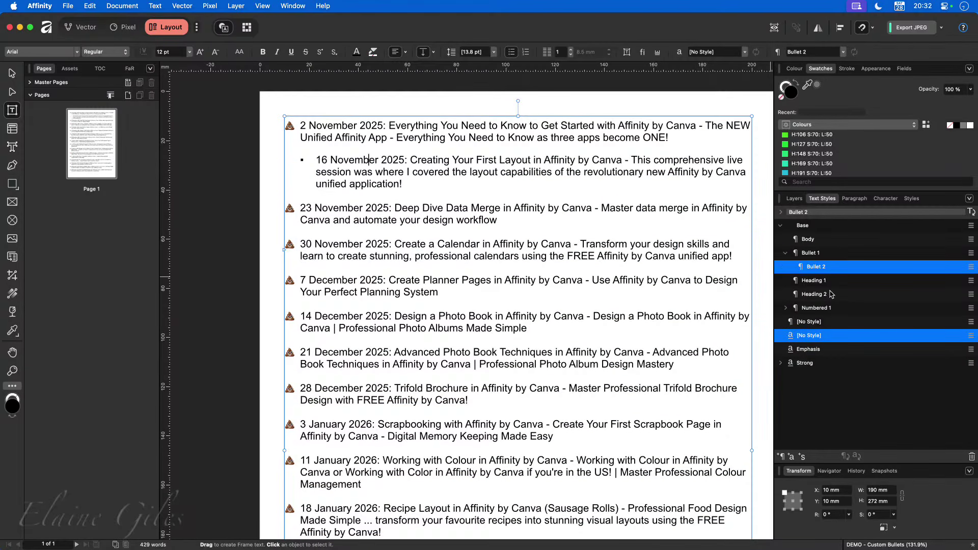
Edit the Bullet 2 style, deleting its existing bullet character from the list text while keeping the tab
right_click(809, 266)
click(643, 356)
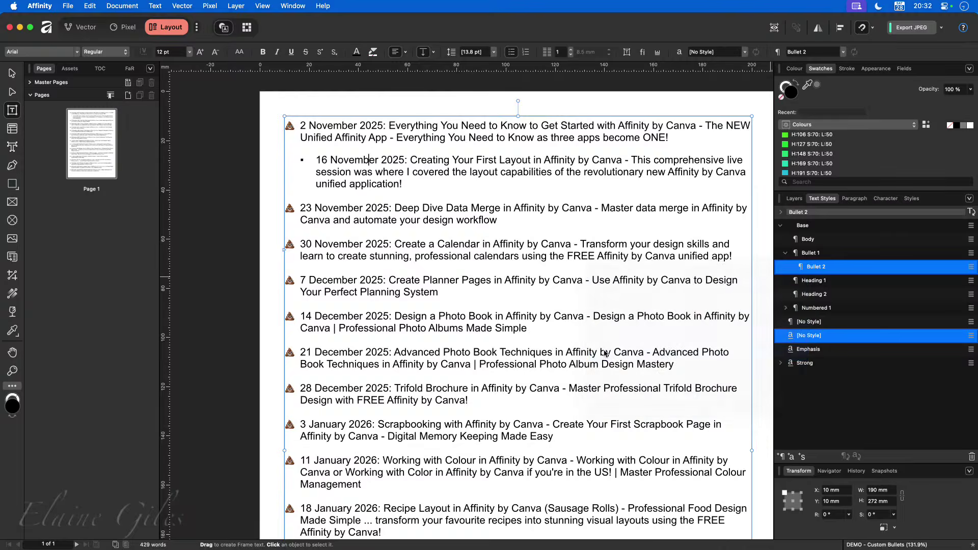
drag(429, 63, 535, 162)
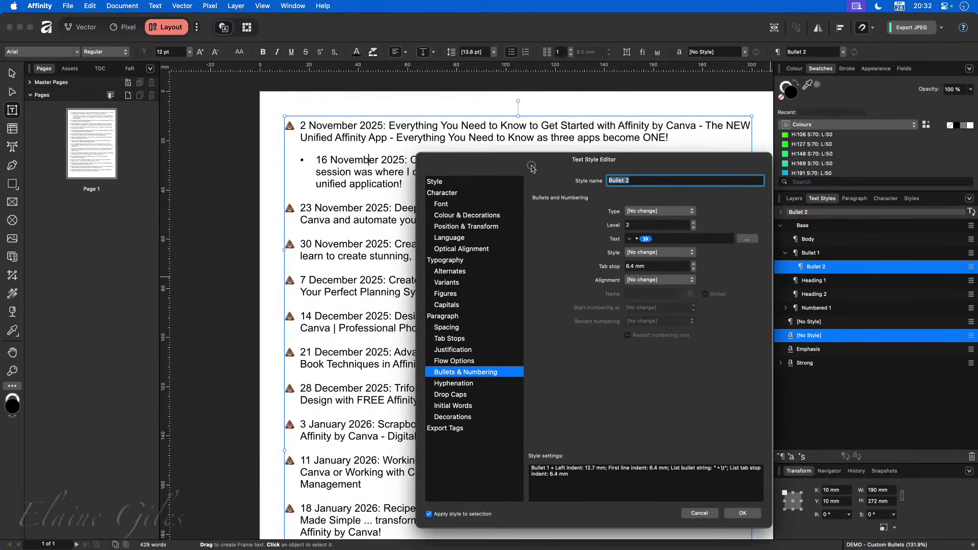
click(668, 238)
key(BackSpace)
key(BackSpace)
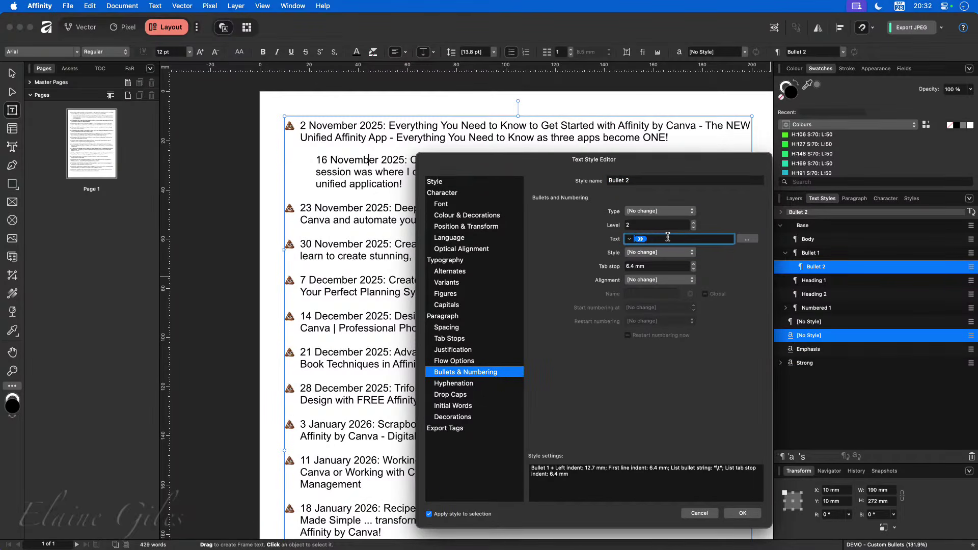
Insert two Pile Of Poo emojis before the tab as the Bullet 2 bullet text and save the style
key(ctrl+super+space)
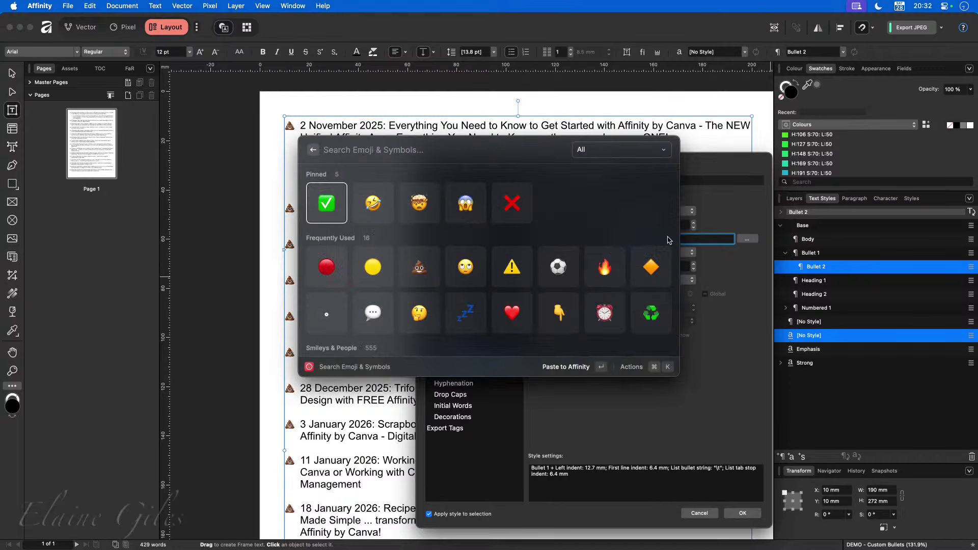
key(Down)
key(Right)
key(Right)
key(Return)
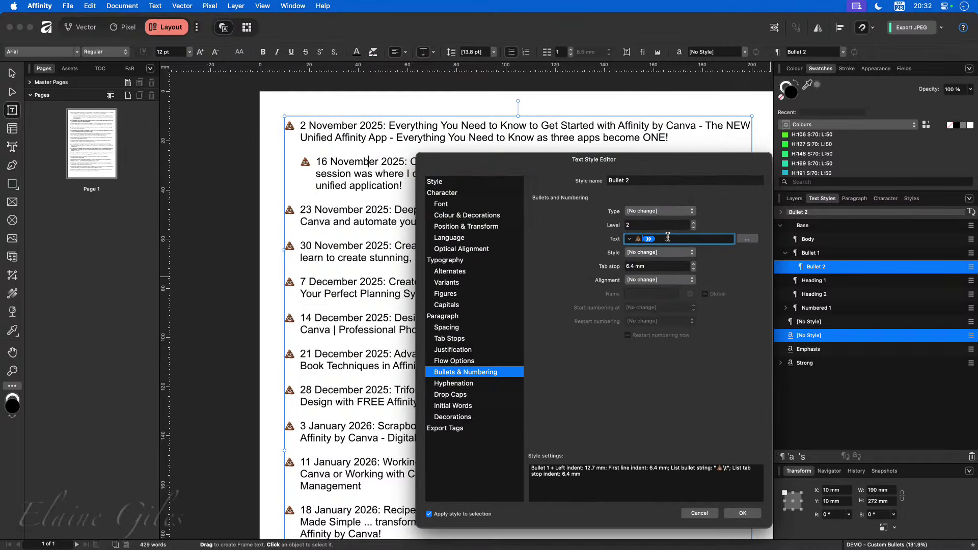
key(shift+Left)
text(💩)
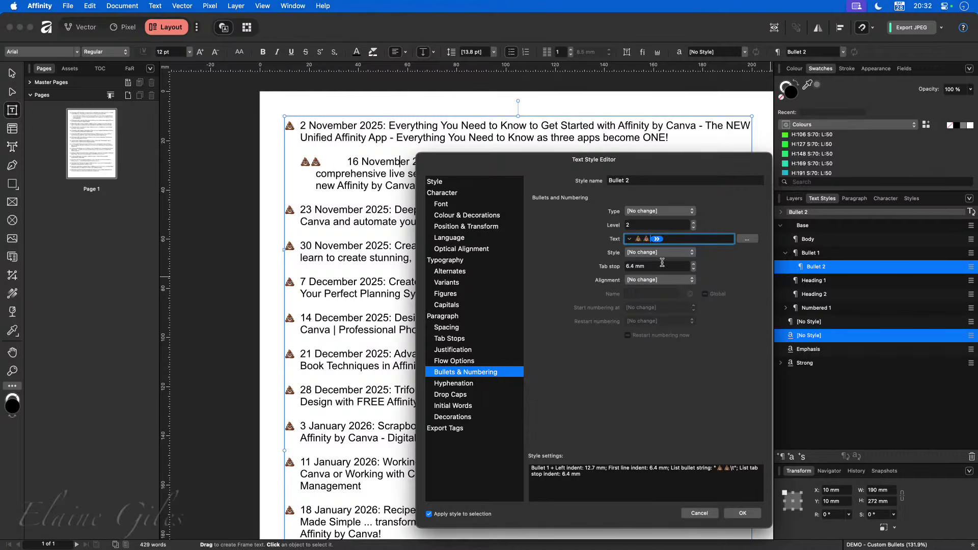
click(749, 515)
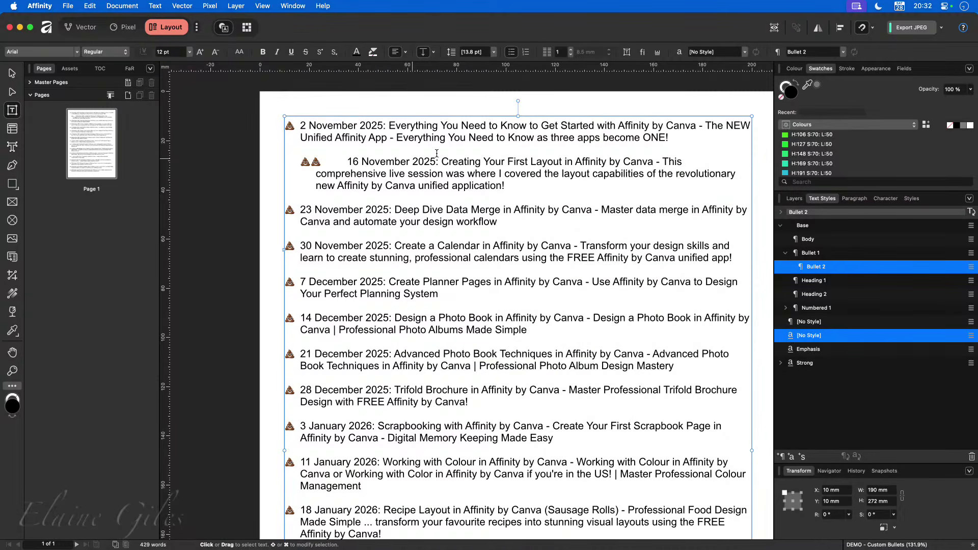
Show the text ruler and move the 16 November 2025 paragraph's first-line indent to line up with its left indent
click(658, 53)
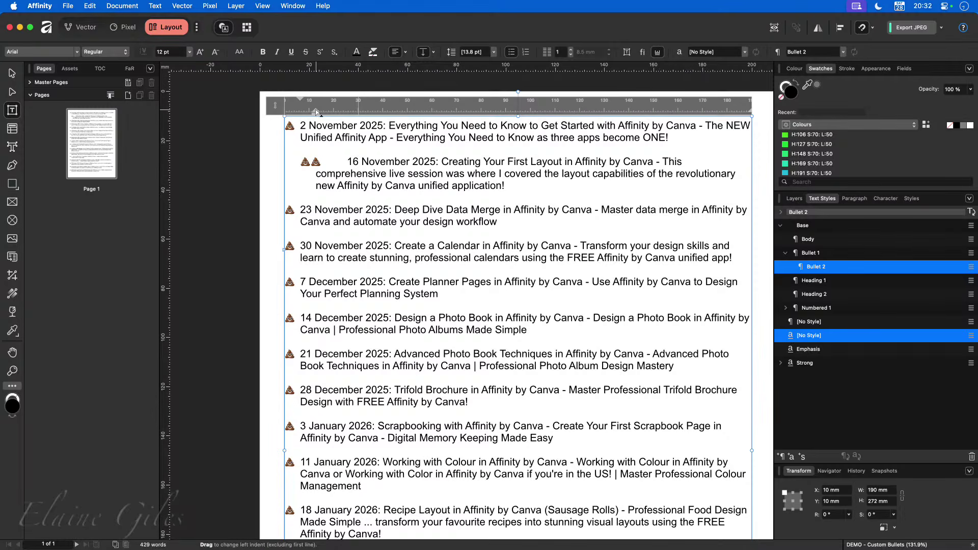
drag(300, 98, 316, 98)
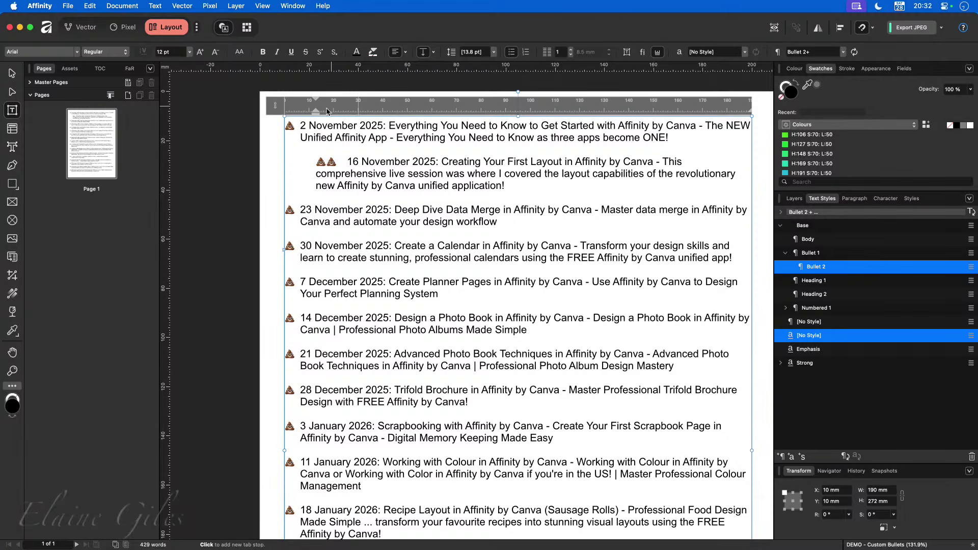
Move the 16 November 2025 paragraph's left indent to about 24 mm so its wrapped lines align after the bullet
drag(317, 111, 343, 115)
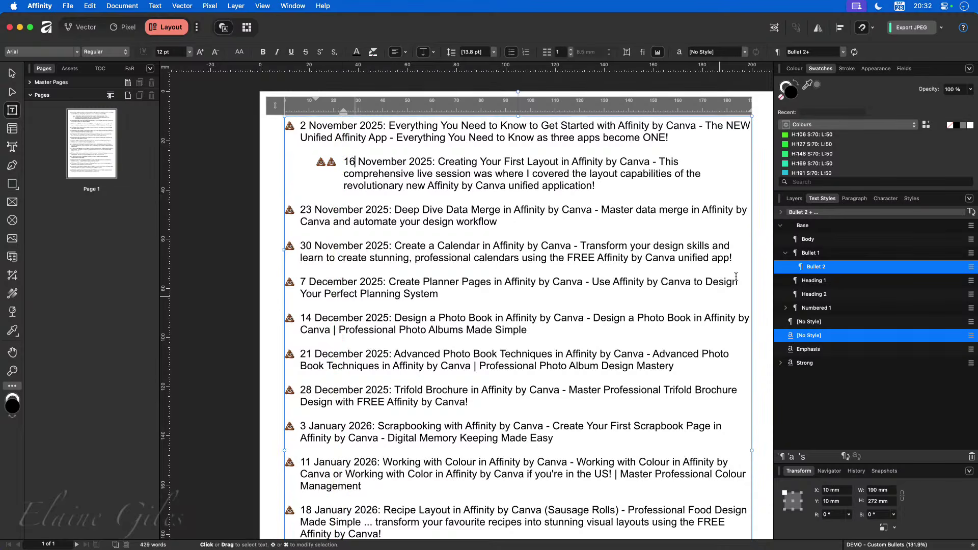
right_click(816, 269)
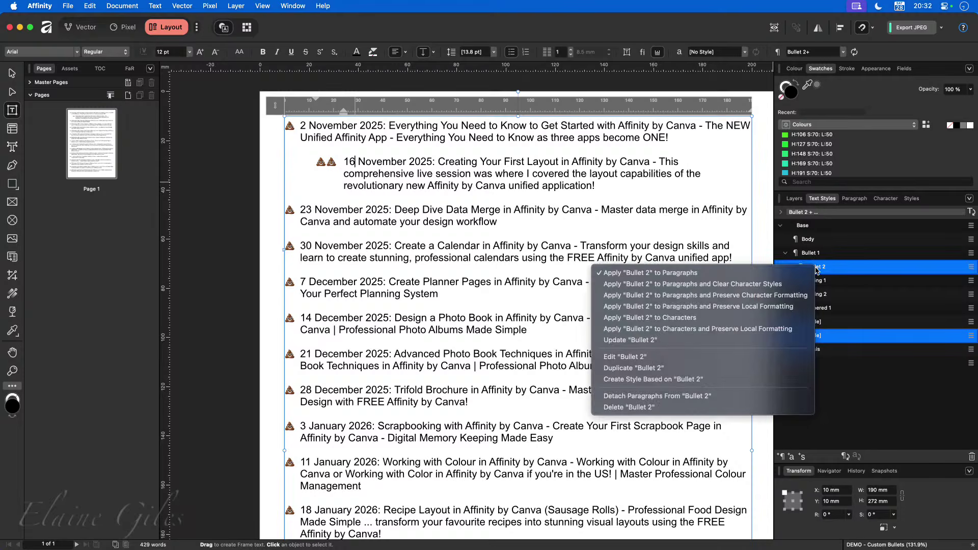
Create a character style named Bullet Size with the horizontal and vertical scale both set to 150%
click(484, 246)
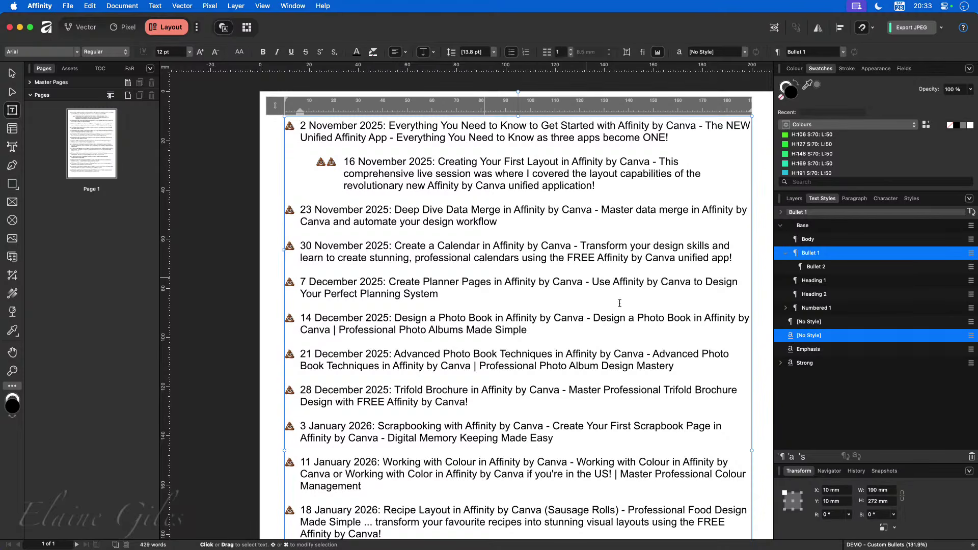
click(792, 457)
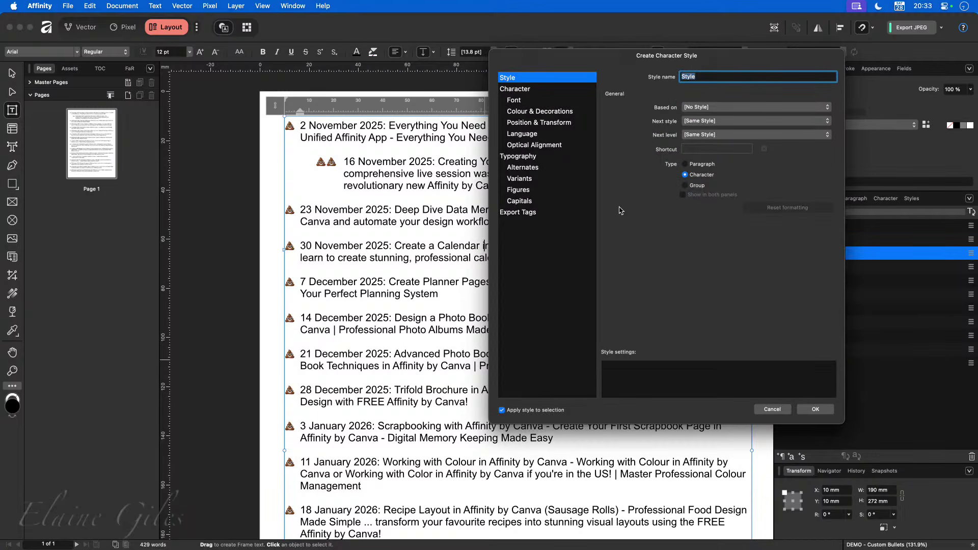
text(Bullet Size)
click(537, 123)
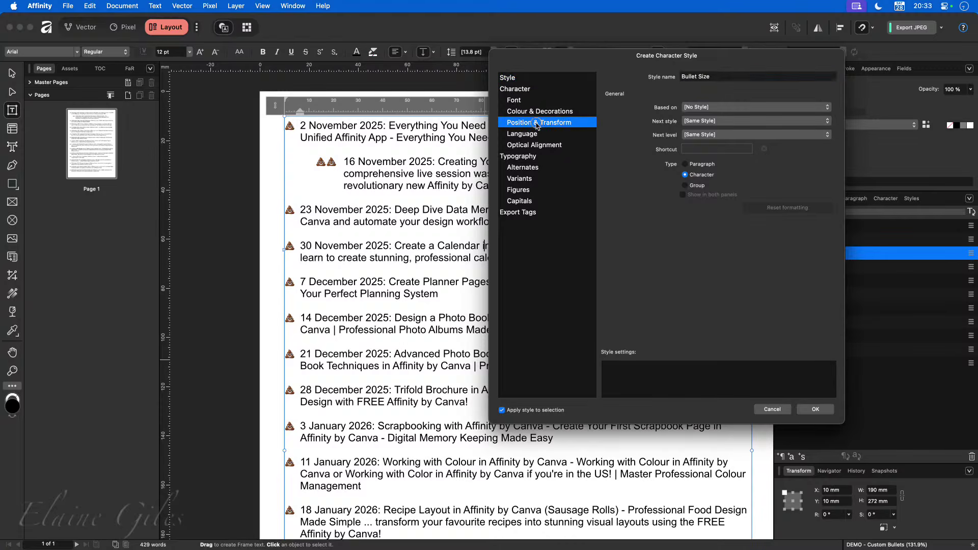
click(717, 190)
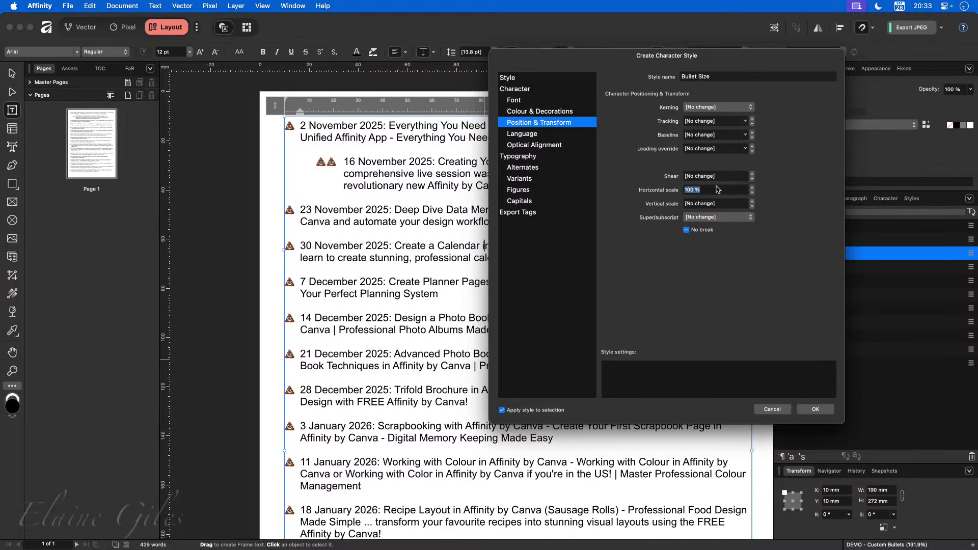
text(150)
key(Tab)
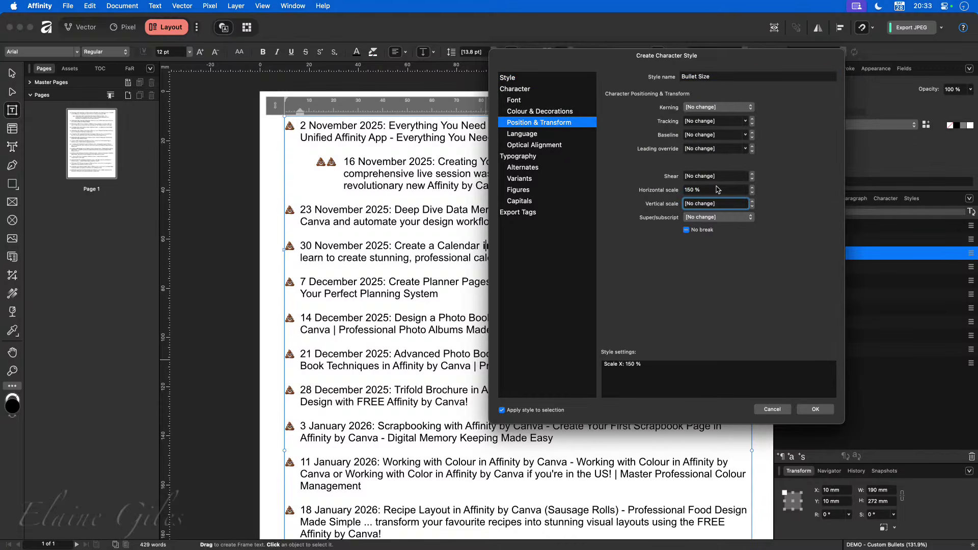
text(150)
key(Tab)
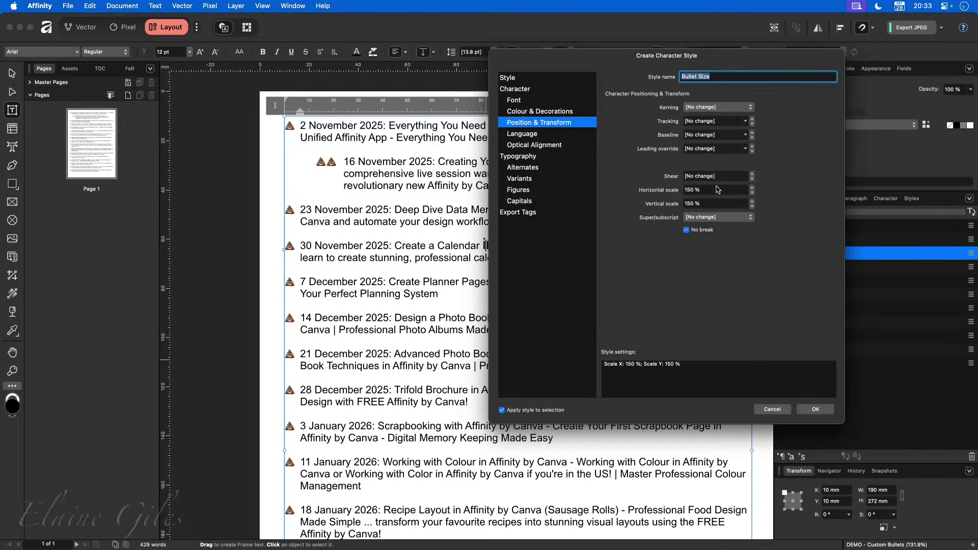
click(812, 409)
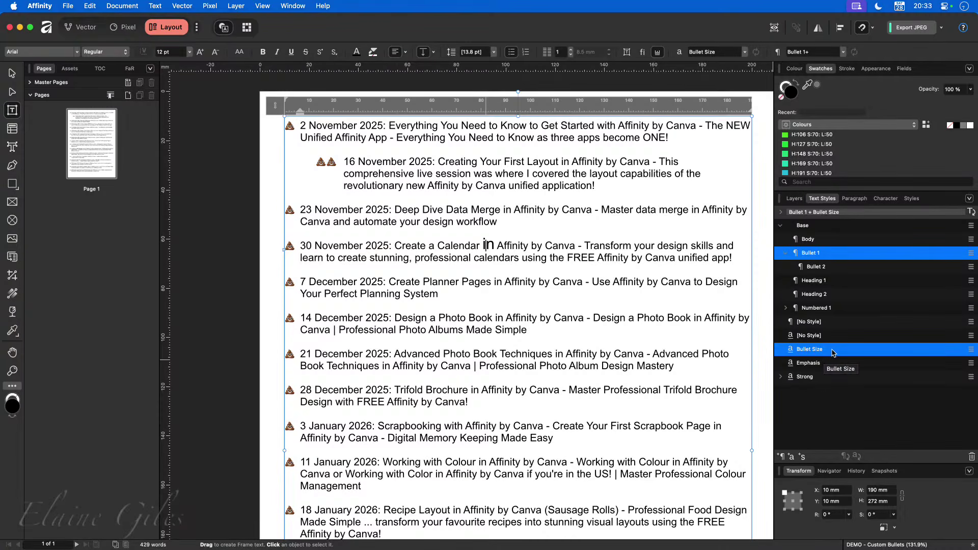
Edit the Bullet 1 text style so its bullets use the Bullet Size character style, and save it
right_click(826, 254)
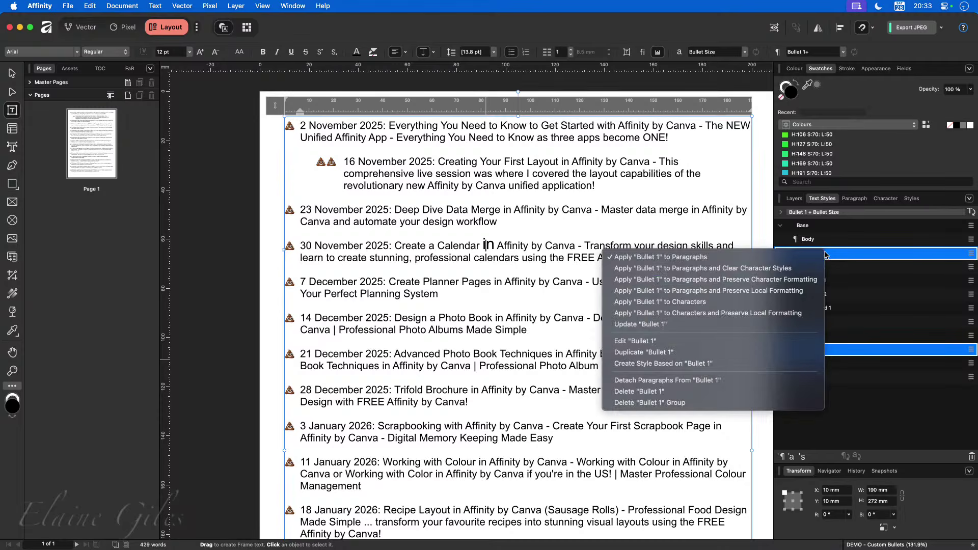
click(692, 340)
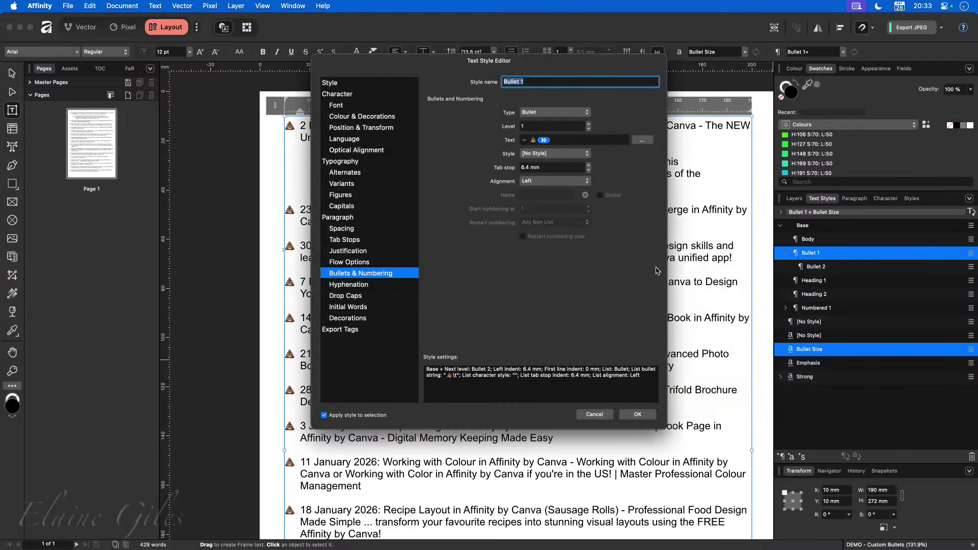
click(527, 153)
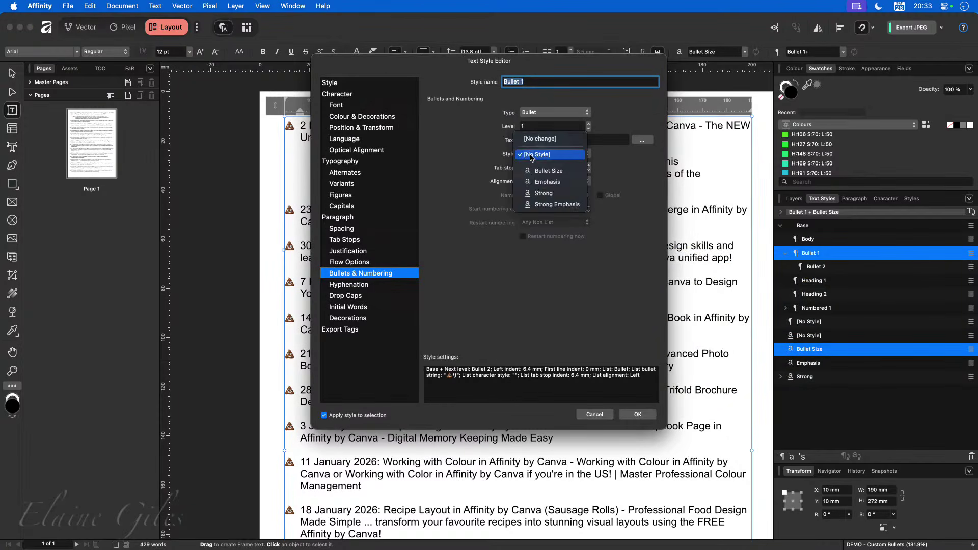
click(545, 170)
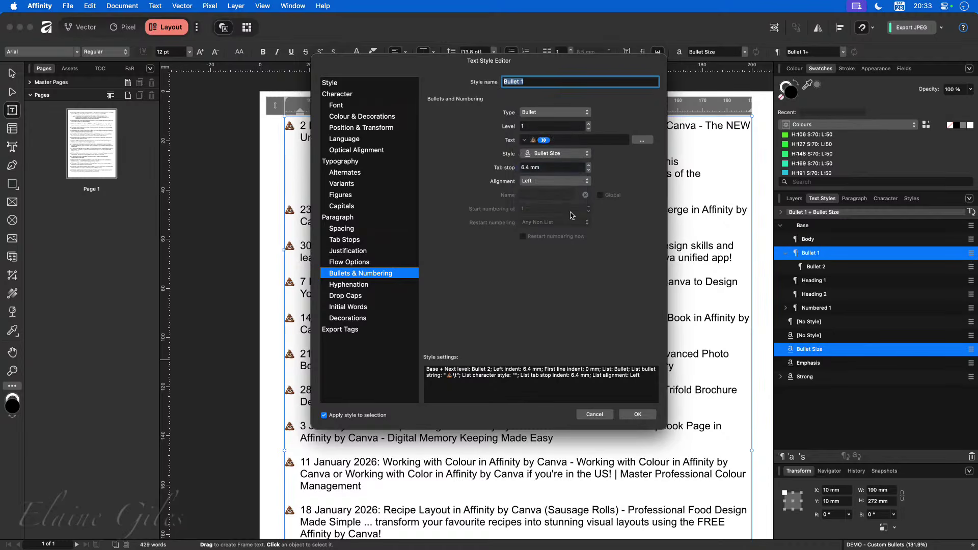
click(637, 414)
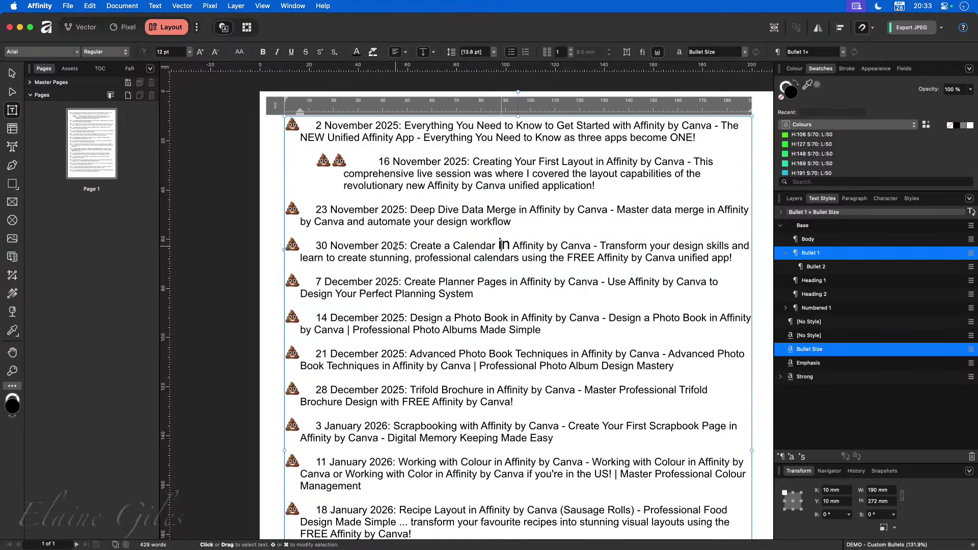
click(377, 221)
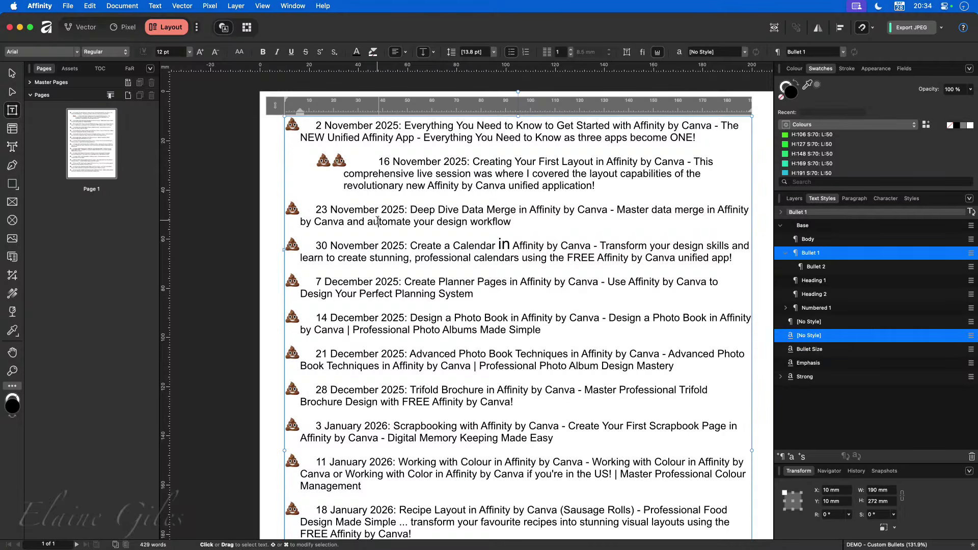
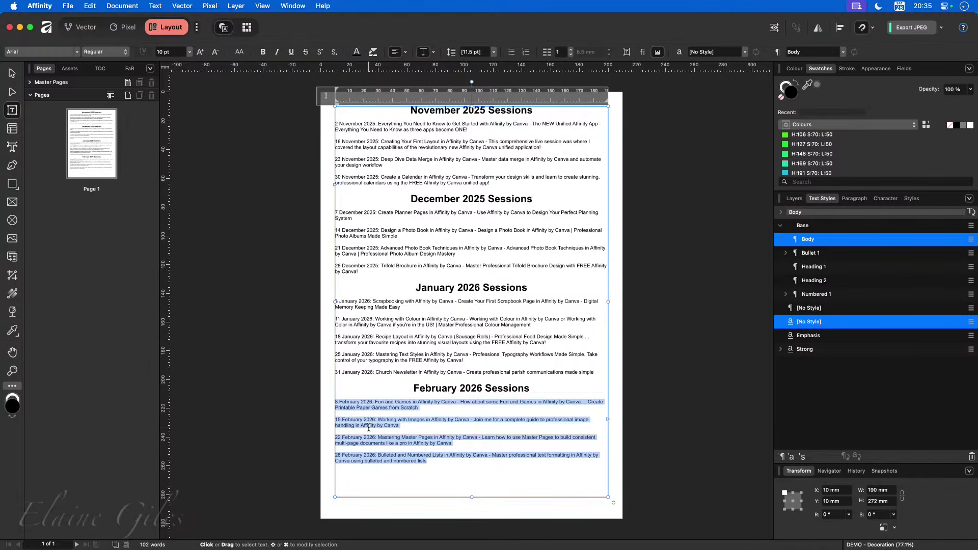
Apply the Bullet 1 style to the four paragraphs under November 2025 Sessions and deselect the text
drag(503, 184, 334, 126)
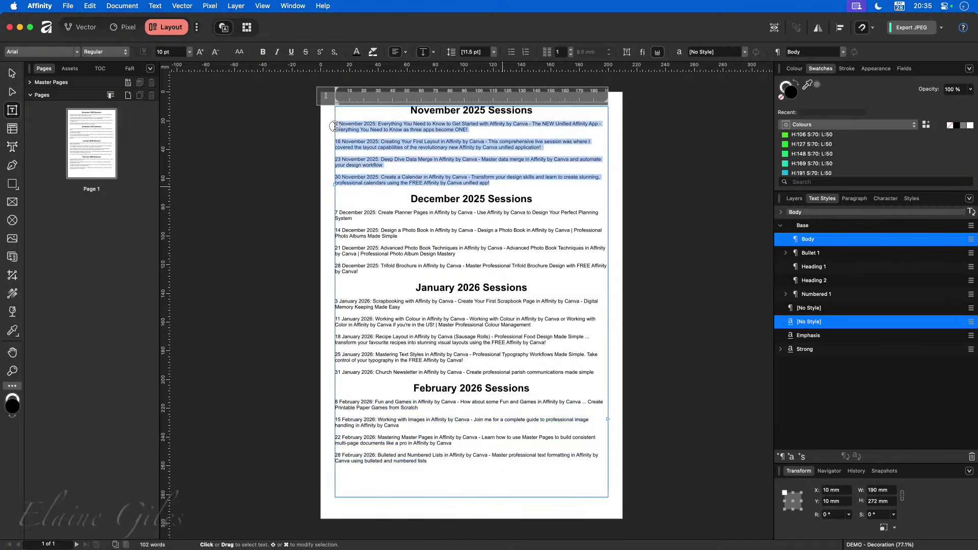
click(811, 253)
click(684, 224)
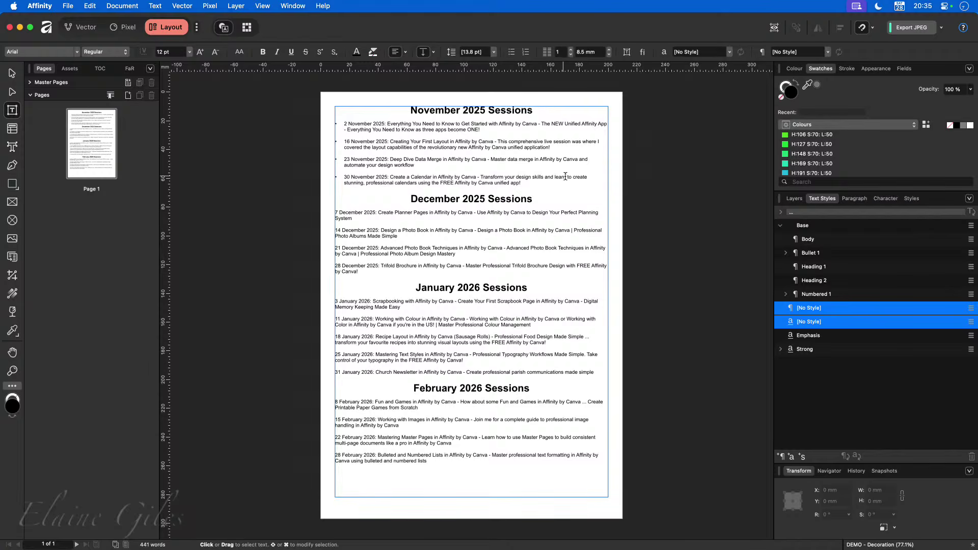
Edit the Bullet 1 style, enabling paragraph decorations with a top line and a top indent of -2 mm
right_click(815, 255)
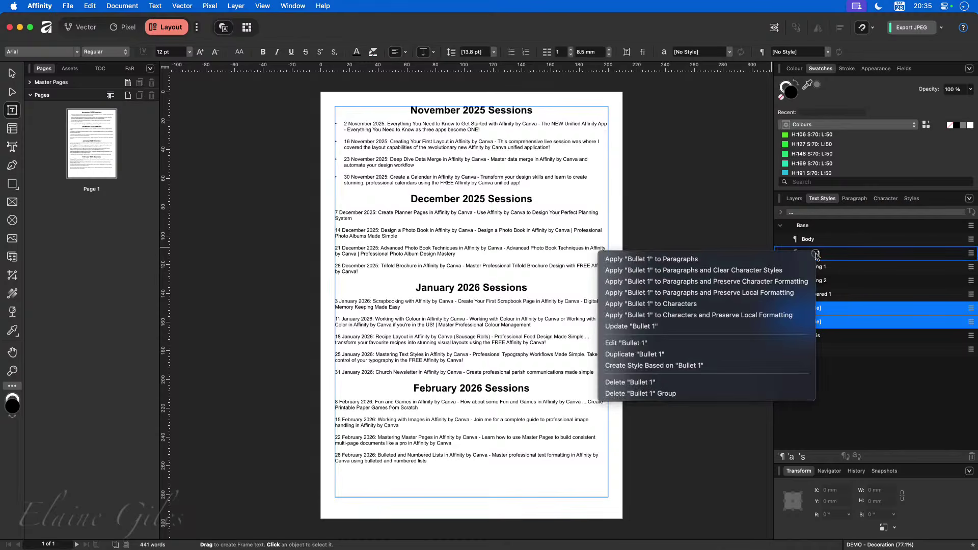
click(660, 342)
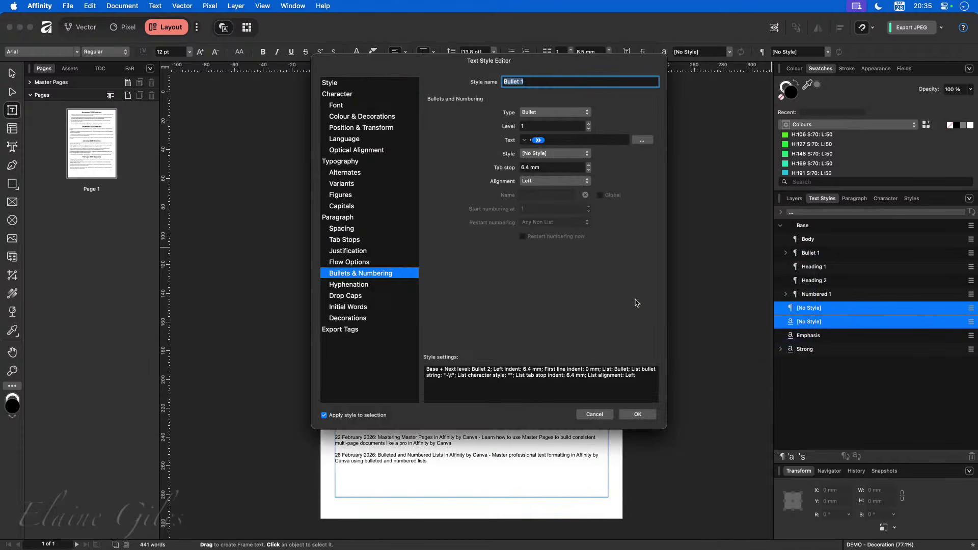
drag(430, 64, 570, 149)
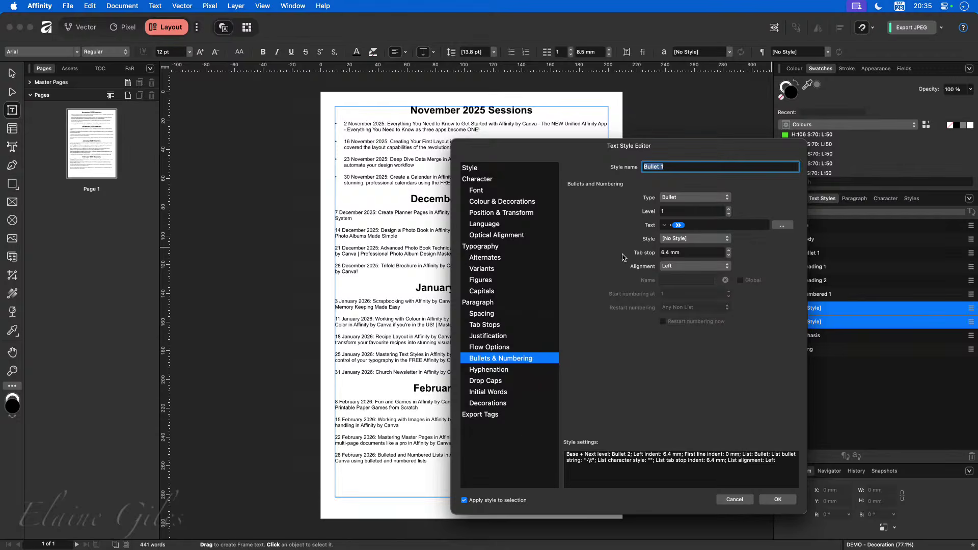
click(490, 405)
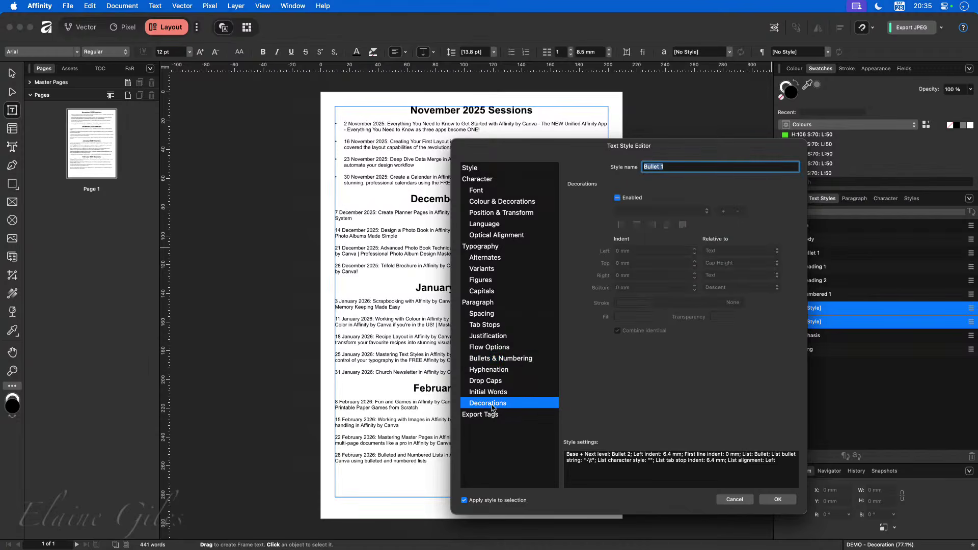
click(618, 199)
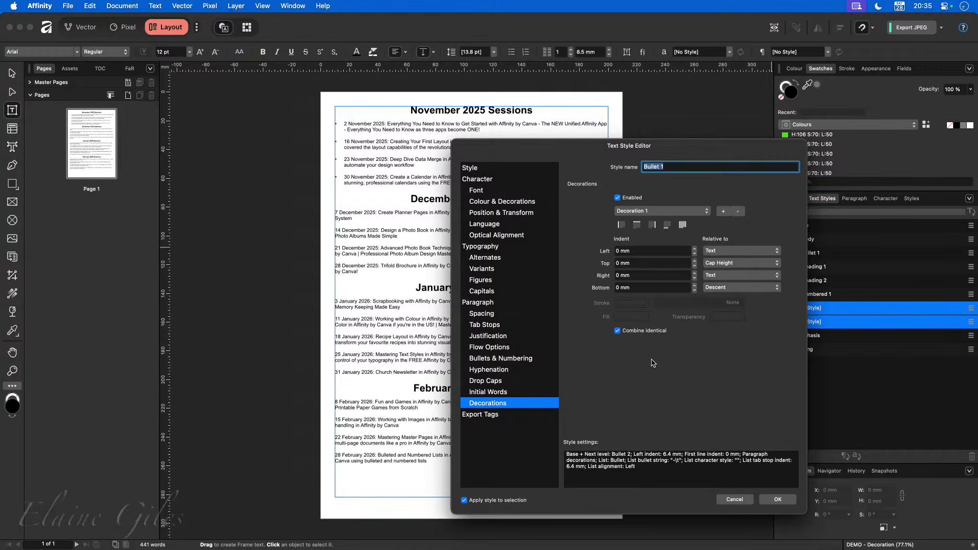
click(636, 226)
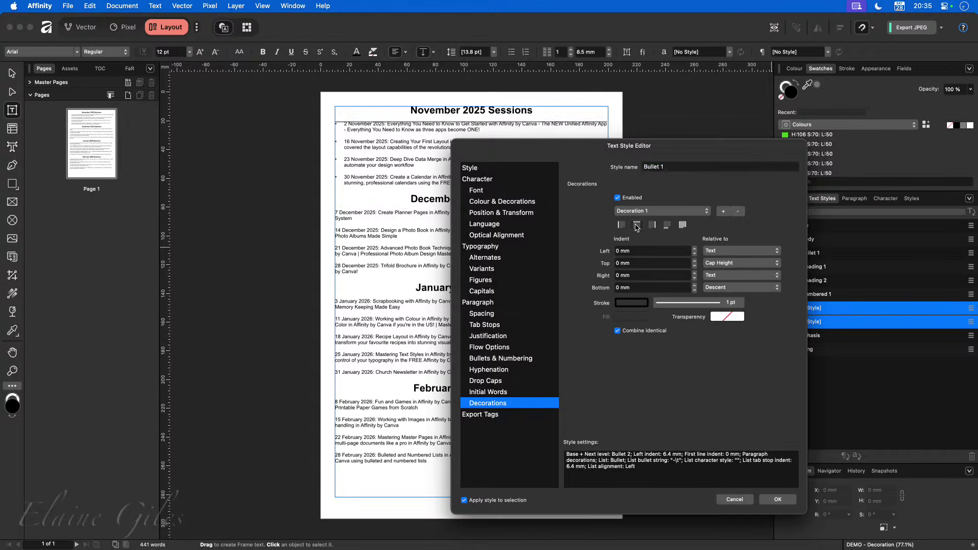
click(694, 265)
click(694, 265)
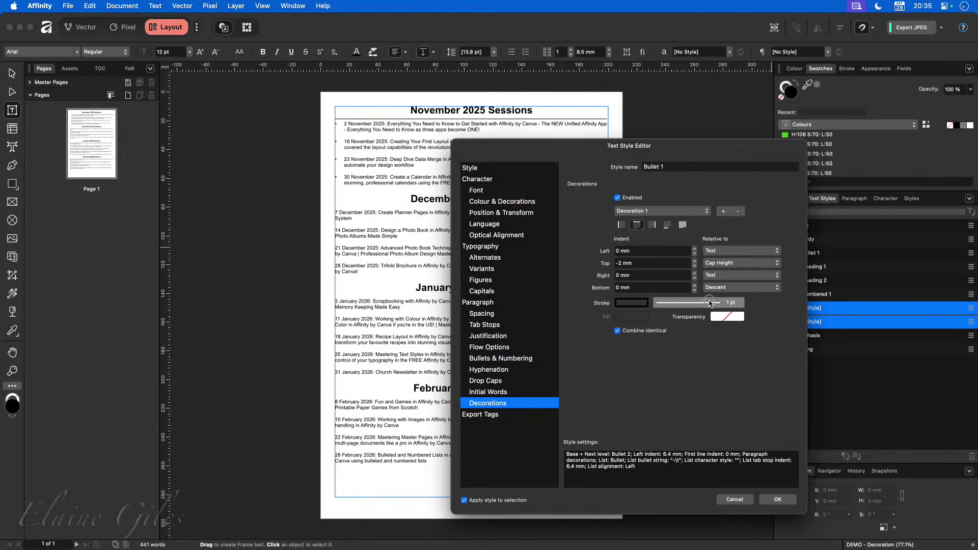
Set the decoration's stroke width to 2 pt
click(699, 303)
drag(666, 340, 675, 340)
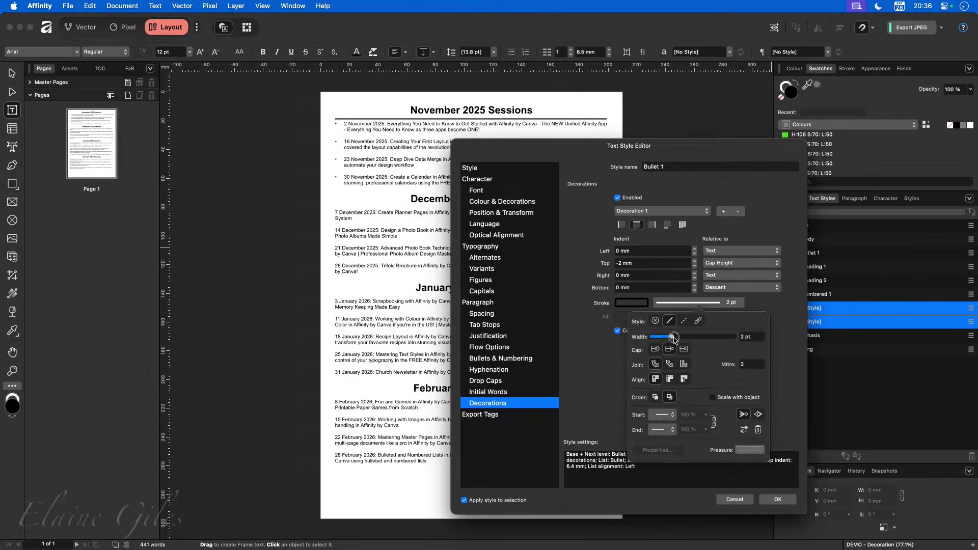
click(609, 363)
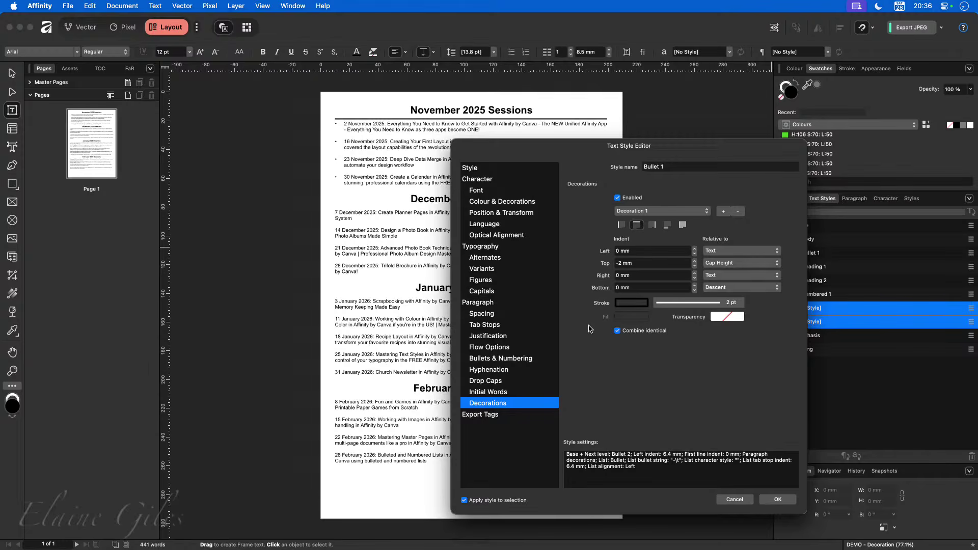
Add a bottom line to the Bullet 1 decoration with a bottom indent of -2 mm
click(695, 290)
click(667, 225)
drag(576, 147, 615, 206)
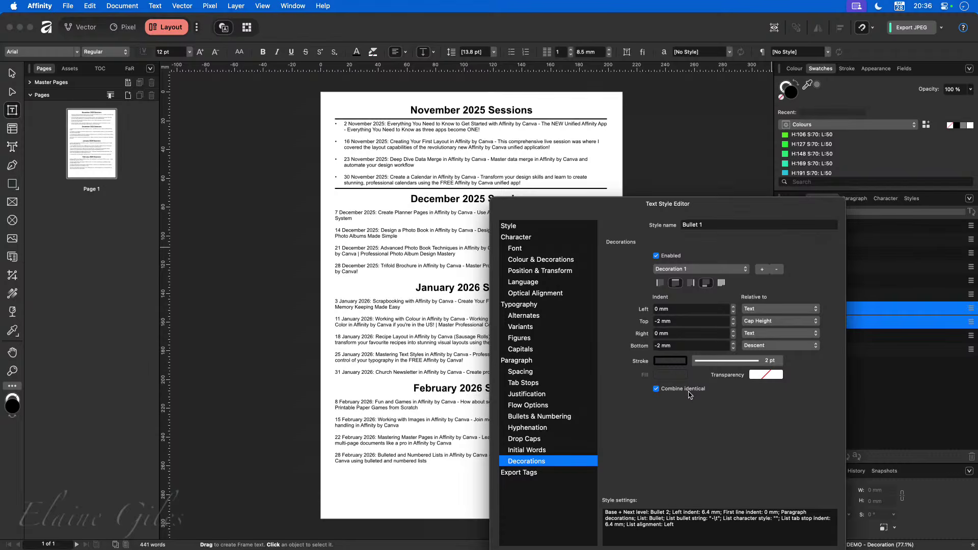
Turn the decoration's Combine identical option off and back on to compare how the lines are drawn
click(656, 389)
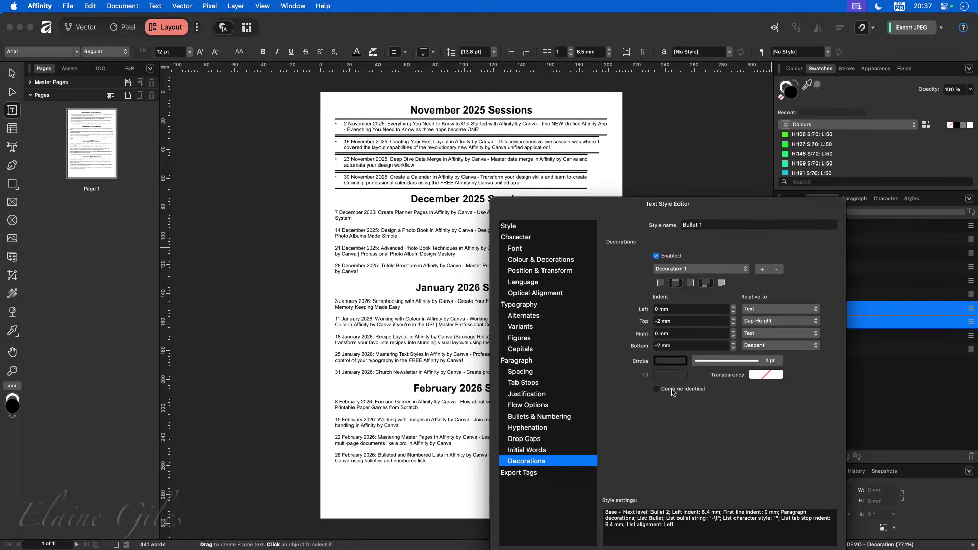
click(673, 391)
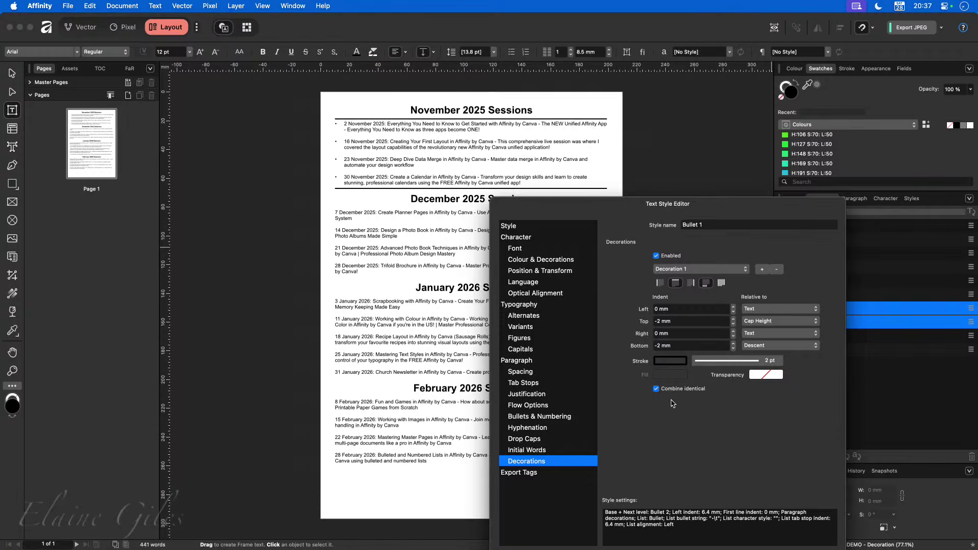
Set the Bullet 1 paragraph alignment to Justified Last Line Left and save the style
click(537, 370)
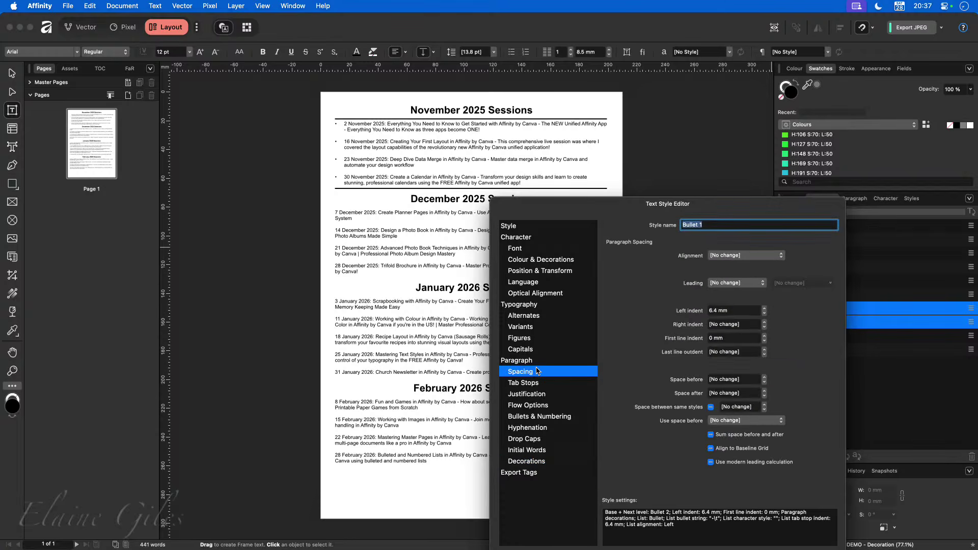
click(741, 256)
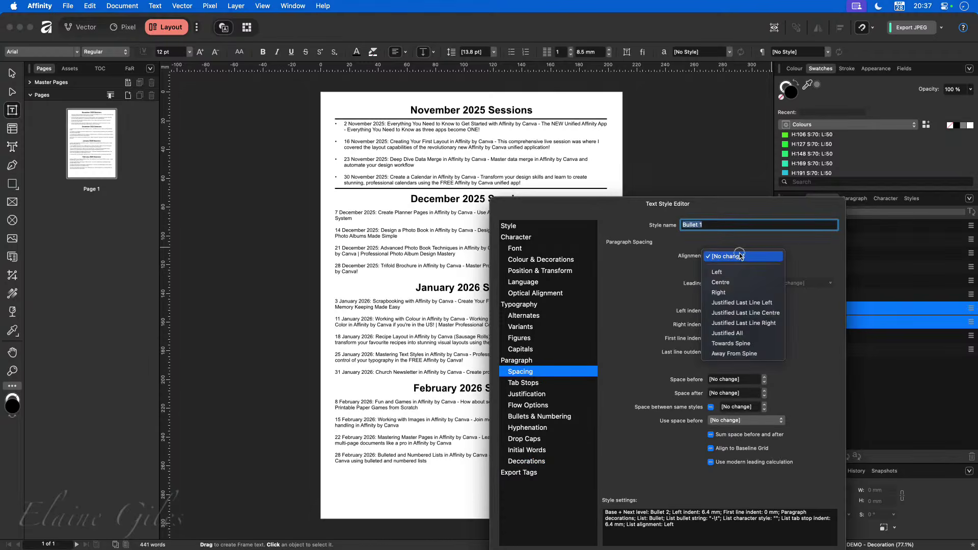
click(749, 302)
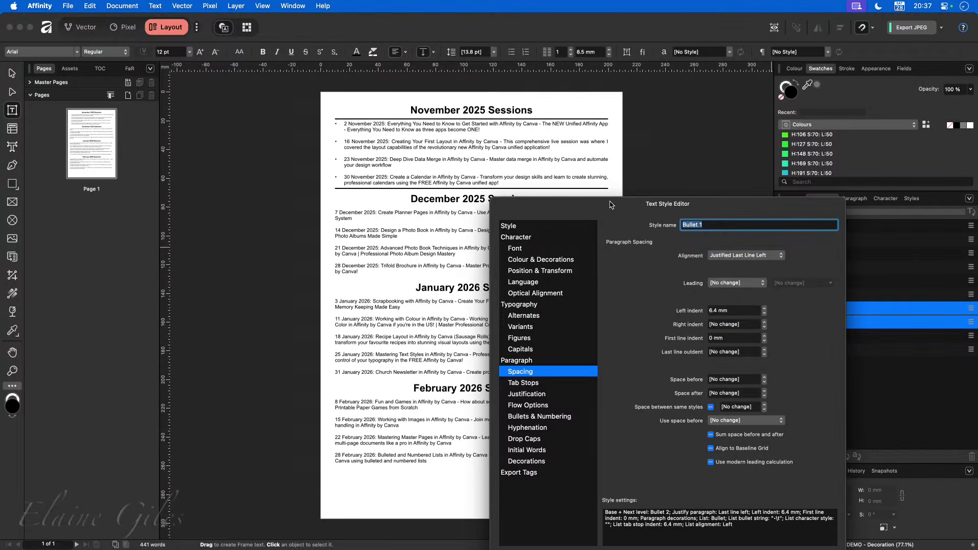
drag(611, 203, 719, 163)
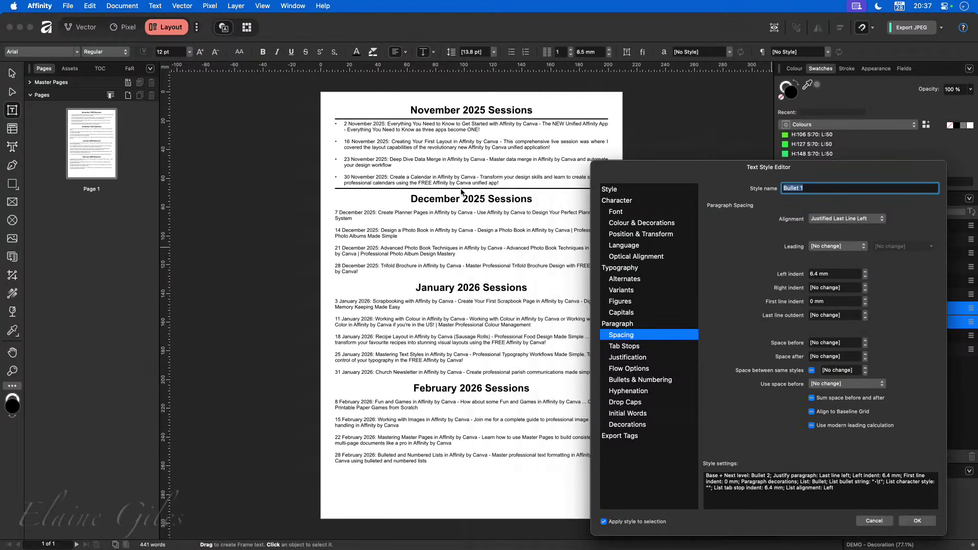
click(920, 522)
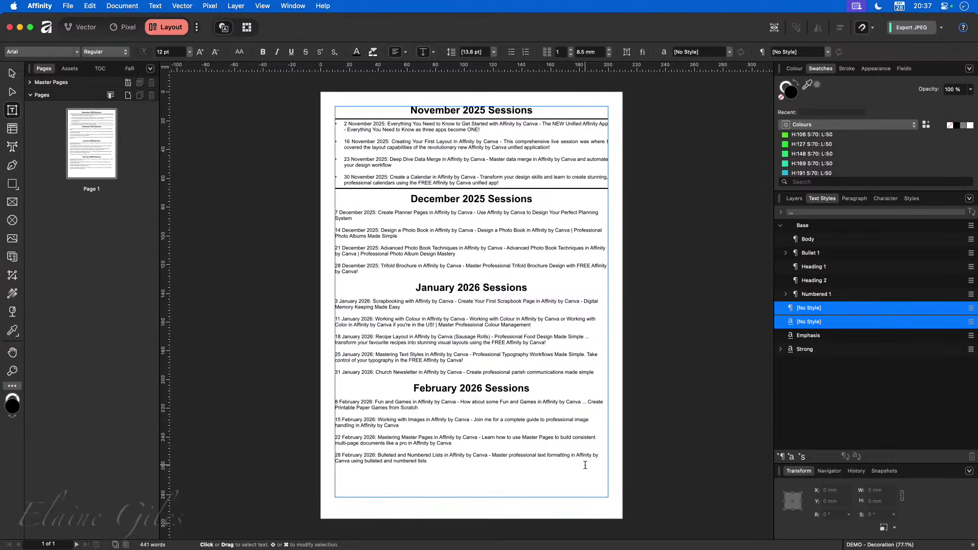
Apply the Bullet 1 paragraph style to the four December 2025 session entries
drag(359, 272, 335, 212)
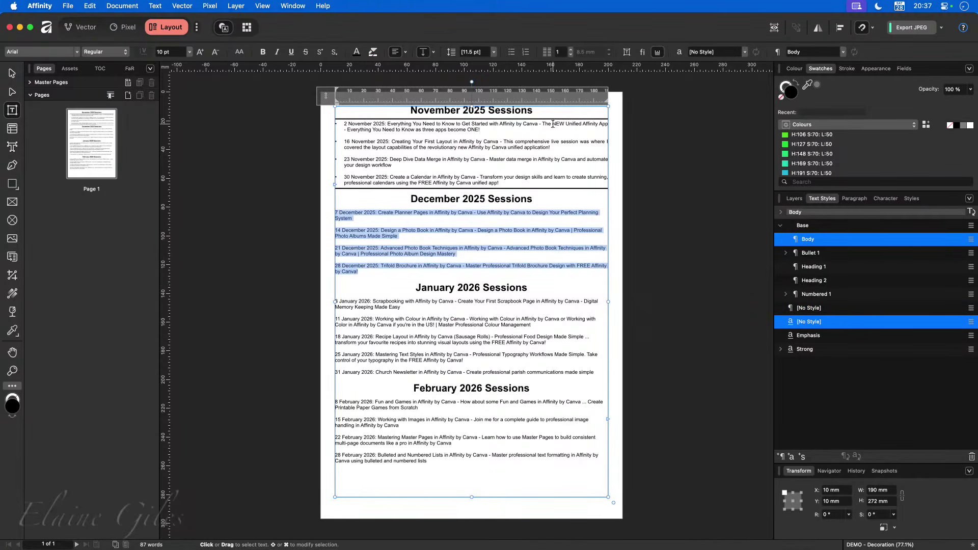
click(811, 253)
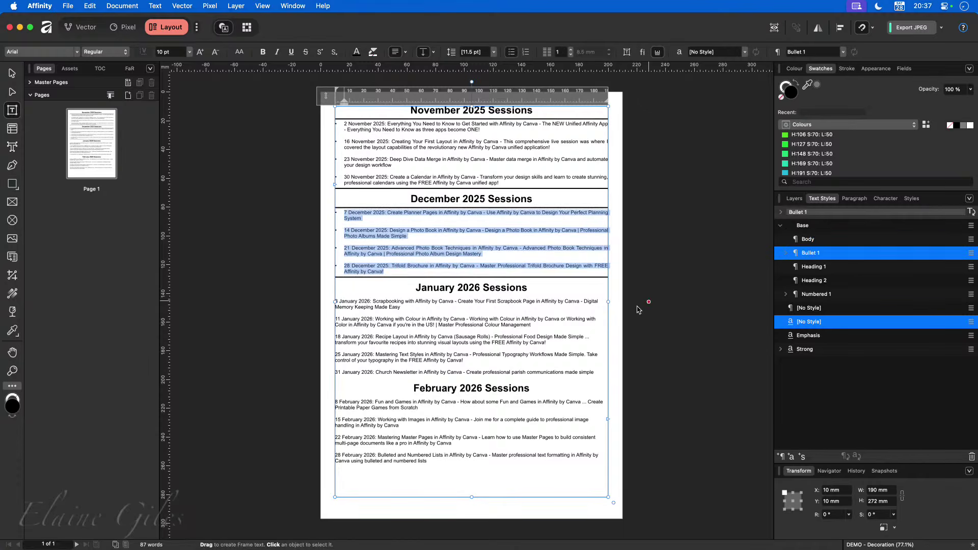
click(662, 303)
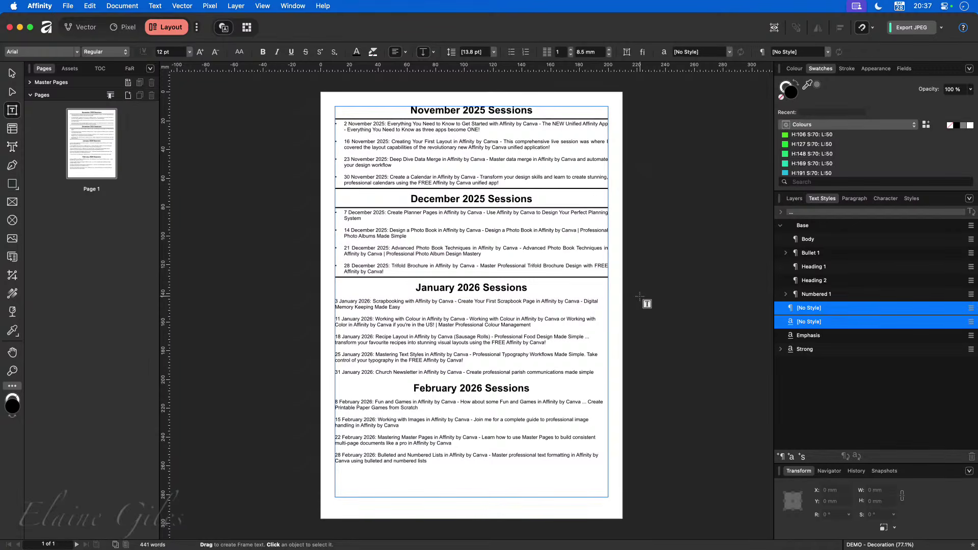
Edit the Bullet 1 style and turn on the background fill in its paragraph decoration
right_click(816, 255)
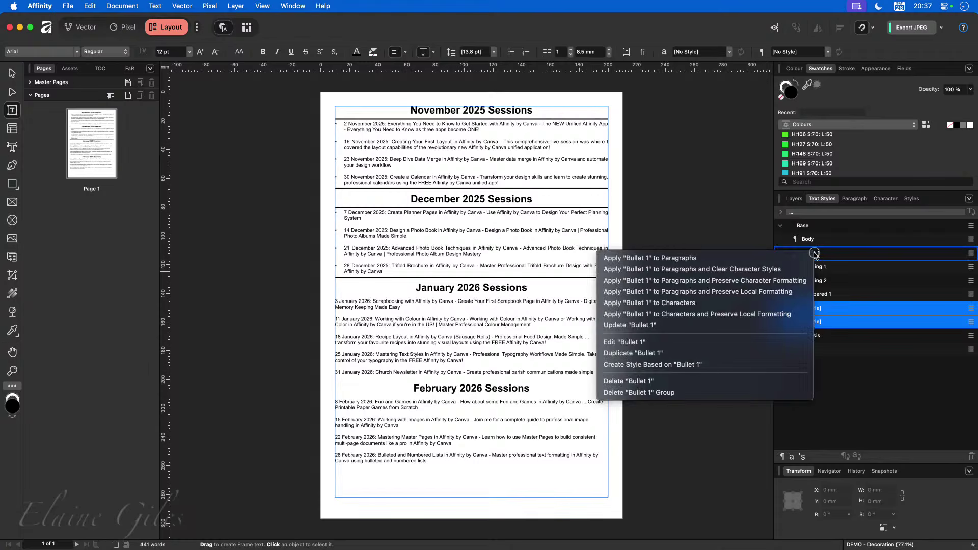
click(655, 344)
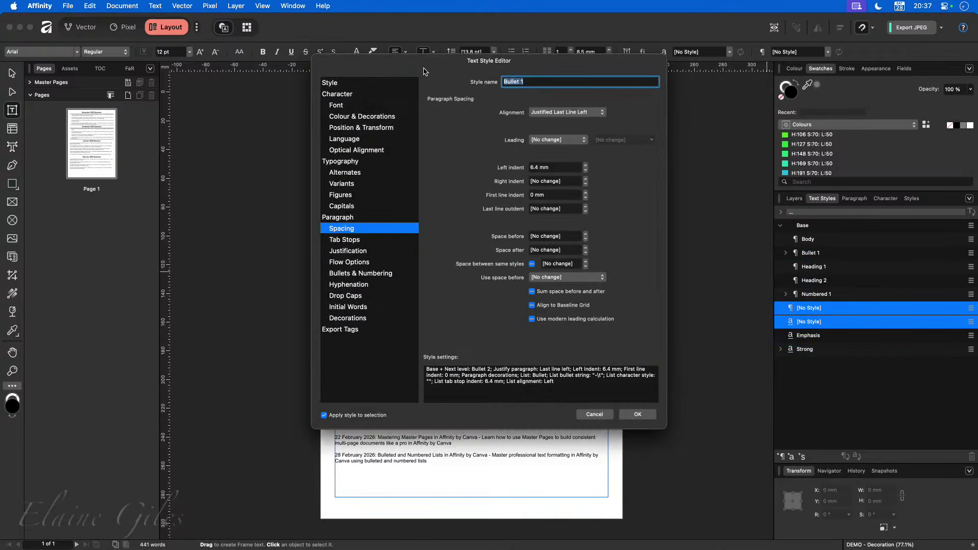
drag(426, 72, 590, 95)
click(514, 346)
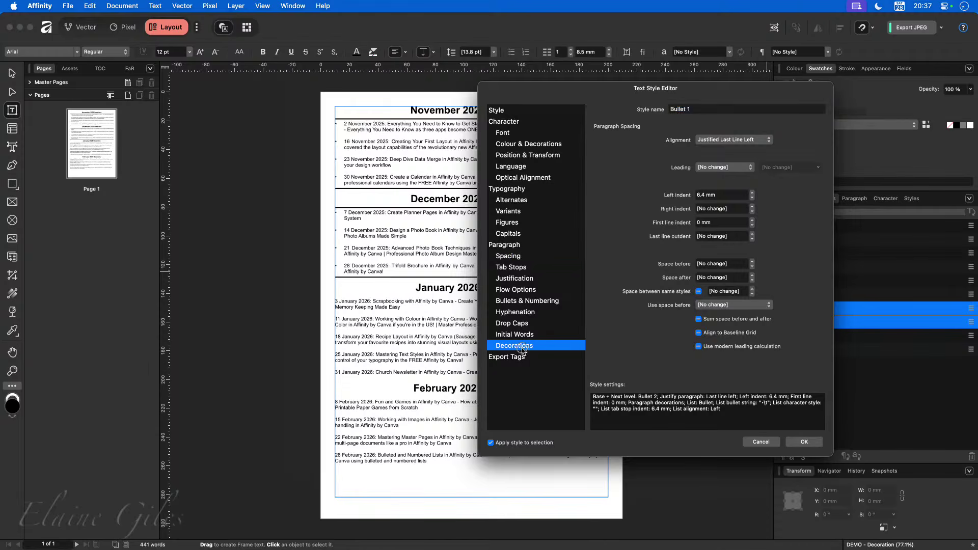
drag(530, 98, 594, 159)
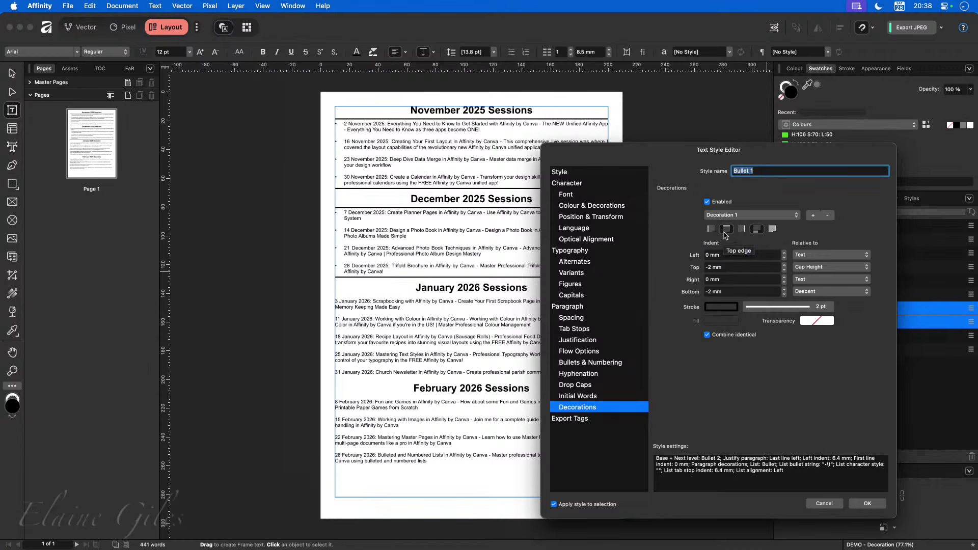
click(773, 229)
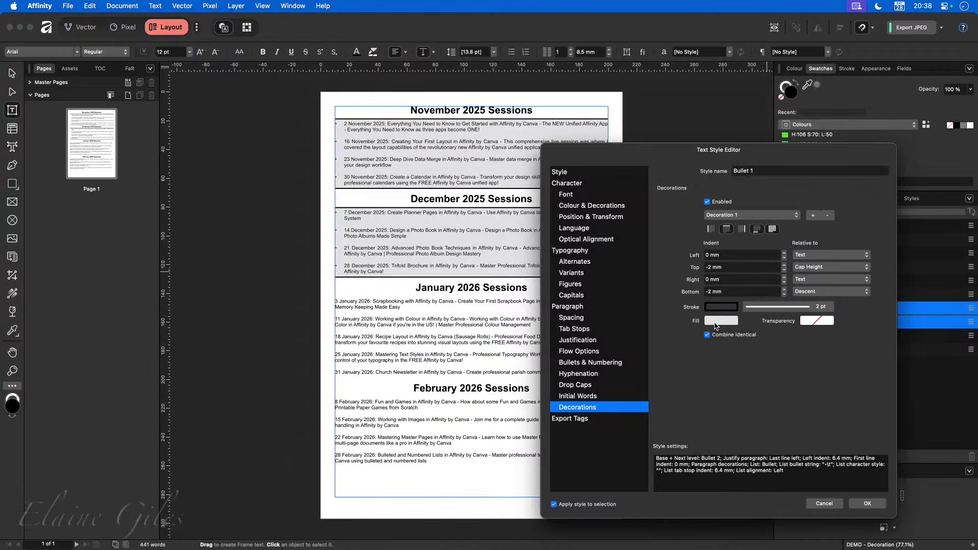
Set the Bullet 1 decoration's fill colour to light green 9CE375 and save the style
click(718, 322)
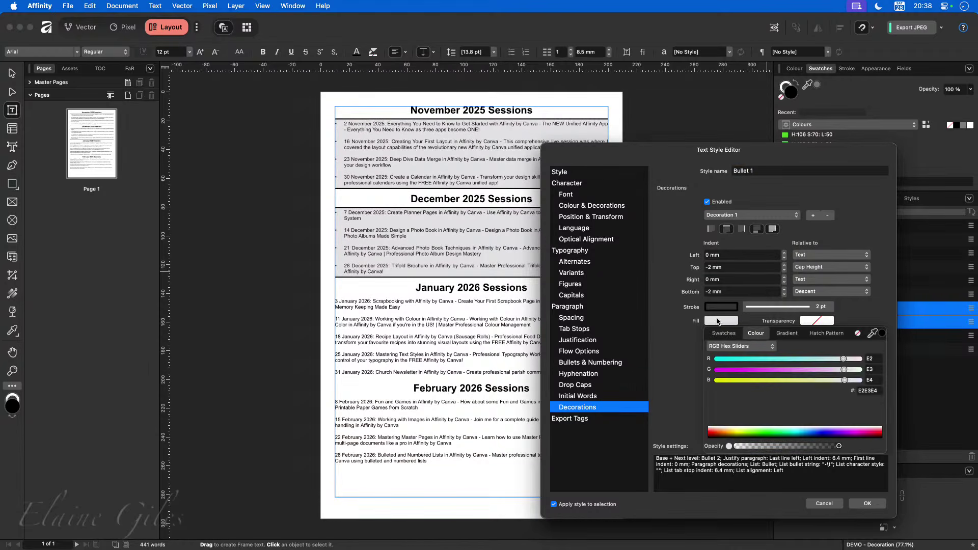
drag(828, 363, 805, 361)
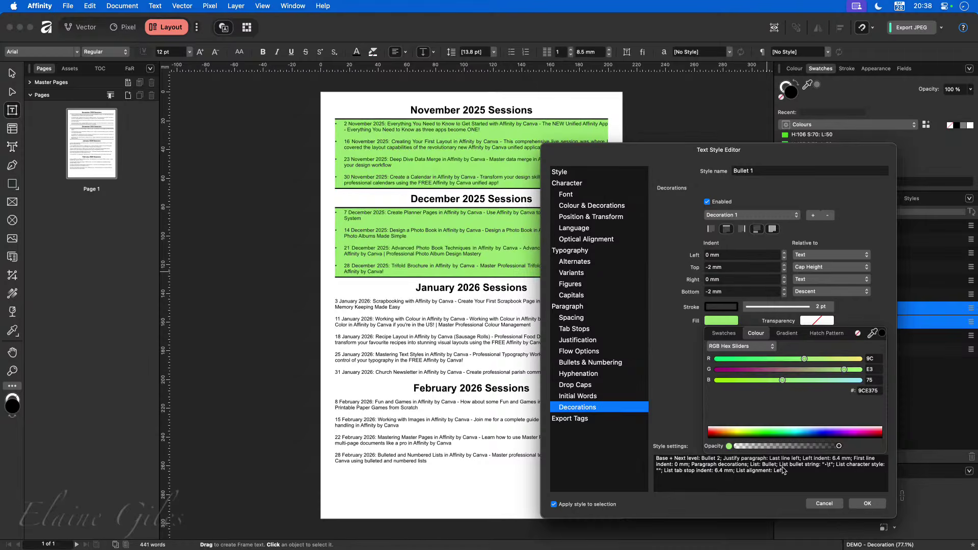
click(708, 326)
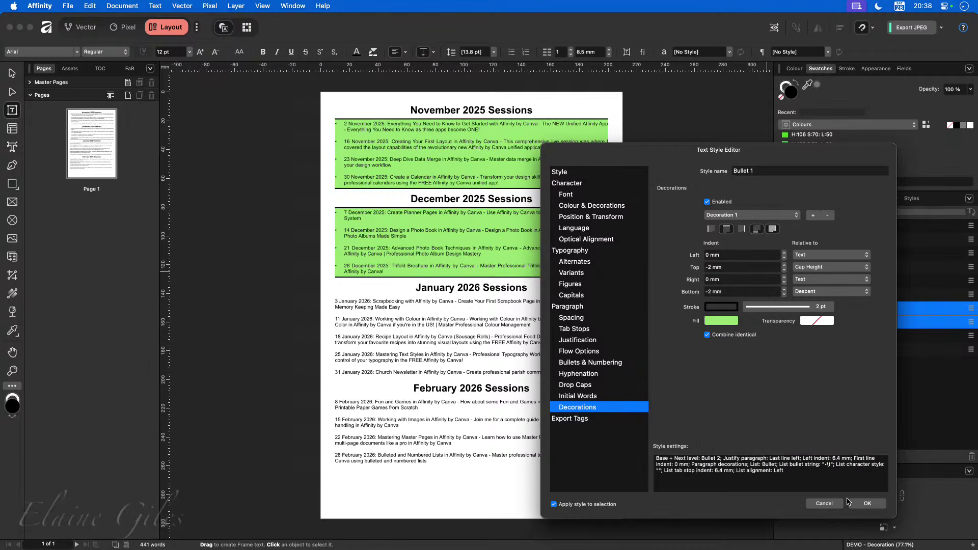
click(865, 503)
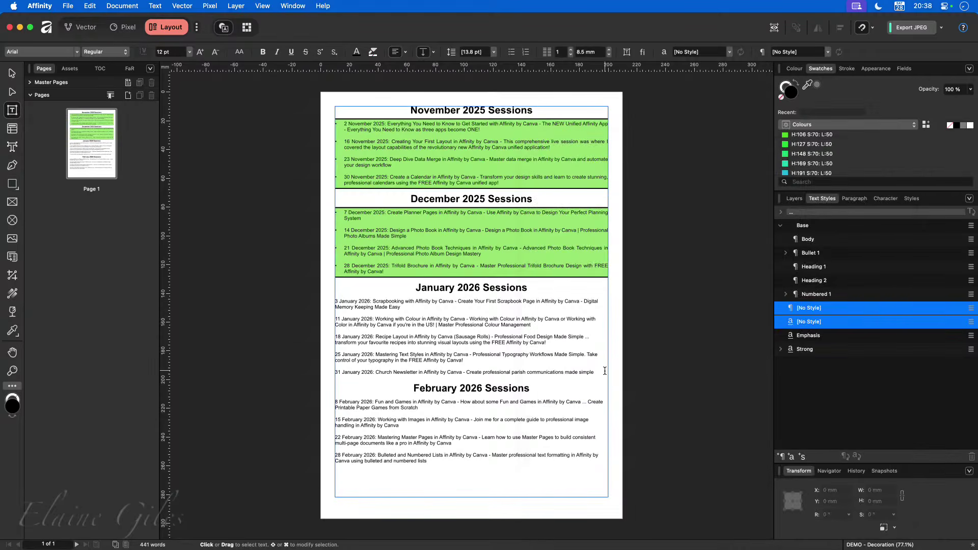
Apply the Bullet 1 paragraph style to the January 2026 and February 2026 session entries
drag(604, 371, 336, 301)
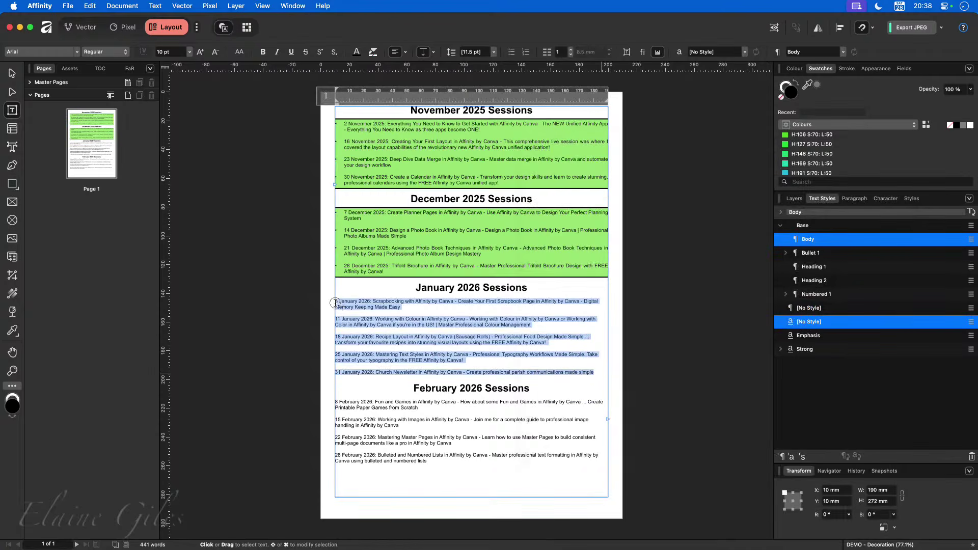
click(810, 254)
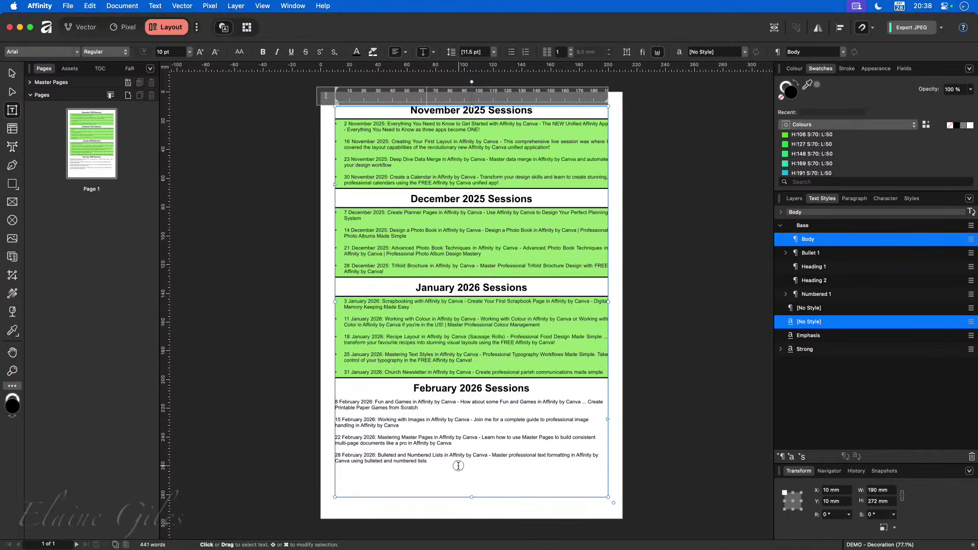
drag(430, 463, 335, 402)
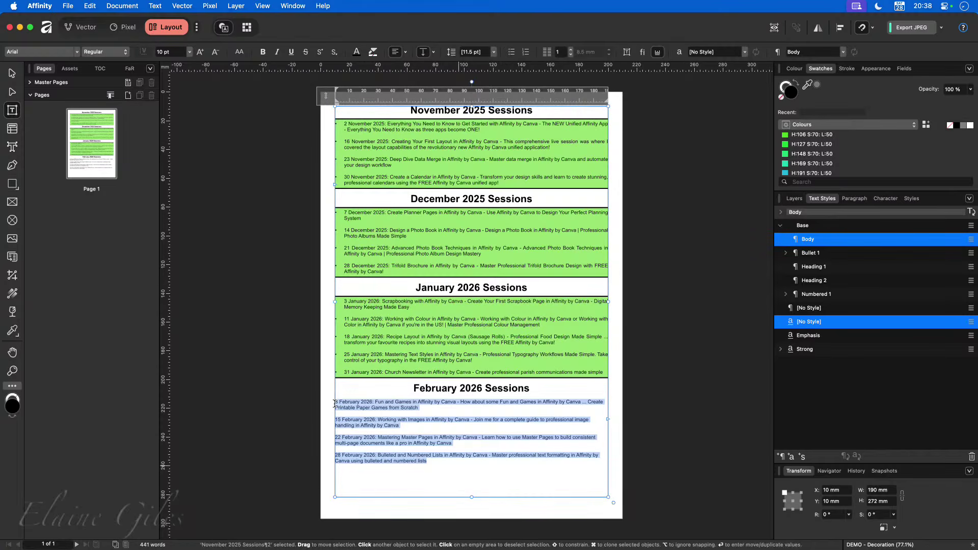
click(810, 253)
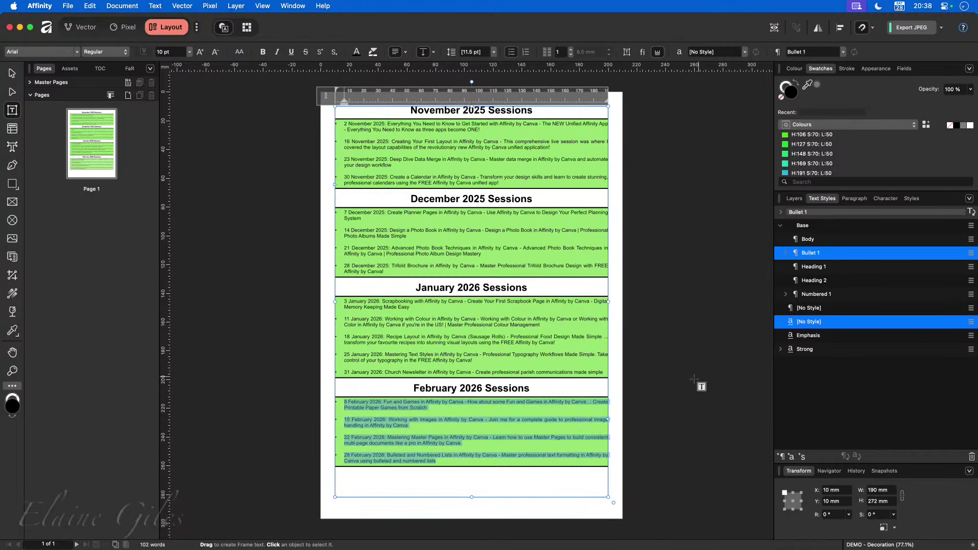
click(672, 402)
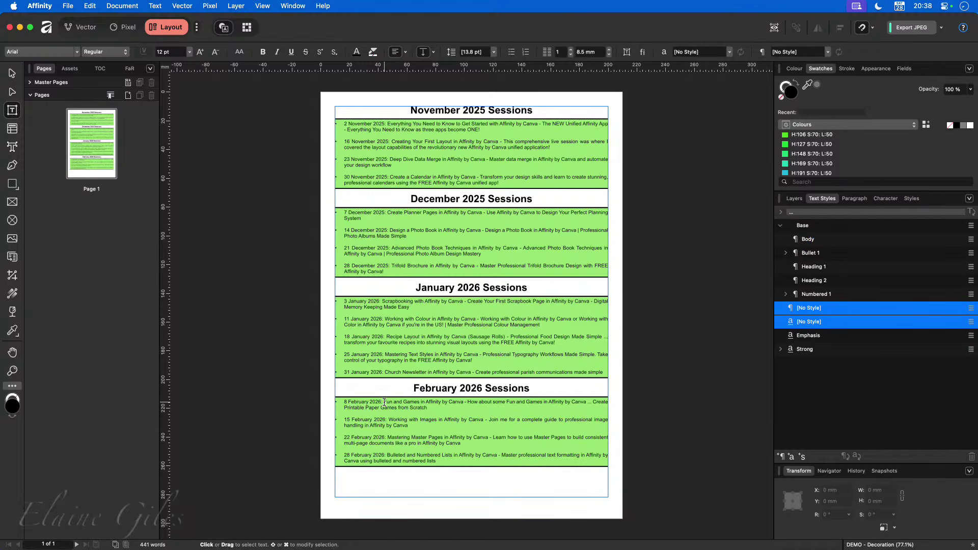
Enable Initial Words in the Bullet 1 style with the Strong character style so the session dates are emphasised
drag(381, 402, 341, 402)
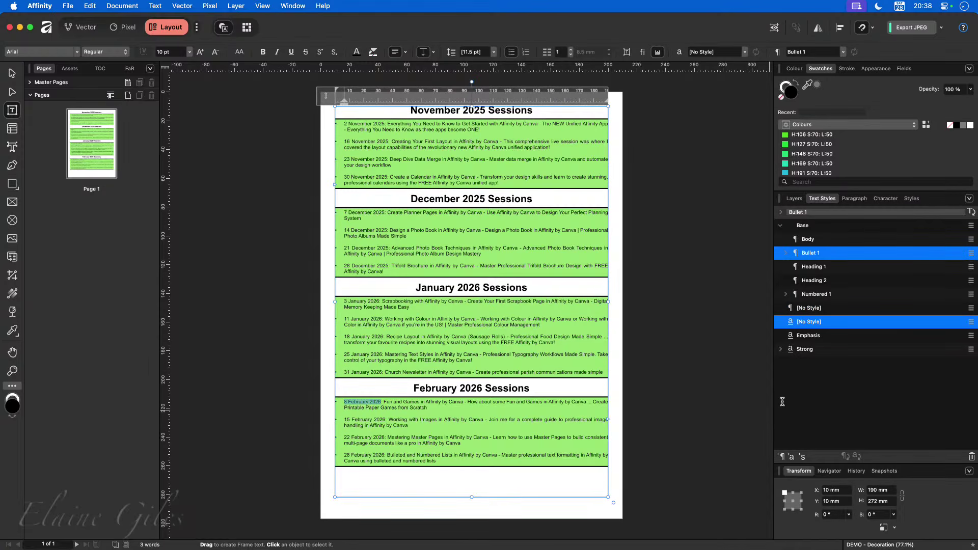
right_click(841, 255)
click(703, 344)
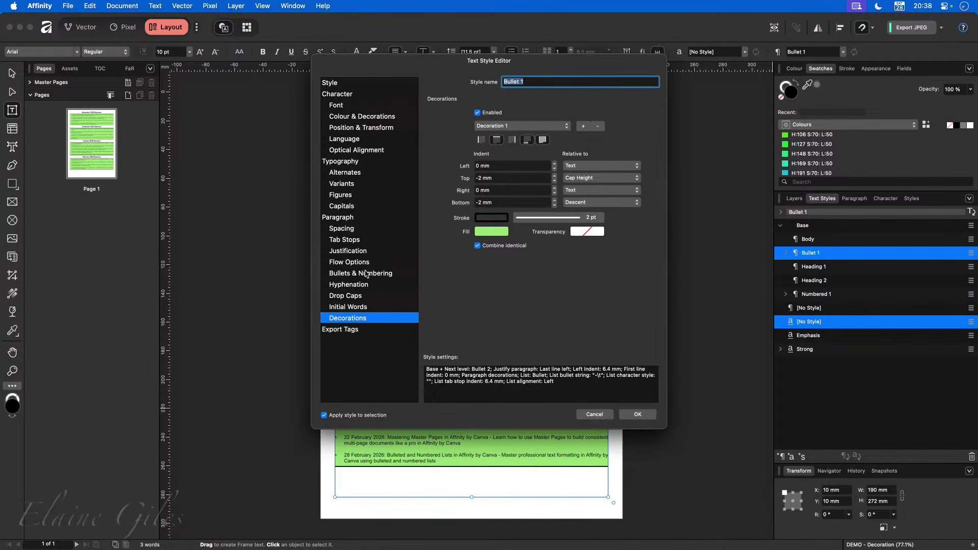
click(363, 307)
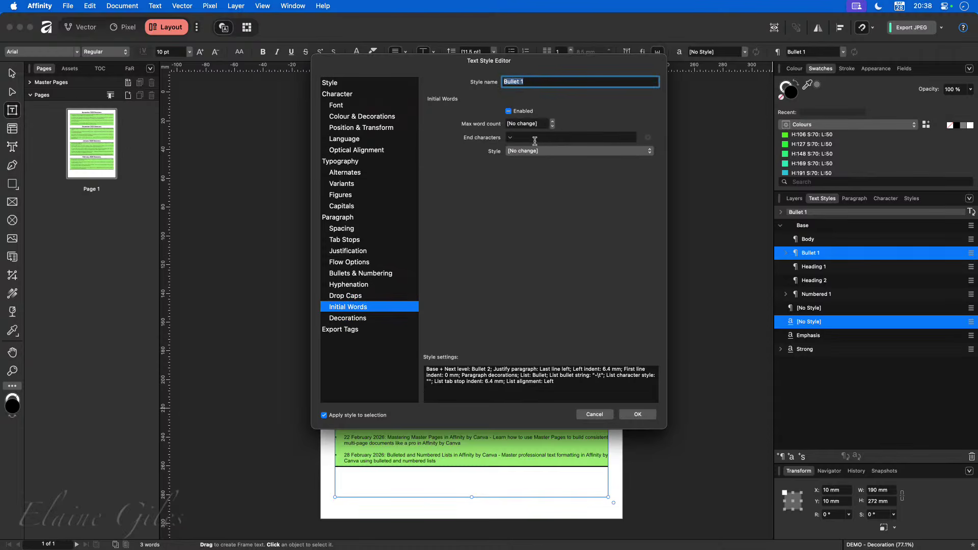
click(508, 111)
click(529, 151)
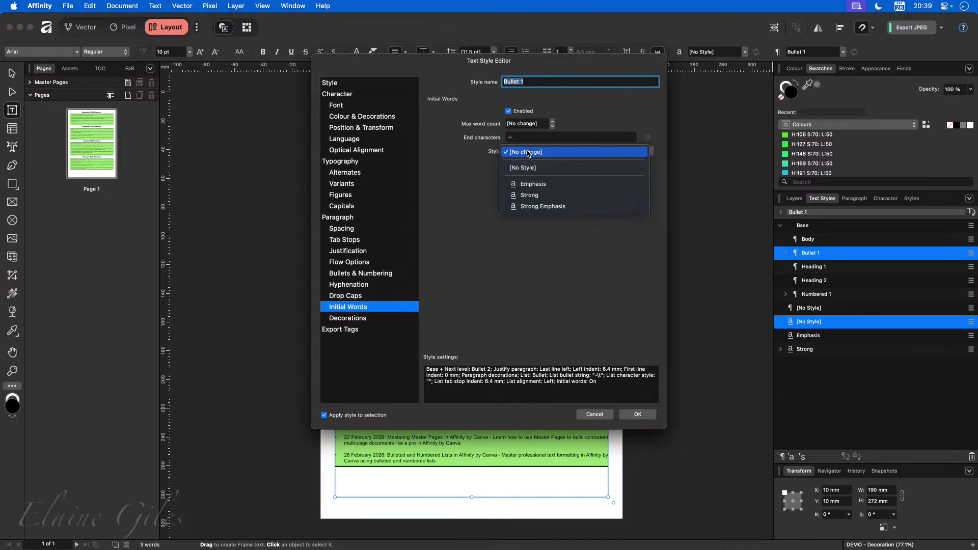
click(533, 195)
drag(443, 62, 593, 109)
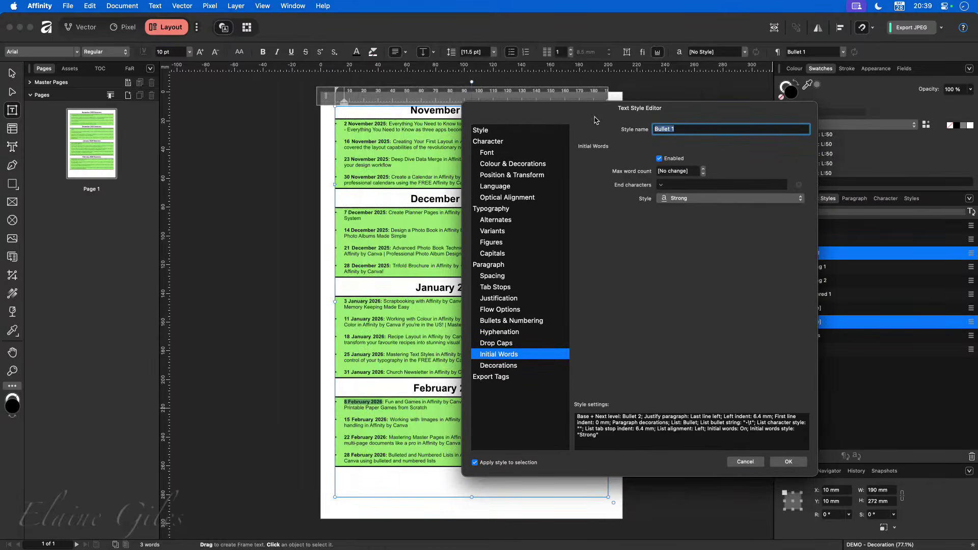
Set the Initial Words end character to a colon and save the Bullet 1 style
click(672, 186)
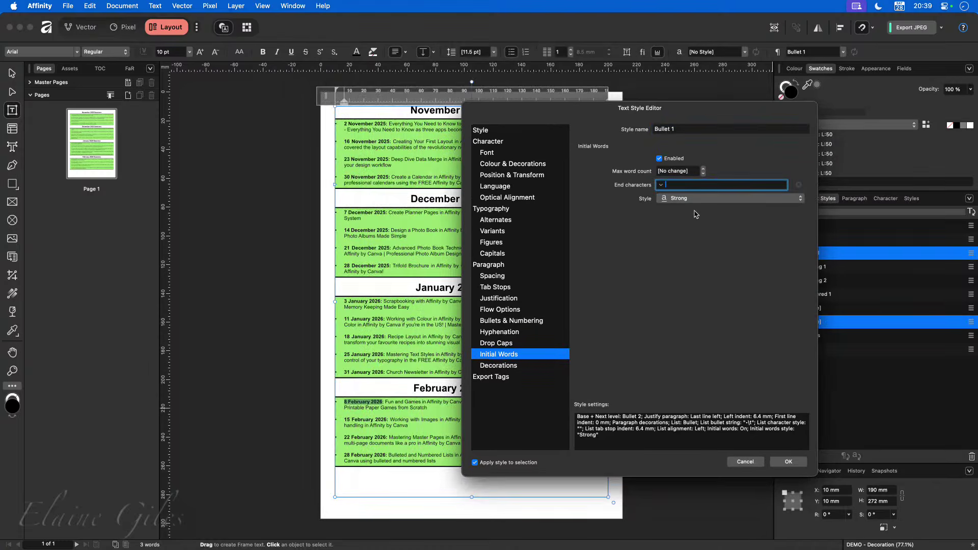
text(:)
click(788, 461)
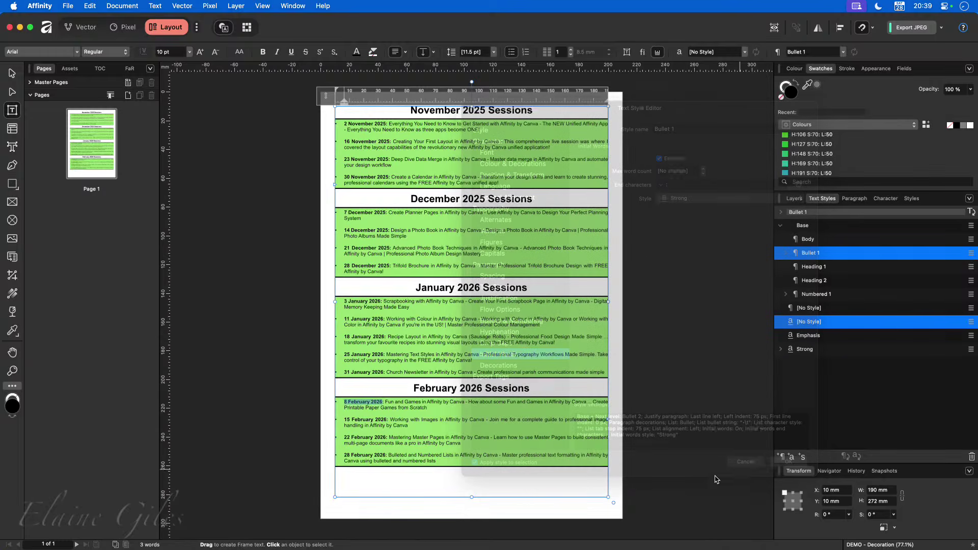
click(693, 496)
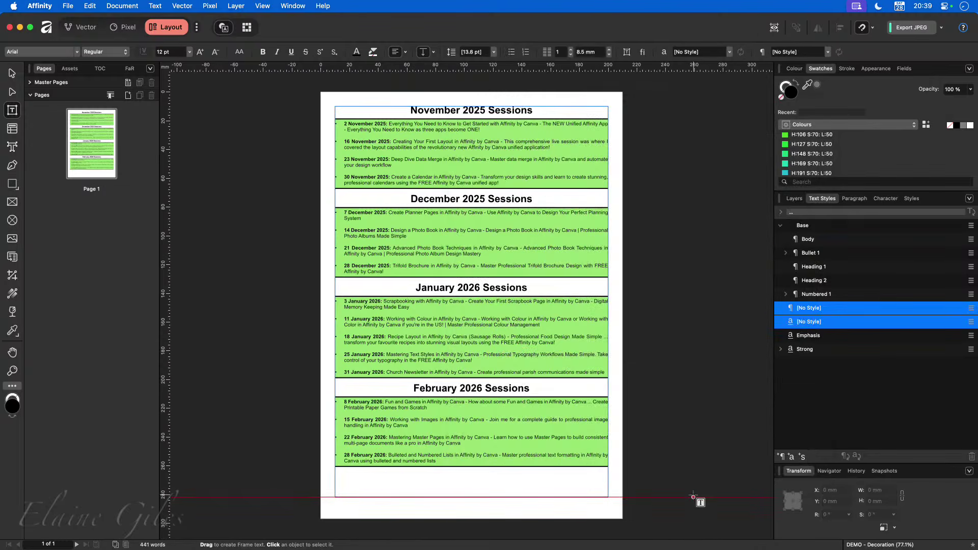
Switch the February 2026 session entries to the Body style and back to Bullet 1 to compare the formatting
drag(468, 462, 341, 401)
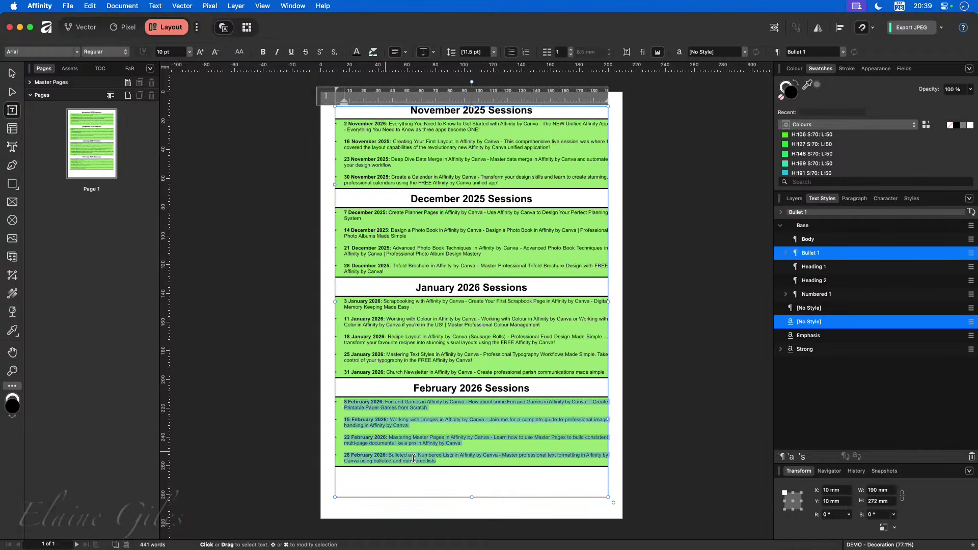
click(797, 243)
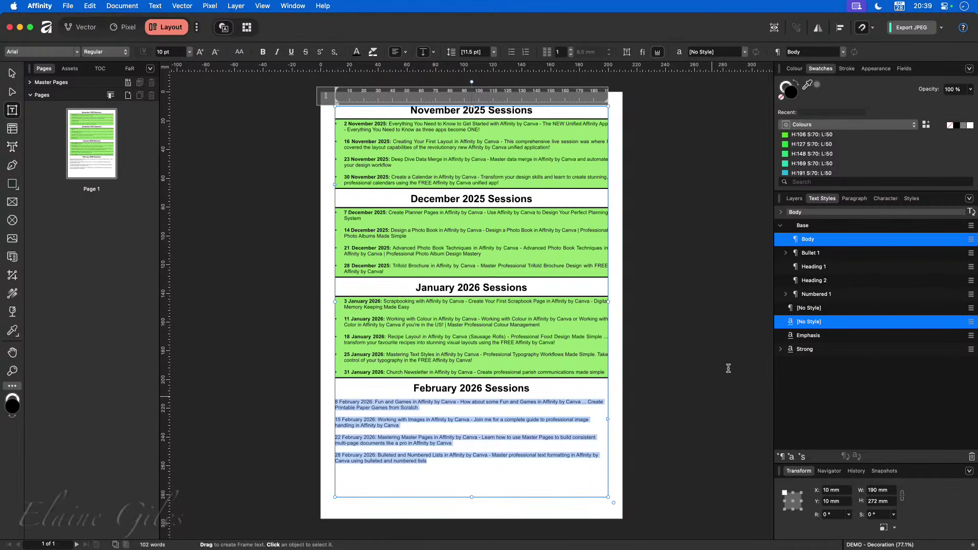
click(810, 253)
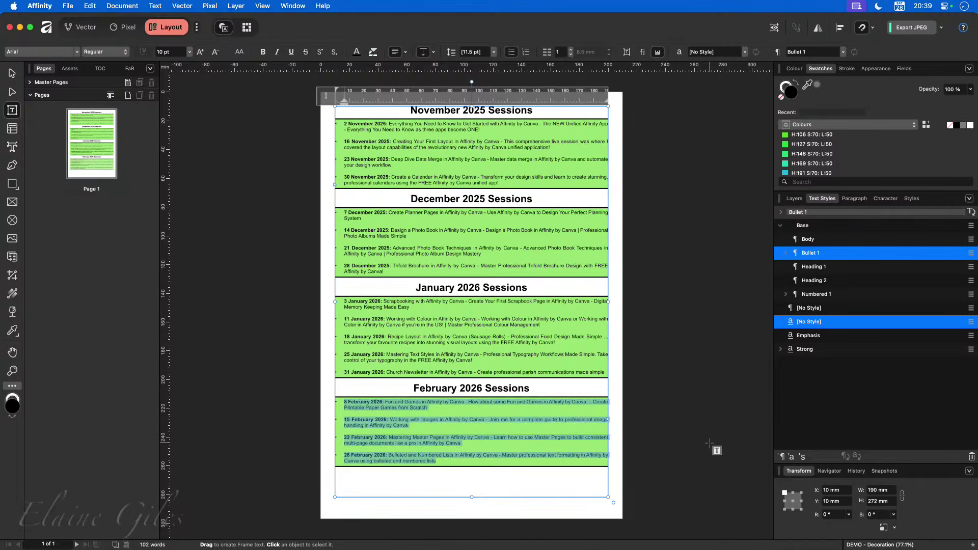
click(687, 481)
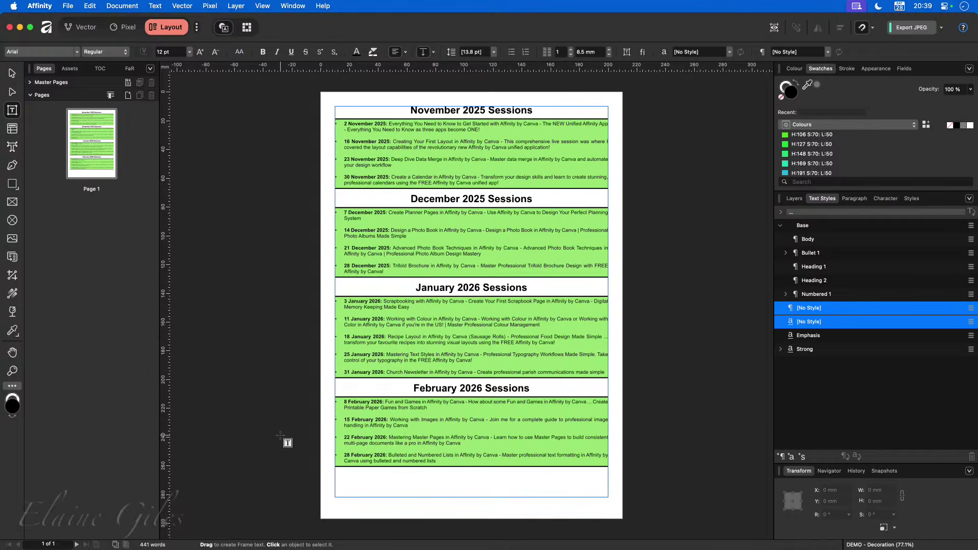
Close the Decoration document and place the text cursor in the Sesame Chicken item of the trifold brochure's menu
key(super+w)
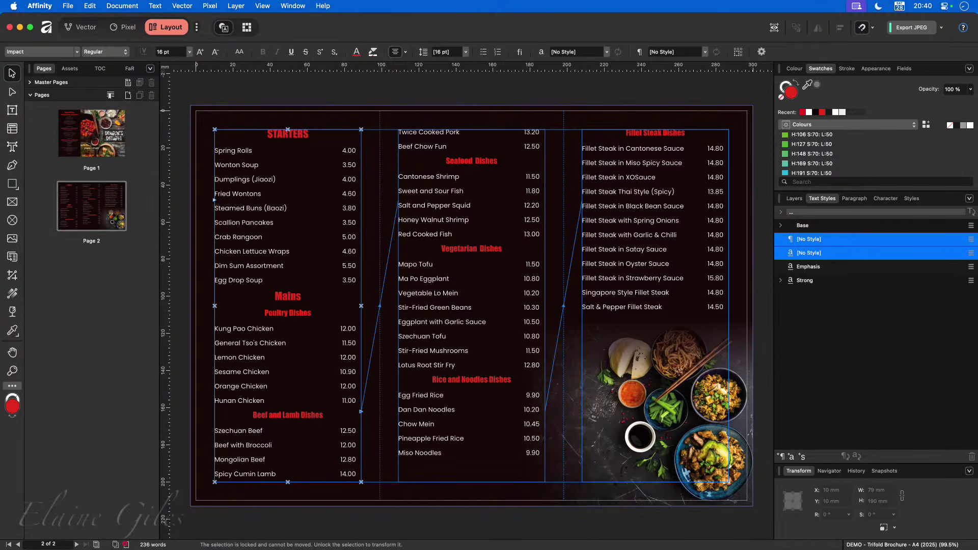
double_click(276, 244)
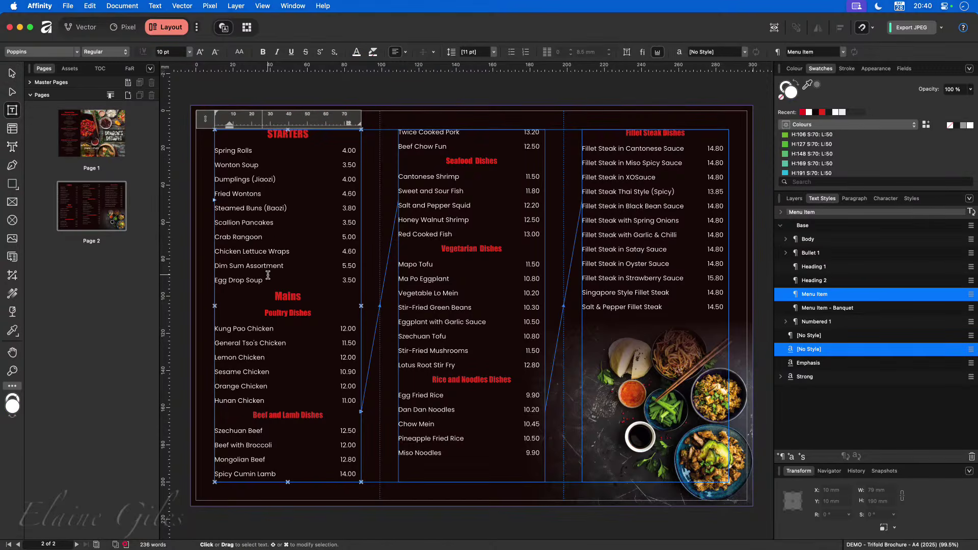
drag(263, 280, 215, 151)
click(273, 200)
click(252, 372)
Edit the Menu Item style to use a numbered list in the 01, 02, 03, 04... format
right_click(856, 294)
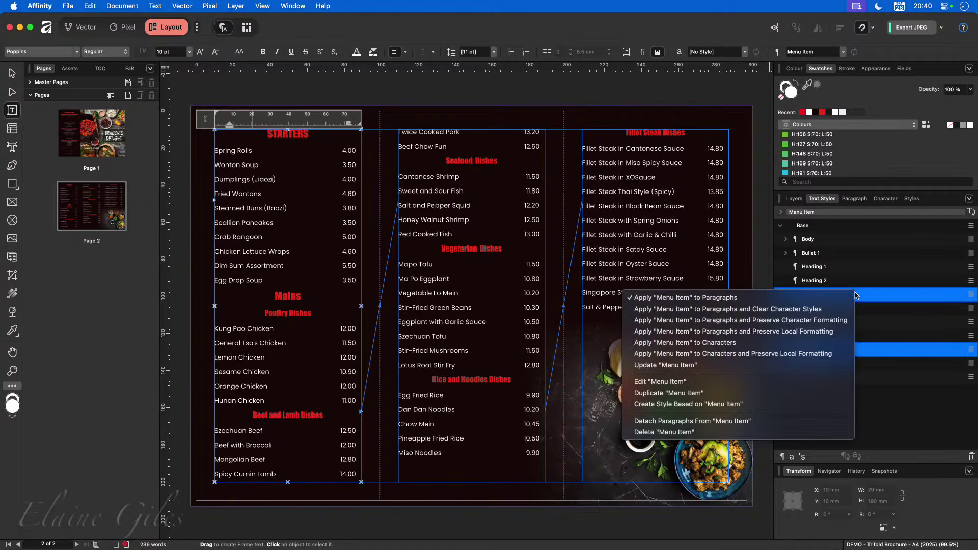
click(683, 382)
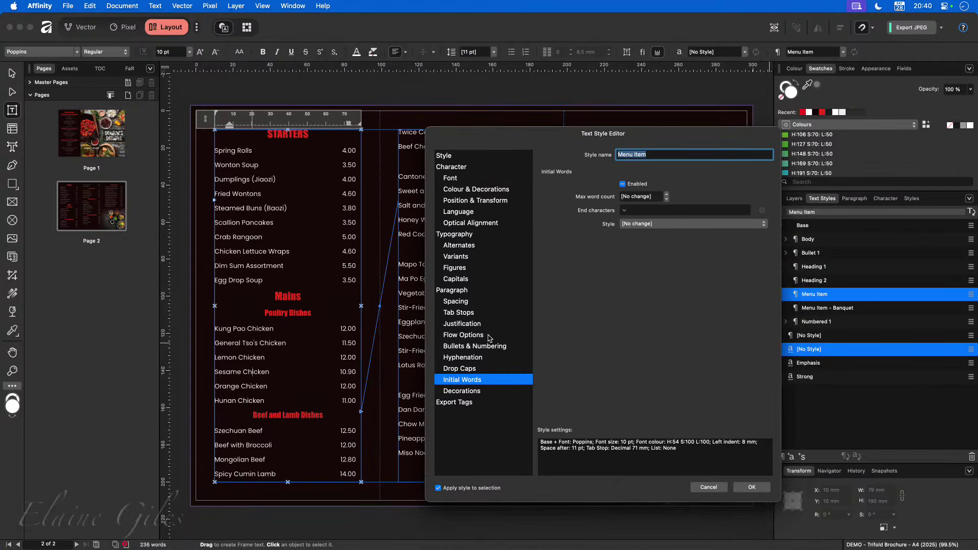
click(479, 347)
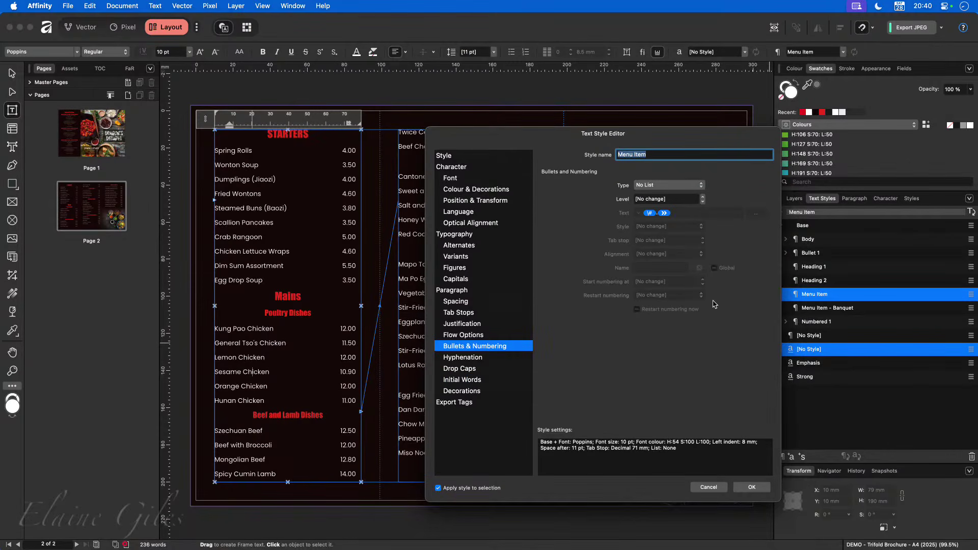
click(662, 186)
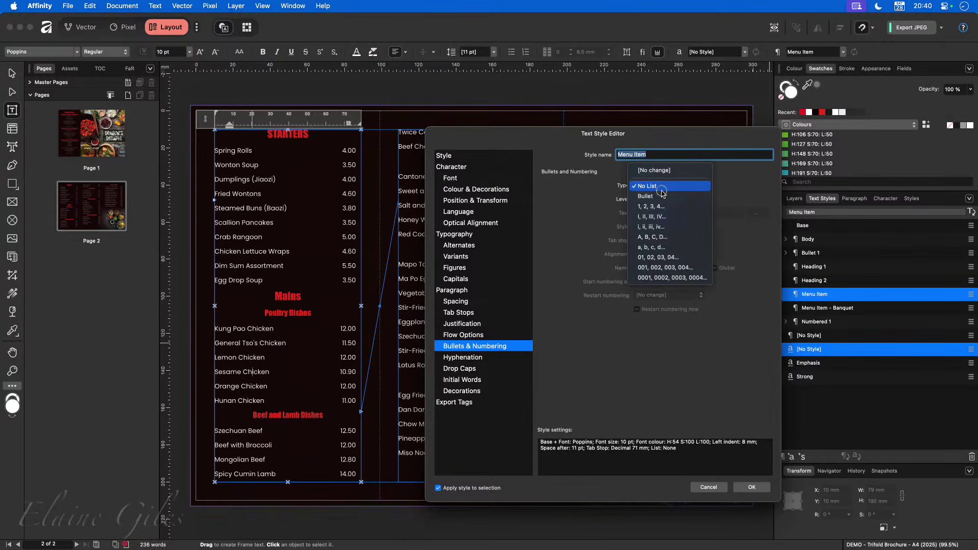
click(669, 258)
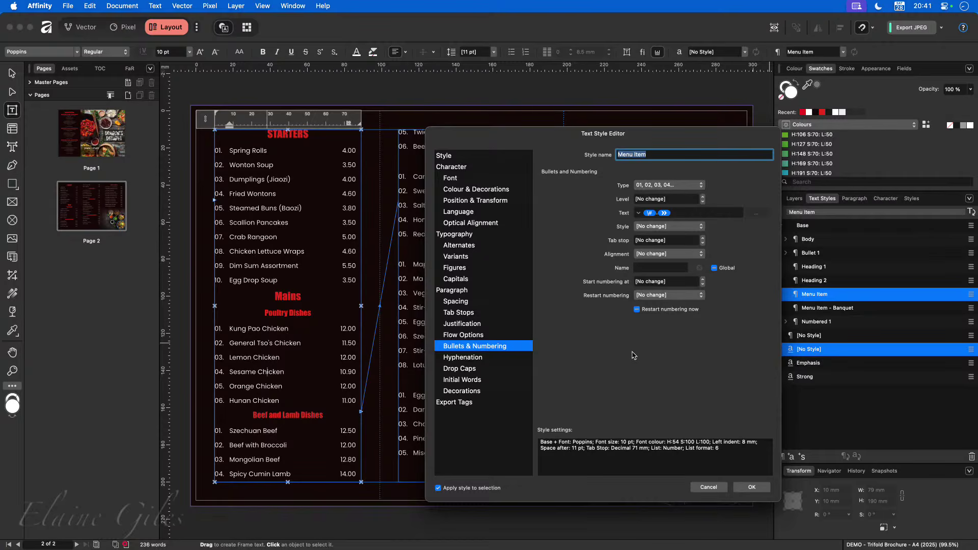
Make the Menu Item style's list numbering global and name the list Menu Items
click(715, 269)
click(715, 268)
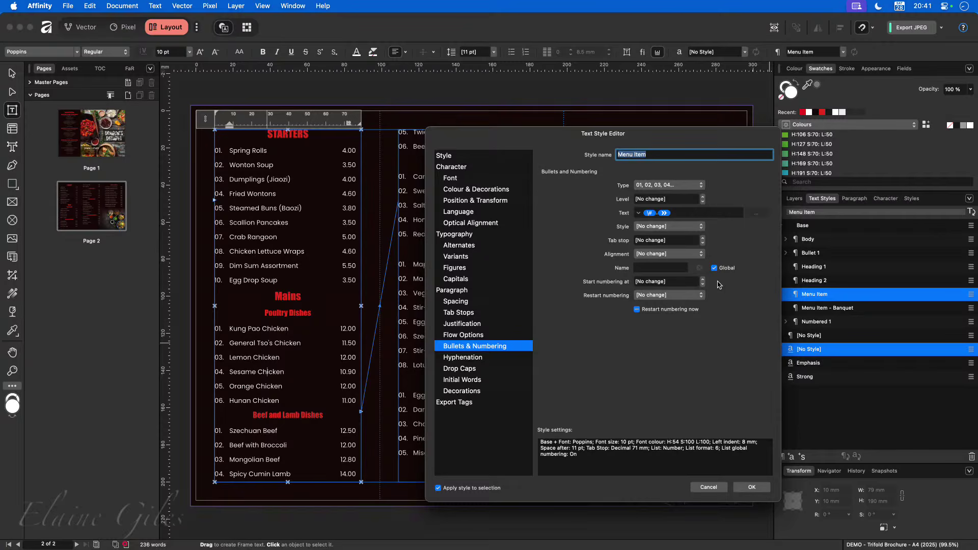
click(660, 268)
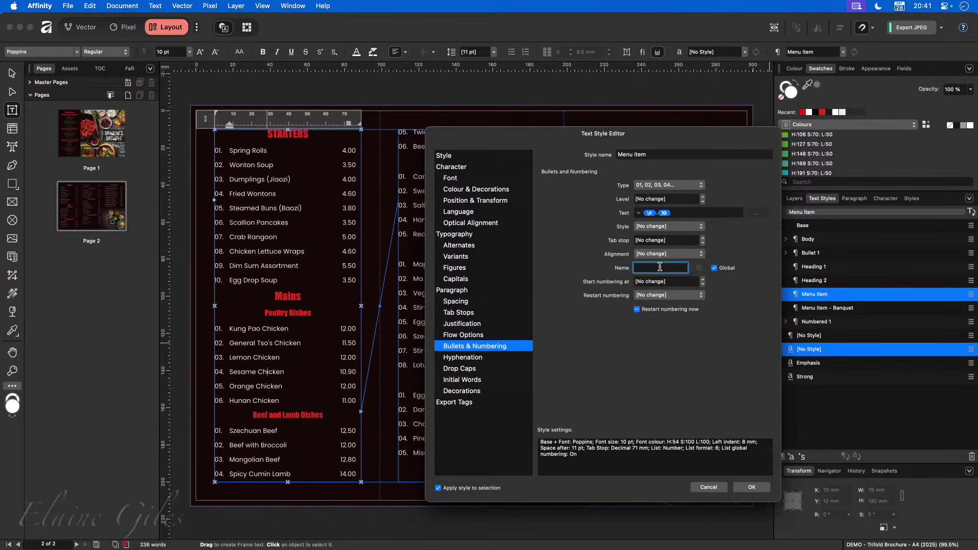
text(Menu Items)
key(Tab)
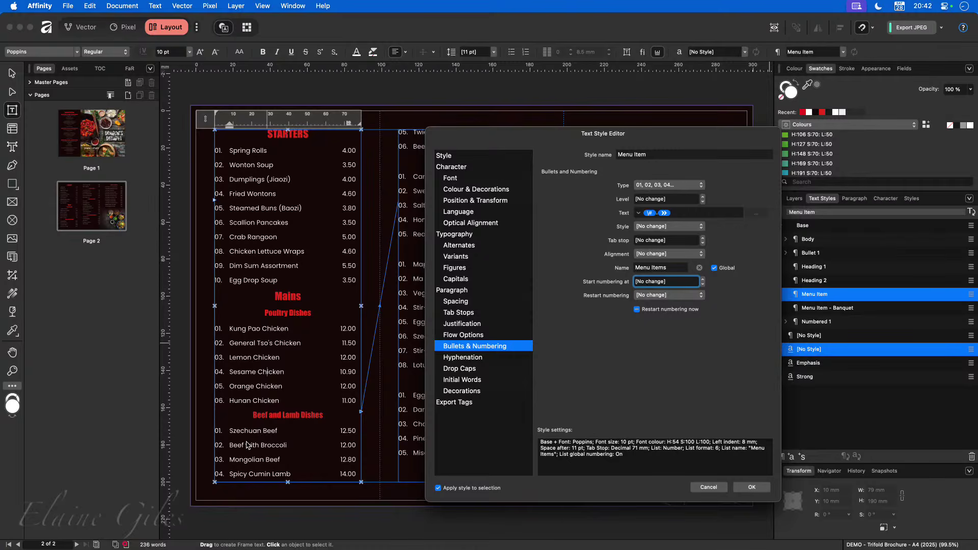
Set the Menu Item style's restart numbering to Manual Only and save the style
click(701, 298)
click(689, 312)
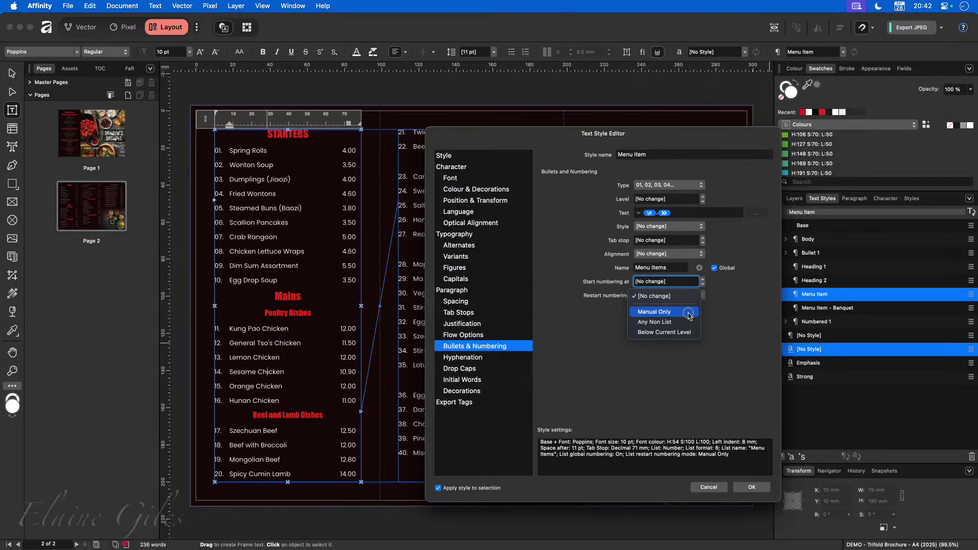
click(688, 311)
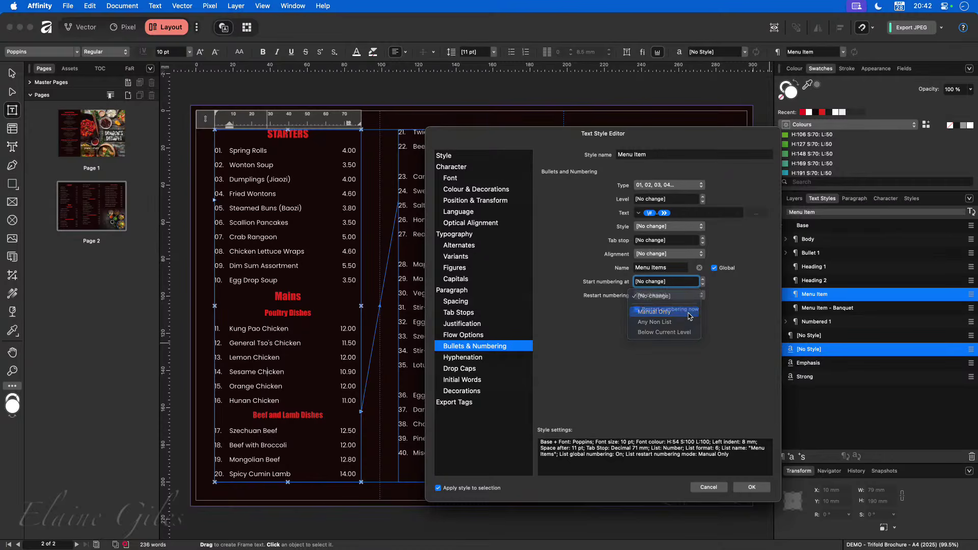
click(751, 488)
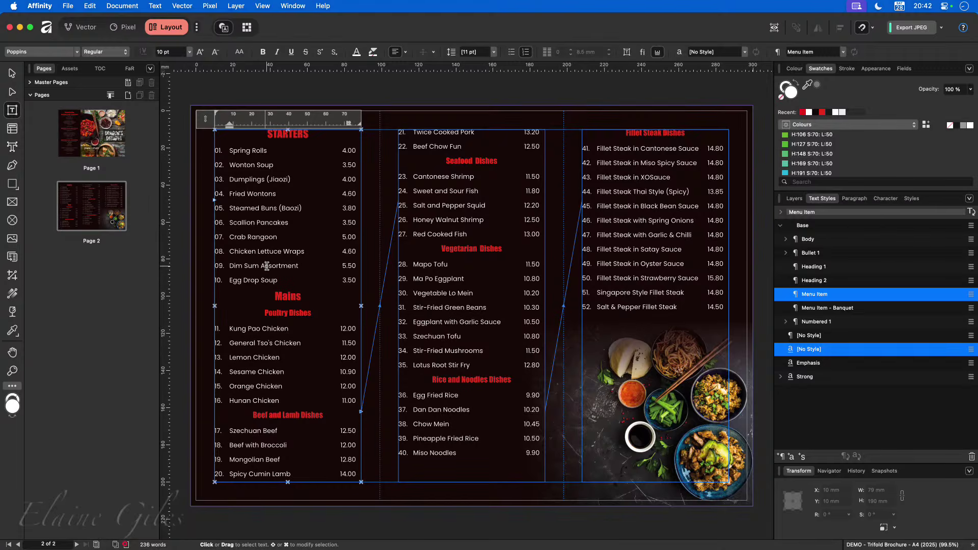
Add a dot leader to the Menu Item style's 71 mm tab stop and save the style
right_click(806, 295)
click(638, 384)
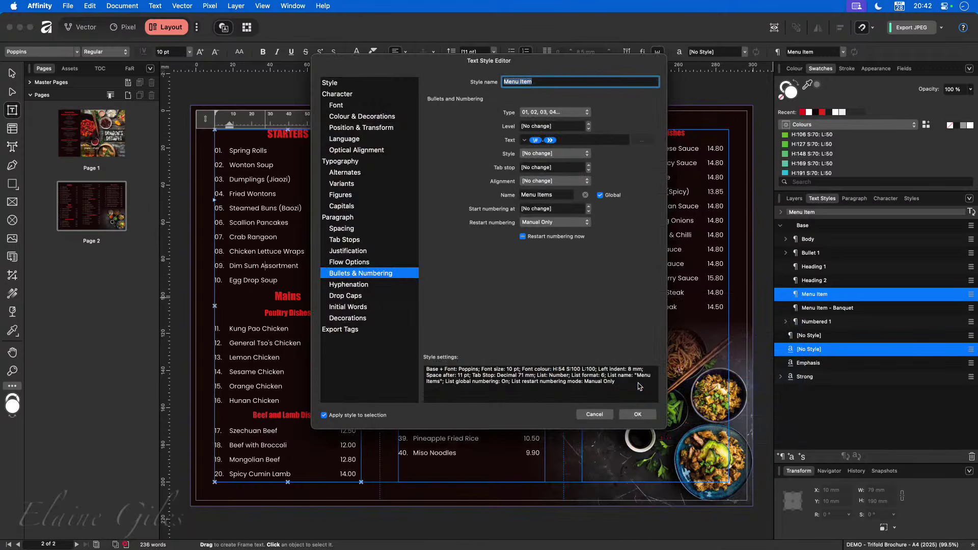
drag(413, 68, 564, 142)
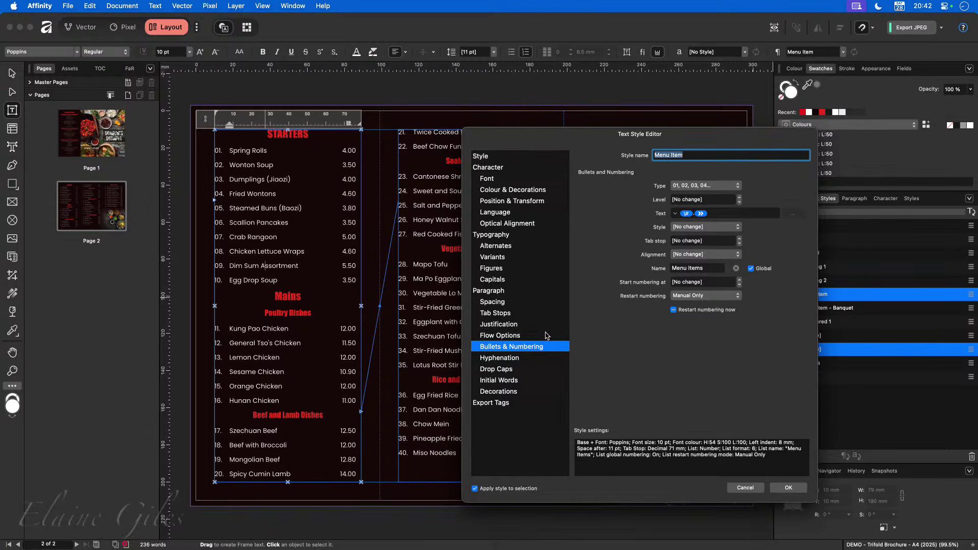
click(514, 313)
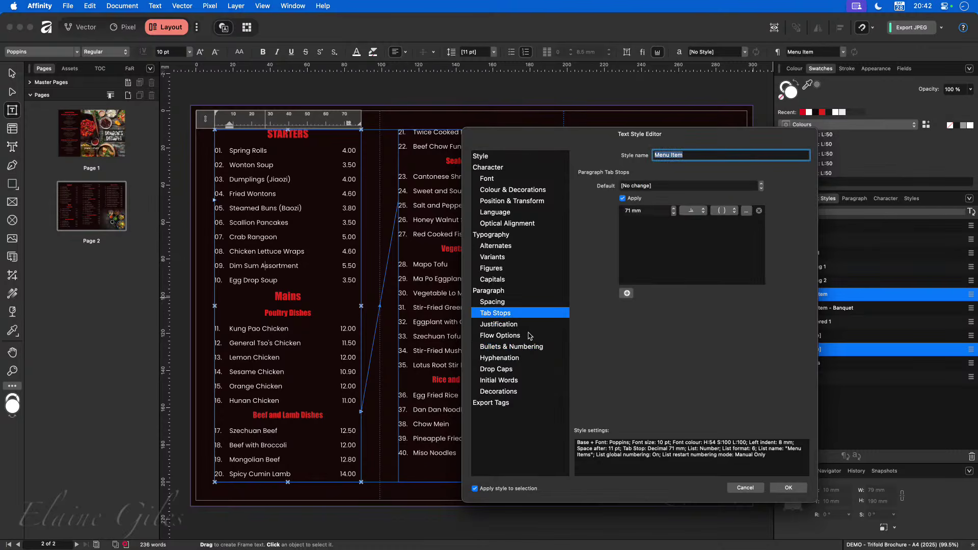
click(732, 213)
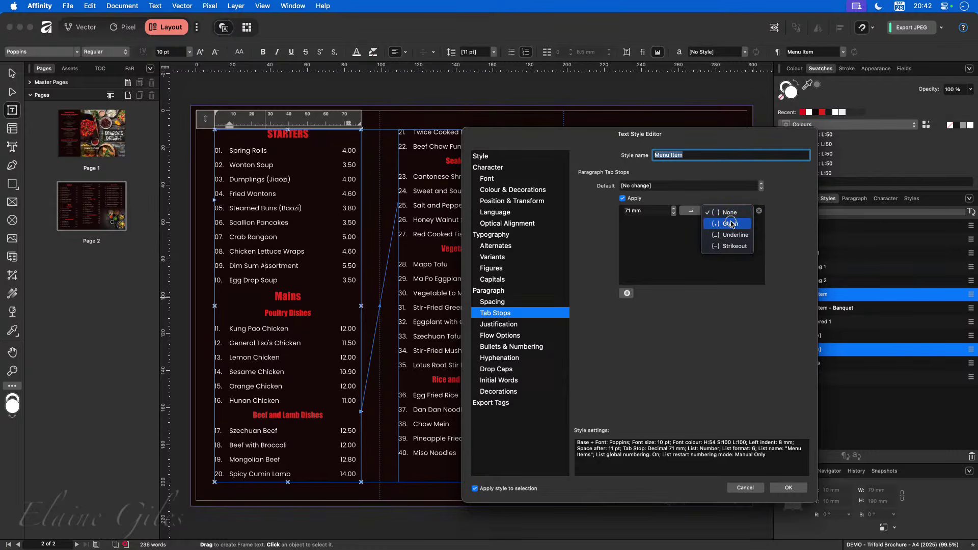
click(732, 224)
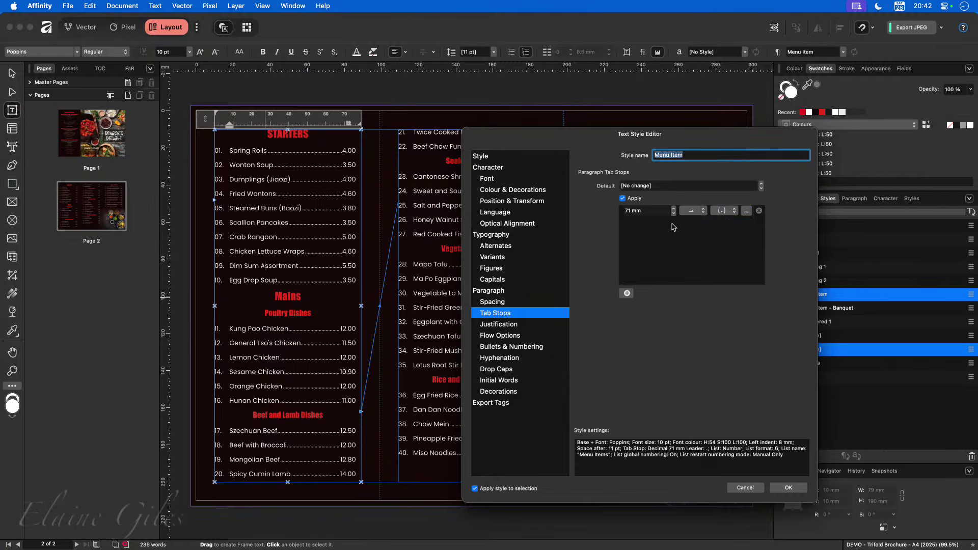
click(788, 488)
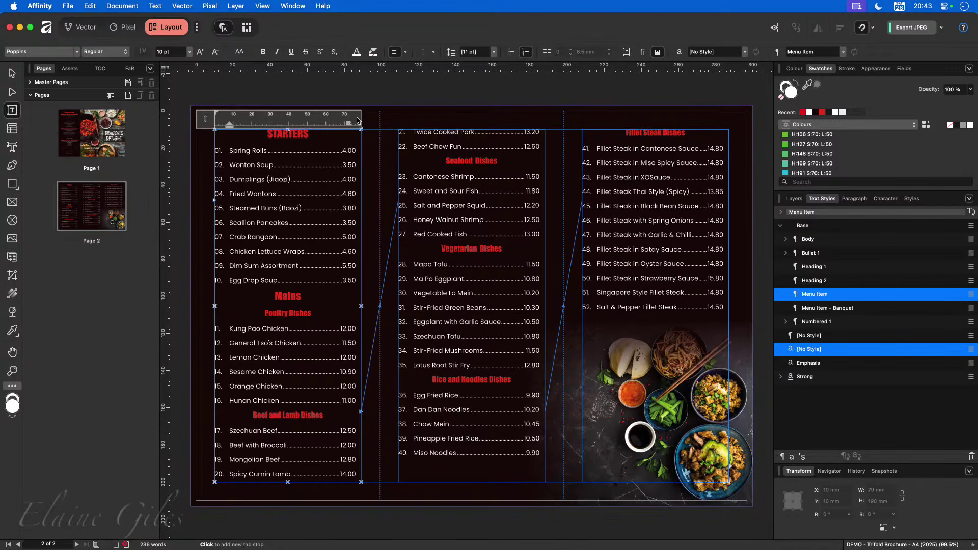
Close the trifold brochure document without saving its changes
scroll(349, 124, up, 3)
scroll(349, 124, up, 5)
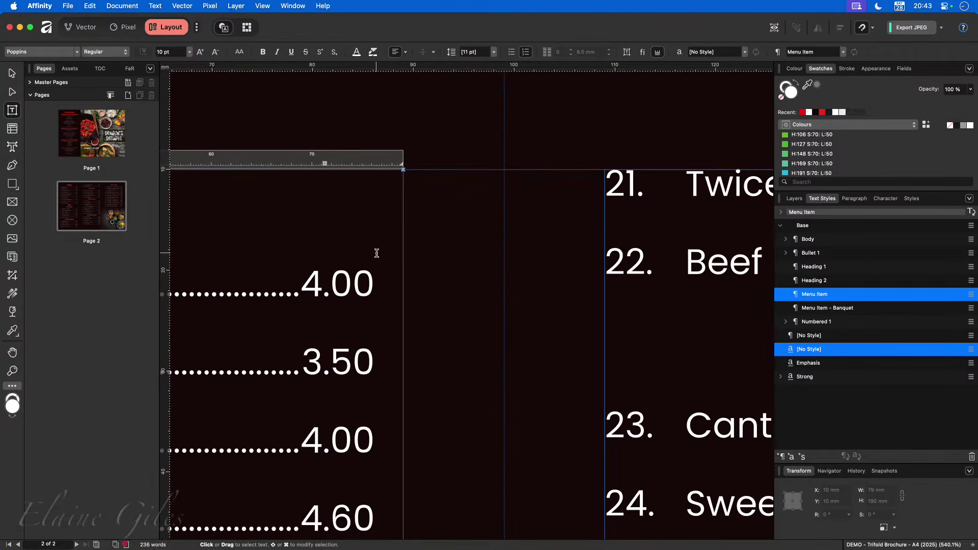
scroll(376, 253, down, 4)
scroll(376, 253, down, 5)
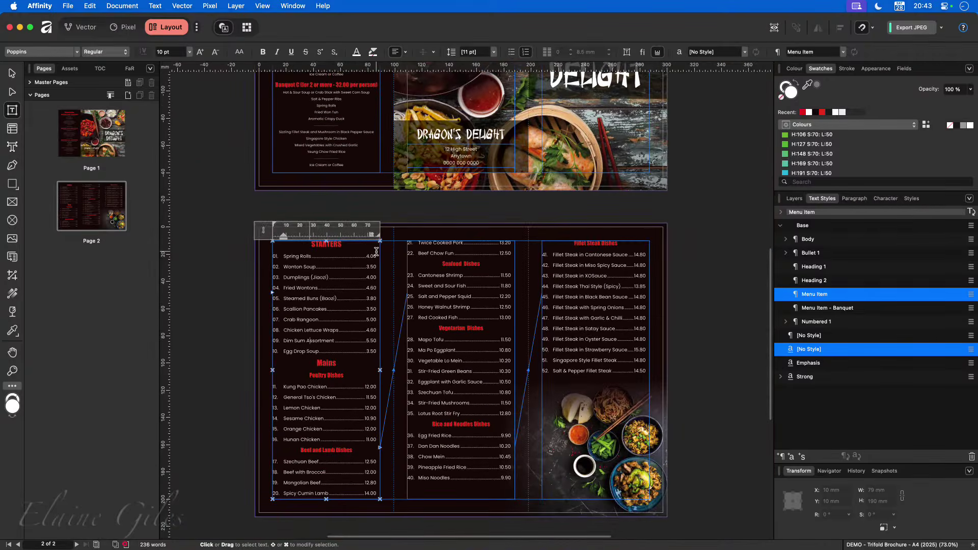
key(super+0)
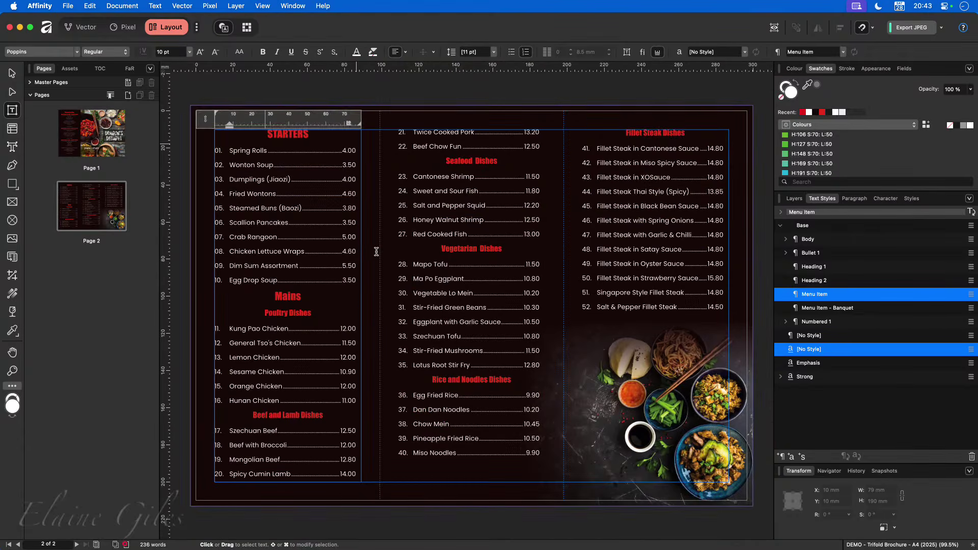
key(Escape)
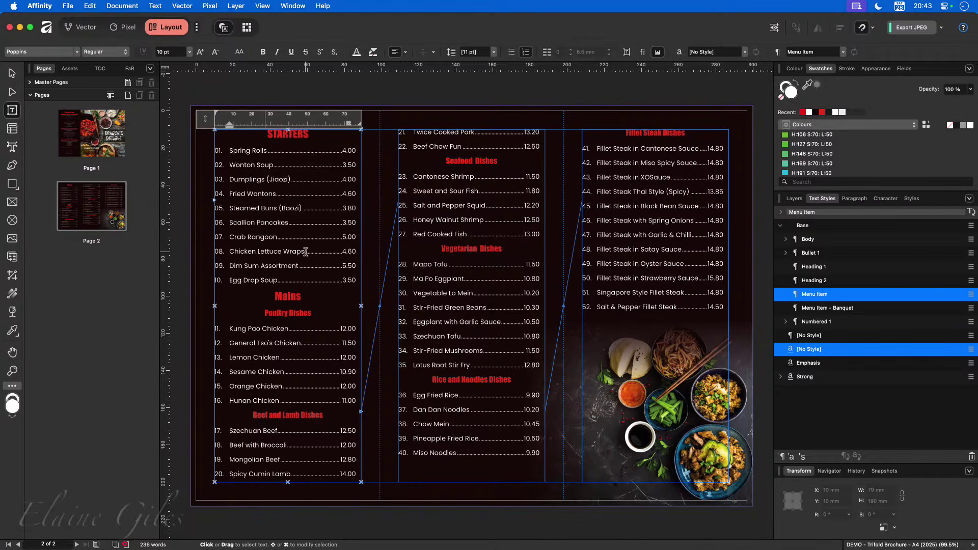
key(super+w)
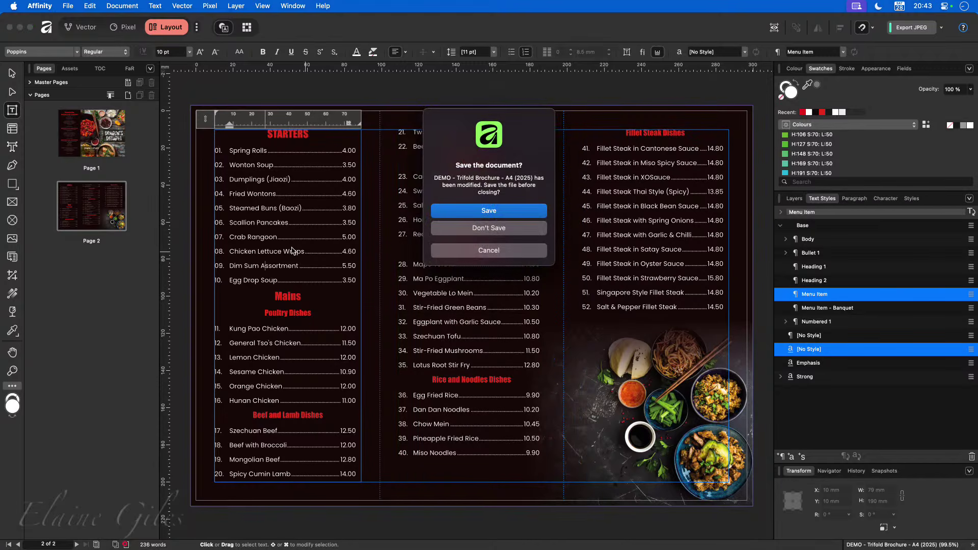
click(514, 231)
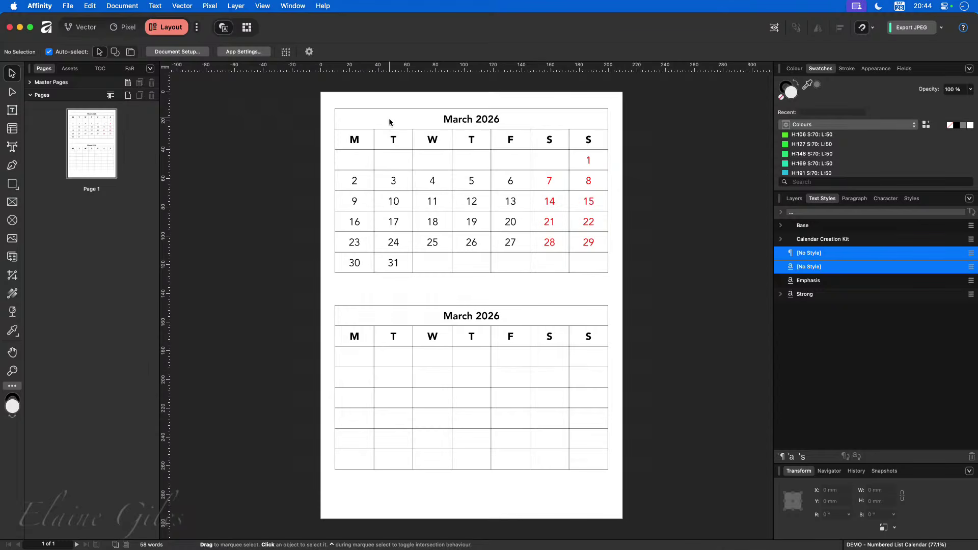
Compare the filled March 2026 calendar table with the blank one below it and the spare table beside the page
click(388, 126)
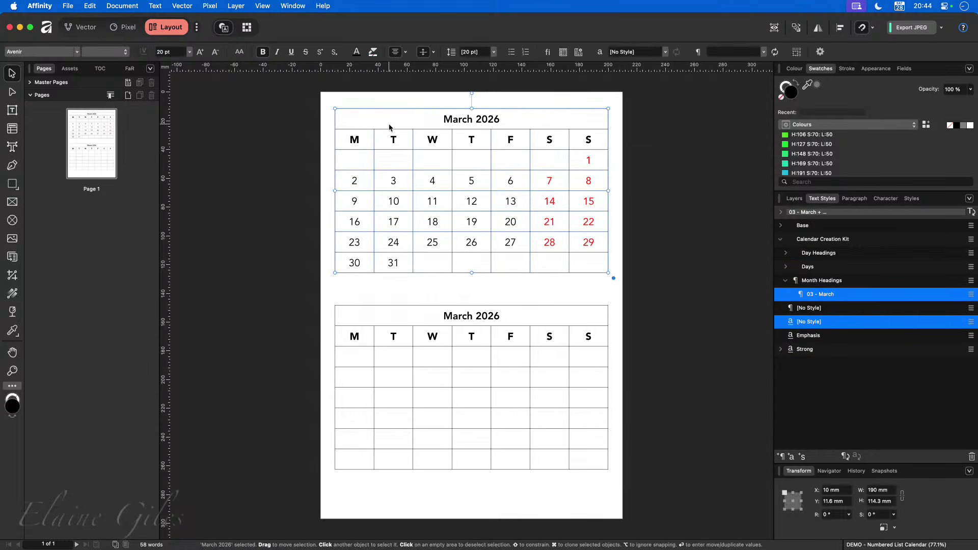
click(283, 143)
click(364, 200)
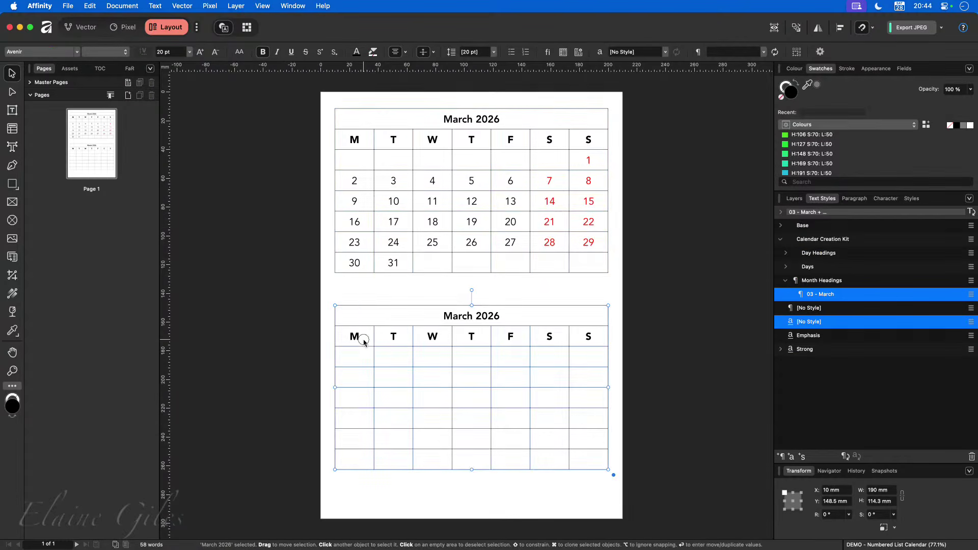
click(298, 210)
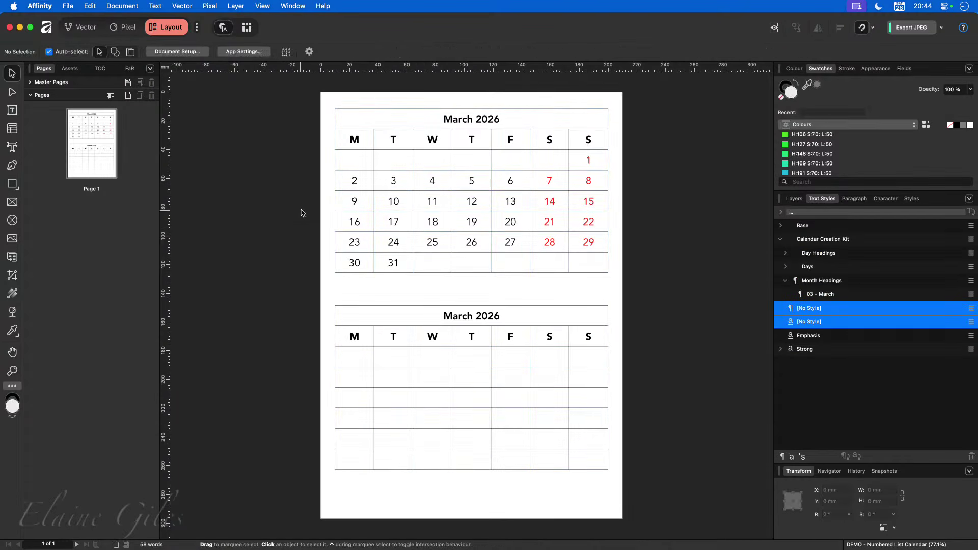
click(397, 396)
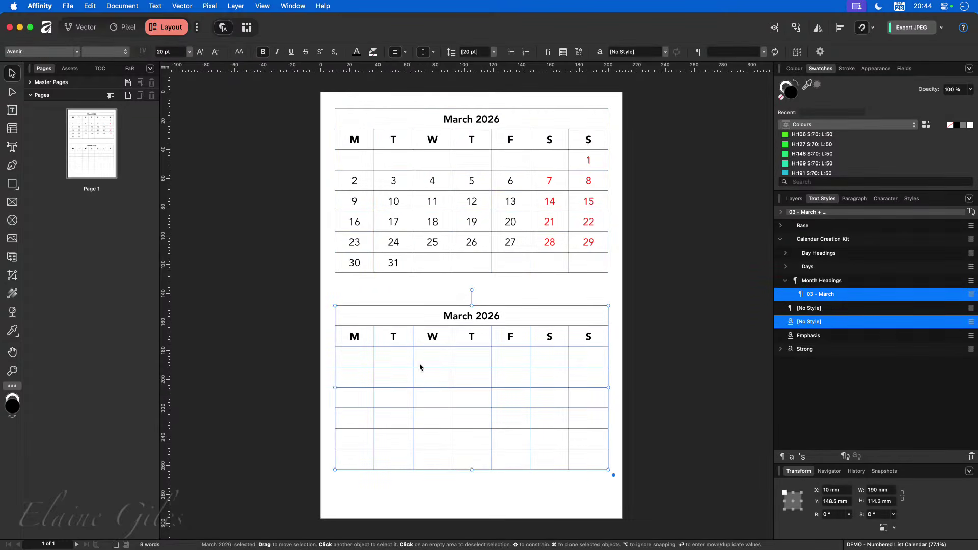
drag(456, 356, 296, 365)
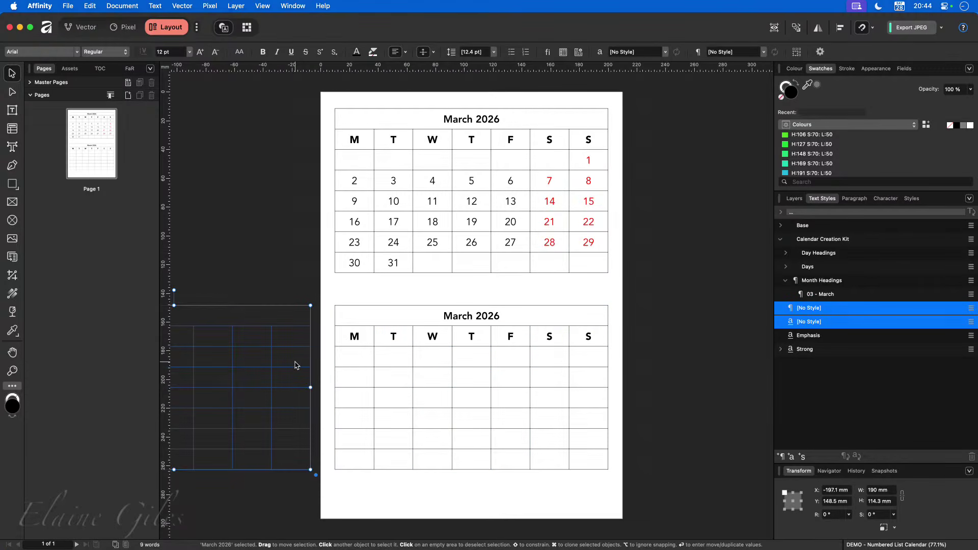
key(Escape)
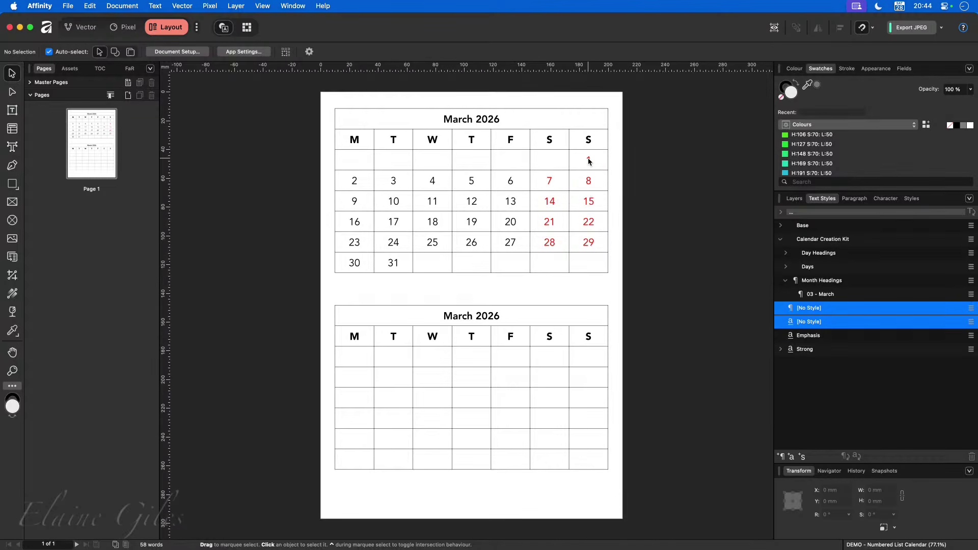
Select the blank March 2026 calendar's day cells from the first row's Sunday to the last row's Tuesday, and show their bullets and numbering settings
click(594, 357)
click(592, 355)
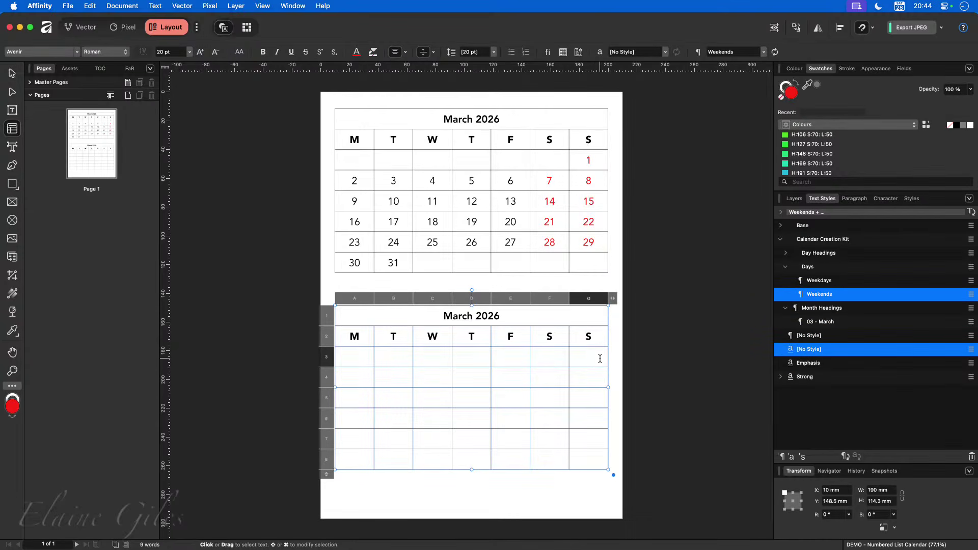
drag(596, 359, 595, 444)
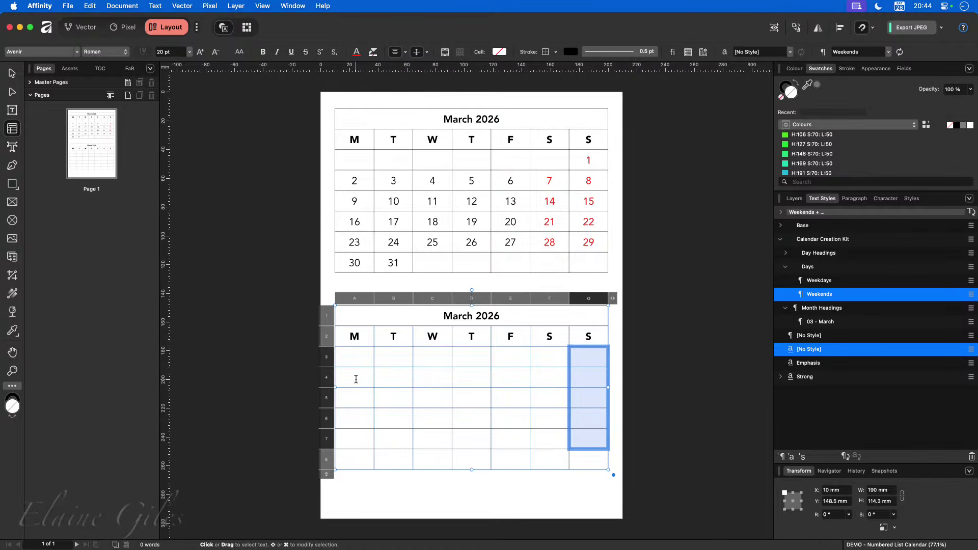
drag(355, 377, 546, 441)
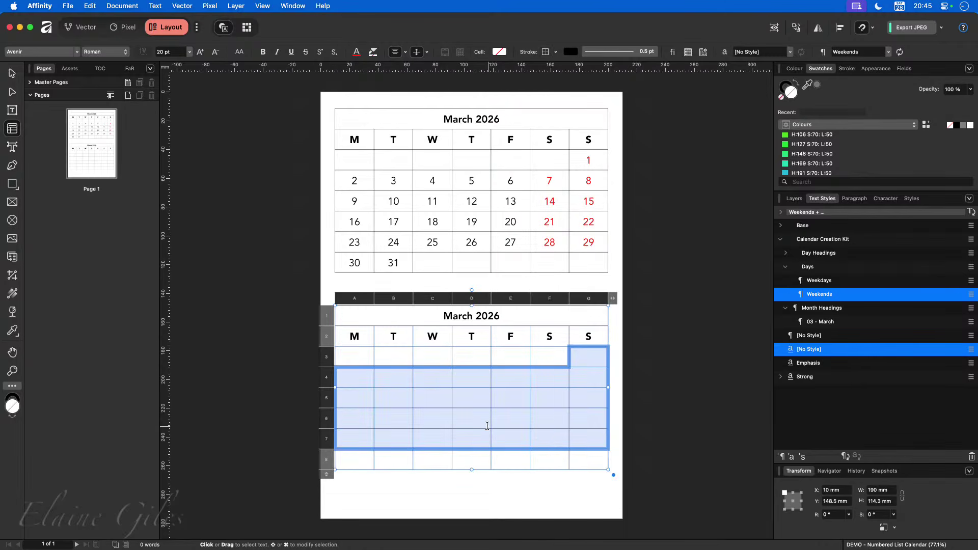
drag(344, 460, 387, 460)
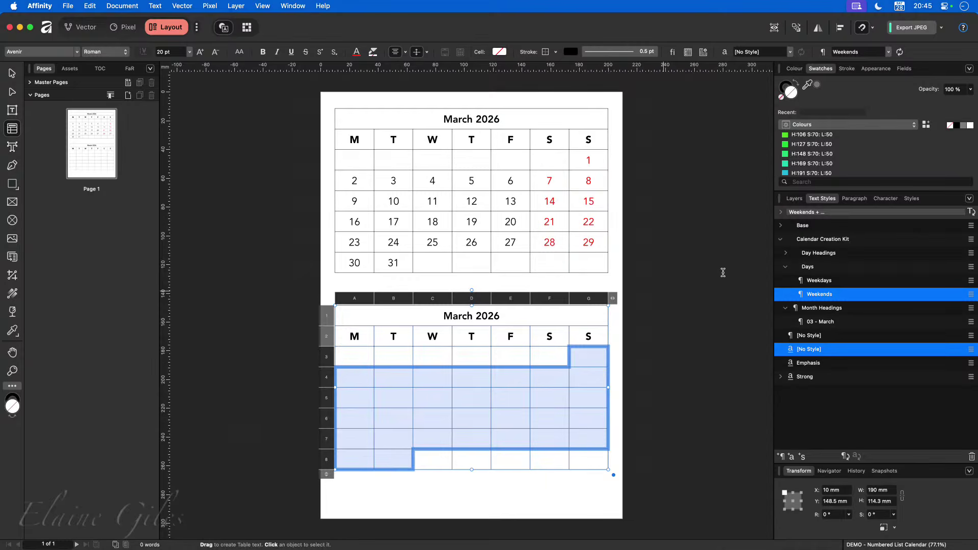
click(855, 200)
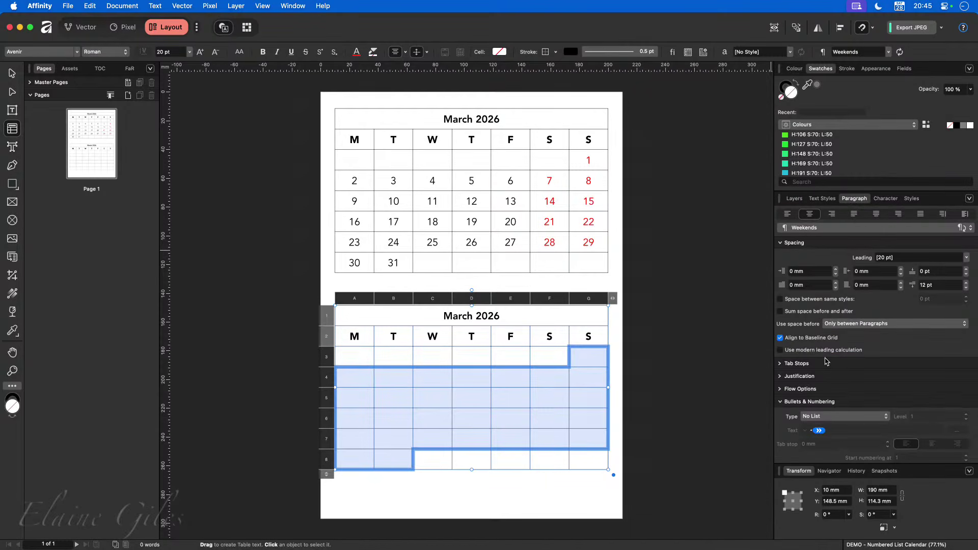
click(781, 243)
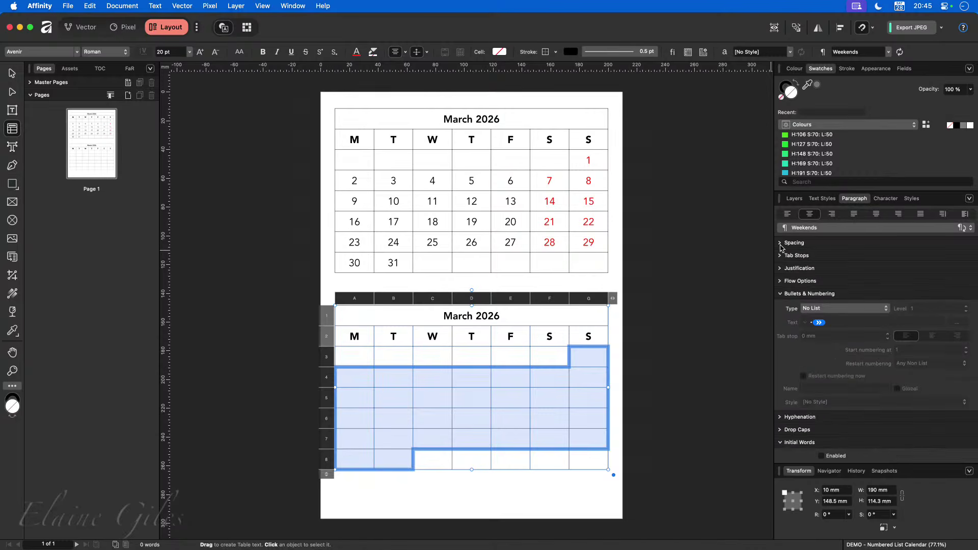
Number the selected day cells with the 1,2,3,4 list type, removing the full stop and tab from the number text
click(825, 310)
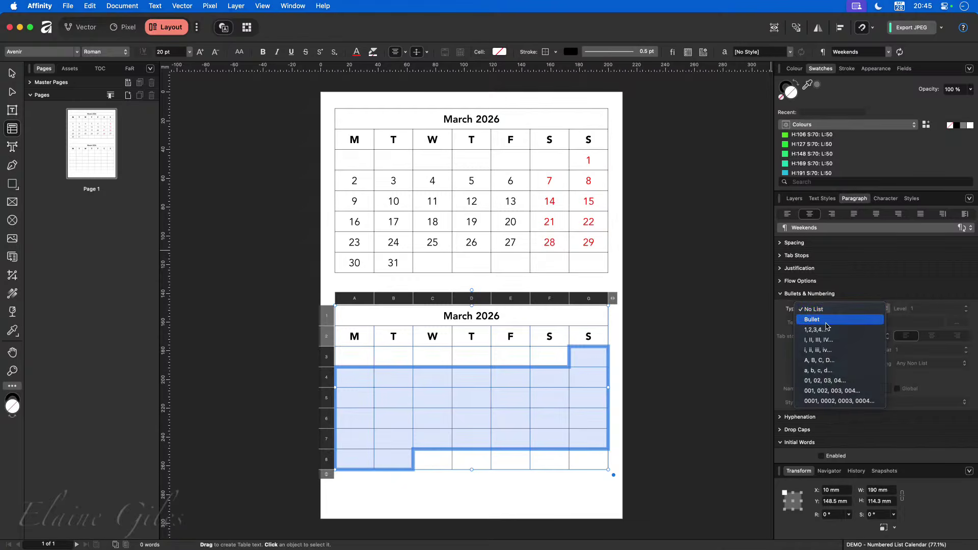
click(827, 332)
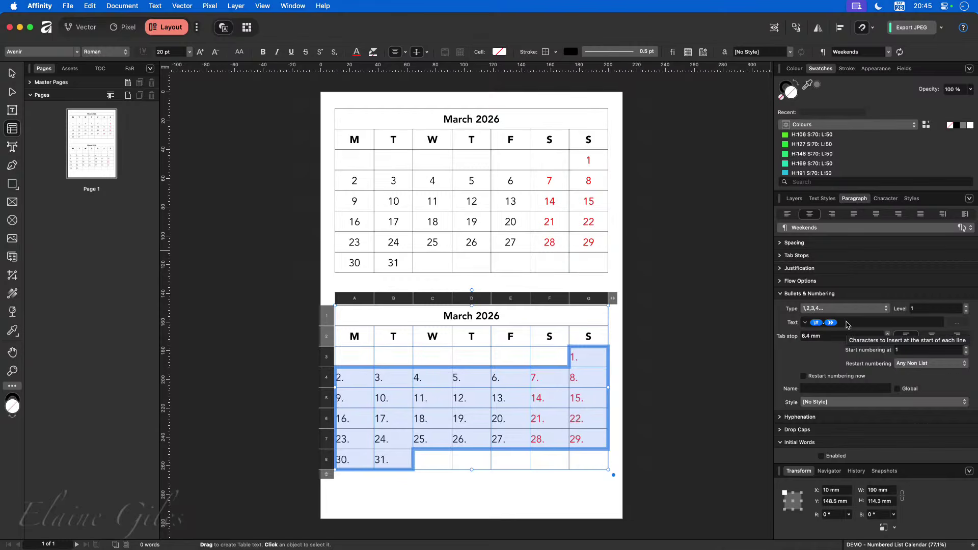
click(846, 323)
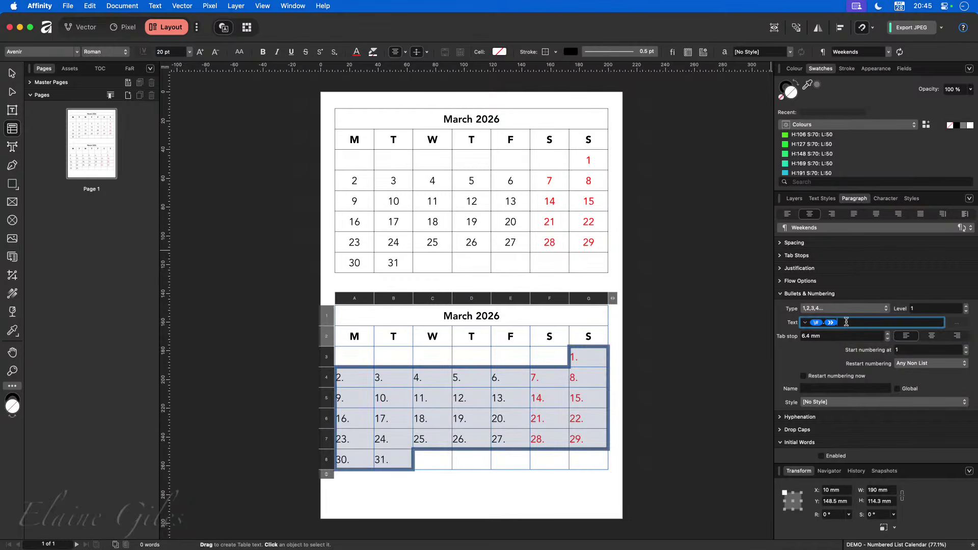
key(BackSpace)
key(BackSpace)
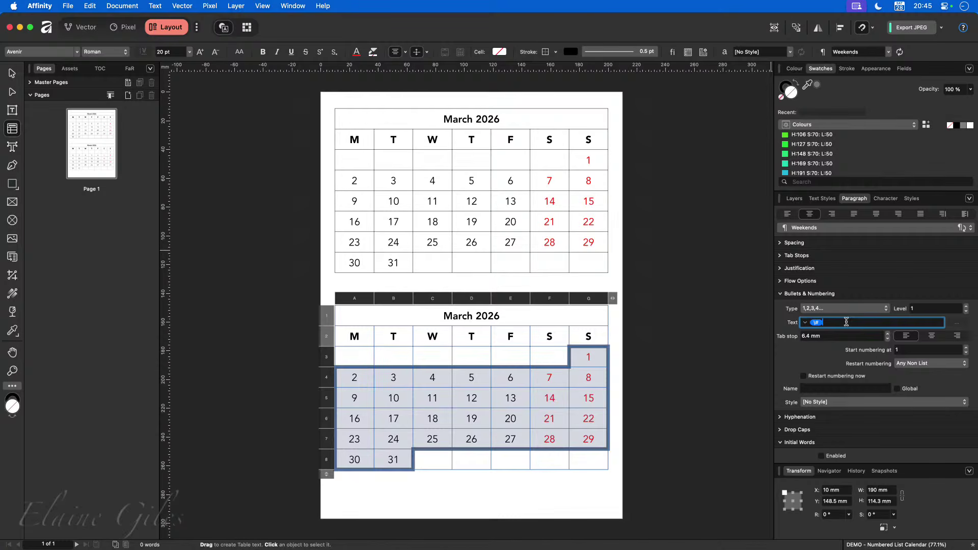
key(Return)
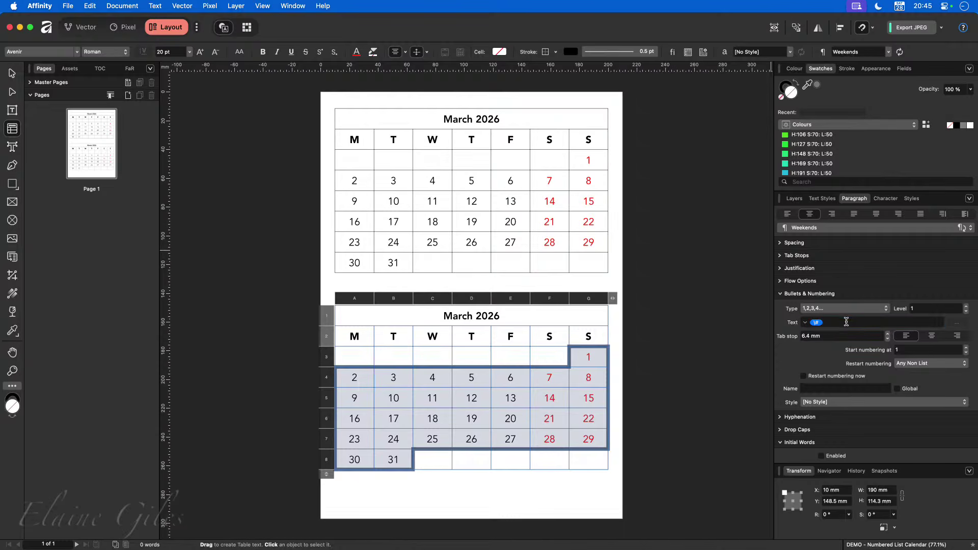
click(707, 402)
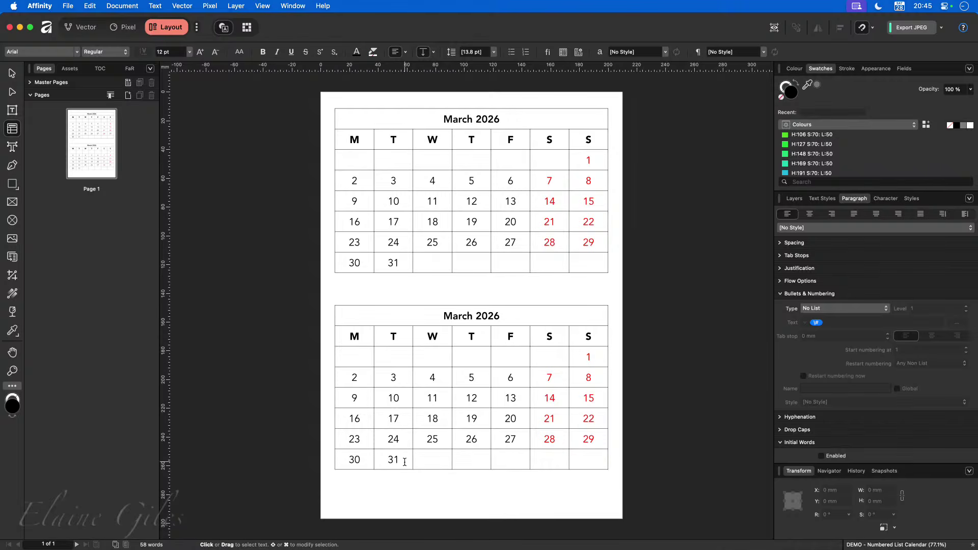
Remove the list numbering from the lower calendar's final Tuesday cell, day 31
click(380, 460)
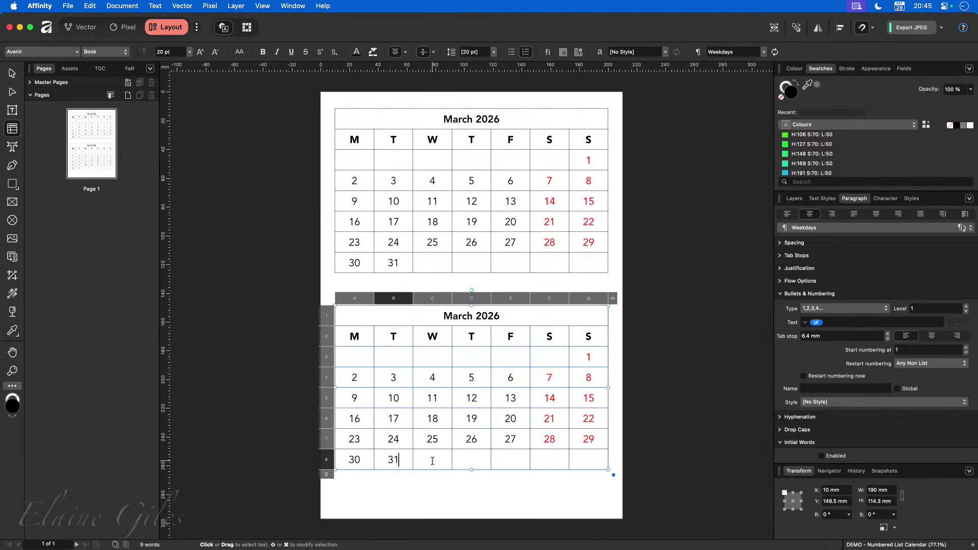
key(BackSpace)
key(BackSpace)
key(BackSpace)
key(BackSpace)
key(Escape)
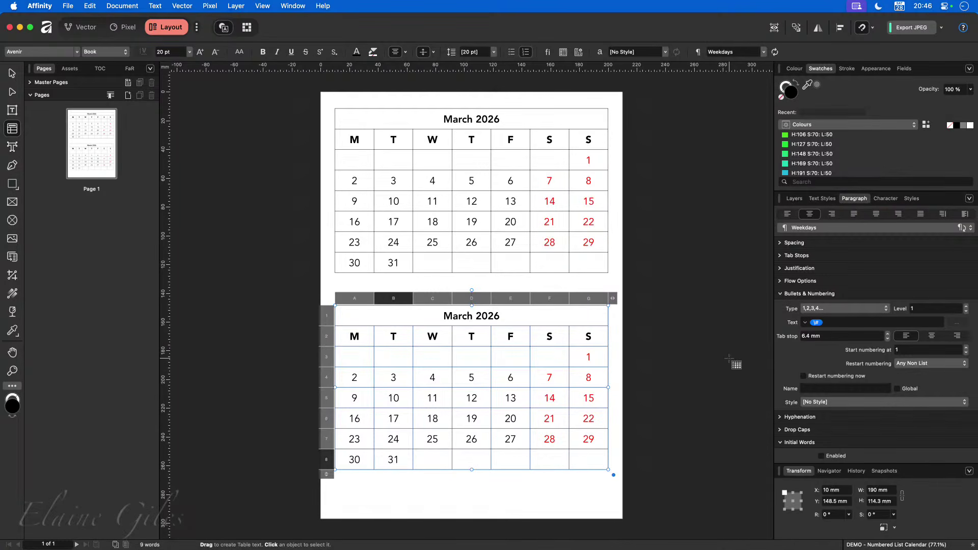
key(super+z)
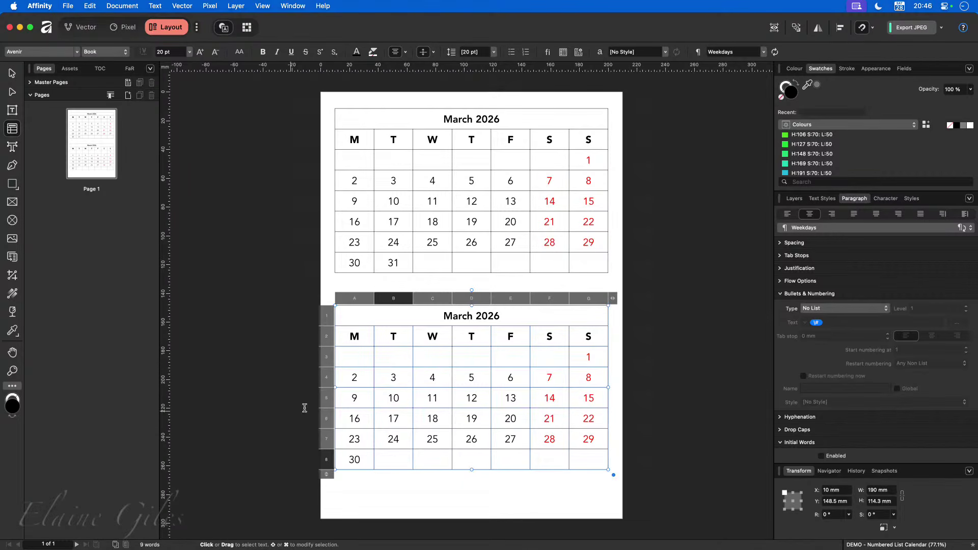
key(Escape)
Add one page after page 1 and draw a text frame about 102 mm wide and 105 mm high on it
click(129, 97)
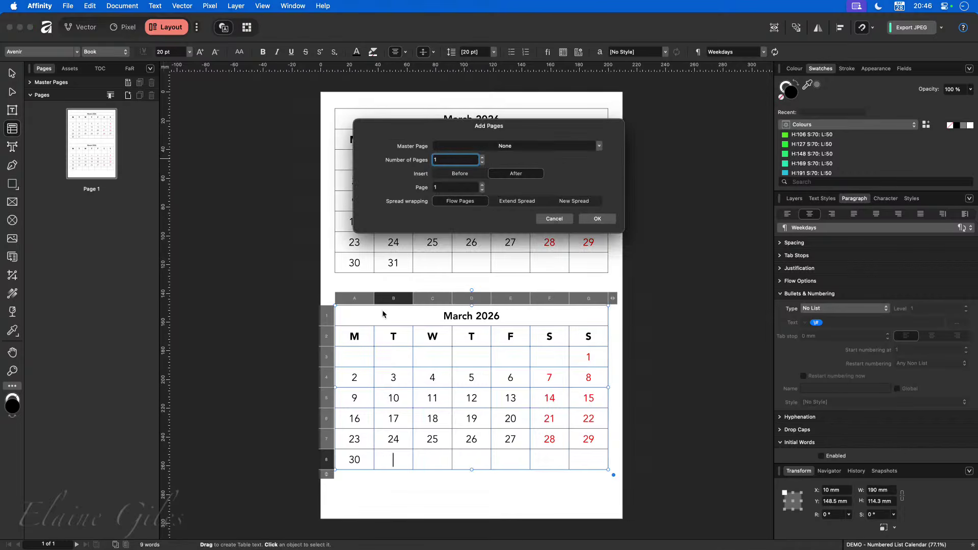
click(601, 220)
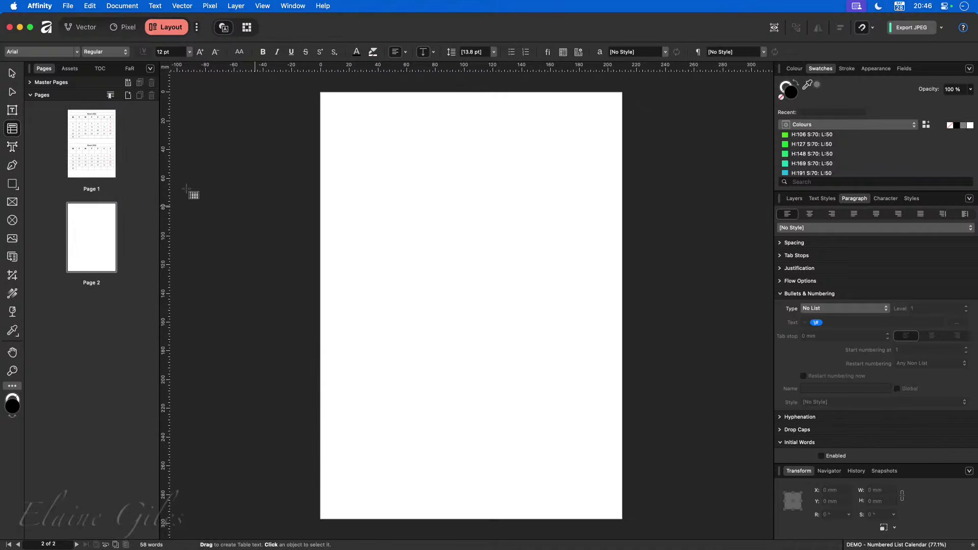
click(14, 111)
drag(355, 128, 502, 280)
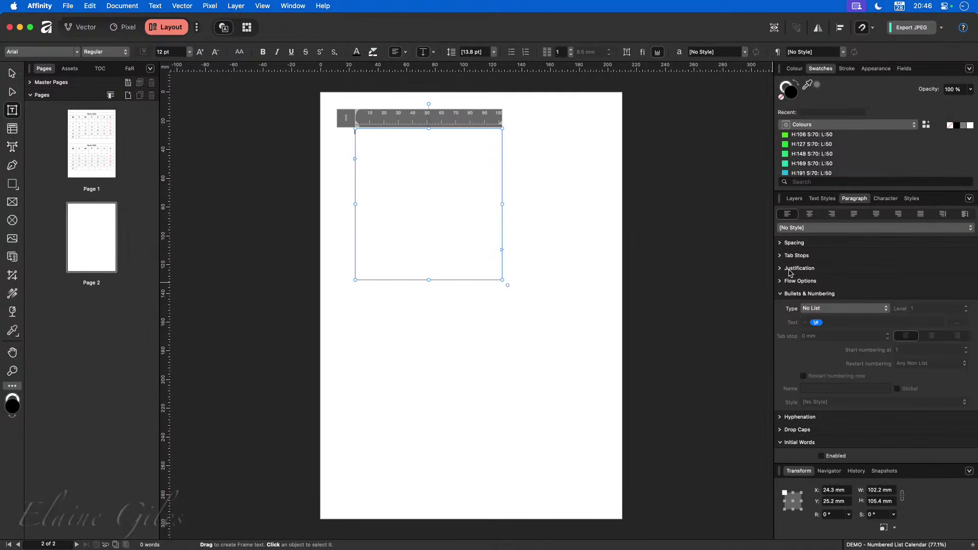
Apply the Numbered 1 paragraph style from the Base group to the empty text frame, trying Bullet 1 first
click(822, 198)
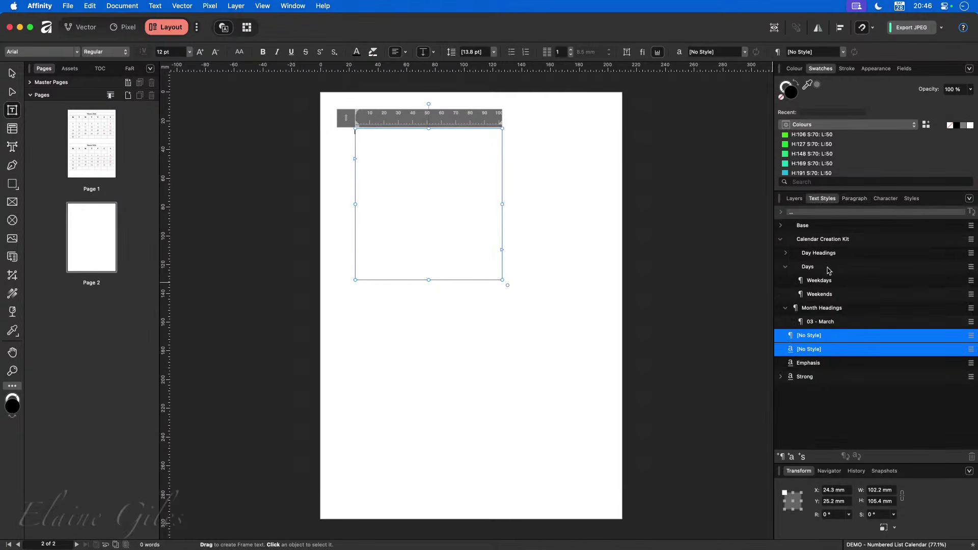
click(780, 225)
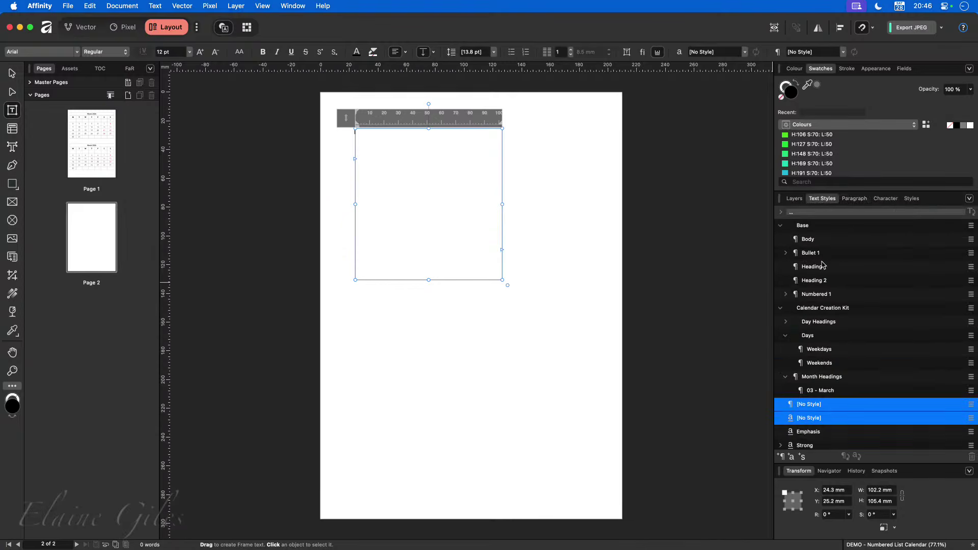
click(810, 252)
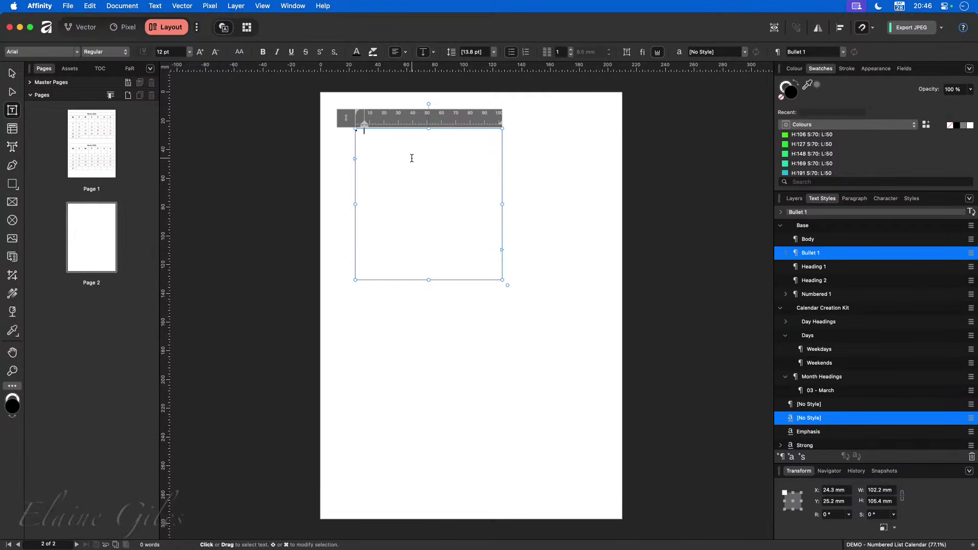
click(816, 294)
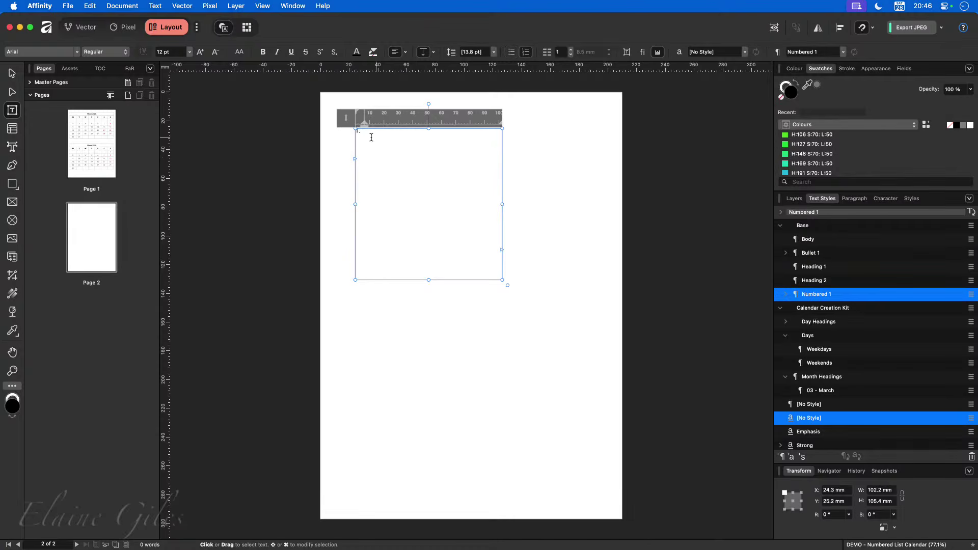
Enter "Item 1" and "Item 2" as numbered list items and remove the numbering from the empty line after them
scroll(398, 116, up, 5)
scroll(389, 284, up, 5)
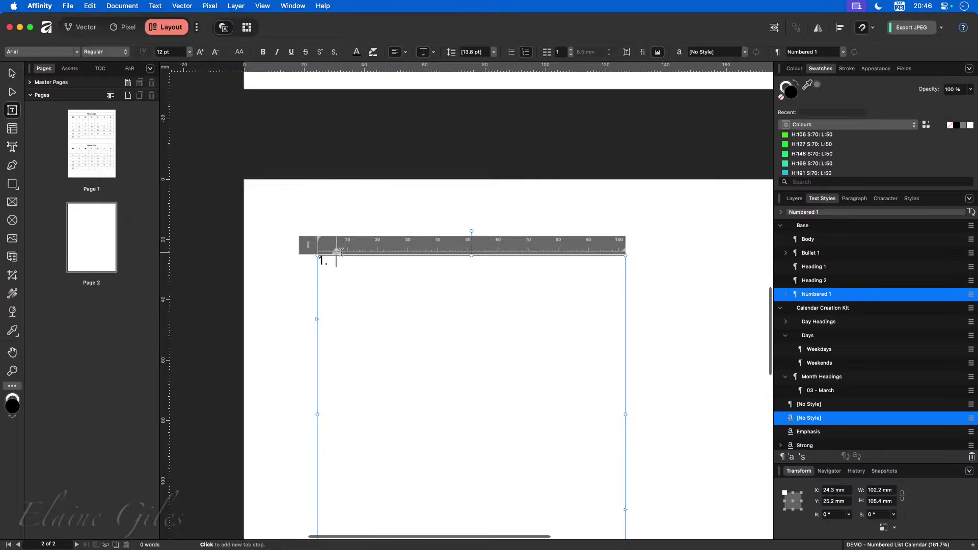
scroll(341, 252, up, 5)
text(Ite)
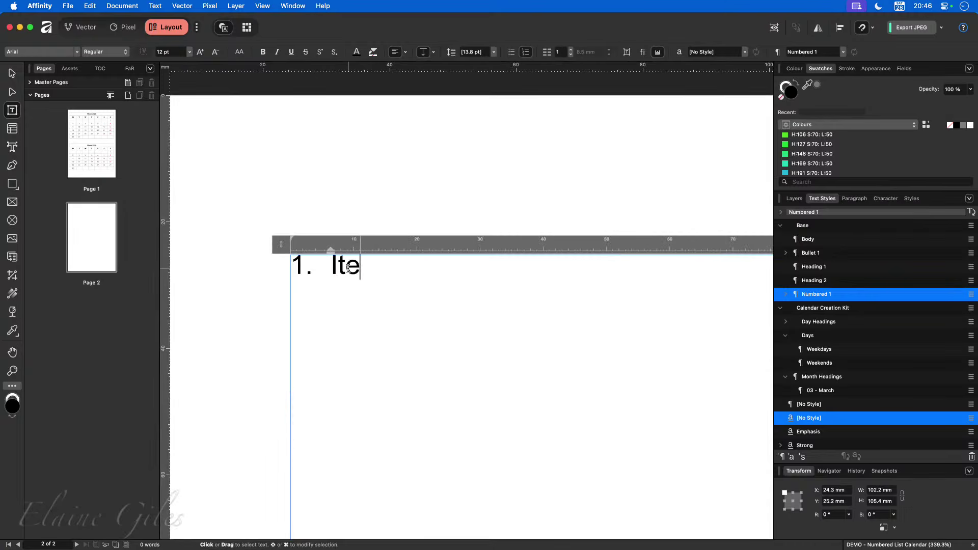
text(m 1)
key(Return)
text(O)
key(BackSpace)
text(Item )
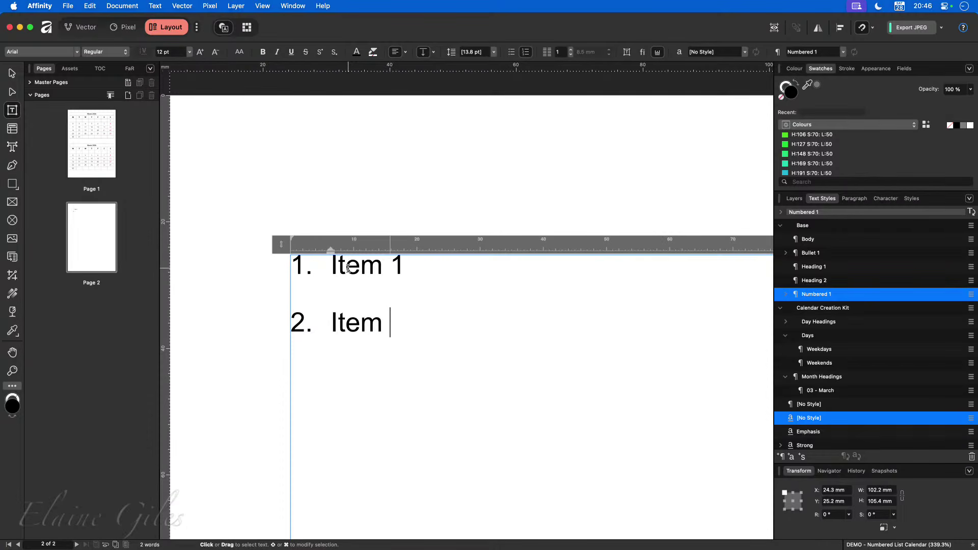
text(2)
key(Return)
key(BackSpace)
Return to page 1 and remove the list numbering from the lower calendar's cells for days 30 and 29
click(103, 152)
click(367, 459)
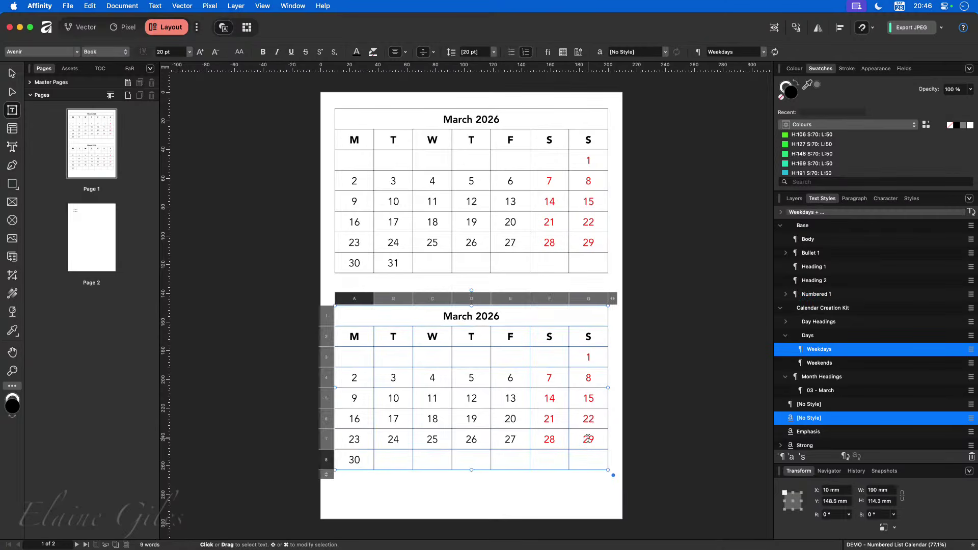
key(super+z)
key(super+z)
key(super+z)
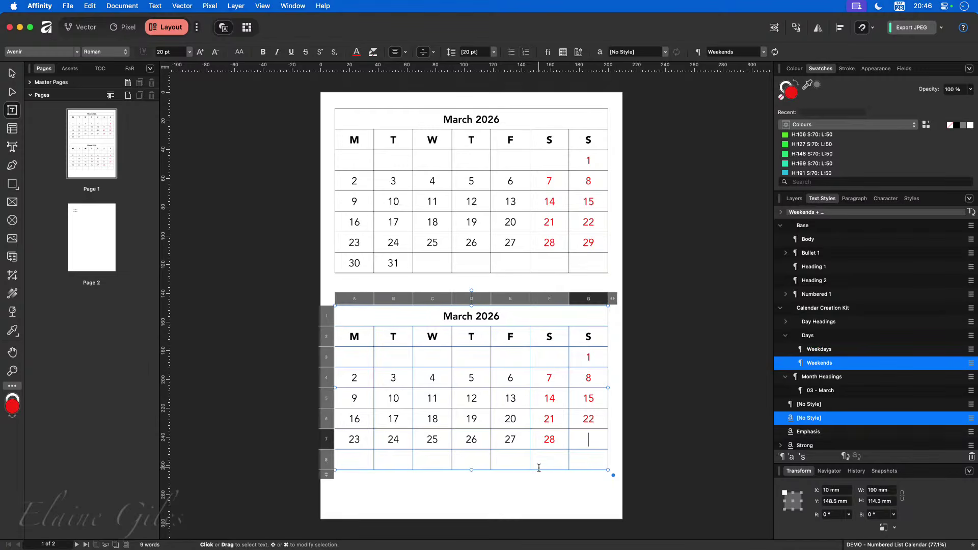
Apply the 1,2,3,4 list type to the lower calendar's blank last Sunday and the Monday and Tuesday cells in the row below
drag(395, 460, 354, 459)
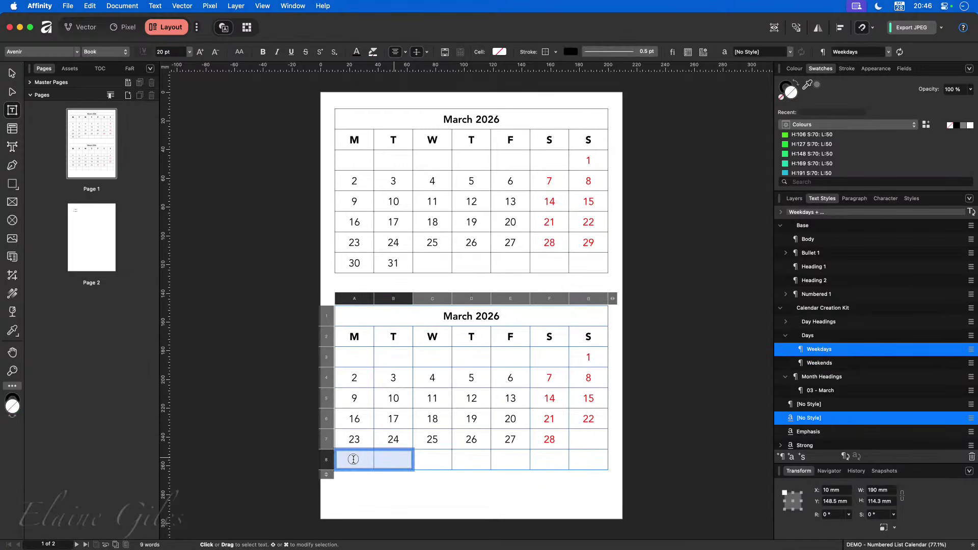
super+click(595, 438)
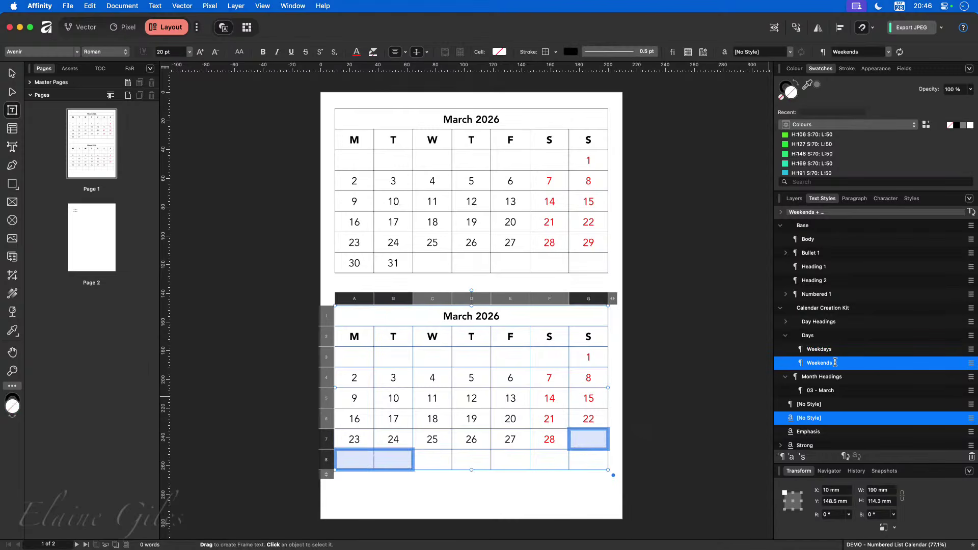
click(855, 199)
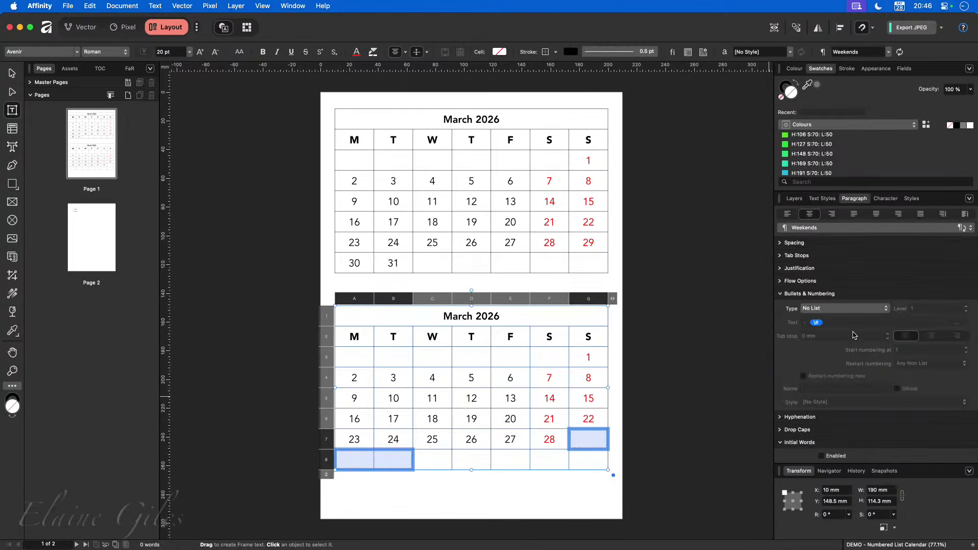
click(834, 309)
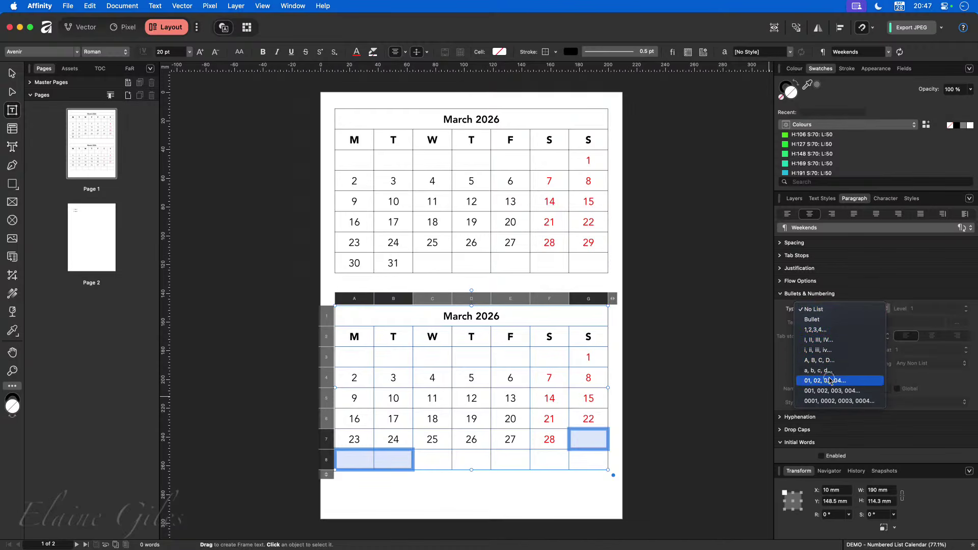
click(834, 332)
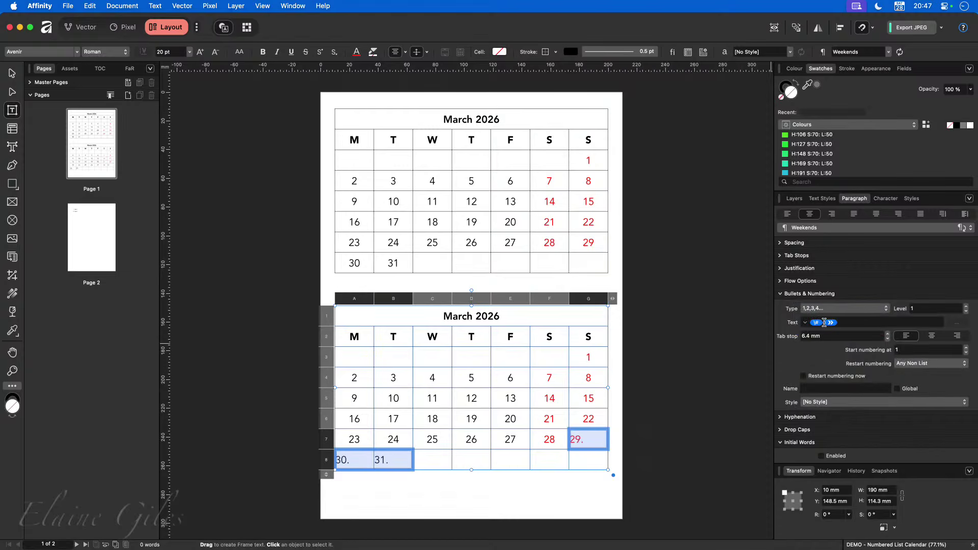
Remove the full stop and tab from the number text of the three selected day cells, then deselect them
click(849, 321)
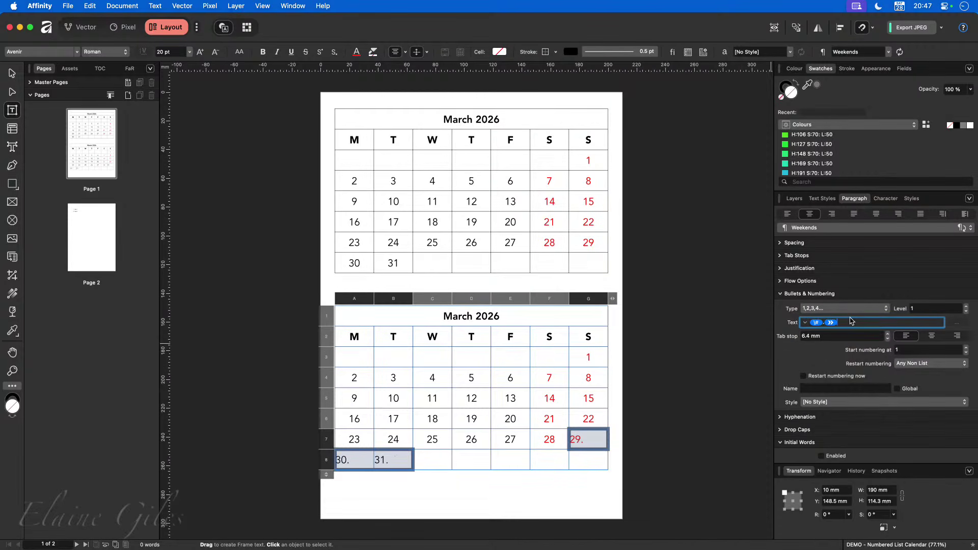
key(BackSpace)
key(BackSpace)
key(Return)
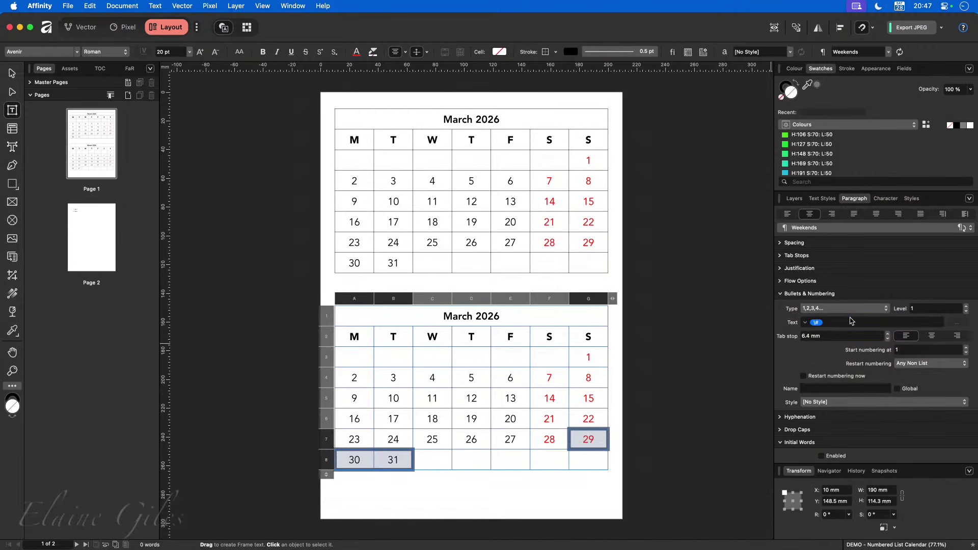
click(682, 473)
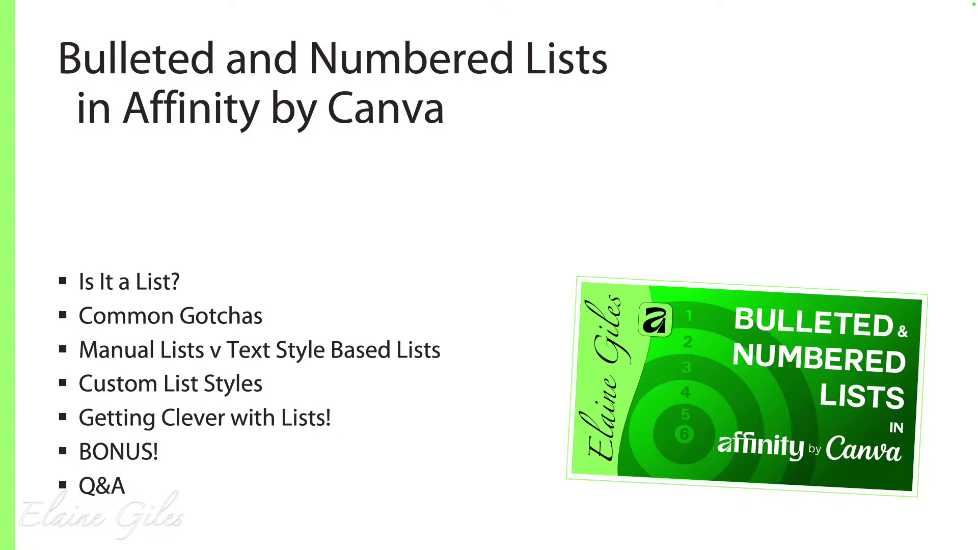
key(Right)
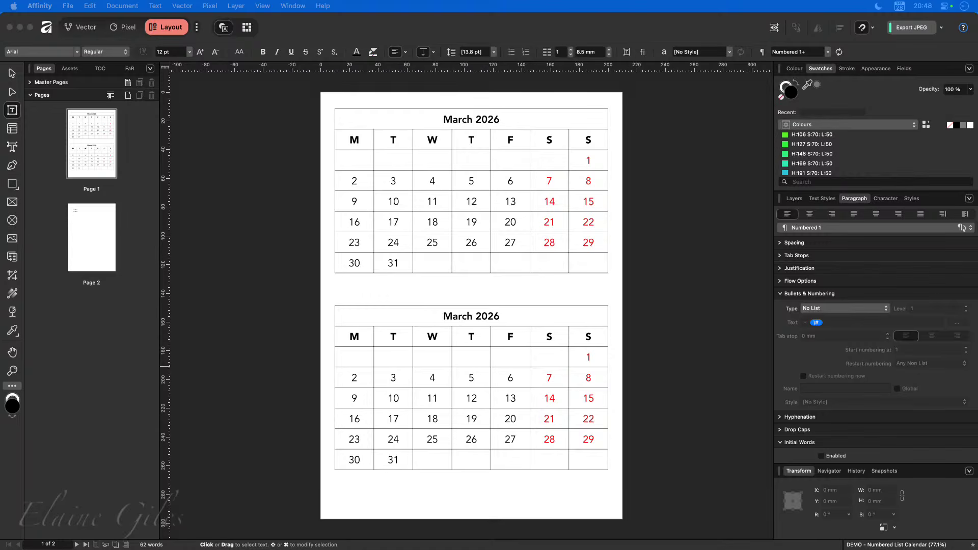
Switch to Finder, extract the list resources ZIP archive in the __SCP Product folder, and open the extracted folder
drag(0, 158, 359, 97)
click(223, 155)
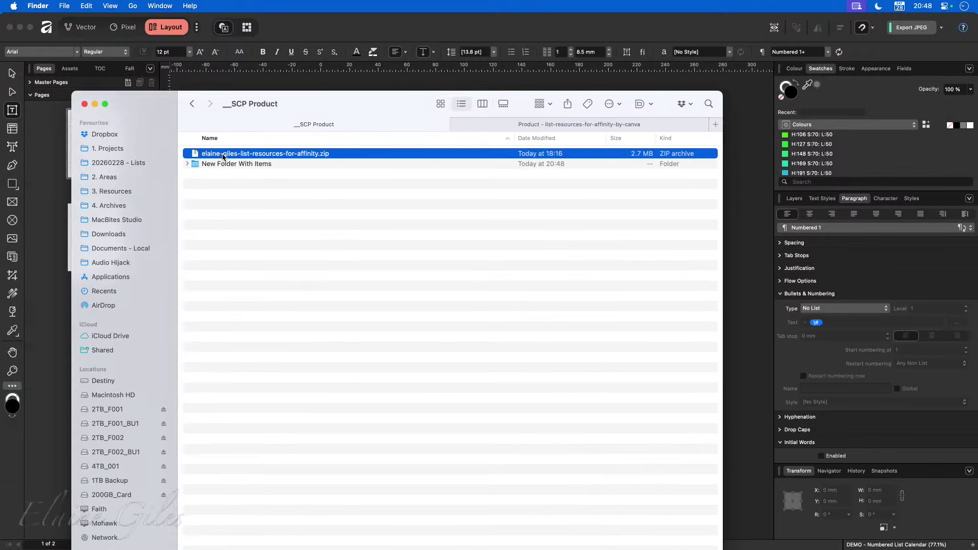
double_click(223, 154)
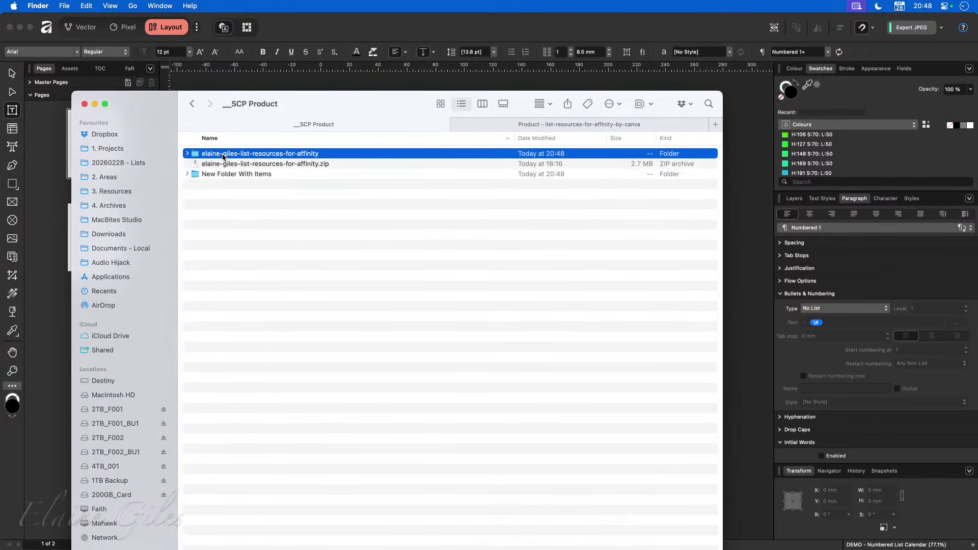
double_click(223, 155)
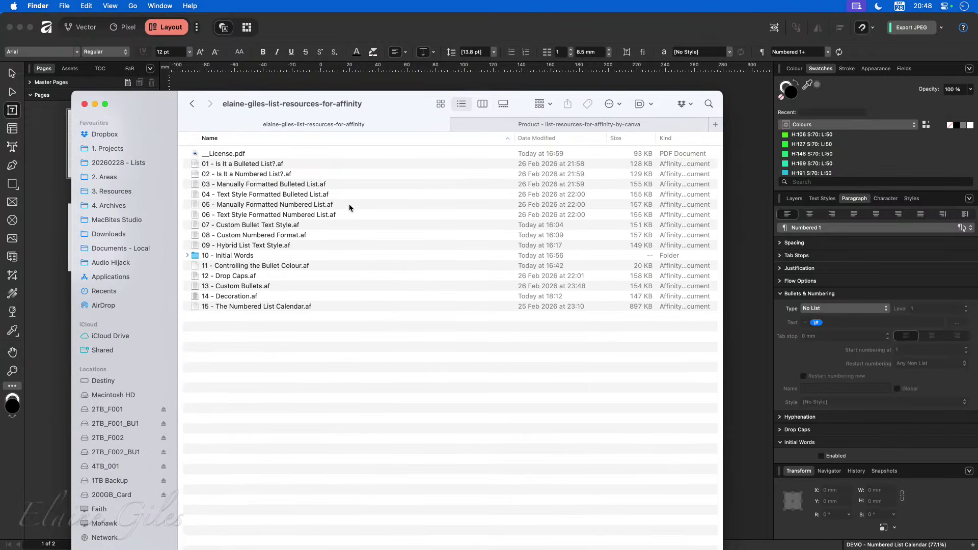
Preview the file "01 - Is It a Bulleted List?.af" without opening it in the design application
click(303, 165)
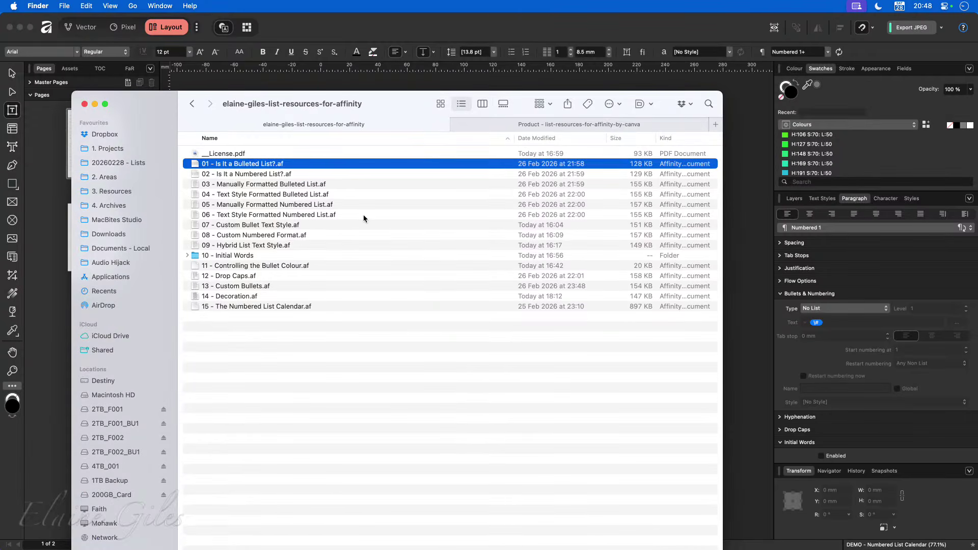
key(space)
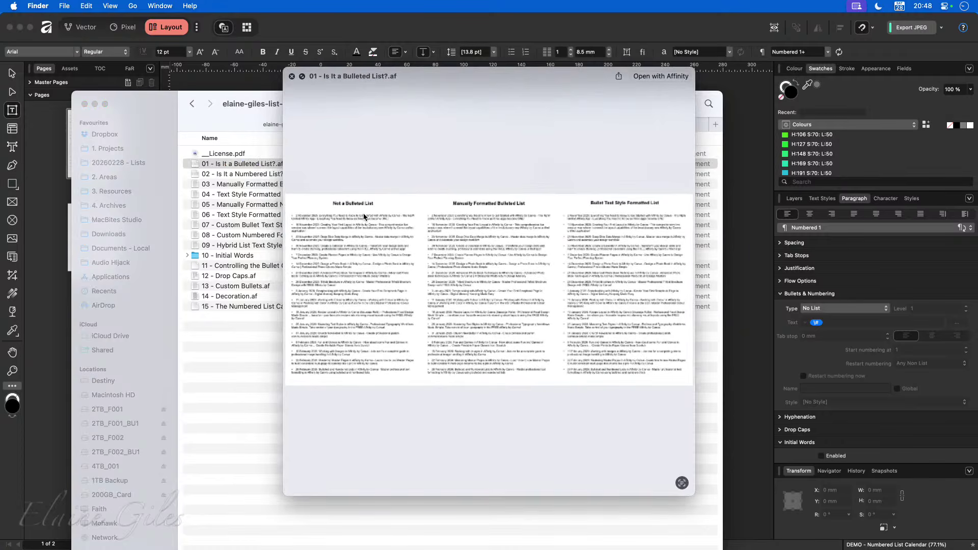
Preview the list resource files from "02 - Is It a Numbered List?.af" through "09 - Hybrid List Text Style.af" one after another
key(Down)
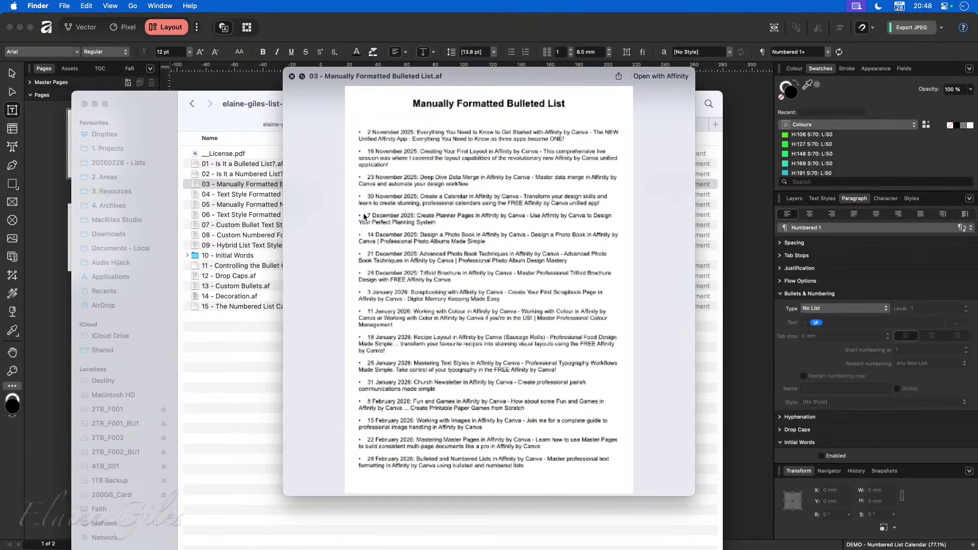
key(Down)
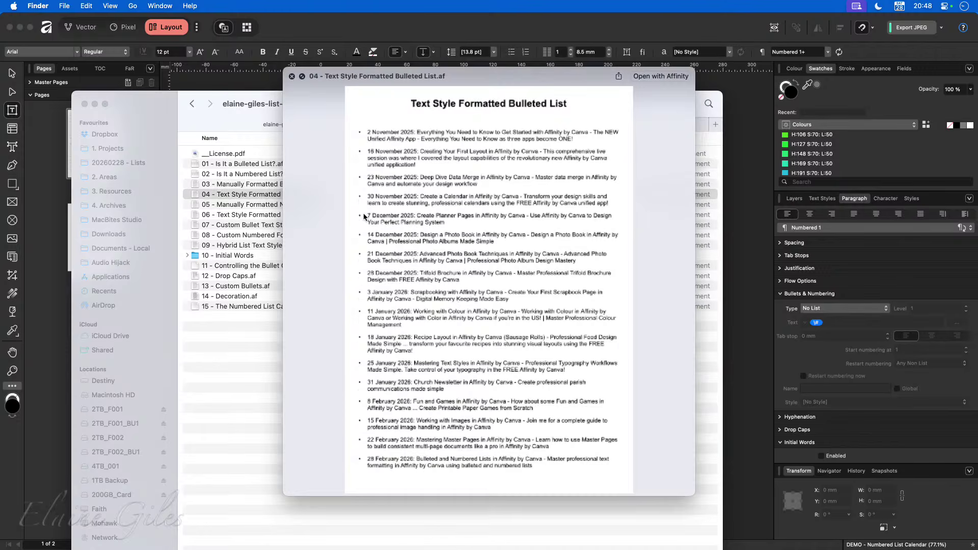
key(Down)
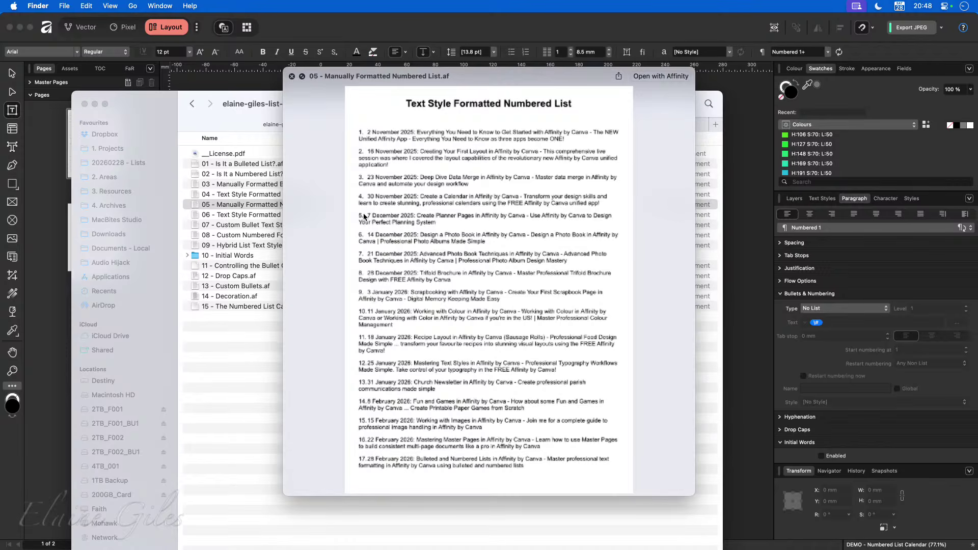
key(Down)
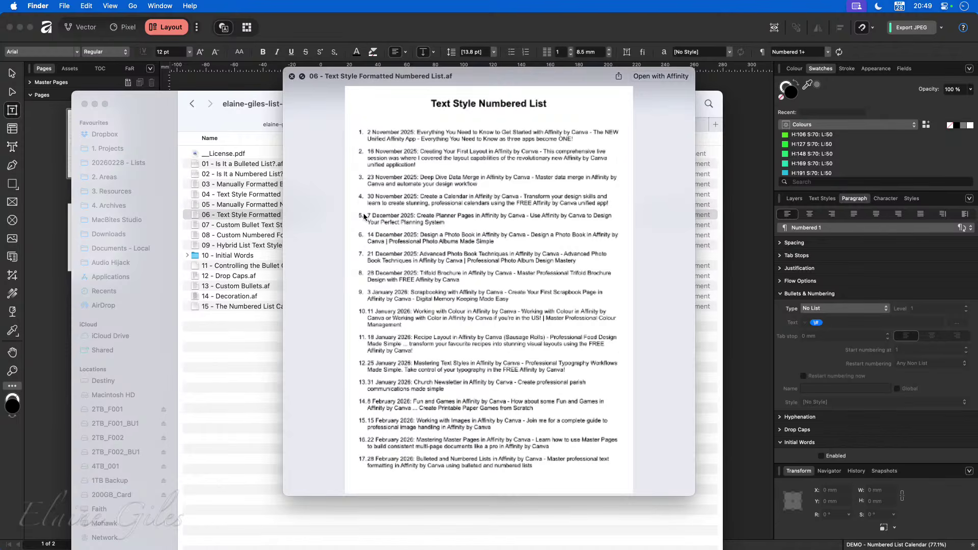
key(Down)
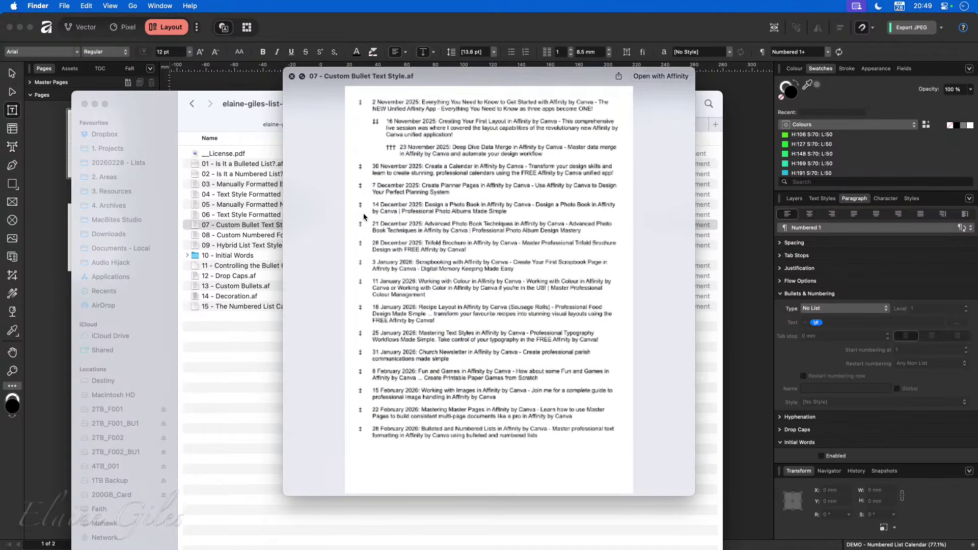
key(Down)
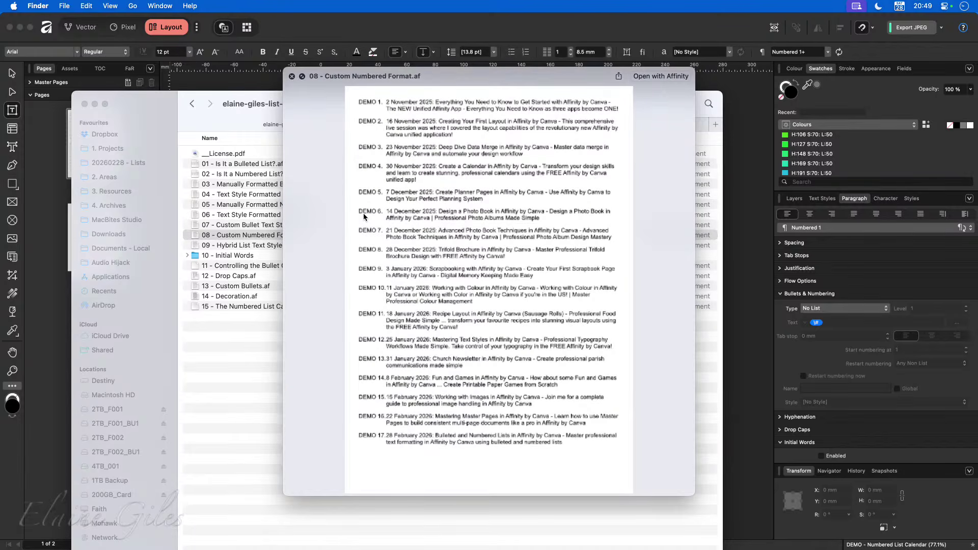
key(Down)
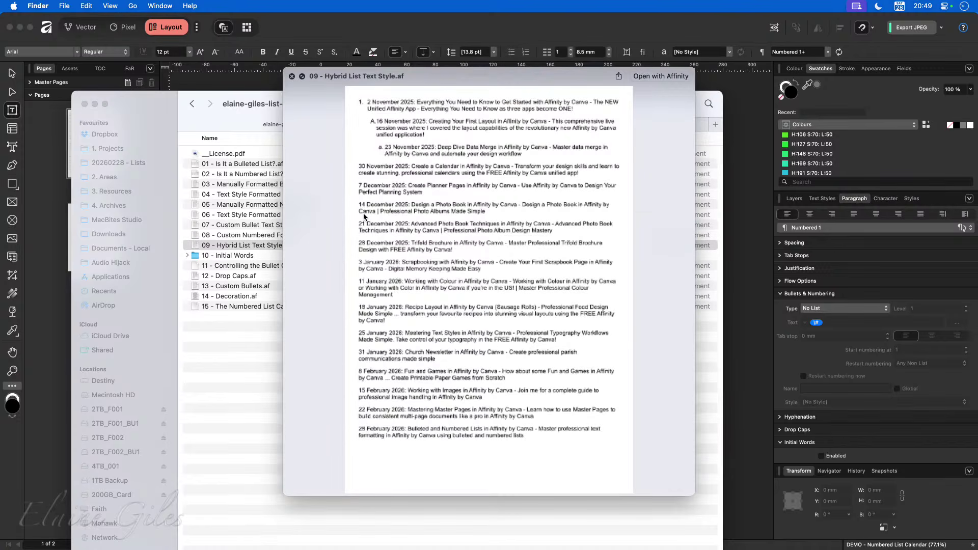
Expand the "10 - Initial Words" folder and preview its files through "D - Strong Highlight.af"
key(Down)
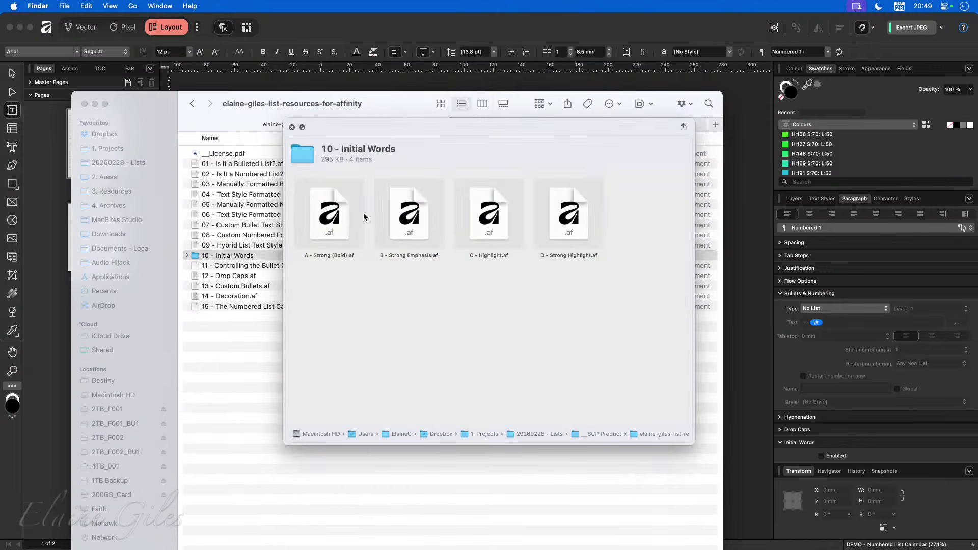
key(Right)
key(Down)
key(Down)
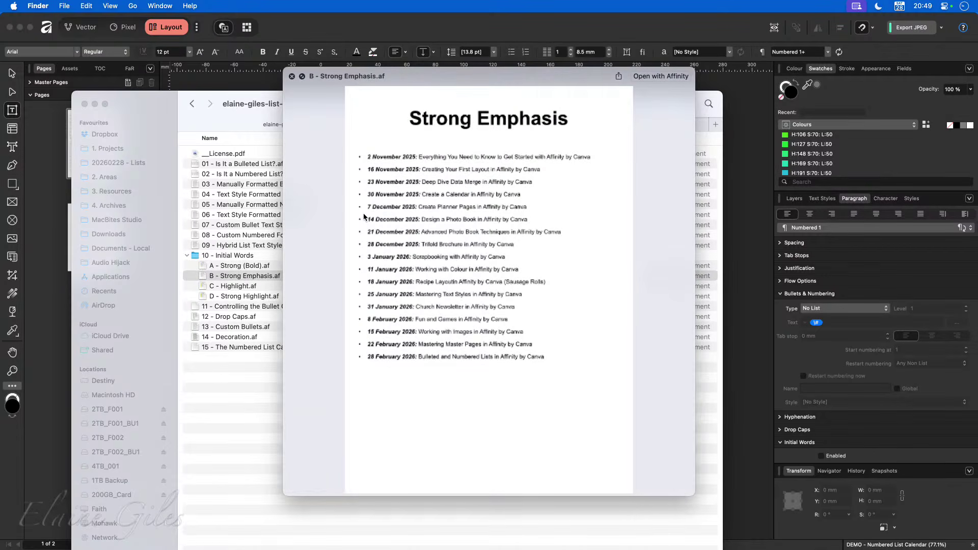
key(Down)
key(Down)
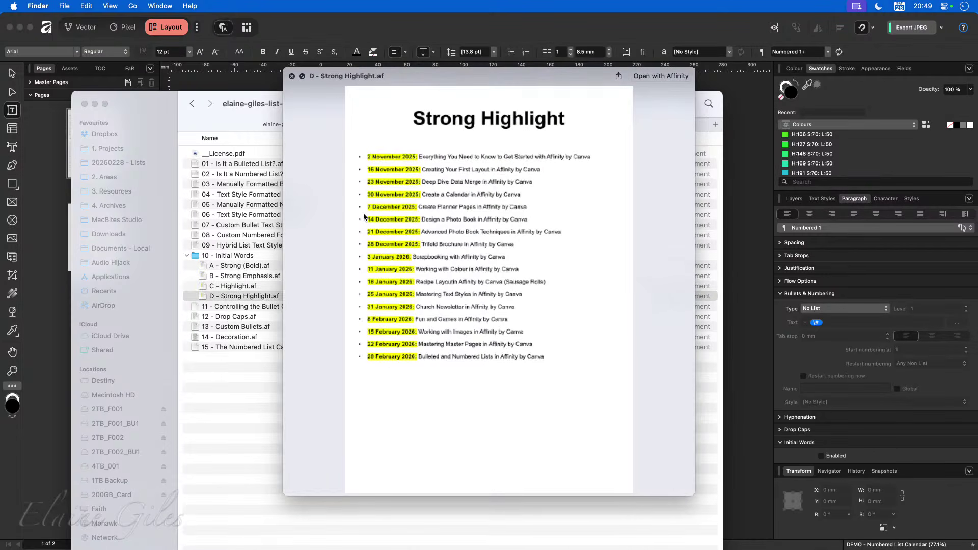
Preview the files "11 - Controlling the Bullet Colour.af" through "15 - The Numbered List Calendar.af", close the preview, and switch to Affinity
key(Down)
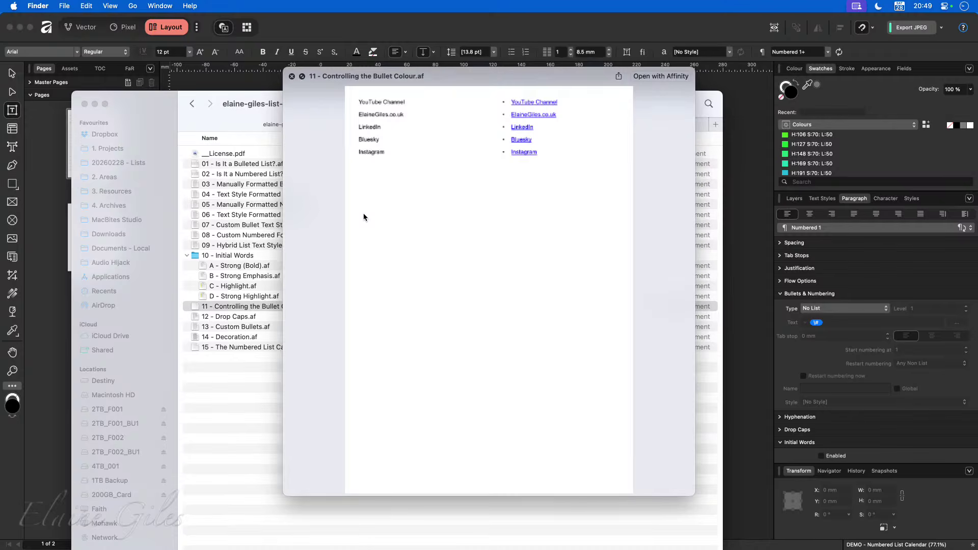
key(Down)
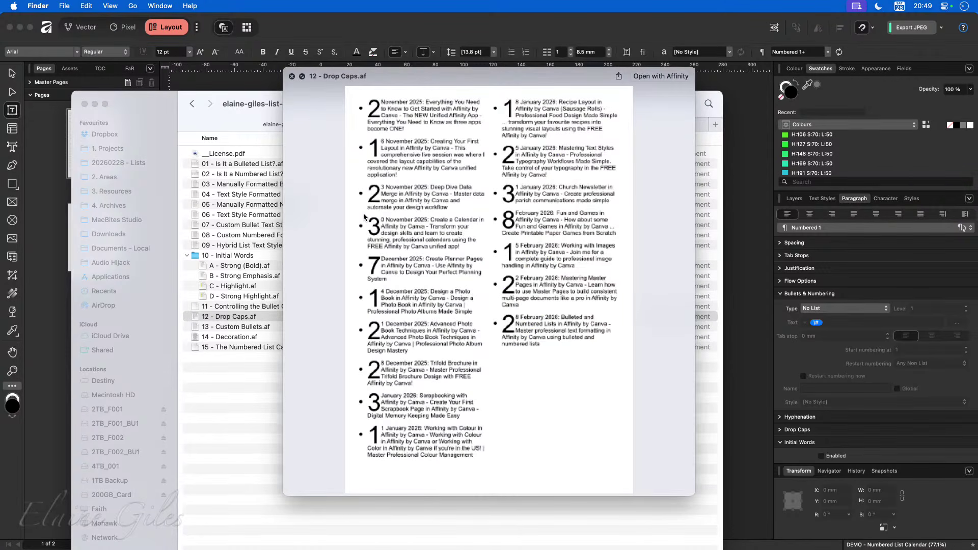
key(Down)
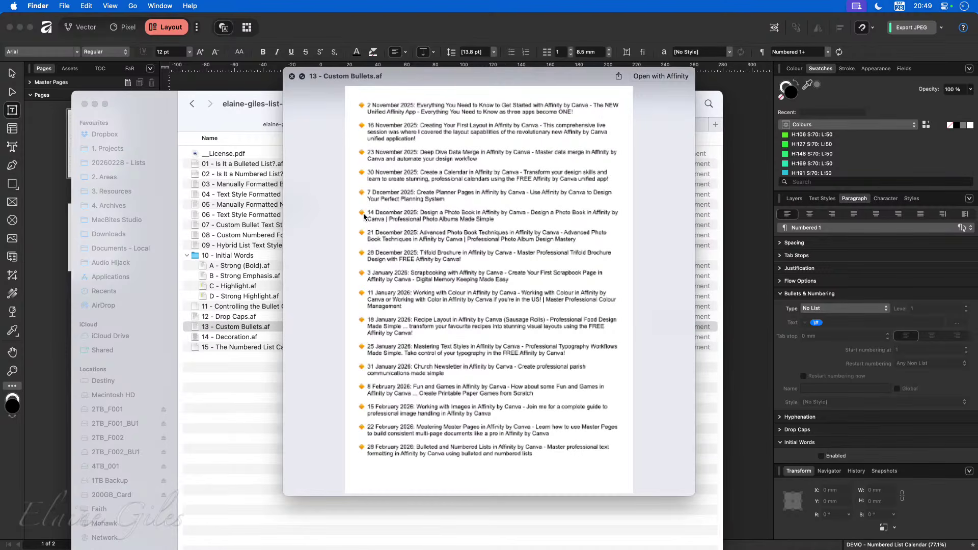
key(Down)
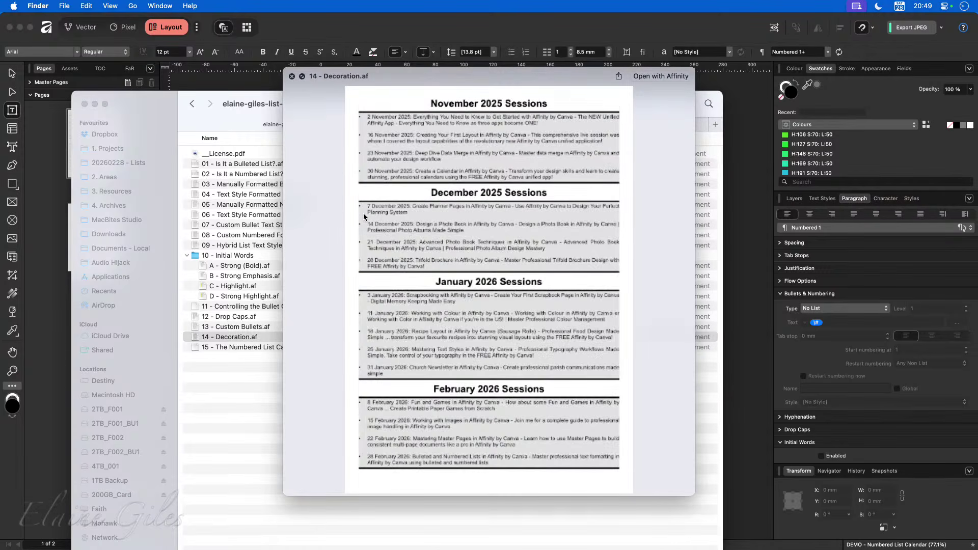
key(Down)
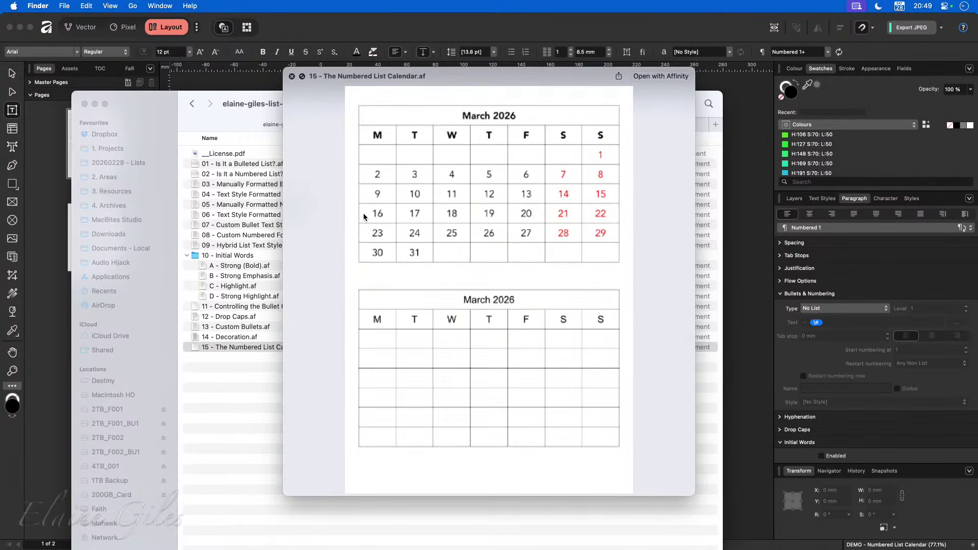
key(space)
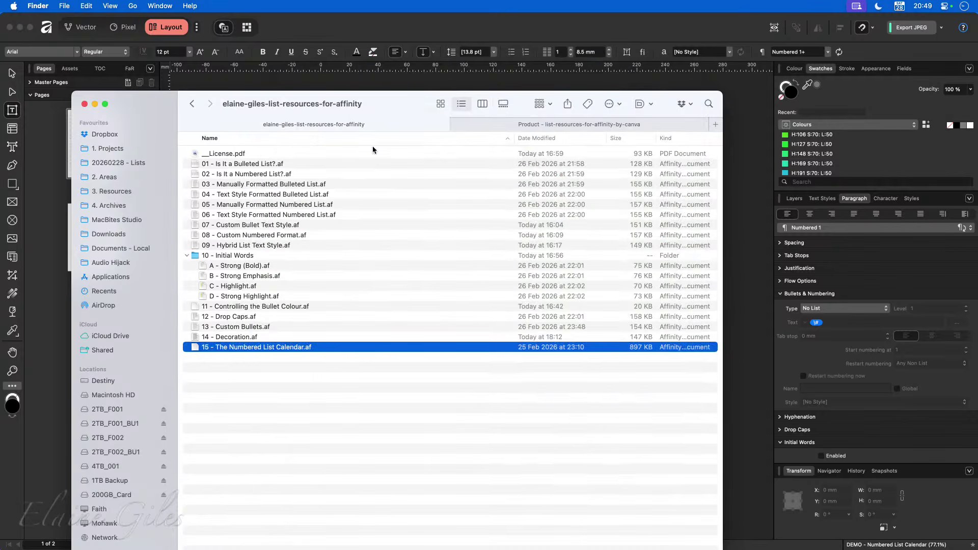
key(super+Down)
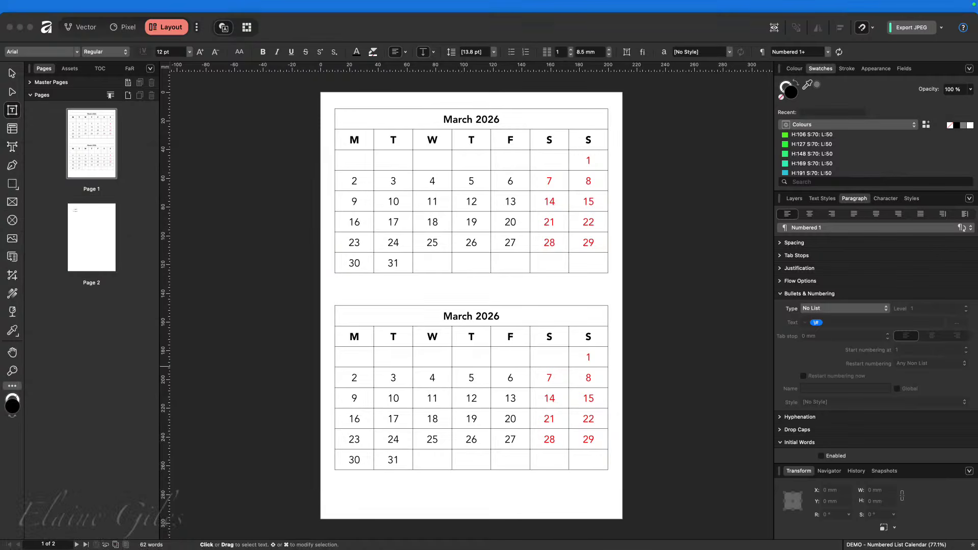
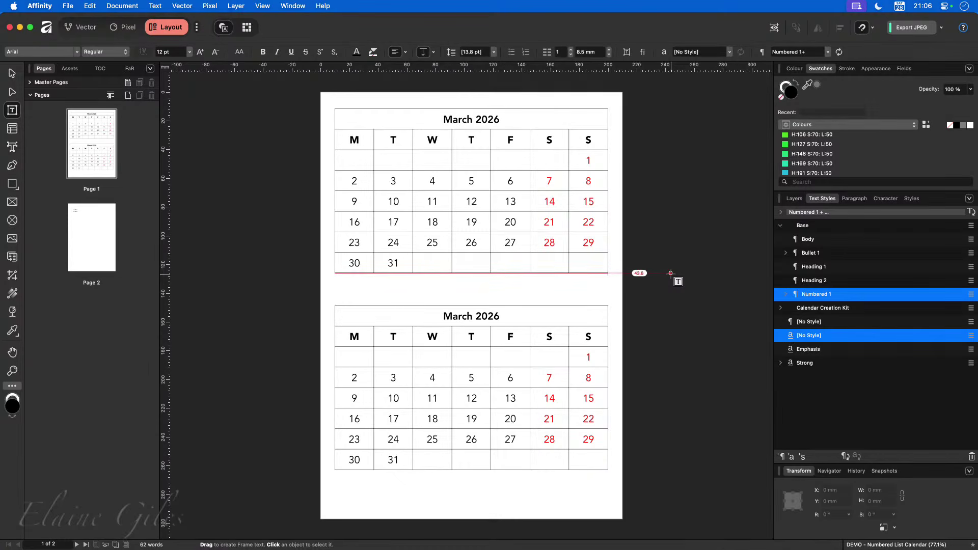
Create a new document from the dark-covered eBook template with the TITLE placeholder in the SCP Products template folder
key(super+s)
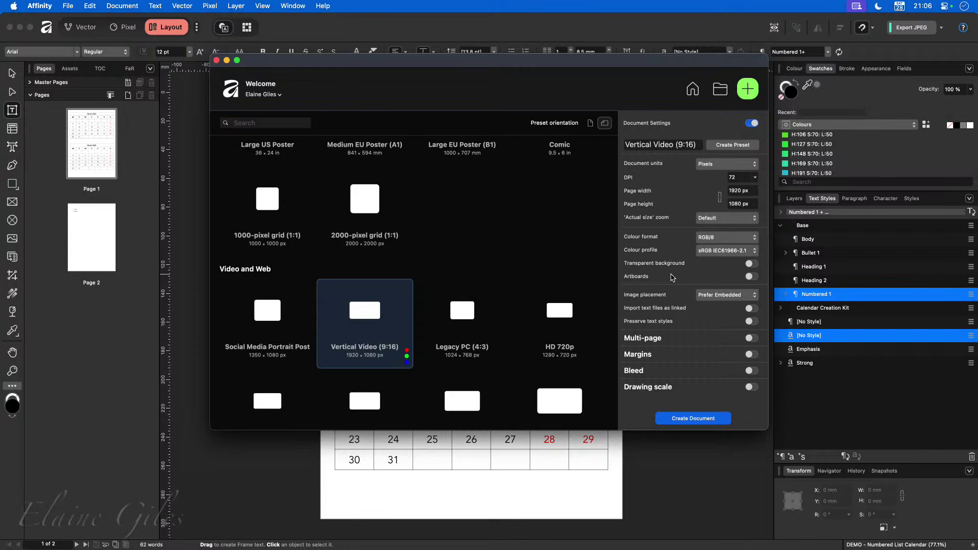
click(694, 90)
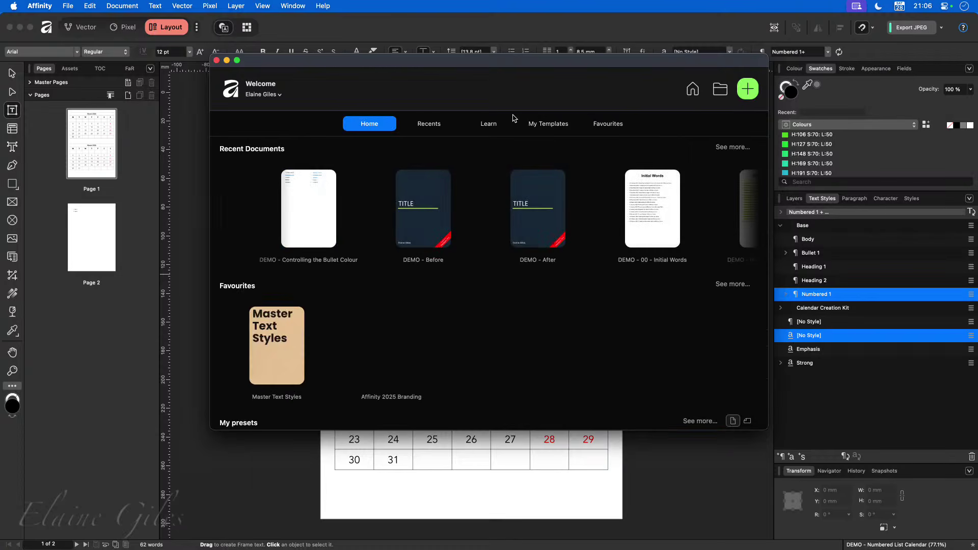
click(562, 125)
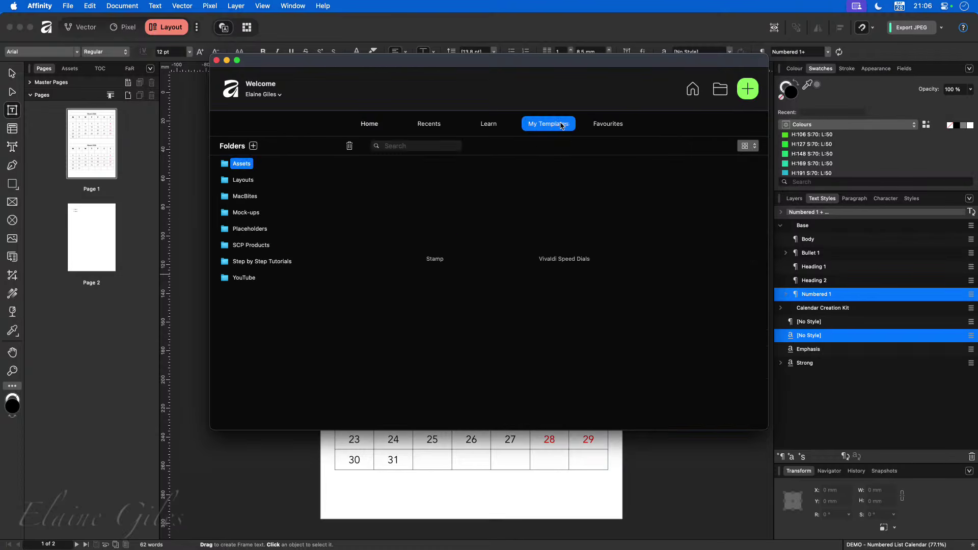
click(250, 245)
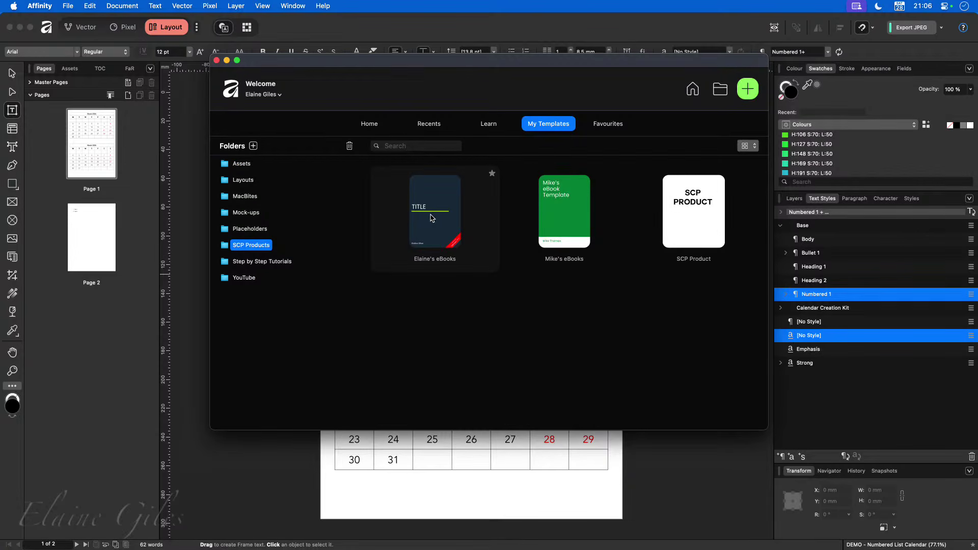
double_click(431, 218)
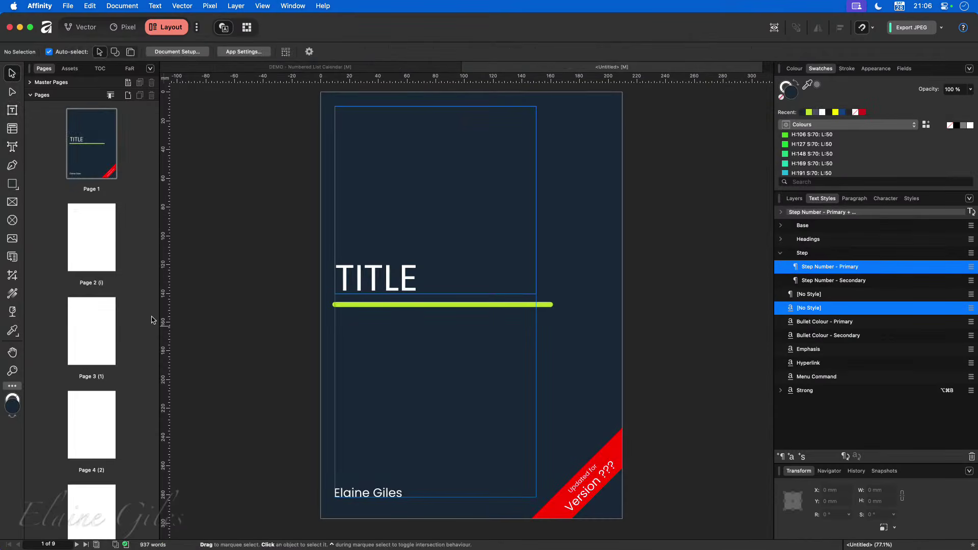
Look through the template's opening pages to page 4, highlight its sample headings and body text for inspection, and deselect them
click(100, 242)
click(96, 322)
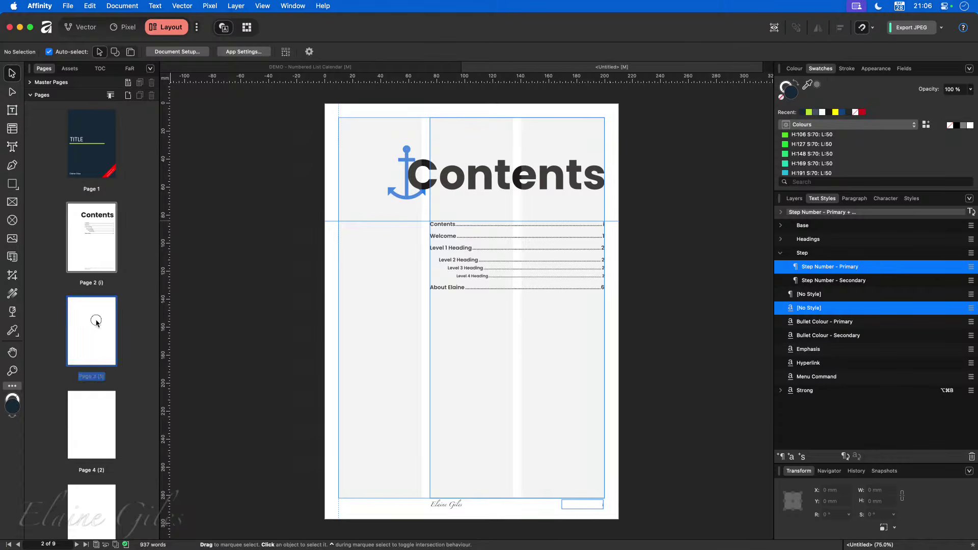
click(90, 426)
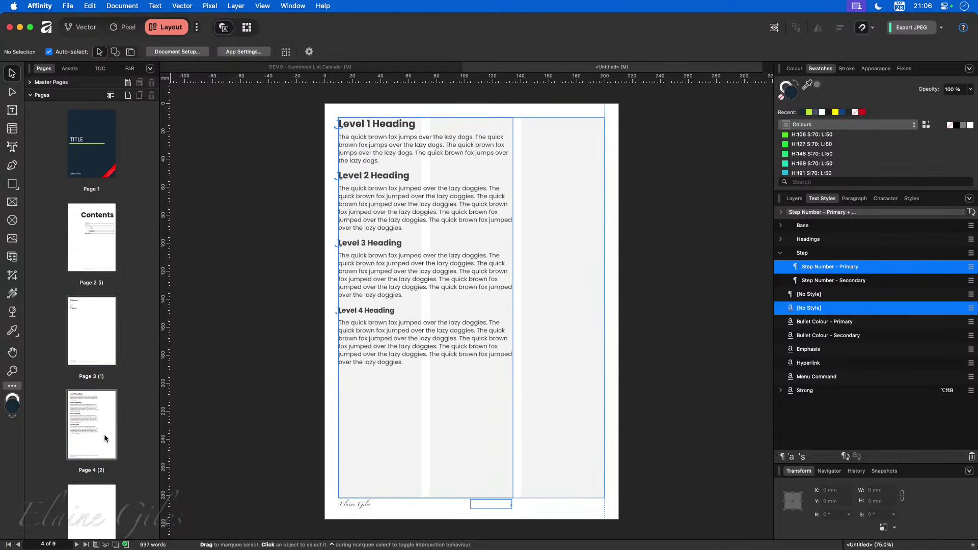
click(349, 315)
double_click(415, 356)
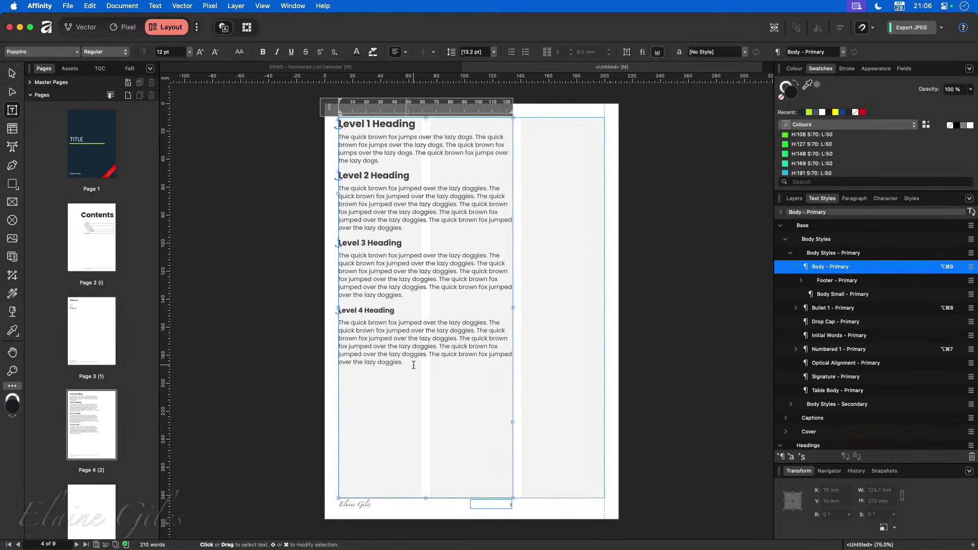
drag(411, 362, 346, 123)
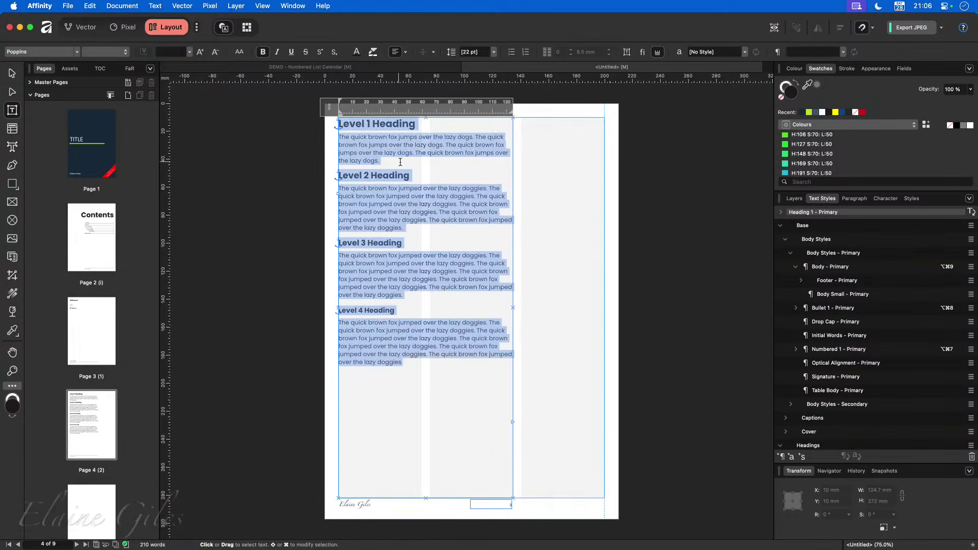
scroll(377, 122, up, 5)
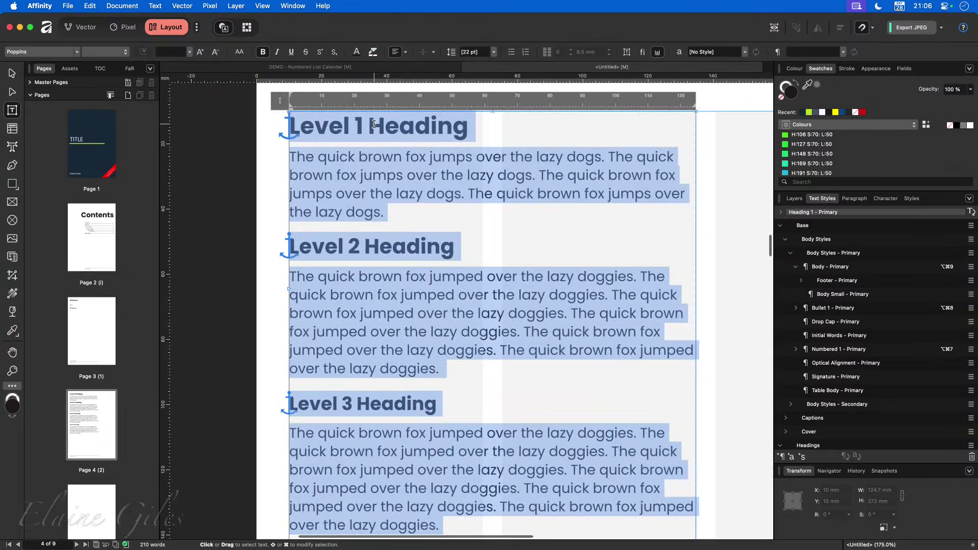
scroll(373, 123, up, 2)
click(611, 234)
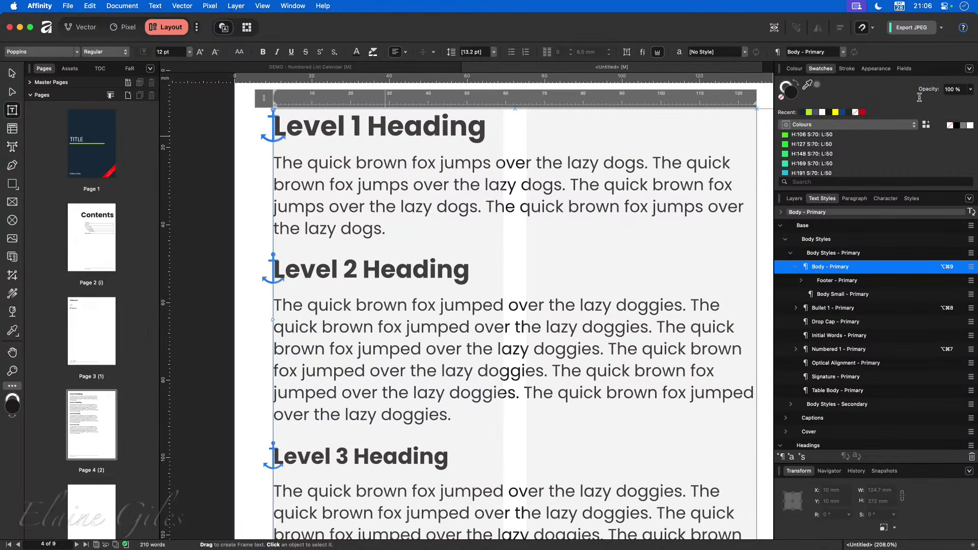
Edit the Text - Primary global colour in the document's swatch palette to a medium green
click(818, 124)
click(815, 112)
scroll(797, 153, up, 5)
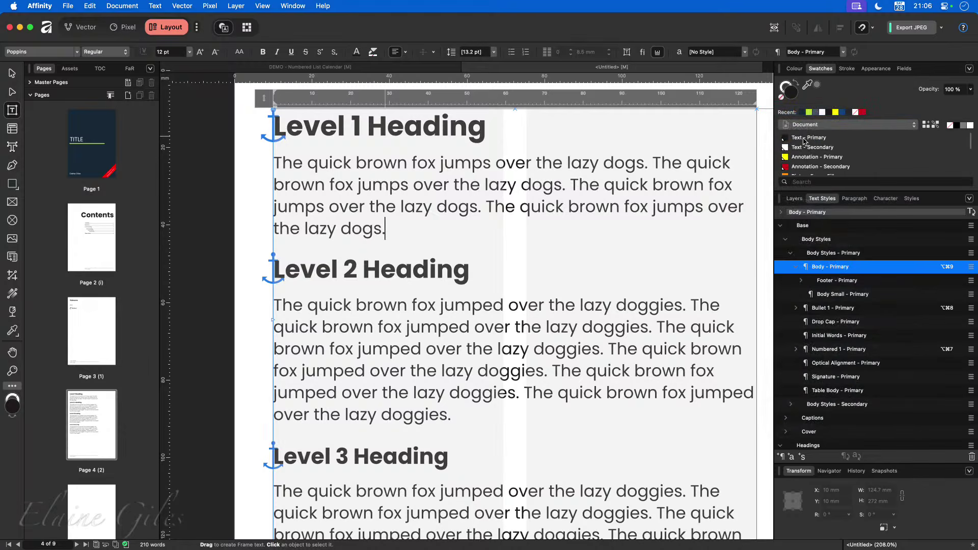
right_click(803, 142)
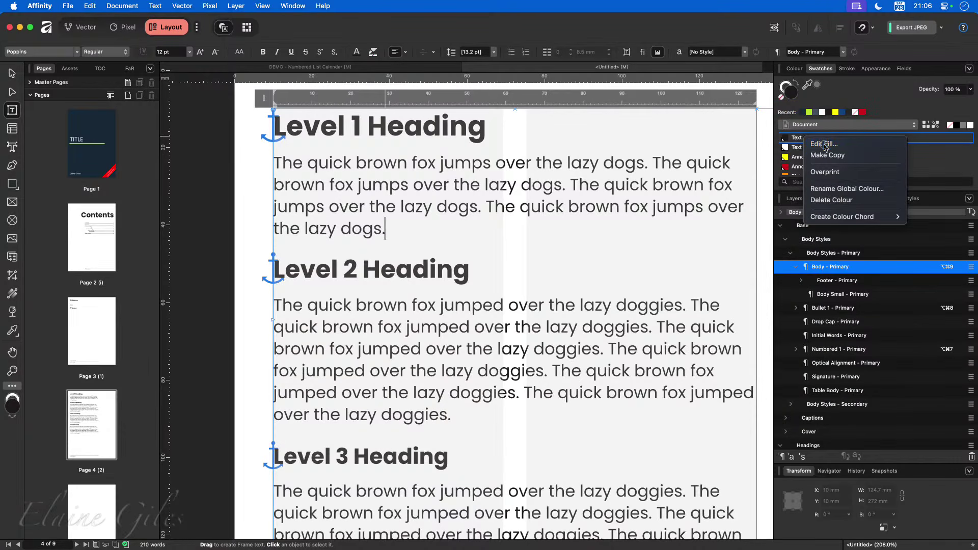
click(825, 145)
click(823, 176)
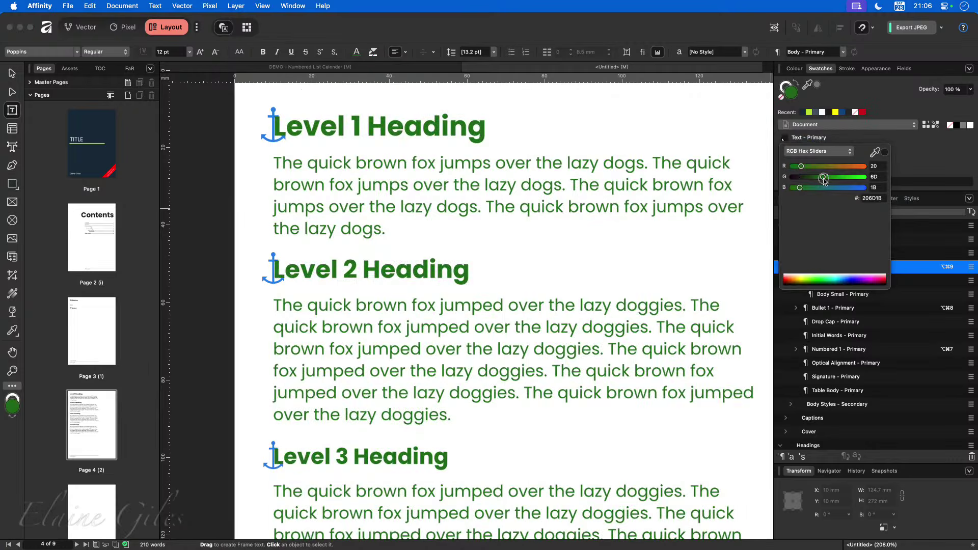
drag(824, 177, 828, 178)
click(715, 291)
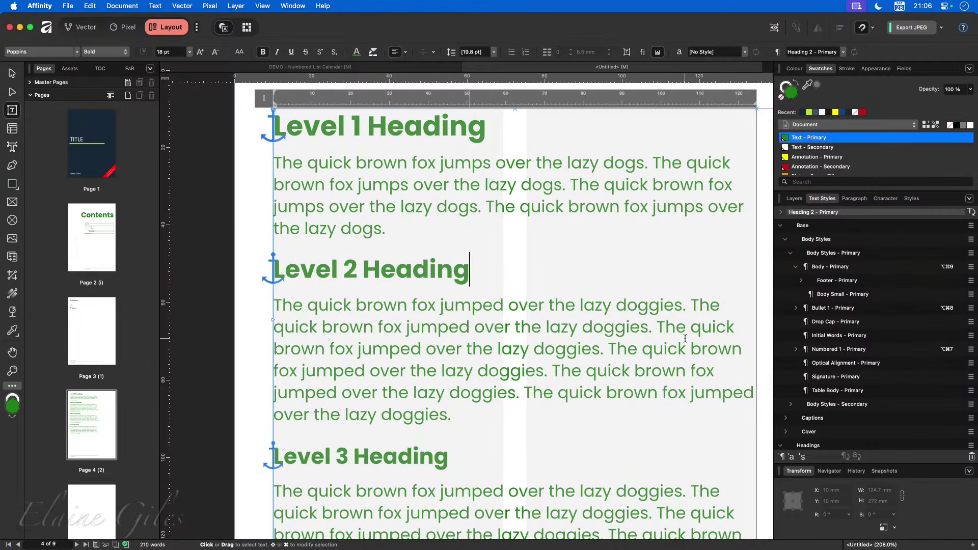
Save the new document as Untitled in the 20260228 - Lists folder
key(super+s)
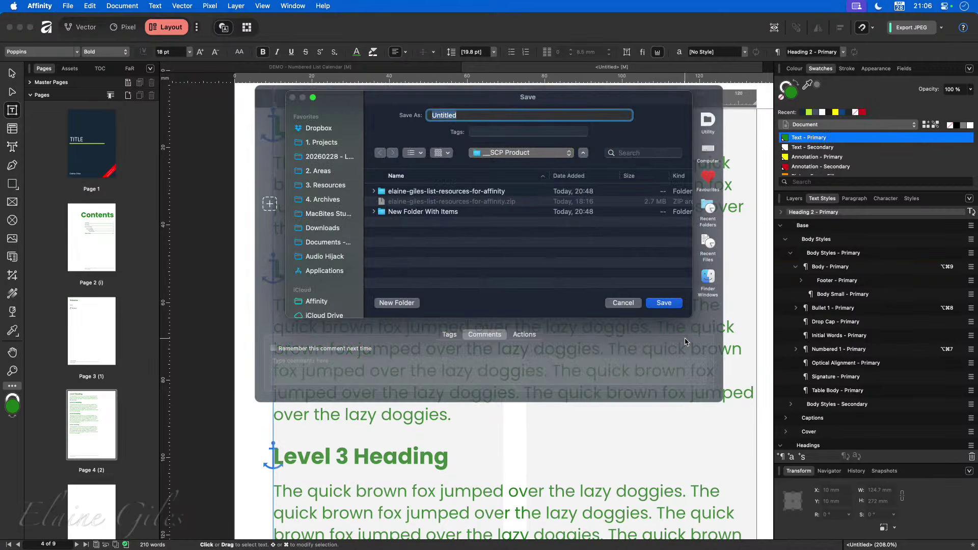
click(327, 158)
click(668, 305)
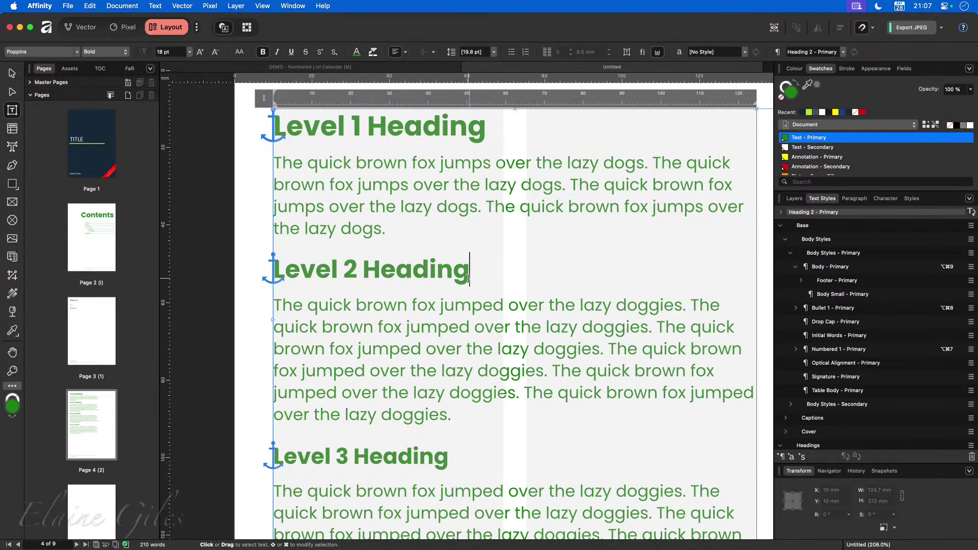
Create another document from the dark-covered eBook template, check the text colour on page 4, and close it without saving
key(super+n)
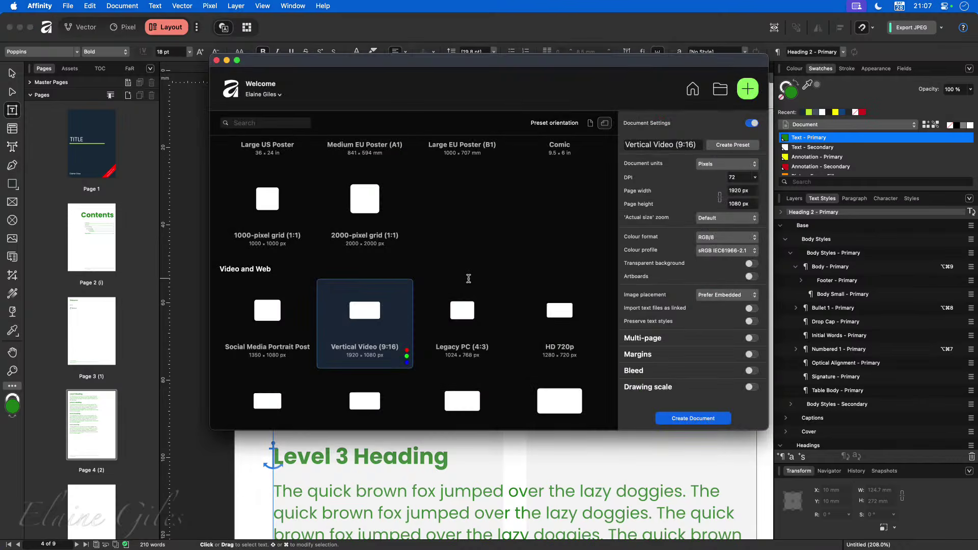
click(692, 89)
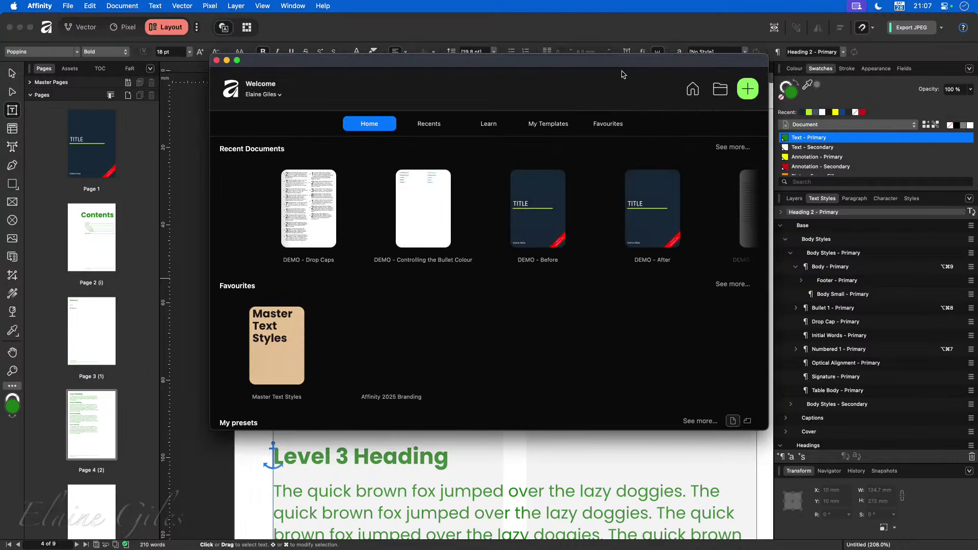
click(549, 124)
double_click(434, 226)
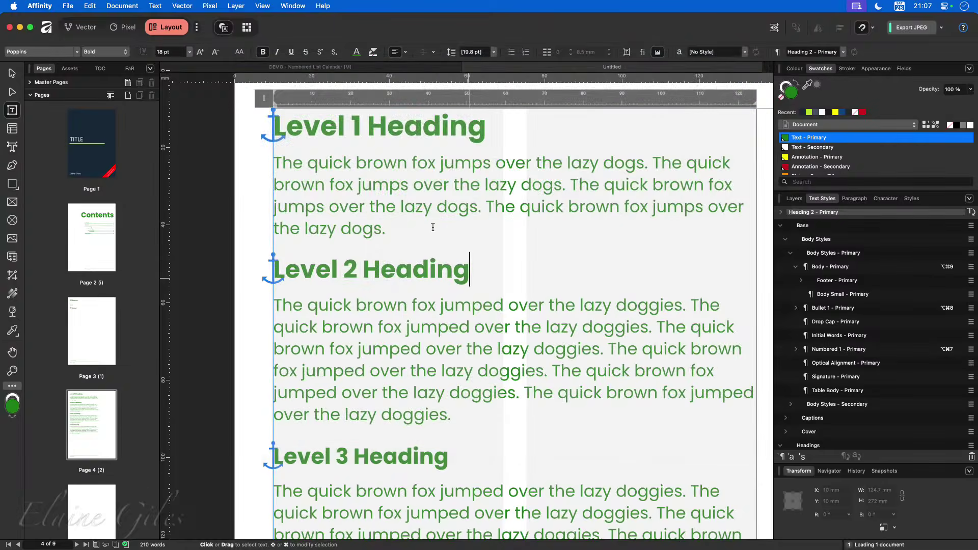
click(90, 440)
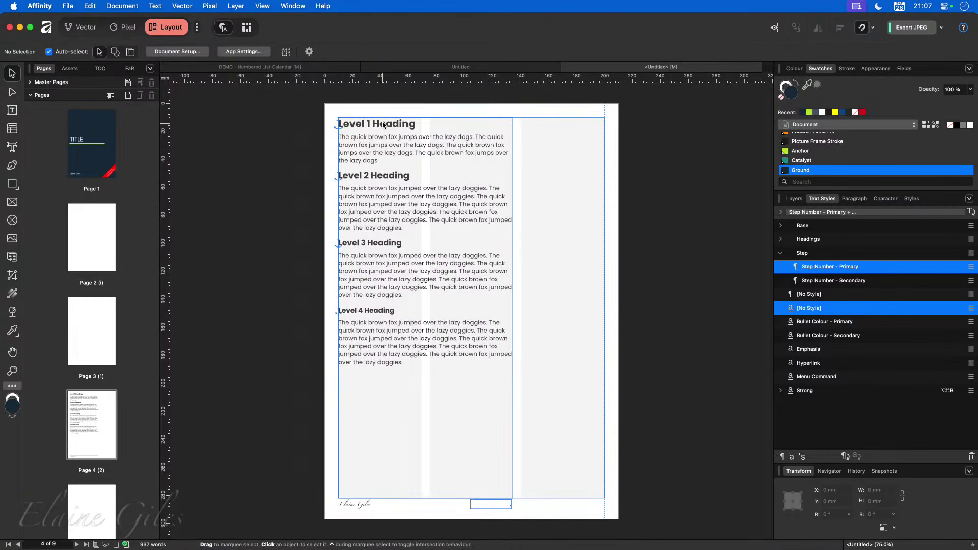
scroll(382, 125, up, 5)
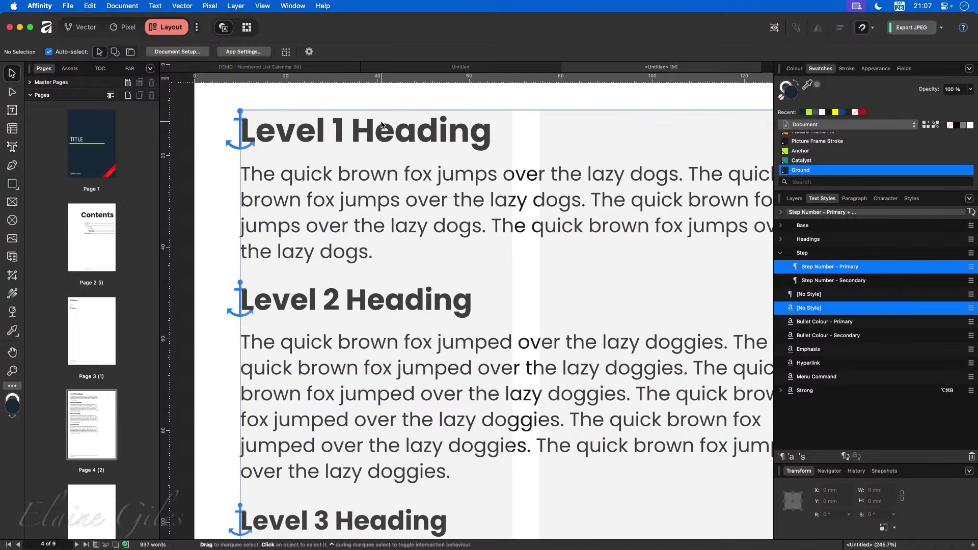
key(super+w)
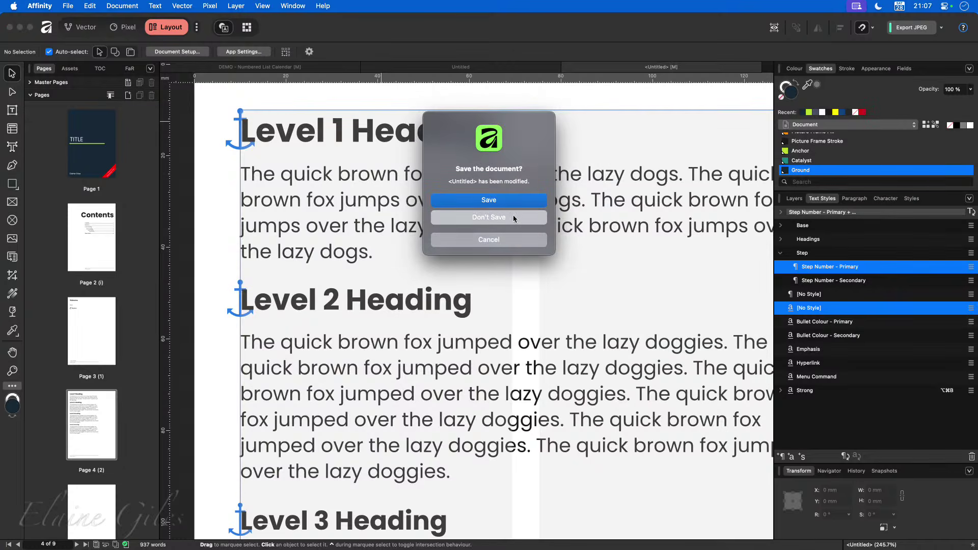
click(512, 217)
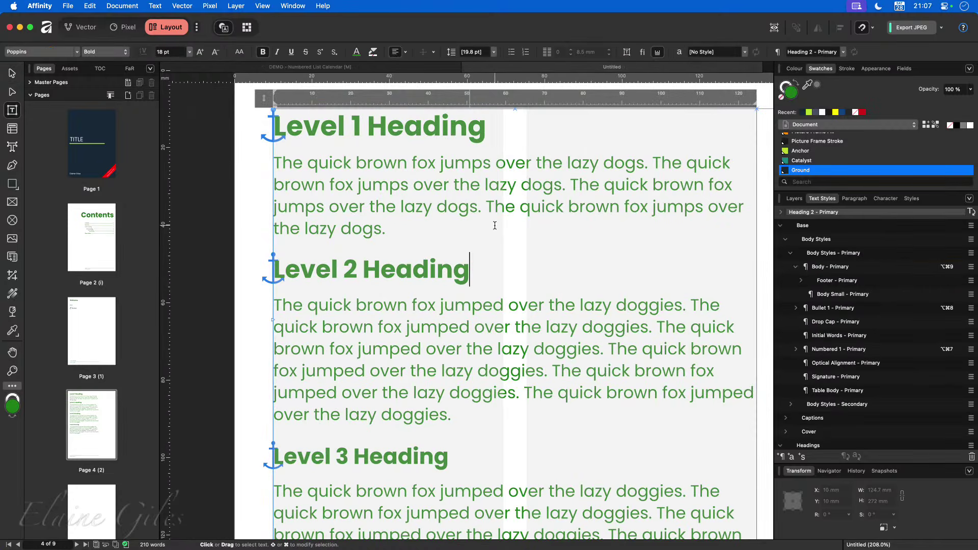
Open the dark-covered eBook template file itself for editing, inspect the text frame on page 4, and close the template
key(super+n)
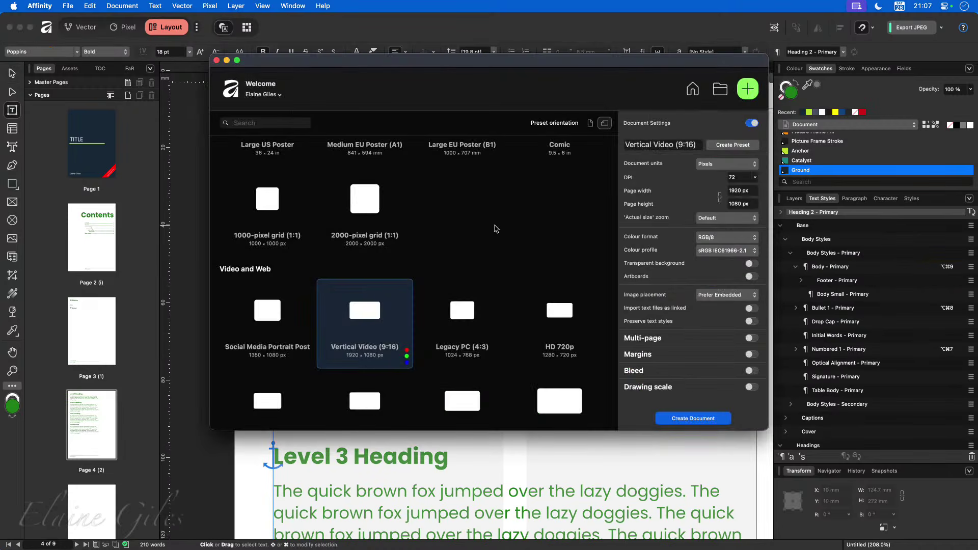
click(692, 89)
click(544, 125)
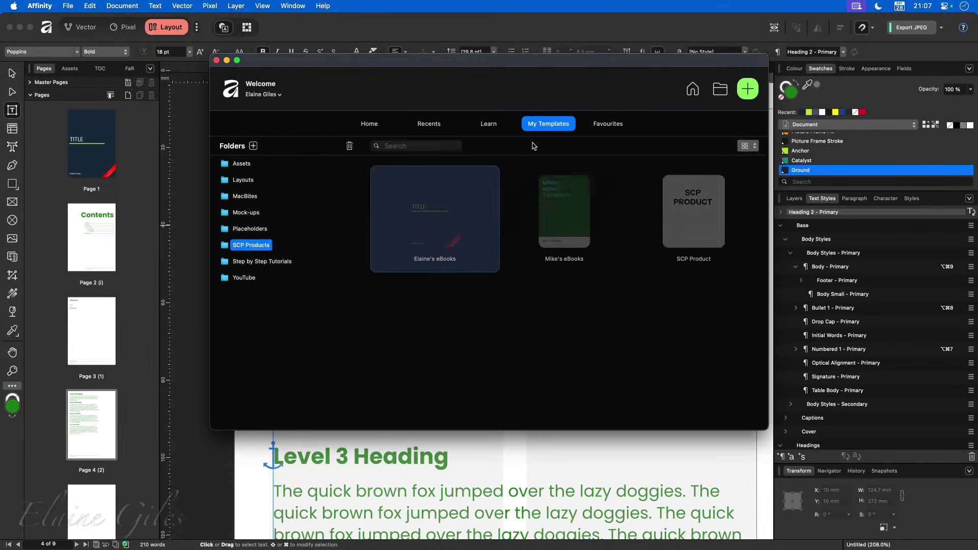
right_click(421, 216)
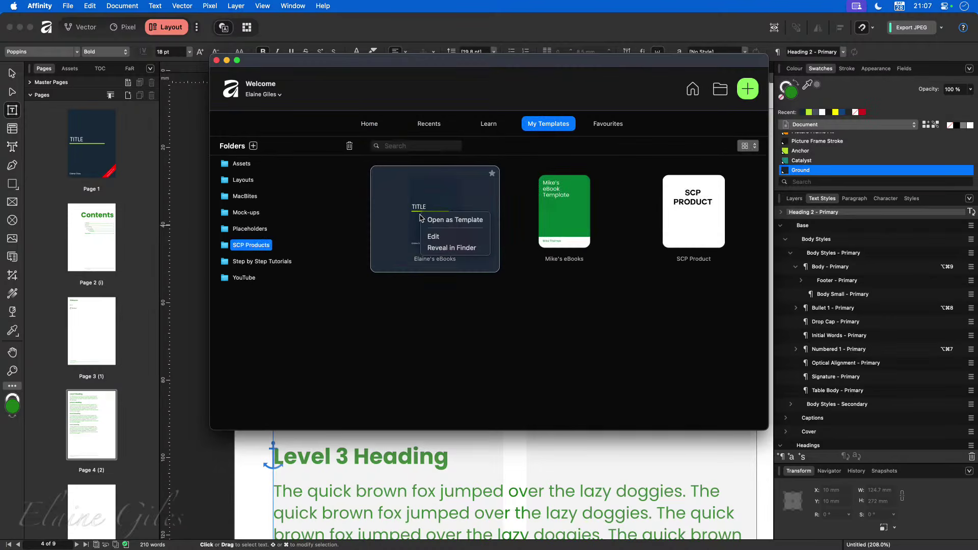
click(451, 238)
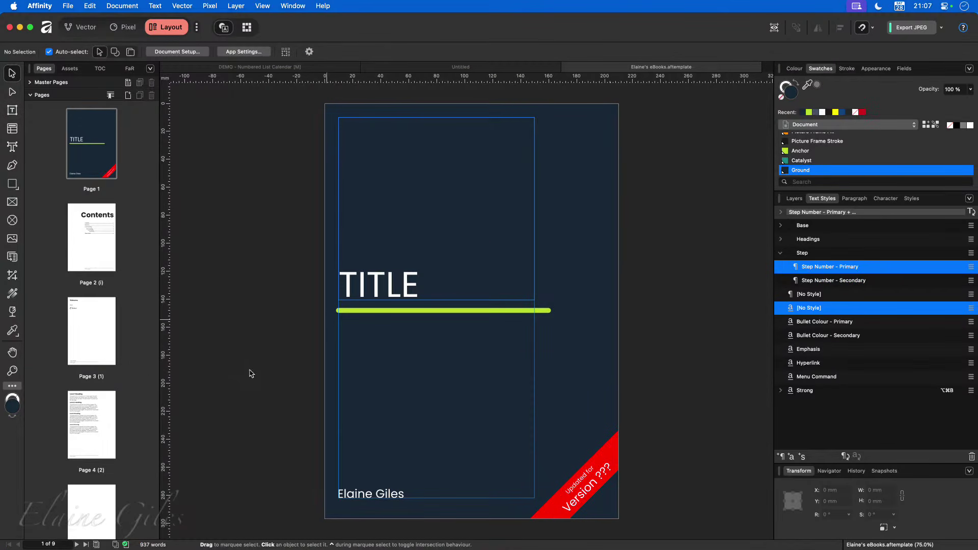
click(102, 425)
click(460, 255)
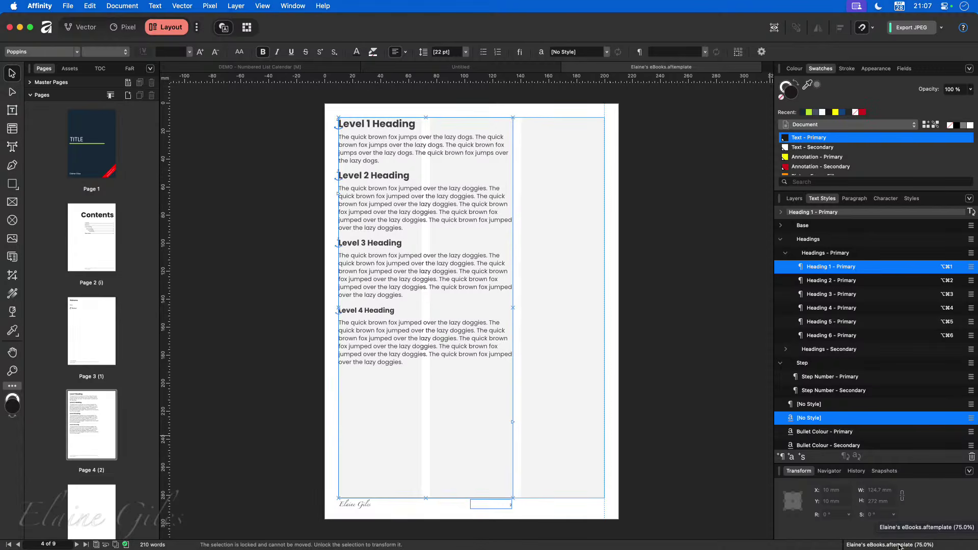
click(295, 395)
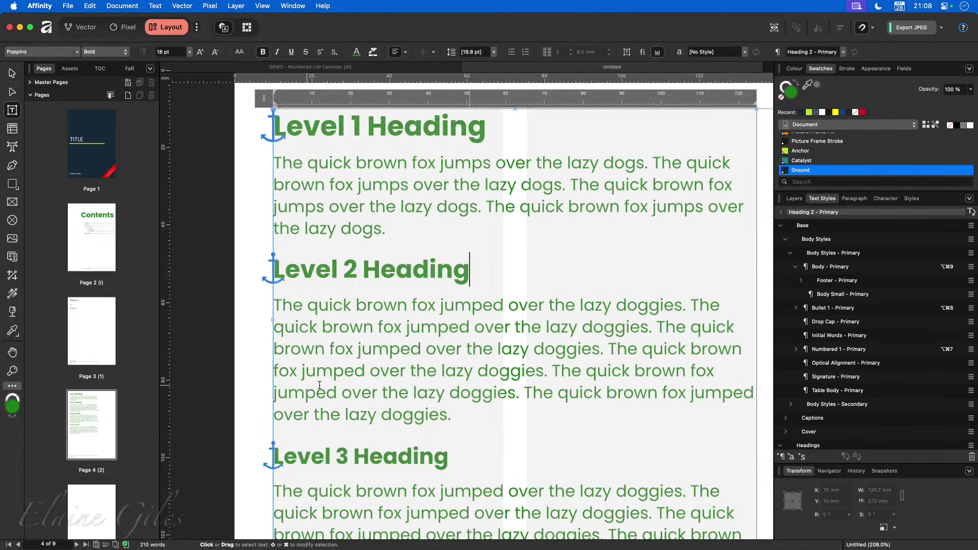
Check the body text's style on page 4, view the Contents page, and highlight and deselect all of page 4's sample text
click(373, 375)
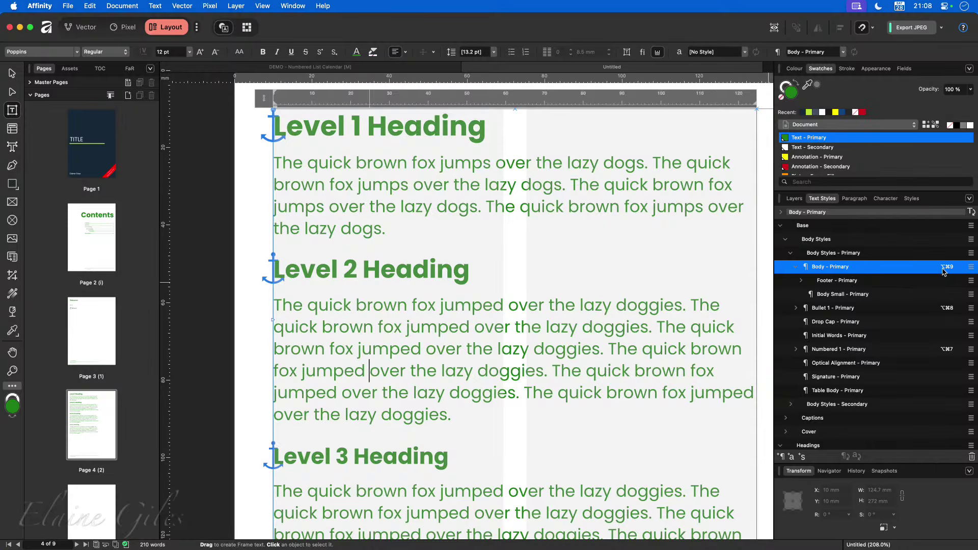
click(94, 264)
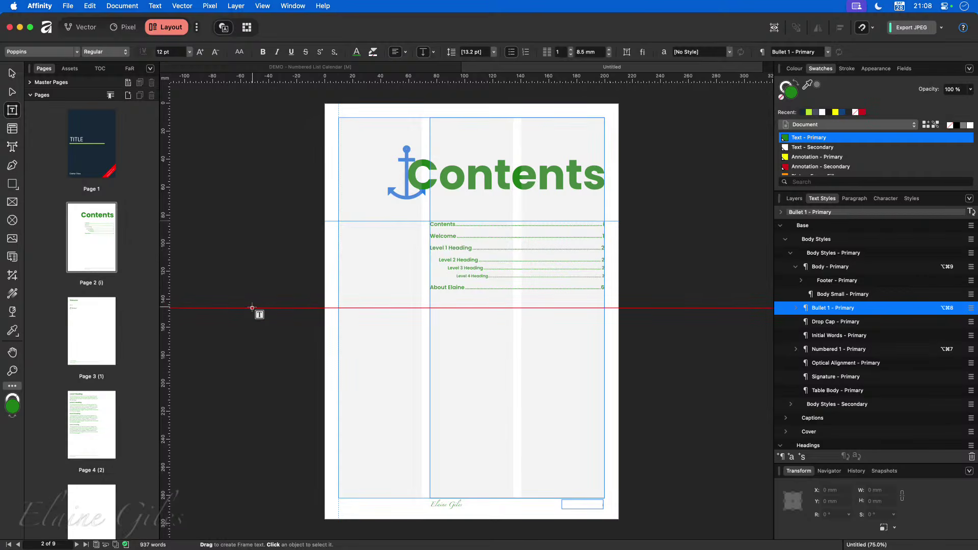
click(78, 416)
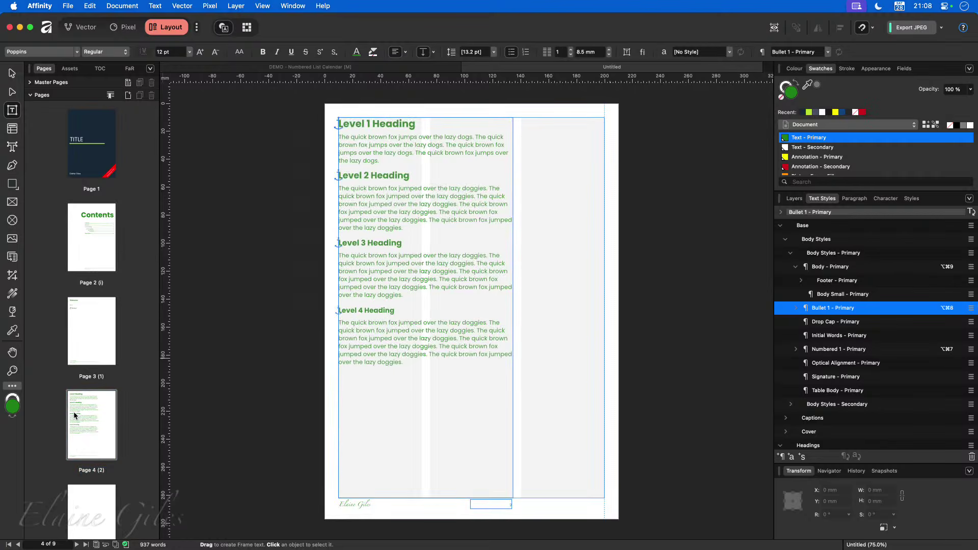
drag(423, 411, 340, 125)
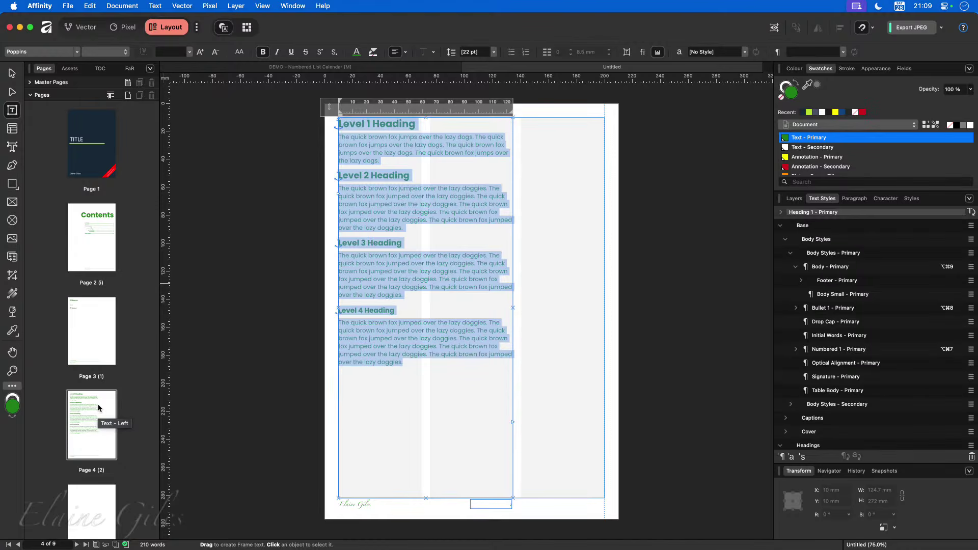
click(235, 389)
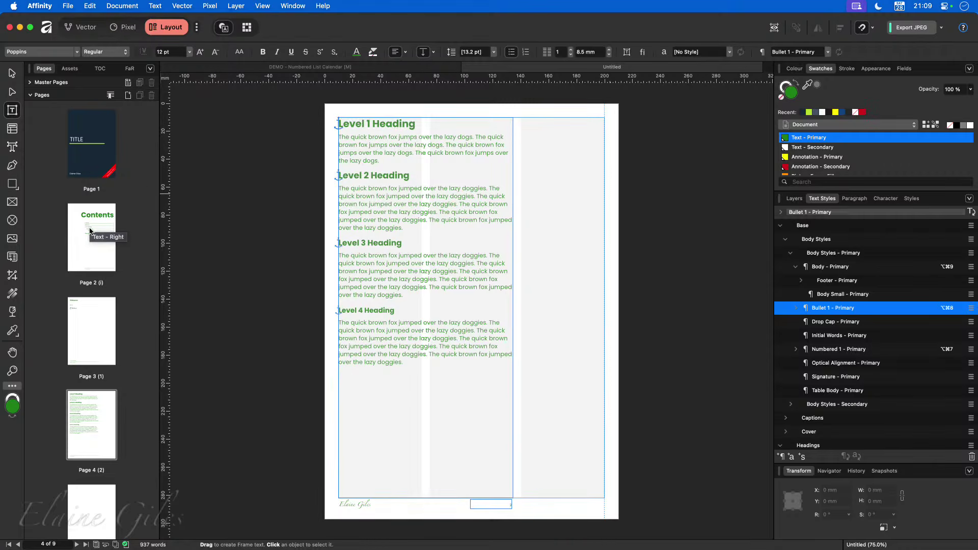
View the cover page, and look through the master pages, including Cover - Icons - Vertical, Cover - LAP and Cover - Secrets
click(92, 168)
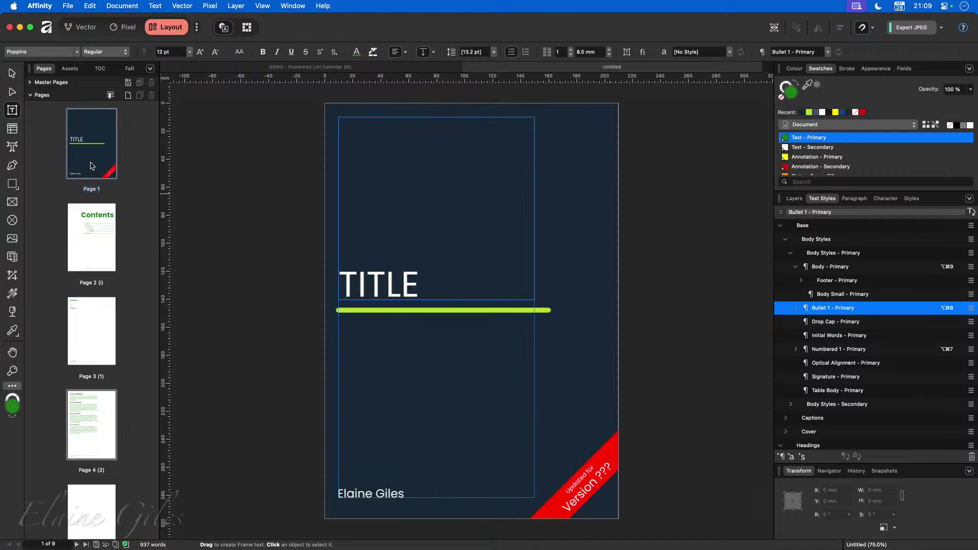
click(30, 82)
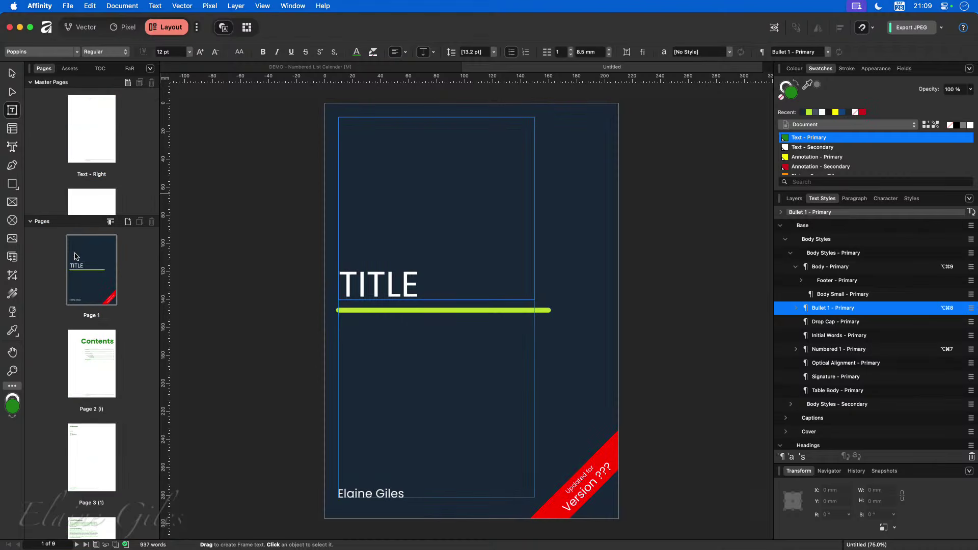
click(30, 221)
scroll(93, 307, down, 10)
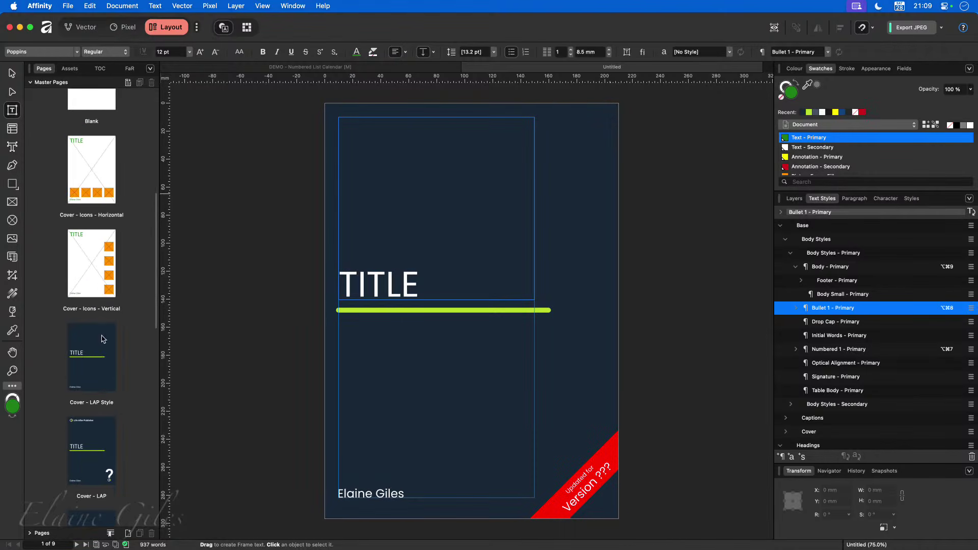
click(88, 178)
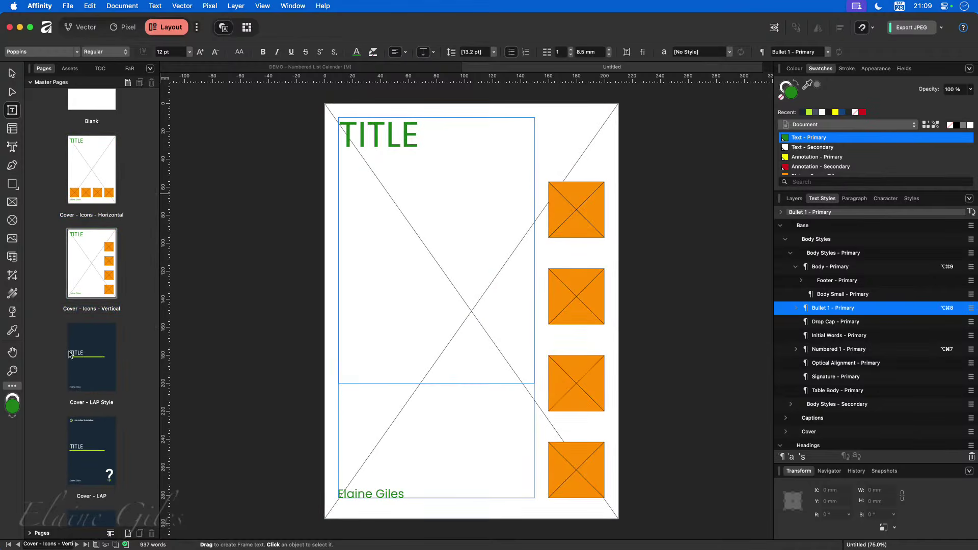
click(89, 352)
click(94, 430)
scroll(89, 408, down, 10)
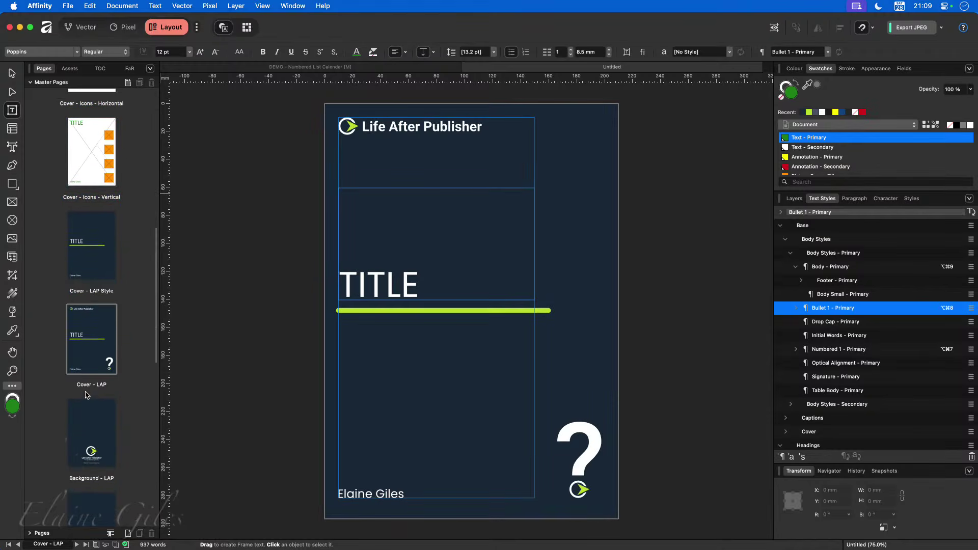
click(85, 281)
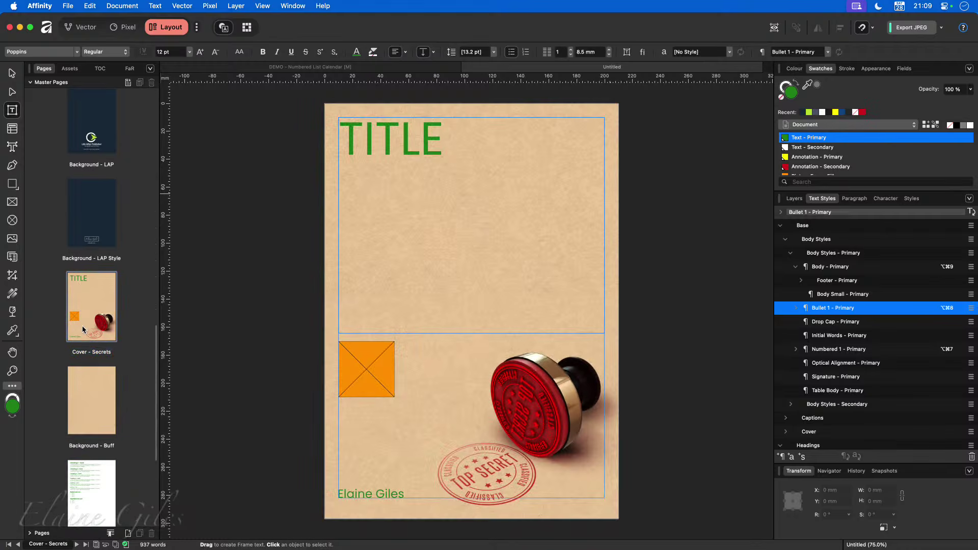
scroll(90, 290, up, 5)
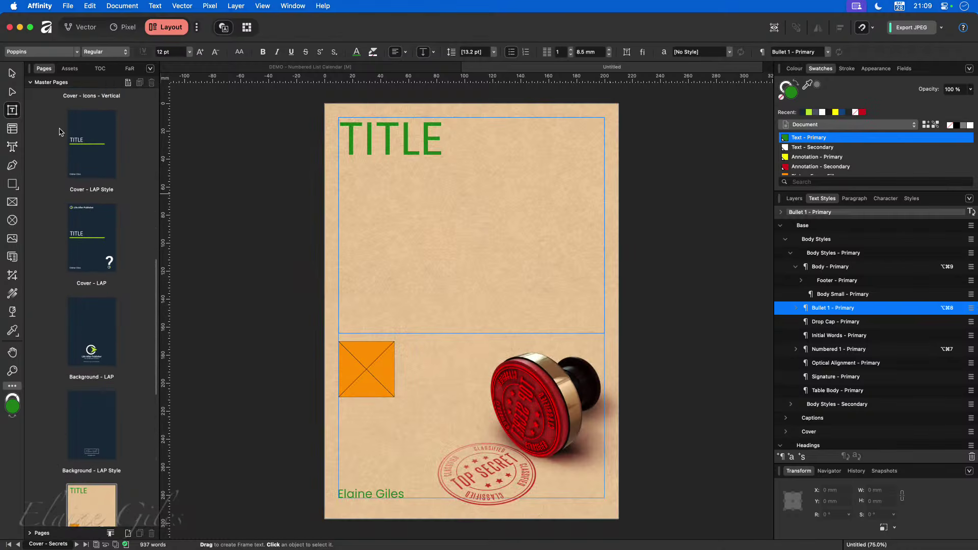
Collapse the master pages, show the document's regular pages again, and save and close the Untitled document
click(30, 82)
click(29, 95)
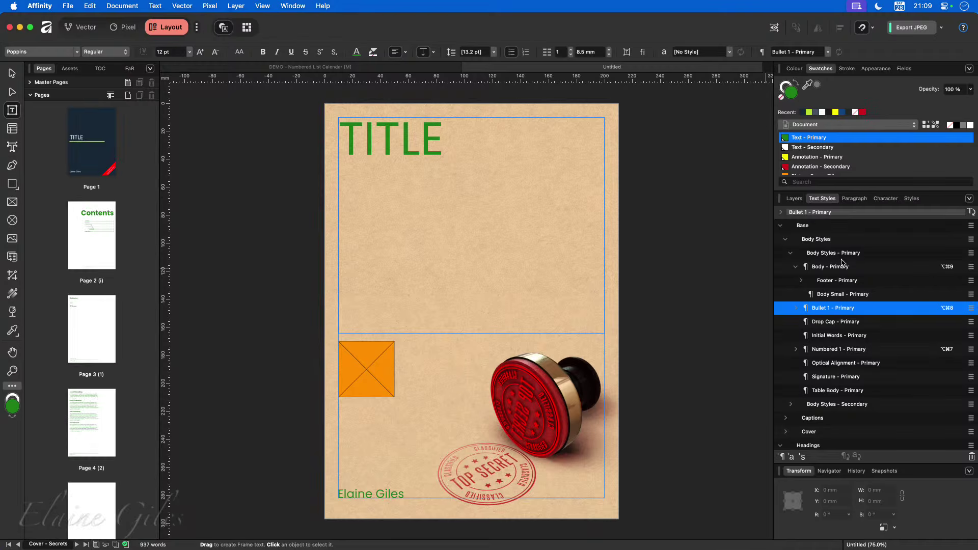
key(super+s)
key(super+w)
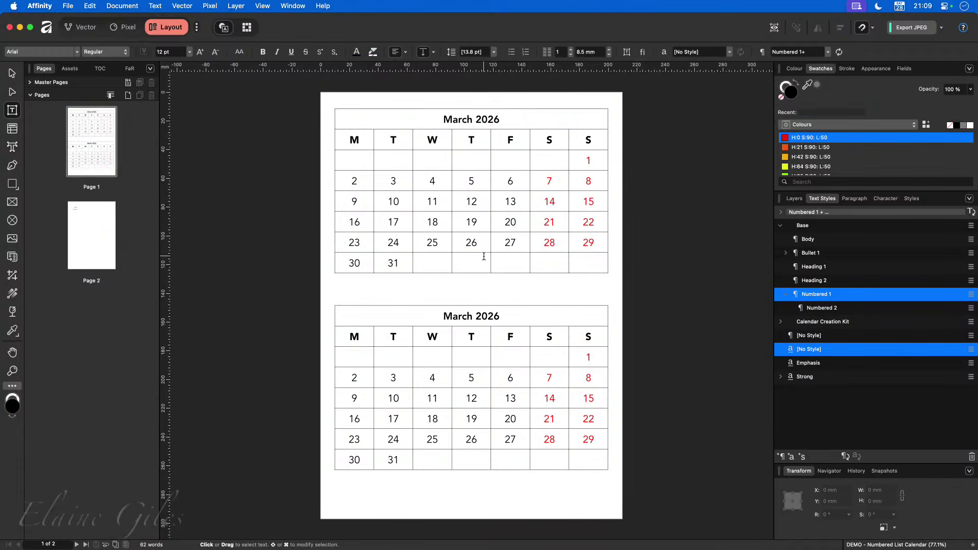
Open the Master Text Styles document from the favourites, look through its list of text styles, and close it
key(super+n)
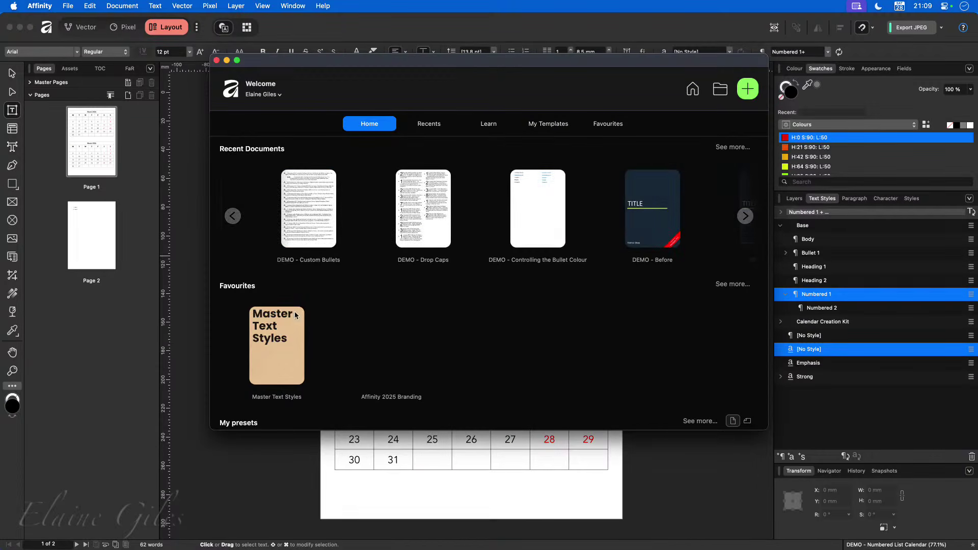
click(274, 362)
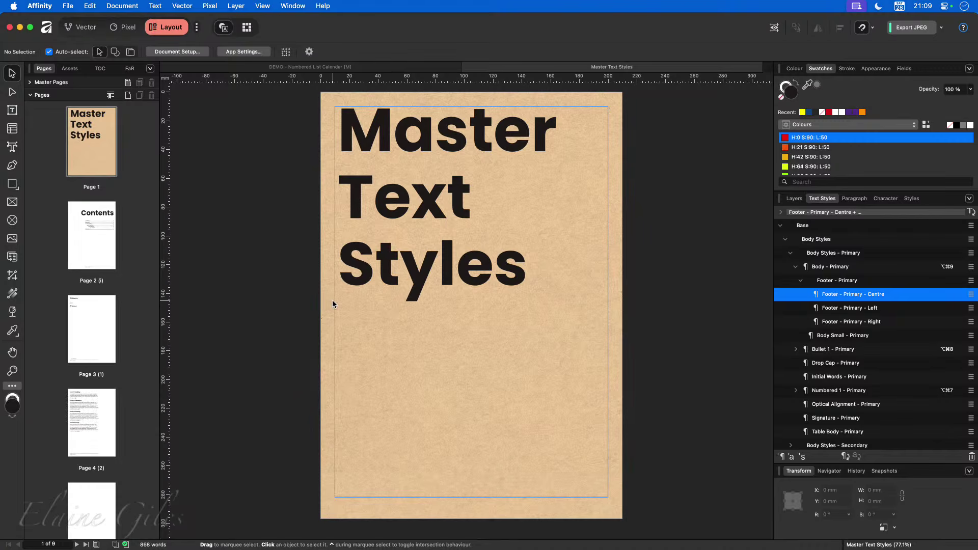
scroll(921, 278, down, 5)
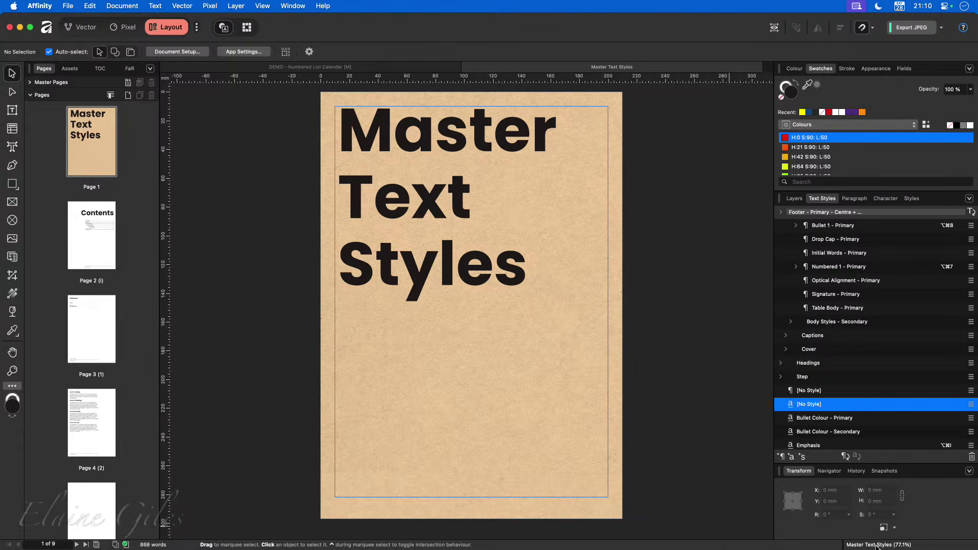
click(466, 67)
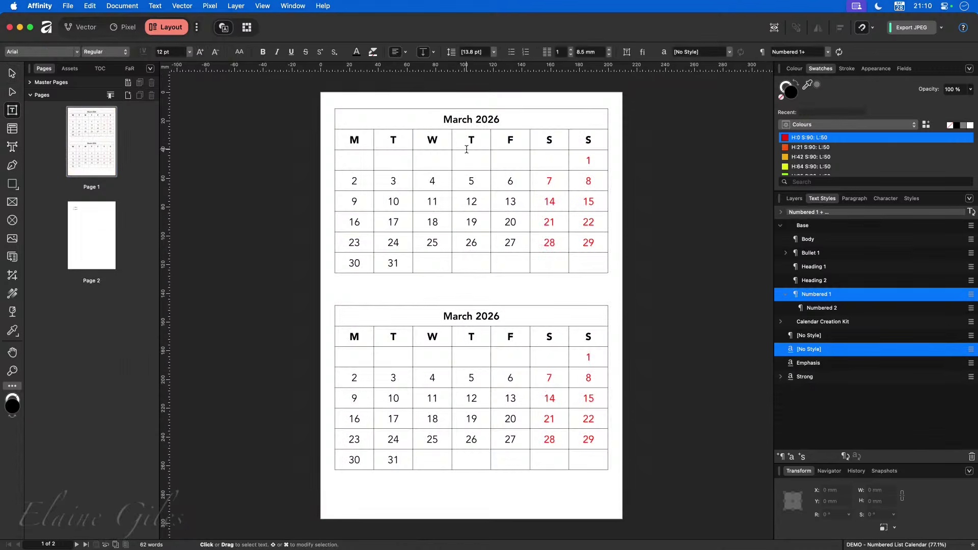
View the recent documents and favourites on the welcome window's home page, and close the window
key(super+n)
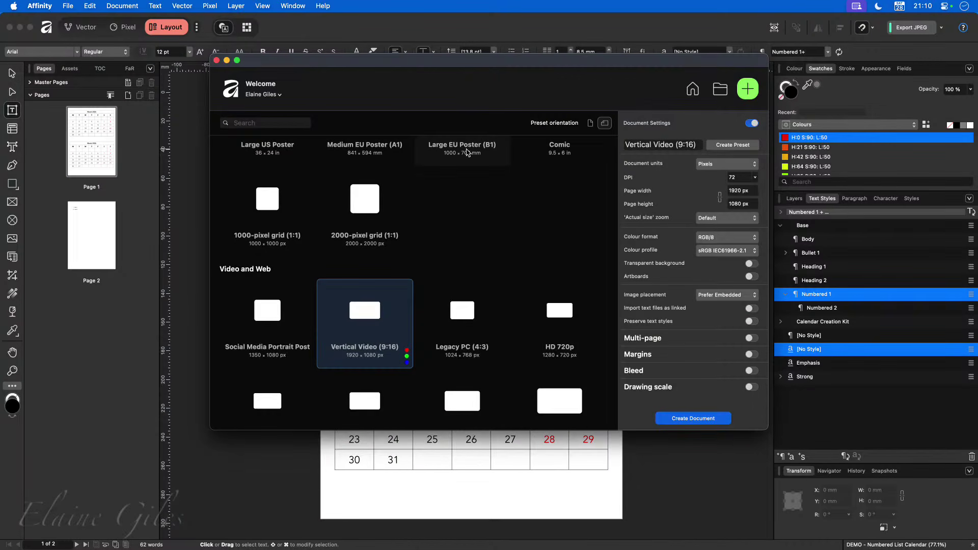
key(Escape)
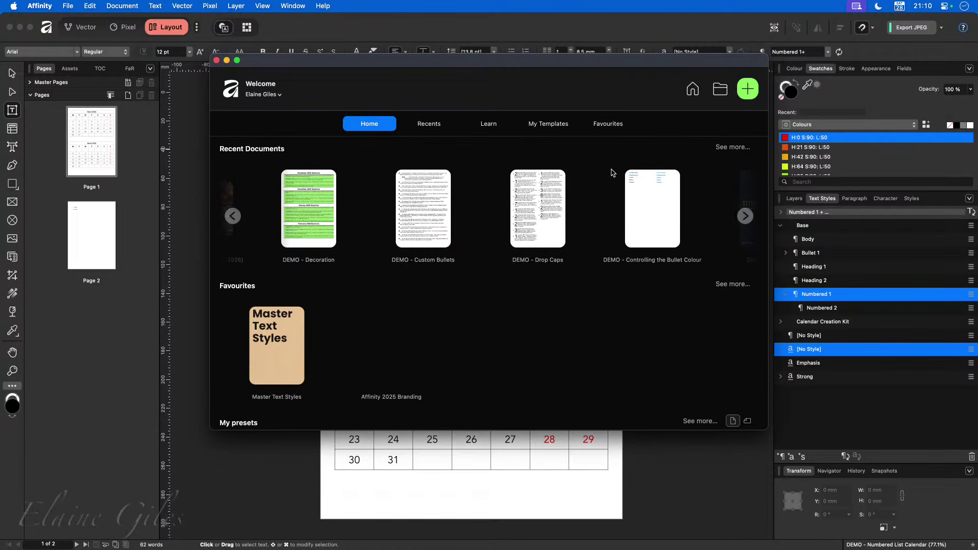
click(215, 60)
Create a new portrait A4 document from the RGB page size presets
key(super+n)
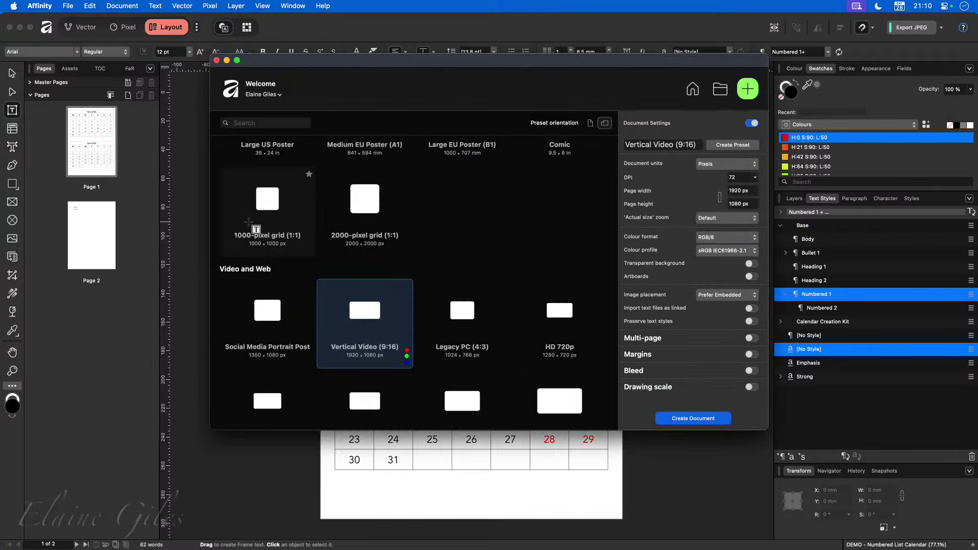
scroll(461, 264, up, 5)
scroll(461, 246, up, 5)
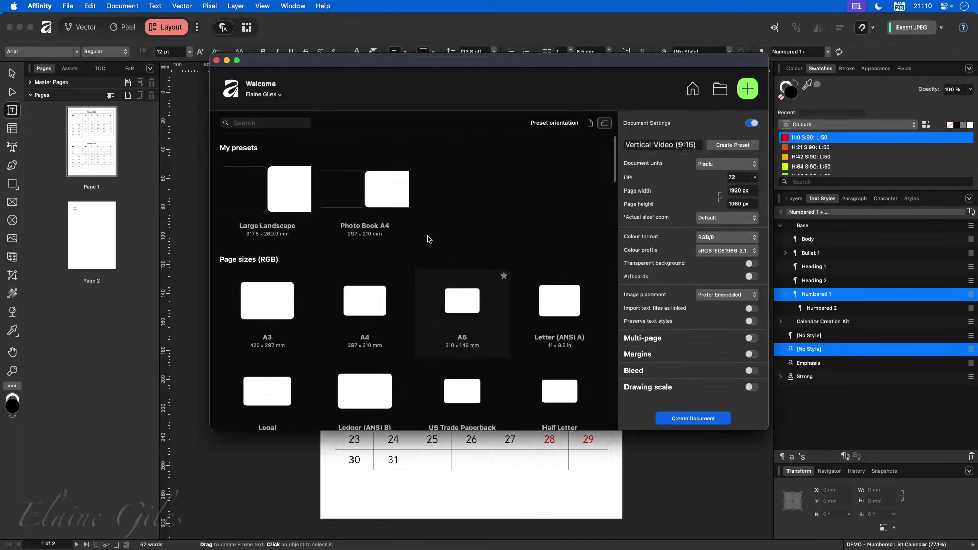
click(590, 123)
double_click(381, 298)
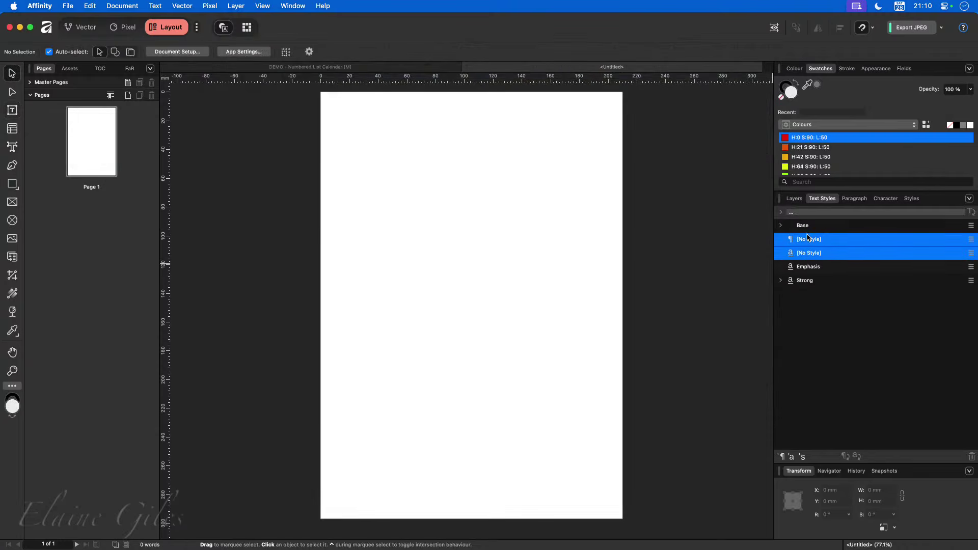
Expand the Base, Bullet 1, Numbered 1 and Strong text styles to review the defaults, and delete the unused styles
click(780, 226)
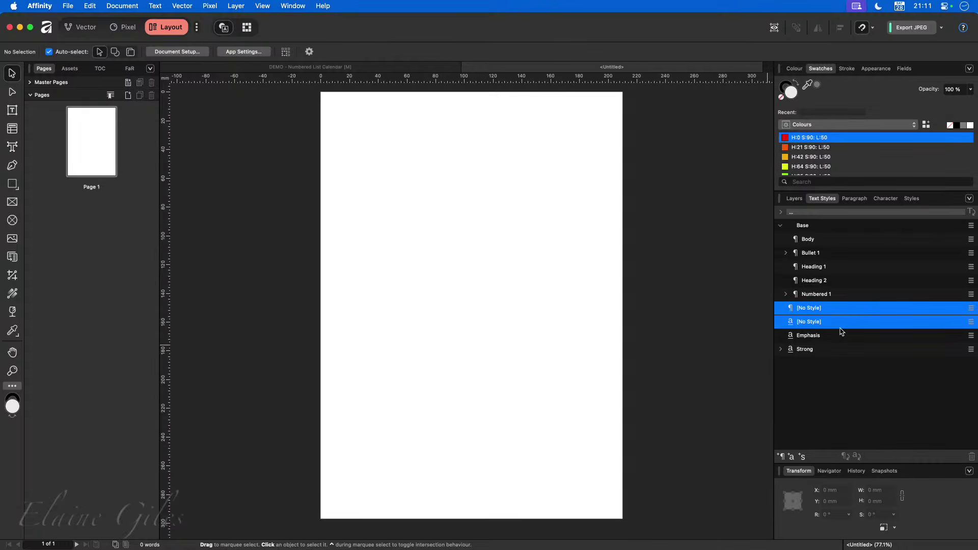
click(786, 253)
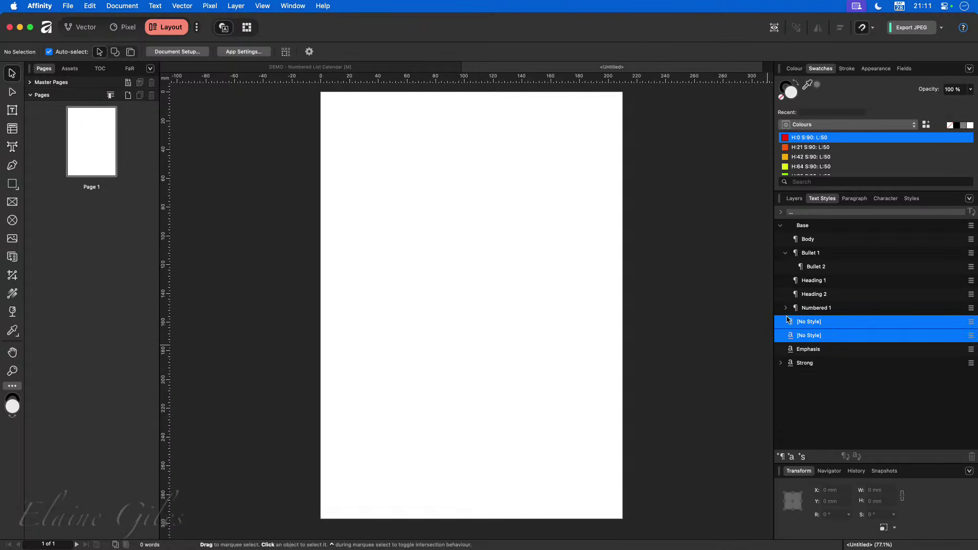
click(786, 308)
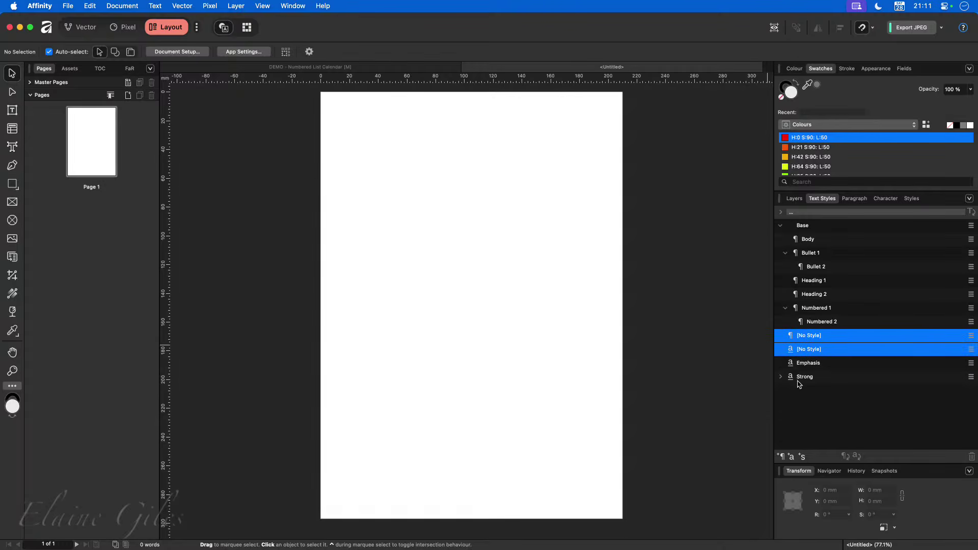
click(780, 377)
click(970, 198)
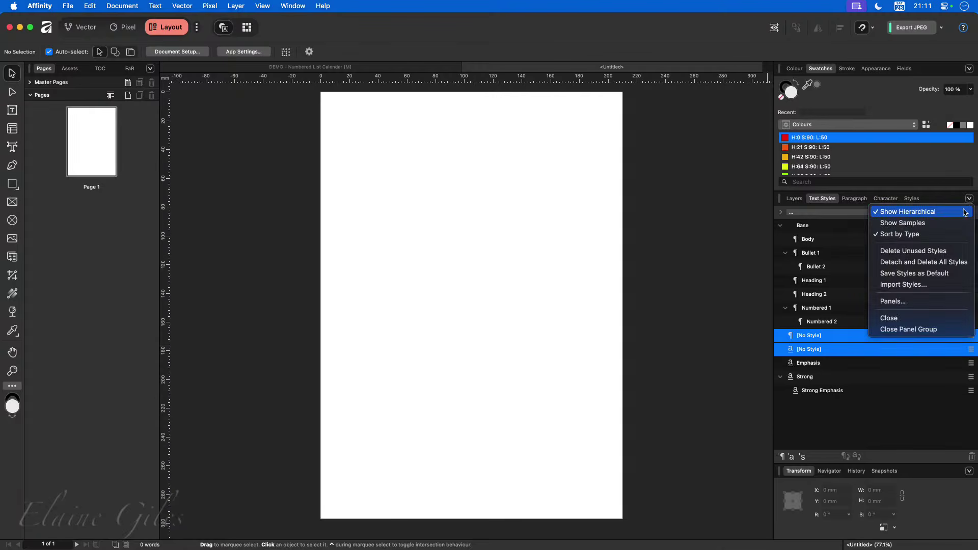
click(916, 254)
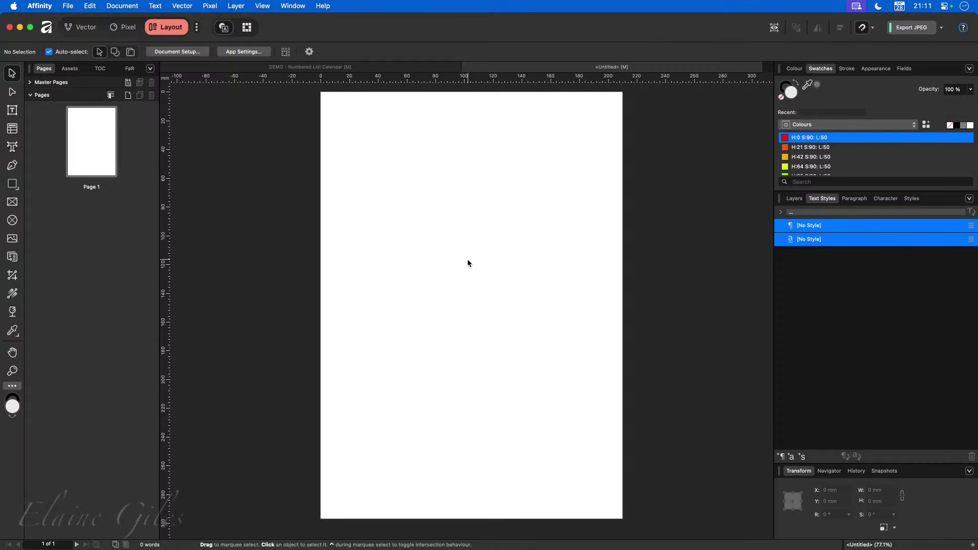
Start importing text styles and open the Master Text Styles document from the Affinity folder's Defaults/Text Styles subfolder in Dropbox
click(968, 199)
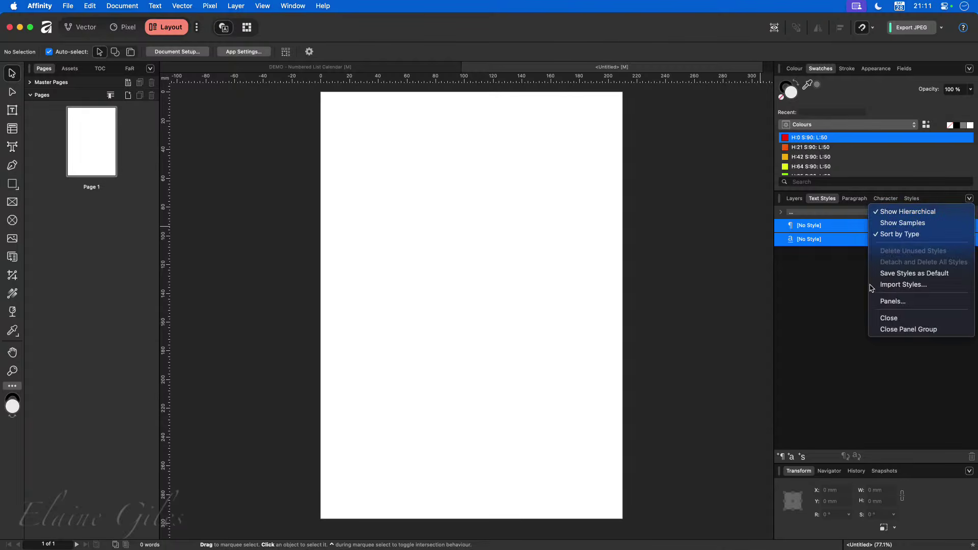
click(886, 285)
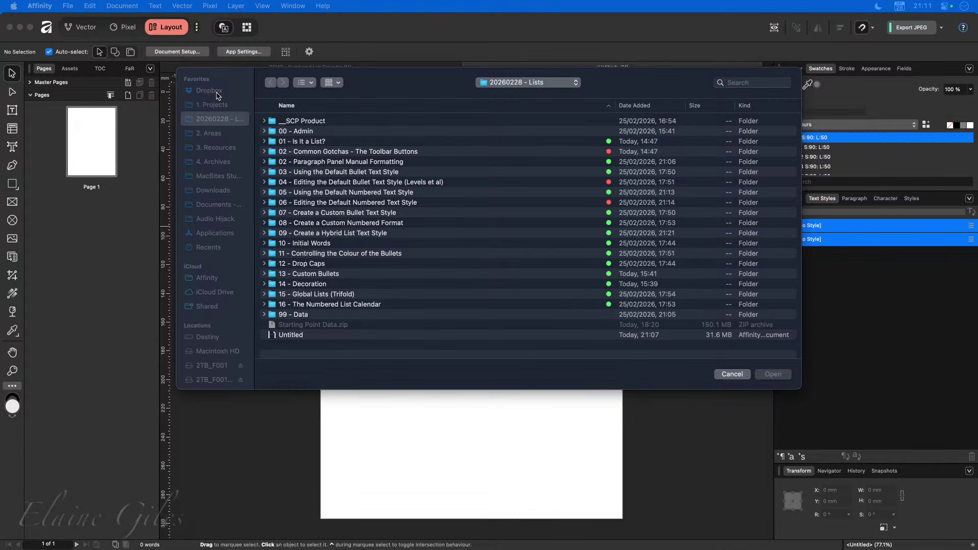
click(209, 92)
click(209, 92)
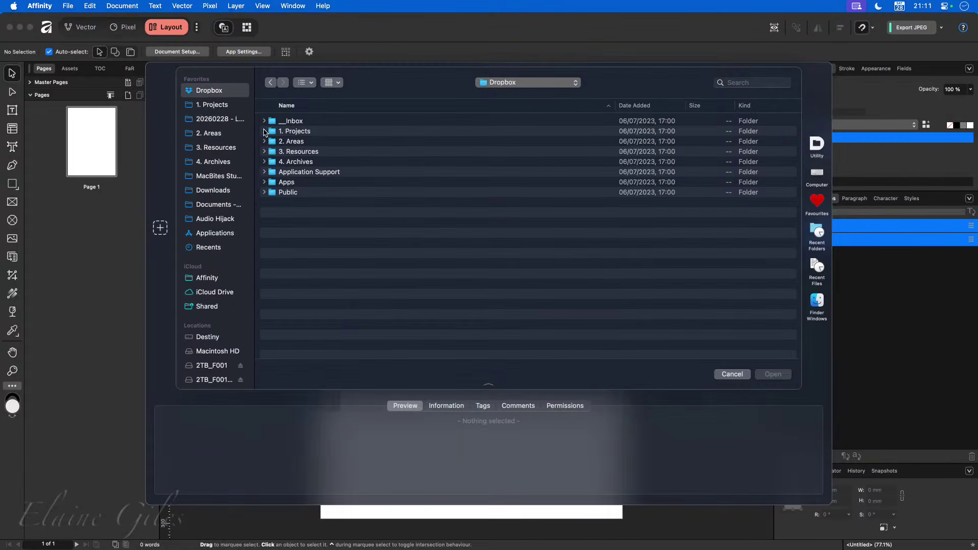
click(324, 175)
double_click(324, 175)
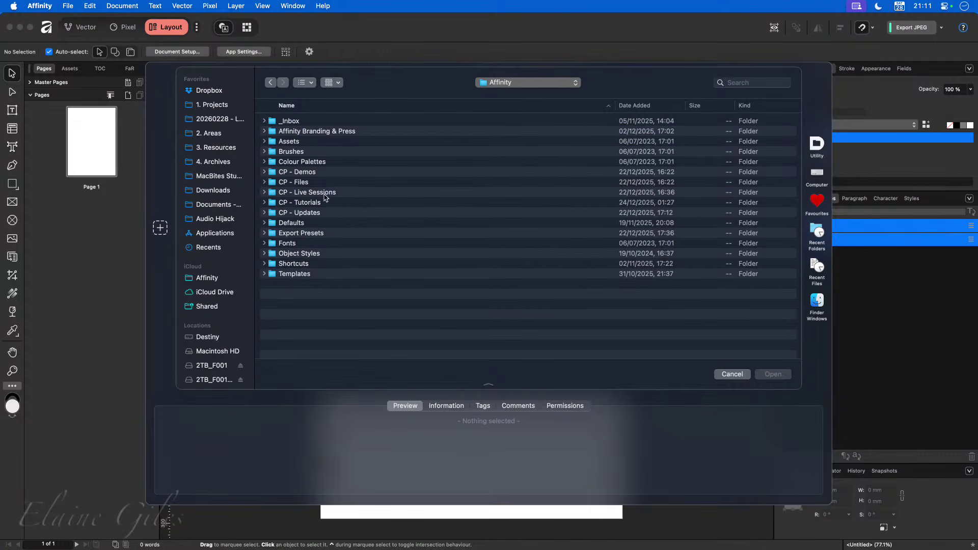
click(303, 224)
double_click(302, 224)
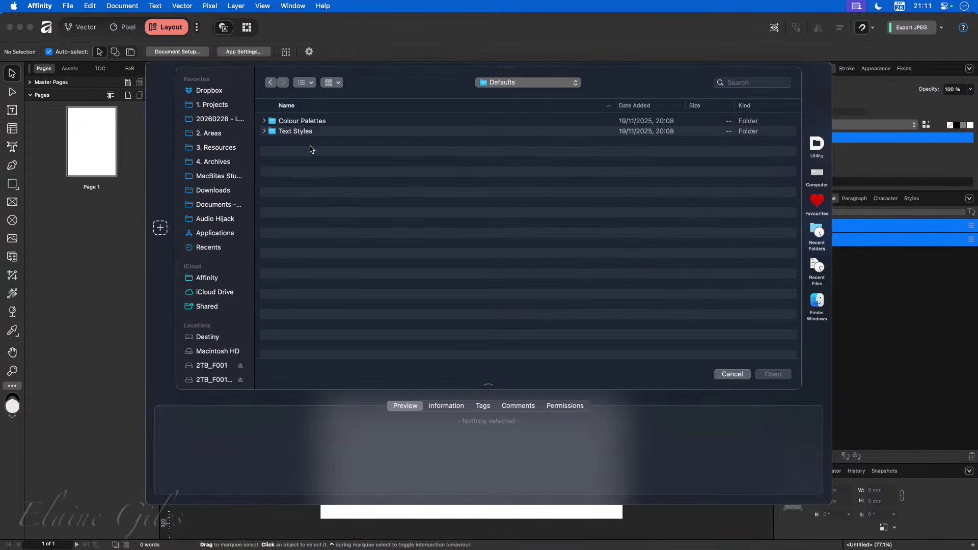
click(298, 132)
double_click(297, 133)
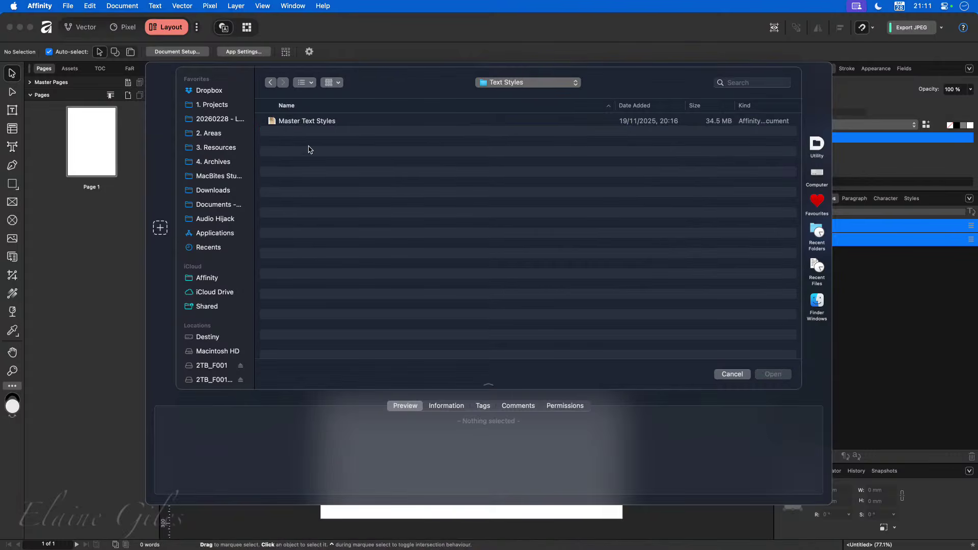
click(301, 122)
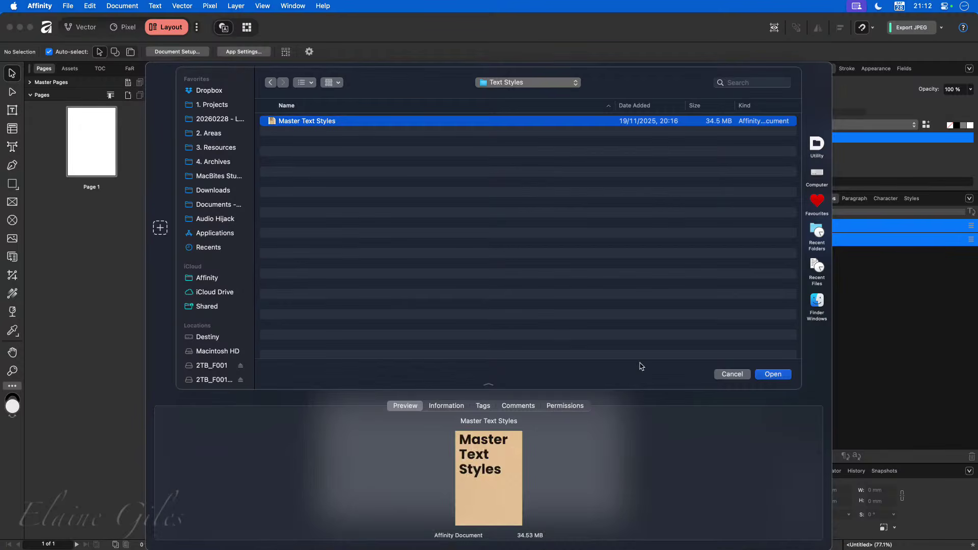
click(771, 374)
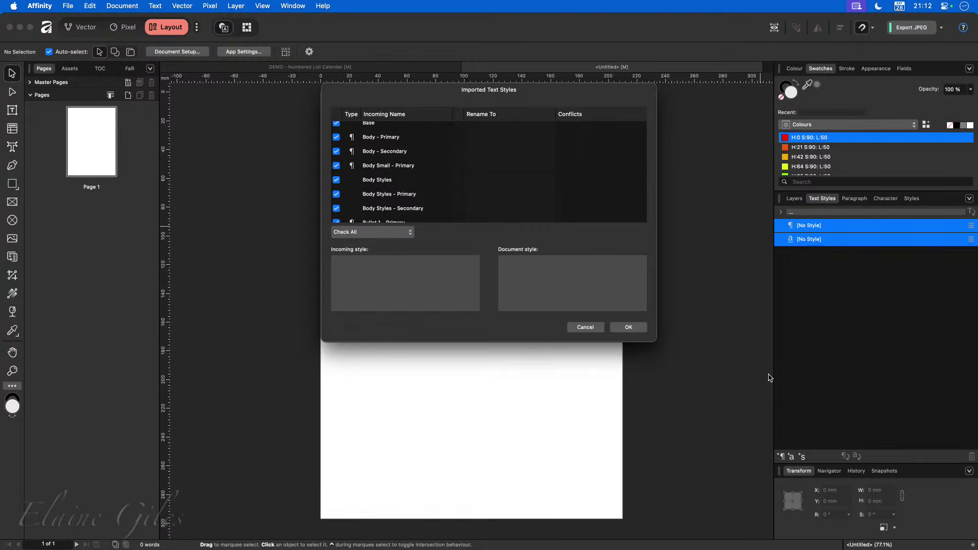
Look through the incoming text styles and import all of them into the document
scroll(380, 153, up, 1)
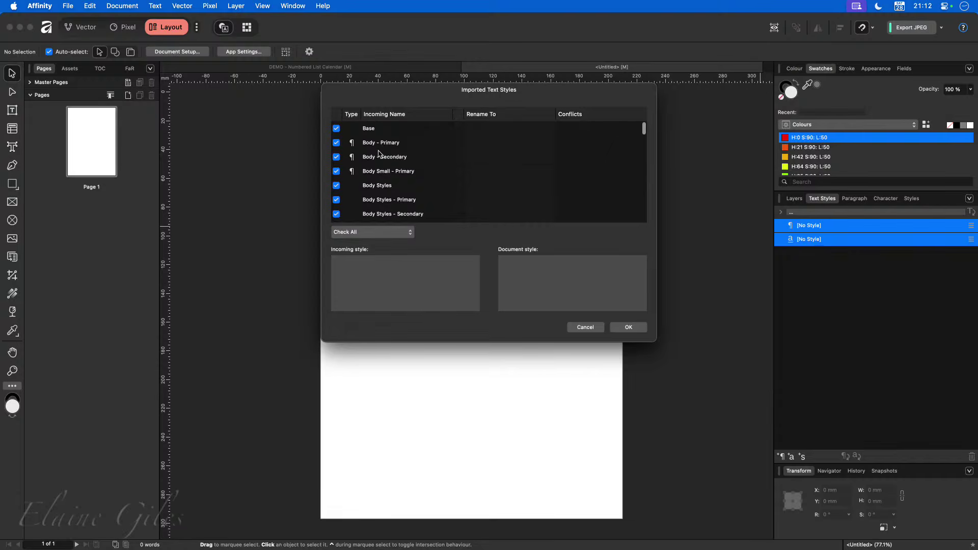
scroll(377, 150, down, 8)
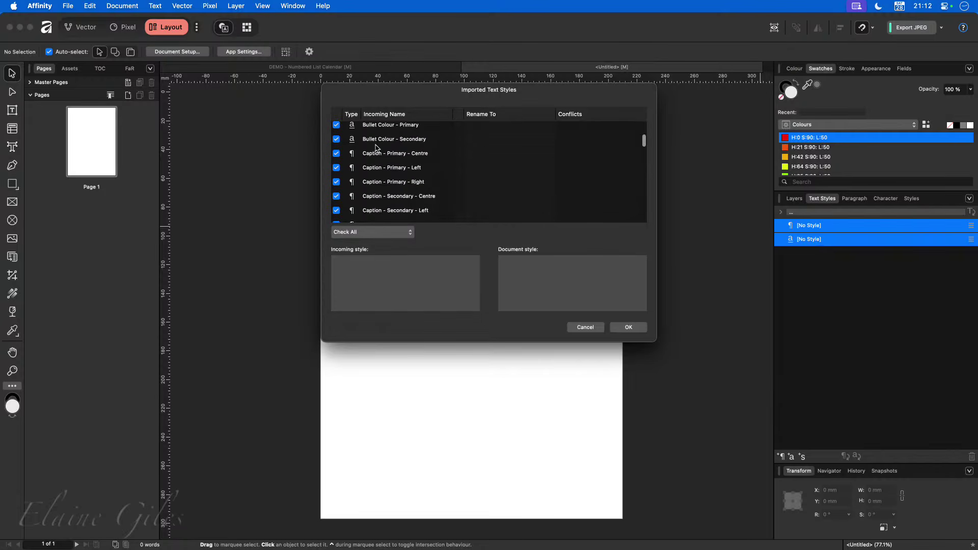
scroll(376, 149, down, 10)
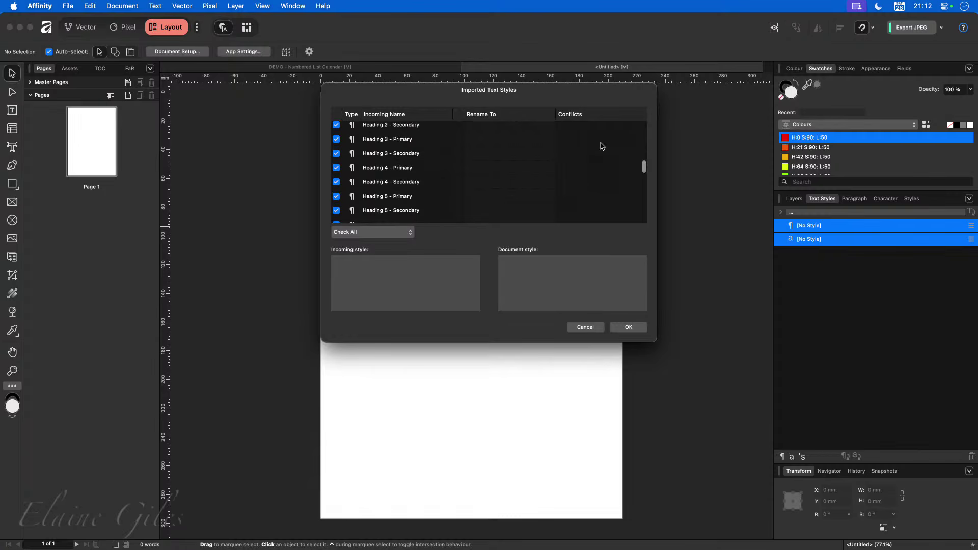
scroll(615, 169, down, 3)
scroll(615, 169, down, 10)
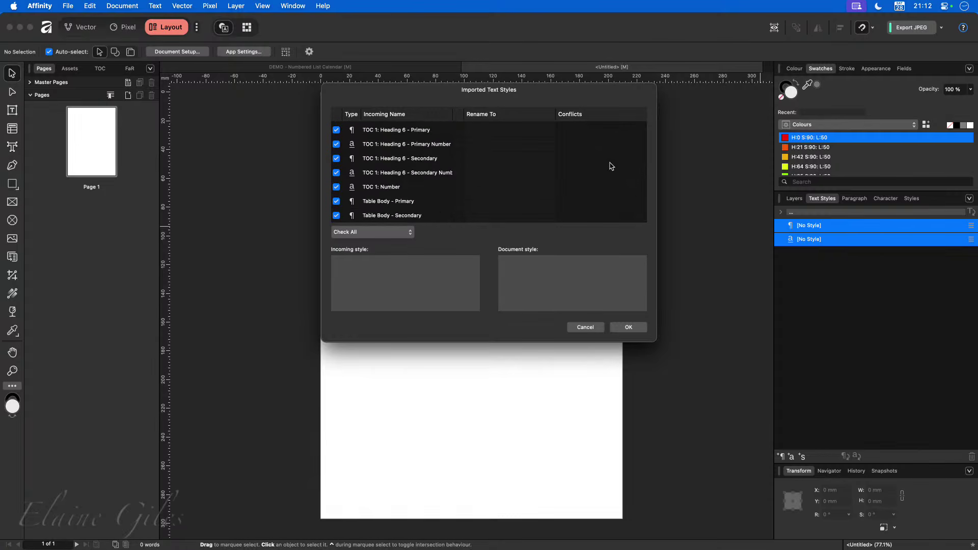
scroll(611, 167, up, 20)
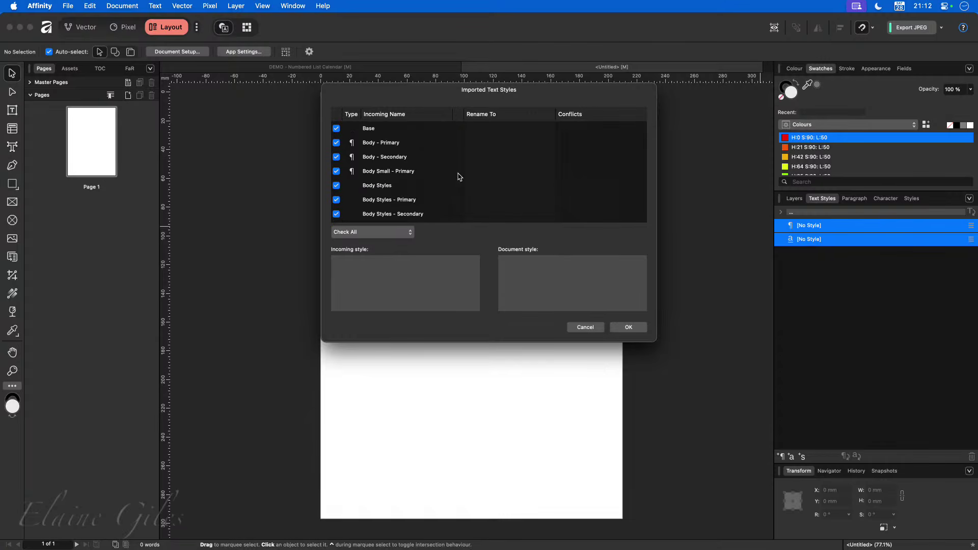
click(627, 326)
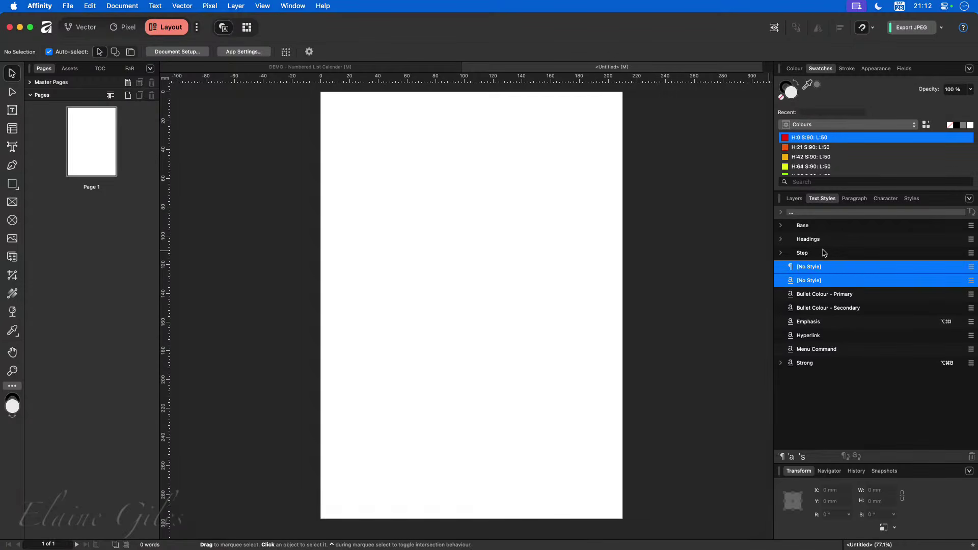
Expand Base, Body Styles and Body Styles - Primary to review the imported styles and their shortcuts, and collapse Base
click(781, 225)
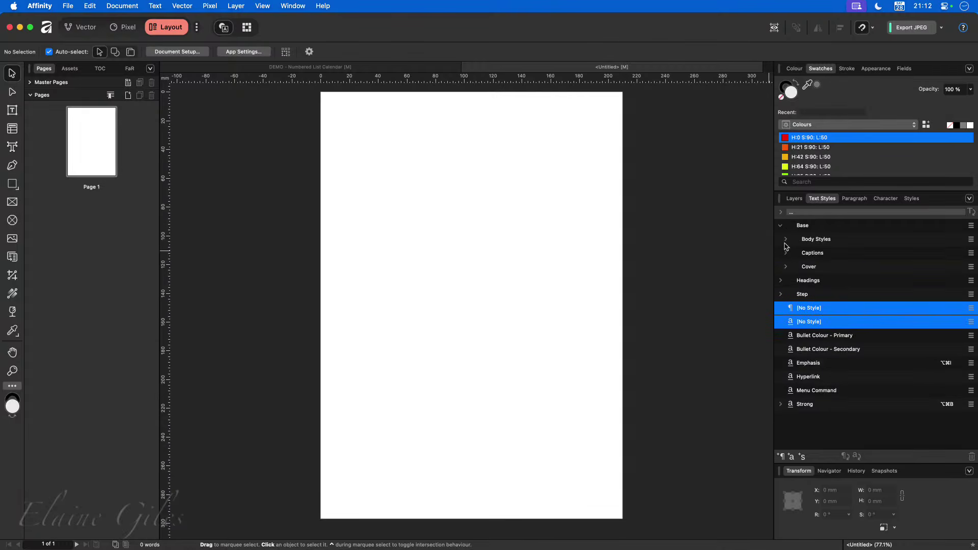
click(786, 239)
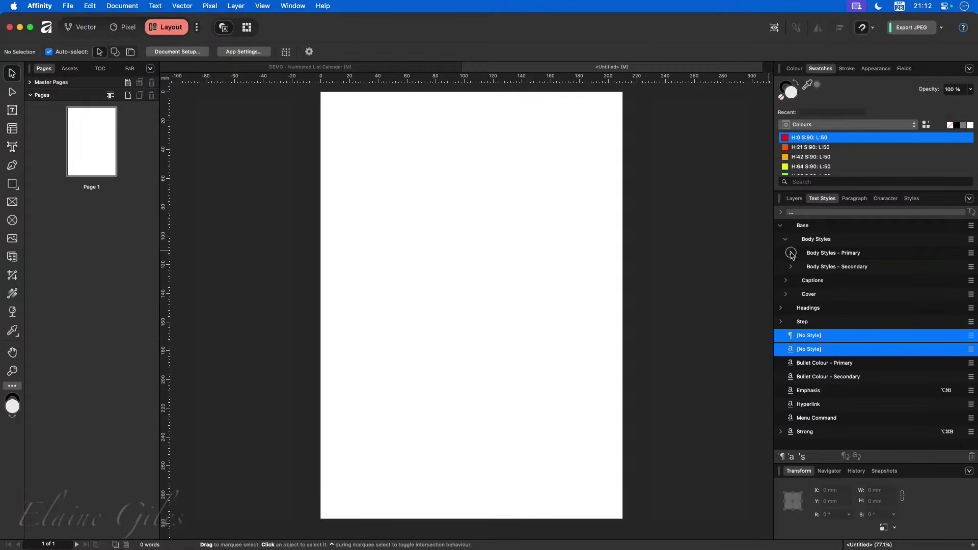
click(791, 254)
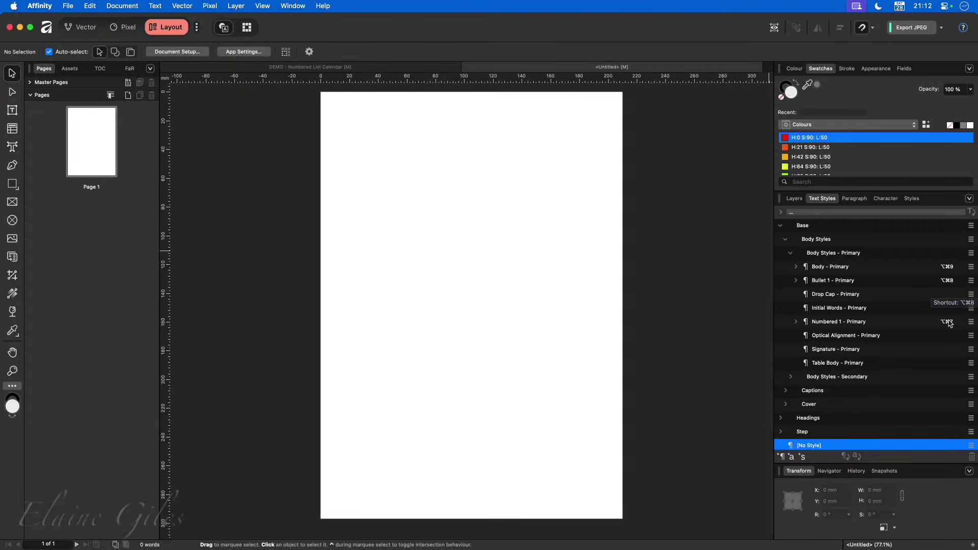
scroll(869, 370, down, 3)
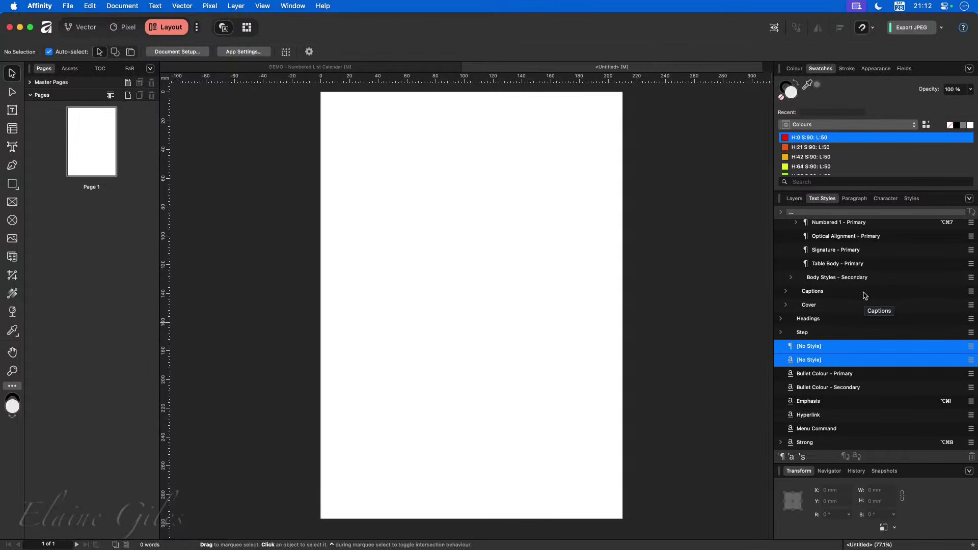
scroll(814, 301, up, 4)
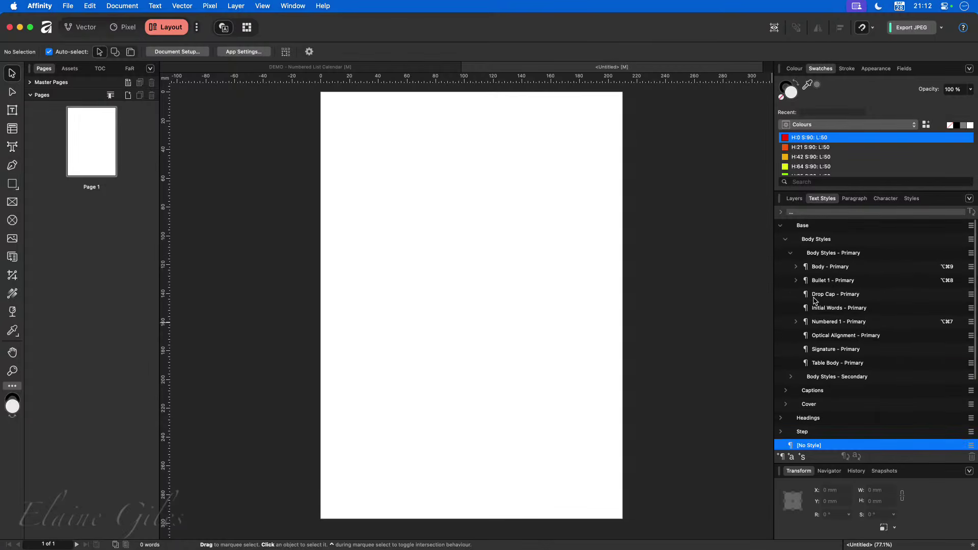
click(780, 225)
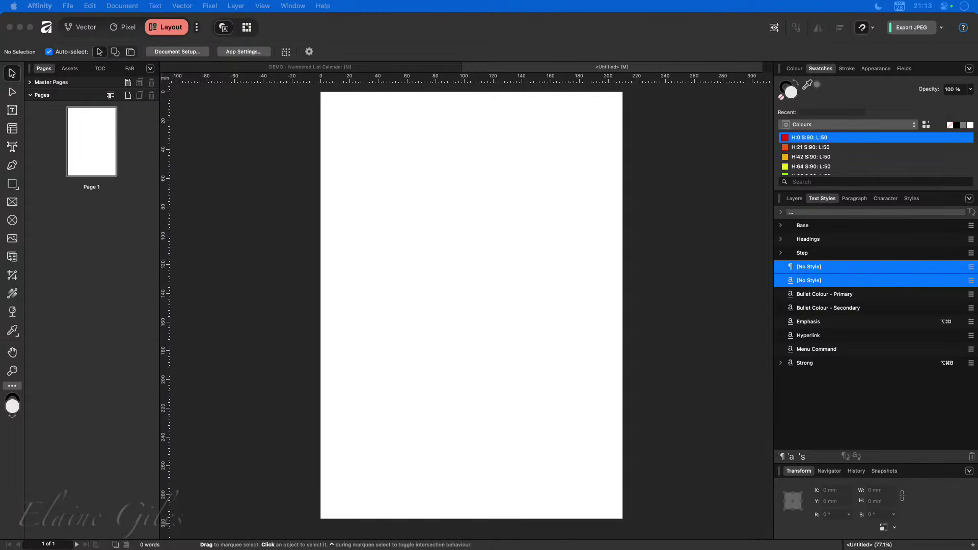
Switch to the Finder window of the Affinity folder and point out Colour Palettes and Text Styles inside Defaults
drag(0, 270, 457, 161)
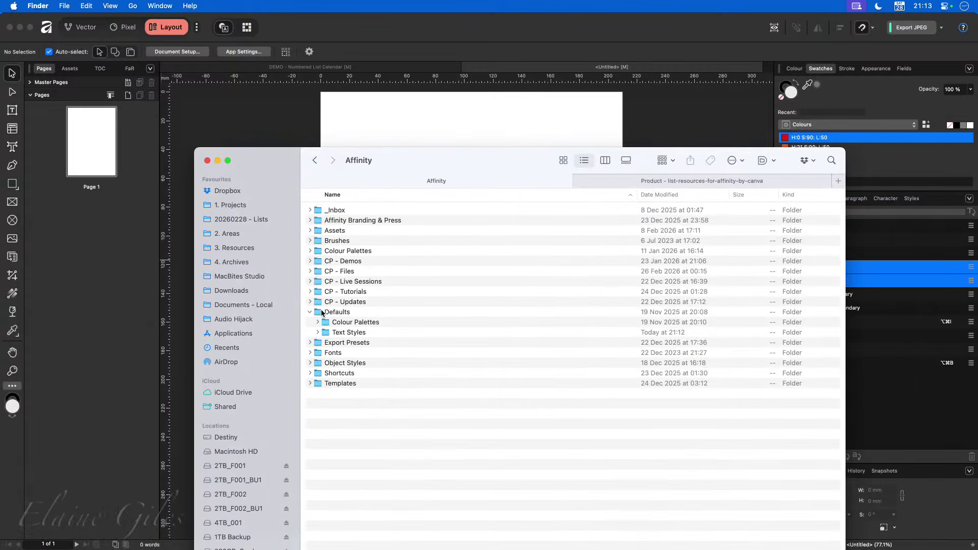
click(357, 323)
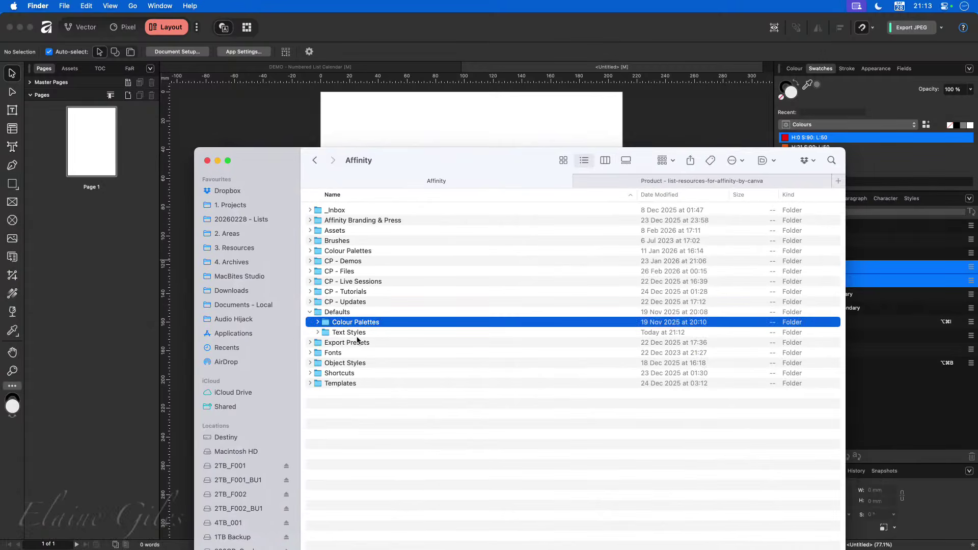
click(368, 333)
Expand the Export Presets folder, preview the MUFC Preset.jpg image, and collapse the folder
click(381, 344)
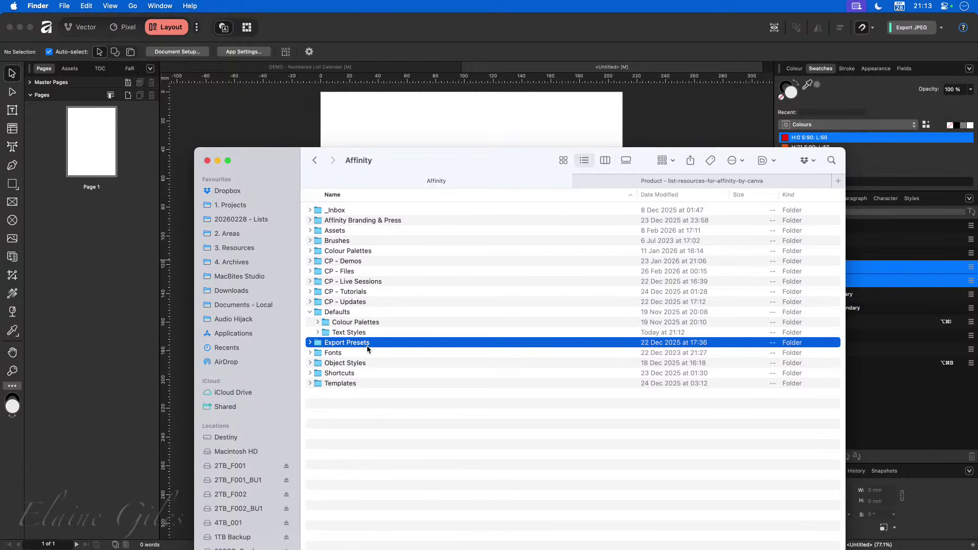
click(310, 343)
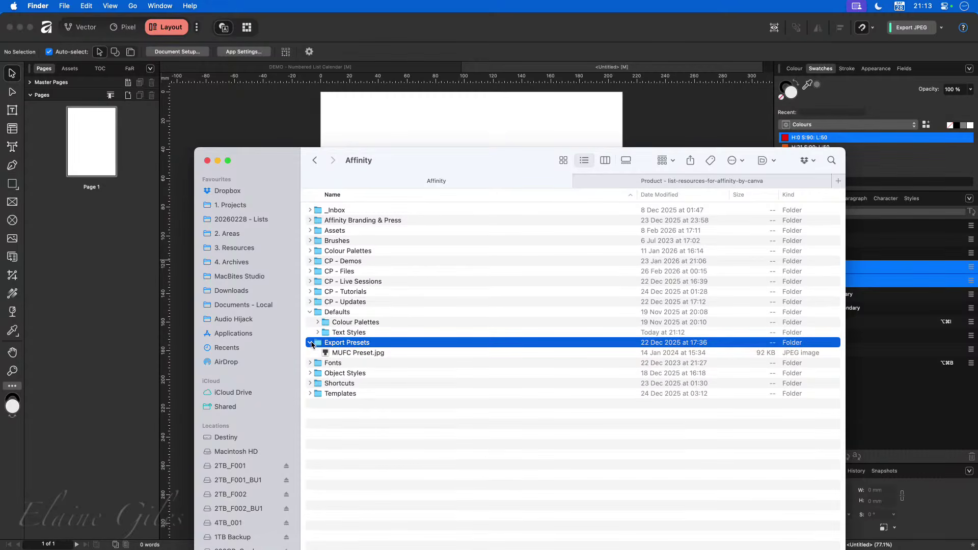
click(336, 352)
key(space)
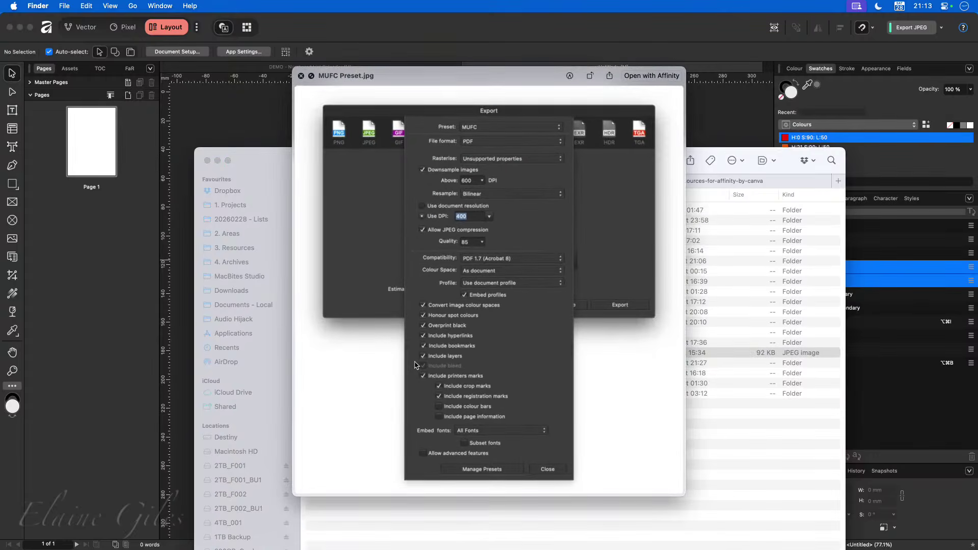
key(space)
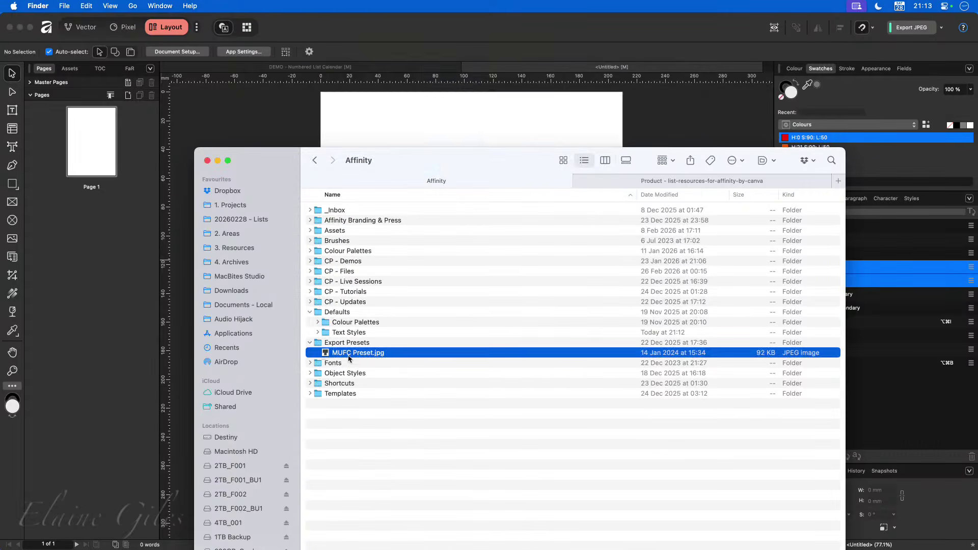
click(308, 343)
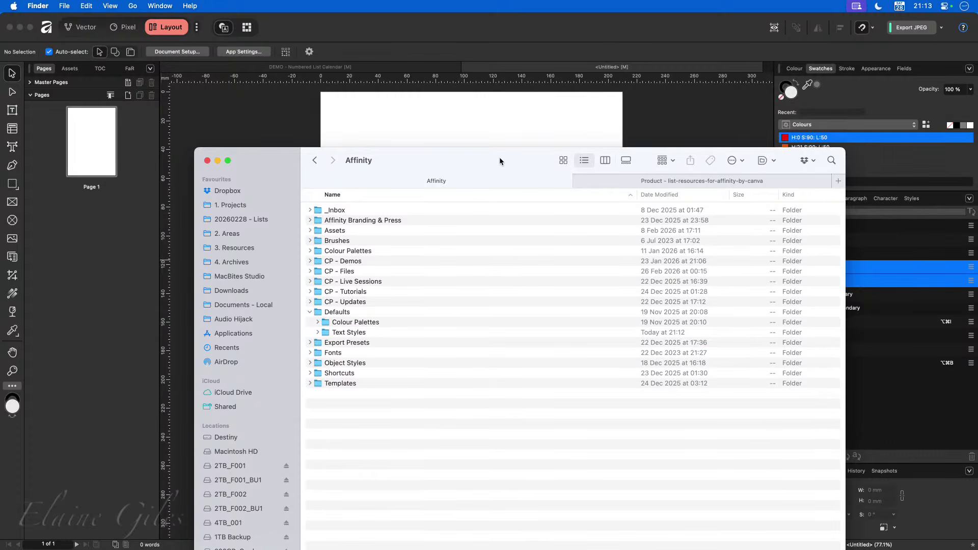
Close the Finder window of the Affinity folder and return to the Affinity document window
key(super+w)
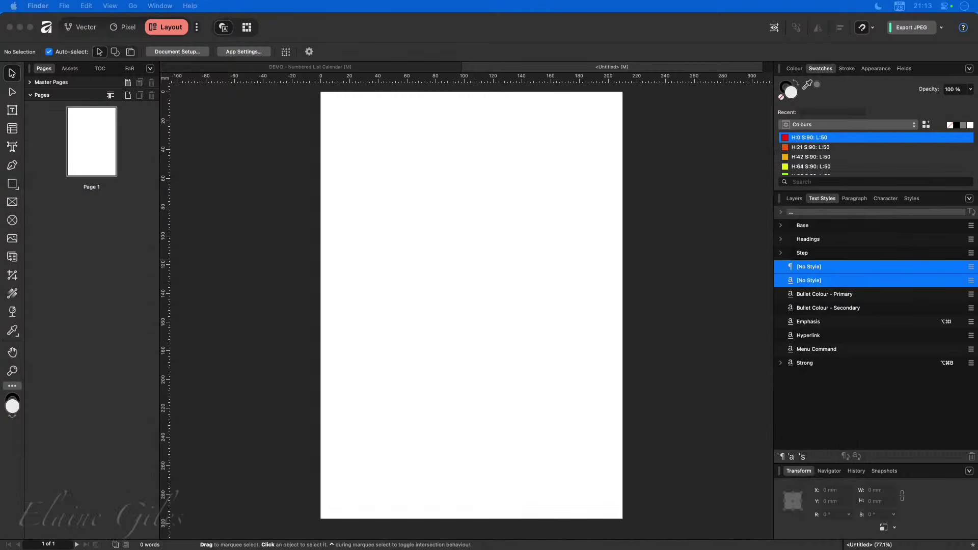
click(630, 228)
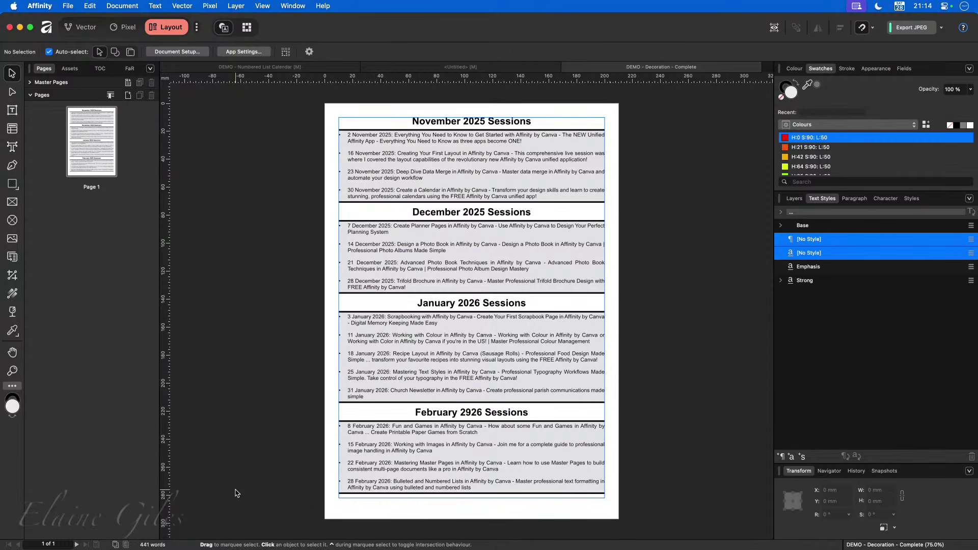
Select the four bulleted session paragraphs under the February heading, apply the Body paragraph style to them, and deselect the text
click(470, 492)
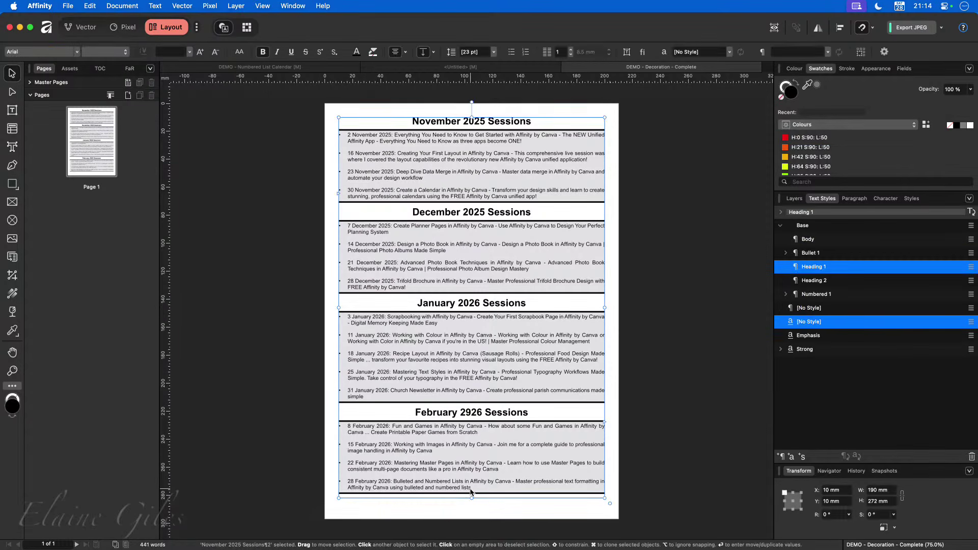
double_click(479, 489)
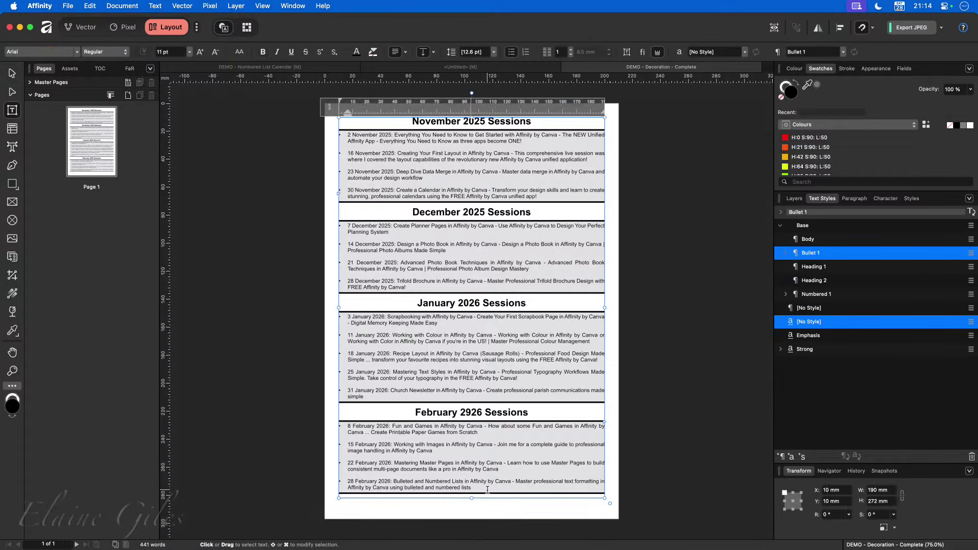
drag(487, 490, 342, 427)
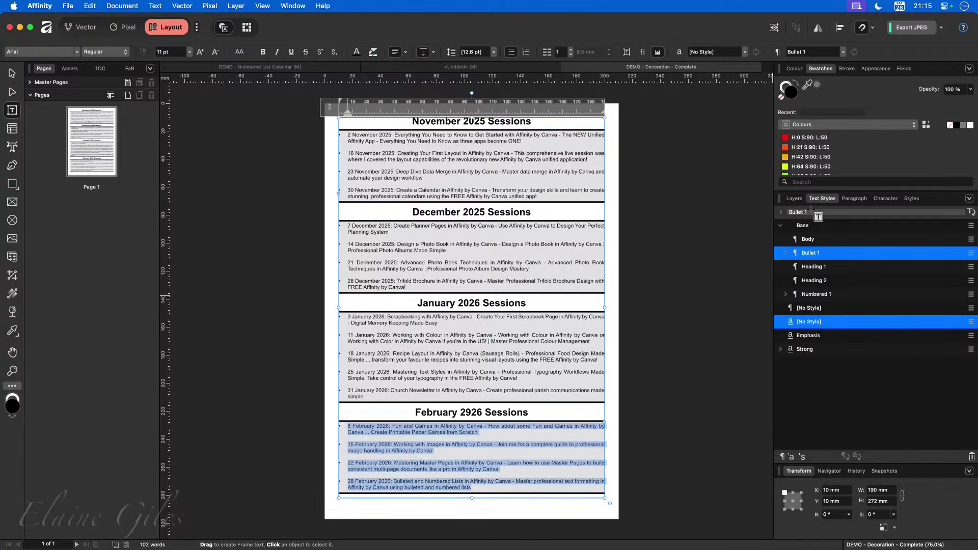
click(814, 267)
click(662, 471)
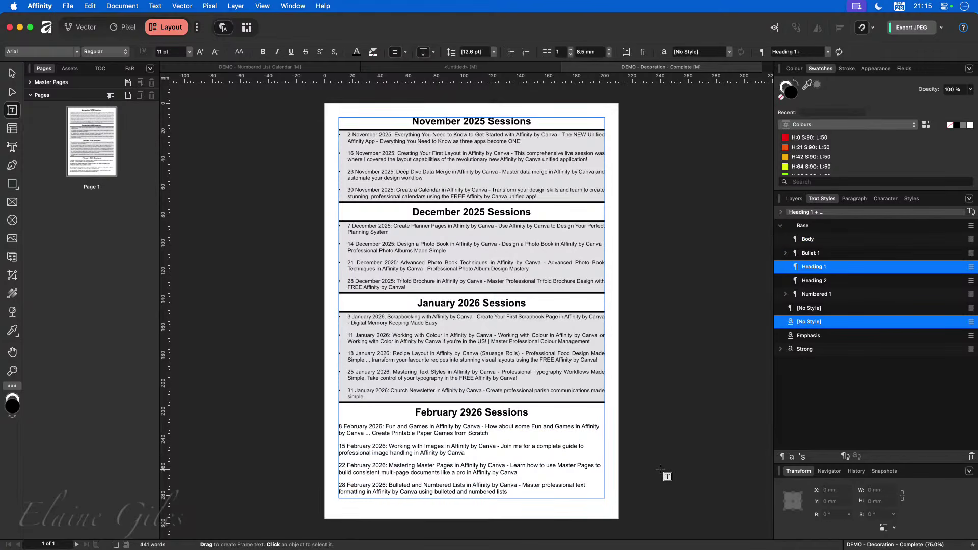
Open the Bullet 1 text style for editing at its Decorations settings and place the editor clear of the session text
scroll(536, 463, down, 4)
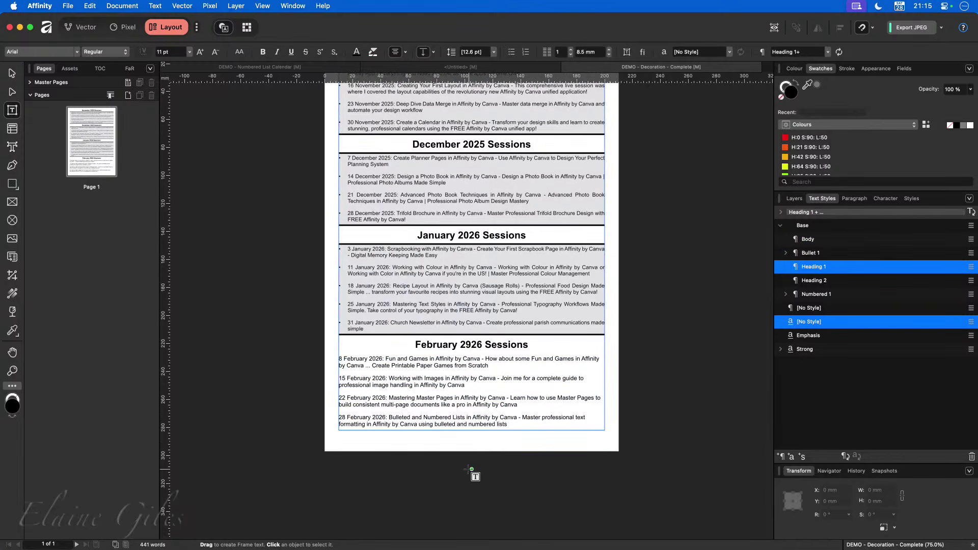
scroll(451, 465, up, 2)
scroll(451, 465, up, 3)
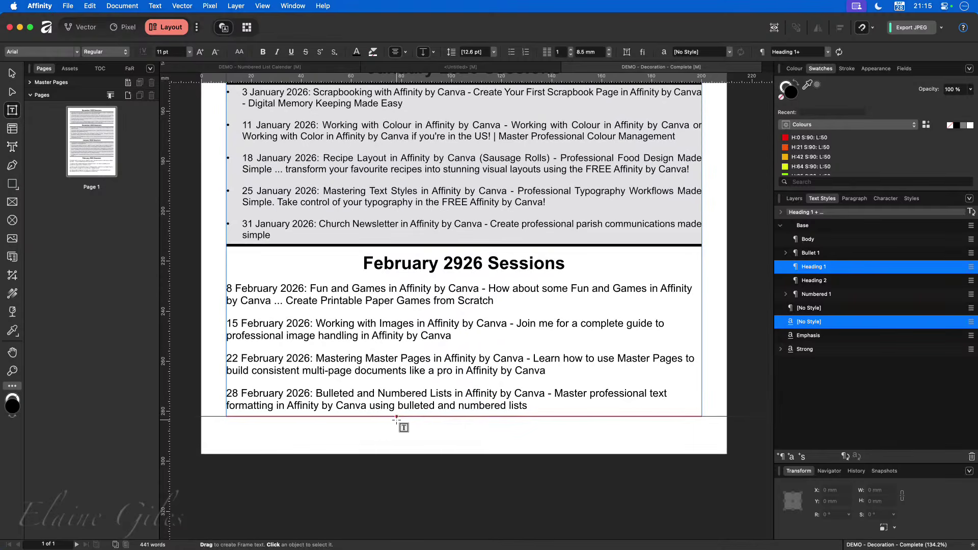
scroll(560, 372, up, 2)
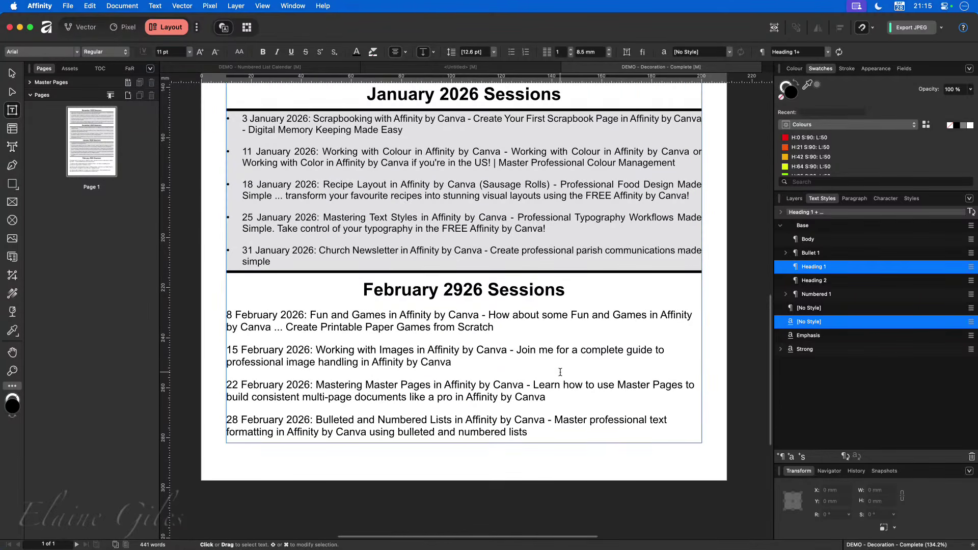
right_click(820, 253)
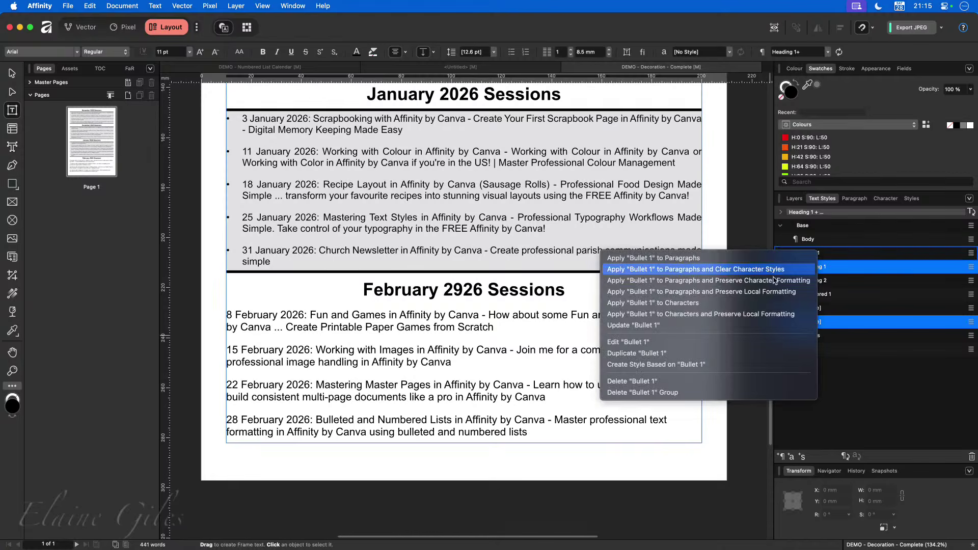
click(654, 347)
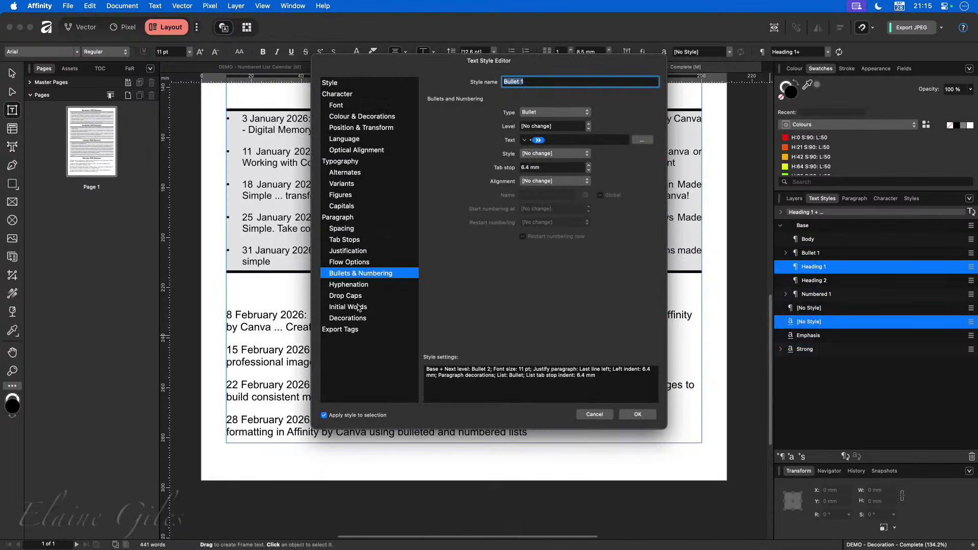
click(349, 319)
drag(411, 63, 556, 146)
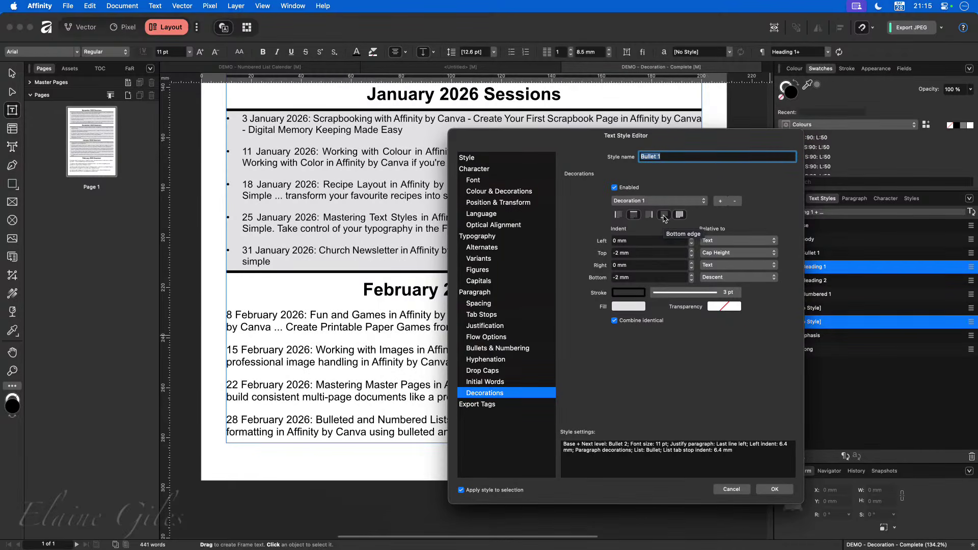
click(664, 217)
Set the Bullet 1 decoration fill to blue 4AB0E4, lighten it to a pale blue, and accept the style change
click(629, 309)
click(657, 345)
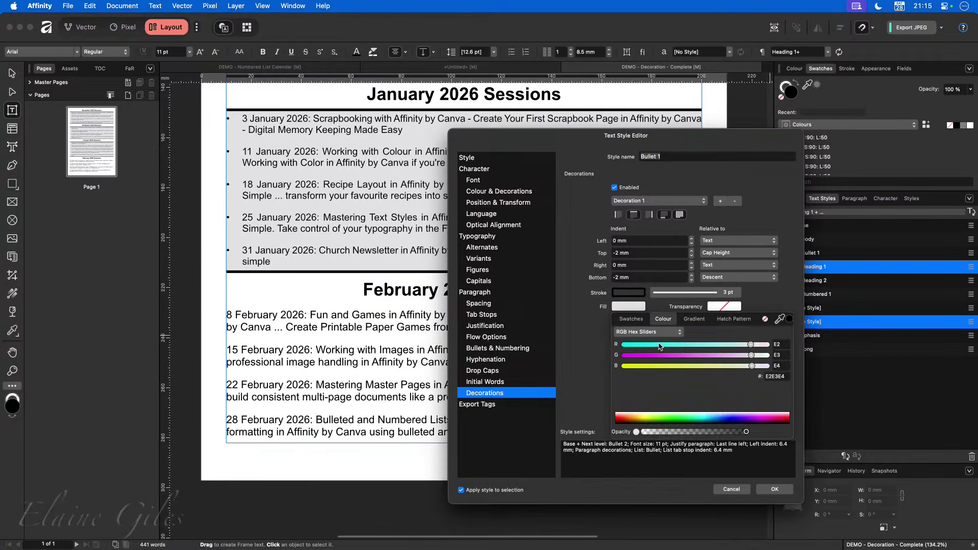
drag(657, 345, 665, 345)
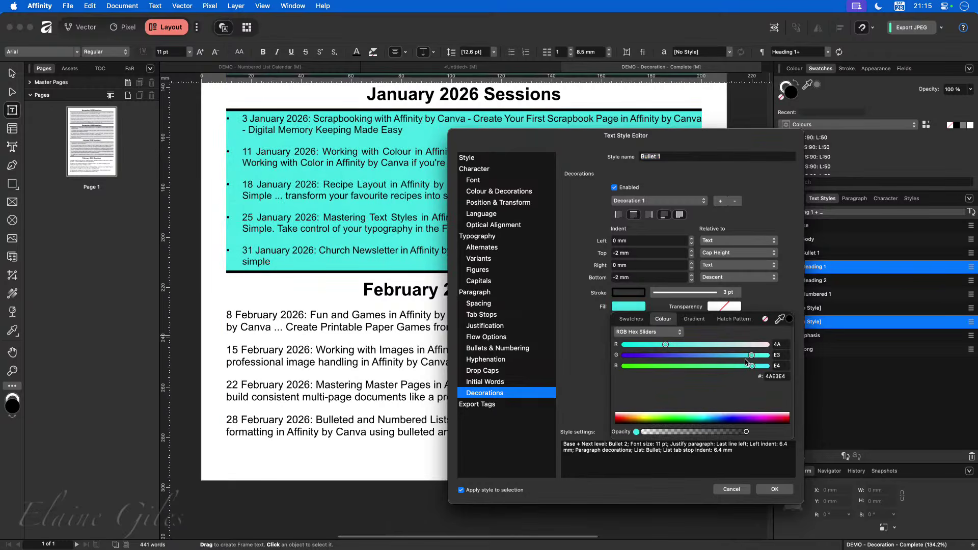
drag(752, 355, 724, 359)
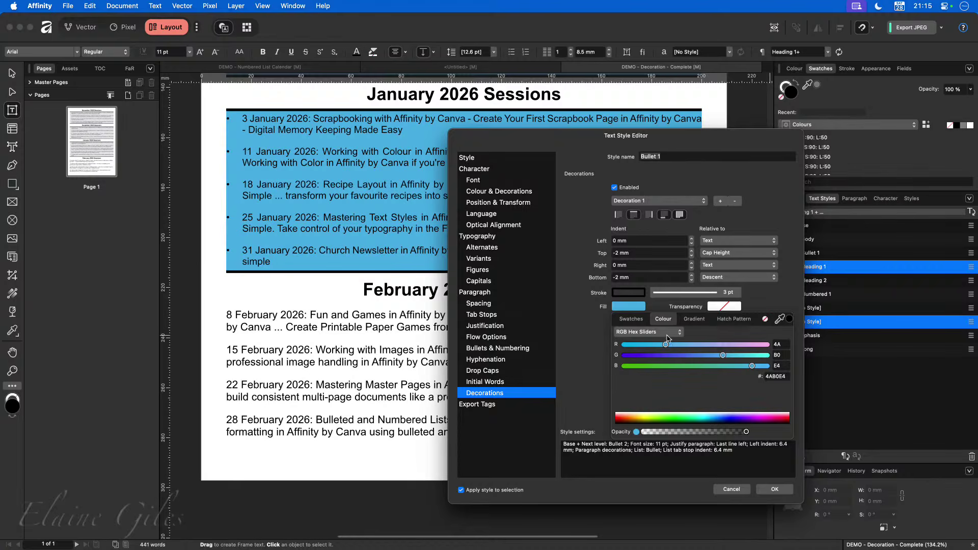
click(667, 334)
click(654, 408)
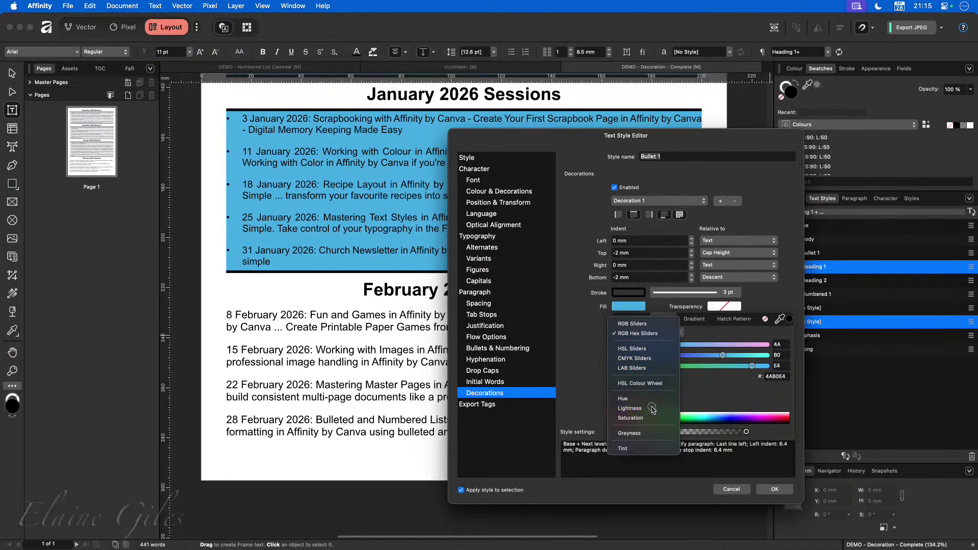
drag(718, 345, 765, 345)
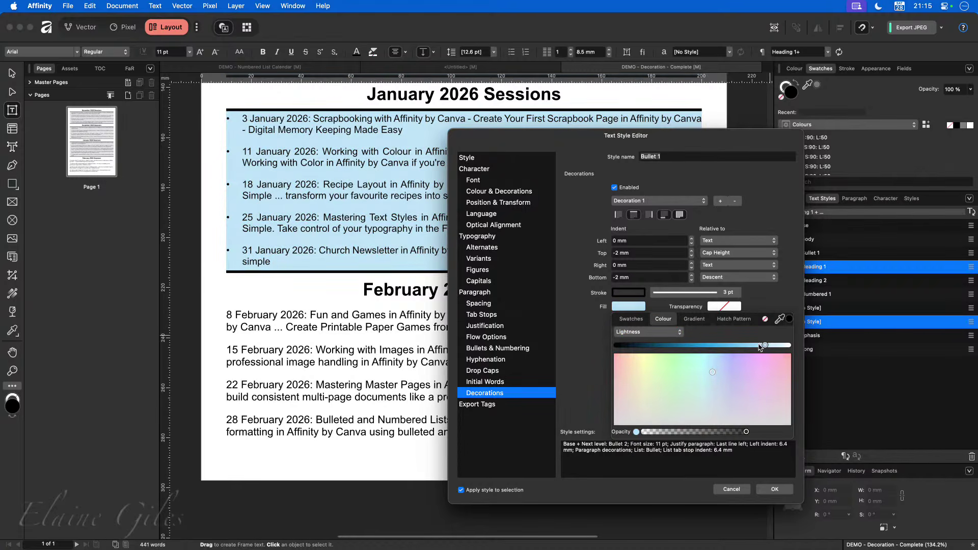
click(607, 350)
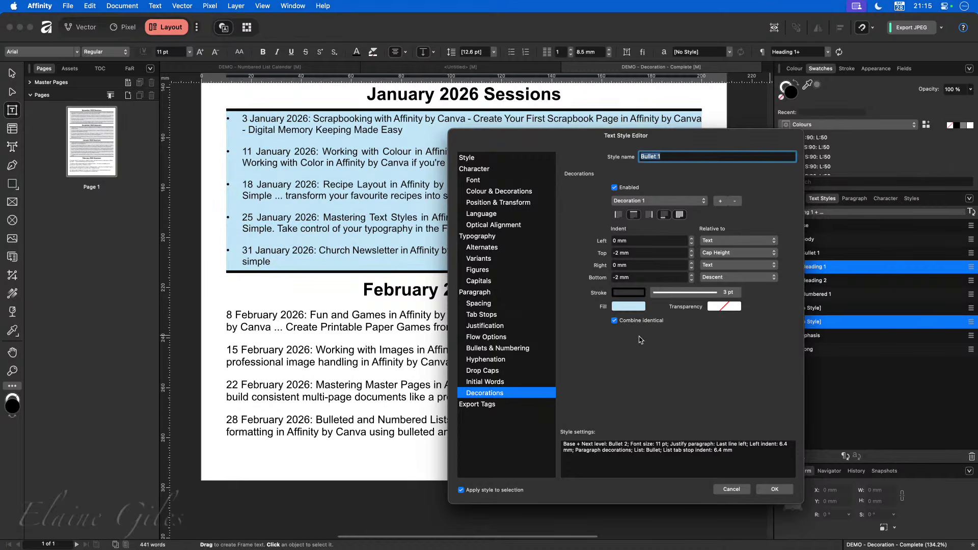
click(771, 489)
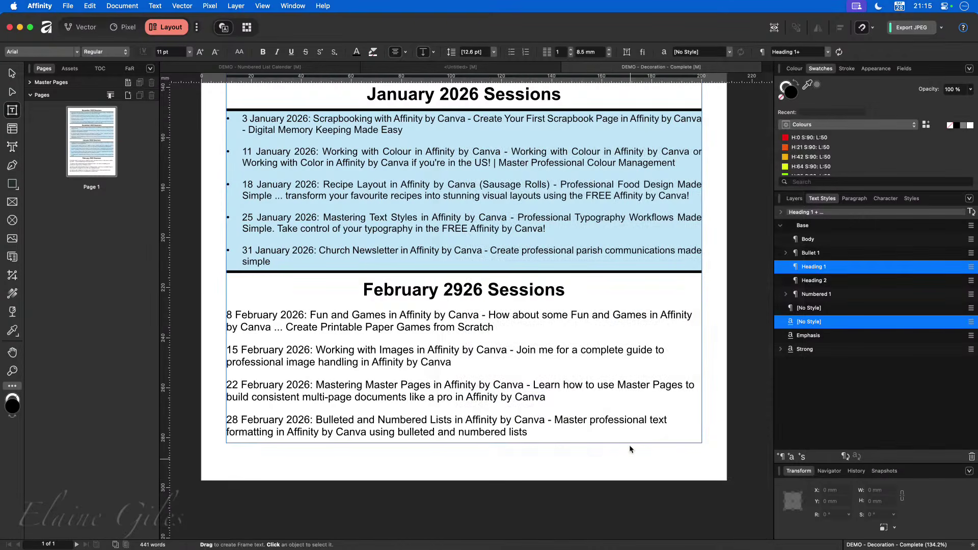
Select the four session paragraphs under the February heading, apply the Bullet 1 paragraph style to them, and deselect the text
scroll(613, 400, up, 7)
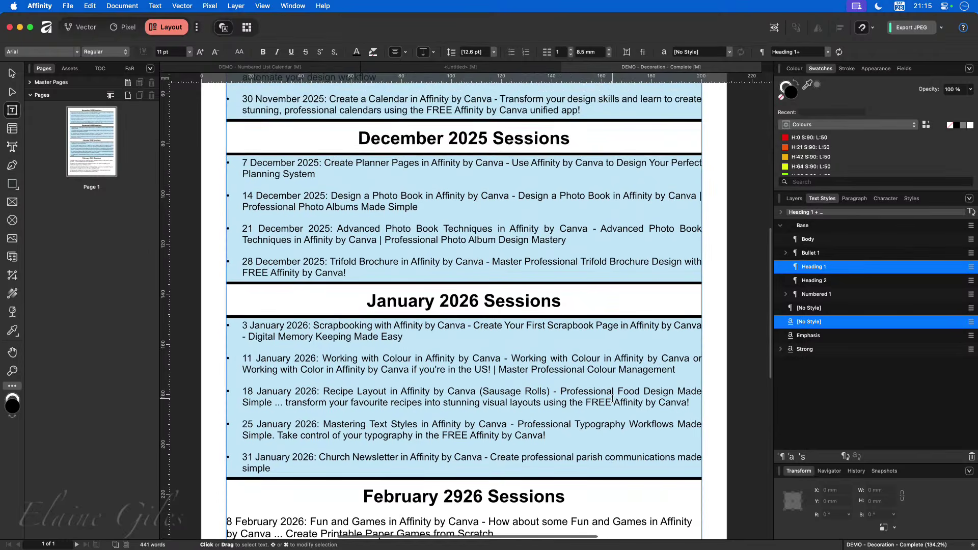
scroll(612, 398, down, 8)
drag(528, 404, 224, 289)
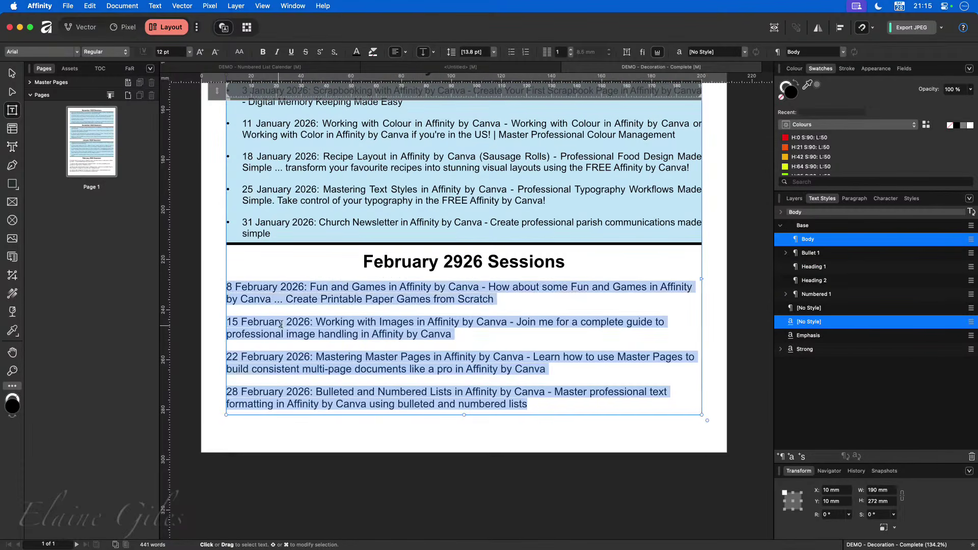
click(290, 376)
scroll(290, 375, up, 1)
triple_click(290, 376)
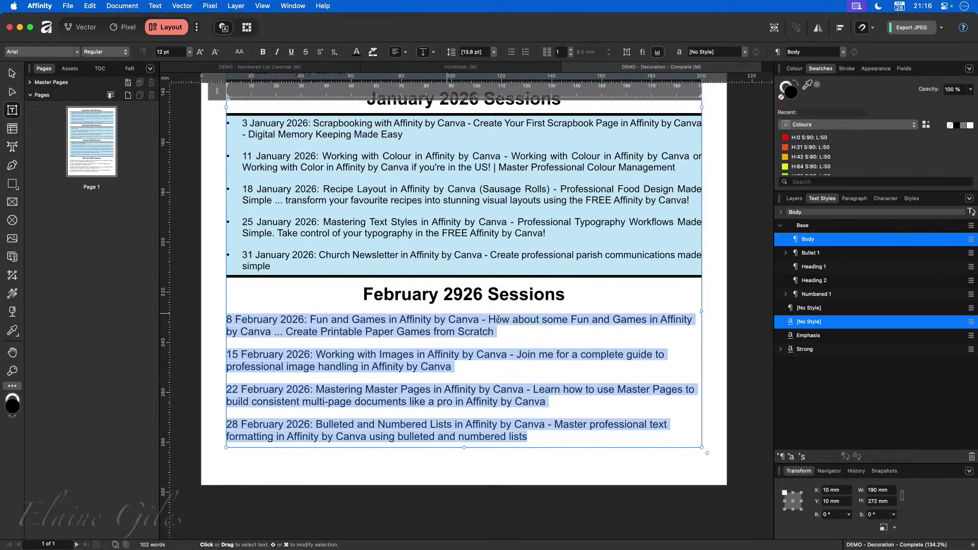
click(810, 253)
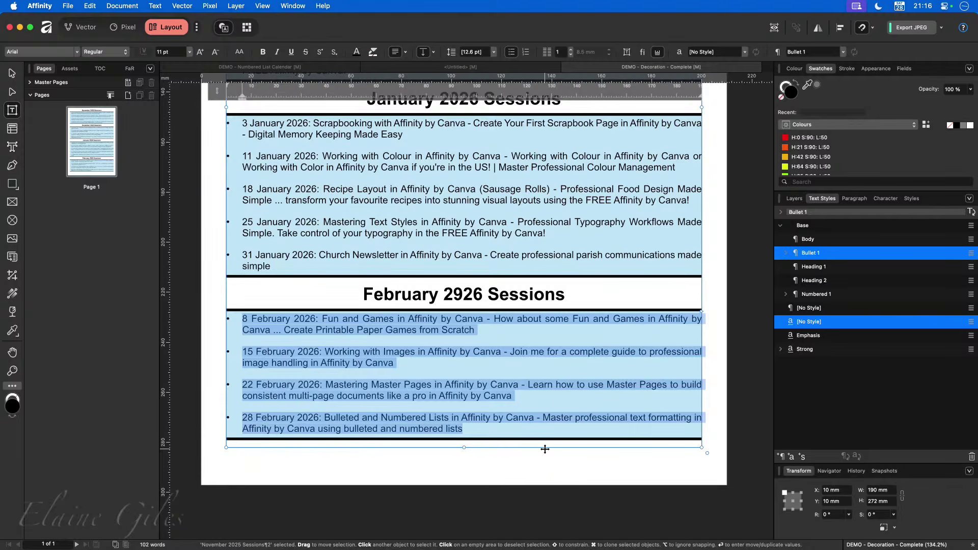
click(558, 474)
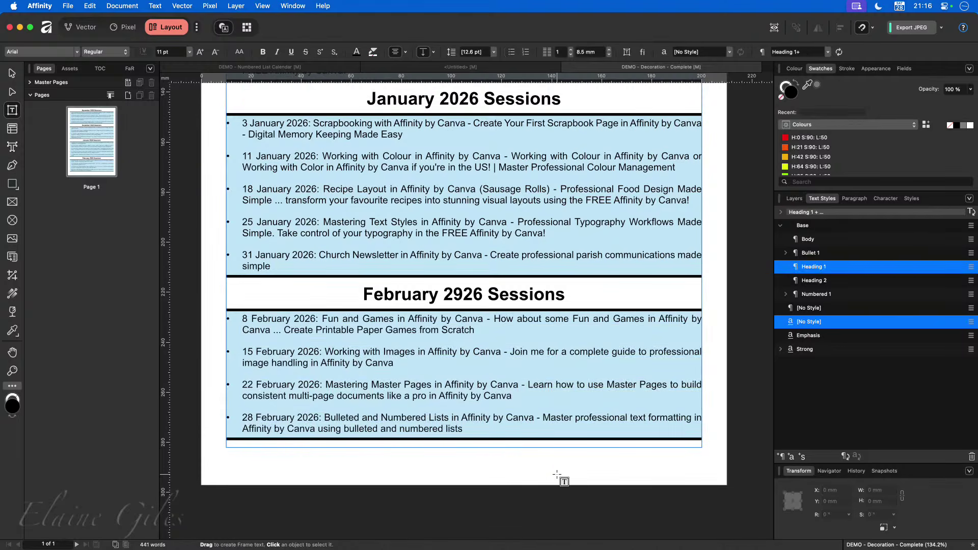